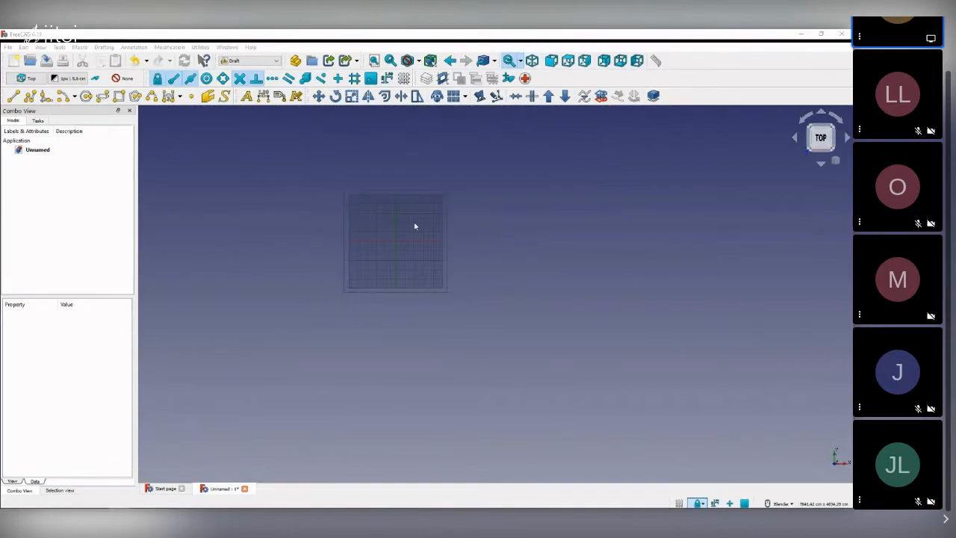
- Look through the list of workbenches and the drawing, arc and annotation tools of the Draft workbench
scroll(421, 214, up, 4)
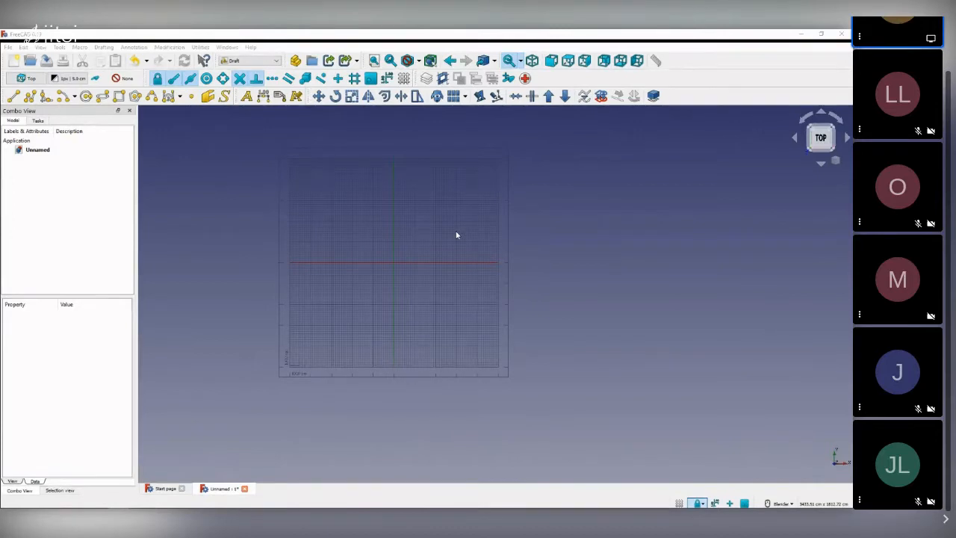
click(247, 61)
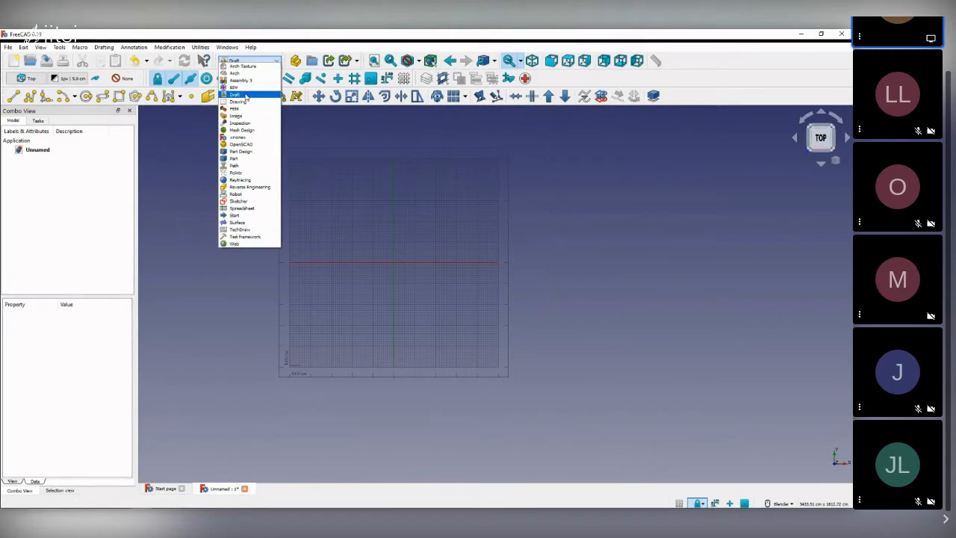
click(624, 82)
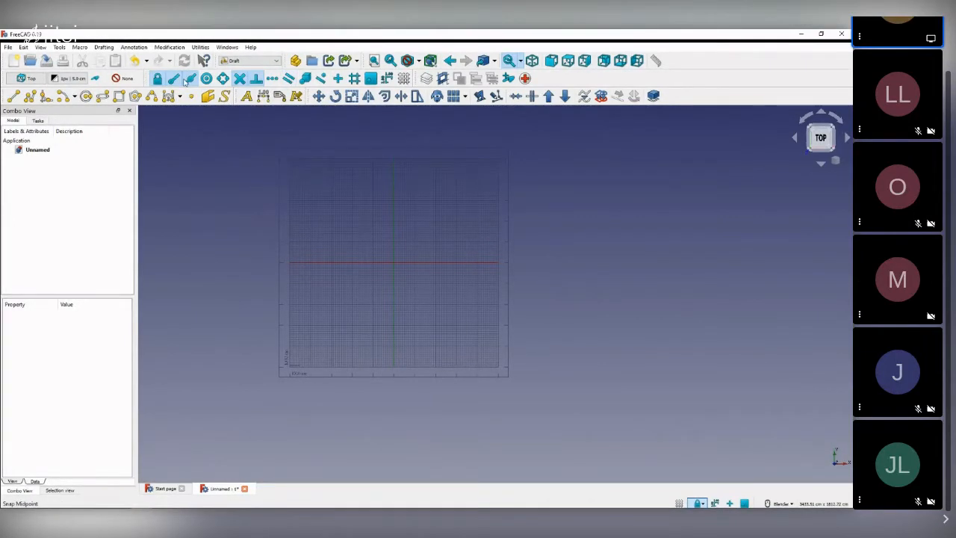
key(ctrl)
key(ctrl)
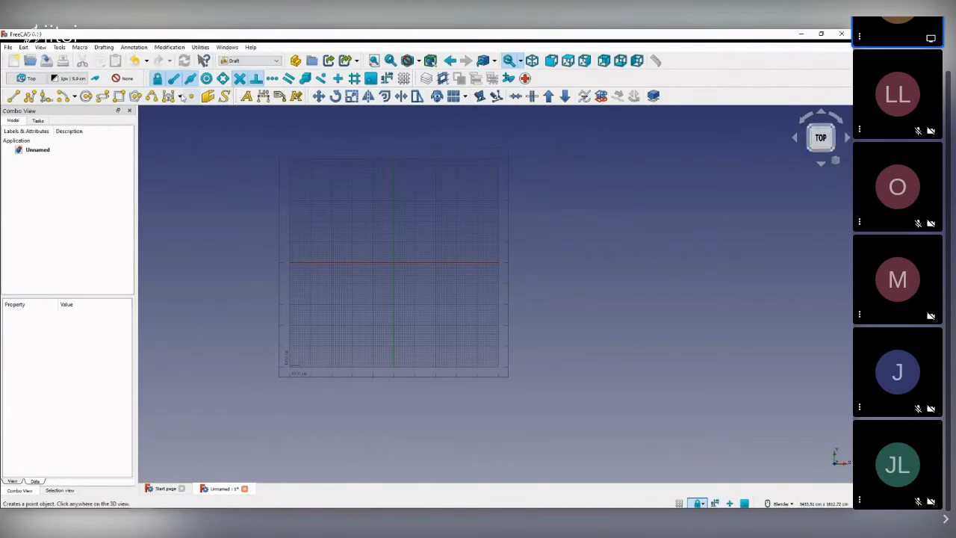
click(49, 97)
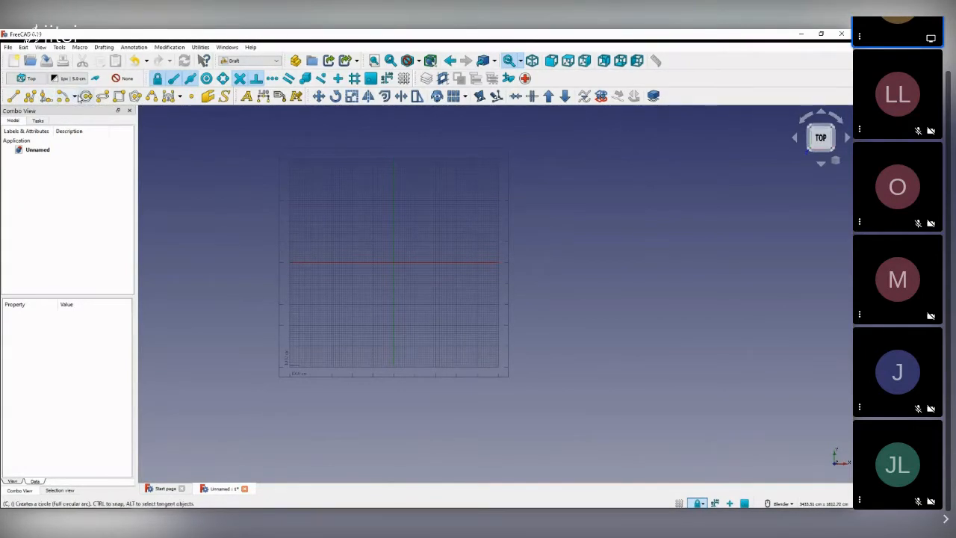
click(75, 96)
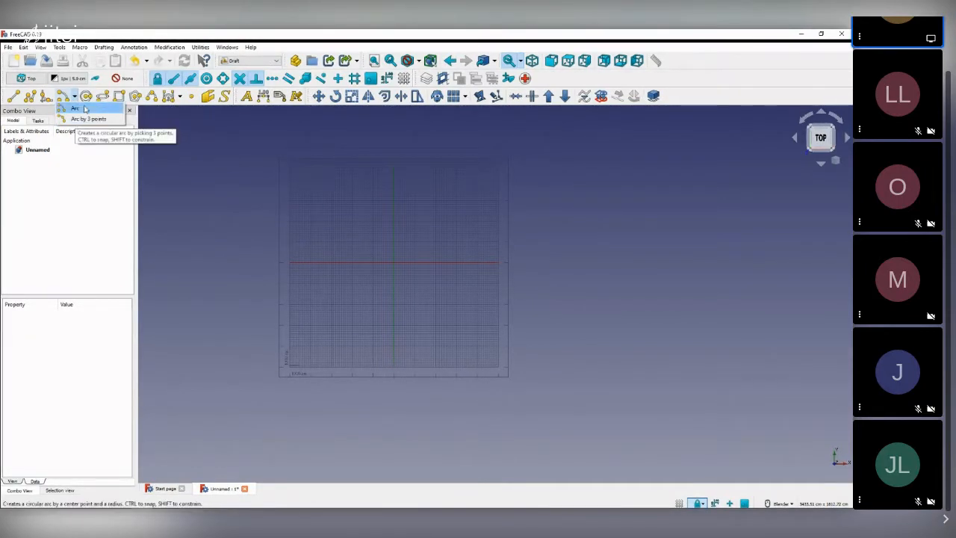
click(162, 142)
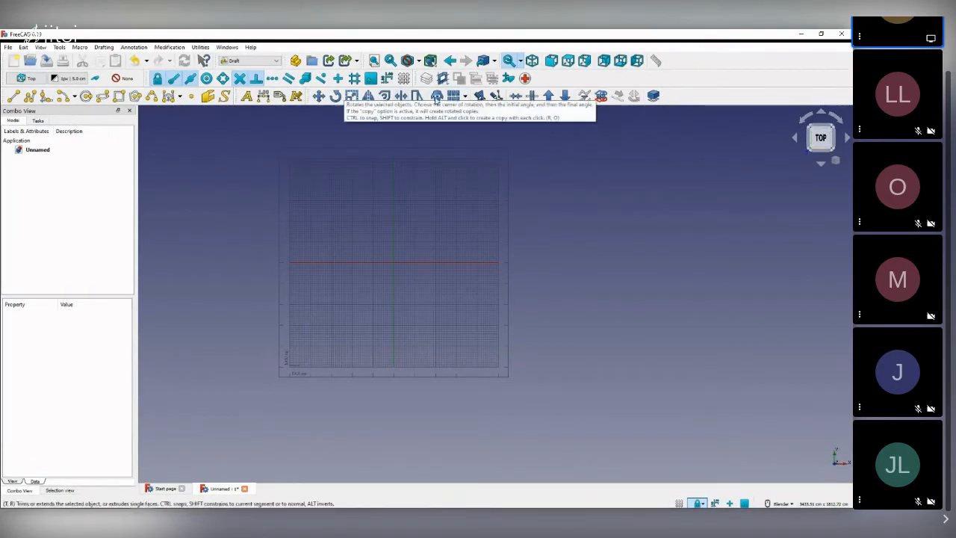
click(247, 97)
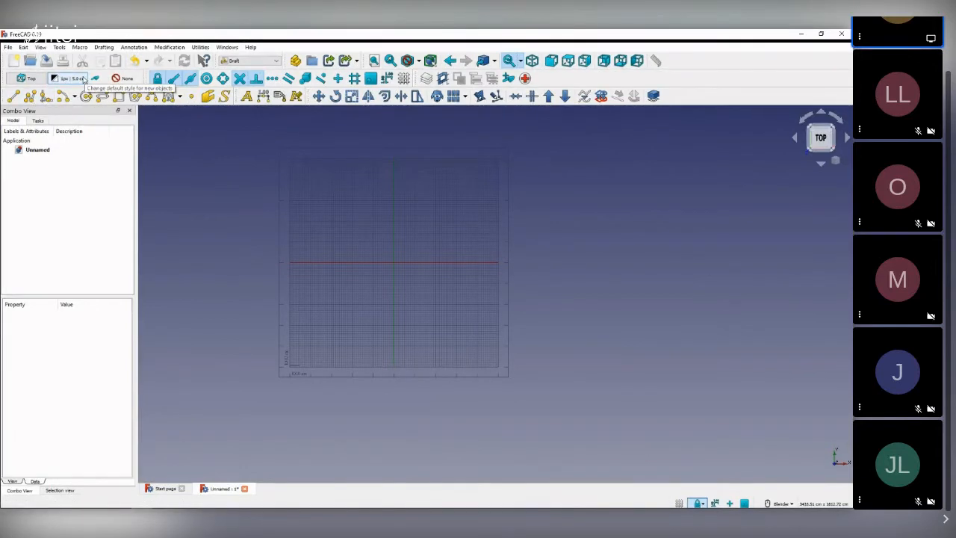
- Draw an open six-segment zigzag wire across the grid, about 7034 cm long in total, and select it to review its properties
click(31, 97)
click(246, 141)
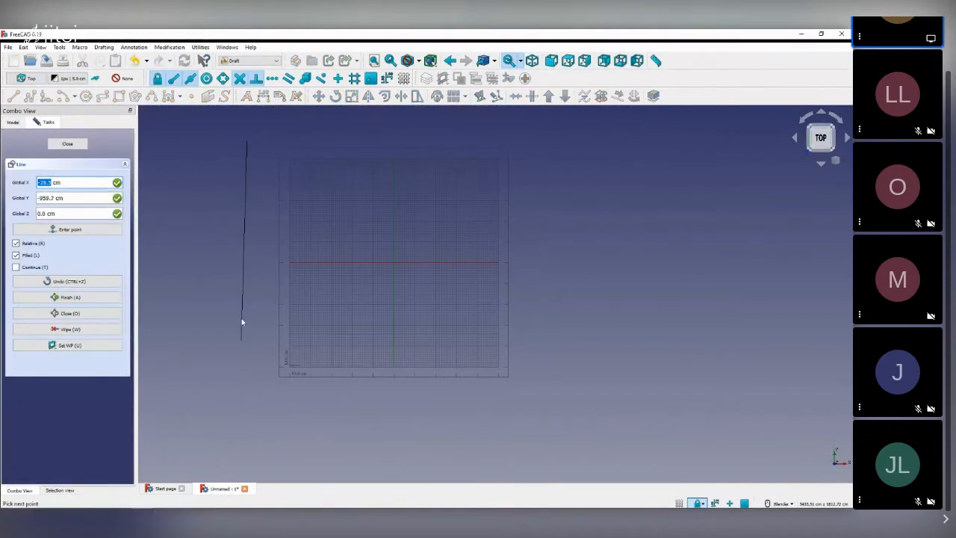
click(235, 352)
click(343, 146)
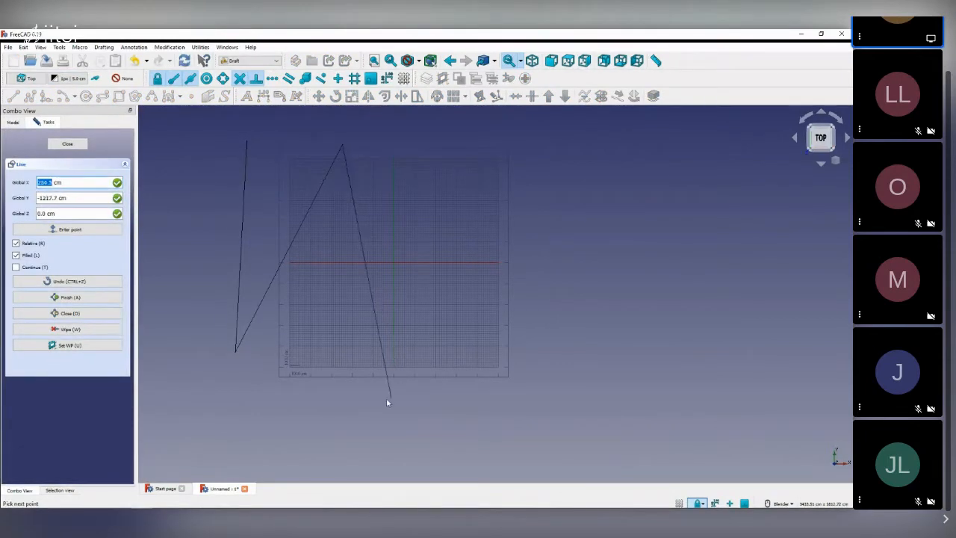
click(383, 410)
click(568, 172)
click(697, 376)
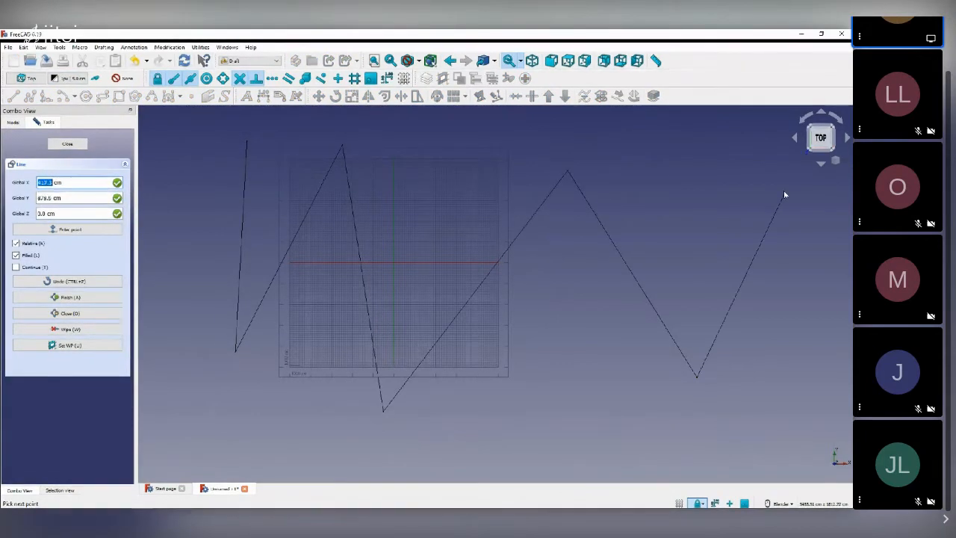
click(783, 195)
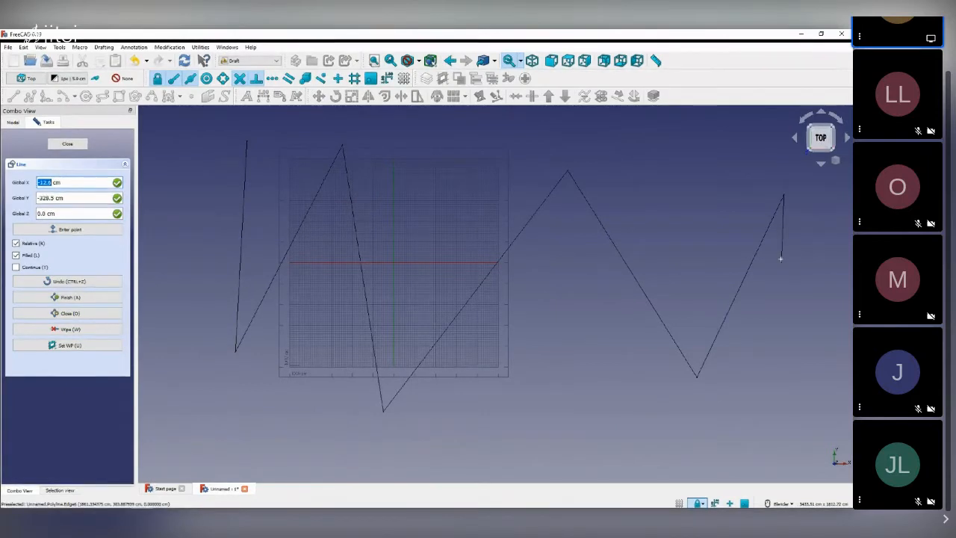
key(a)
scroll(309, 246, down, 3)
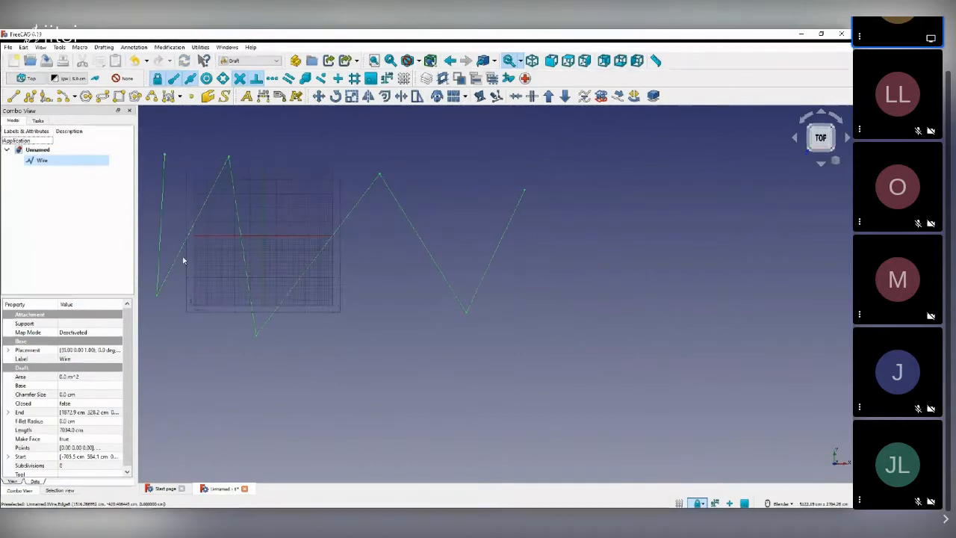
click(57, 185)
click(39, 161)
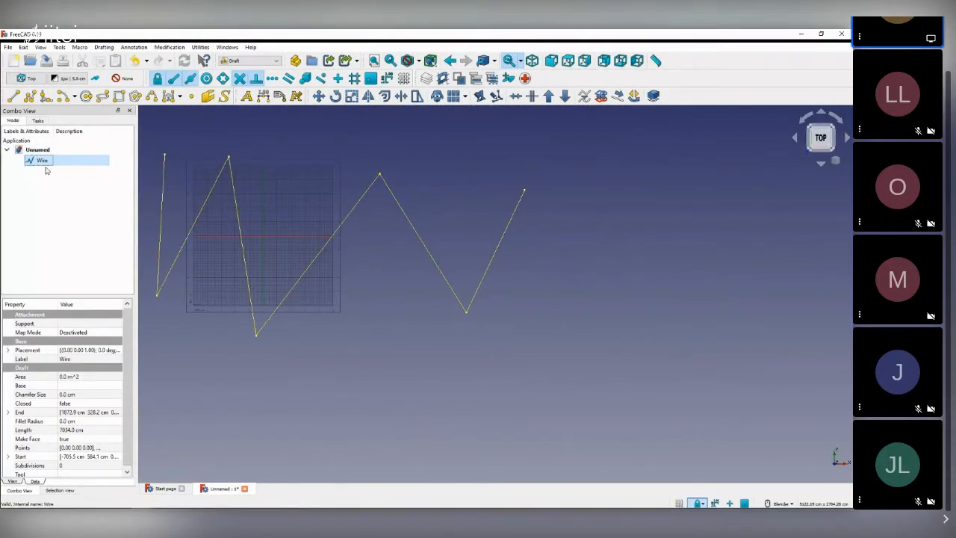
shift+middle_drag(301, 246, 380, 257)
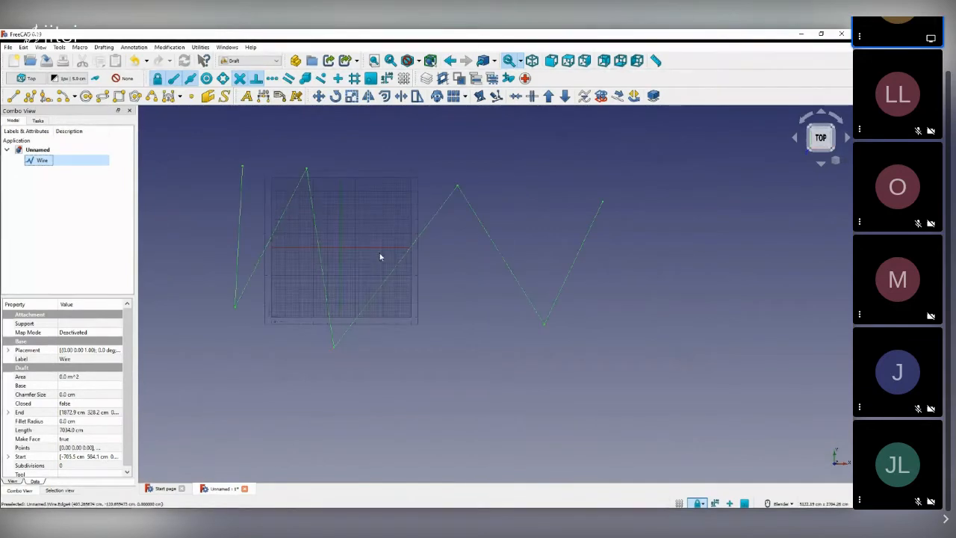
click(44, 161)
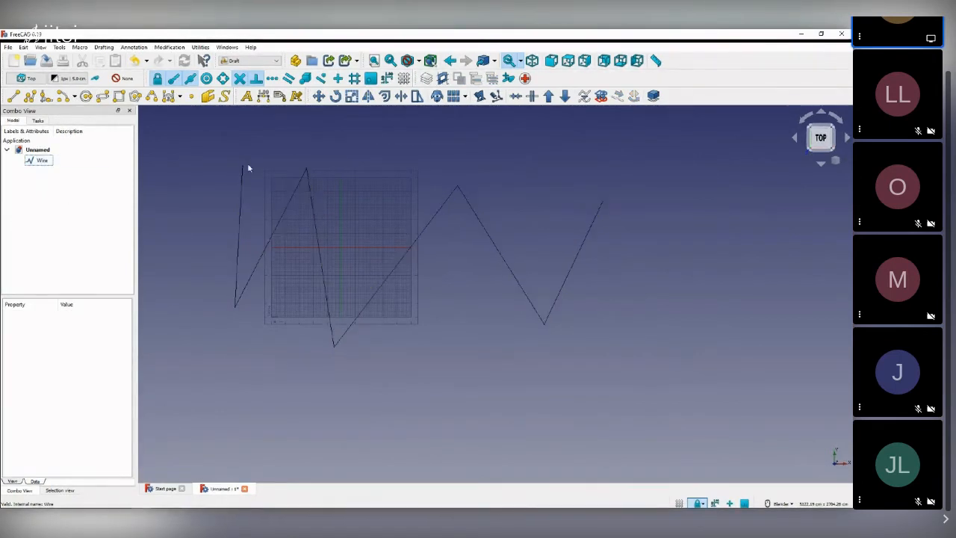
- Draw a filled rectangle about 935 cm long and 1158 cm high beside the zigzag wire and select it to review its properties
click(118, 96)
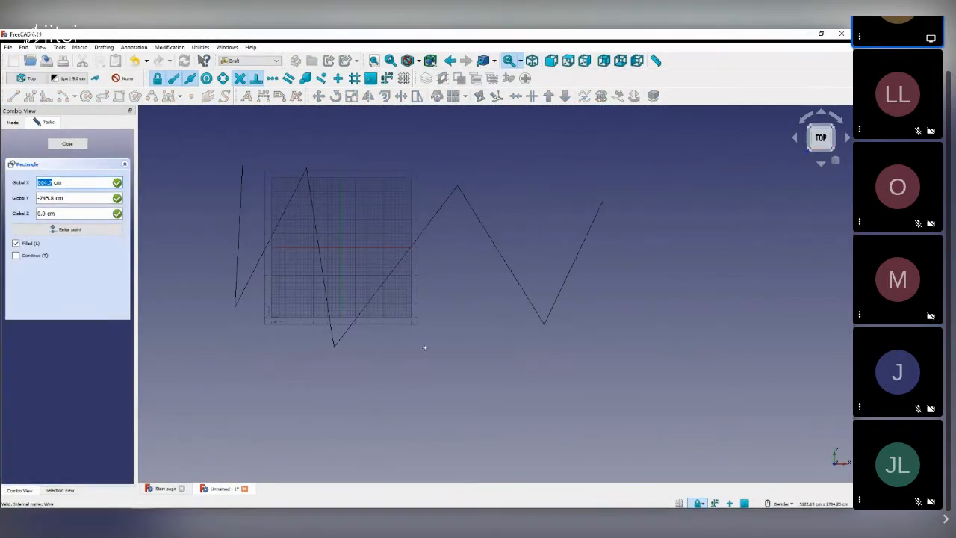
click(644, 249)
click(774, 410)
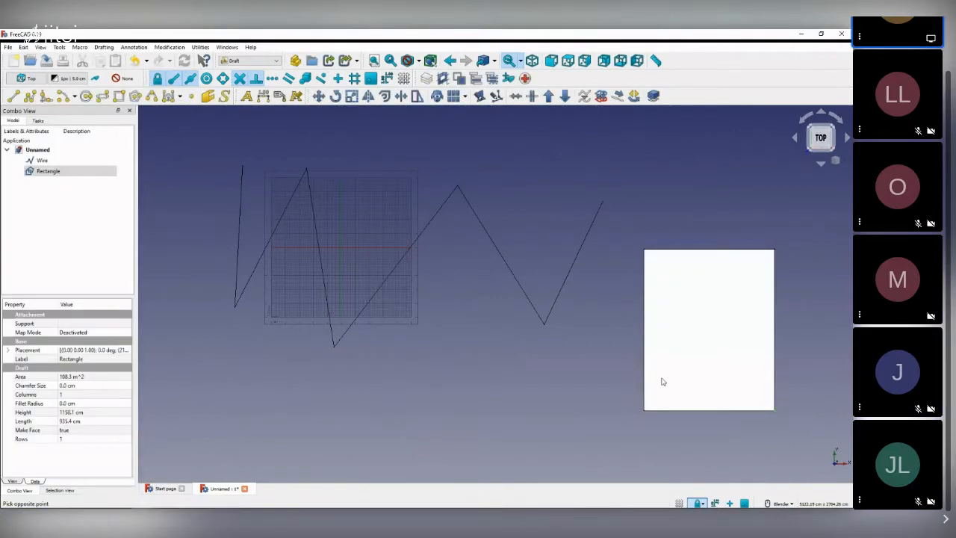
click(47, 171)
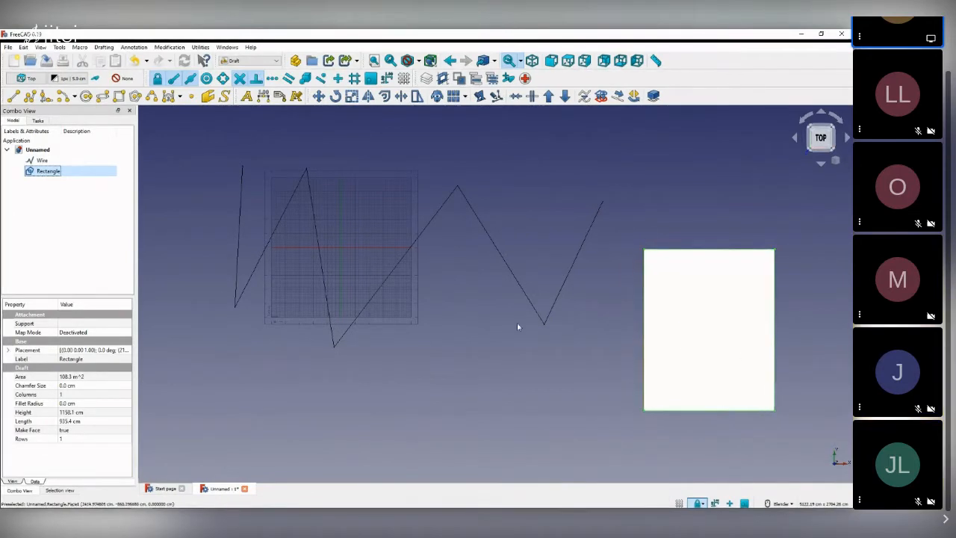
click(46, 178)
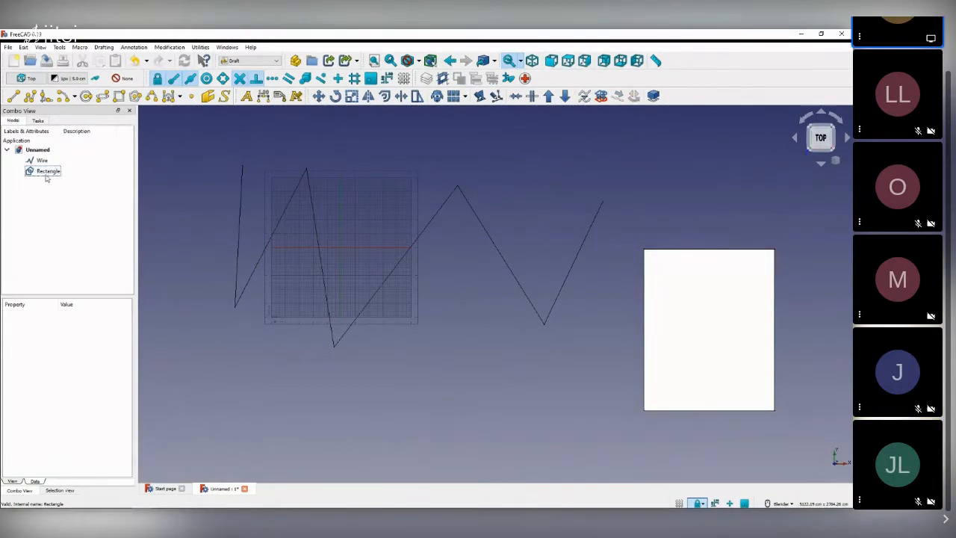
click(46, 174)
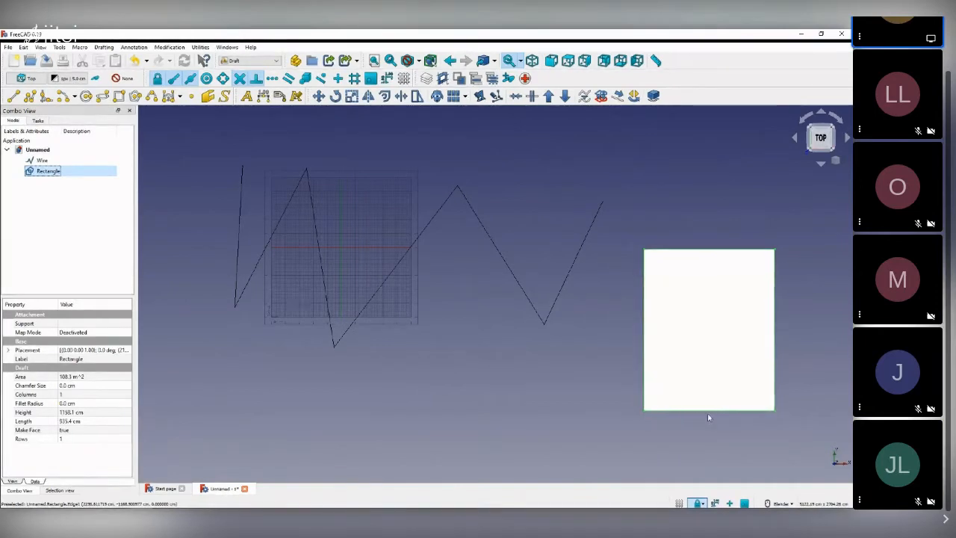
click(803, 371)
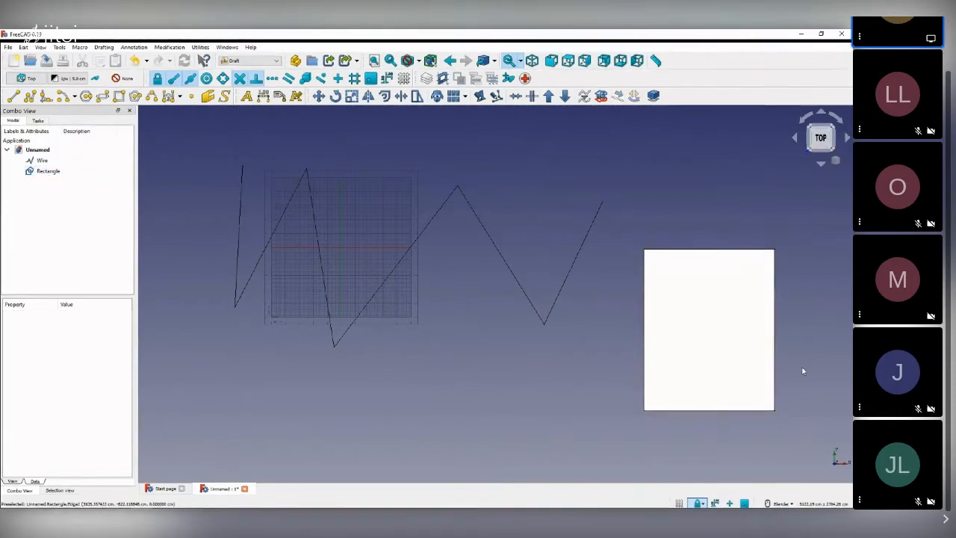
scroll(800, 369, up, 4)
scroll(457, 346, down, 2)
scroll(628, 328, down, 4)
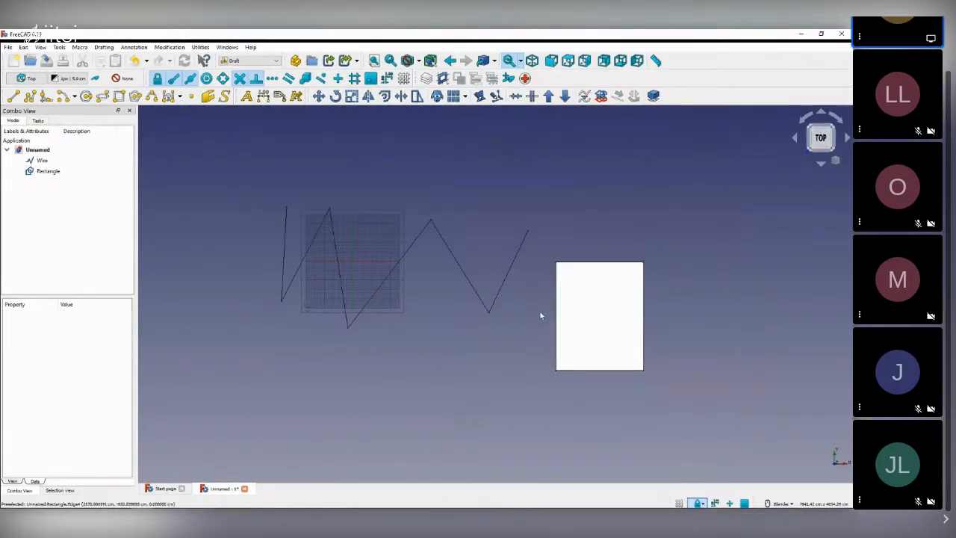
scroll(541, 315, up, 2)
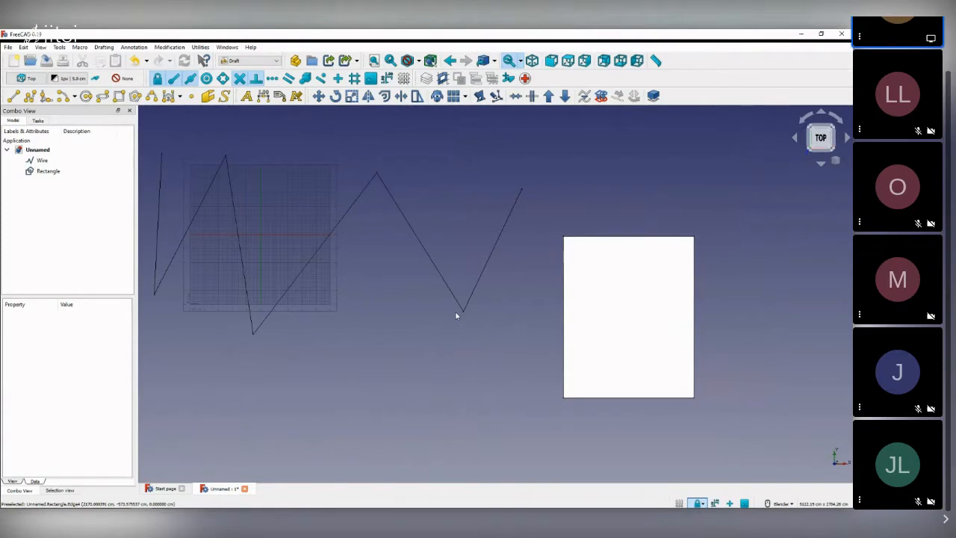
scroll(506, 256, down, 2)
scroll(331, 226, up, 2)
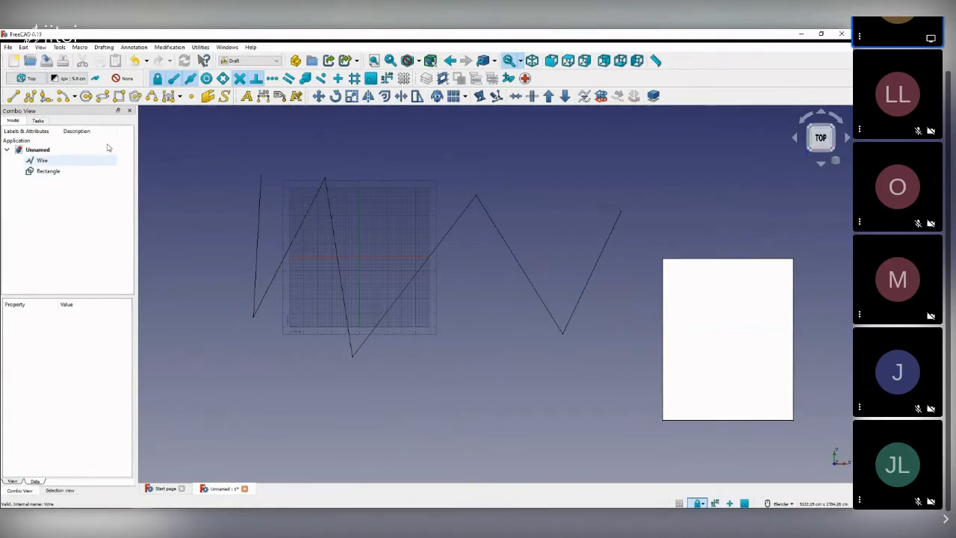
- Examine the draw style and display mode options in the default style settings for new objects, without applying any change
click(73, 78)
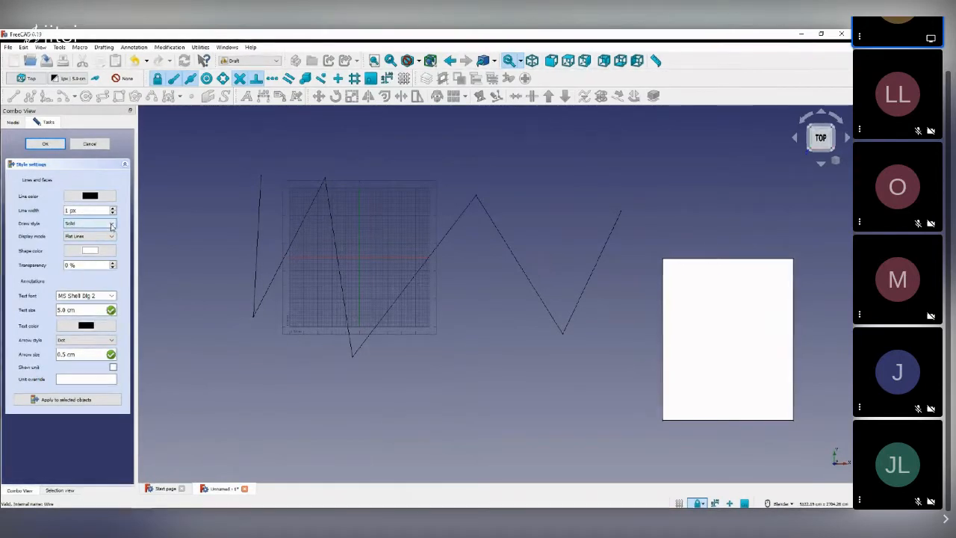
click(112, 226)
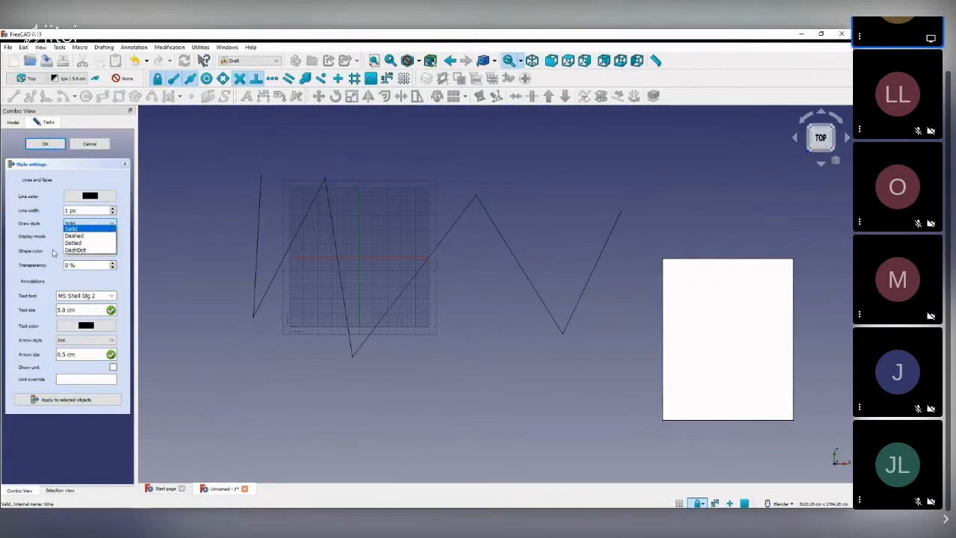
click(89, 236)
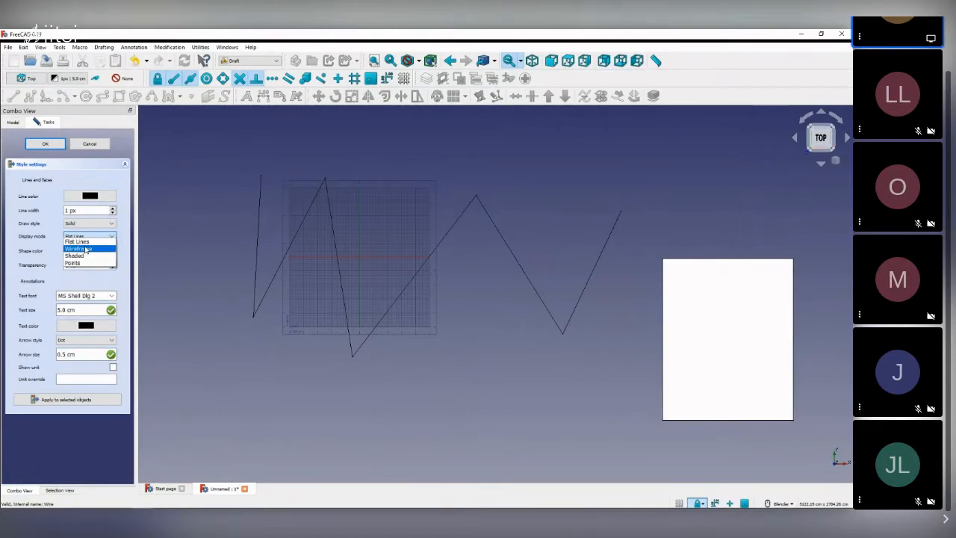
click(124, 252)
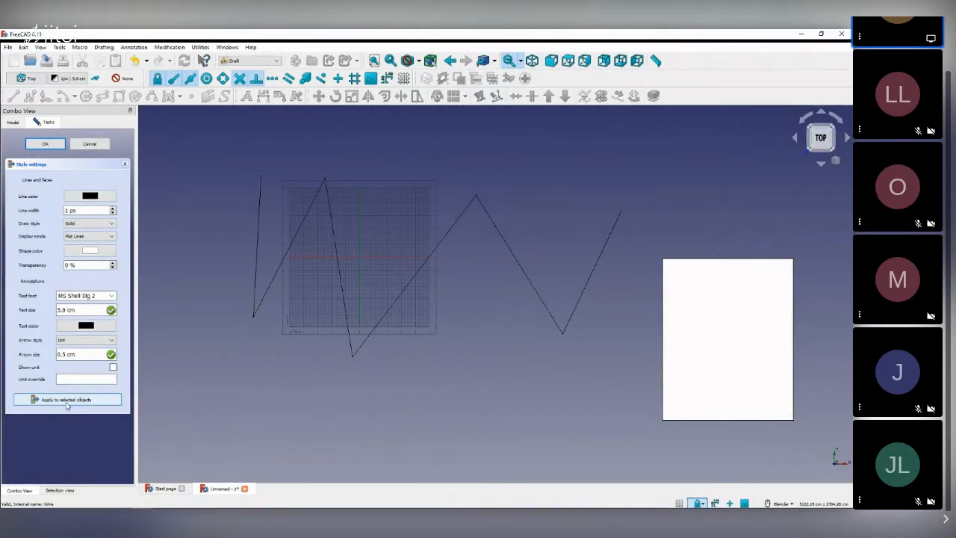
click(89, 145)
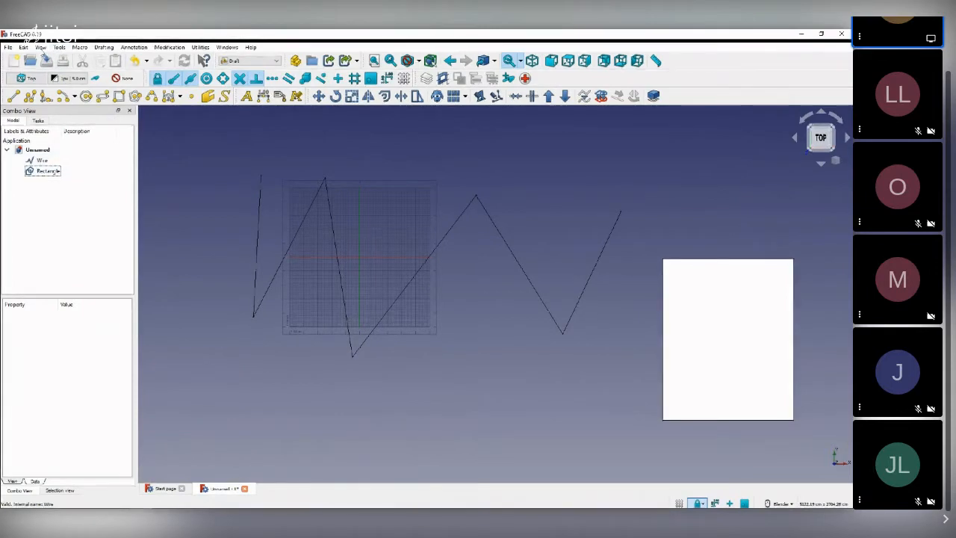
- Examine the Draft preferences for general settings, texts and dimensions, and visual settings, and close them without applying any change
click(24, 47)
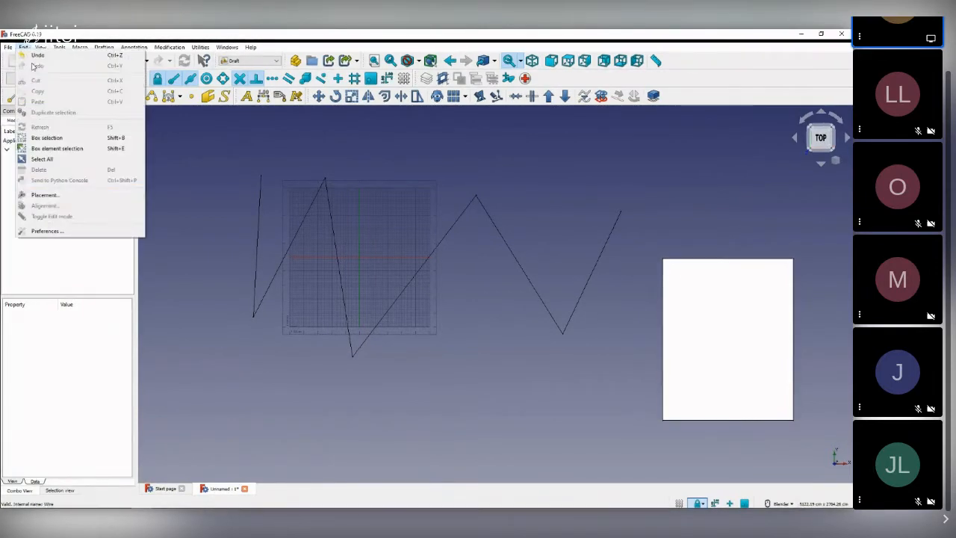
click(62, 233)
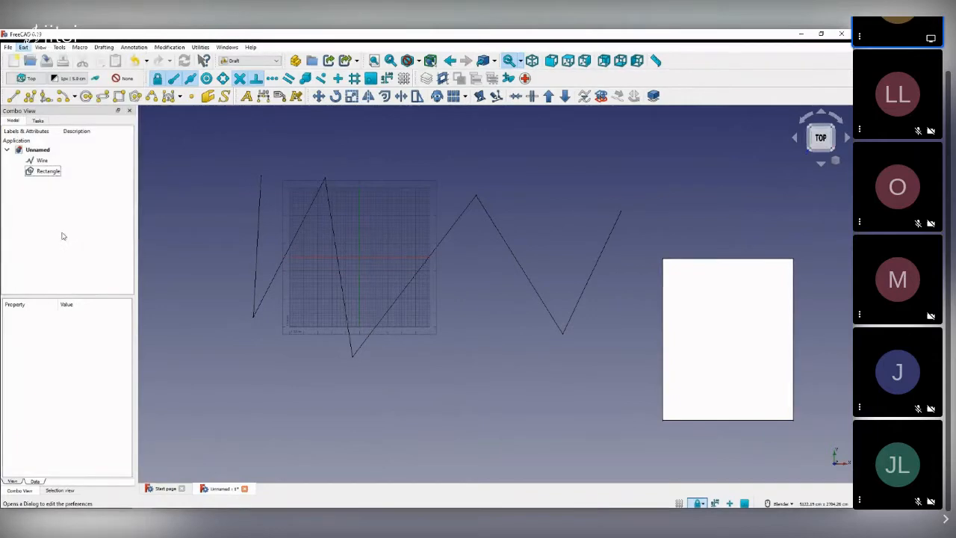
scroll(313, 342, down, 2)
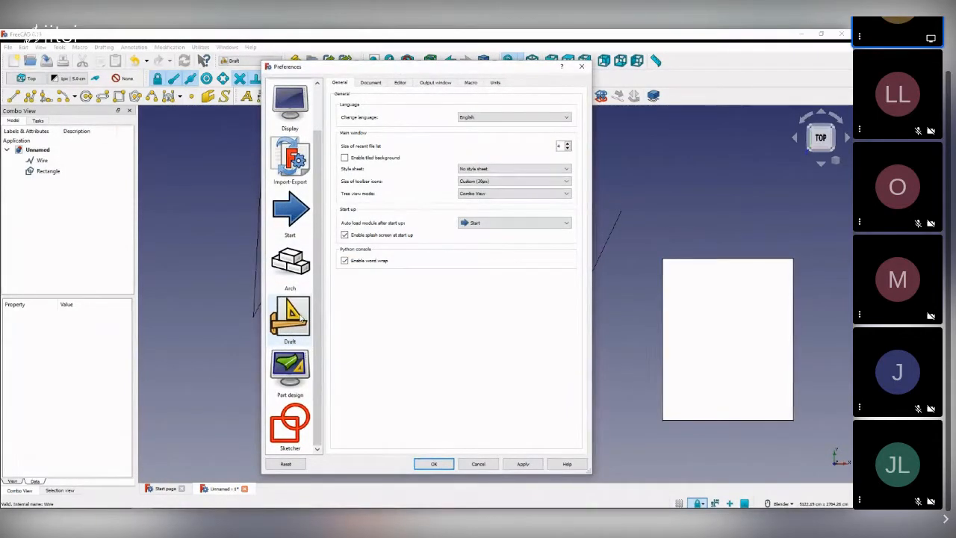
click(298, 317)
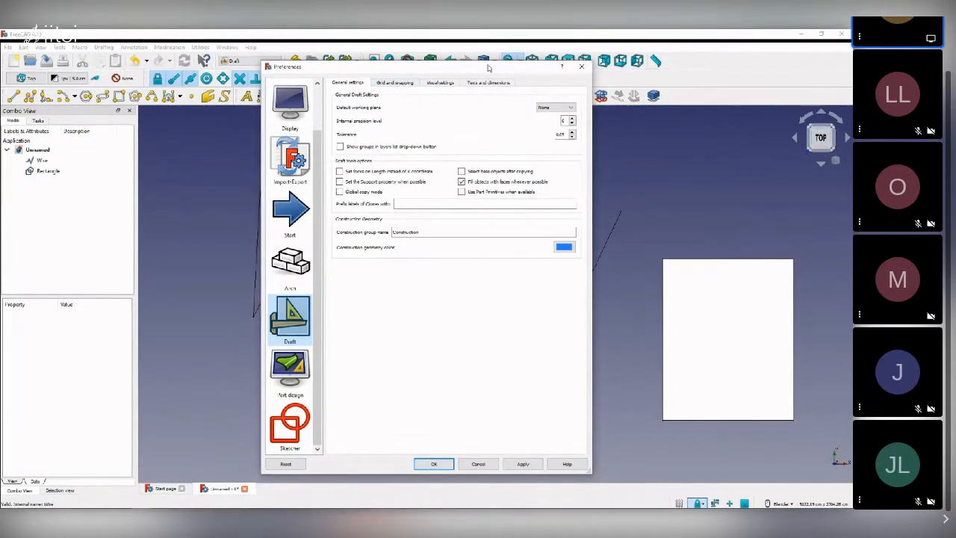
drag(488, 68, 466, 355)
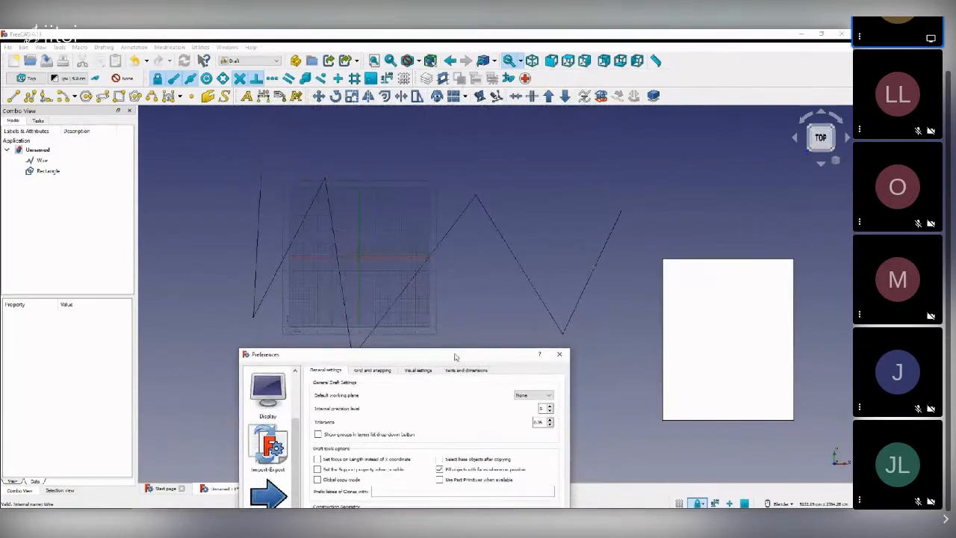
drag(455, 356, 423, 326)
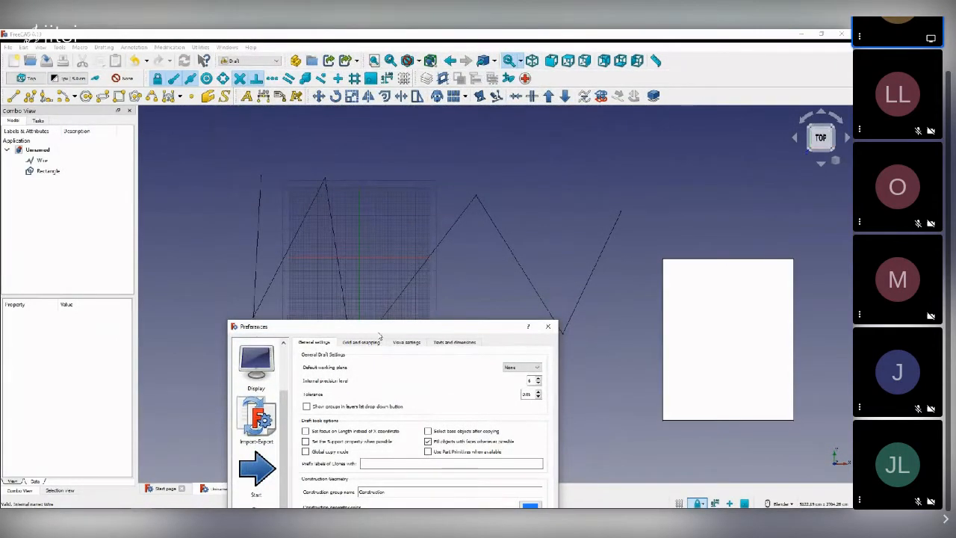
drag(386, 332, 357, 120)
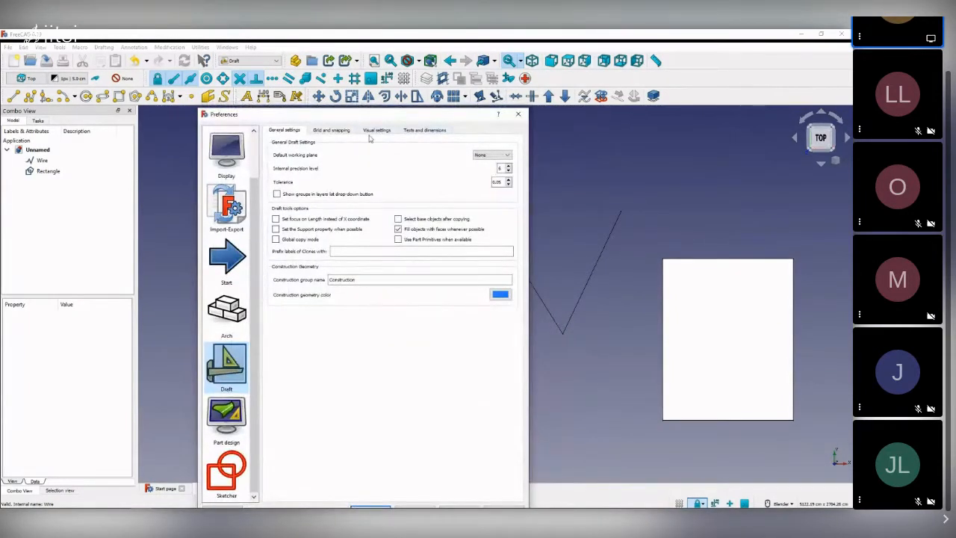
click(427, 132)
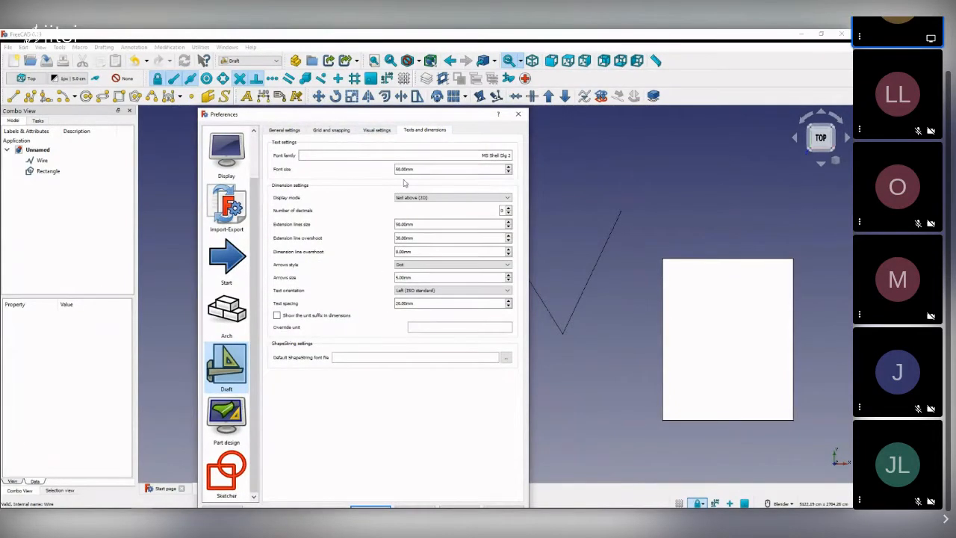
click(376, 132)
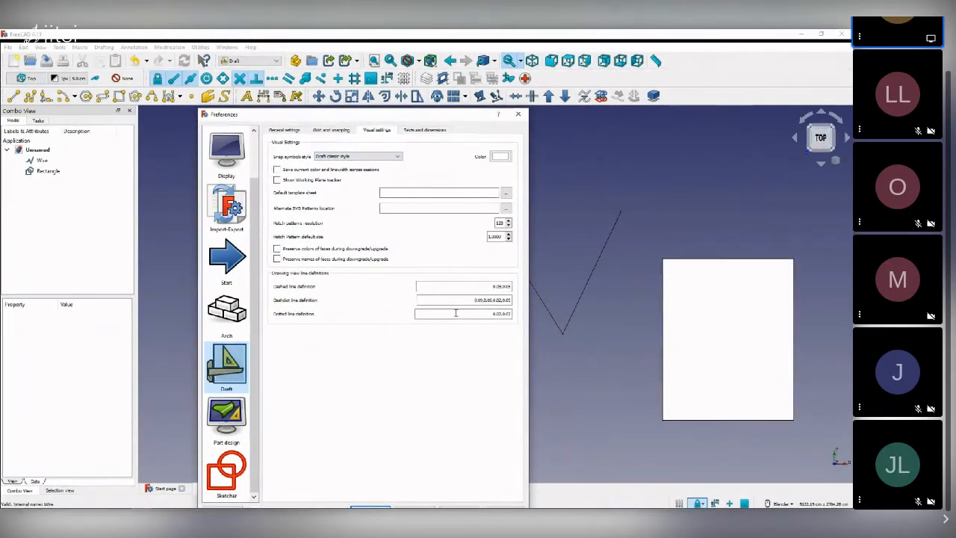
click(518, 115)
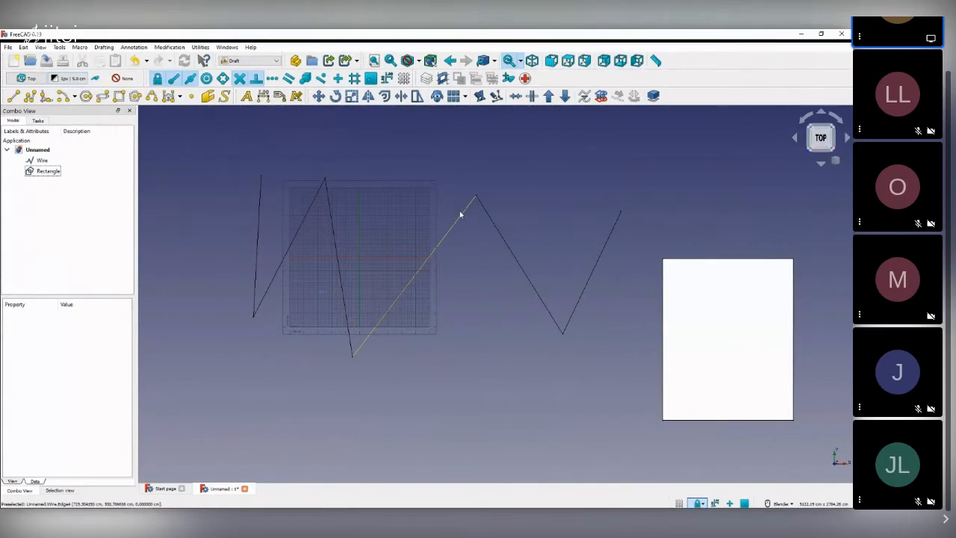
- Examine the zigzag wire, the rectangle and the grid from oblique 3D angles to see the plane they lie on
scroll(399, 259, up, 2)
scroll(406, 271, down, 2)
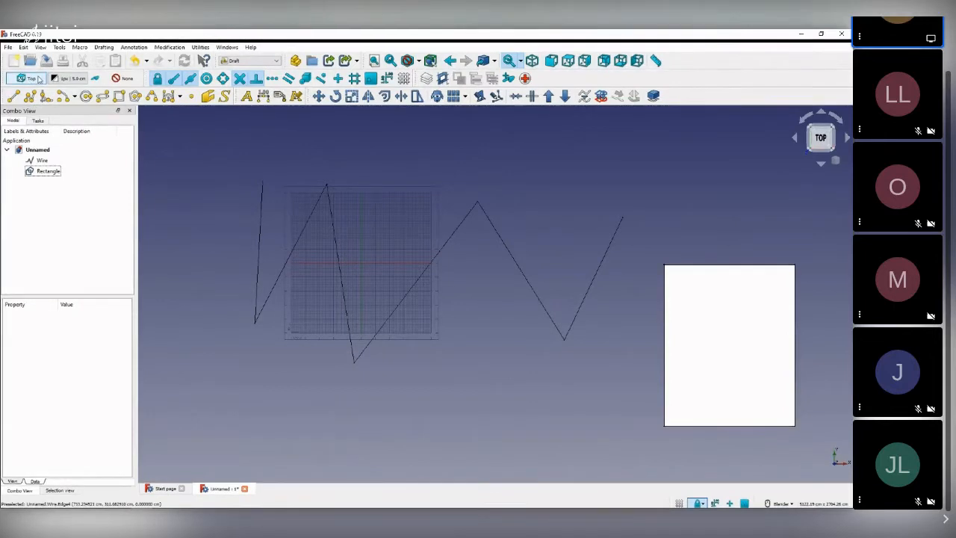
middle_drag(327, 398, 454, 370)
scroll(496, 398, up, 4)
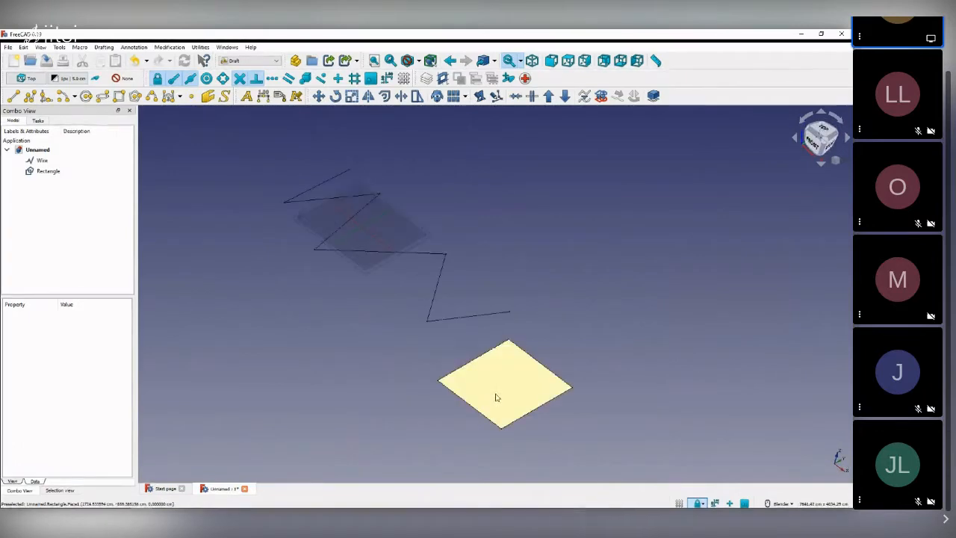
middle_drag(480, 320, 446, 242)
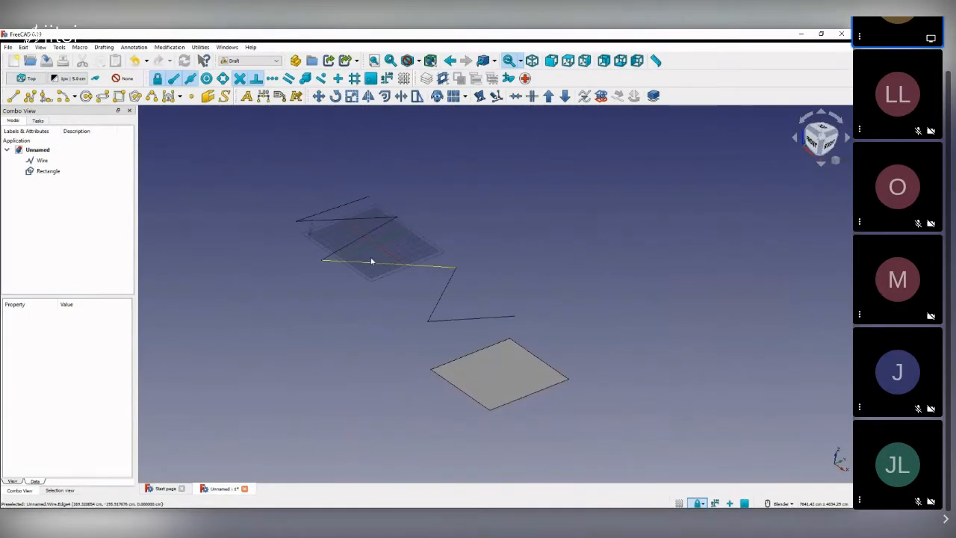
scroll(373, 261, up, 4)
scroll(416, 299, down, 2)
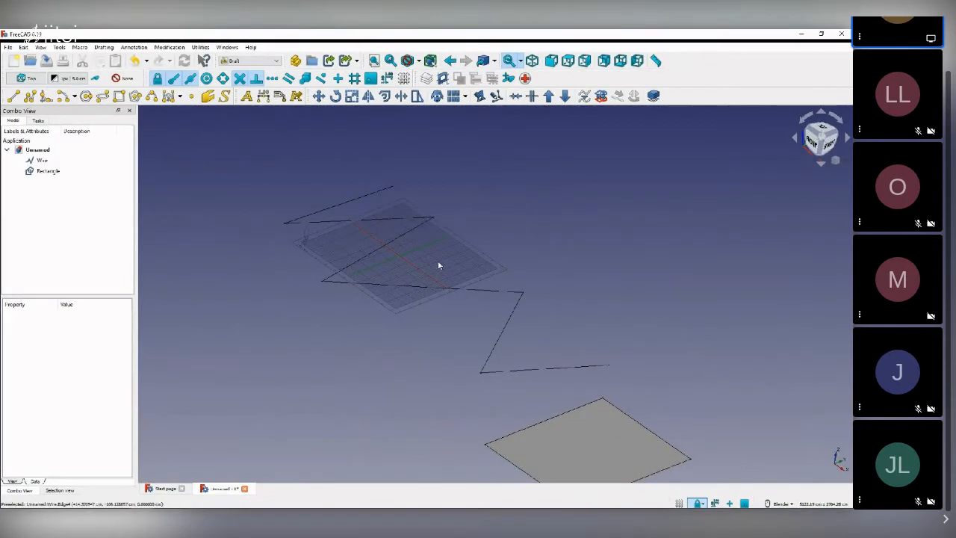
scroll(437, 264, up, 3)
scroll(437, 265, down, 3)
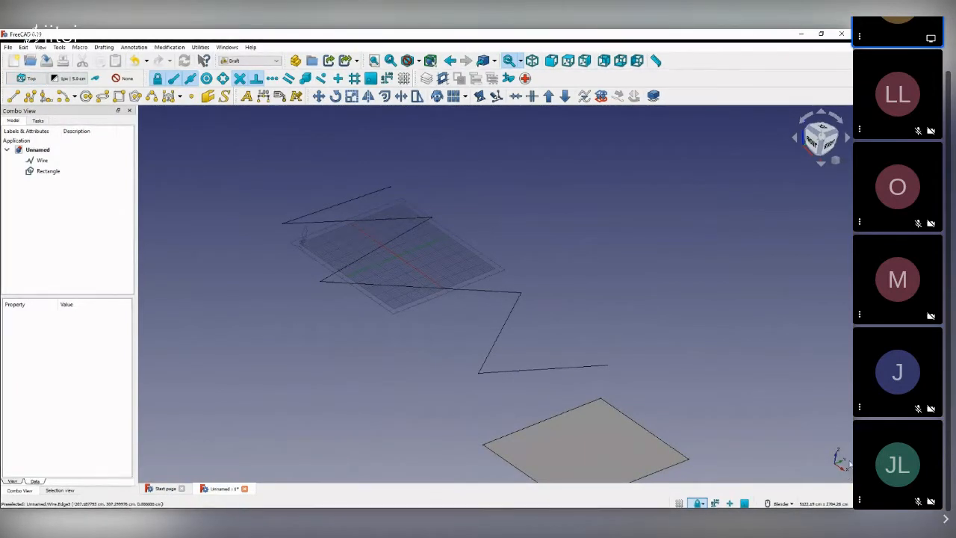
middle_drag(435, 214, 435, 271)
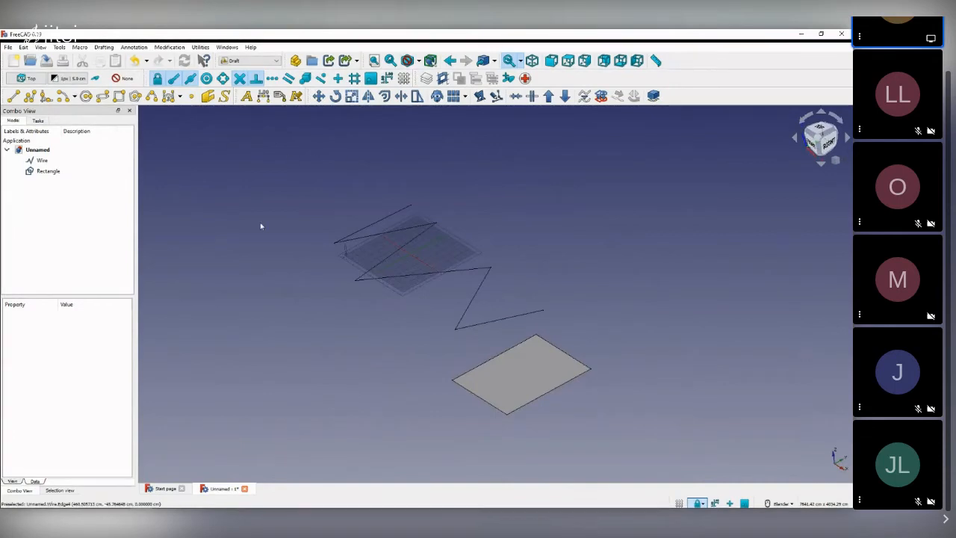
- Set the Draft working plane to Front (XZ) and view the upright grid in 3D
click(32, 79)
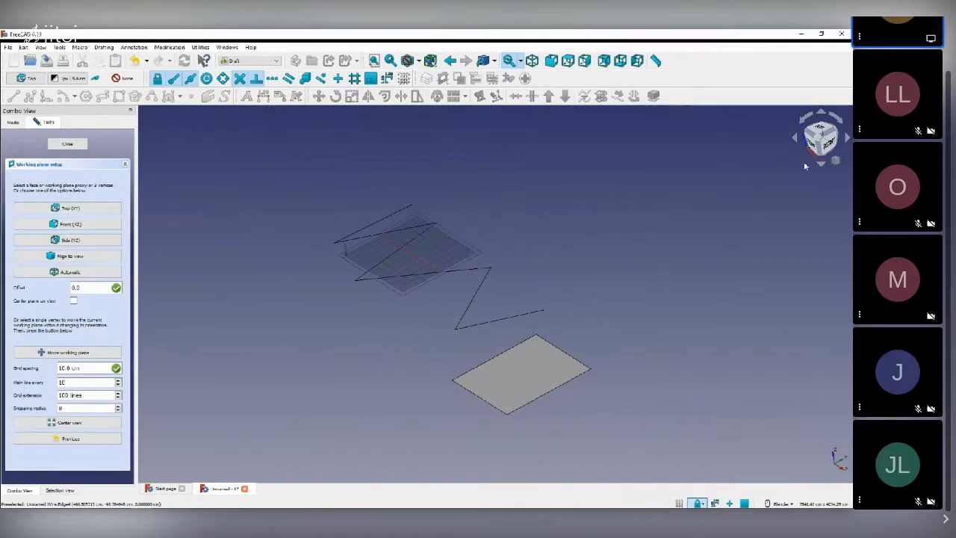
middle_drag(747, 213, 814, 152)
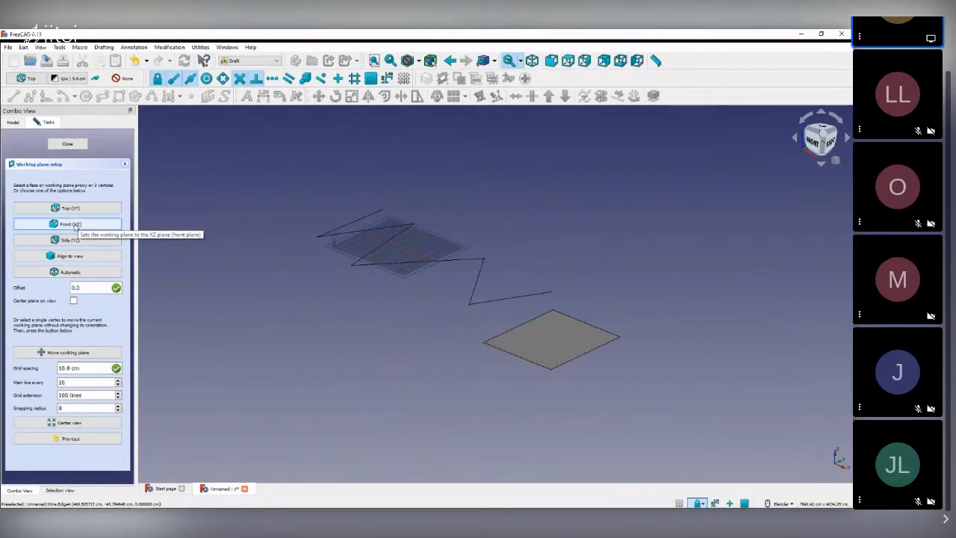
click(76, 224)
scroll(426, 240, up, 3)
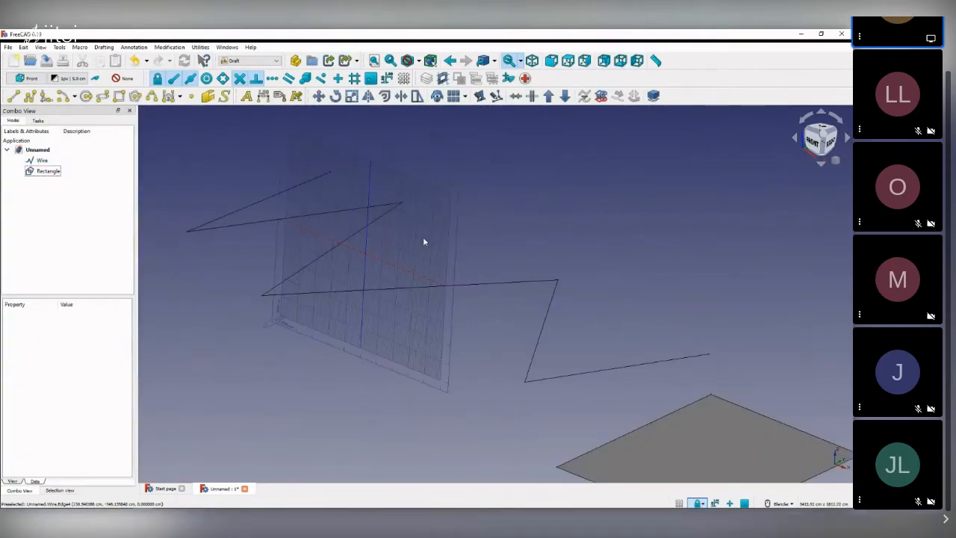
middle_drag(567, 214, 216, 286)
middle_drag(312, 239, 340, 344)
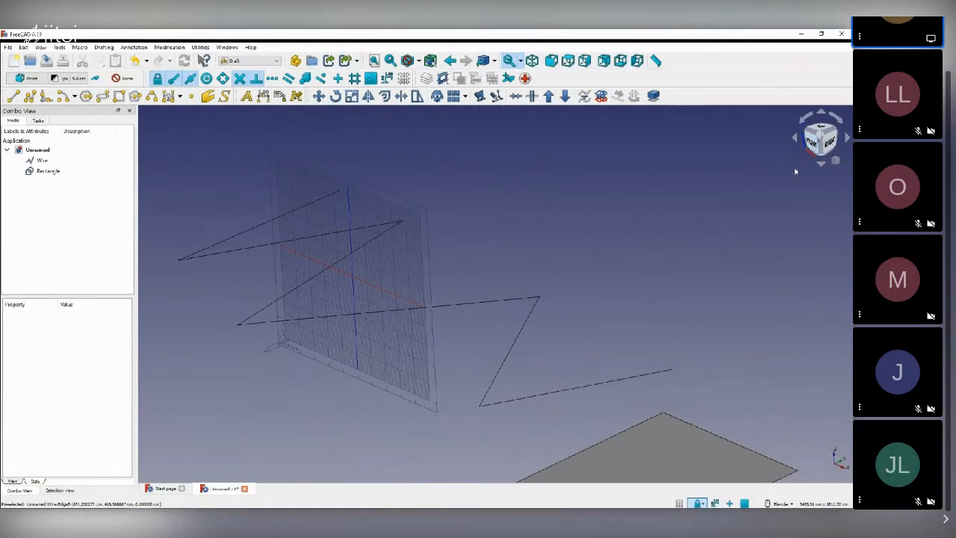
- Draw an open four-segment zigzag wire about 3322 cm long on the front plane, inspect it in 3D and deselect it
click(812, 144)
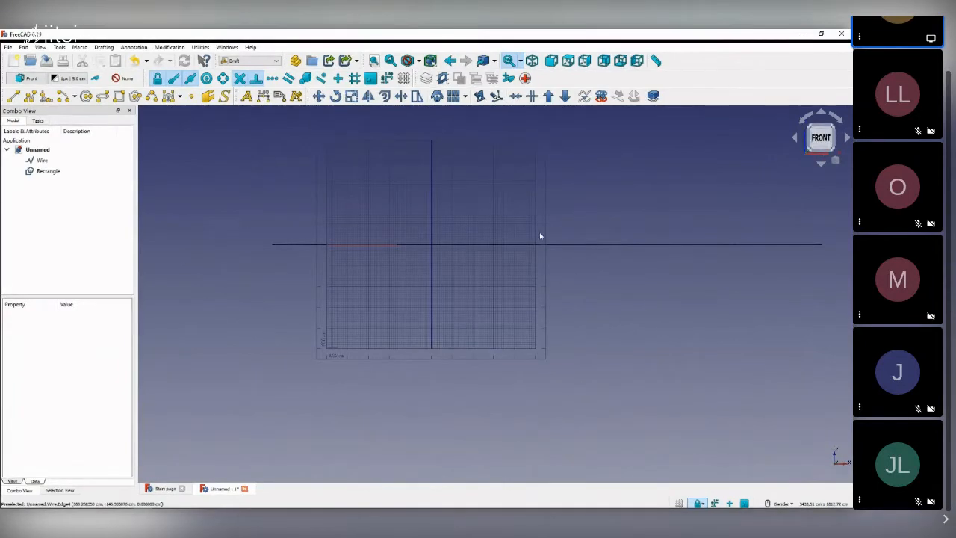
scroll(455, 169, up, 3)
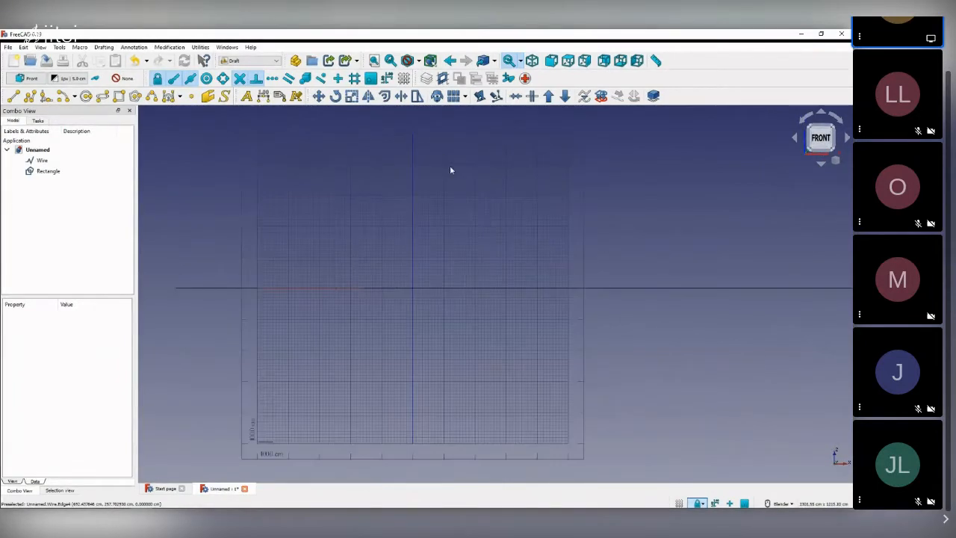
click(14, 95)
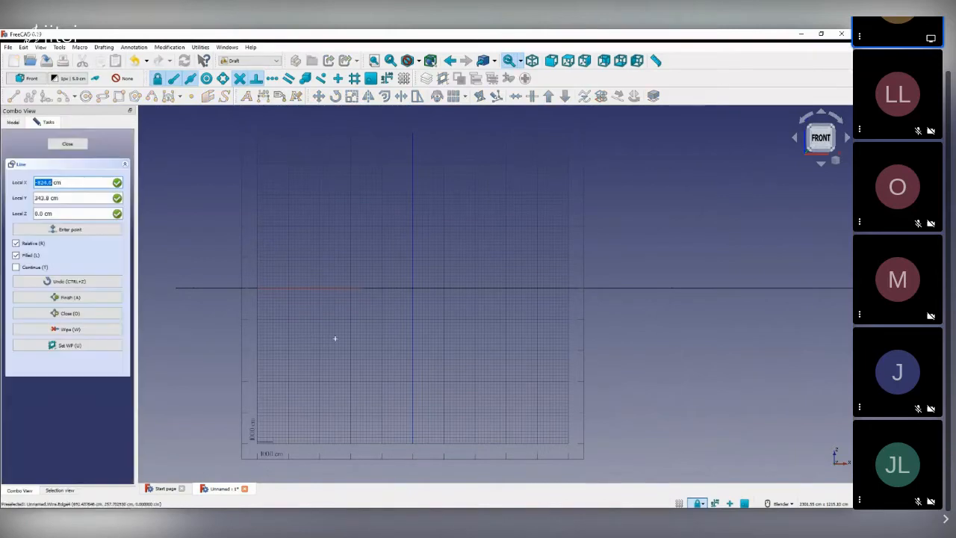
click(353, 149)
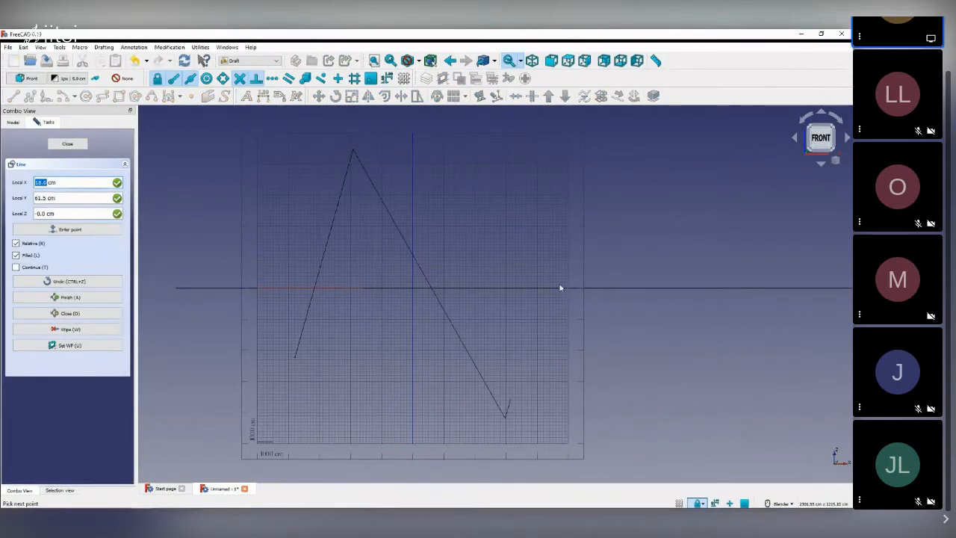
click(504, 417)
click(606, 160)
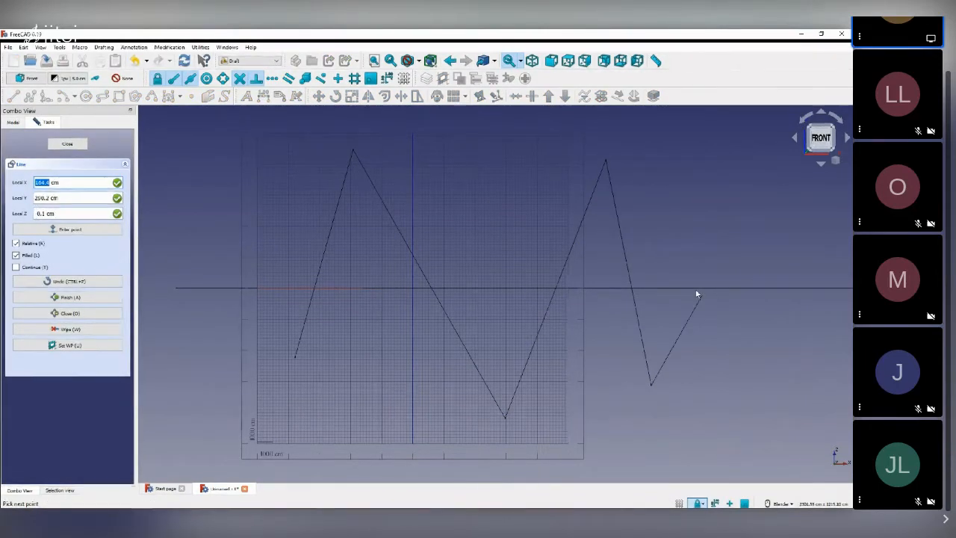
key(a)
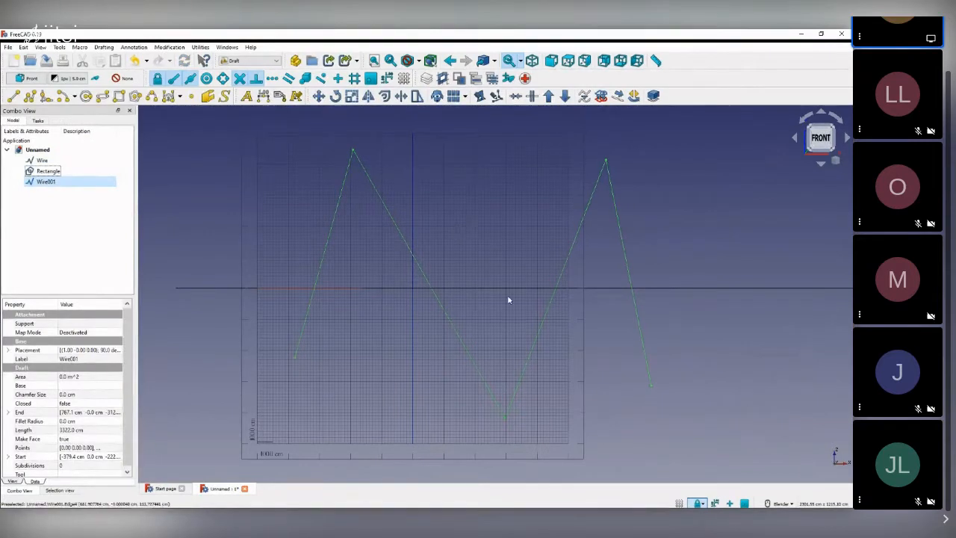
middle_drag(447, 276, 306, 254)
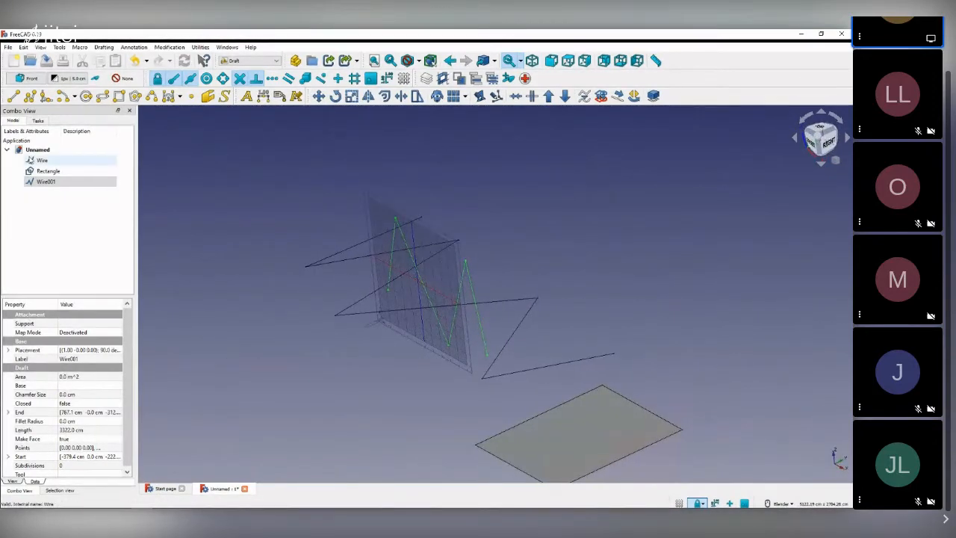
click(181, 150)
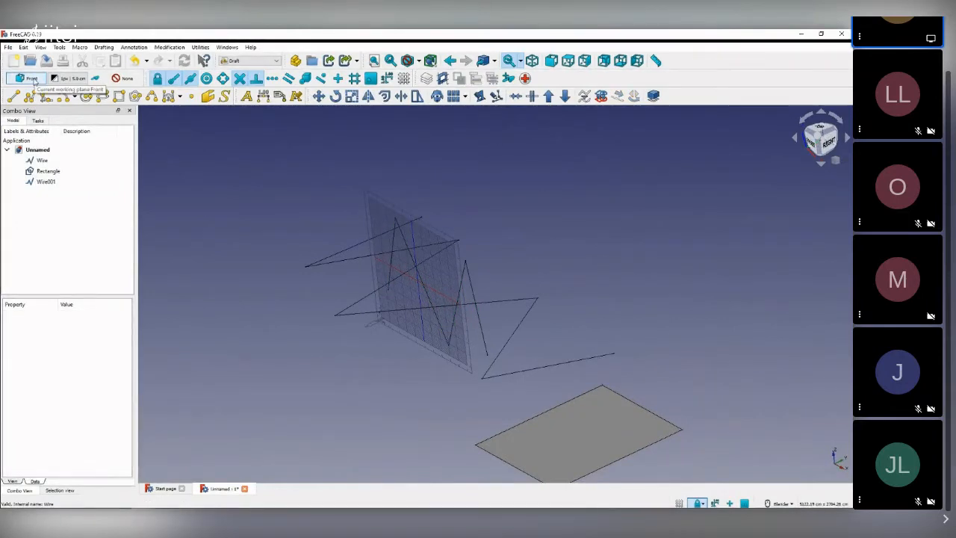
- Review the working plane setup options with the front grid and wires in view, and close the setup without any change
click(30, 78)
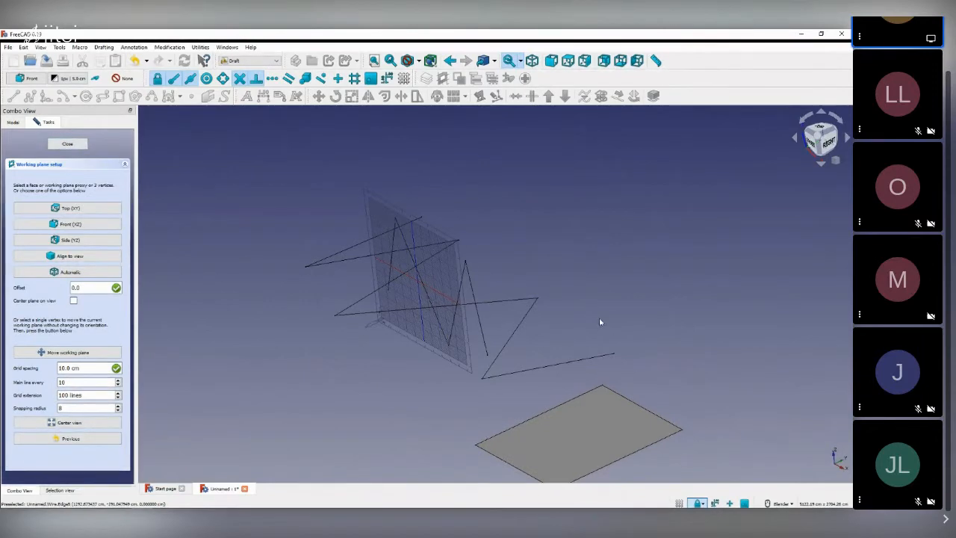
mouse_move(602, 321)
middle_down()
mouse_move(623, 318)
mouse_move(448, 318)
middle_up()
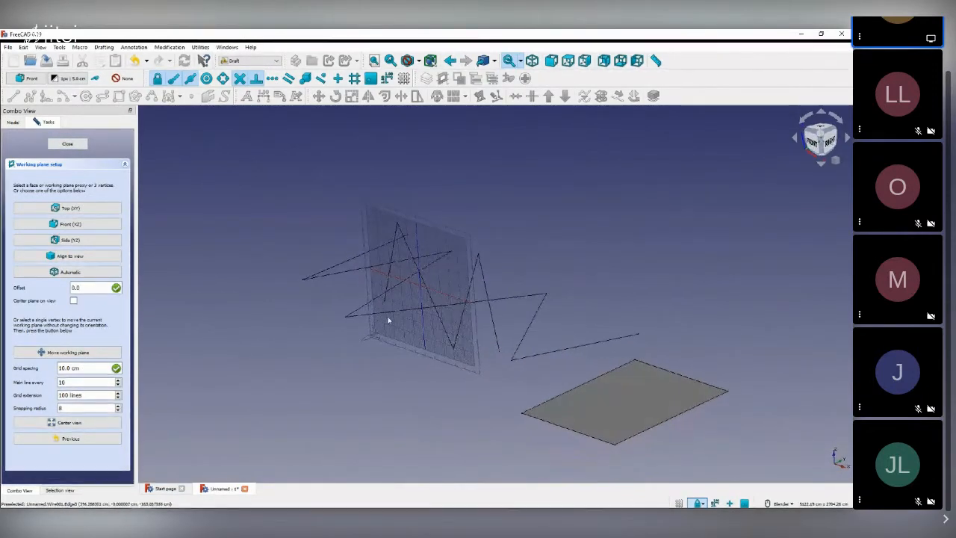
scroll(450, 289, up, 4)
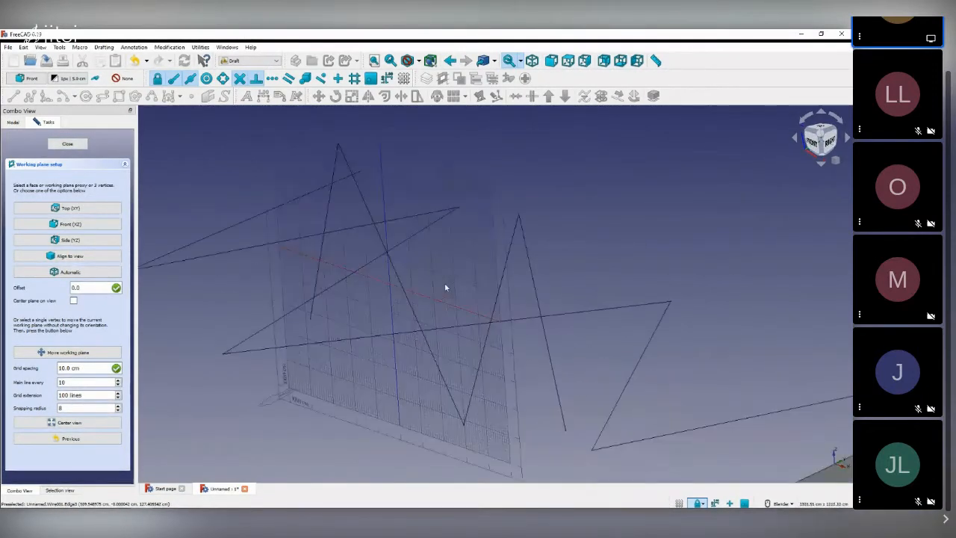
scroll(448, 282, down, 4)
middle_drag(450, 267, 439, 281)
mouse_move(338, 219)
middle_down()
mouse_move(358, 213)
mouse_move(341, 210)
middle_up()
click(67, 143)
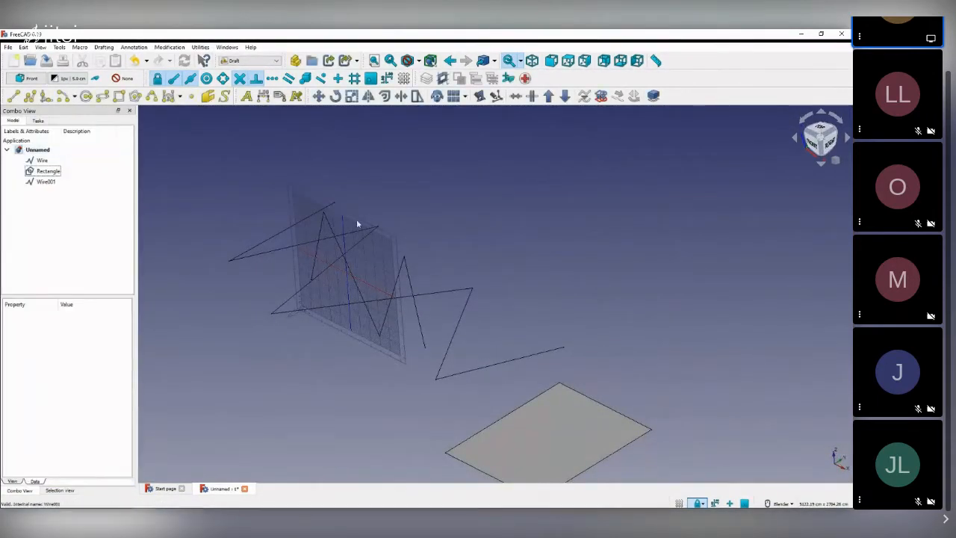
scroll(512, 348, down, 5)
scroll(363, 282, up, 5)
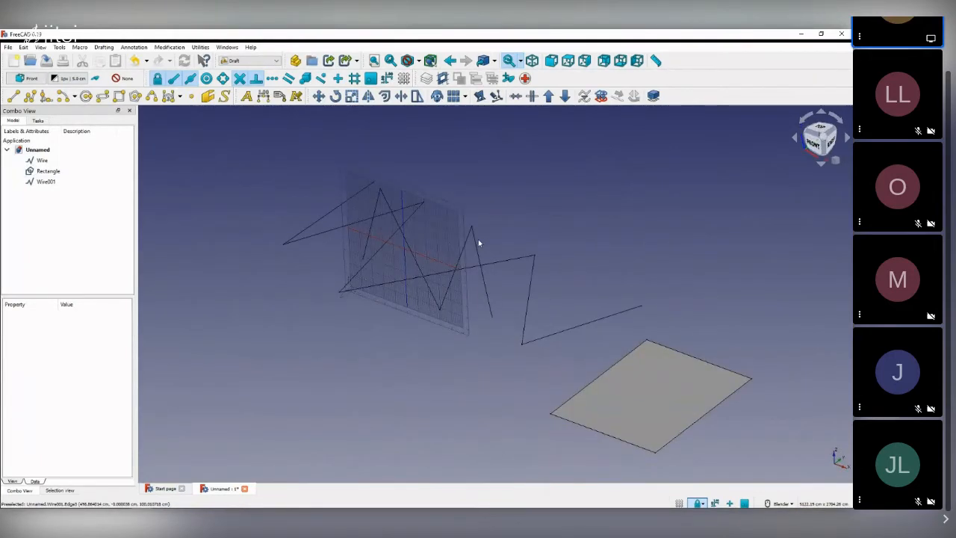
shift+middle_drag(504, 234, 487, 236)
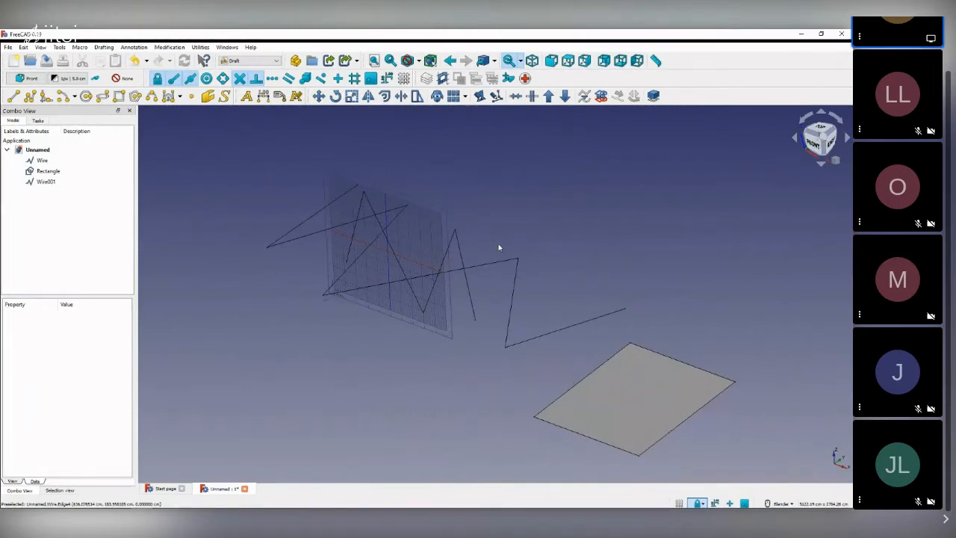
scroll(489, 247, up, 2)
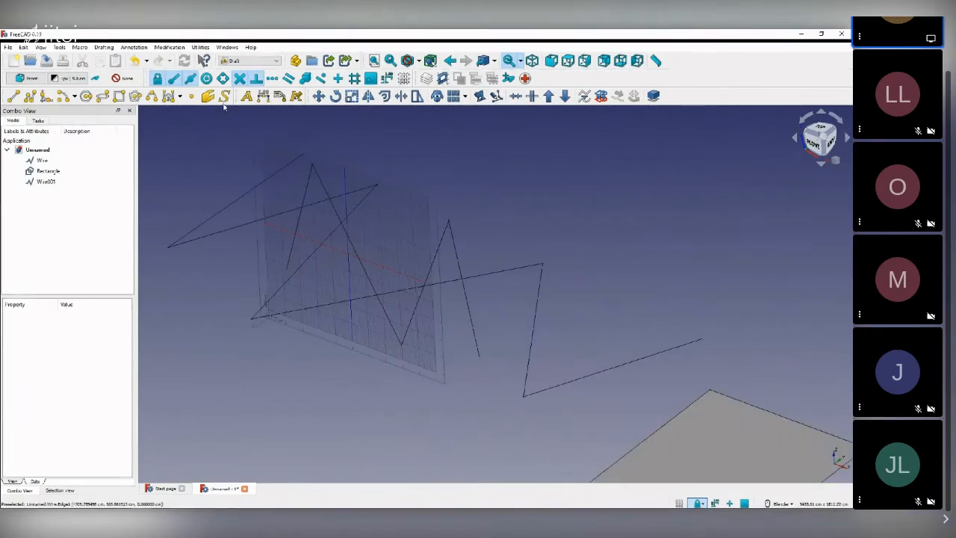
- Switch to the Part workbench and add a default cube to the document
click(253, 64)
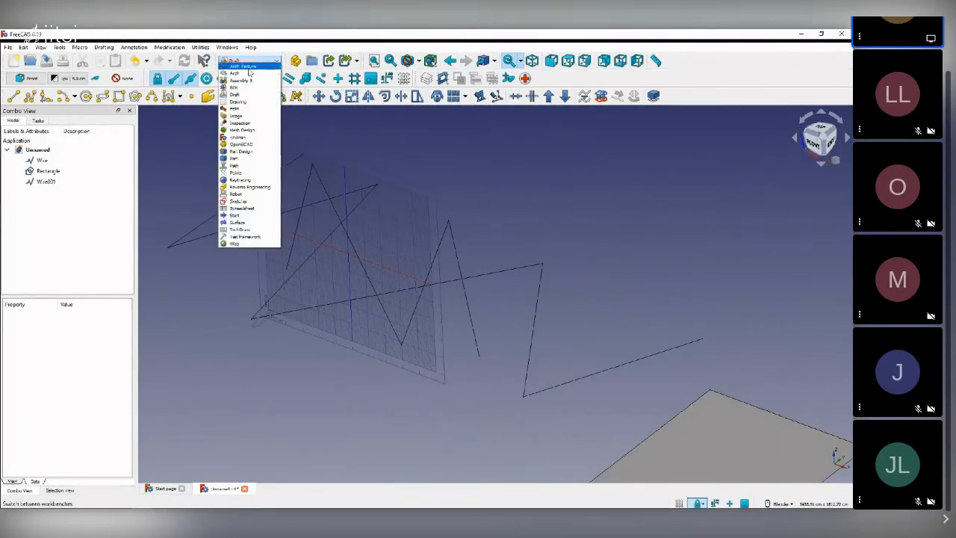
click(243, 159)
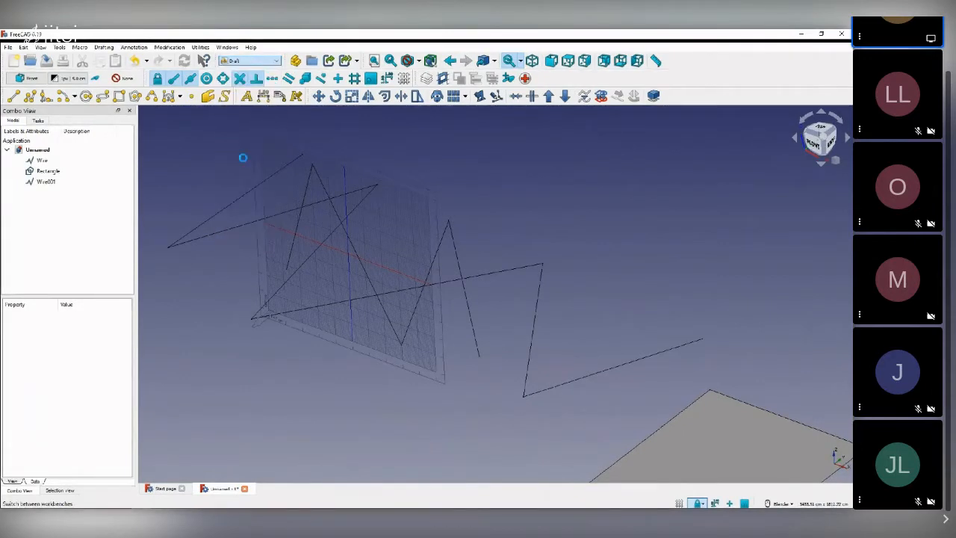
scroll(361, 208, down, 3)
scroll(362, 209, up, 3)
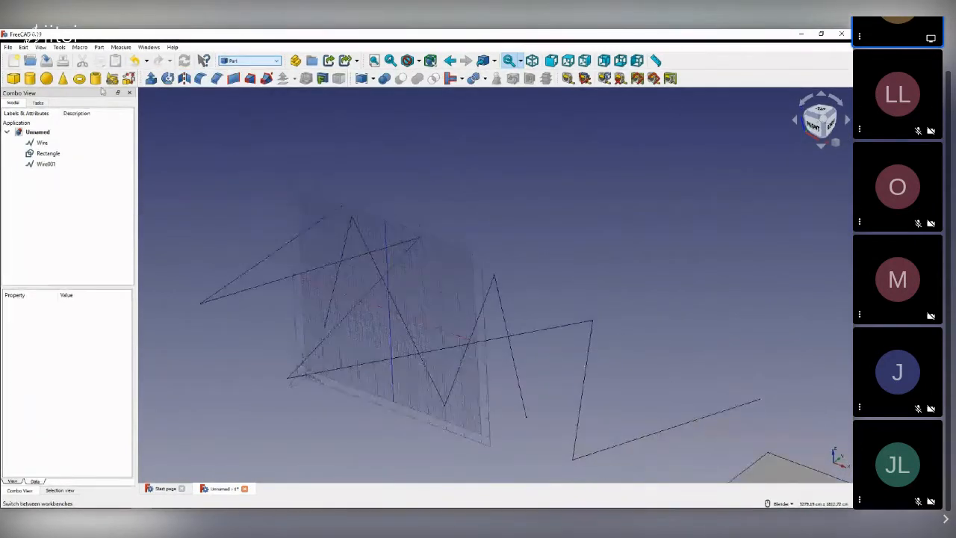
click(14, 78)
scroll(378, 299, down, 2)
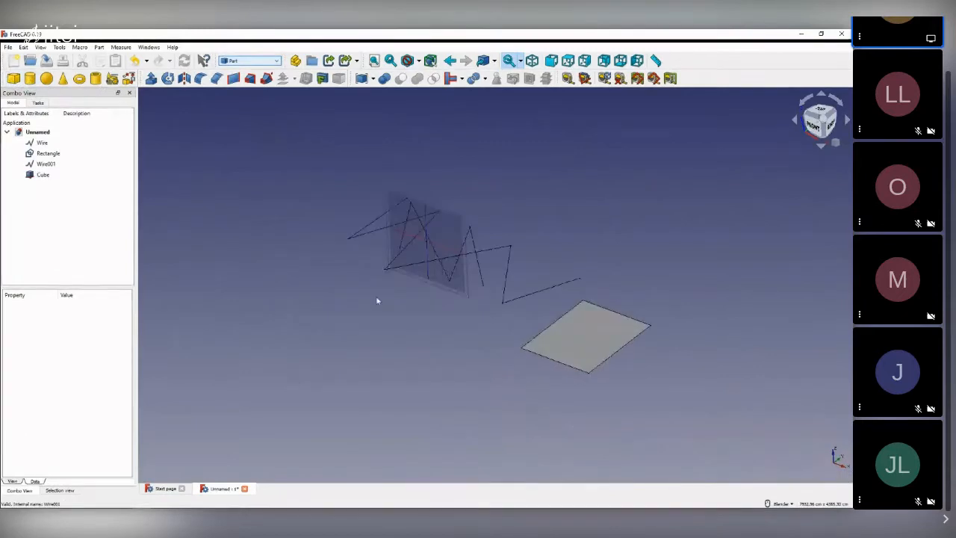
- Select the new cube in the model tree and locate it in 3D beside the wires and front grid
scroll(401, 277, up, 6)
click(43, 175)
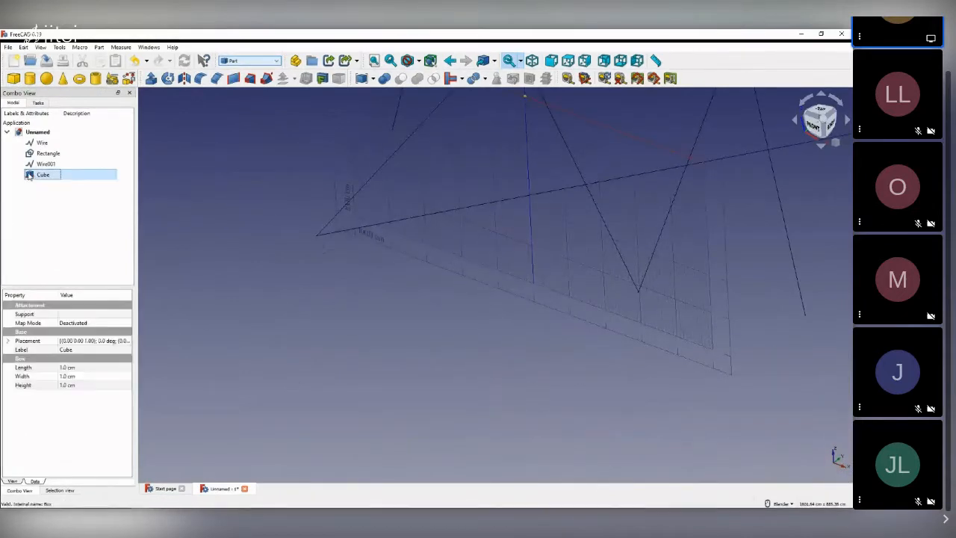
scroll(406, 314, down, 5)
scroll(471, 235, up, 6)
scroll(410, 238, up, 15)
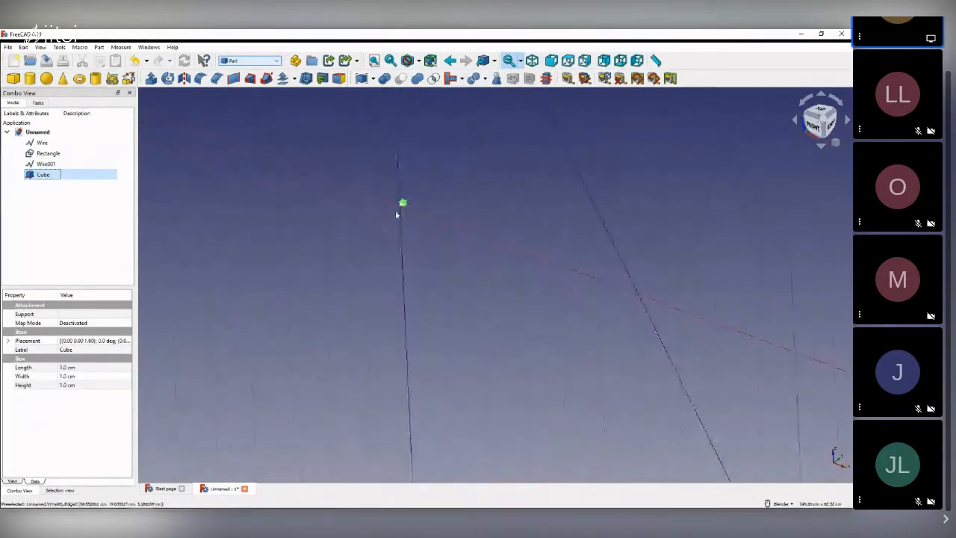
scroll(420, 216, down, 11)
scroll(419, 217, down, 10)
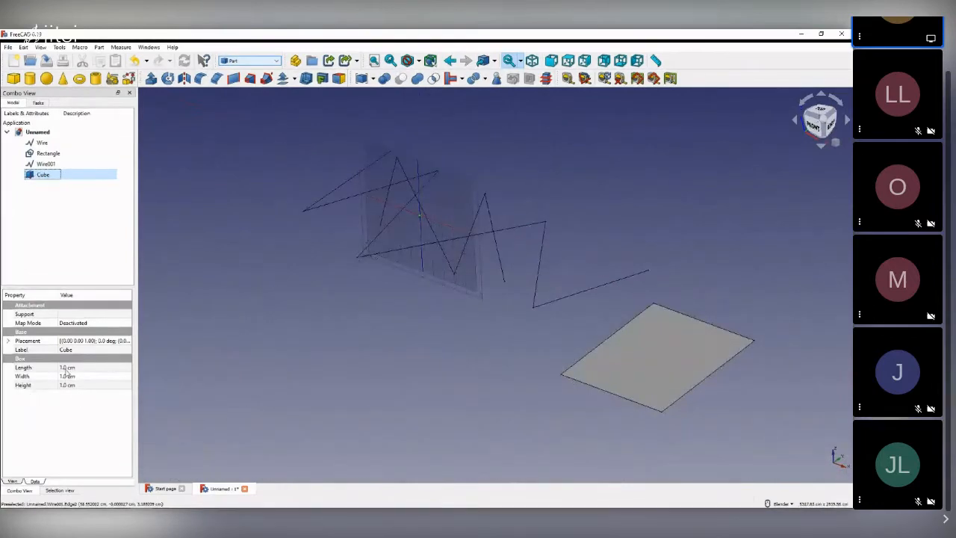
- Set the cube's length, width and height to 100 cm each and deselect it
click(67, 368)
click(68, 367)
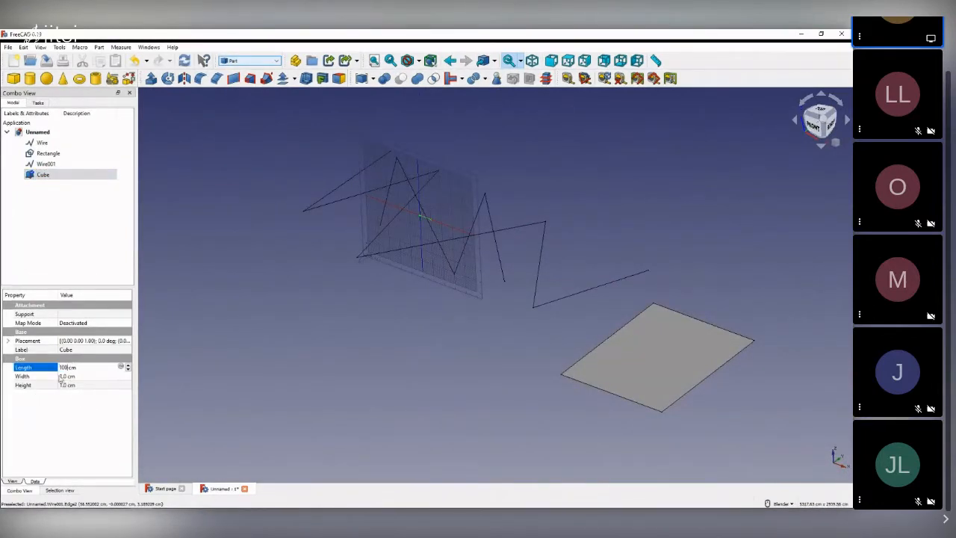
click(77, 382)
click(72, 376)
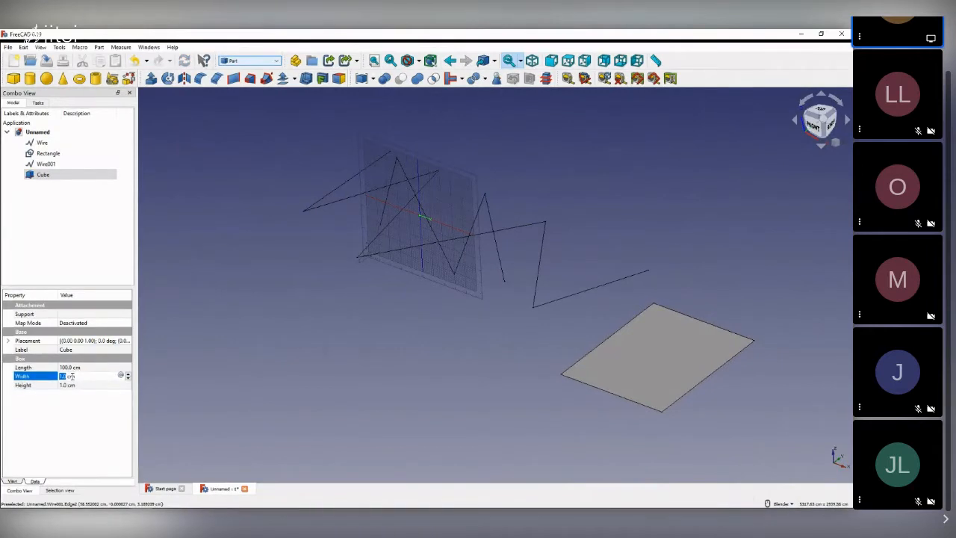
text(100)
key(Return)
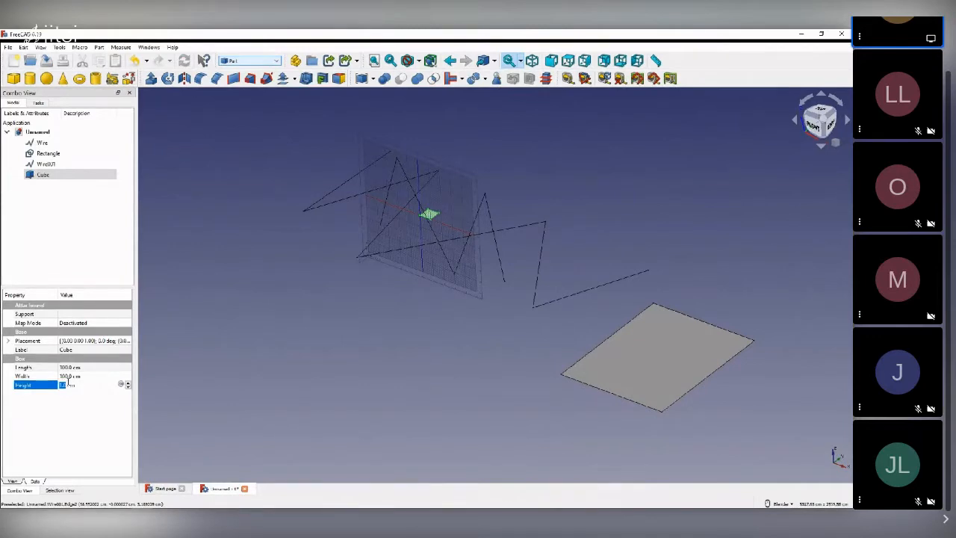
text(1)
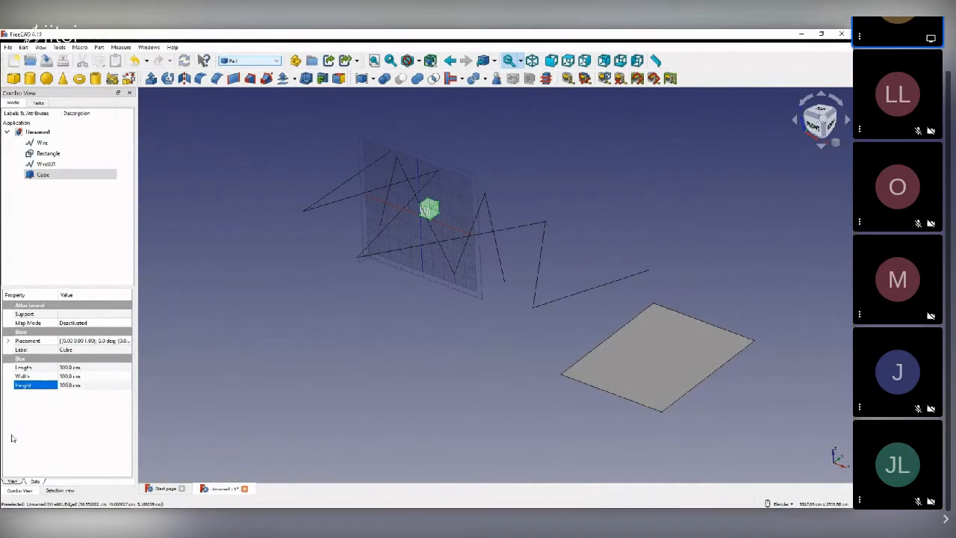
click(515, 190)
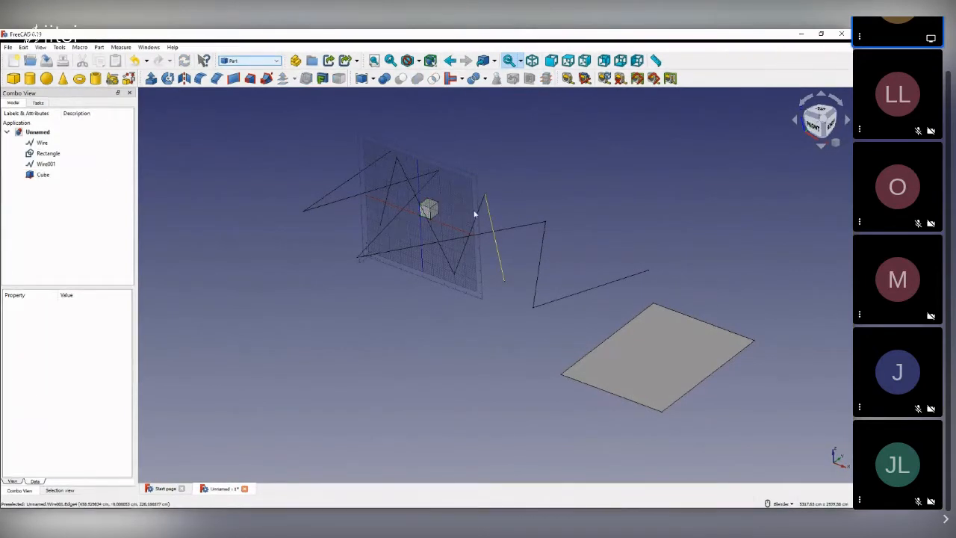
- Examine the cube's faces and its position relative to the front grid and wires from several 3D angles
scroll(477, 209, up, 2)
middle_drag(439, 275, 473, 308)
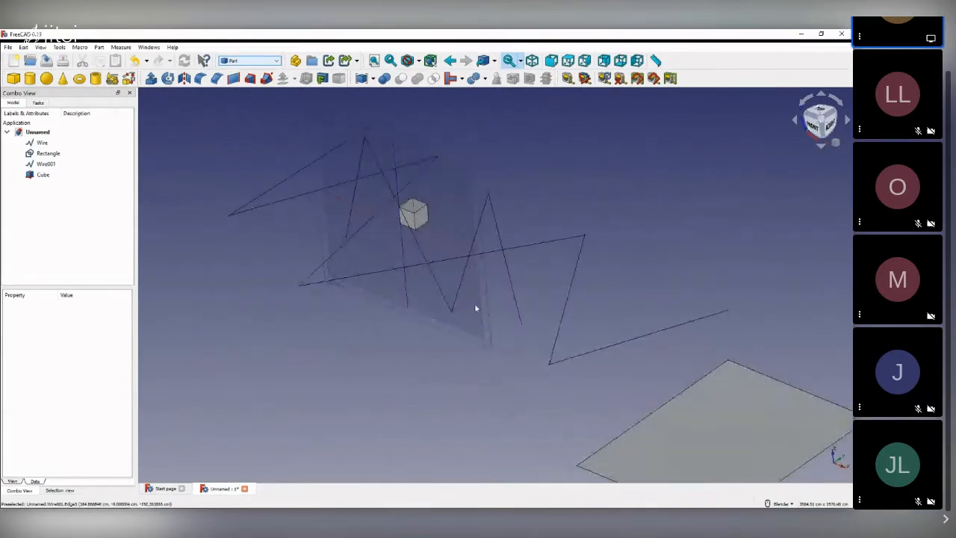
middle_drag(540, 334, 480, 312)
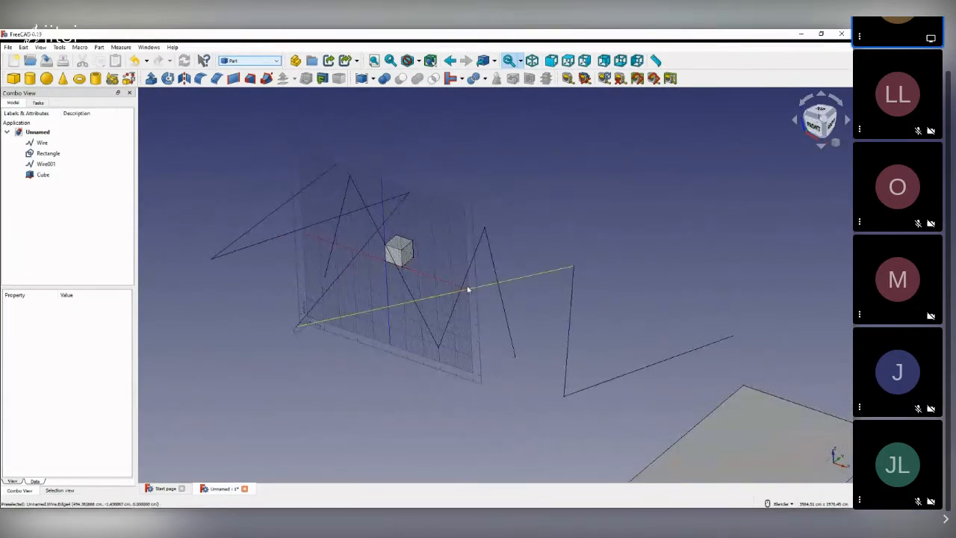
scroll(429, 268, up, 3)
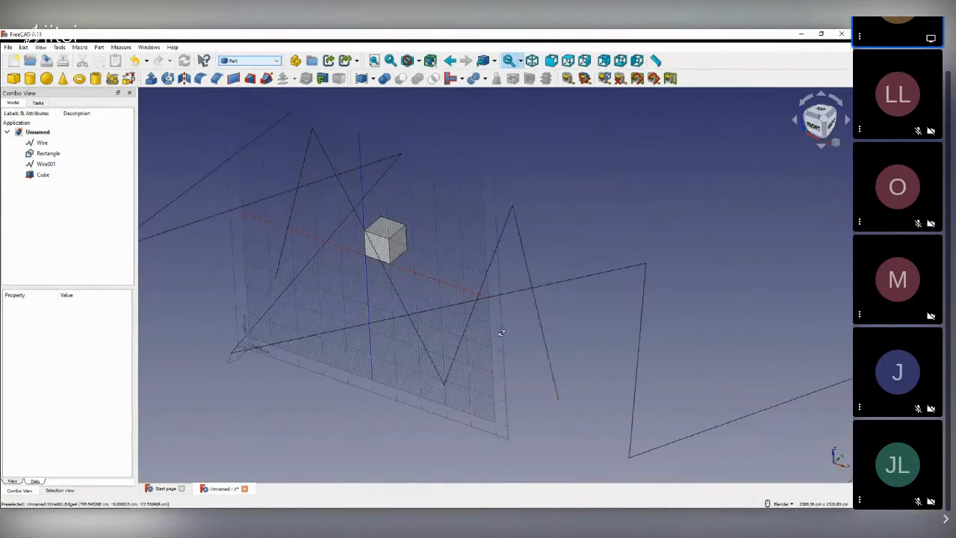
scroll(370, 205, up, 4)
scroll(412, 226, down, 6)
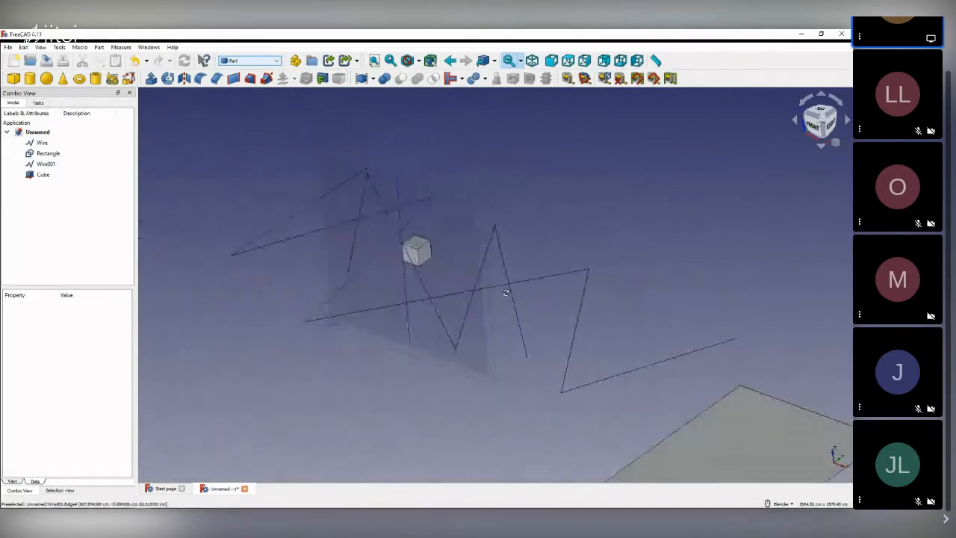
middle_drag(503, 288, 504, 299)
scroll(448, 239, up, 5)
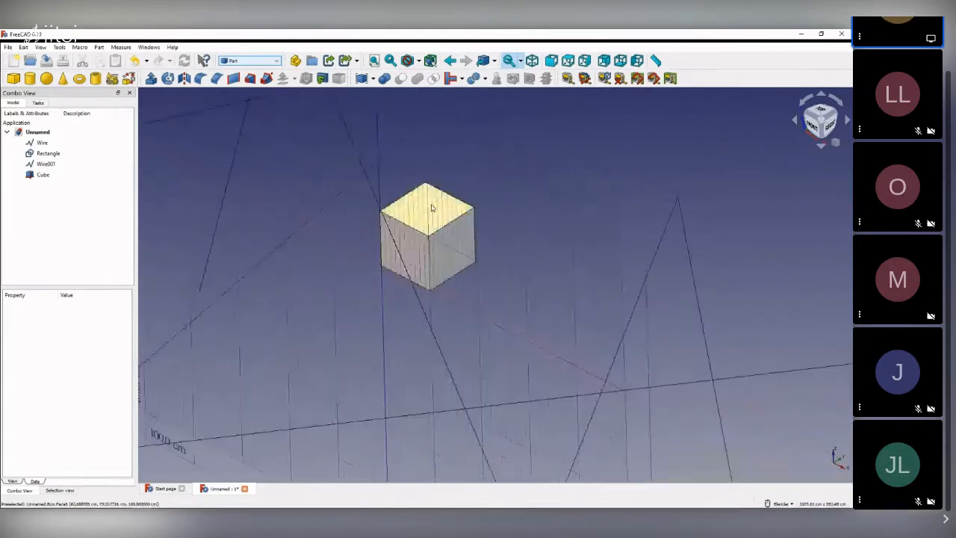
scroll(449, 219, down, 4)
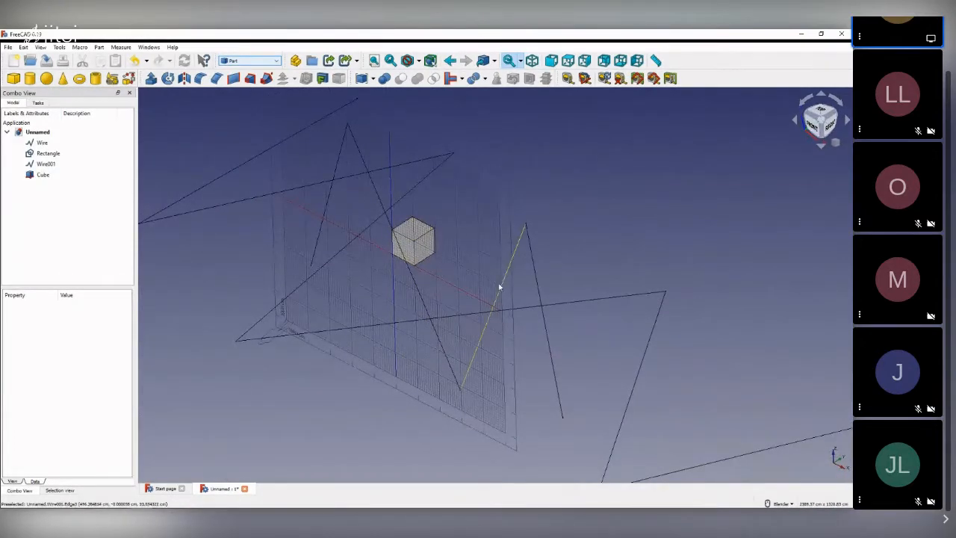
- Select the cube's right-hand face, return to the Draft workbench and set the working plane to that face
click(423, 242)
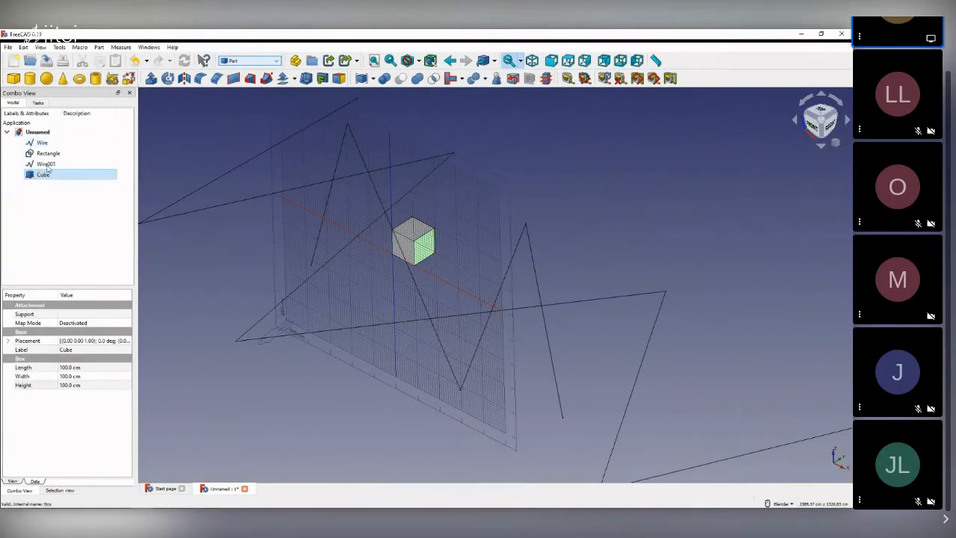
click(247, 60)
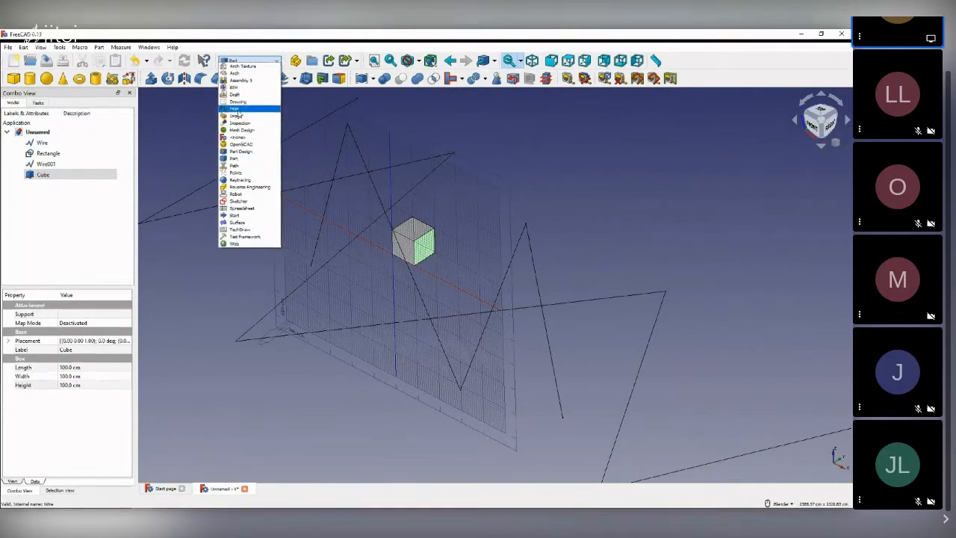
click(236, 95)
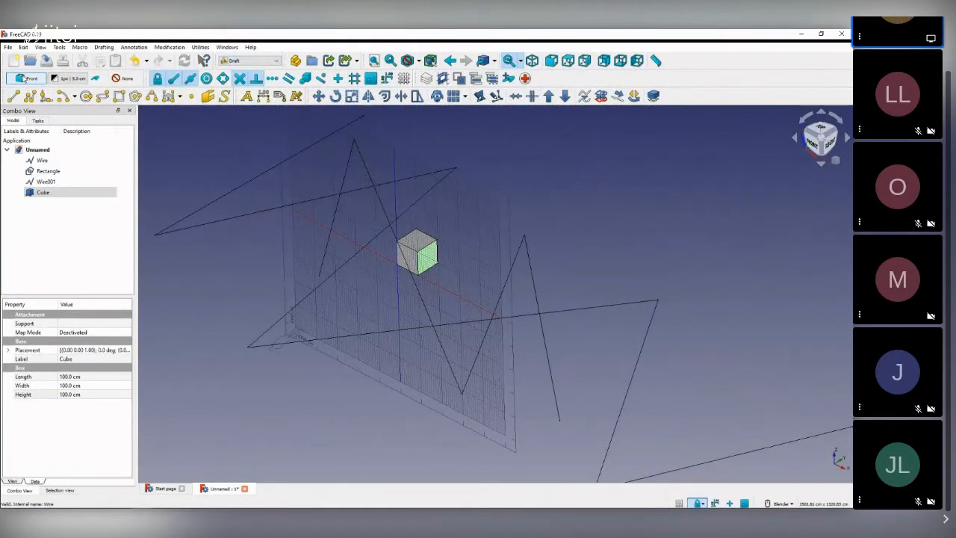
click(26, 78)
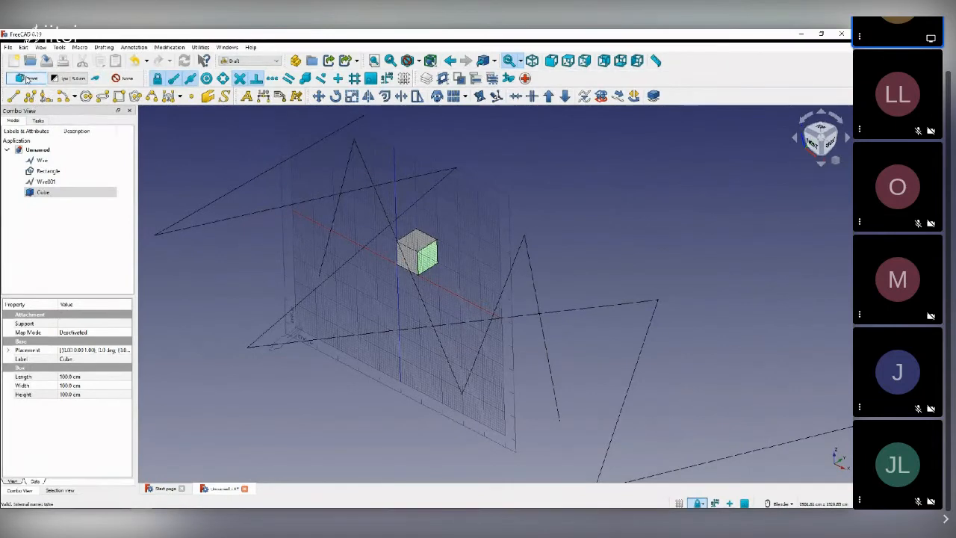
- Inspect the working plane grid on the cube's face in 3D and face it squarely in the Right view
middle_drag(432, 281, 441, 327)
scroll(441, 327, up, 4)
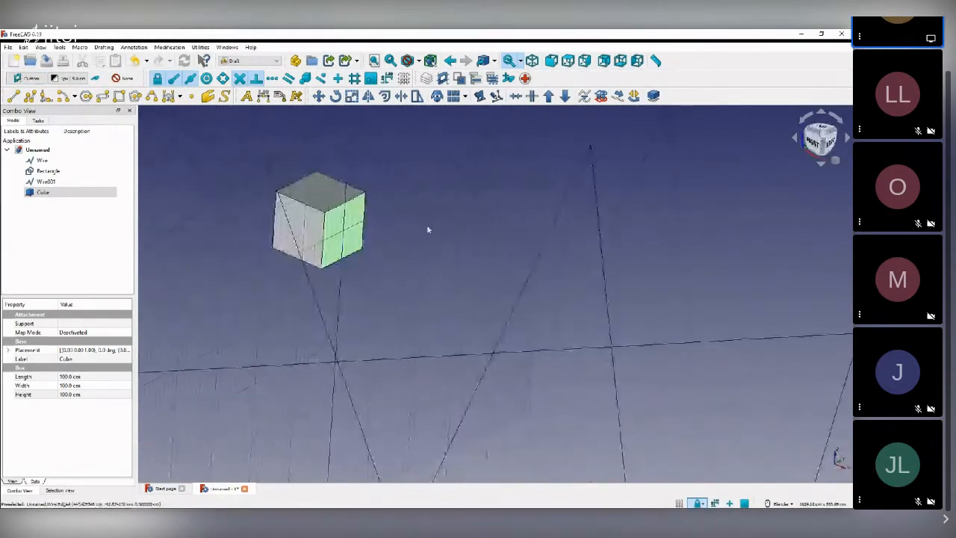
scroll(427, 229, down, 4)
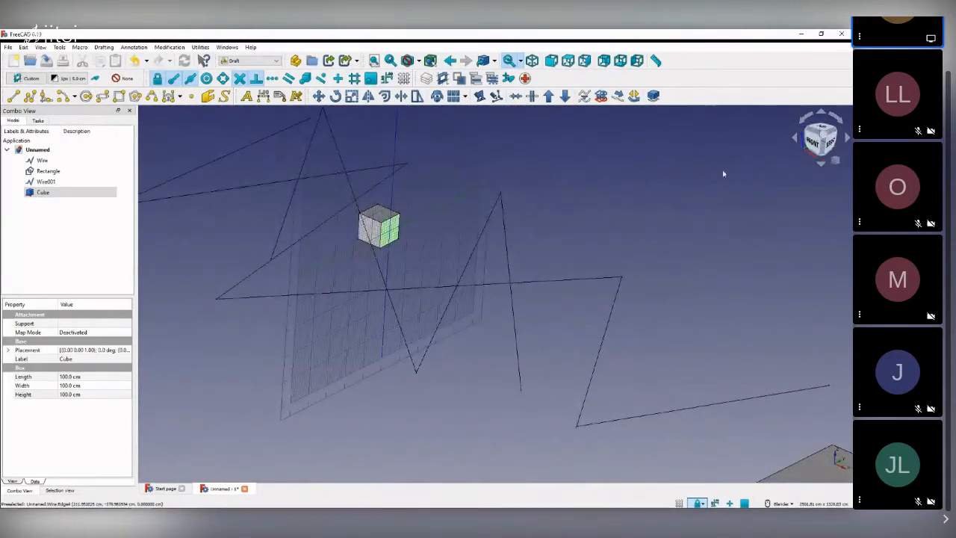
click(831, 144)
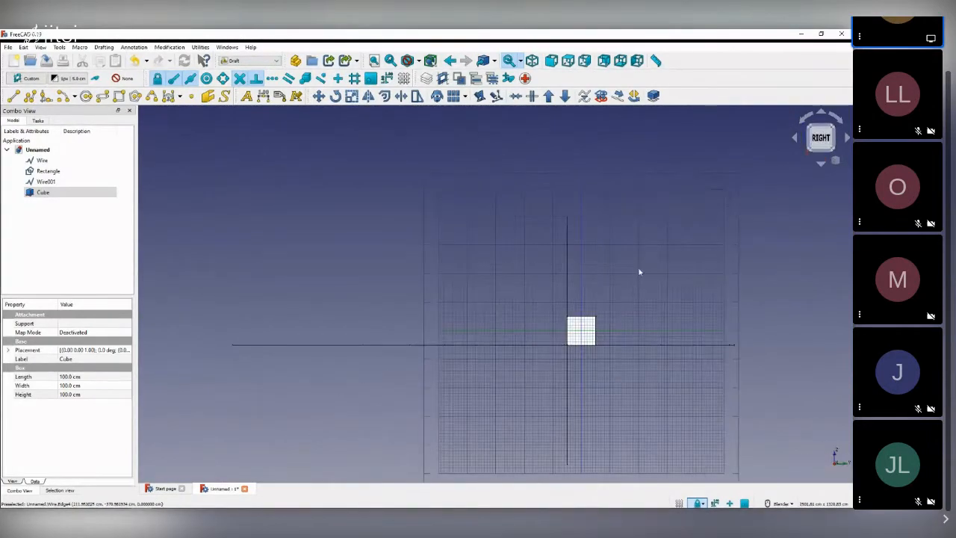
scroll(339, 309, down, 3)
scroll(496, 346, up, 6)
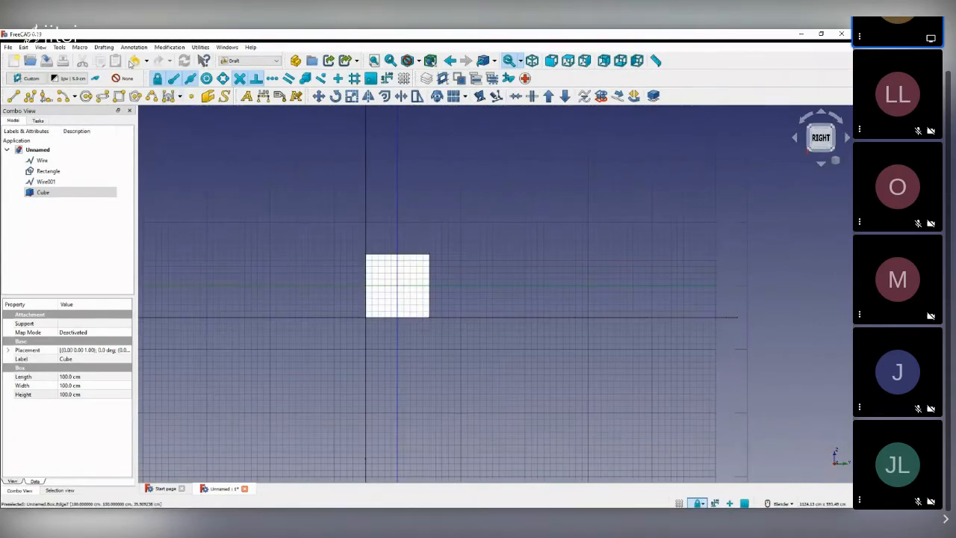
click(29, 97)
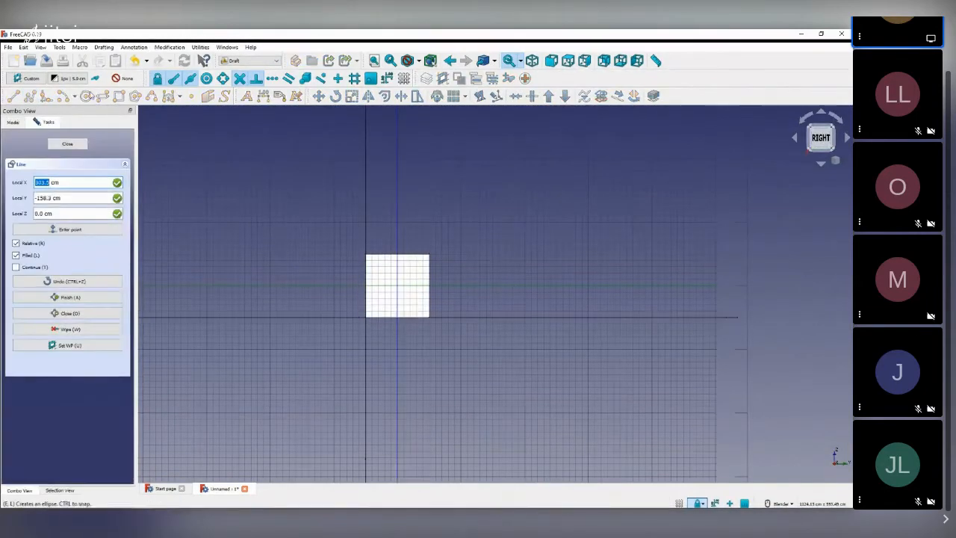
key(Escape)
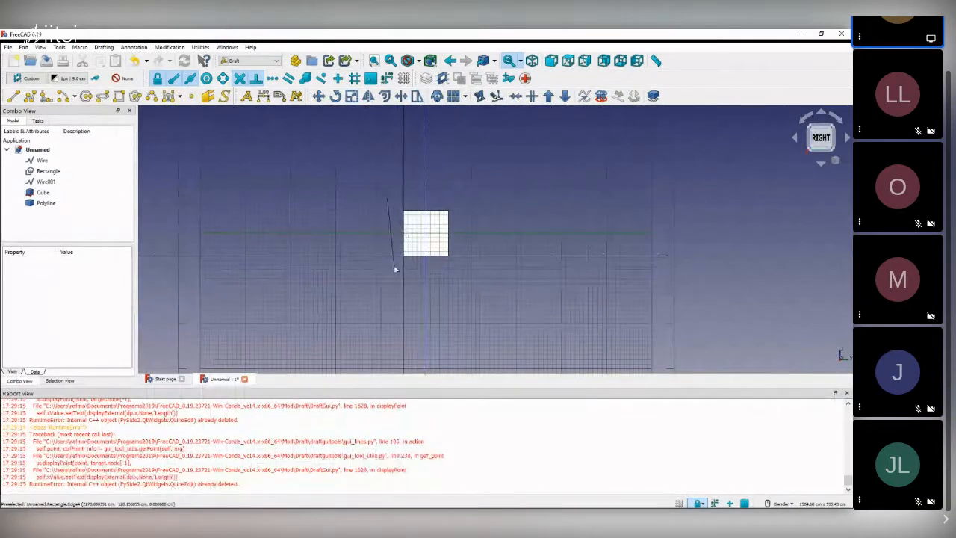
key(Escape)
right_click(453, 420)
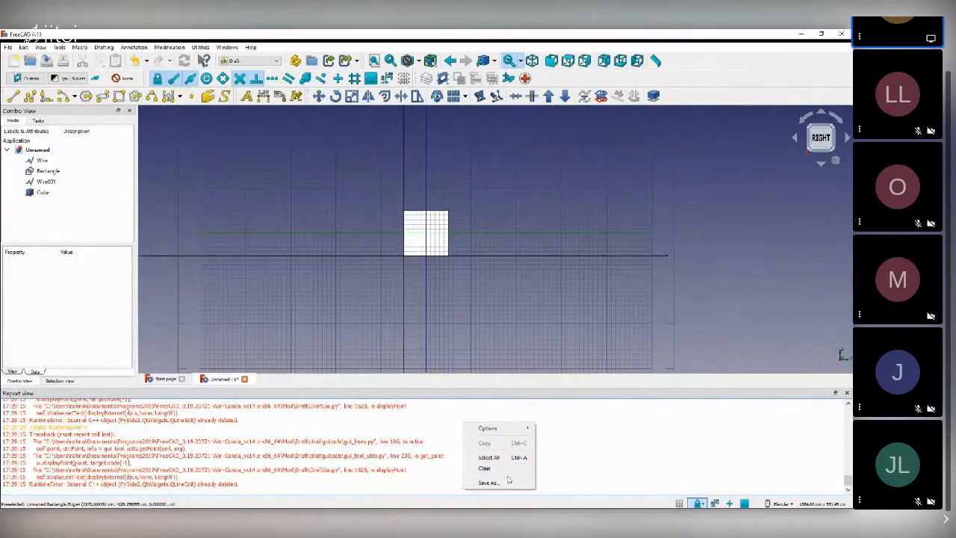
click(478, 468)
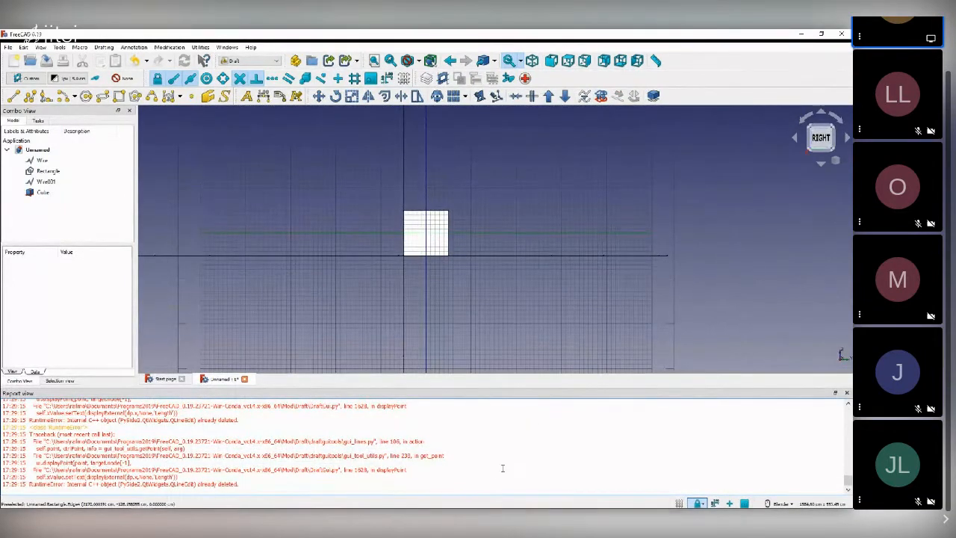
click(846, 392)
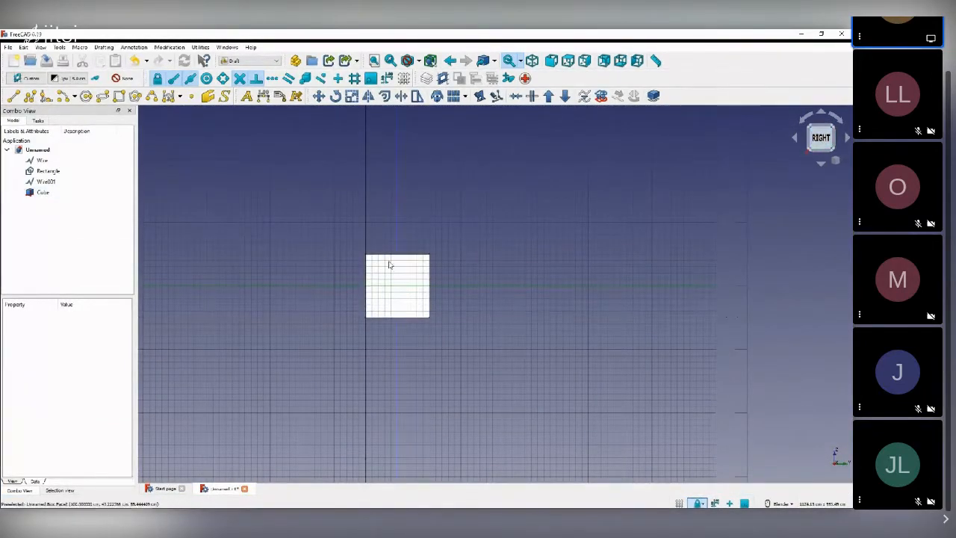
- Draw an open four-segment zigzag wire about 925 cm long across the cube's right-hand face on the custom plane
click(29, 96)
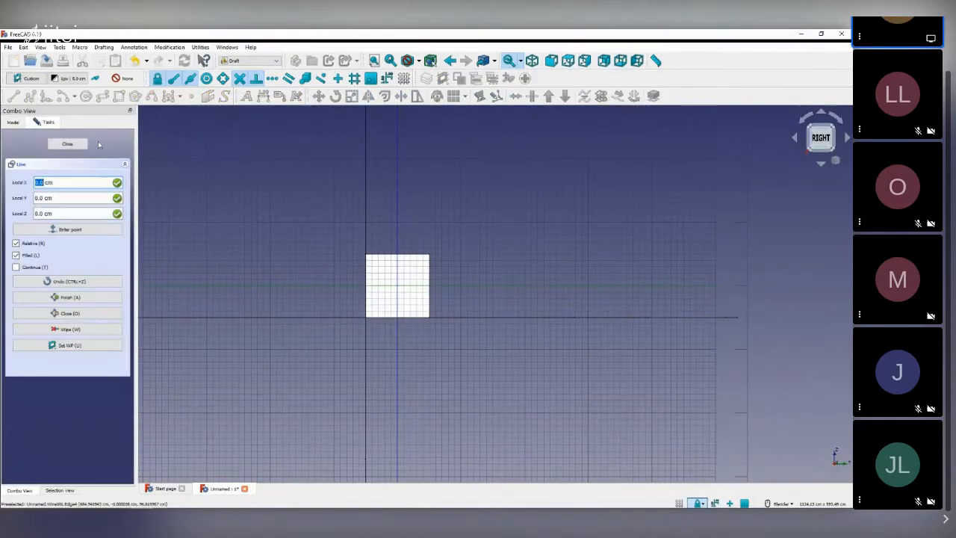
click(323, 304)
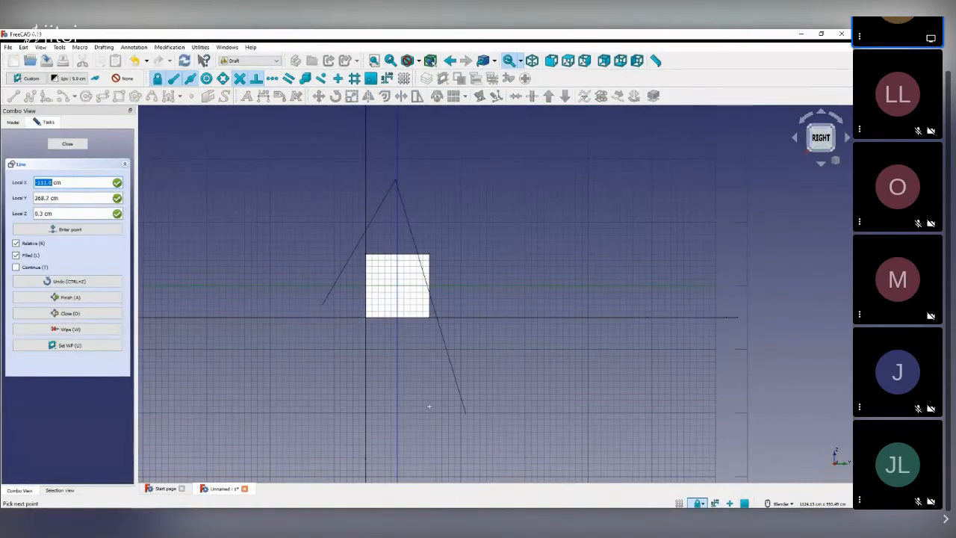
click(411, 376)
click(492, 240)
click(512, 323)
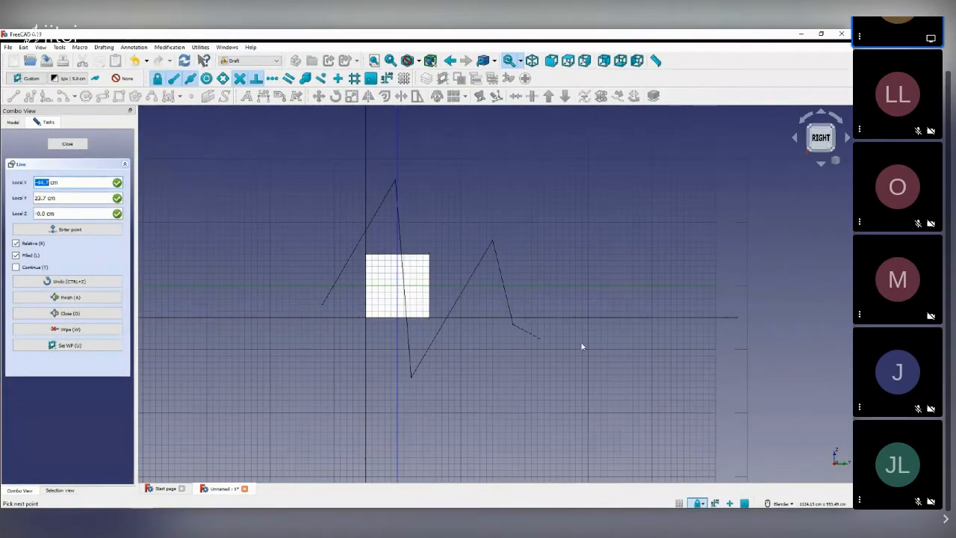
key(Escape)
scroll(323, 251, down, 4)
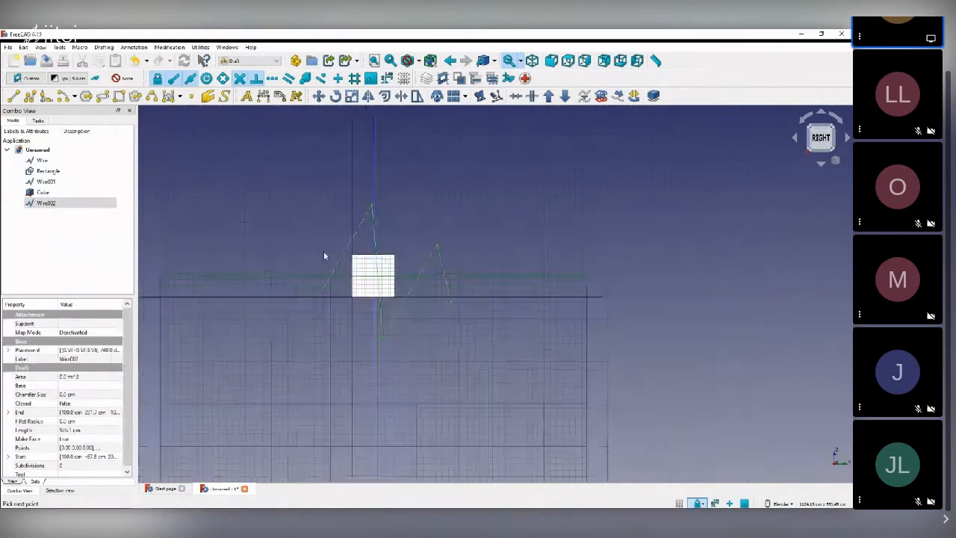
- Select the cube's top face and set the working plane to it
middle_drag(412, 298, 453, 295)
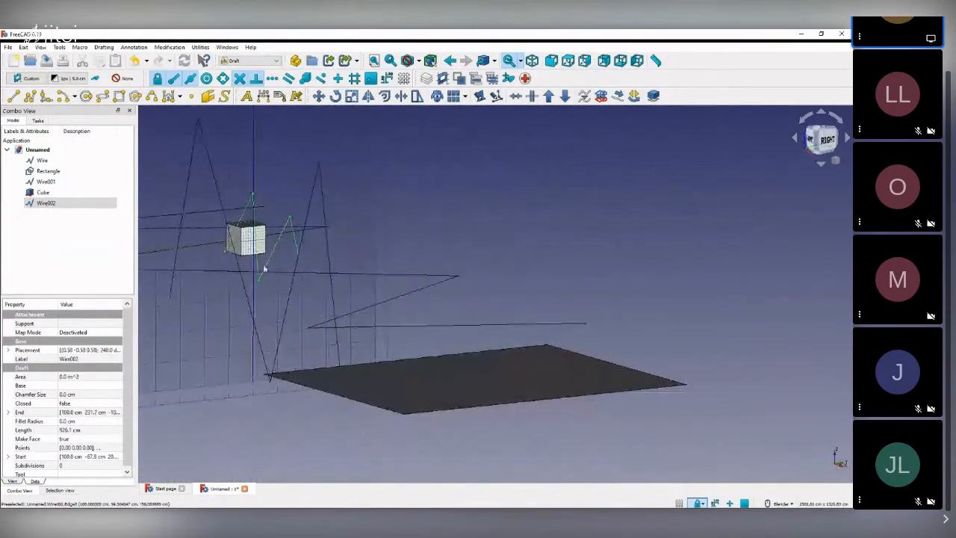
middle_drag(264, 268, 316, 278)
scroll(239, 243, up, 6)
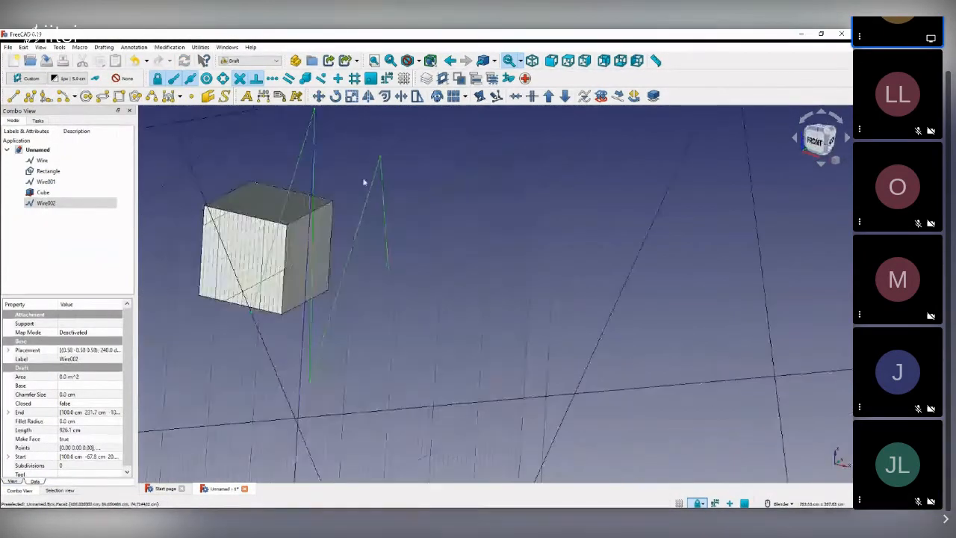
middle_drag(390, 272, 522, 193)
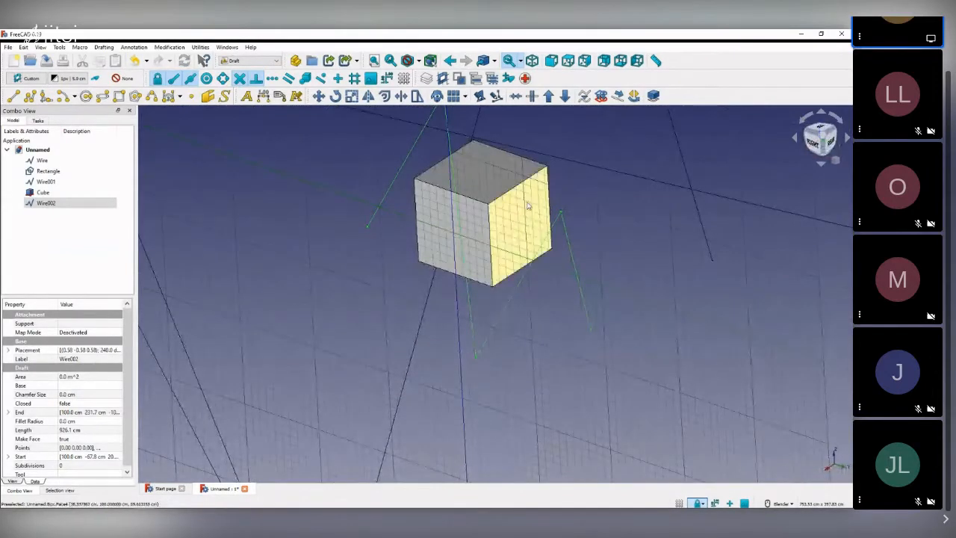
click(500, 164)
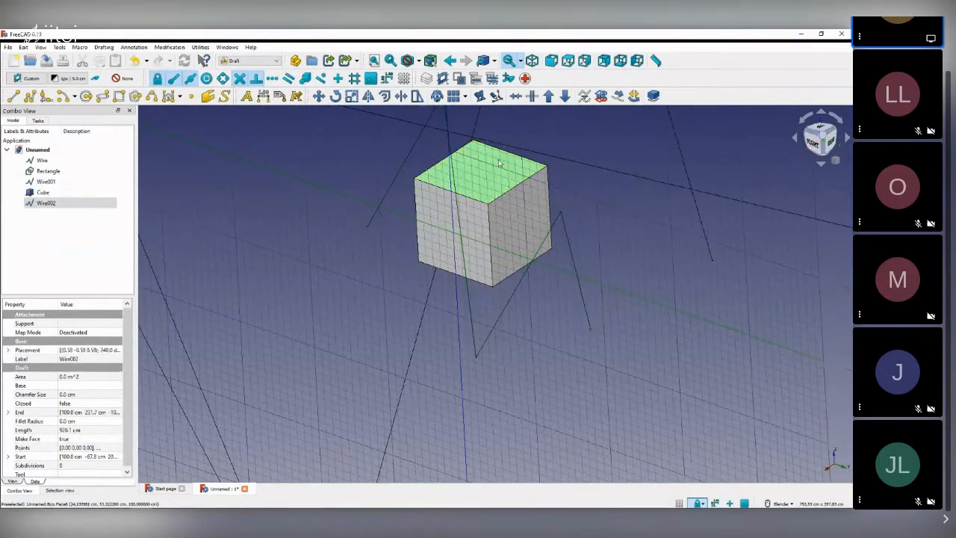
click(33, 79)
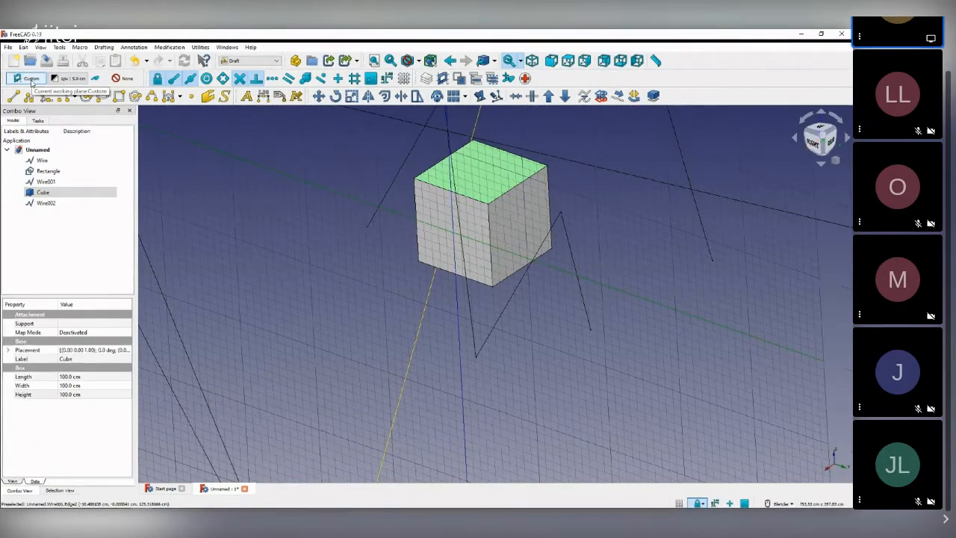
- Draw an open four-segment zigzag wire about 1583 cm long across the cube's top in the Top view, ending on the front-plane wire's vertex
scroll(443, 238, down, 5)
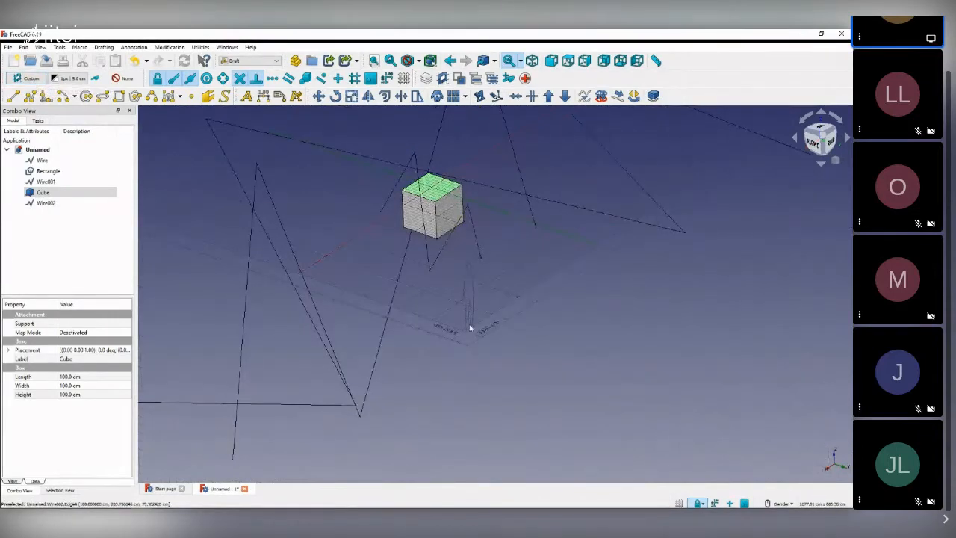
middle_drag(470, 327, 809, 168)
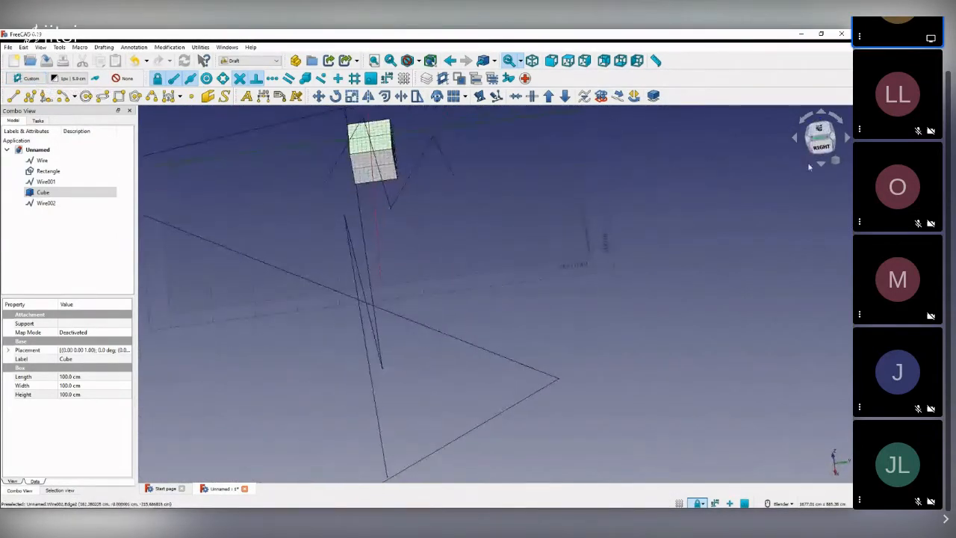
click(819, 130)
shift+middle_drag(384, 409, 413, 288)
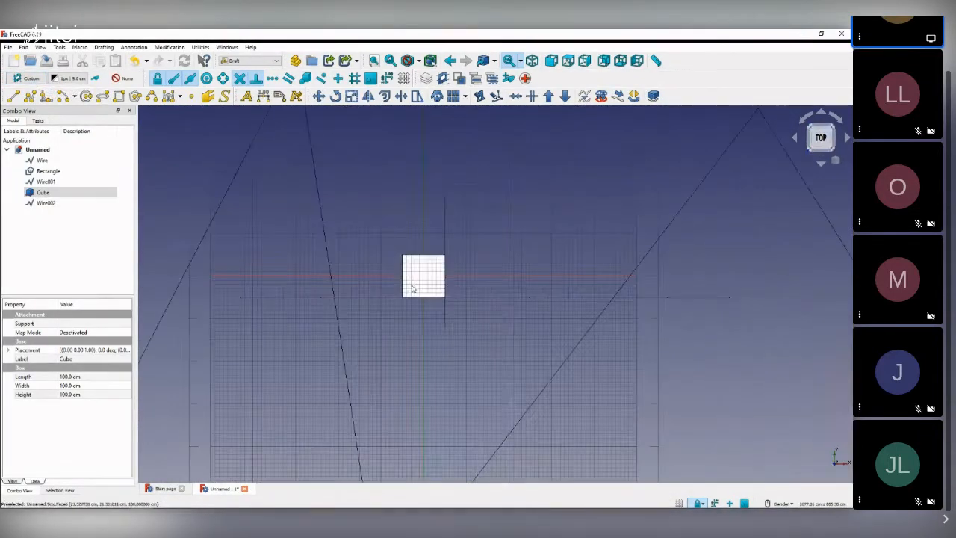
scroll(435, 303, up, 3)
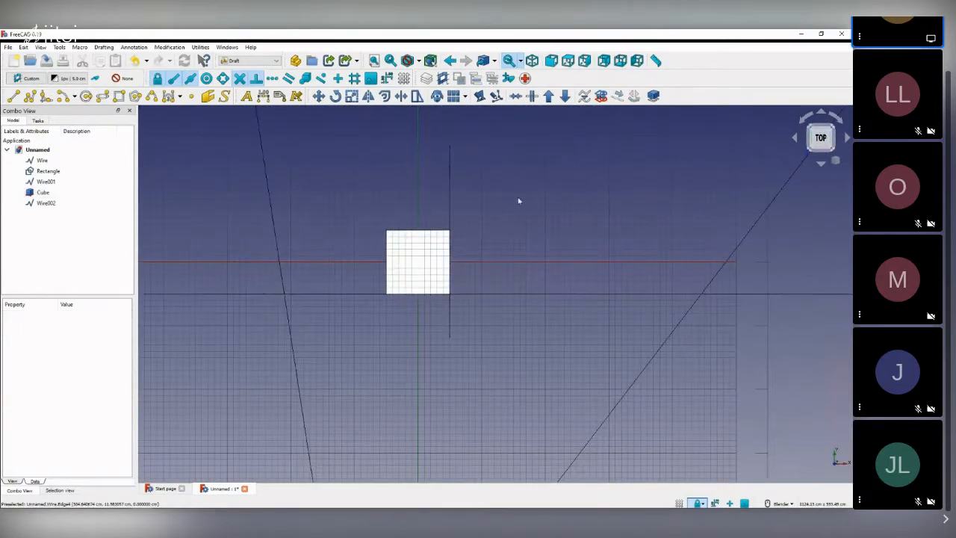
click(13, 96)
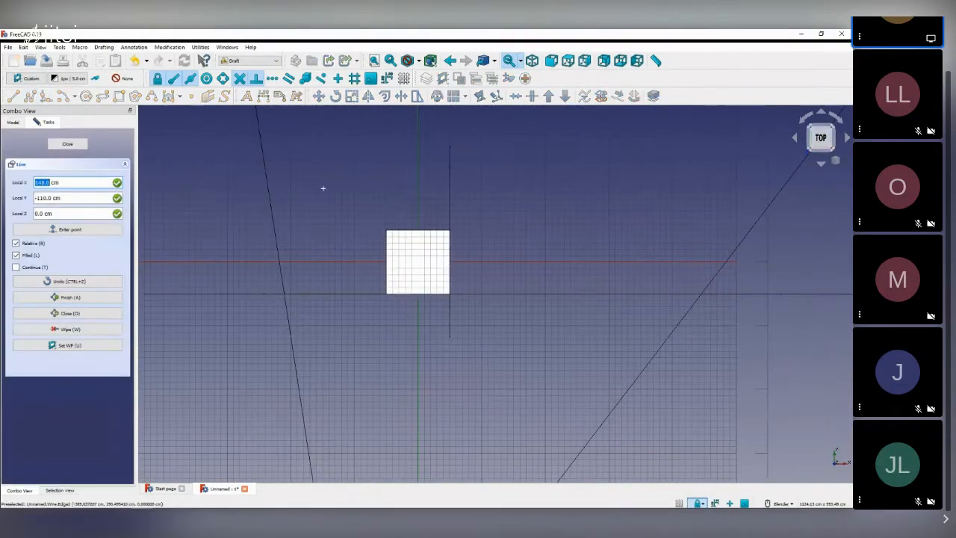
click(323, 193)
click(347, 371)
click(517, 172)
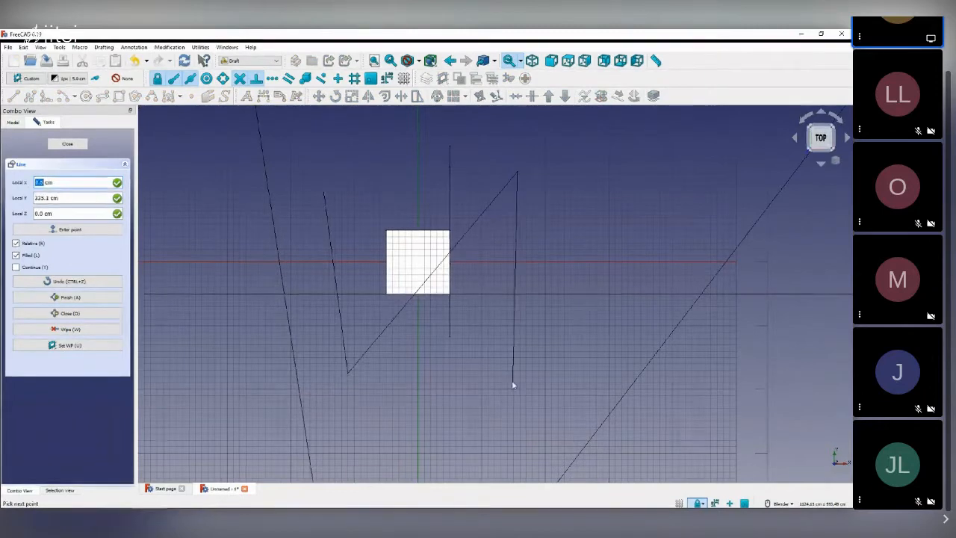
click(512, 384)
click(597, 292)
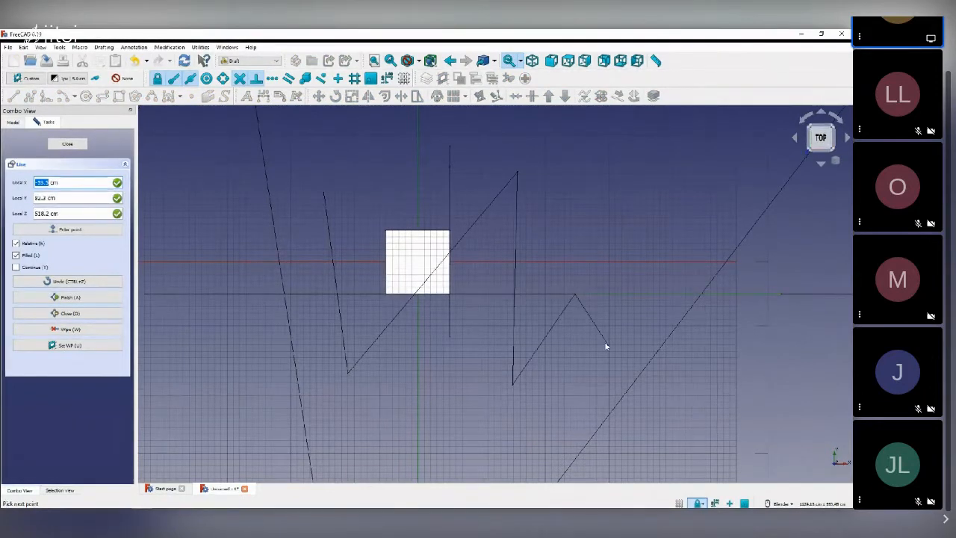
key(a)
- Examine from several 3D angles how the new wire lies relative to the cube's top plane and the vertex of the front-plane wire
middle_drag(445, 340, 425, 271)
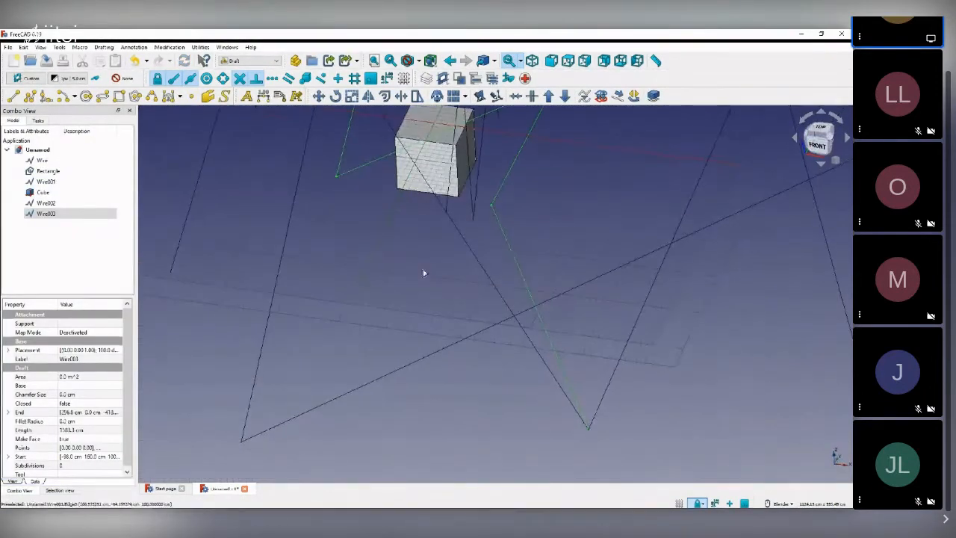
scroll(586, 296, down, 6)
middle_drag(523, 295, 503, 214)
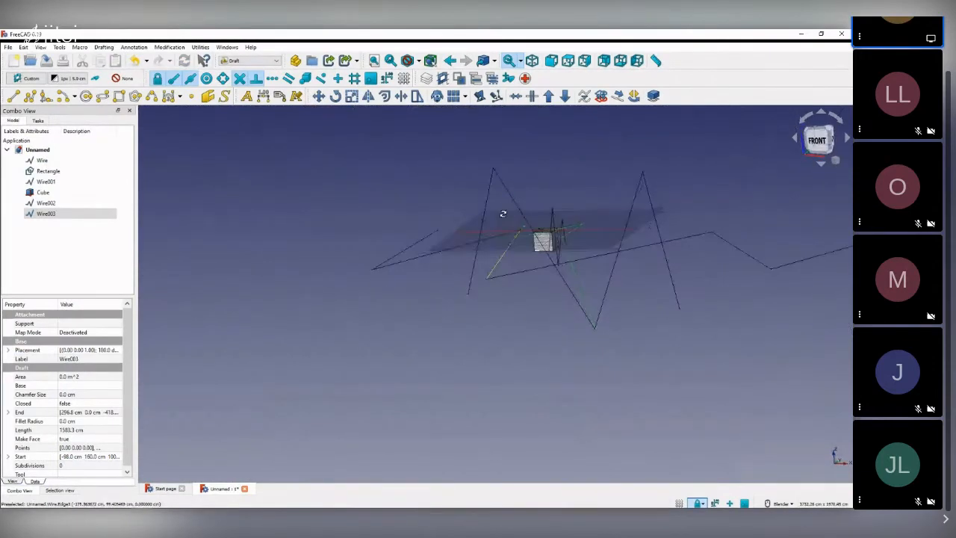
scroll(542, 237, up, 8)
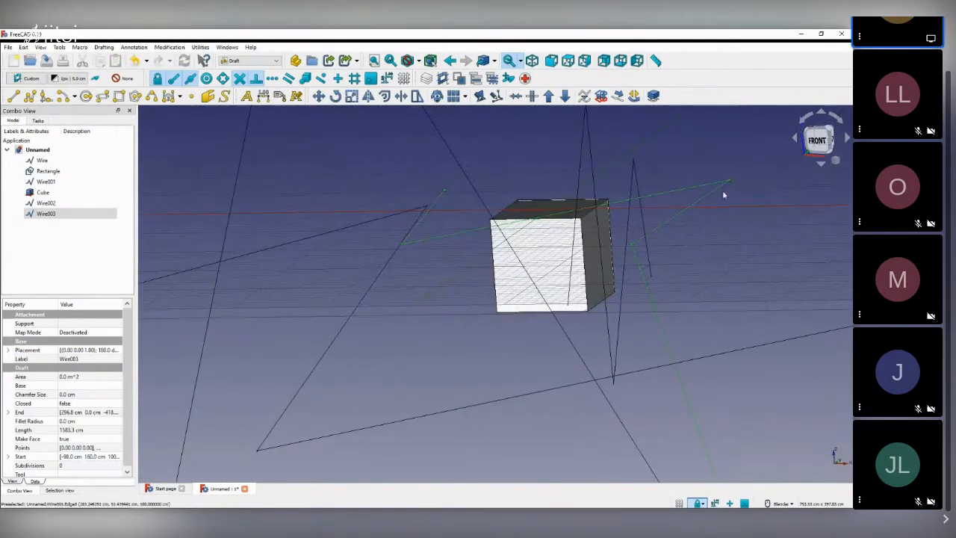
middle_drag(628, 232, 577, 270)
scroll(604, 377, down, 5)
scroll(605, 385, up, 7)
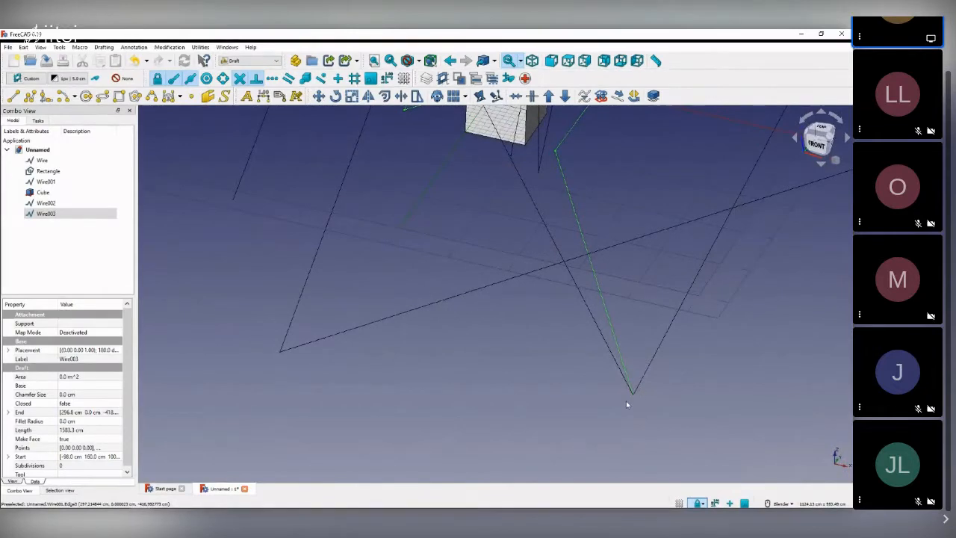
middle_drag(626, 404, 586, 393)
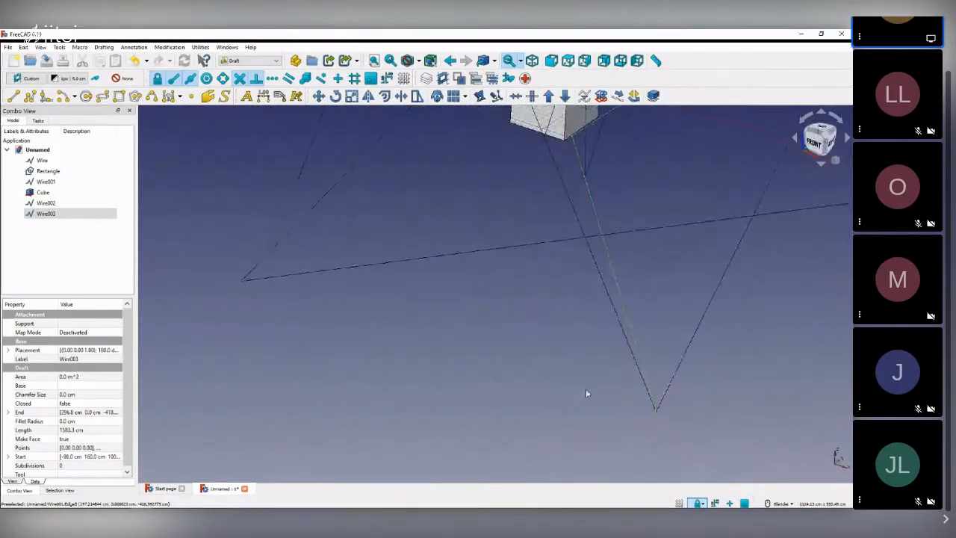
scroll(512, 308, down, 4)
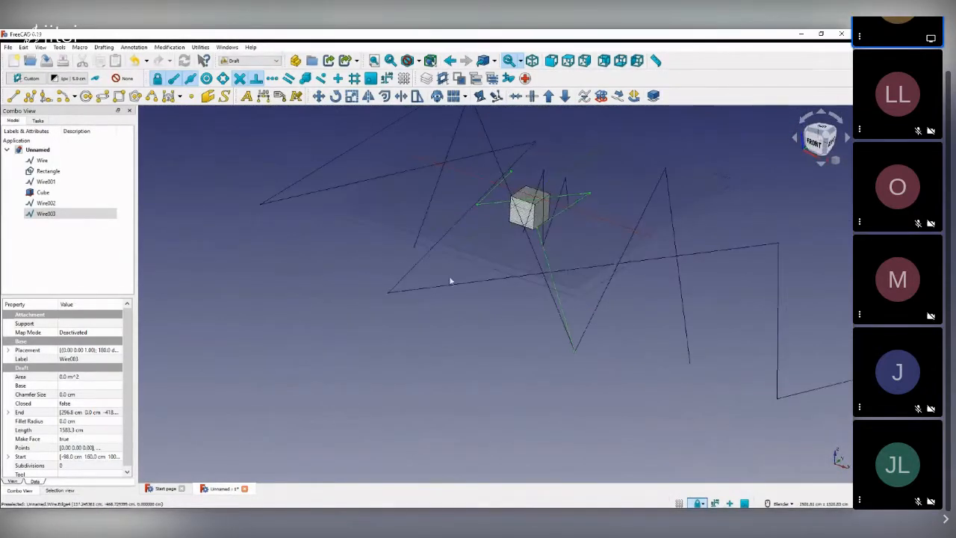
middle_drag(450, 279, 470, 281)
scroll(564, 222, up, 3)
scroll(555, 229, down, 3)
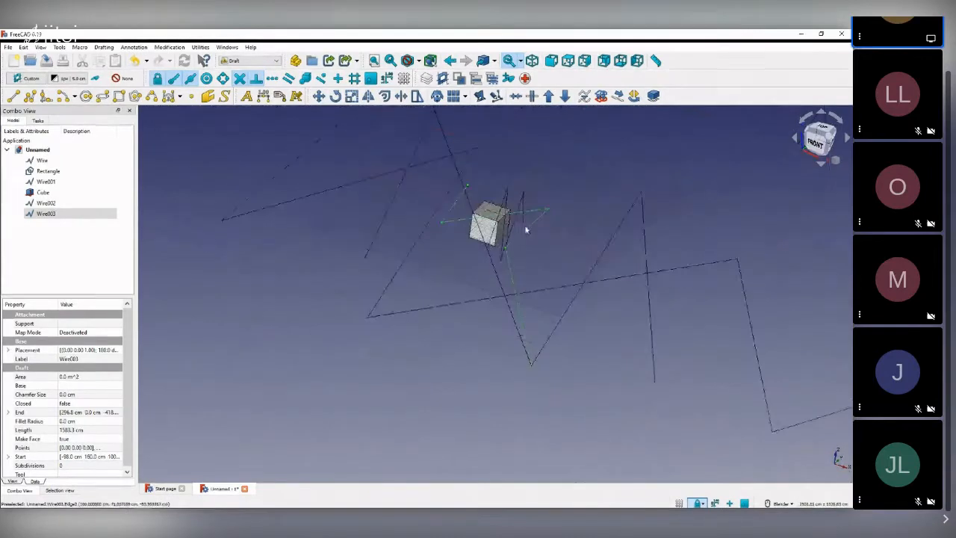
scroll(533, 221, up, 3)
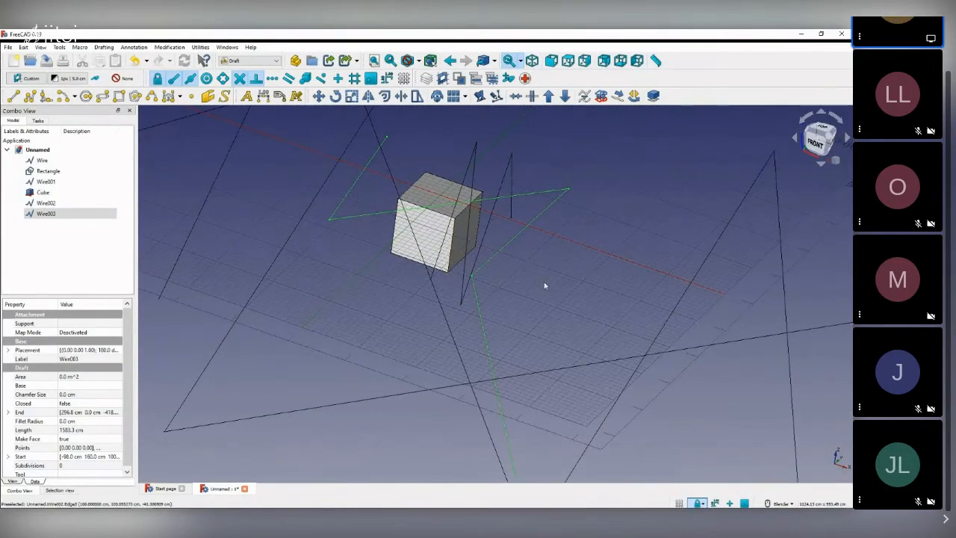
mouse_move(544, 282)
middle_down()
mouse_move(547, 245)
mouse_move(554, 279)
middle_up()
scroll(496, 302, down, 4)
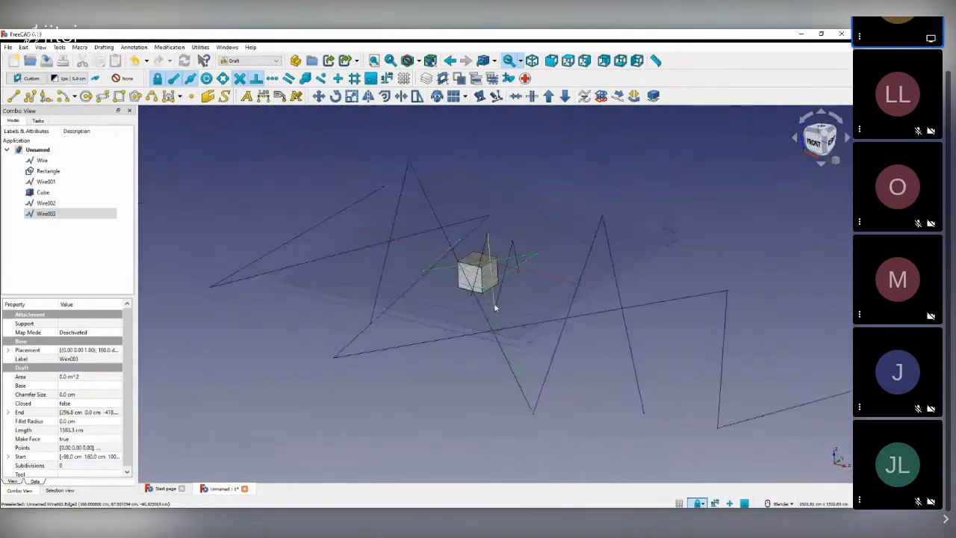
scroll(512, 340, up, 4)
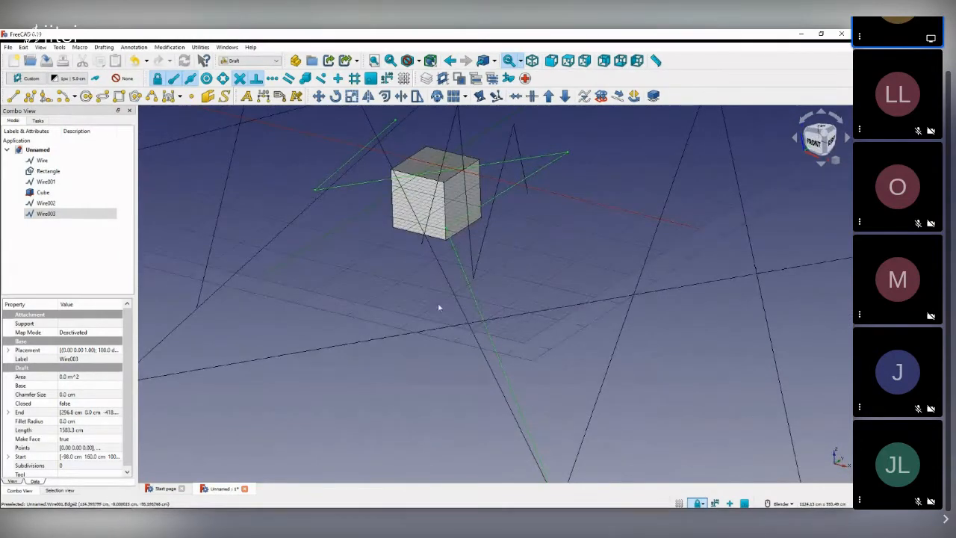
middle_drag(440, 306, 497, 246)
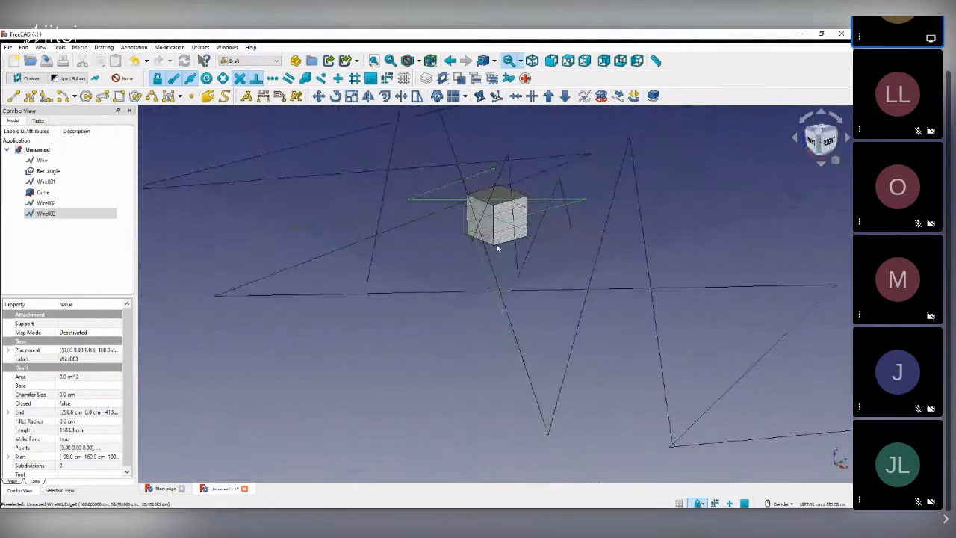
- Delete the first ground-plane wire (Wire) and the wire on the cube's right-hand face (Wire002)
click(45, 160)
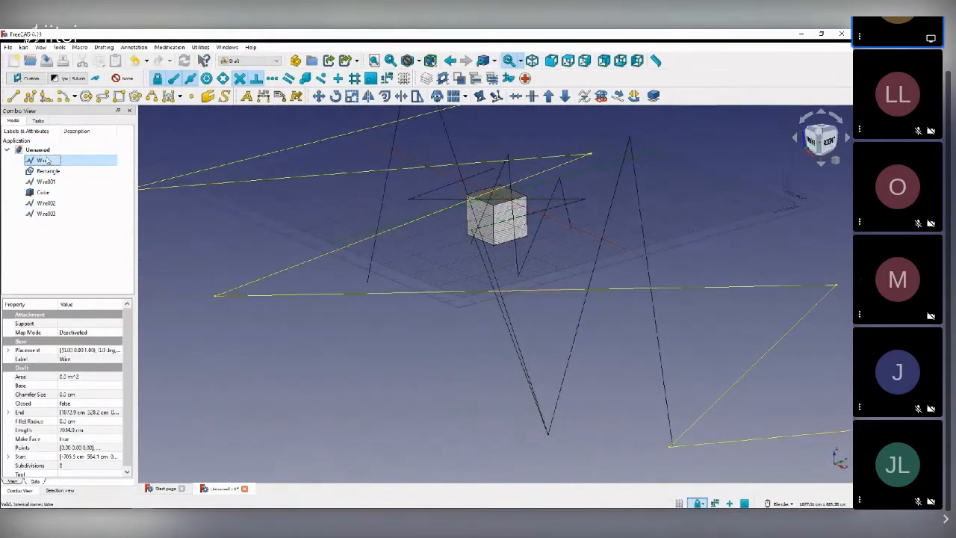
key(Delete)
click(47, 171)
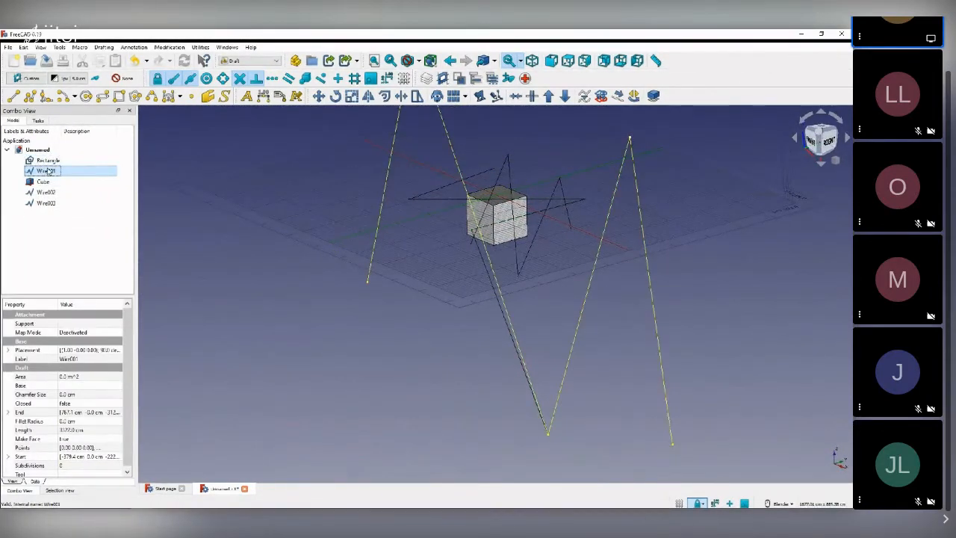
click(46, 192)
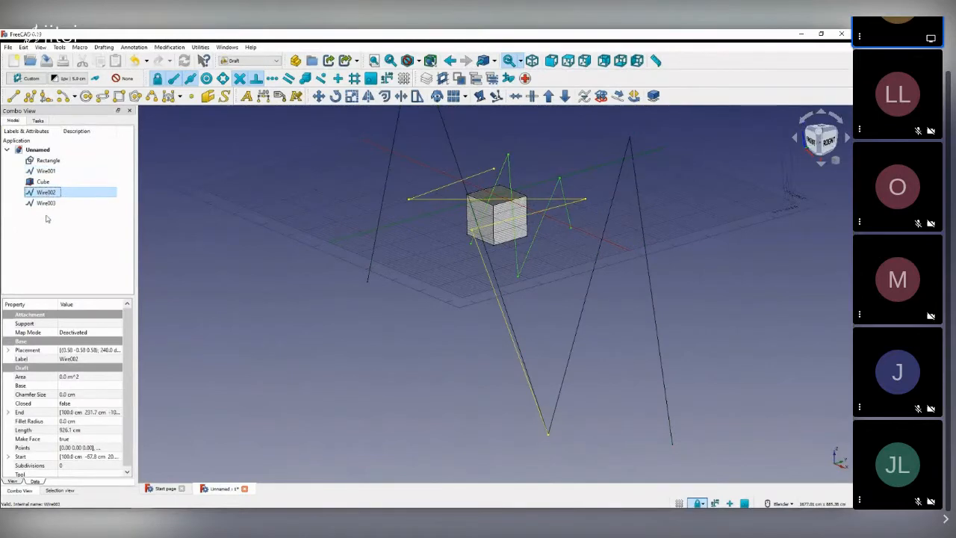
key(Delete)
- Inspect the two remaining wires around the cube and the vertex they share in 3D
middle_drag(568, 282, 602, 289)
middle_drag(373, 302, 384, 305)
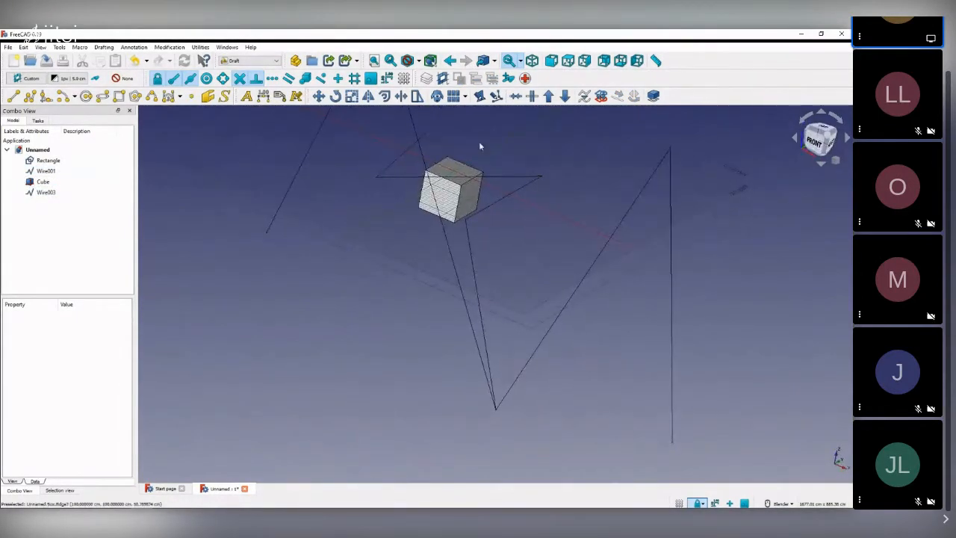
middle_drag(481, 146, 460, 160)
scroll(477, 170, down, 4)
scroll(475, 167, up, 8)
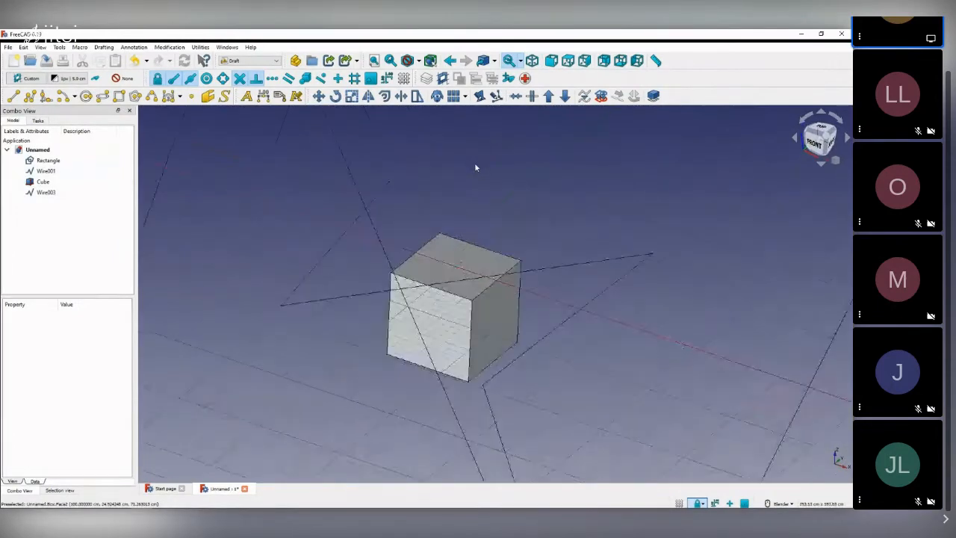
- With working-plane snapping on, draw an open five-segment wire about 1246 cm long in the Top view, through the cube's corner and the existing wire's end point
scroll(471, 171, down, 3)
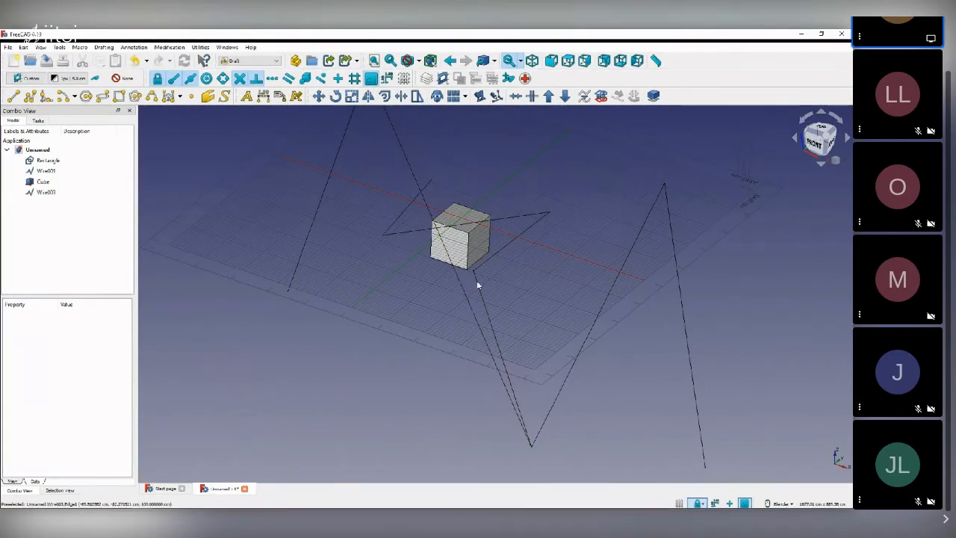
middle_drag(420, 301, 446, 330)
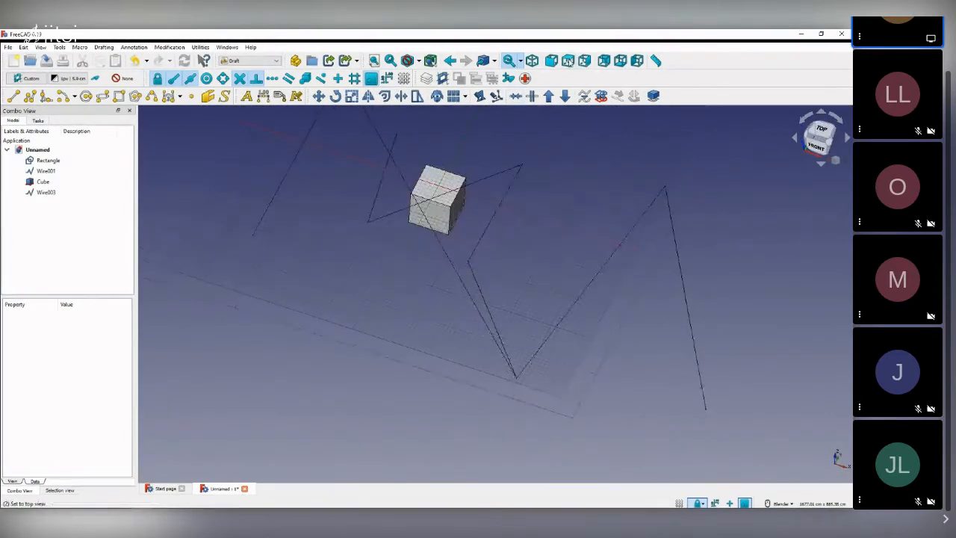
click(821, 130)
scroll(421, 215, up, 3)
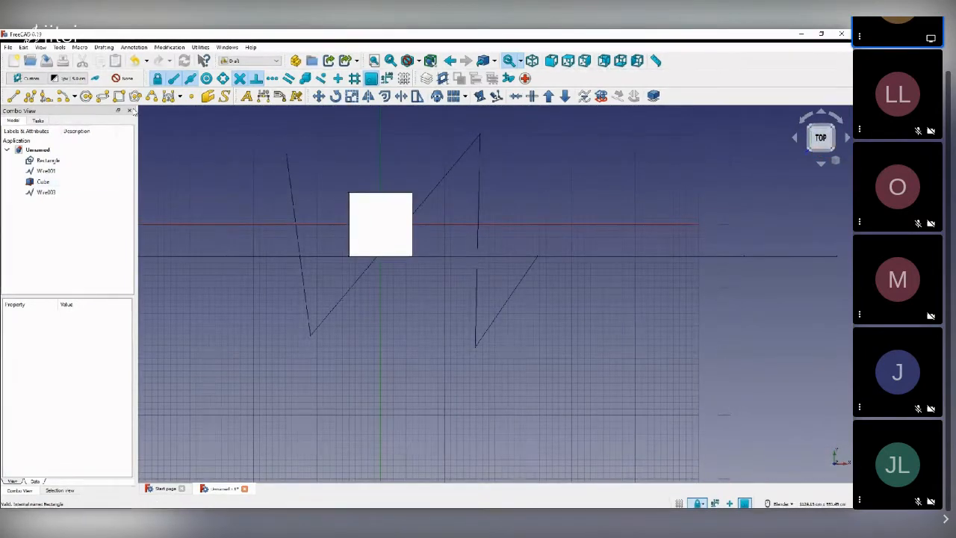
click(30, 97)
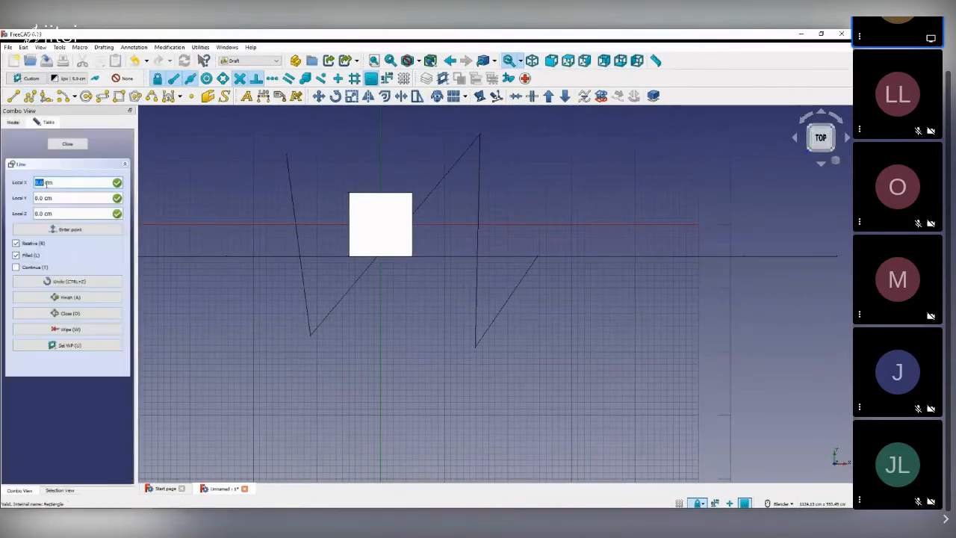
click(327, 157)
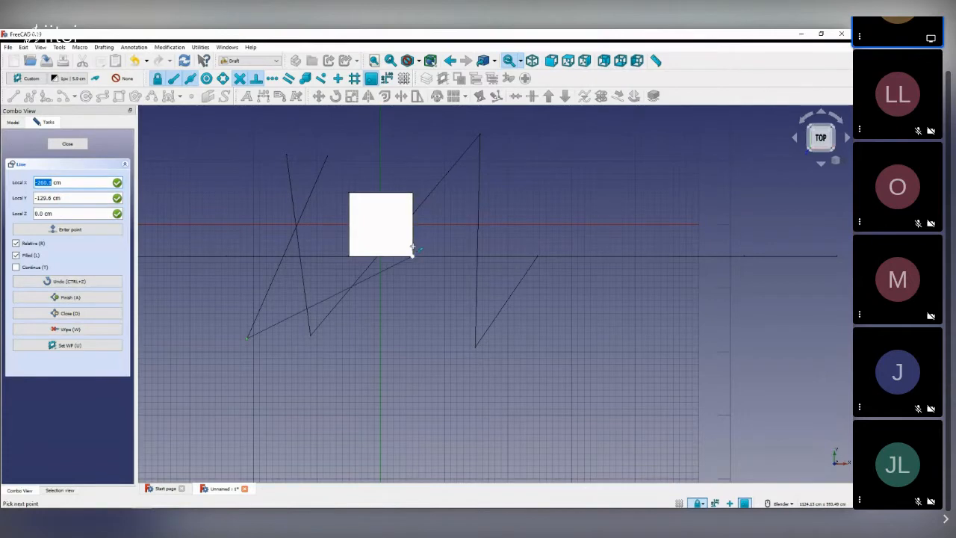
click(419, 396)
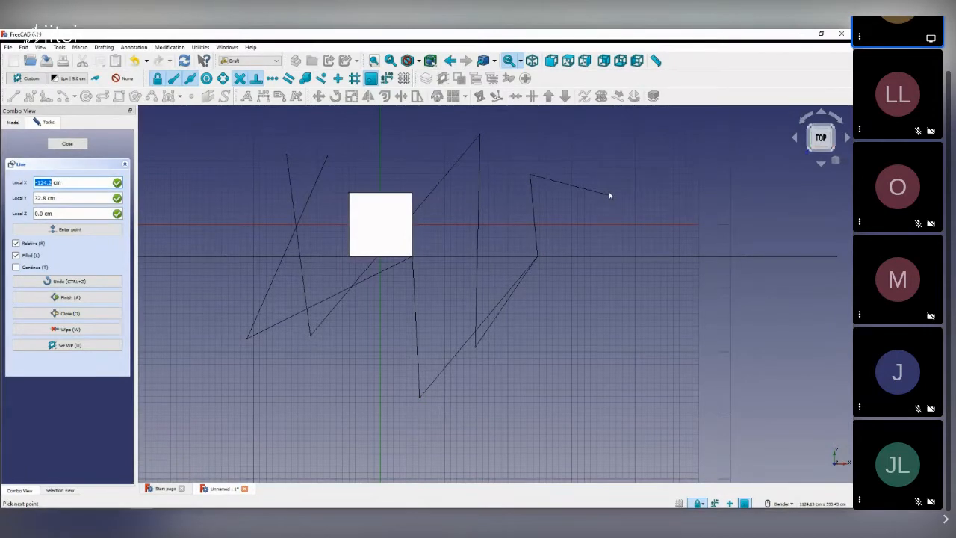
key(a)
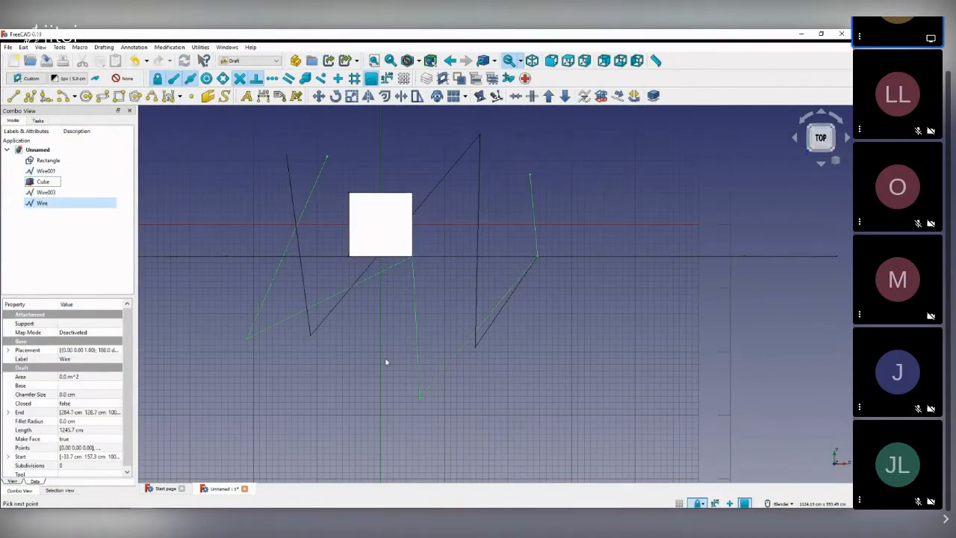
- Examine from several 3D angles how the new wire lies relative to the cube's top face and the existing wires
middle_drag(386, 361, 375, 316)
middle_drag(553, 351, 542, 286)
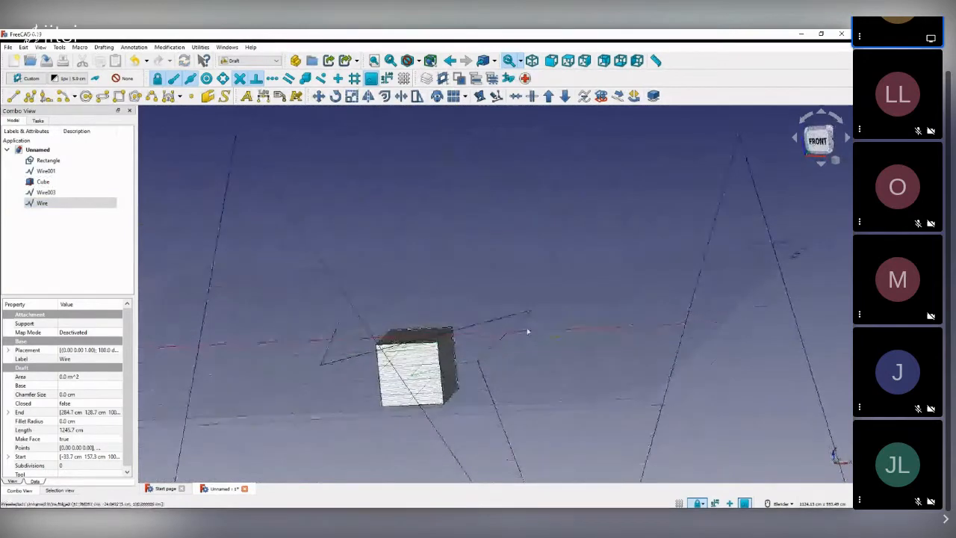
middle_drag(527, 329, 617, 329)
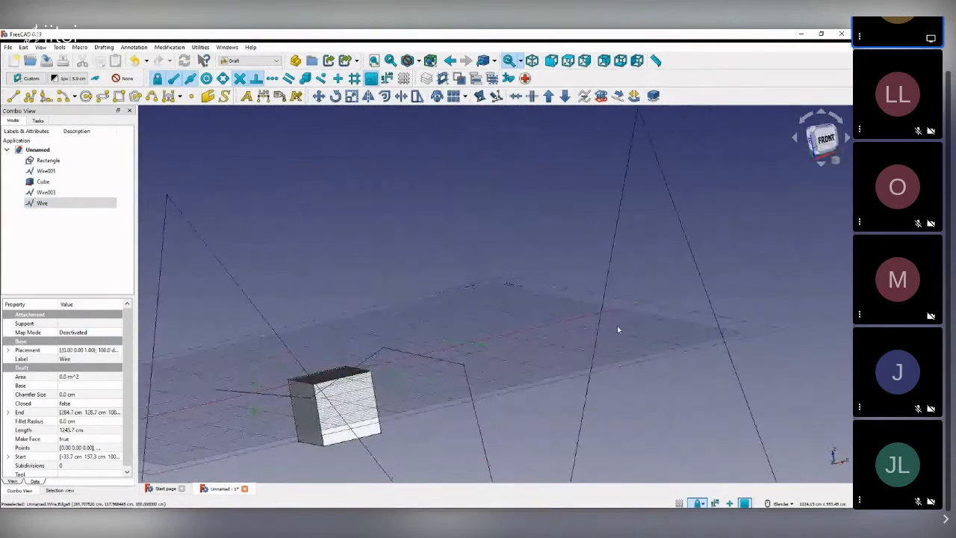
scroll(311, 418, up, 5)
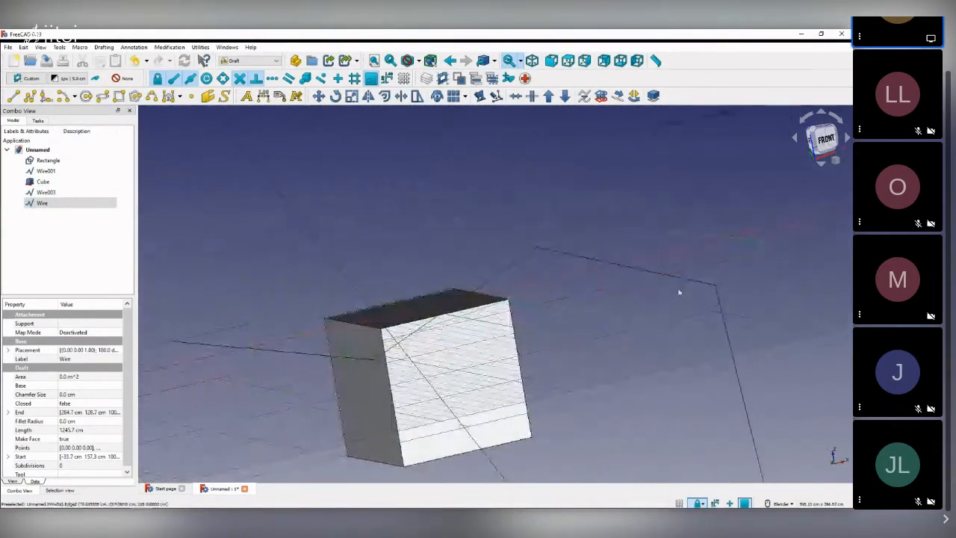
middle_drag(679, 292, 434, 294)
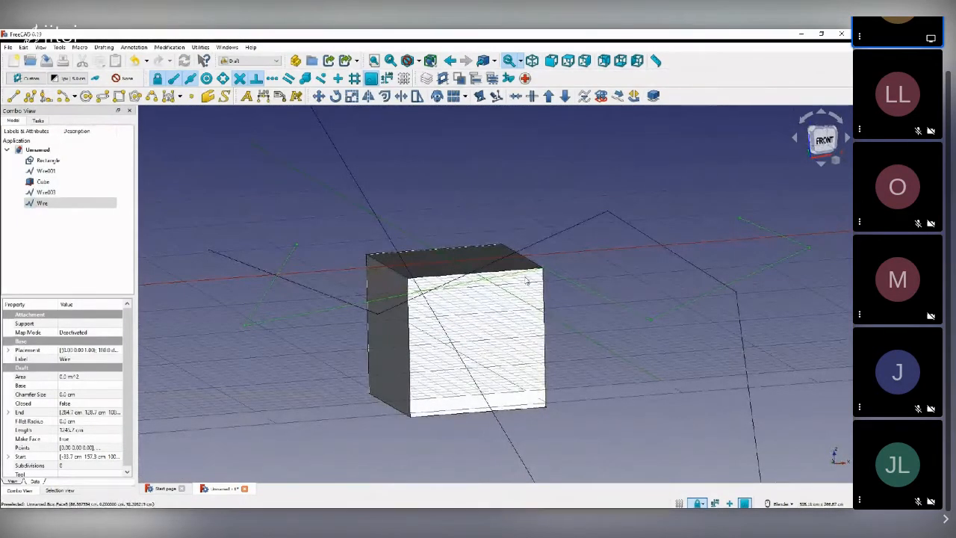
scroll(463, 250, down, 2)
scroll(463, 248, up, 2)
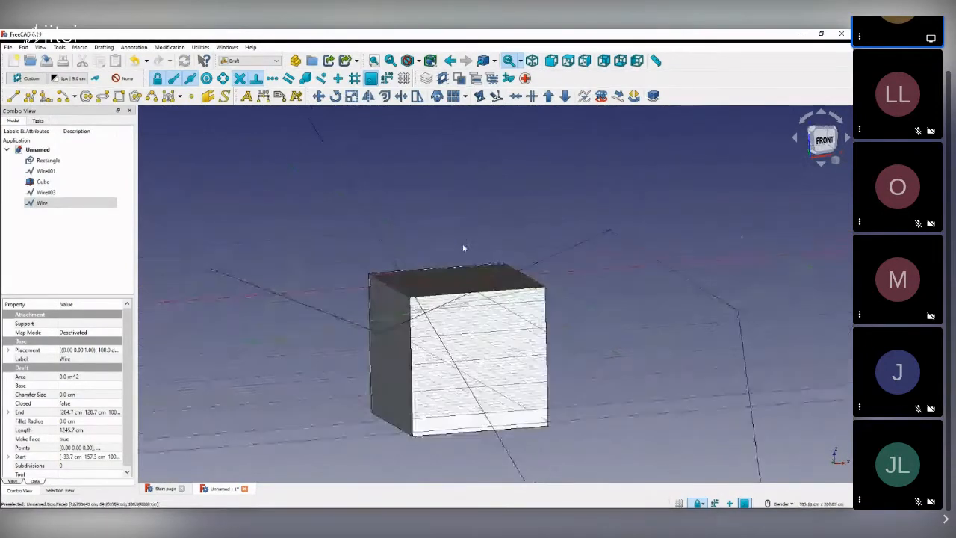
- Turn off working-plane snapping and try a line starting at the cube's lower front corner, off the working plane
click(372, 78)
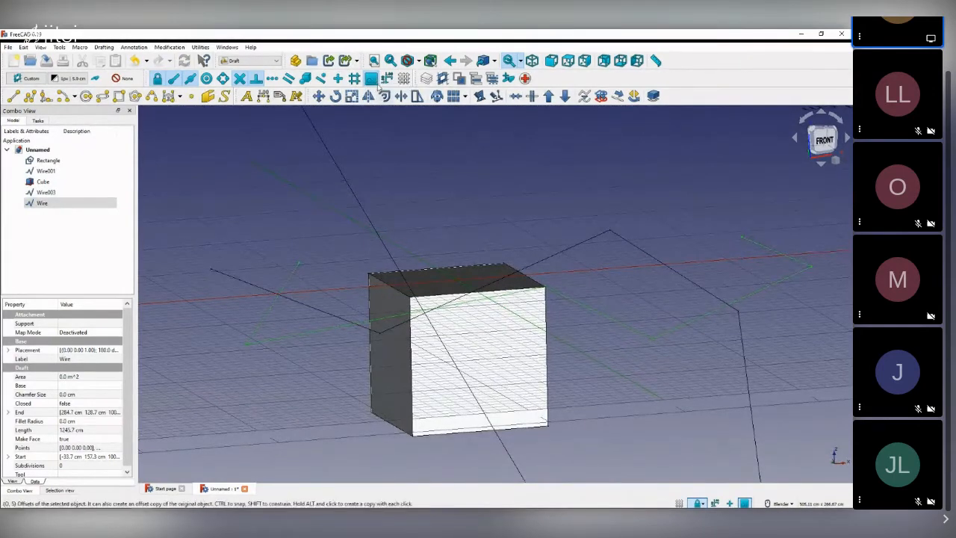
middle_drag(530, 356, 531, 359)
middle_drag(549, 300, 448, 345)
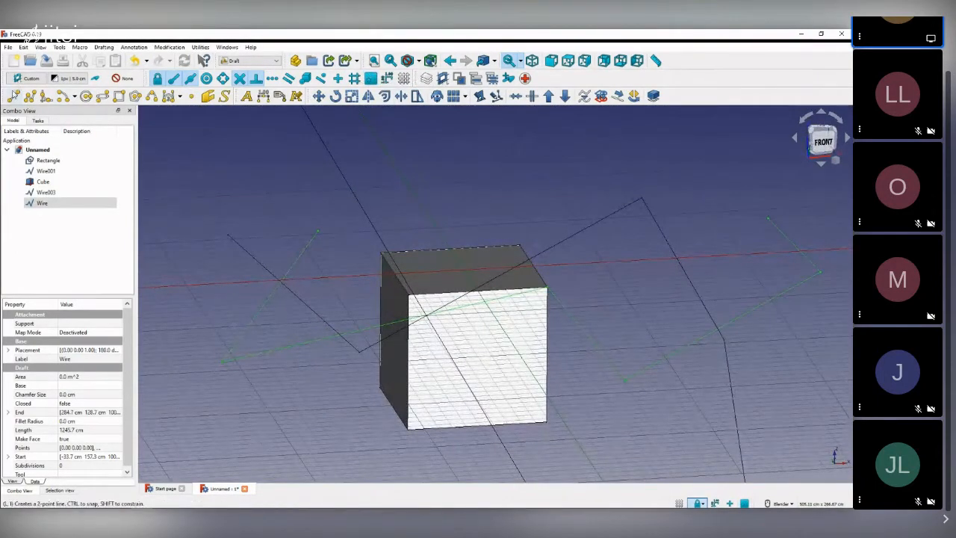
click(30, 97)
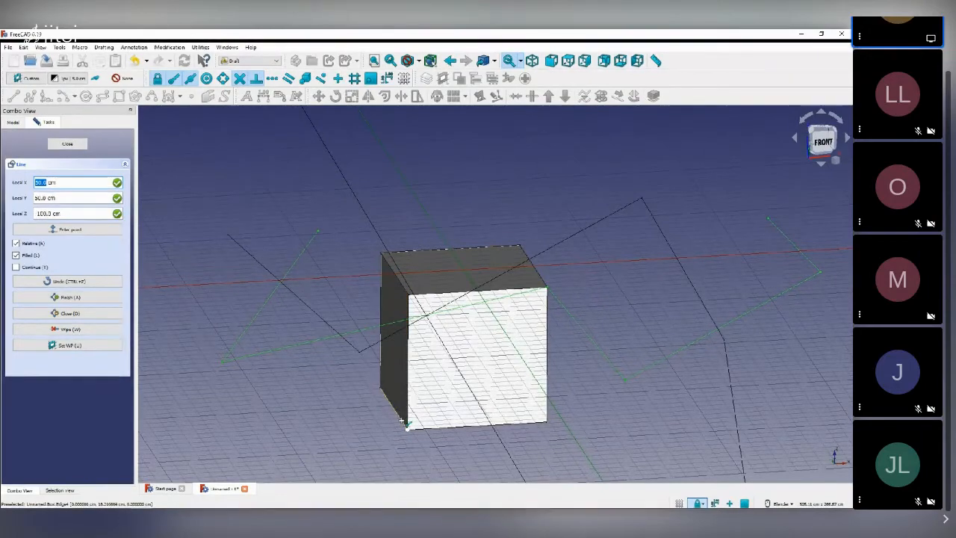
scroll(403, 422, down, 2)
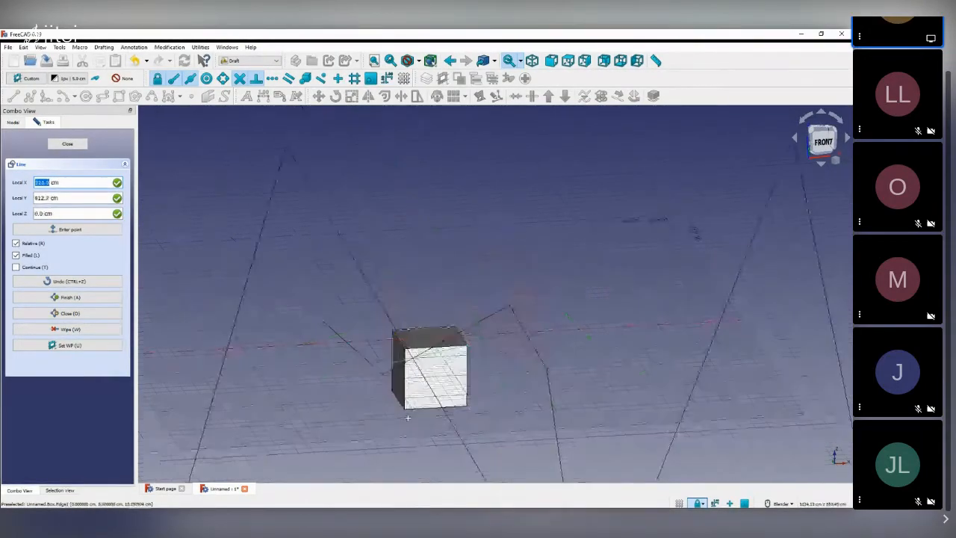
scroll(389, 367, up, 5)
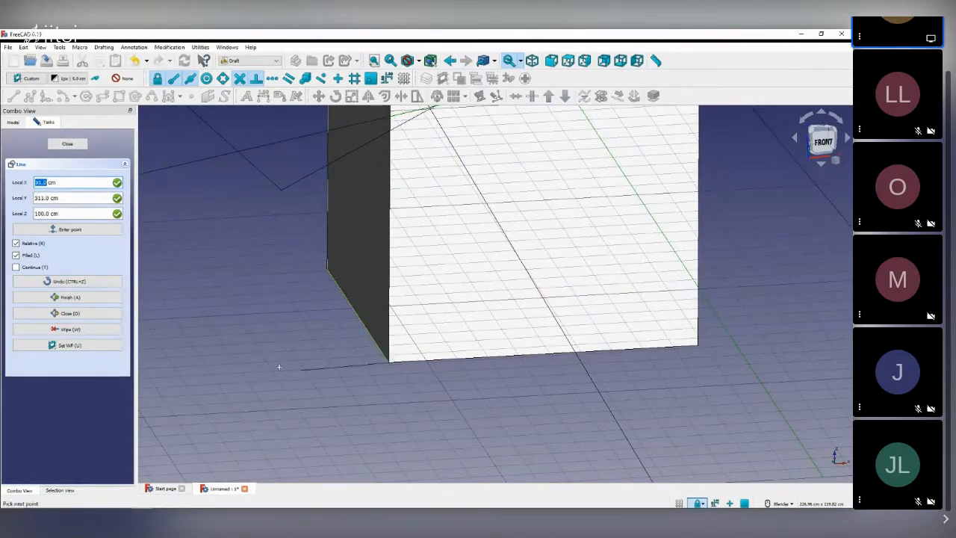
scroll(354, 375, down, 6)
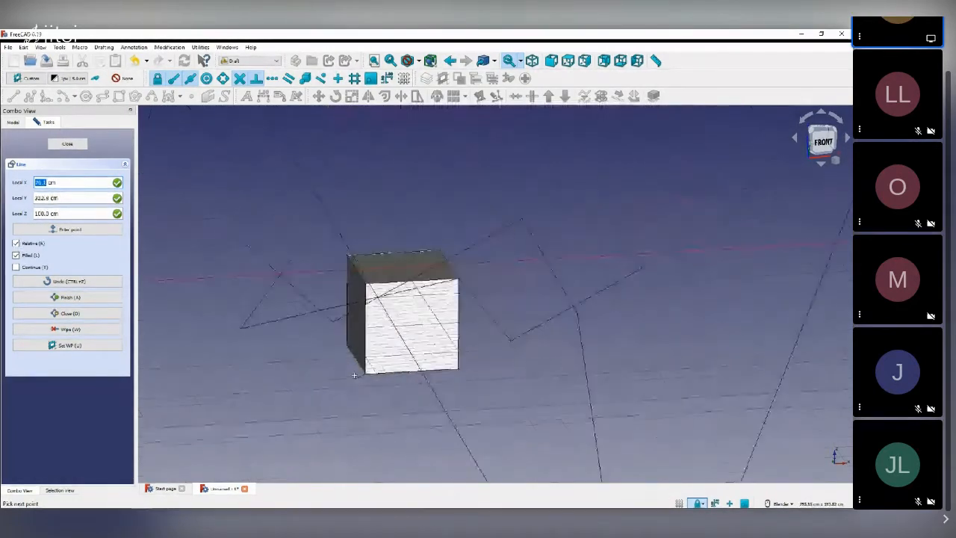
mouse_move(354, 375)
middle_down()
mouse_move(349, 346)
mouse_move(349, 365)
mouse_move(359, 362)
mouse_move(350, 369)
middle_up()
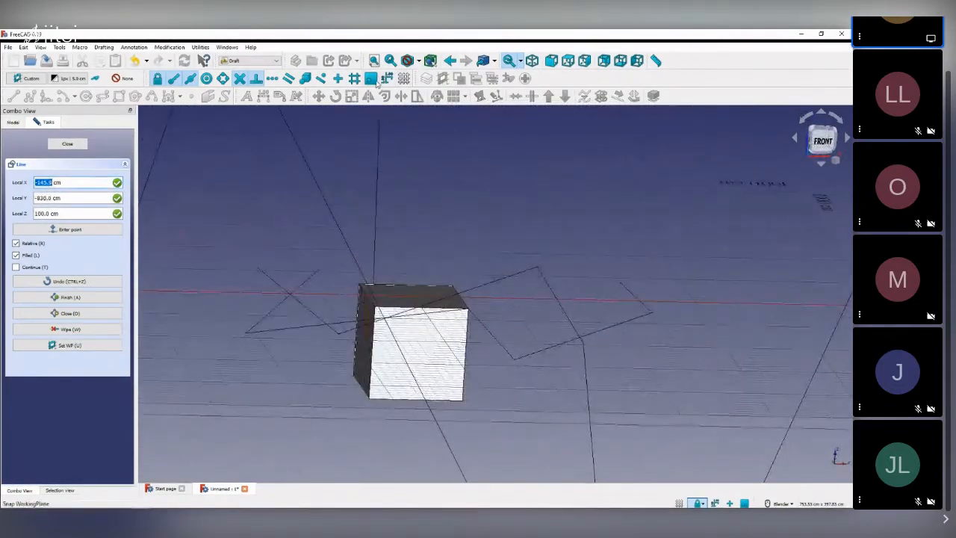
middle_drag(355, 369, 344, 377)
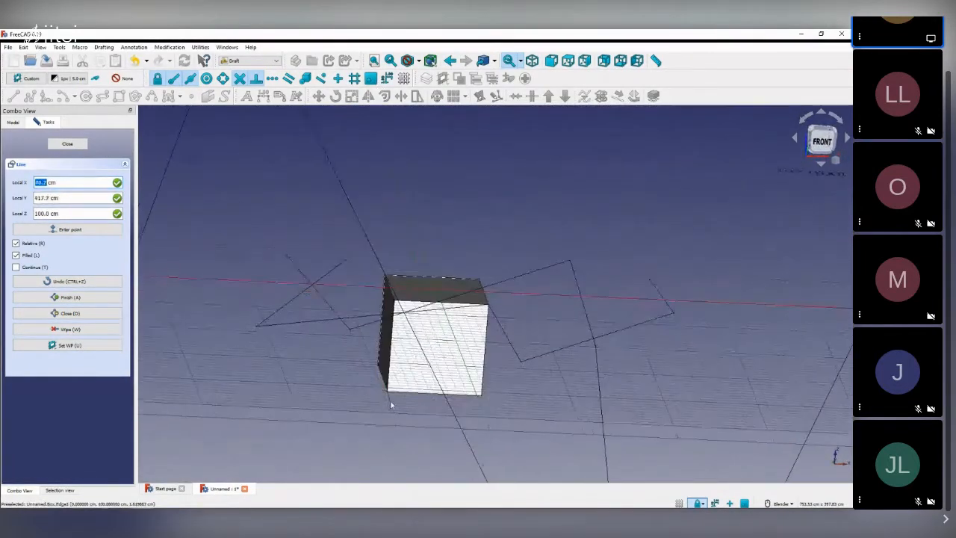
key(Escape)
- With working-plane snapping on, try a line that snaps to the cube's lower corners and bottom face
middle_drag(587, 341, 603, 340)
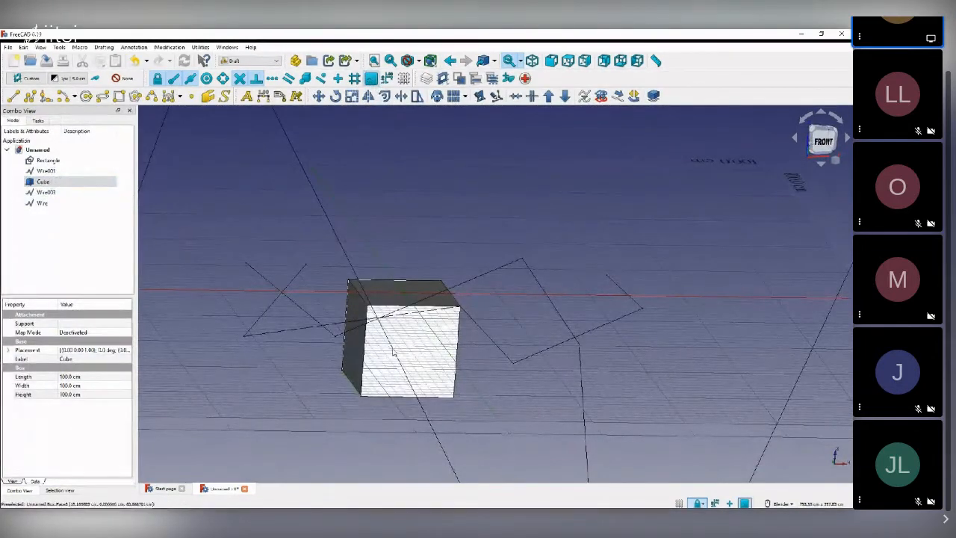
middle_drag(292, 368, 284, 376)
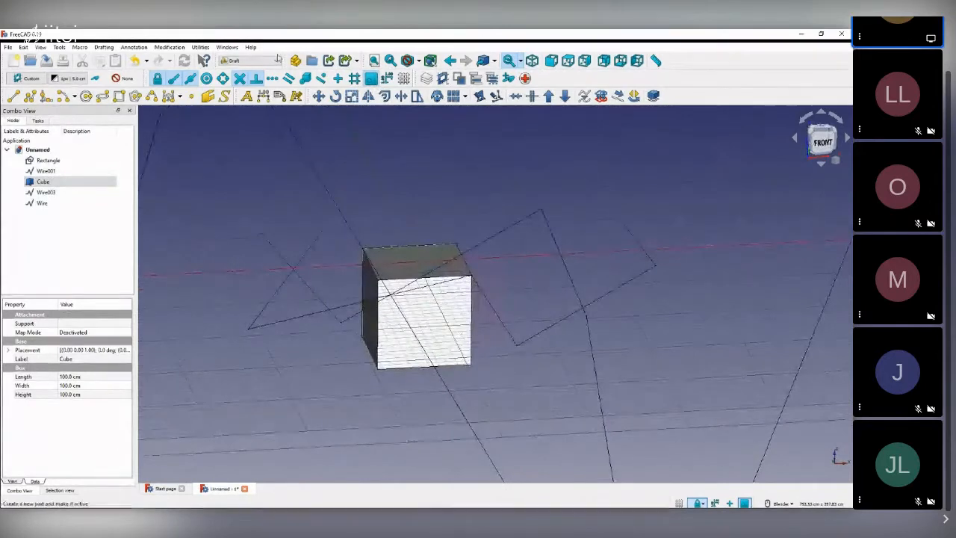
click(30, 97)
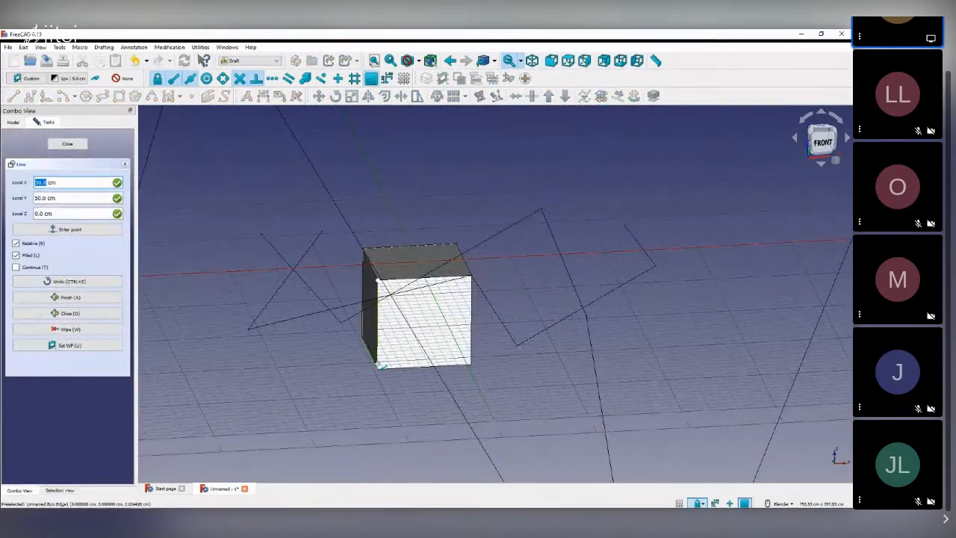
scroll(379, 365, up, 3)
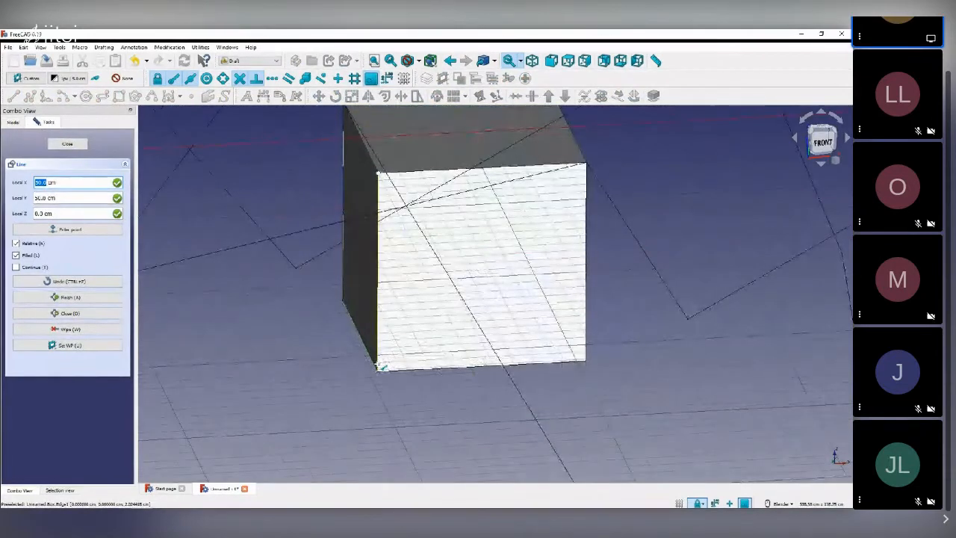
mouse_move(391, 277)
middle_down()
mouse_move(394, 251)
mouse_move(399, 273)
middle_up()
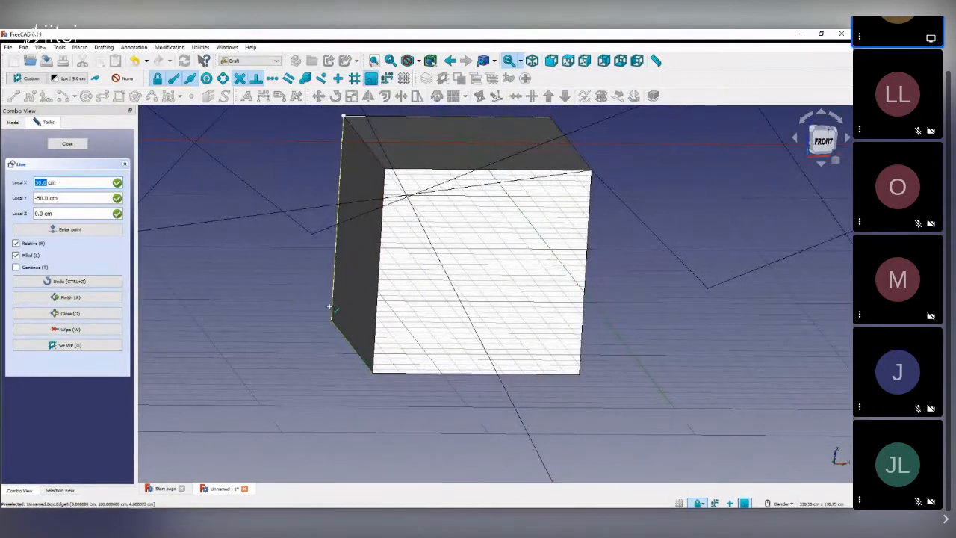
scroll(332, 306, down, 2)
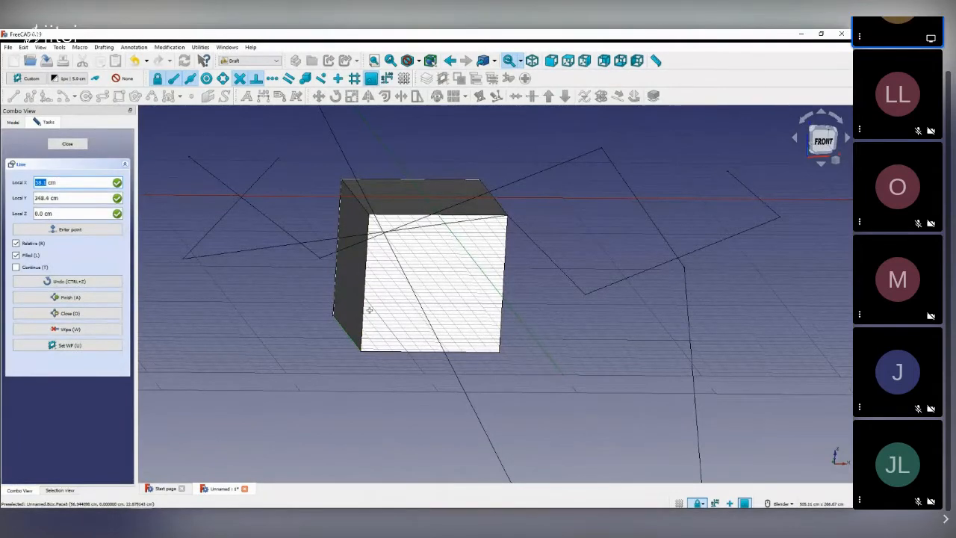
middle_drag(366, 310, 321, 317)
scroll(511, 332, down, 6)
middle_drag(462, 337, 494, 366)
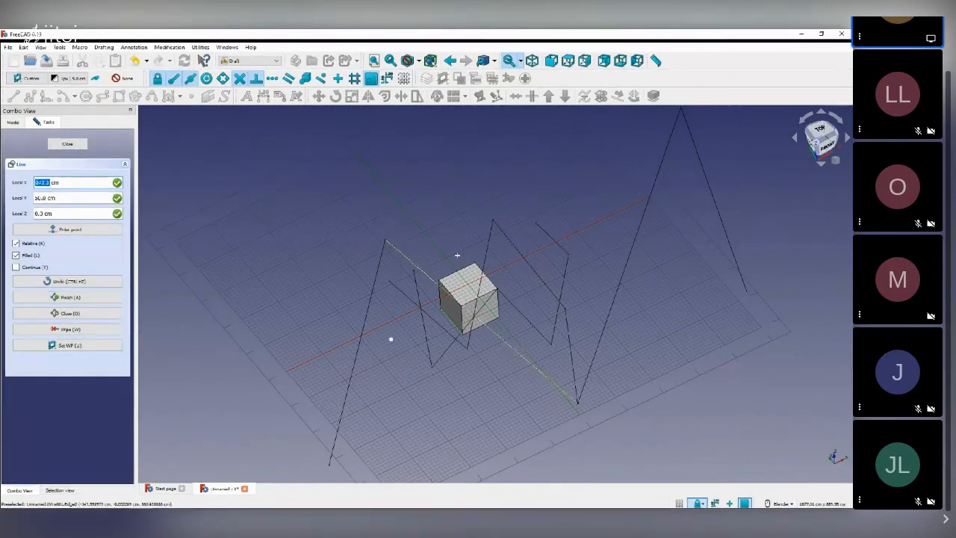
middle_drag(505, 327, 473, 333)
middle_drag(491, 298, 426, 359)
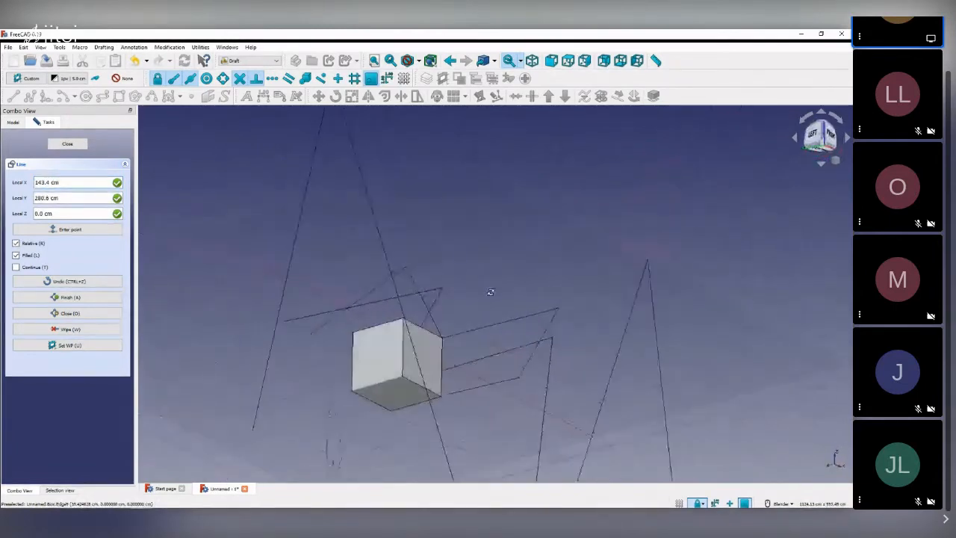
click(396, 391)
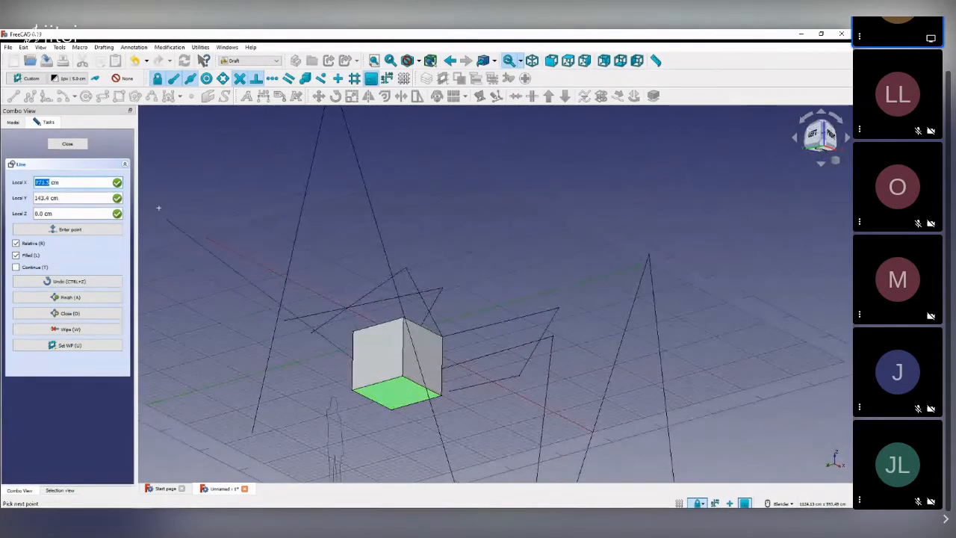
key(Escape)
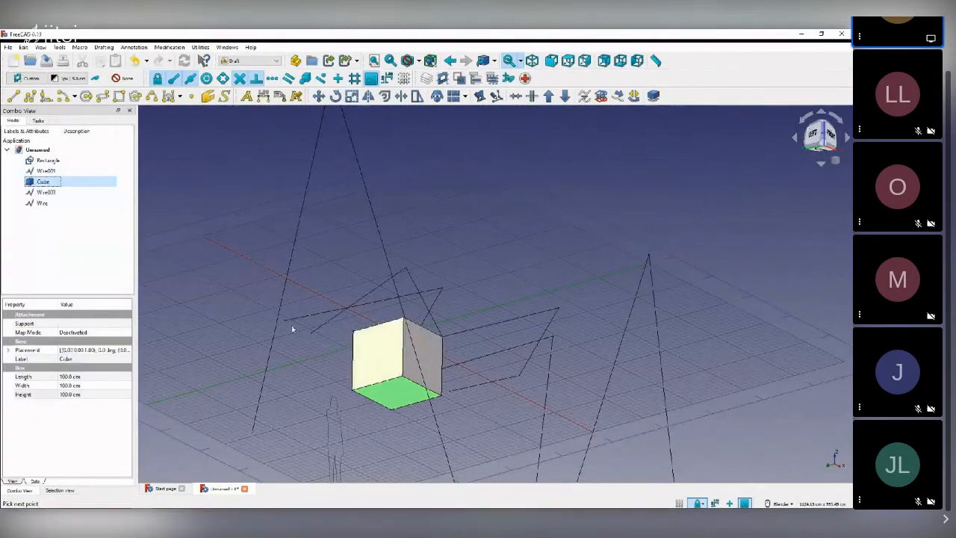
- Align the working plane to the cube's selected bottom face and view it in 3D
click(24, 81)
scroll(448, 163, down, 2)
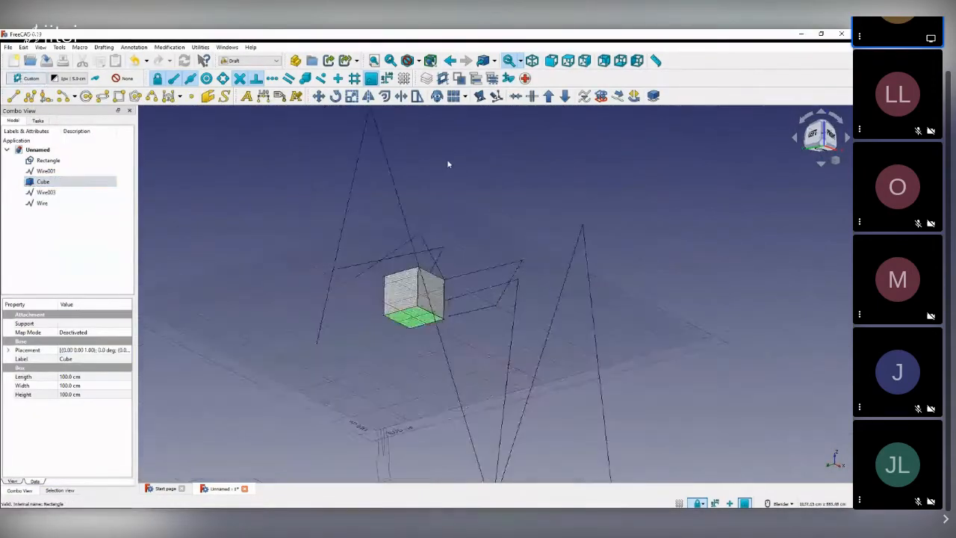
scroll(439, 341, up, 4)
middle_drag(443, 138, 457, 197)
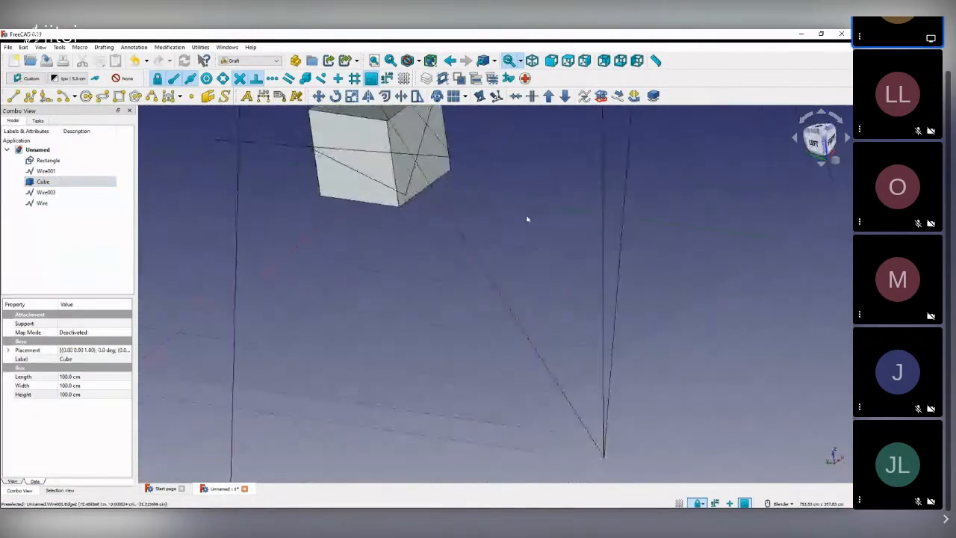
scroll(527, 217, down, 6)
middle_drag(440, 247, 694, 267)
scroll(534, 282, down, 2)
scroll(555, 211, up, 2)
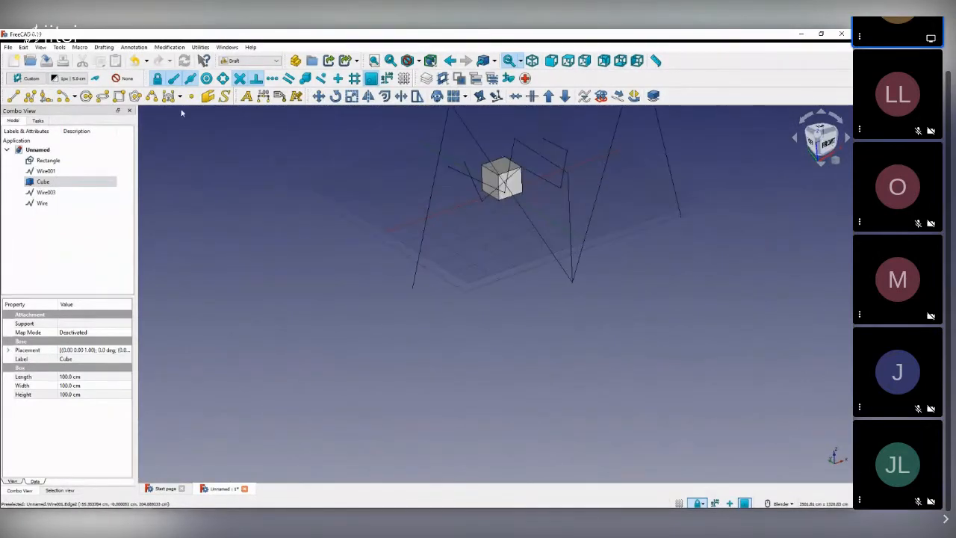
- Clear the cube selection and set the working plane to Top (XY)
key(ctrl)
click(331, 259)
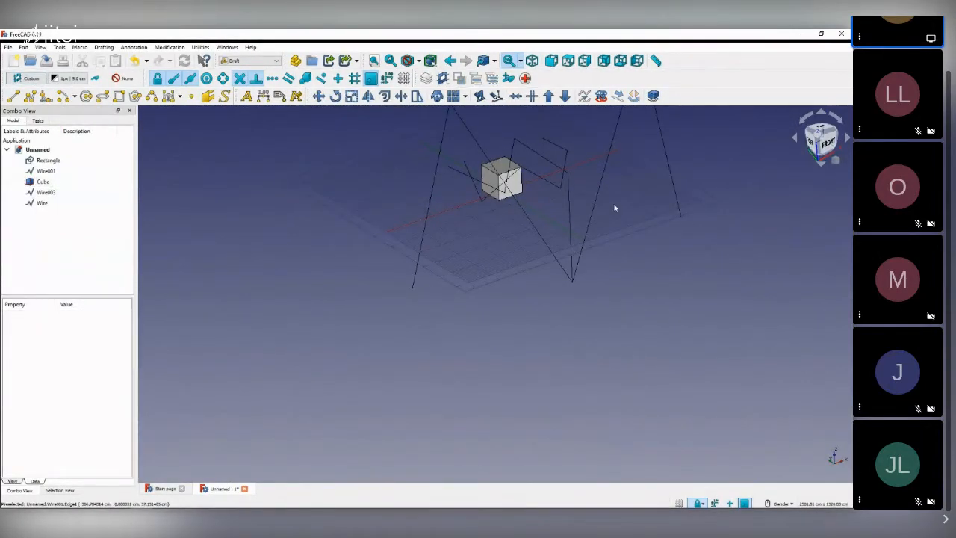
key(ctrl)
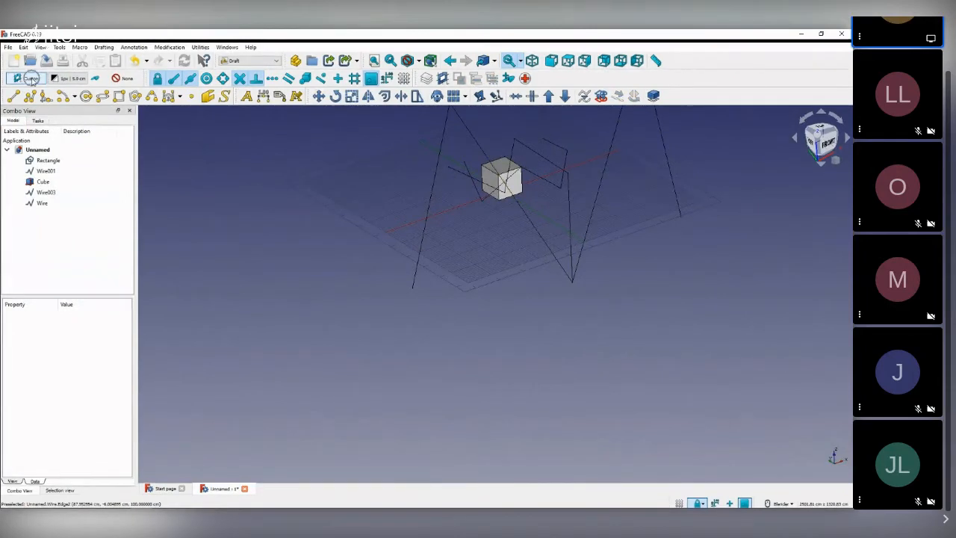
click(28, 77)
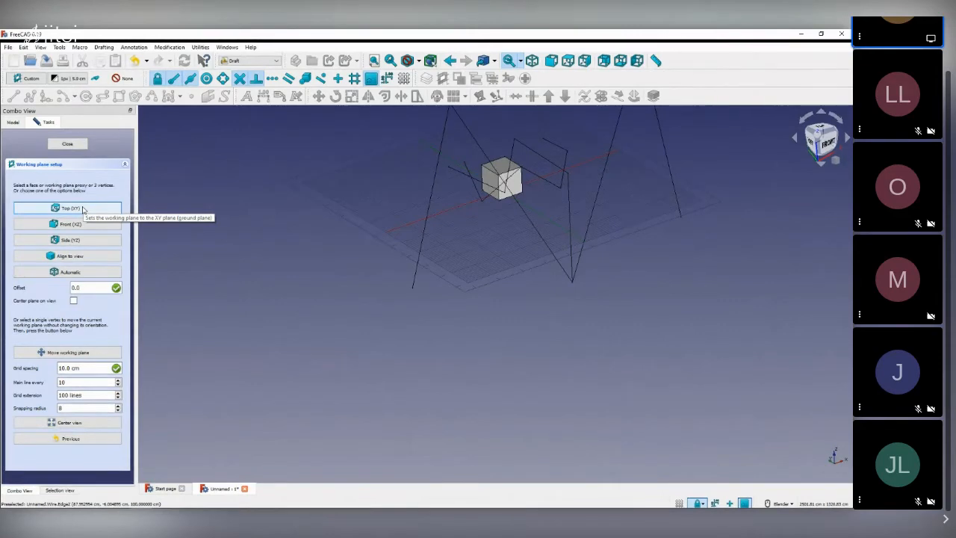
click(83, 210)
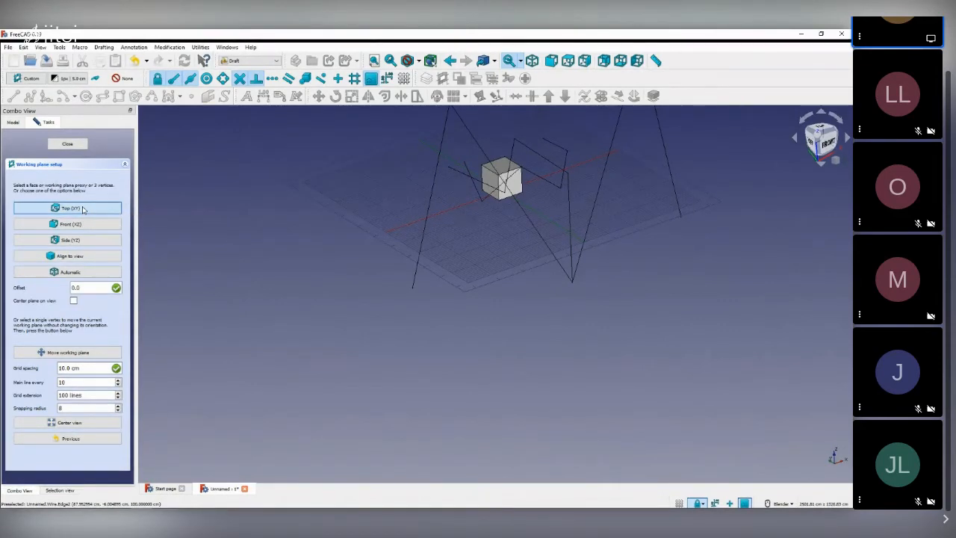
- Delete the large zigzag wire on the cube's front plane (Wire001)
middle_drag(465, 316, 482, 303)
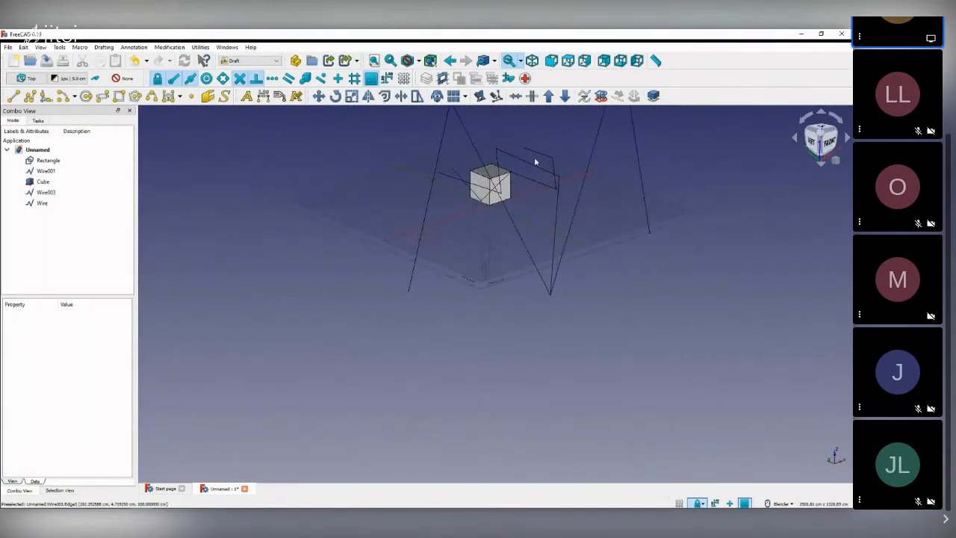
scroll(505, 167, up, 4)
mouse_move(496, 184)
middle_down()
mouse_move(555, 247)
mouse_move(544, 252)
mouse_move(490, 170)
middle_up()
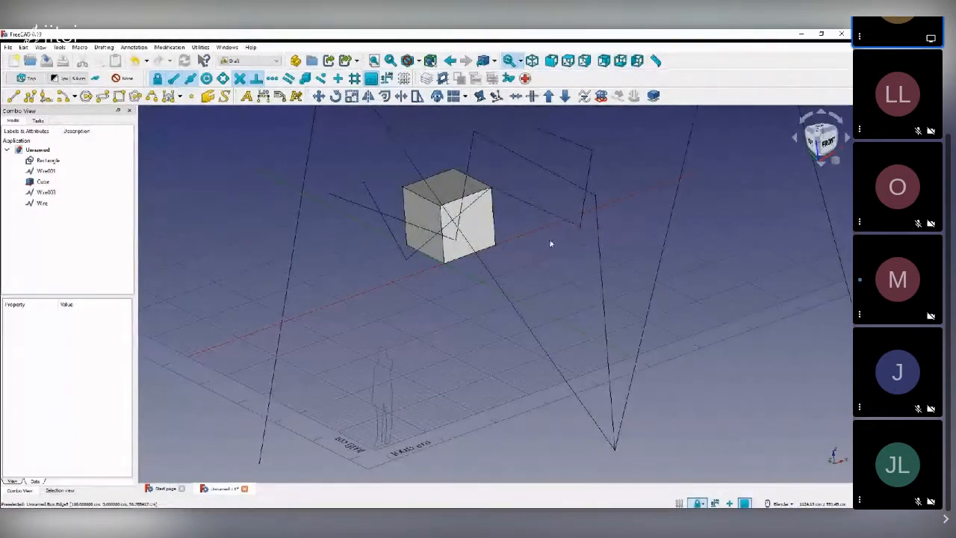
middle_drag(550, 244, 541, 247)
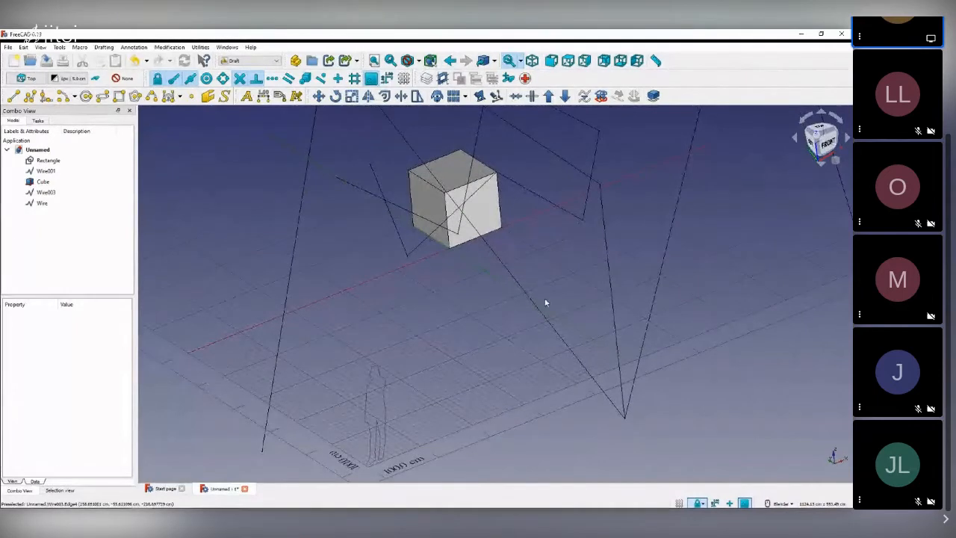
middle_drag(478, 247, 494, 217)
scroll(494, 216, down, 4)
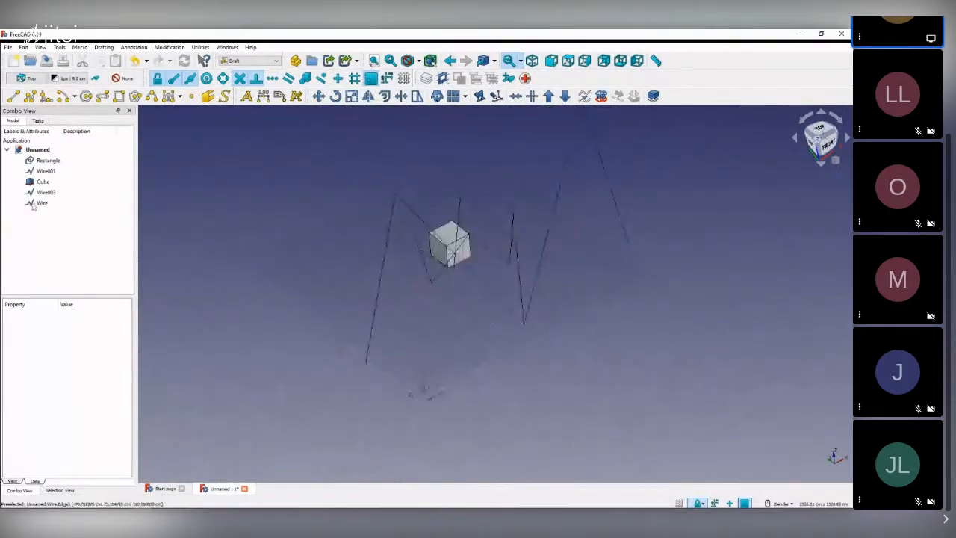
click(37, 171)
key(Delete)
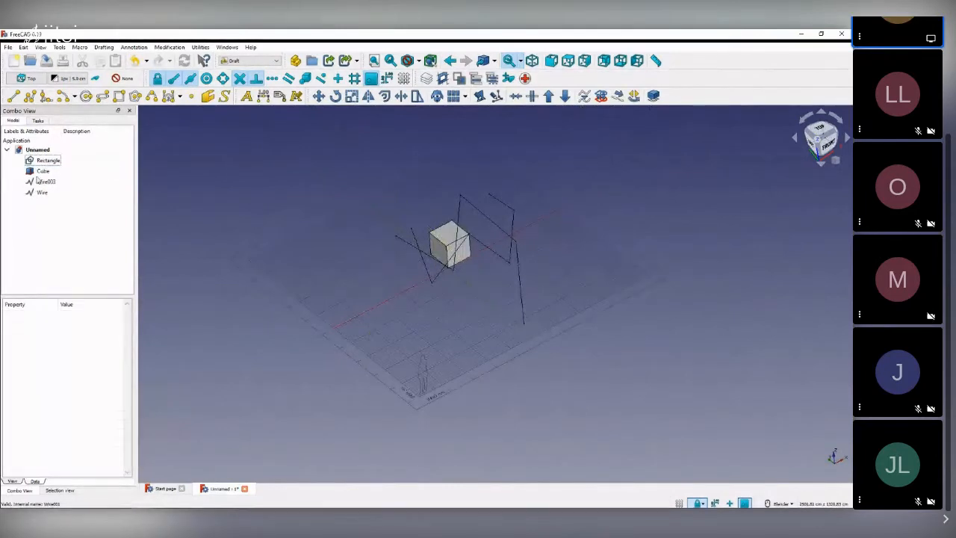
- Delete the two remaining wires, the cube and the rectangle to empty the document
click(46, 182)
key(Delete)
click(41, 182)
key(Delete)
click(42, 170)
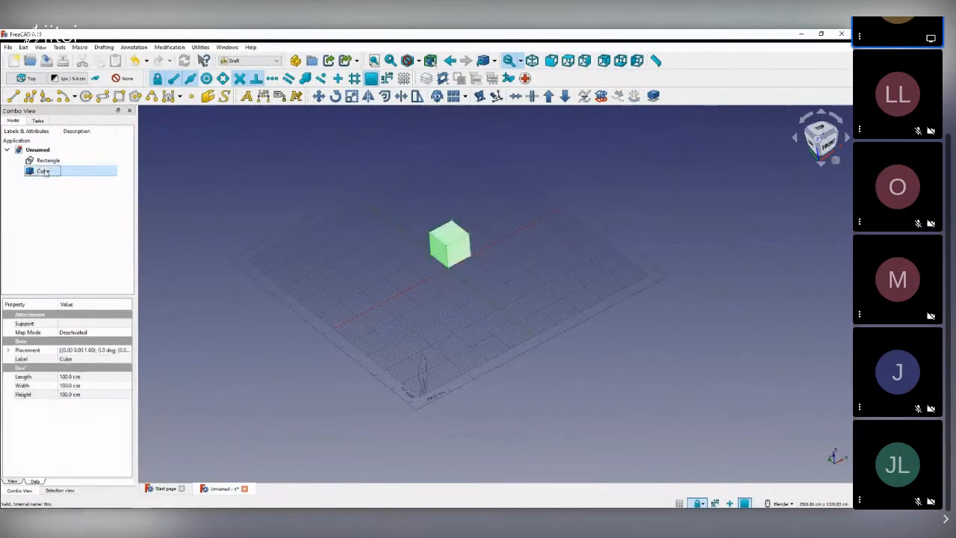
key(Delete)
click(48, 161)
key(Delete)
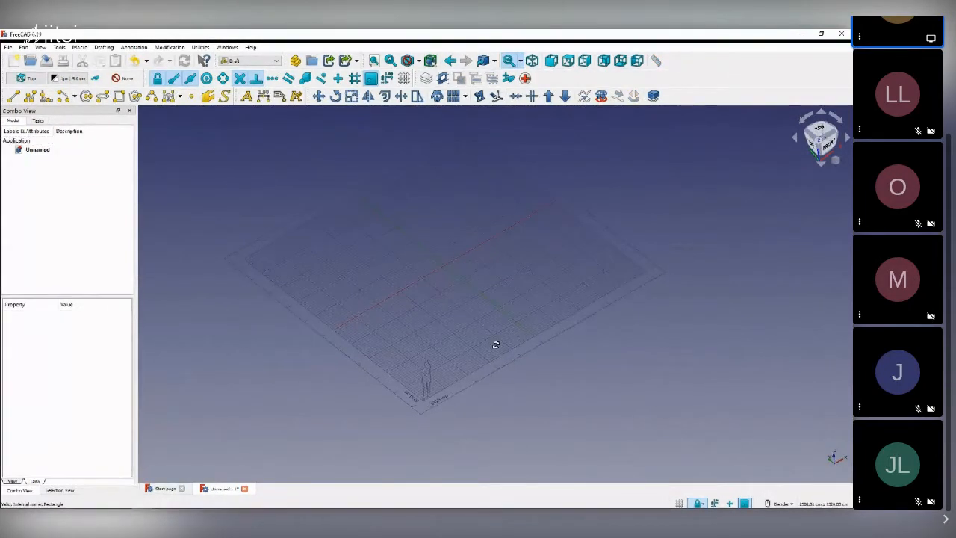
- Add a layer to the empty document and expand the Layers group that contains it
middle_drag(496, 344, 505, 366)
click(822, 130)
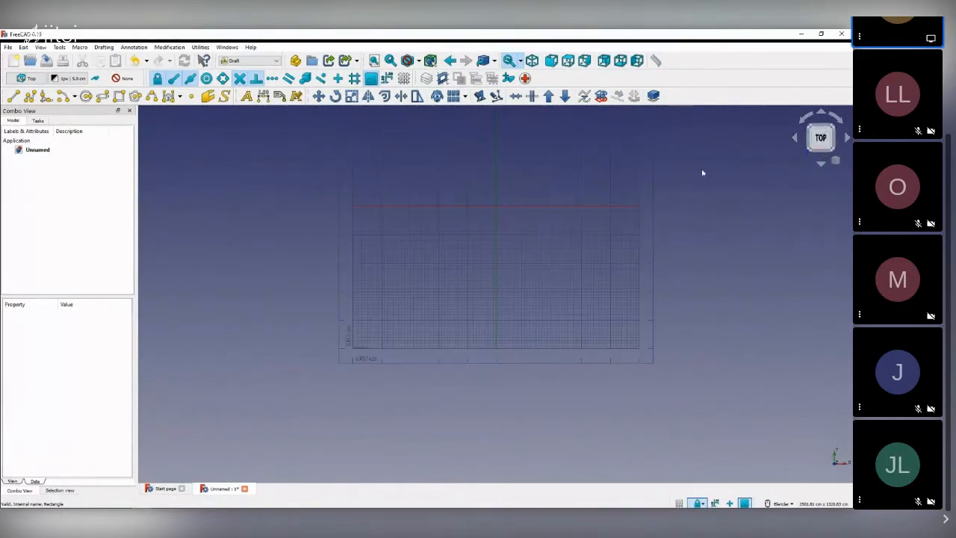
scroll(381, 304, down, 4)
scroll(448, 247, up, 5)
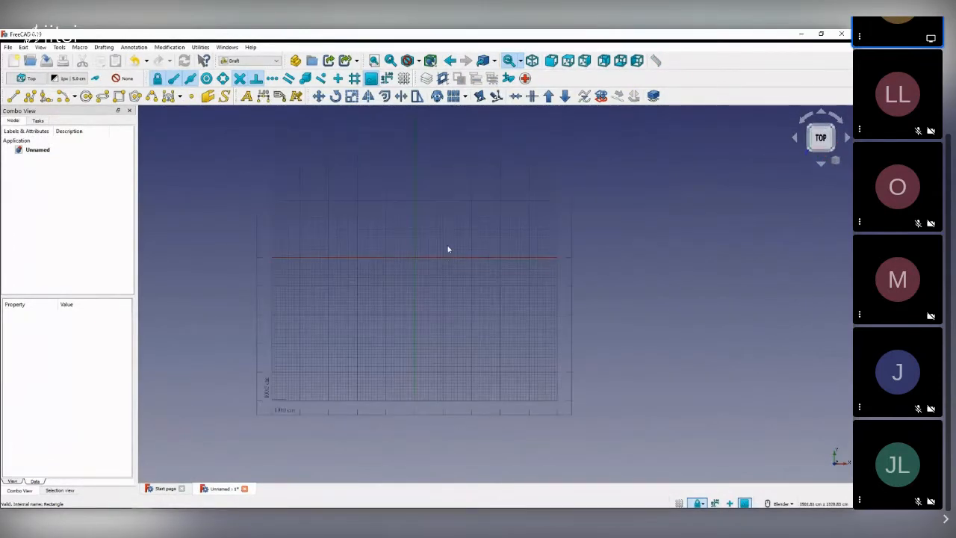
scroll(488, 187, down, 2)
scroll(481, 171, up, 2)
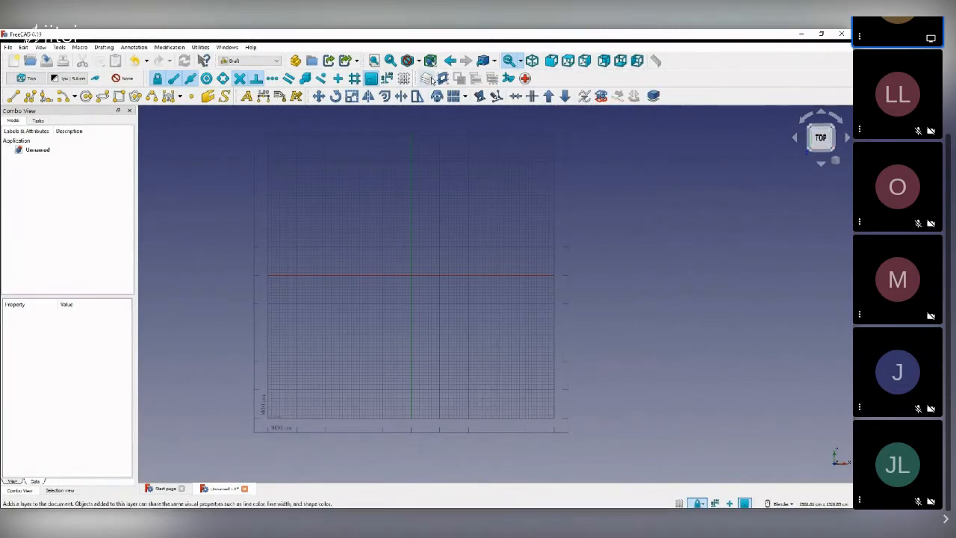
click(17, 161)
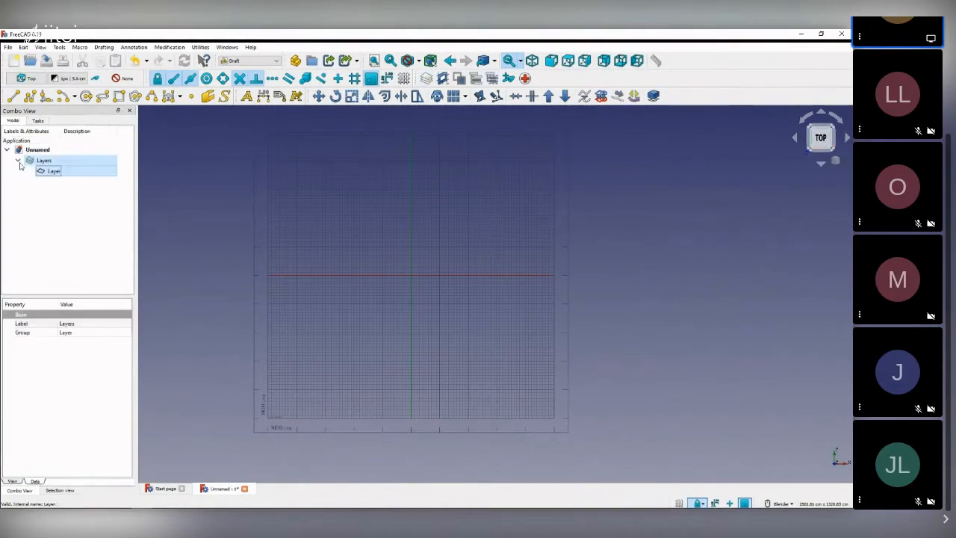
click(57, 198)
click(45, 163)
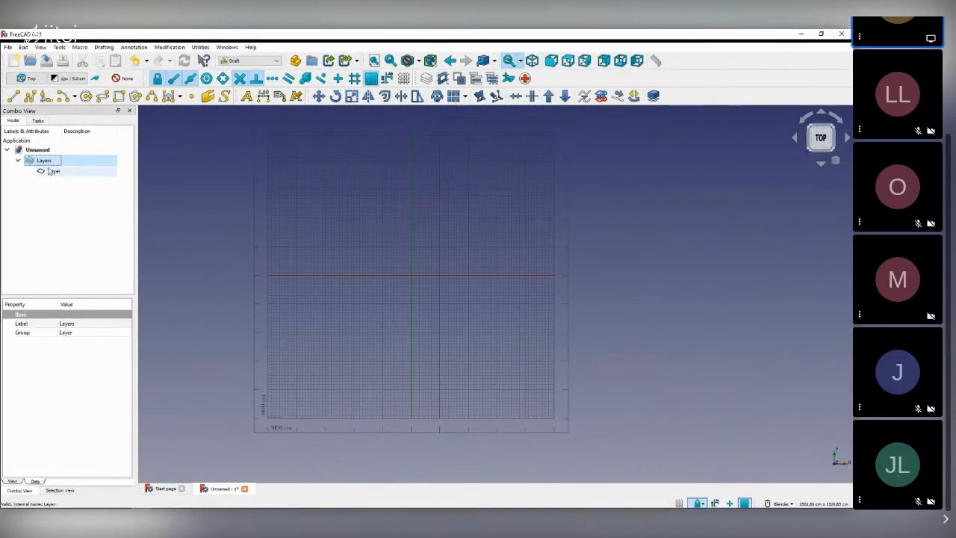
click(53, 202)
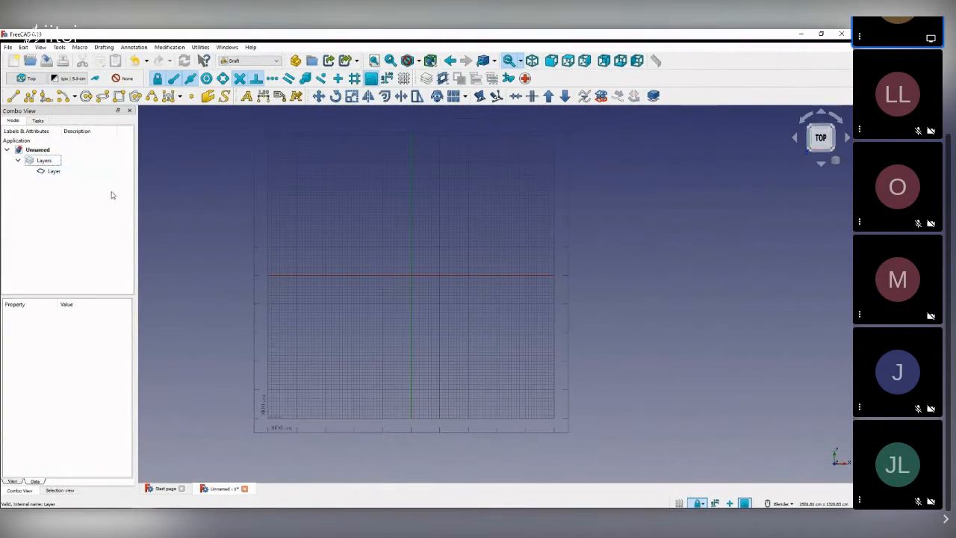
click(50, 171)
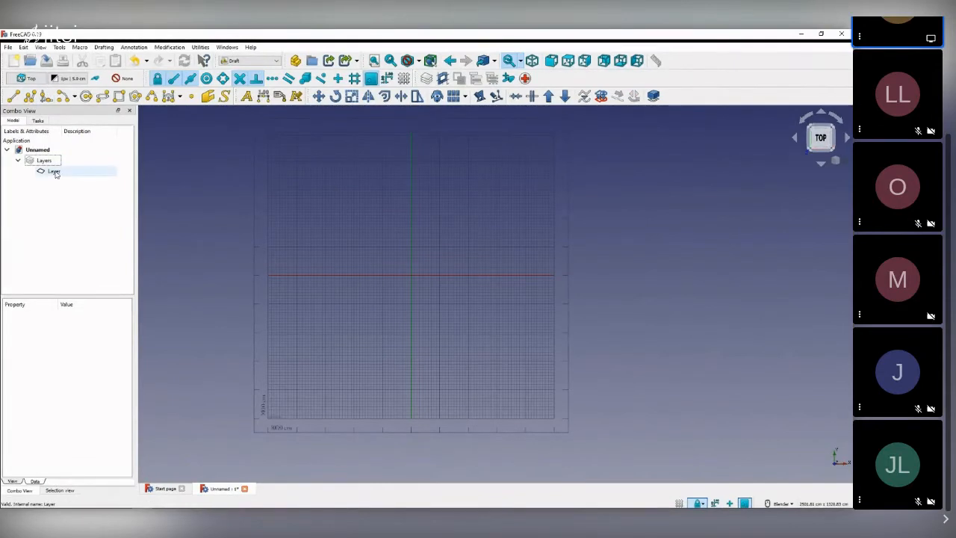
click(47, 197)
- Draw an open four-segment zigzag wire about 2882 cm long across the grid and move it into the new layer
click(30, 95)
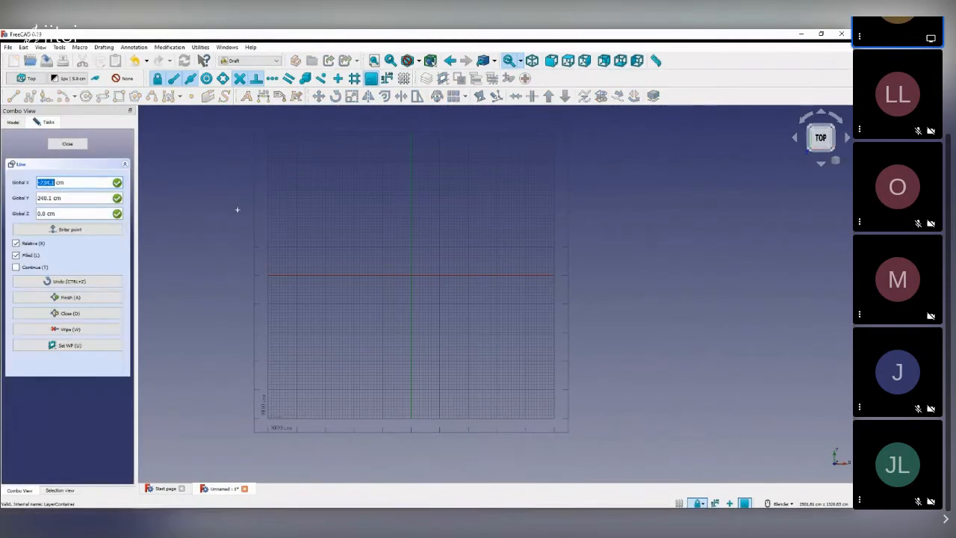
click(249, 336)
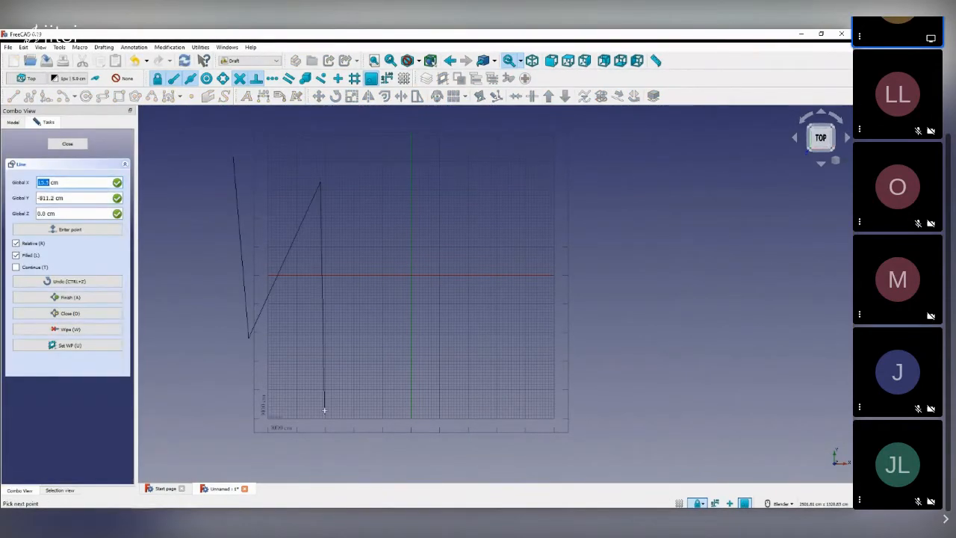
click(477, 222)
key(Escape)
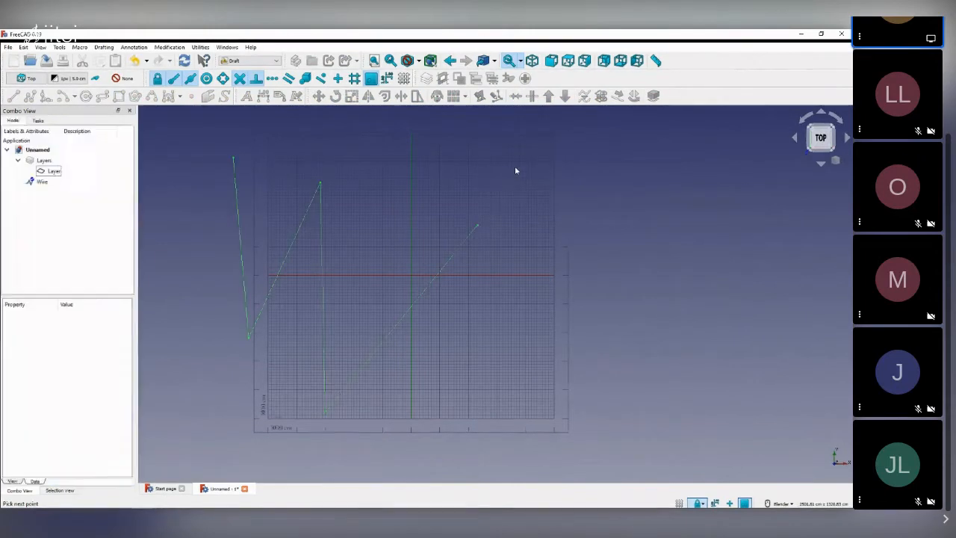
click(45, 199)
mouse_move(41, 182)
mouse_down()
mouse_move(60, 182)
mouse_move(53, 172)
mouse_up()
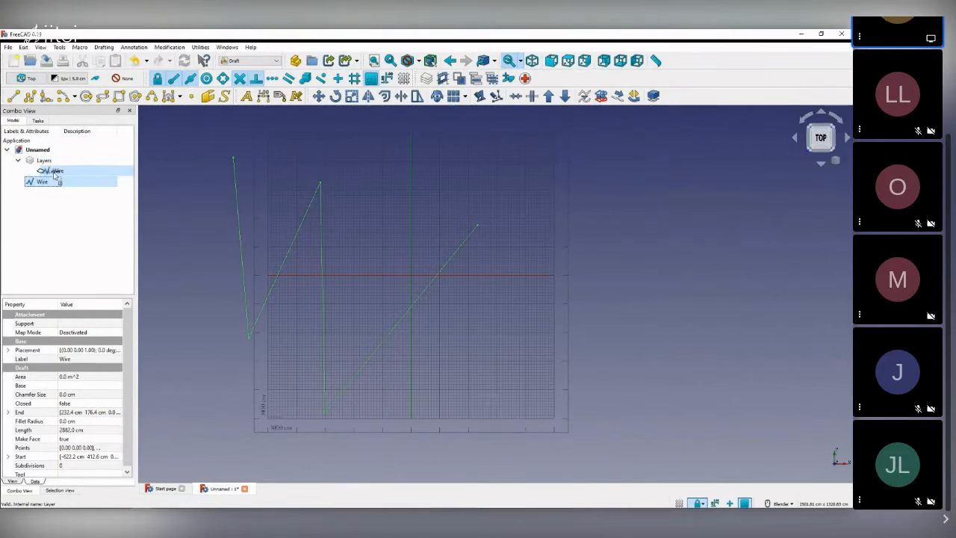
- Set the layer's line color to blue (#00aaff) in its view properties
click(50, 172)
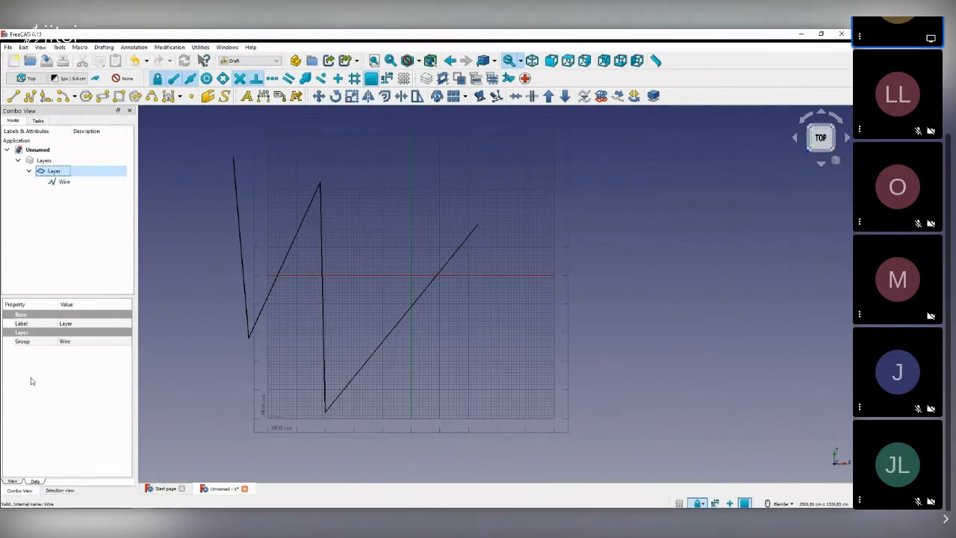
click(21, 481)
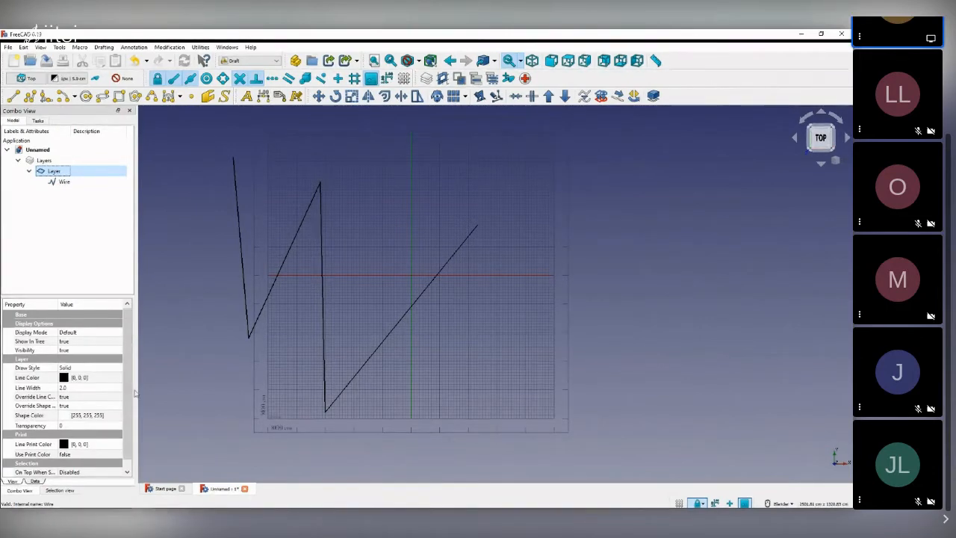
scroll(130, 402, down, 1)
click(65, 372)
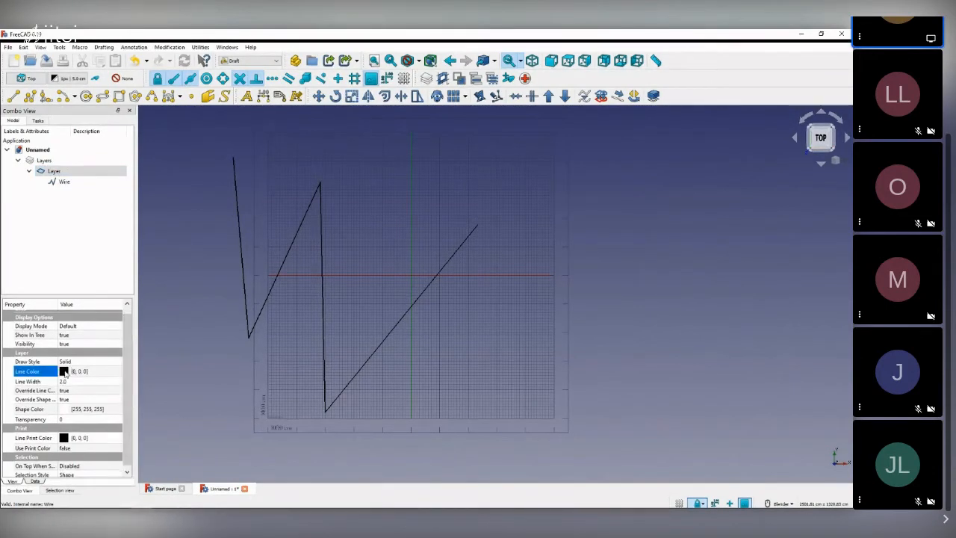
click(65, 372)
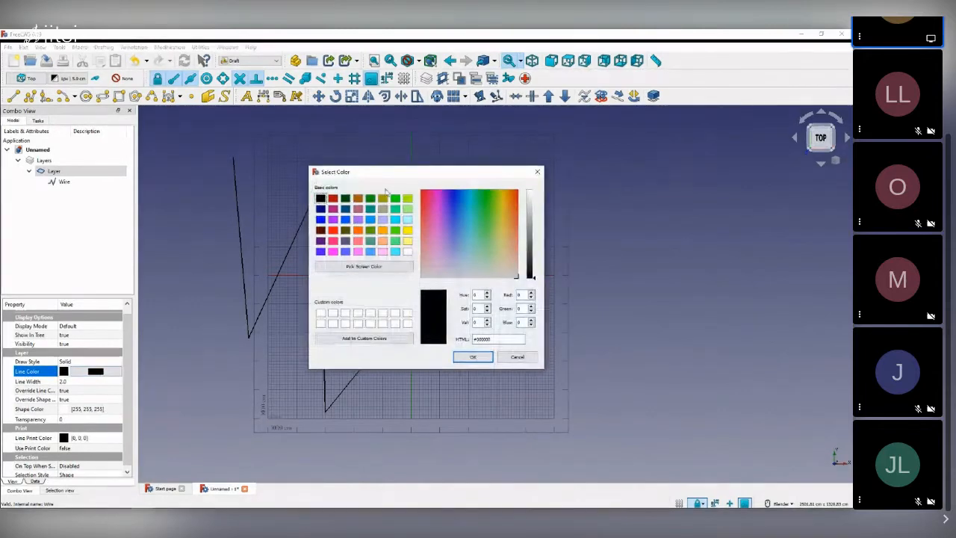
click(370, 220)
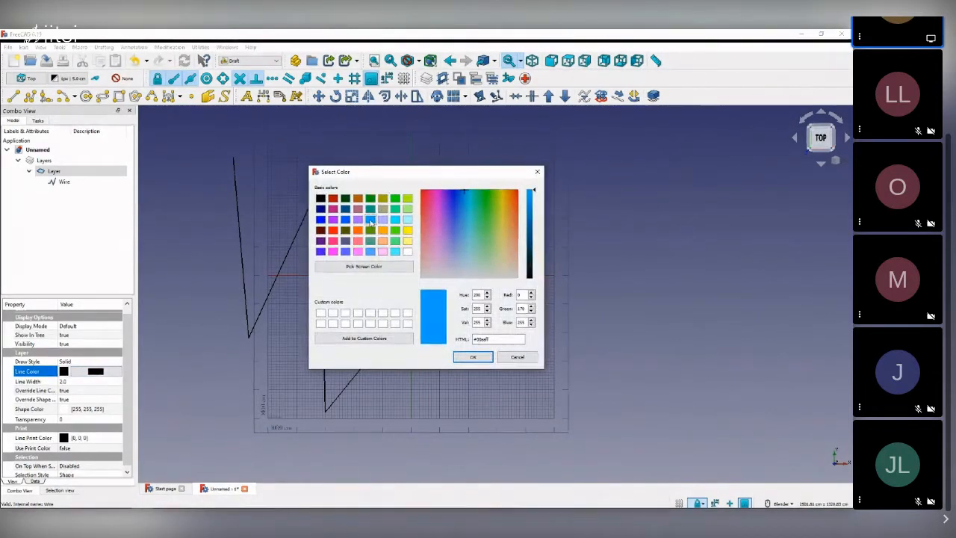
click(472, 357)
click(176, 238)
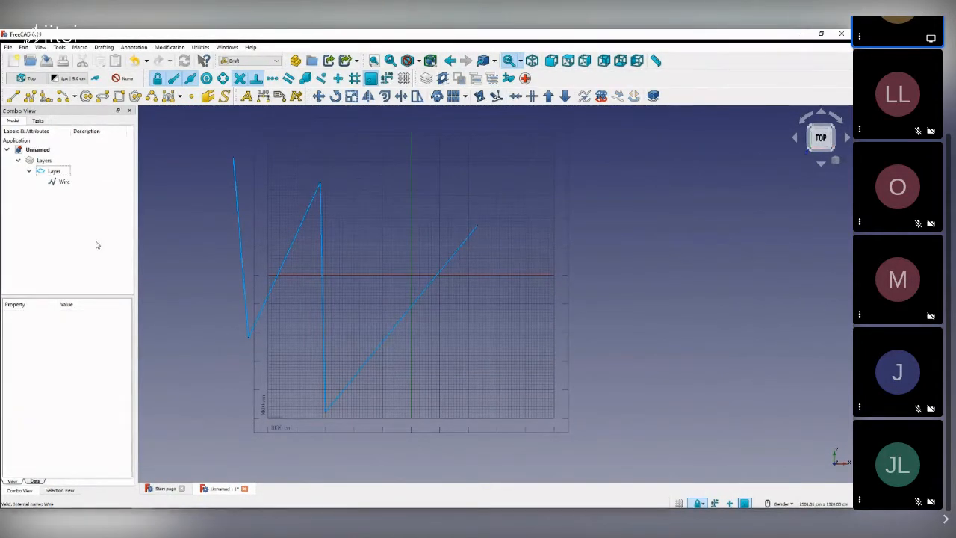
- Compare the line color property of the wire with that of the layer containing it
click(64, 182)
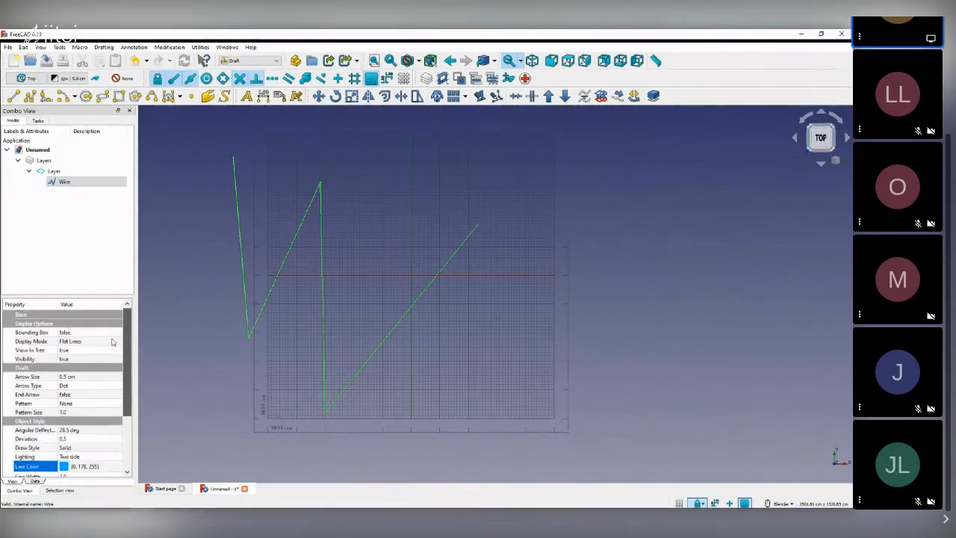
click(53, 172)
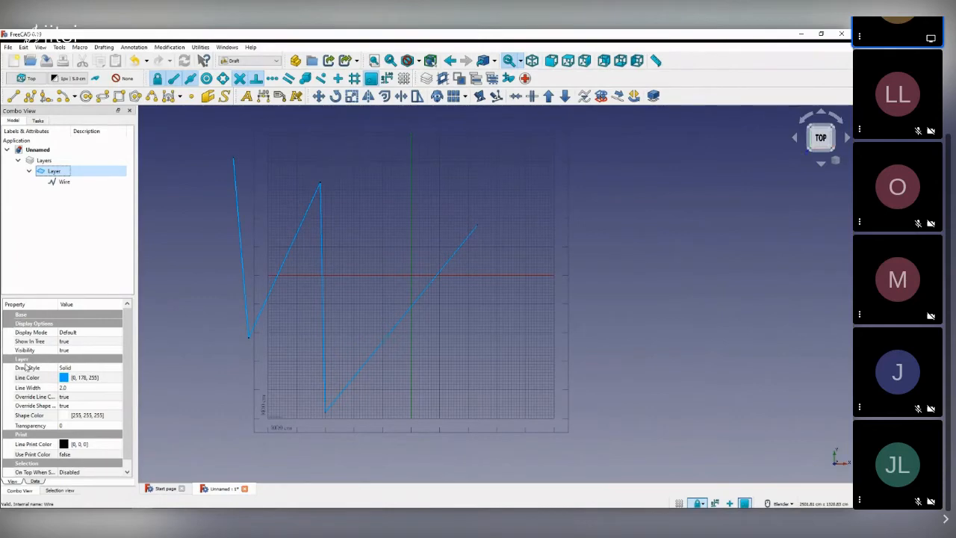
click(85, 377)
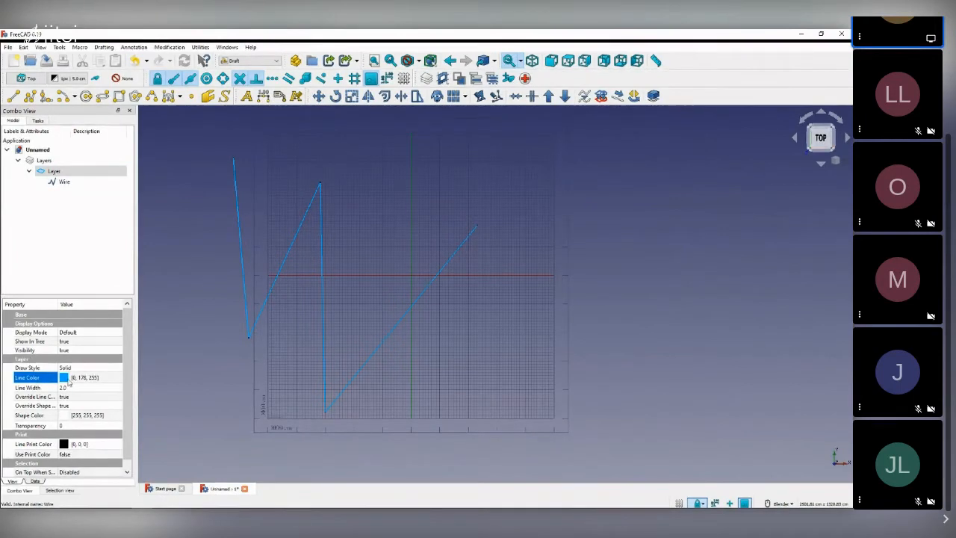
click(64, 182)
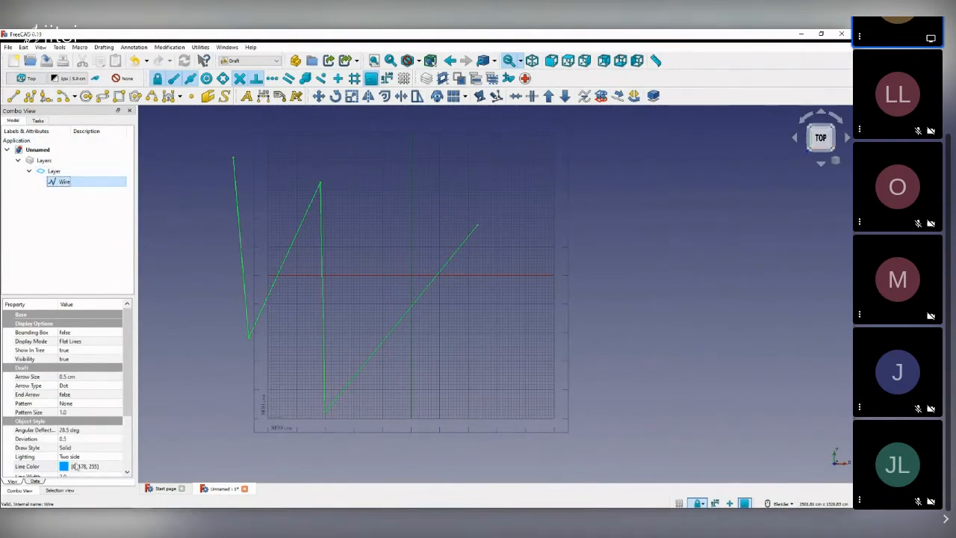
scroll(127, 411, down, 3)
click(44, 399)
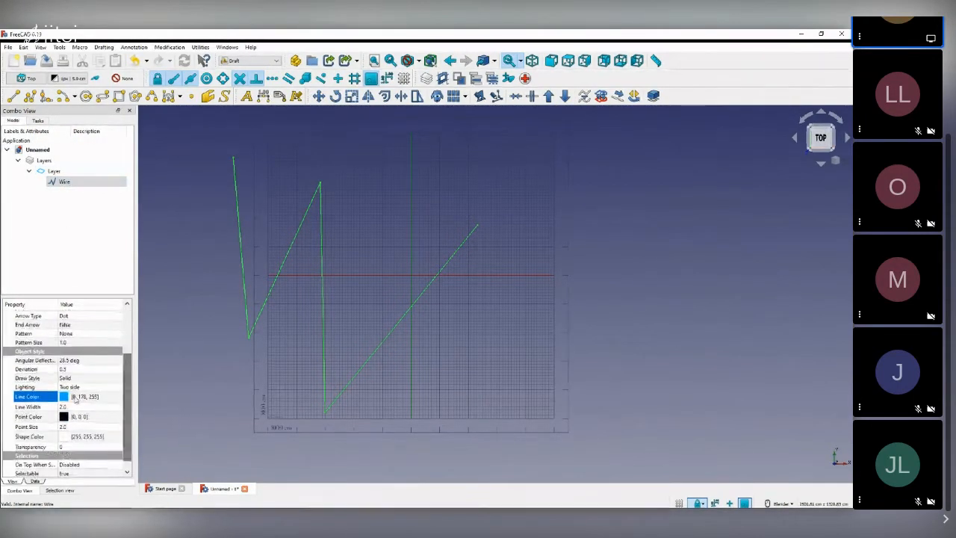
key(ctrl)
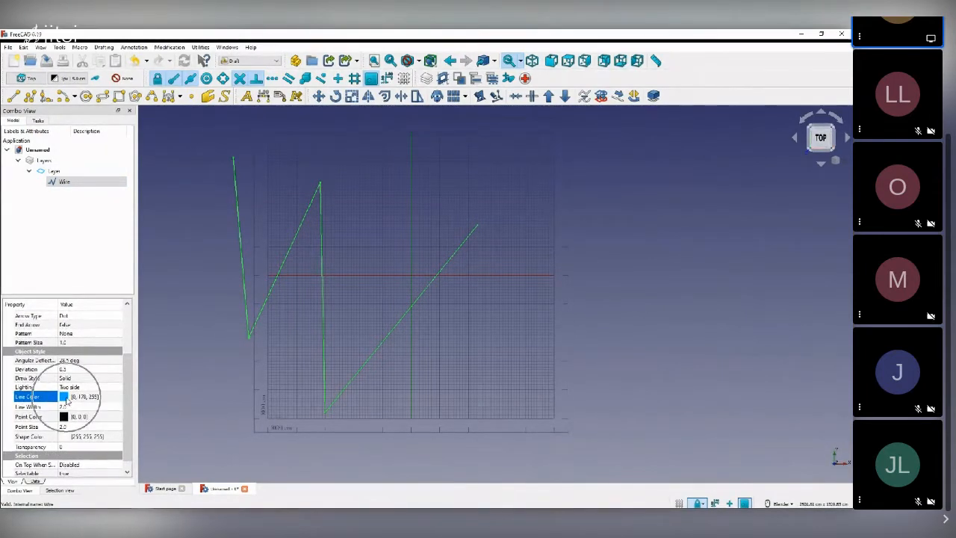
ctrl+click(67, 183)
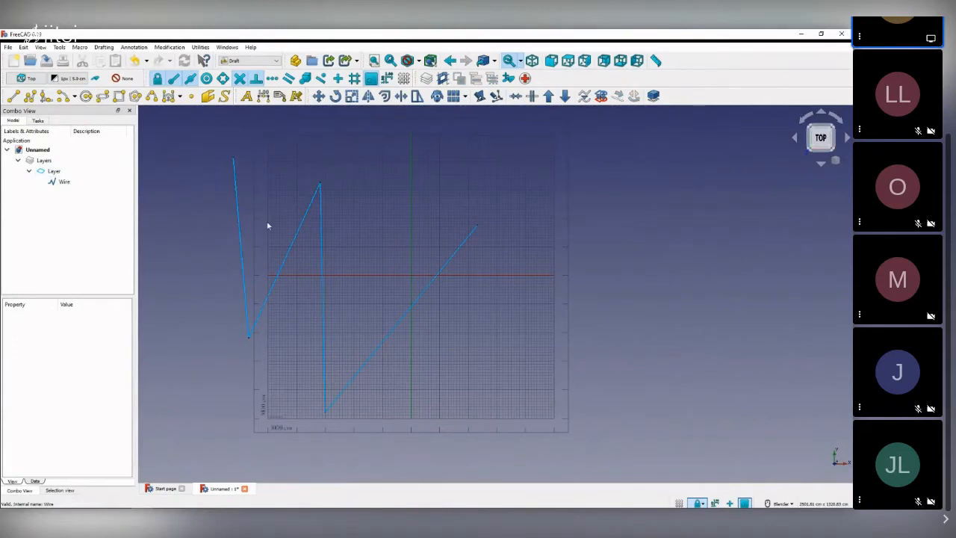
- Add a second layer to the Layers group
scroll(268, 226, down, 3)
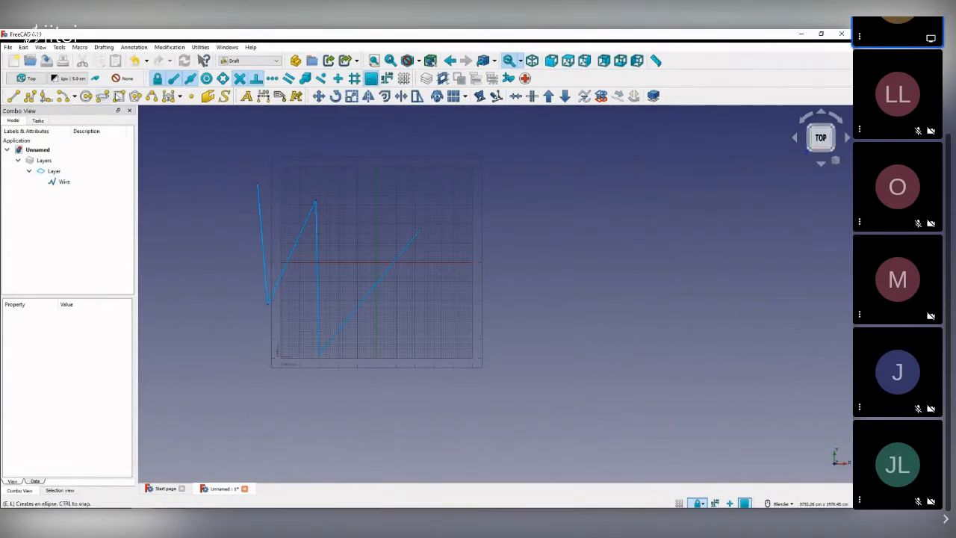
click(43, 160)
right_click(44, 162)
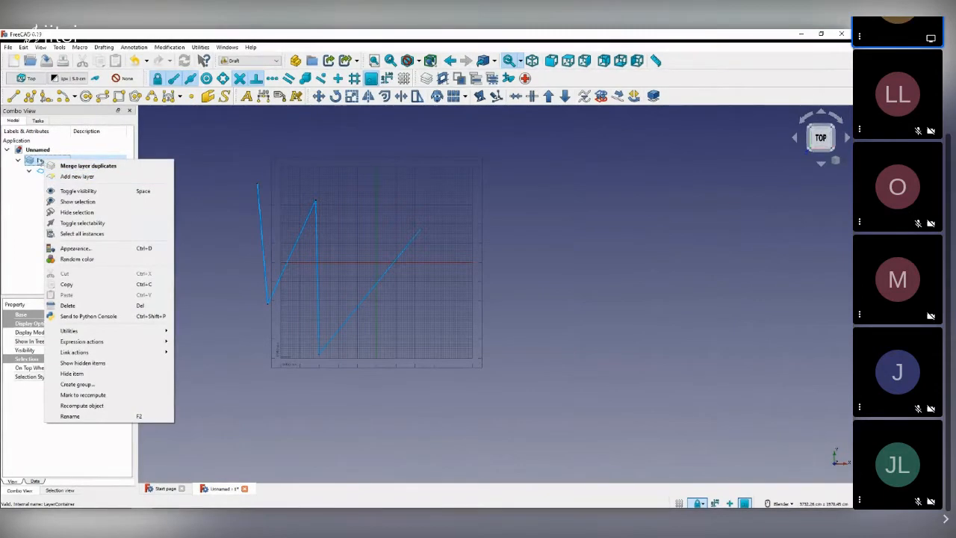
click(46, 165)
right_click(44, 162)
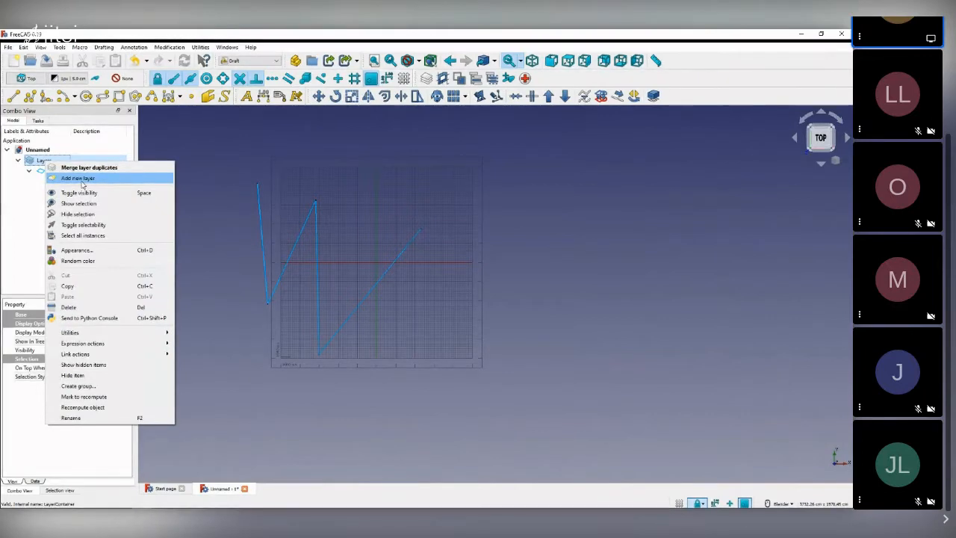
click(80, 181)
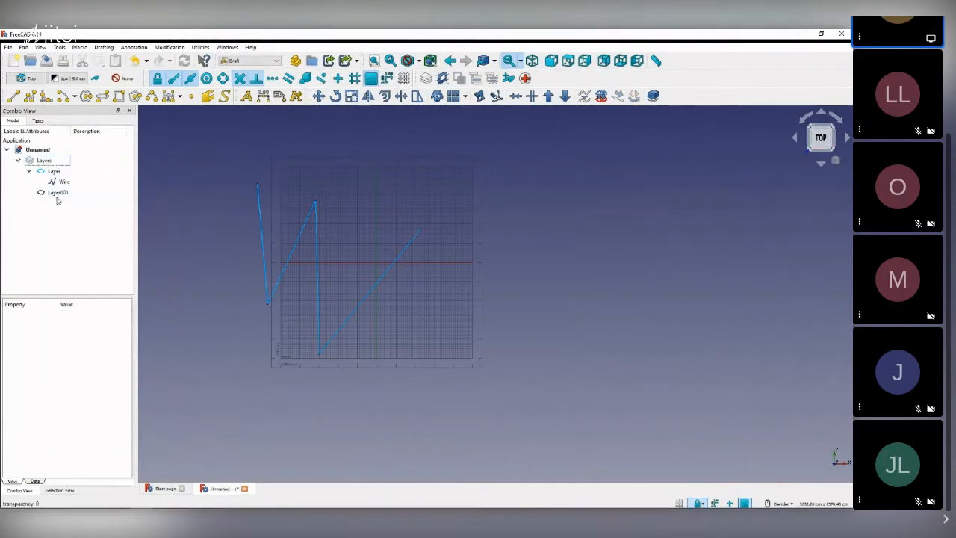
- Set the line color of Layer001 to red (#ff0000)
click(60, 192)
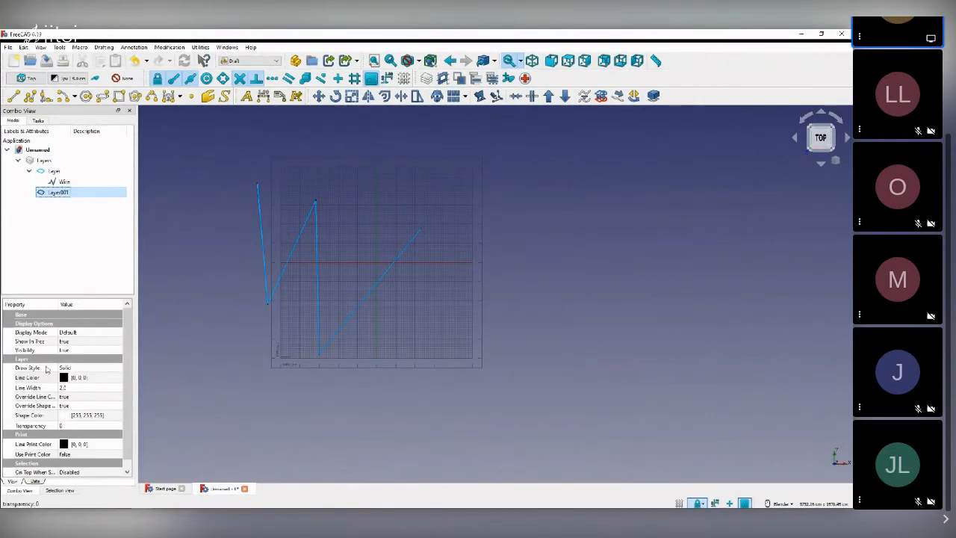
click(66, 379)
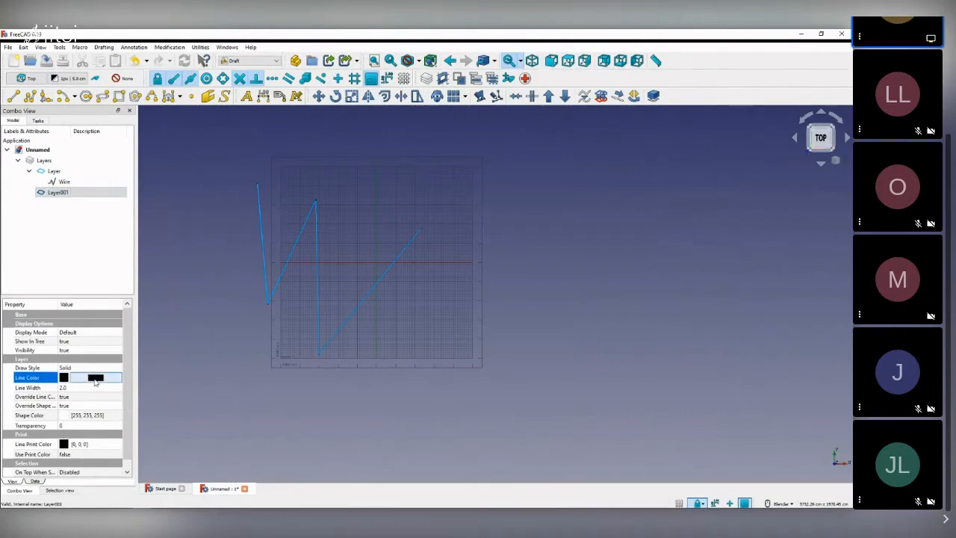
click(95, 380)
click(333, 229)
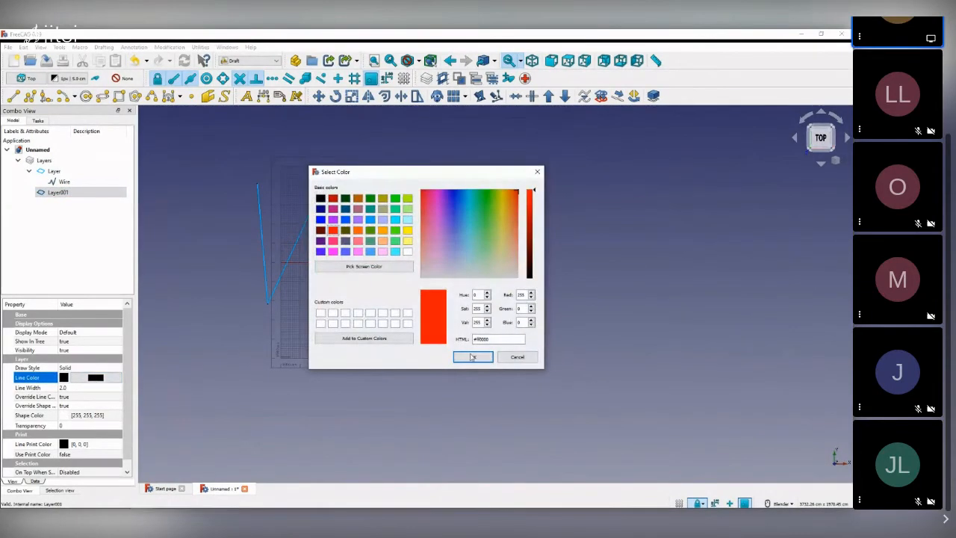
click(472, 357)
click(81, 213)
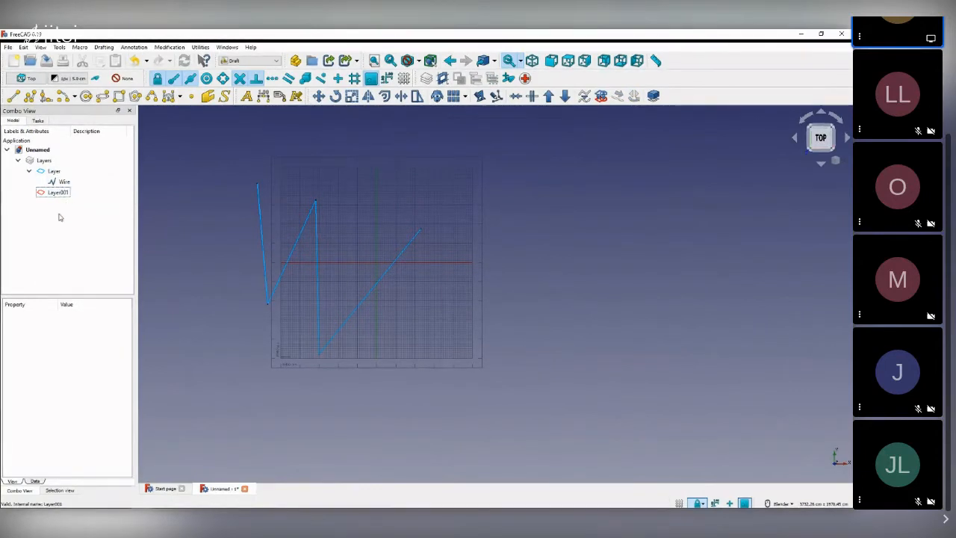
- Add a third layer to the Layers group
click(44, 160)
right_click(43, 160)
key(Escape)
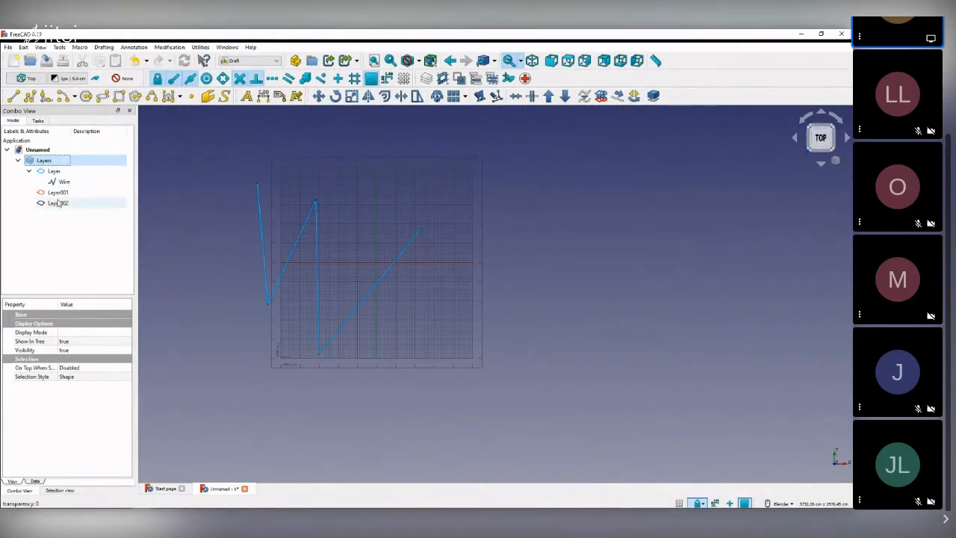
- Set the line color of Layer002 to yellow (255, 255, 0)
click(40, 203)
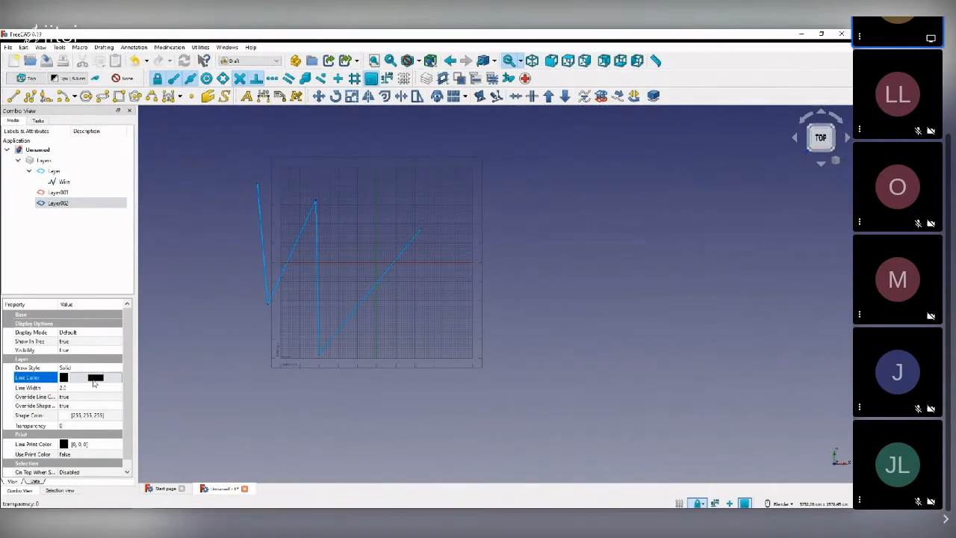
click(92, 385)
click(54, 377)
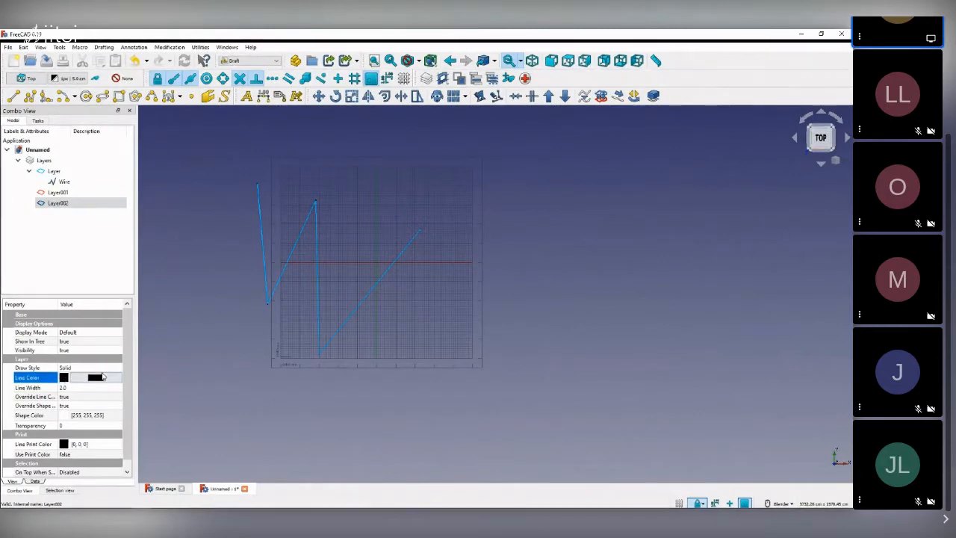
click(95, 377)
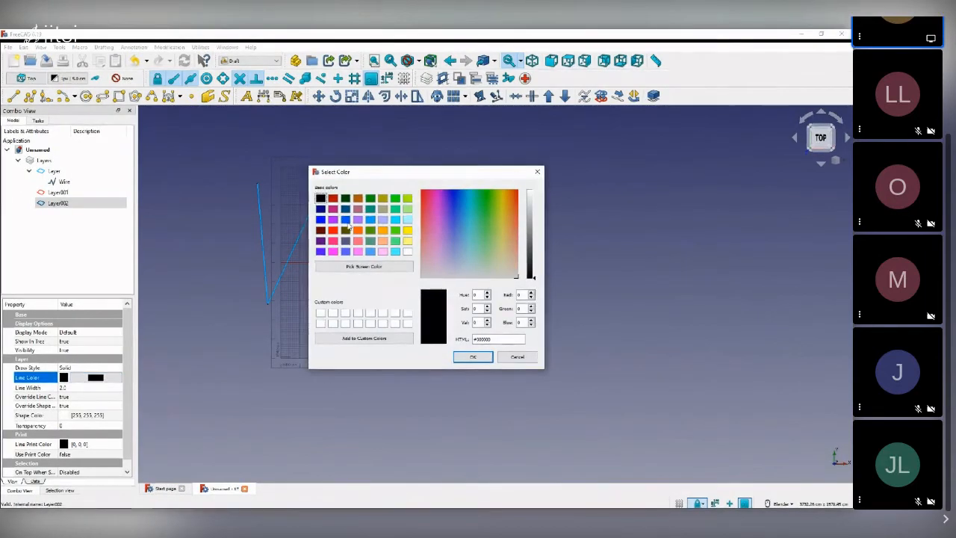
click(407, 229)
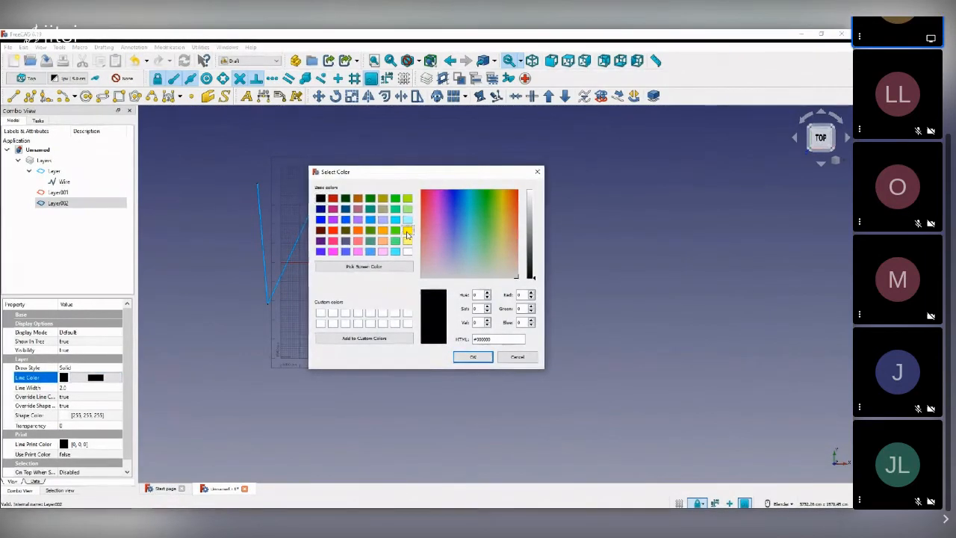
click(466, 358)
click(81, 249)
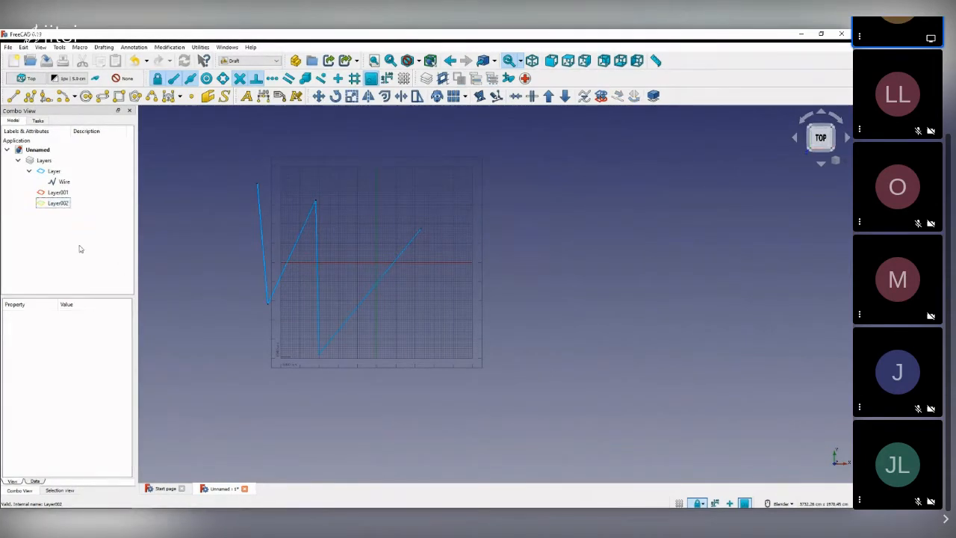
- Review the line color properties of Layer, Layer001 and Layer002 one after another
click(44, 161)
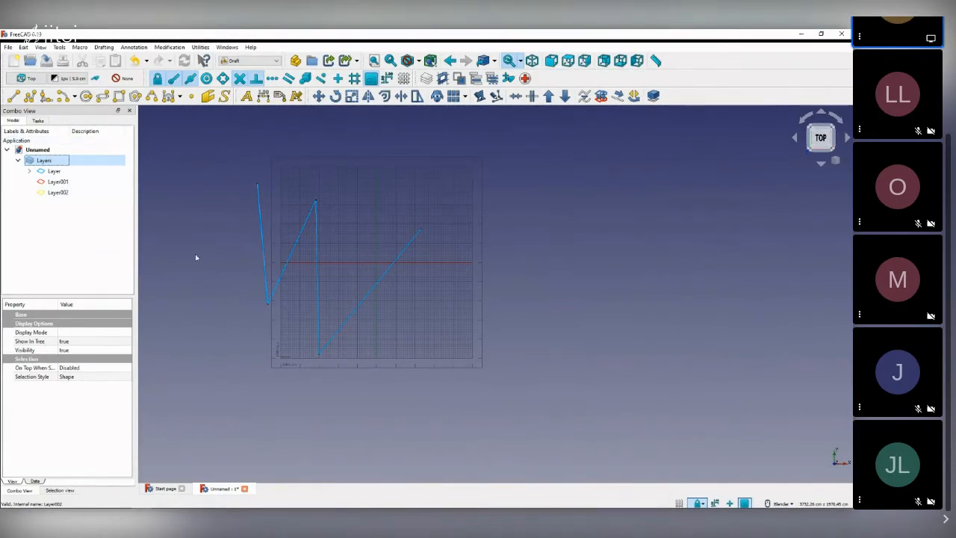
click(53, 171)
click(59, 182)
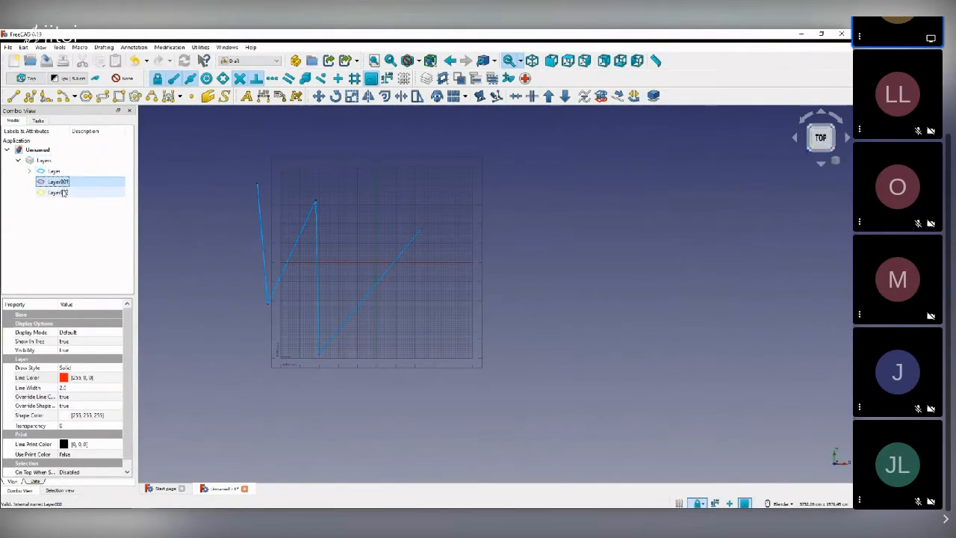
click(63, 193)
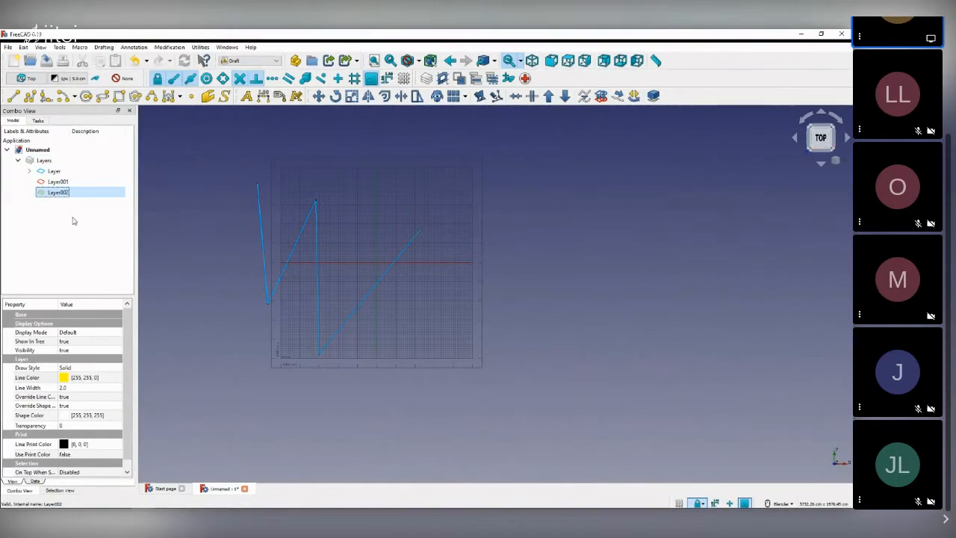
click(58, 211)
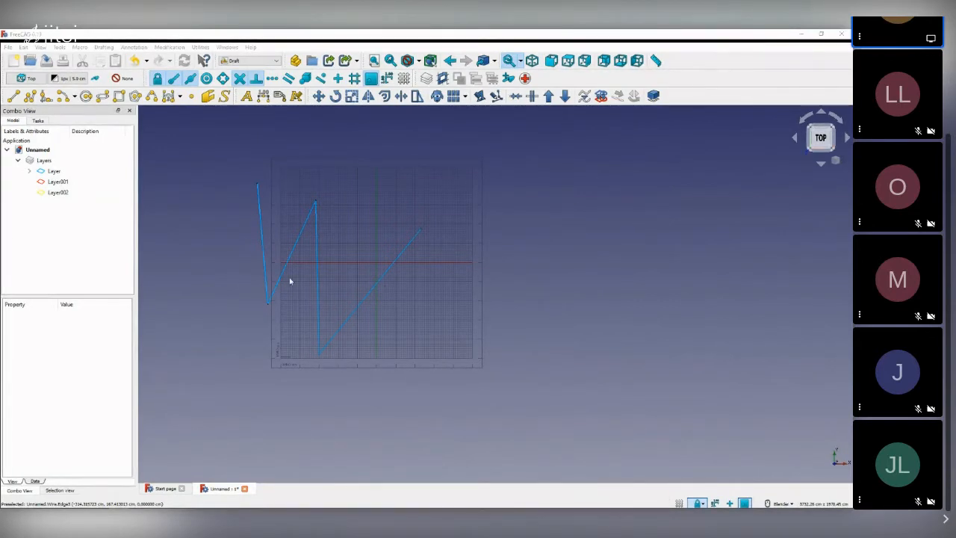
scroll(343, 266, up, 2)
scroll(356, 279, down, 2)
scroll(356, 278, up, 2)
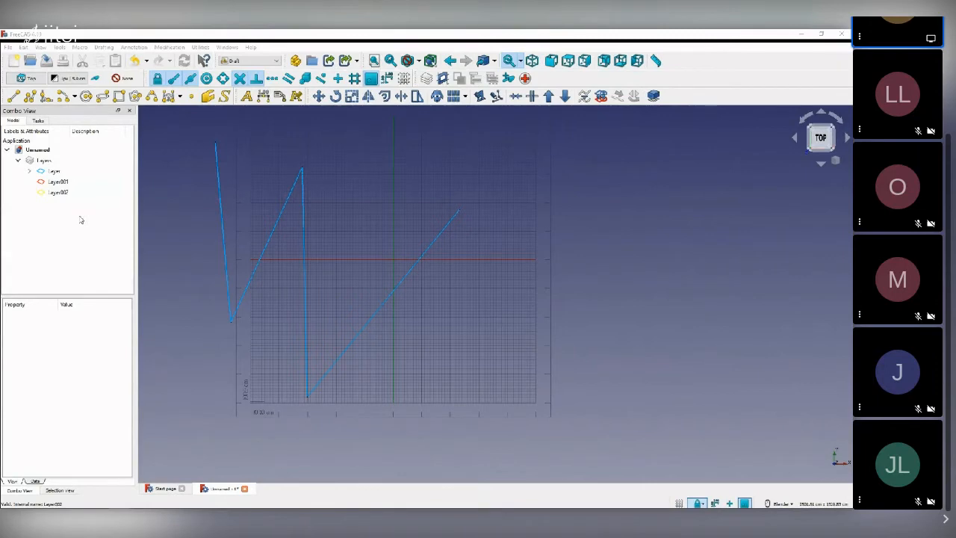
scroll(464, 275, down, 4)
scroll(442, 264, up, 4)
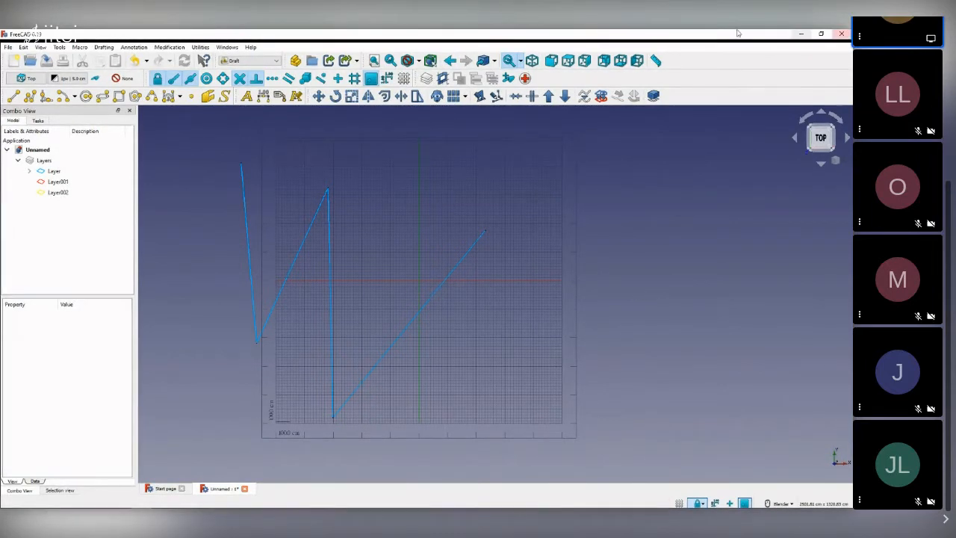
scroll(316, 307, up, 2)
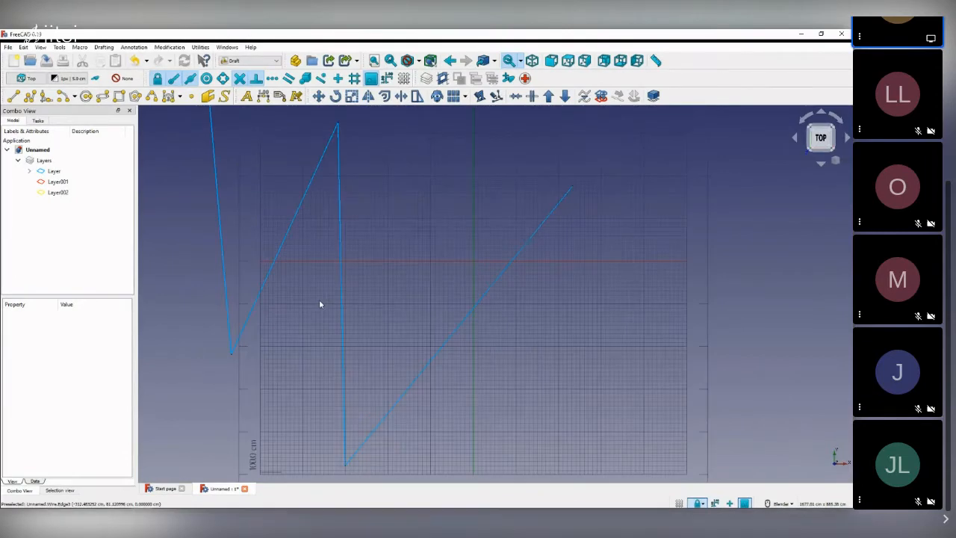
scroll(317, 304, down, 2)
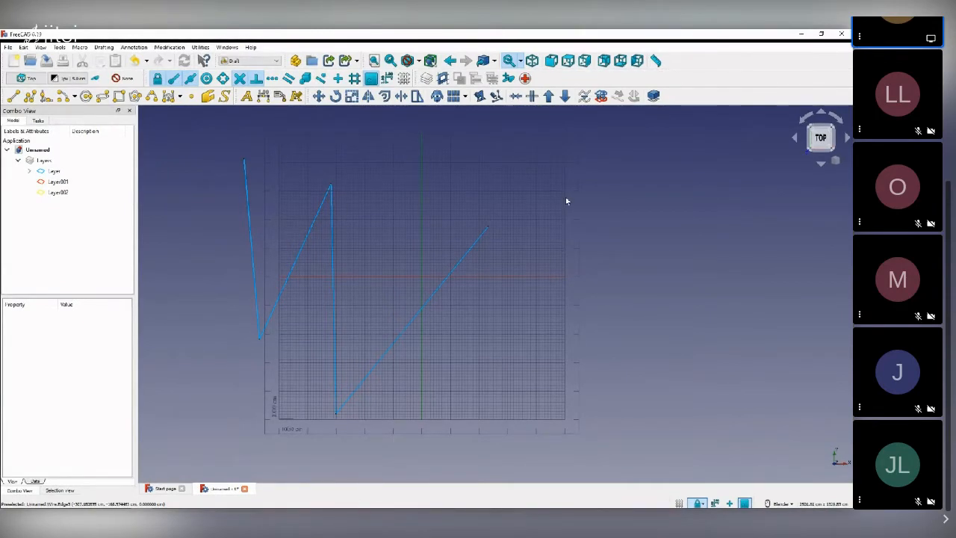
scroll(444, 301, up, 2)
scroll(375, 306, down, 2)
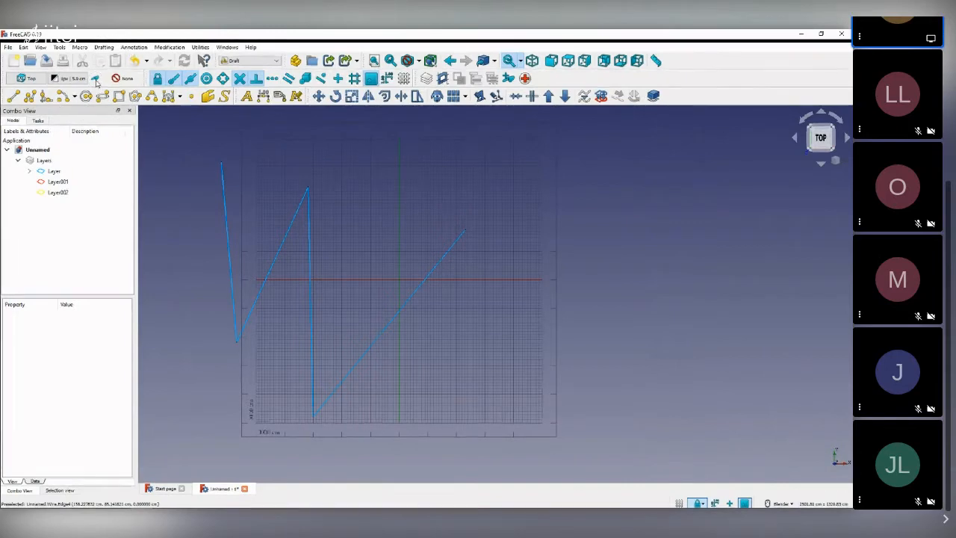
- Turn on construction mode and draw an open three-segment wire that extends beyond the grid and crosses the existing wire
click(96, 80)
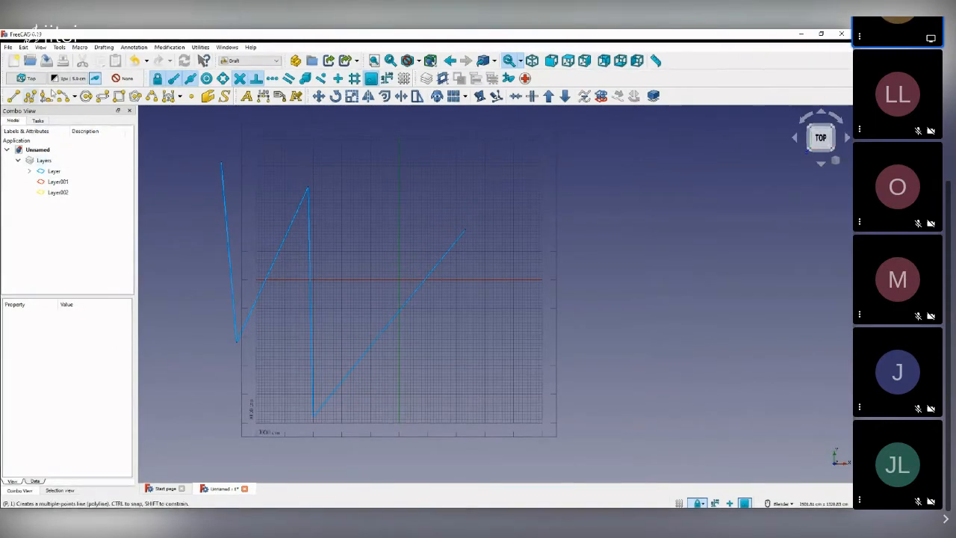
click(95, 78)
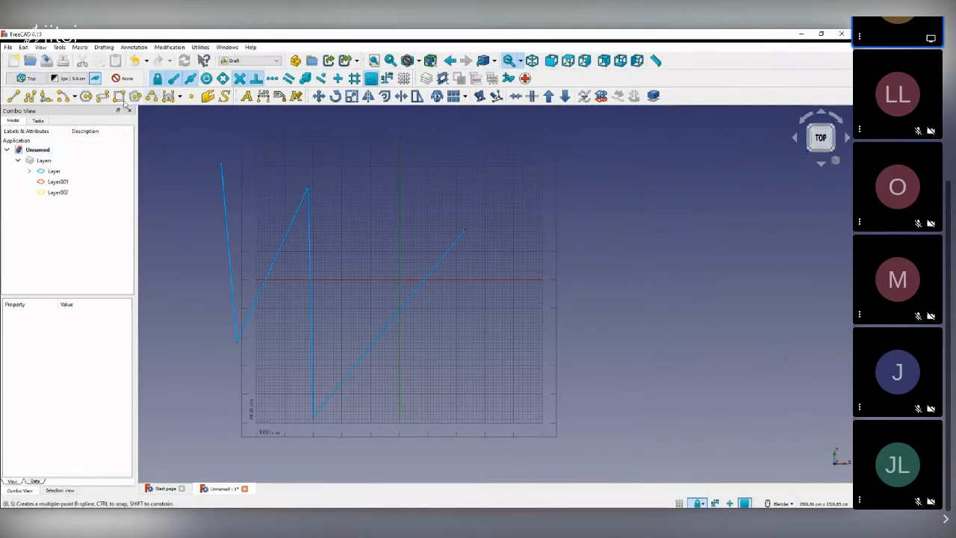
click(29, 96)
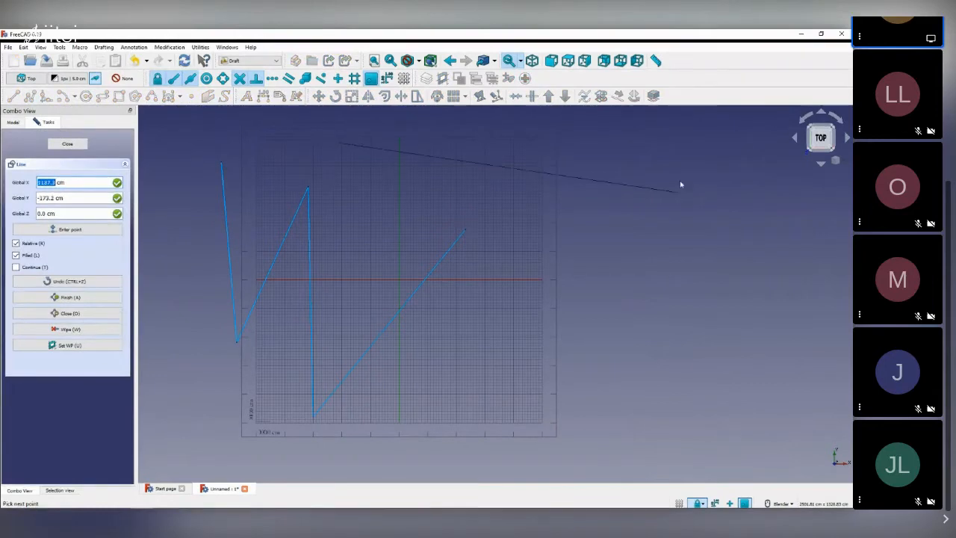
click(646, 178)
click(616, 423)
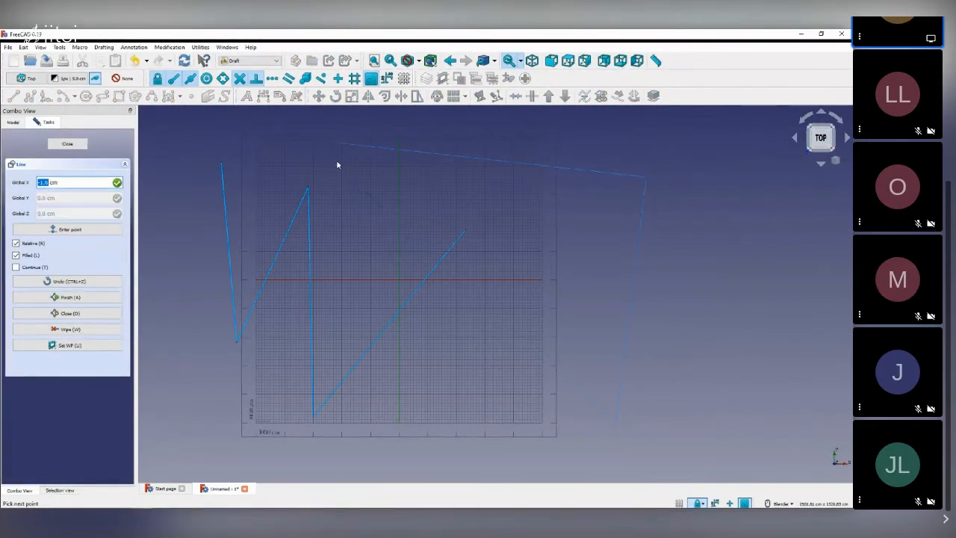
click(337, 165)
click(70, 298)
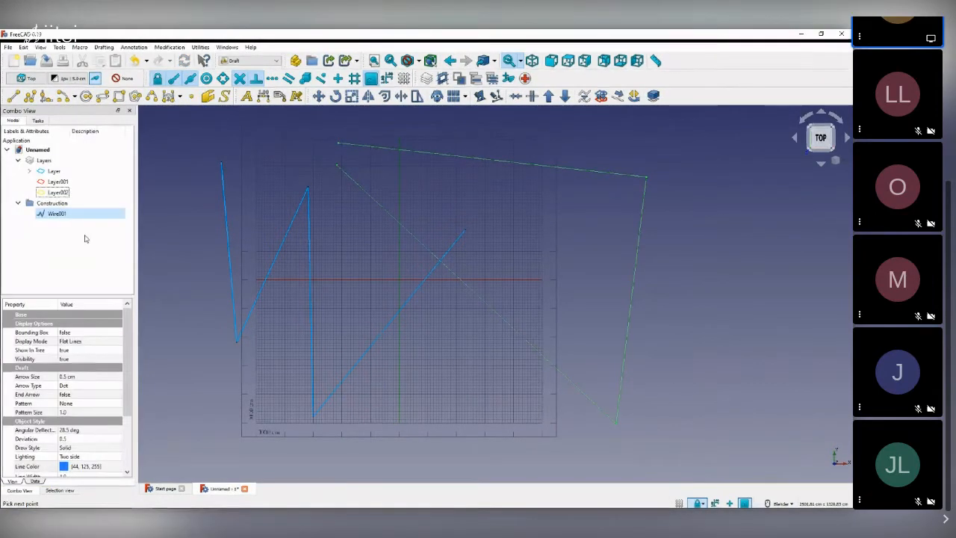
click(85, 239)
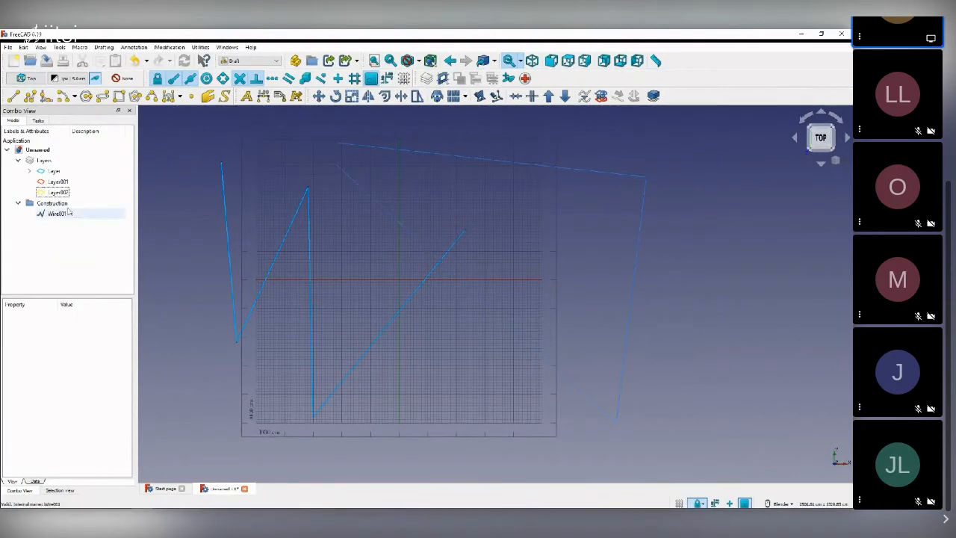
- Examine the new wire in the Construction group, comparing its color and properties with those of the layered wire
shift+middle_drag(460, 286, 463, 259)
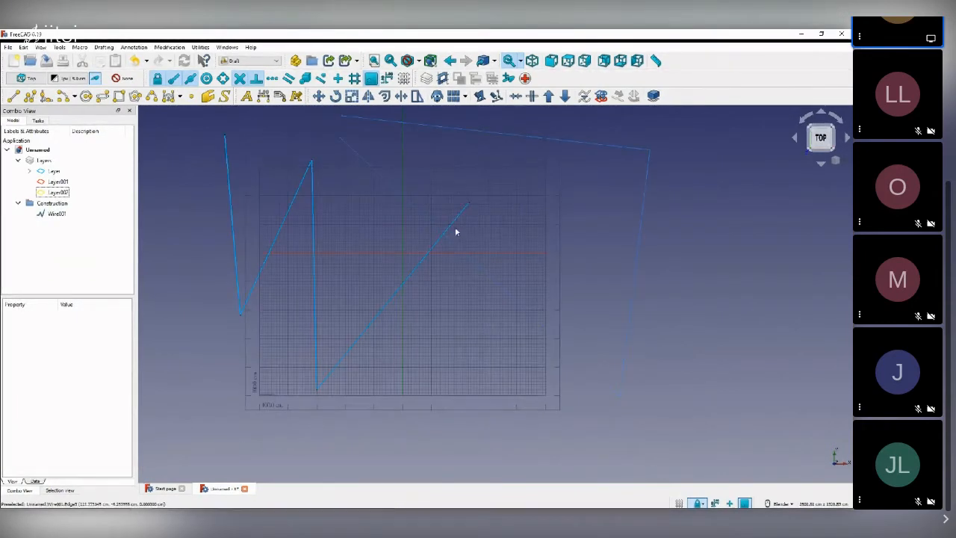
scroll(426, 206, up, 2)
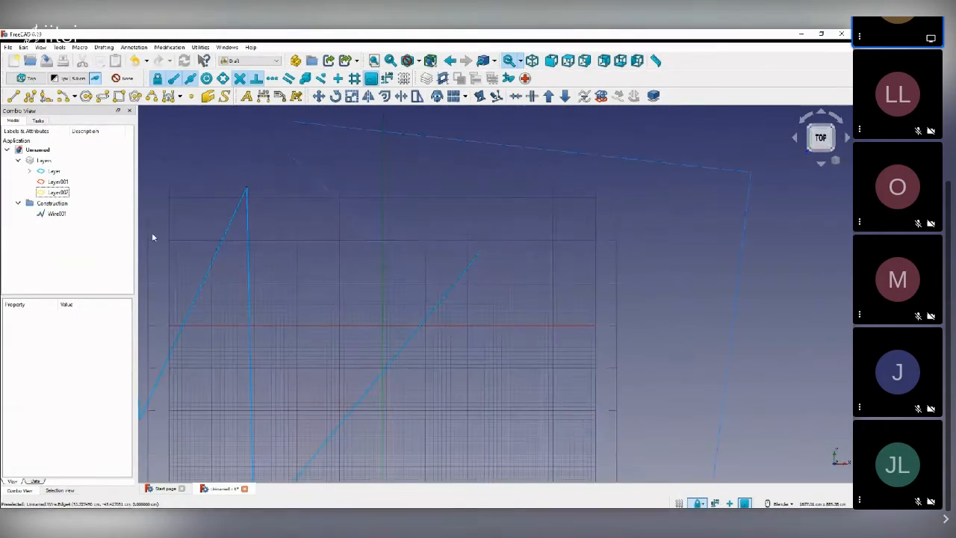
click(63, 204)
click(57, 213)
scroll(378, 247, down, 2)
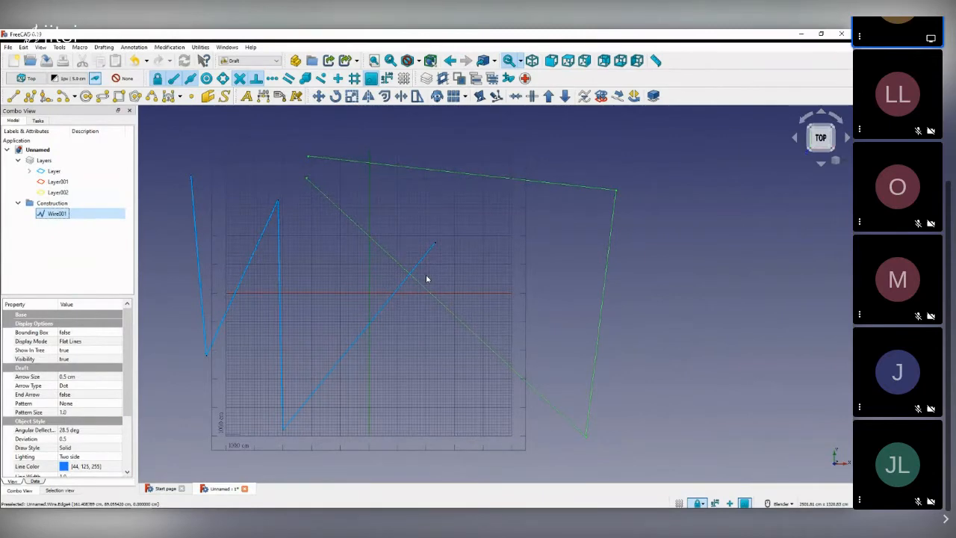
click(724, 247)
click(56, 213)
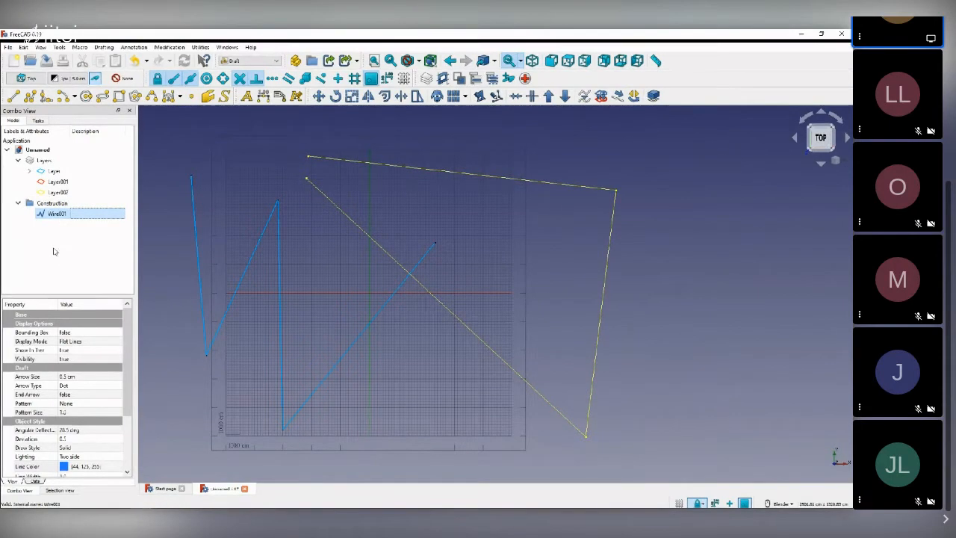
click(667, 253)
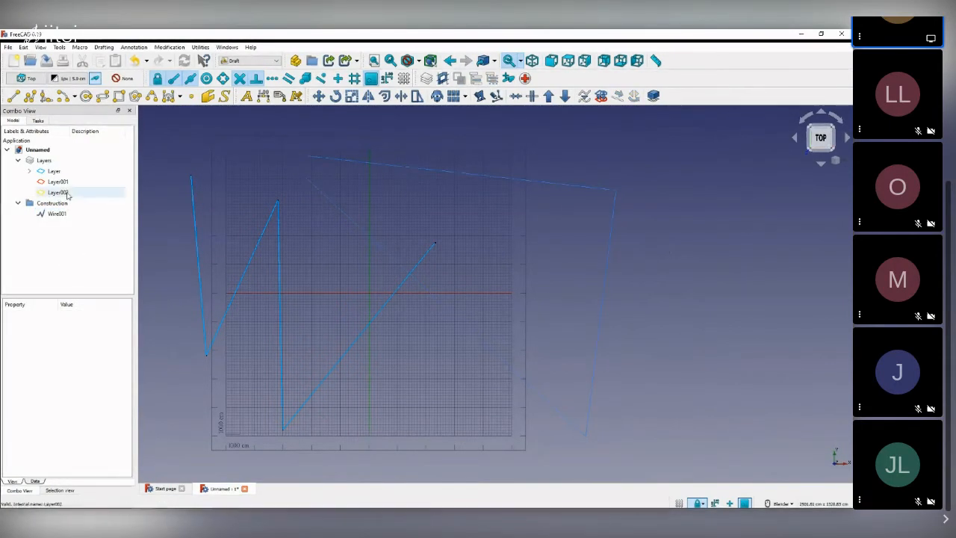
- Delete Layer, Layer001 and Layer002, along with the original zigzag wire they organized
click(56, 172)
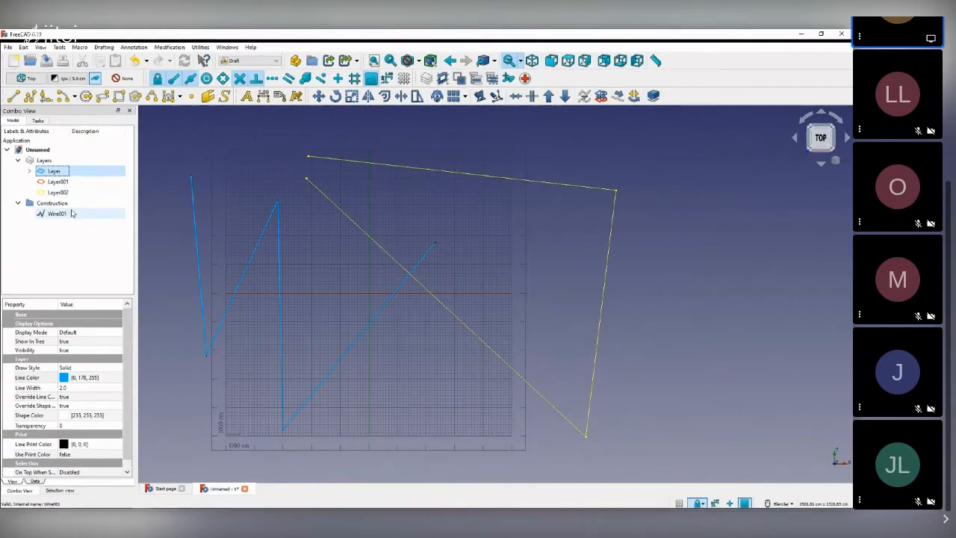
key(Delete)
click(59, 171)
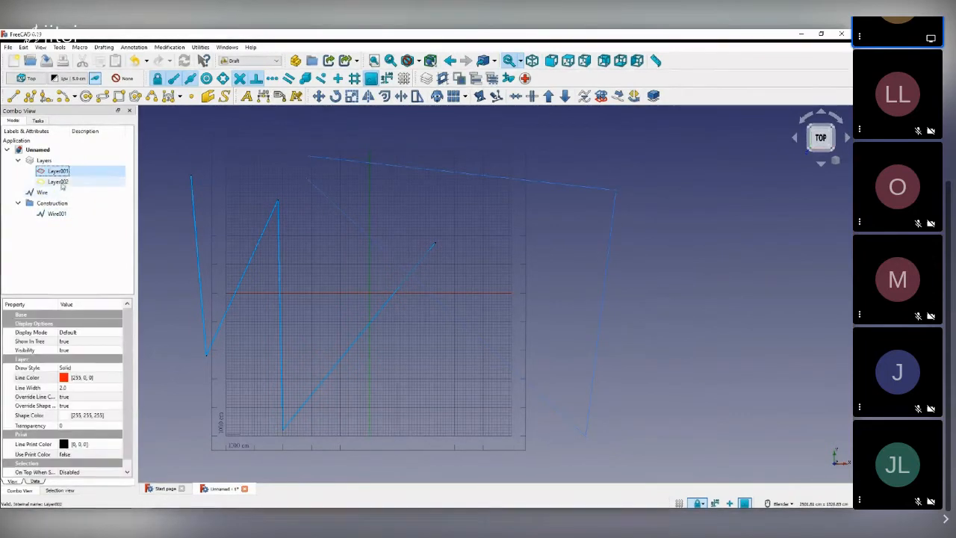
key(Delete)
click(58, 171)
key(Delete)
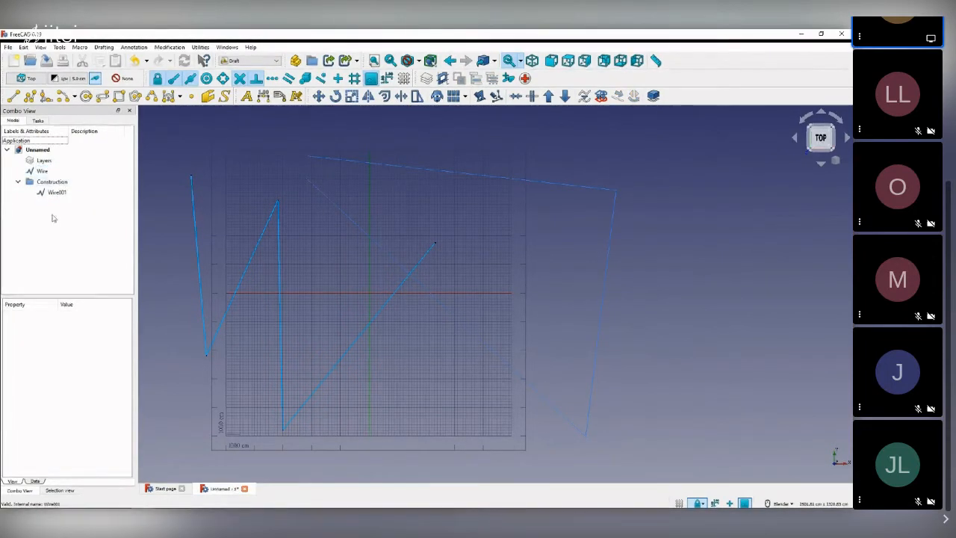
click(43, 171)
key(Delete)
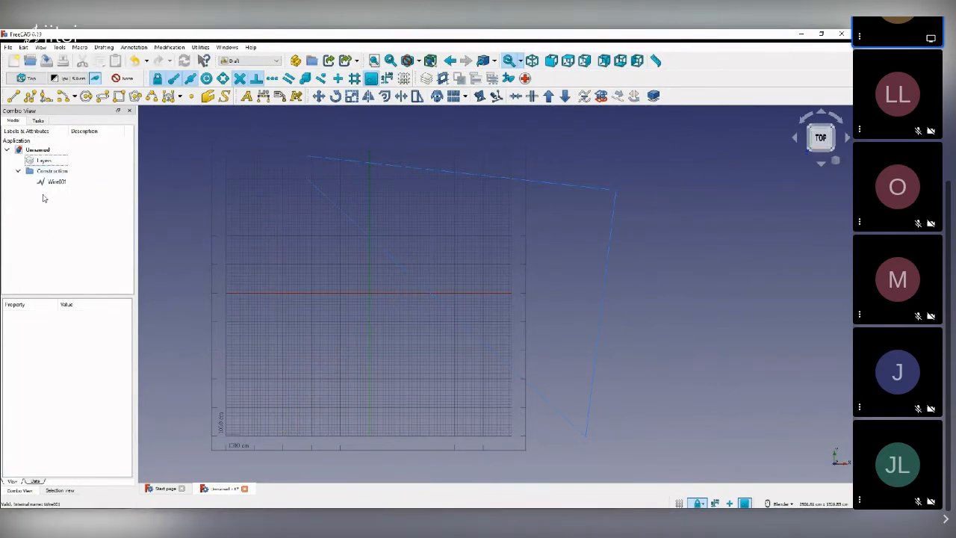
- Draw a filled rectangle as construction geometry, overlapping the grid from beyond its negative X edge almost to the Y axis
click(56, 182)
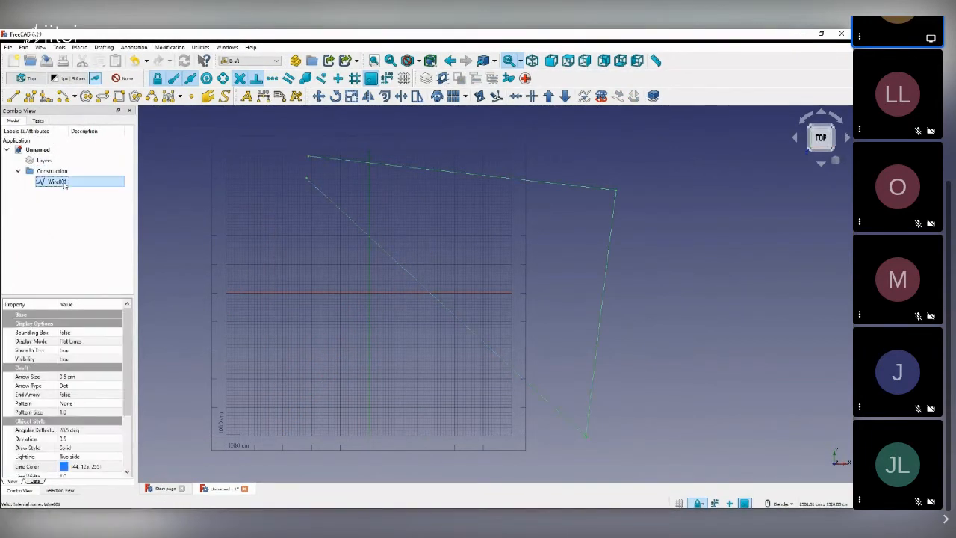
click(270, 245)
key(r)
key(e)
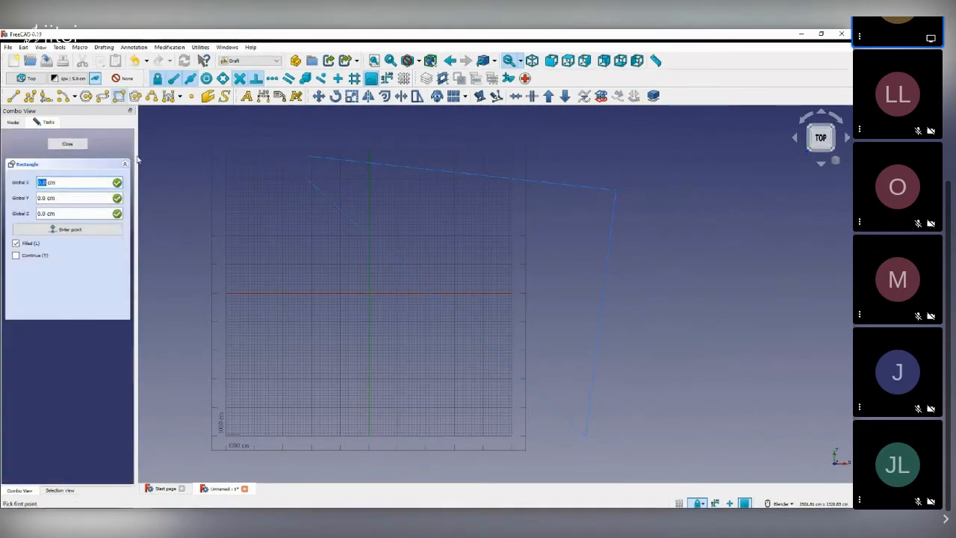
click(197, 220)
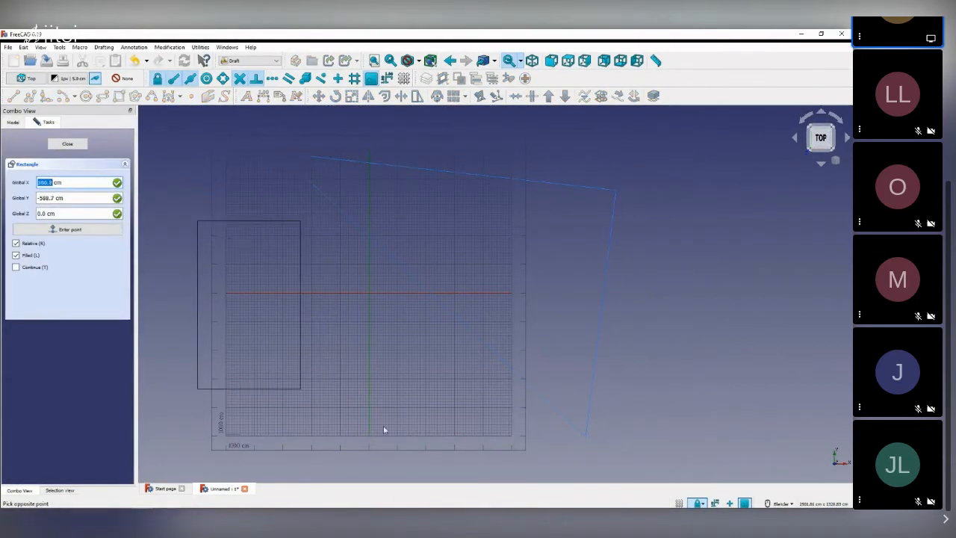
click(356, 404)
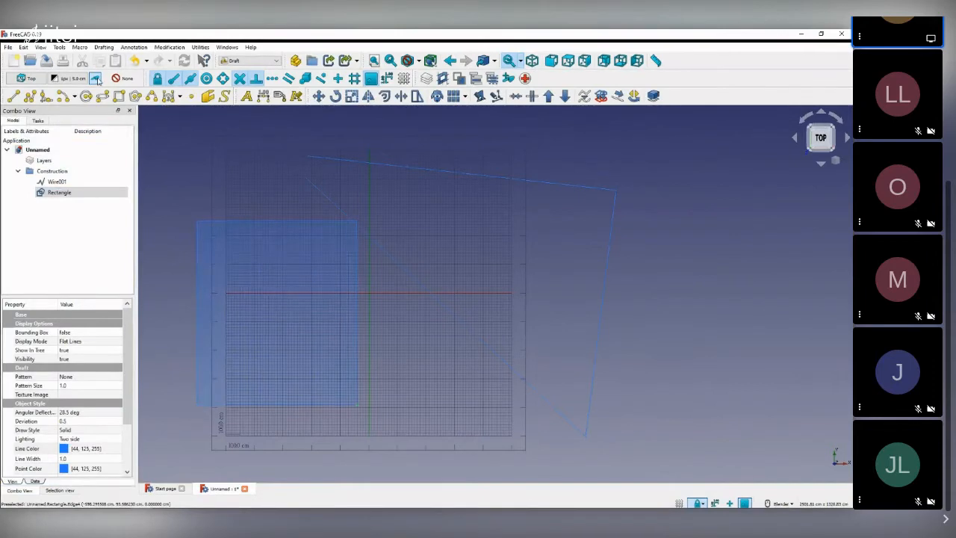
click(97, 80)
click(171, 230)
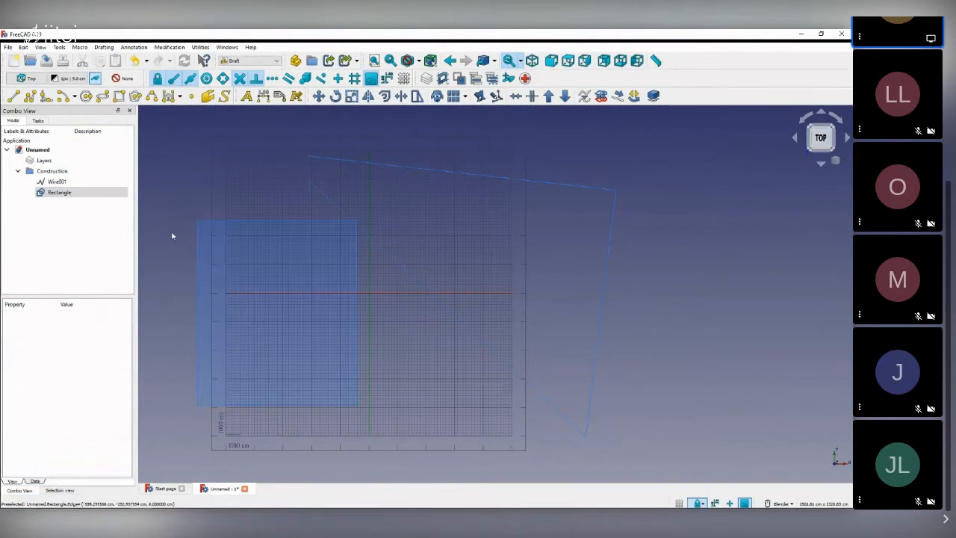
middle_drag(398, 383, 462, 372)
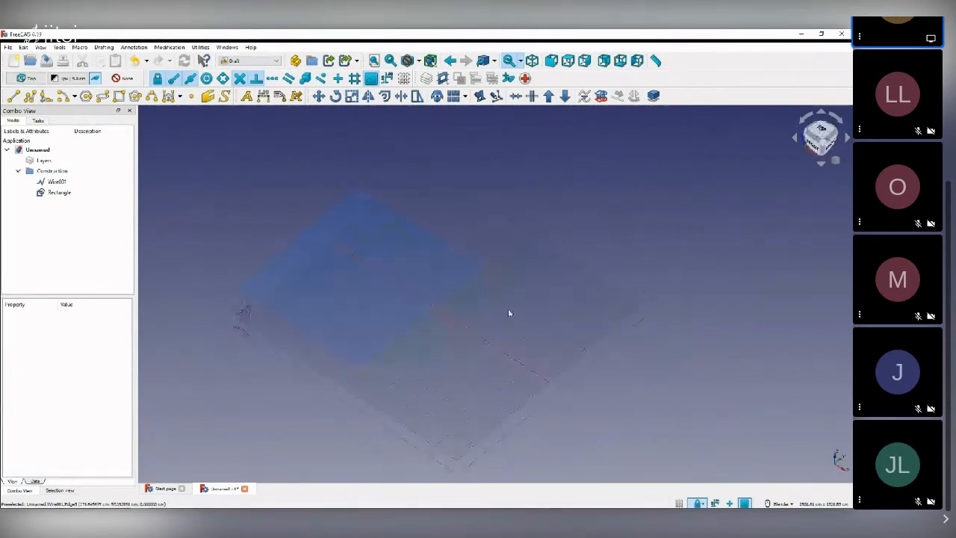
- Examine the construction wire and filled rectangle from the top and from several tilted angles
middle_drag(510, 314, 473, 280)
scroll(397, 399, up, 4)
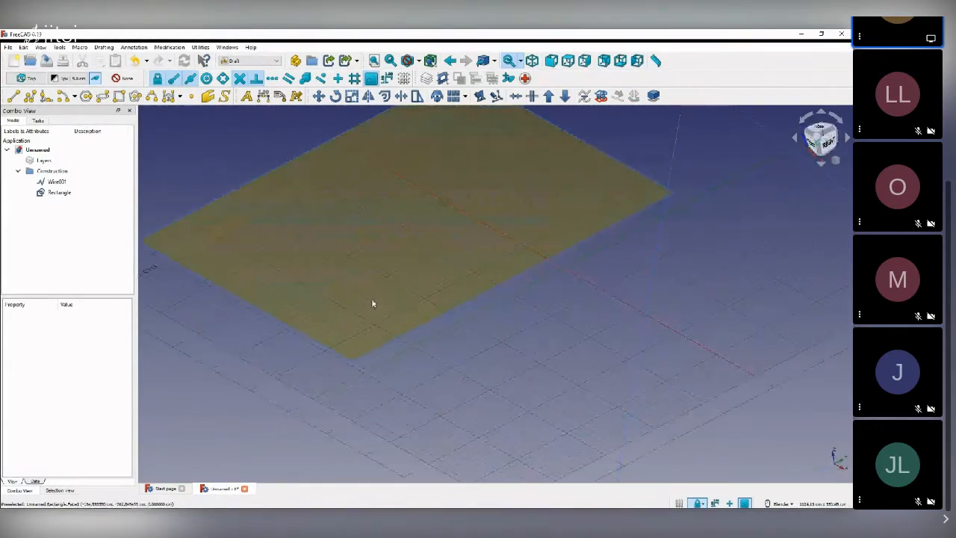
scroll(373, 304, down, 5)
middle_drag(205, 341, 224, 303)
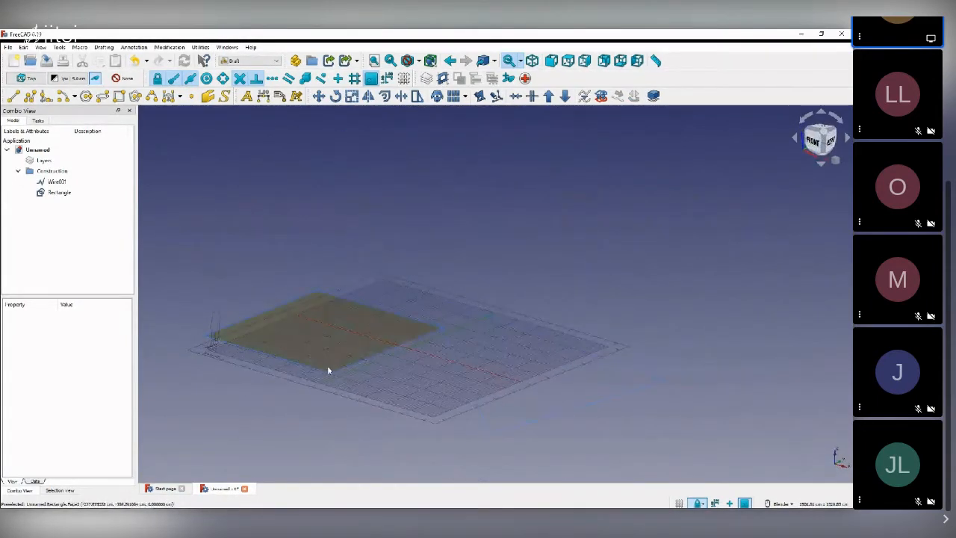
scroll(336, 369, up, 4)
scroll(356, 360, down, 6)
mouse_move(469, 399)
middle_down()
mouse_move(437, 377)
mouse_move(450, 397)
middle_up()
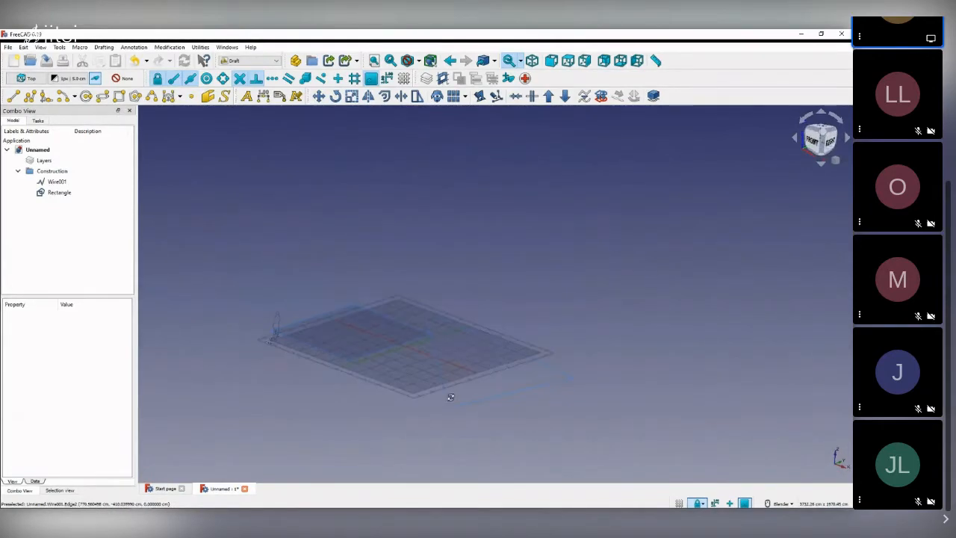
middle_drag(265, 372, 436, 373)
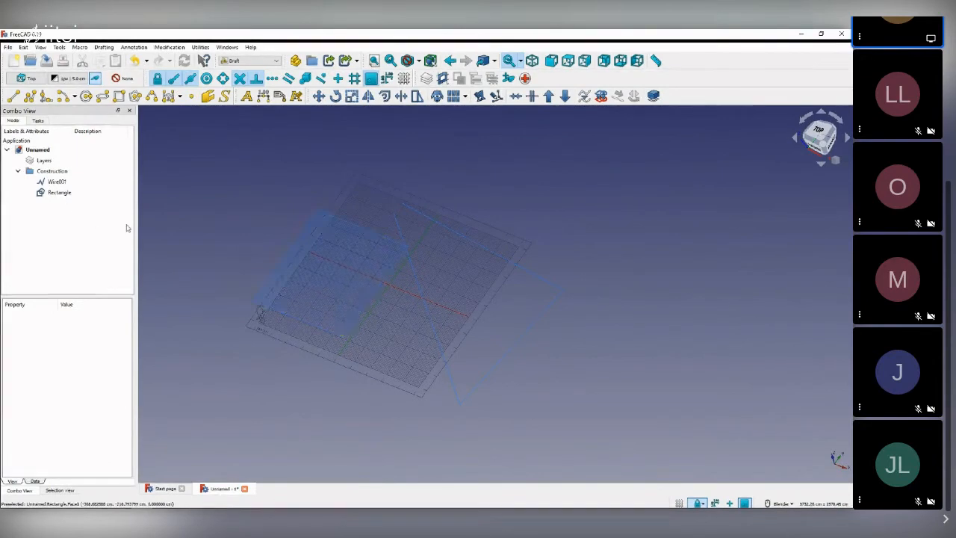
middle_drag(375, 289, 218, 131)
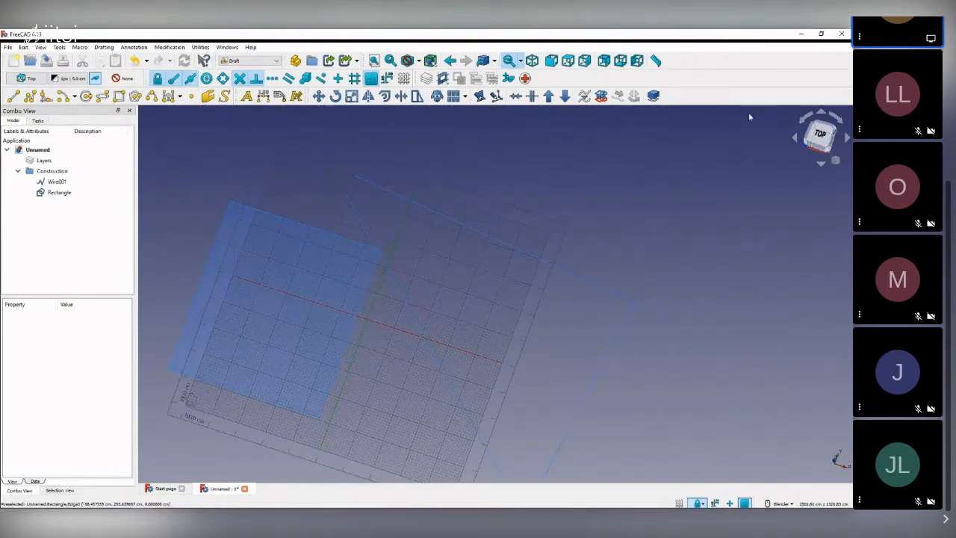
click(820, 135)
scroll(450, 193, down, 4)
scroll(405, 252, up, 4)
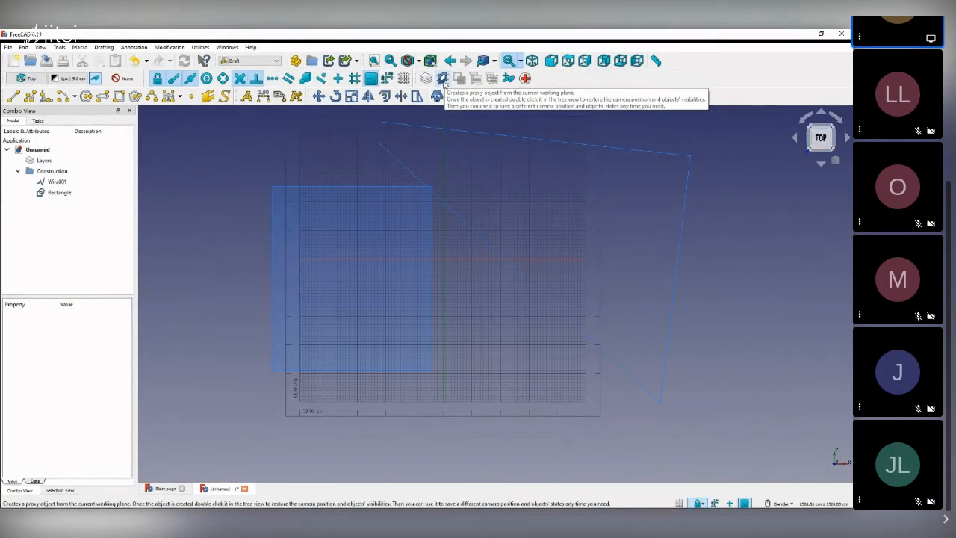
click(31, 78)
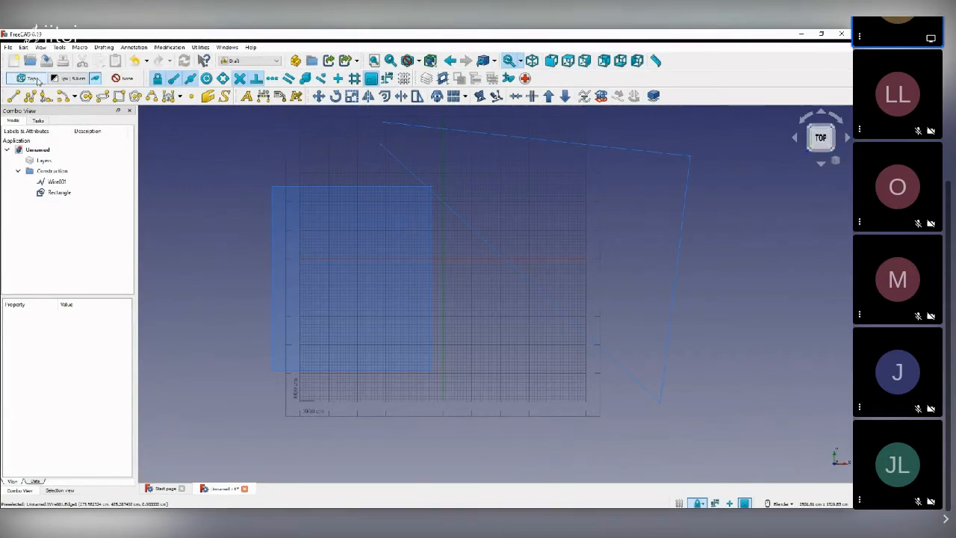
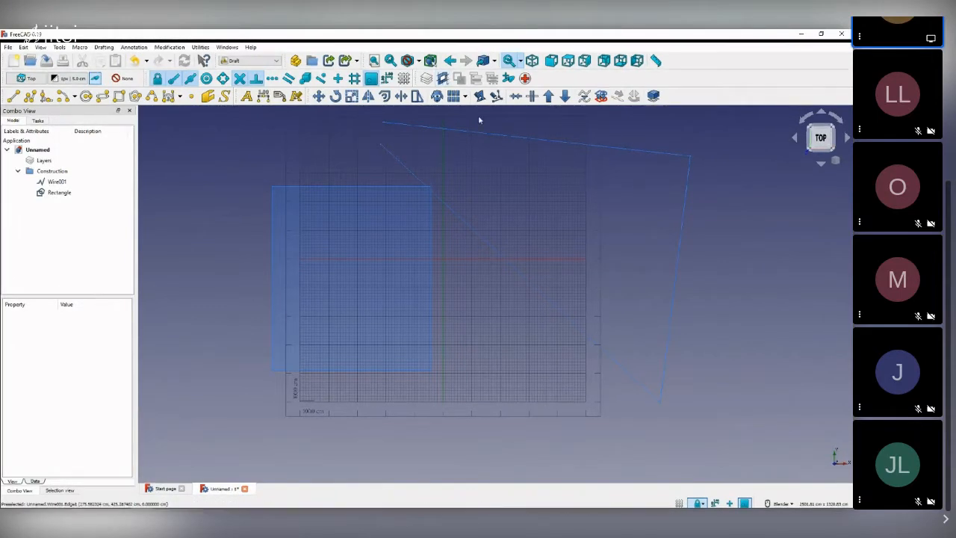
scroll(437, 279, down, 5)
middle_drag(389, 257, 172, 215)
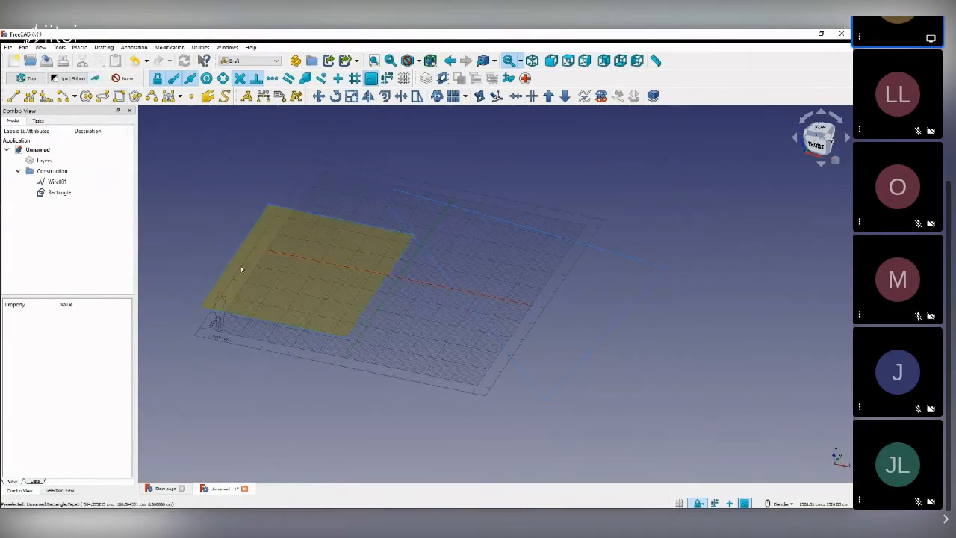
- Delete the Construction group together with its wire and rectangle
key(2)
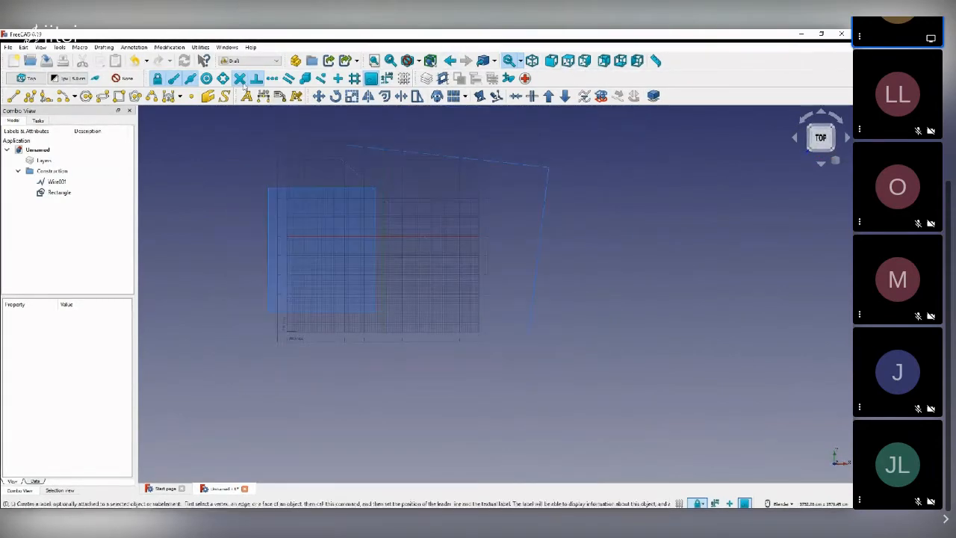
click(61, 171)
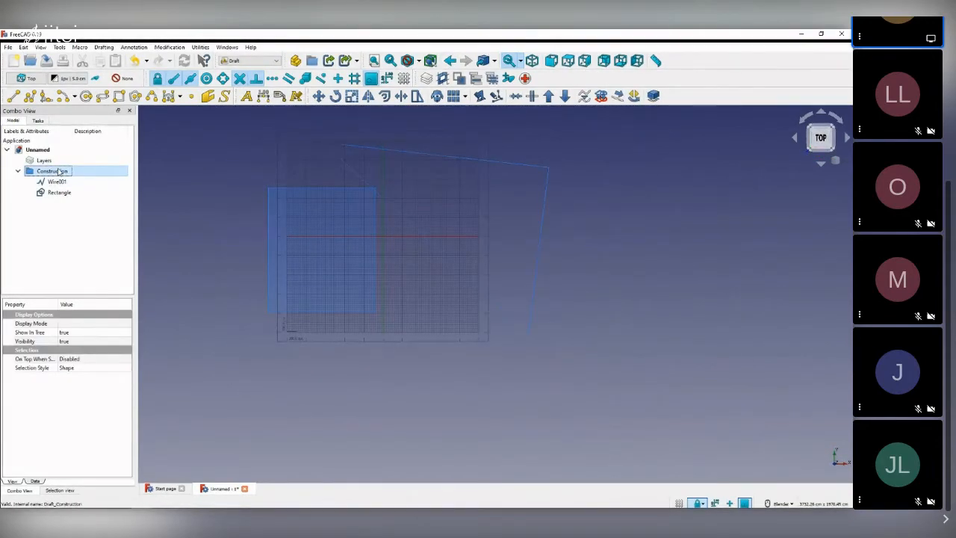
key(Delete)
click(441, 286)
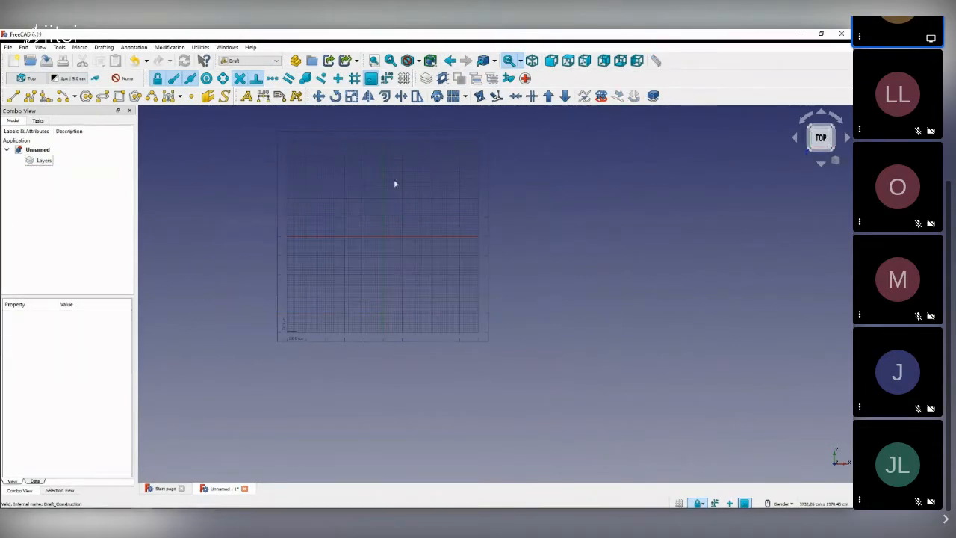
- Draw a regular filled rectangle across the X axis, from just beyond the grid's negative X edge almost to the Y axis
click(120, 96)
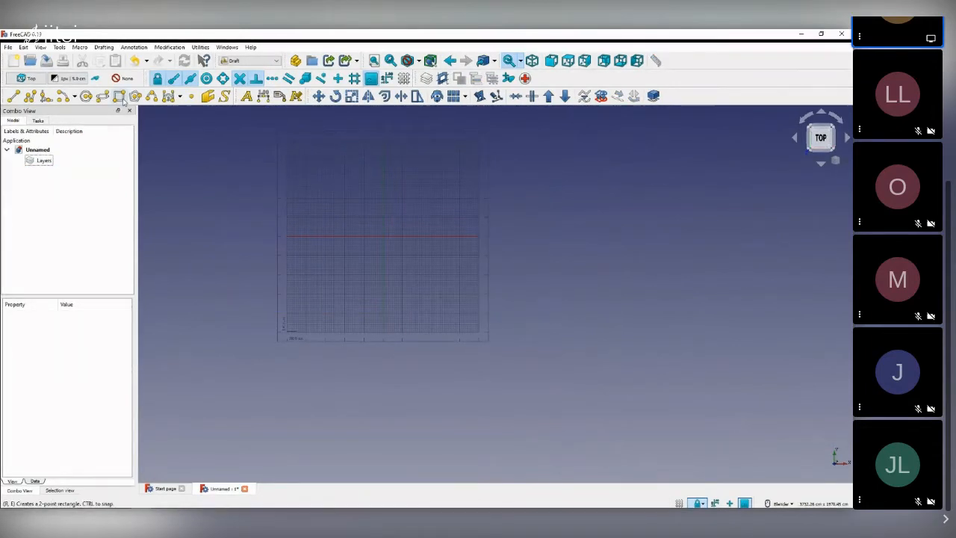
click(383, 237)
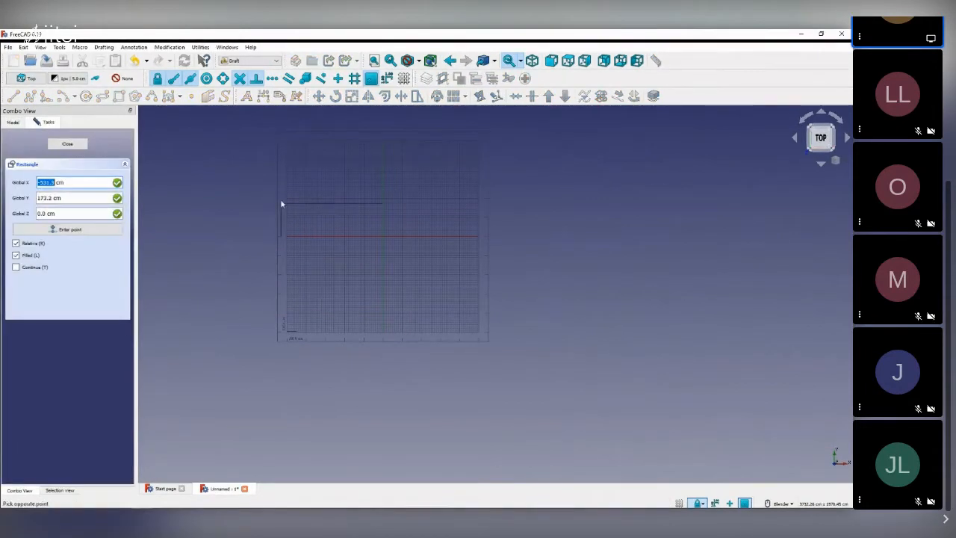
click(372, 299)
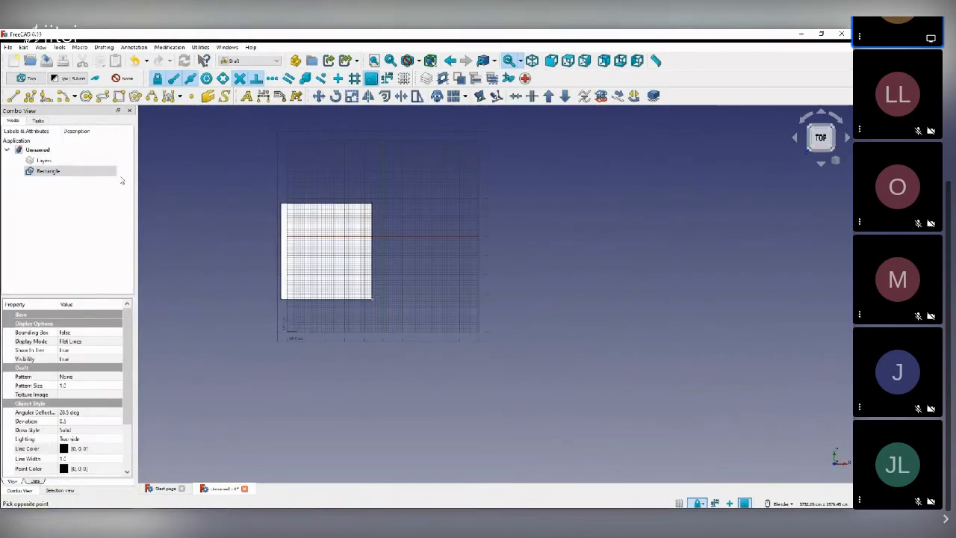
middle_drag(333, 287, 340, 247)
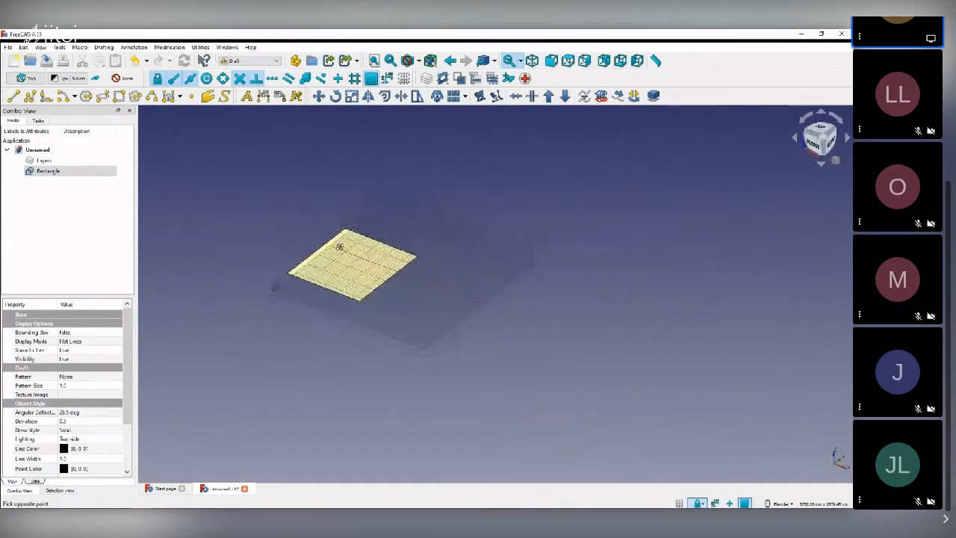
scroll(340, 254, up, 6)
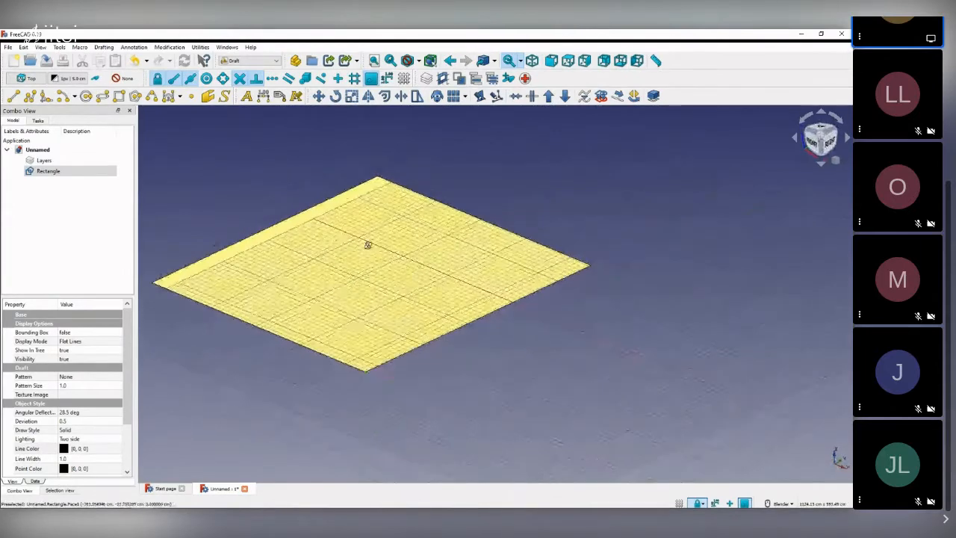
- Try to extrude the rectangle's face with the Trimex tool
click(431, 269)
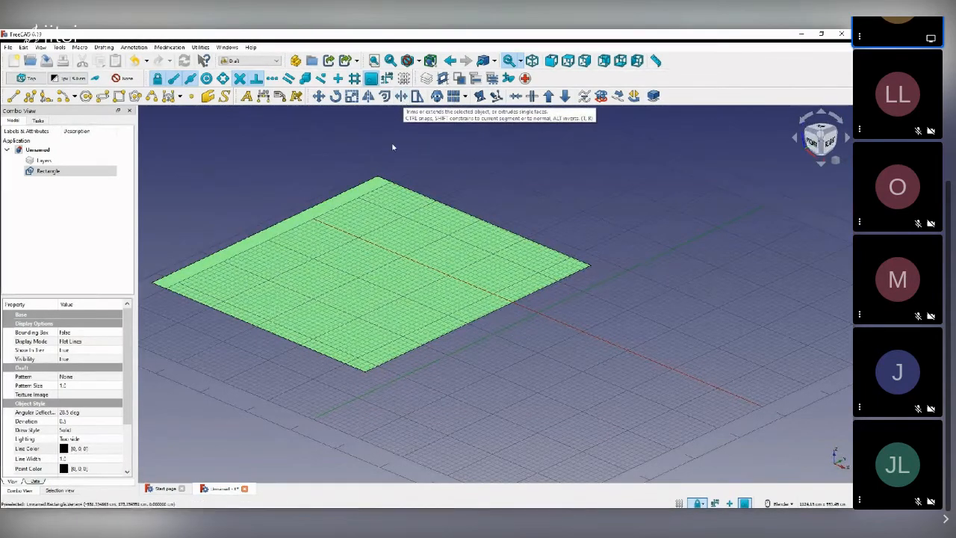
shift+middle_drag(387, 177, 399, 199)
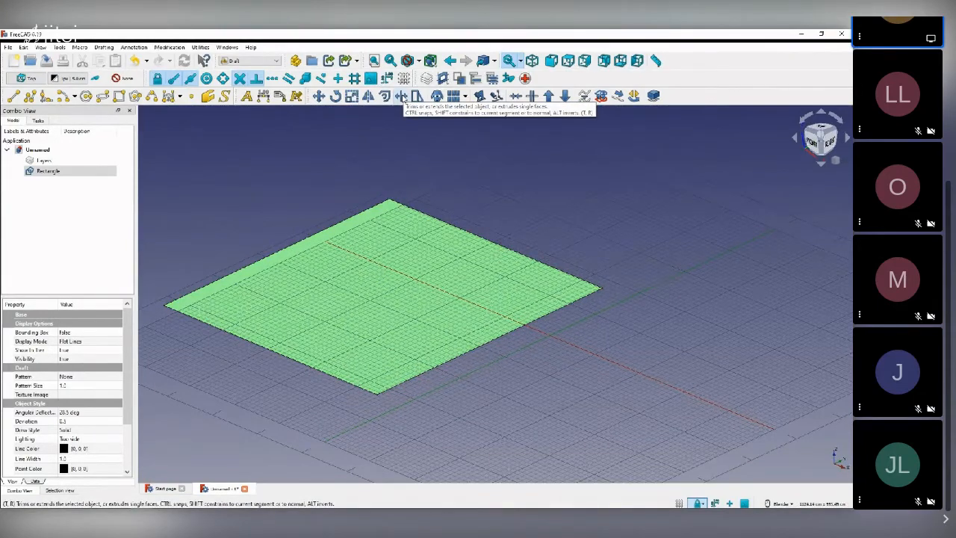
click(401, 97)
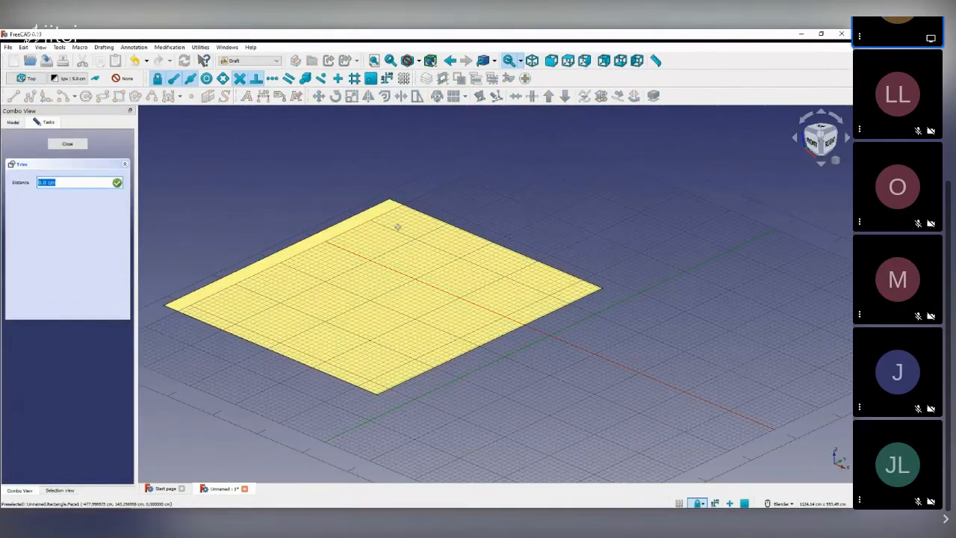
scroll(395, 217, down, 2)
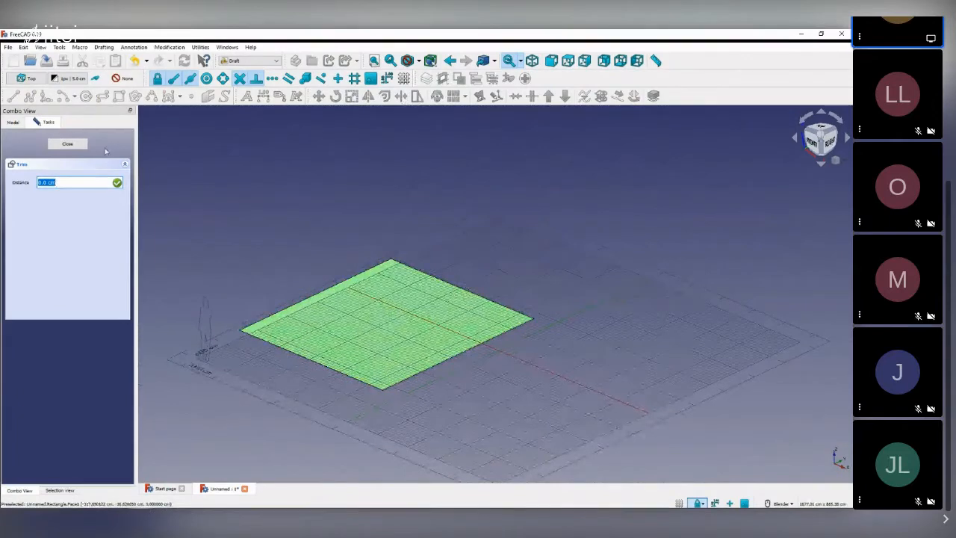
key(Escape)
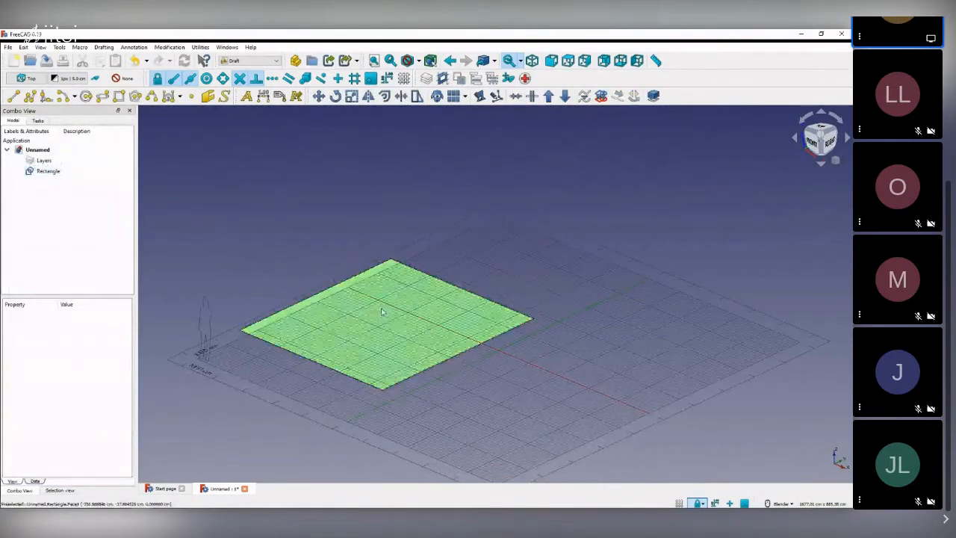
click(382, 312)
click(401, 96)
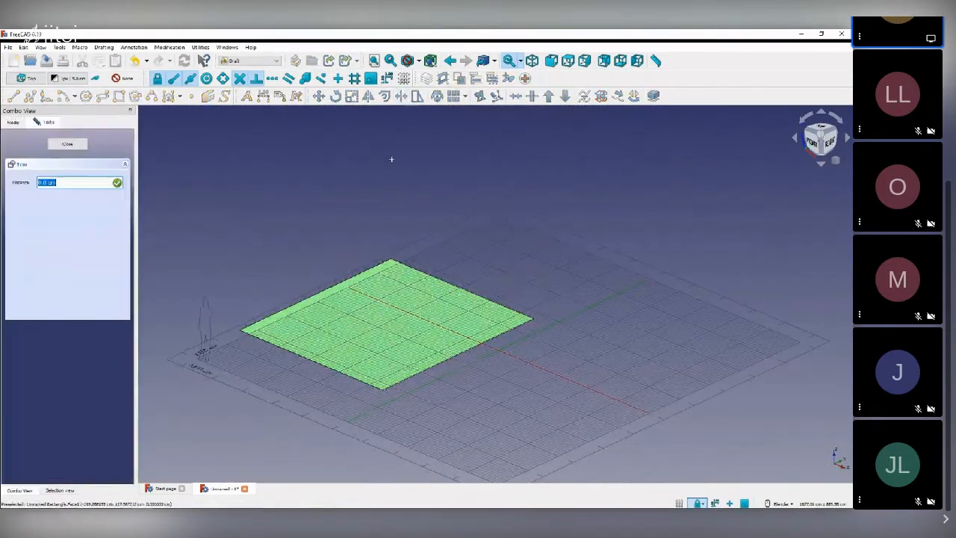
key(Escape)
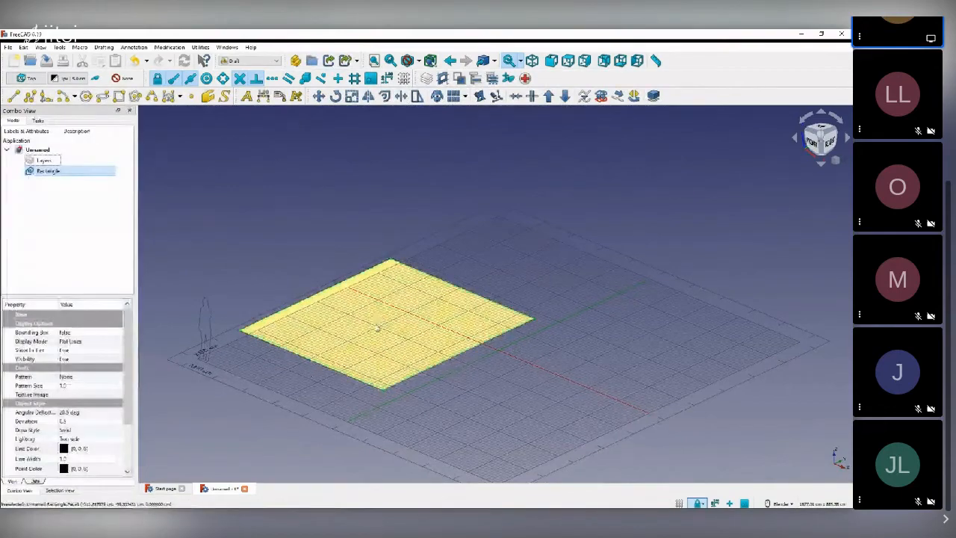
- Reselect the rectangle in a different view orientation and retry extruding its face with Trimex
scroll(460, 387, down, 2)
middle_drag(459, 387, 512, 371)
middle_drag(451, 275, 463, 282)
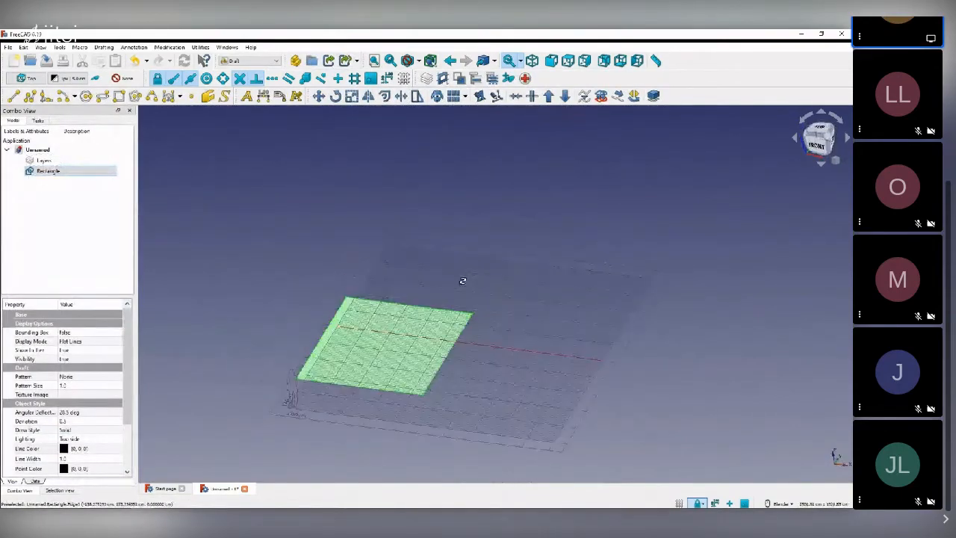
middle_drag(280, 326, 233, 290)
middle_drag(416, 435, 371, 419)
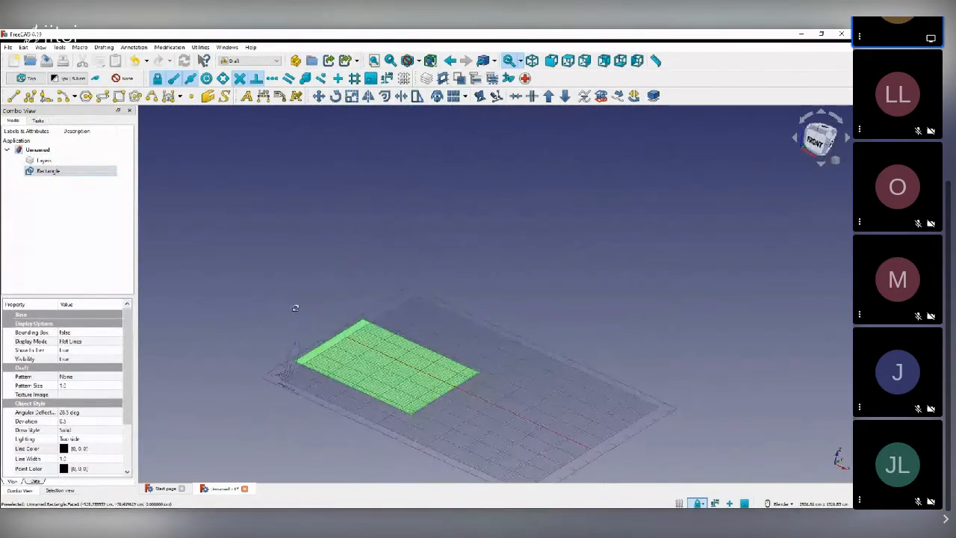
middle_drag(297, 306, 278, 334)
click(174, 275)
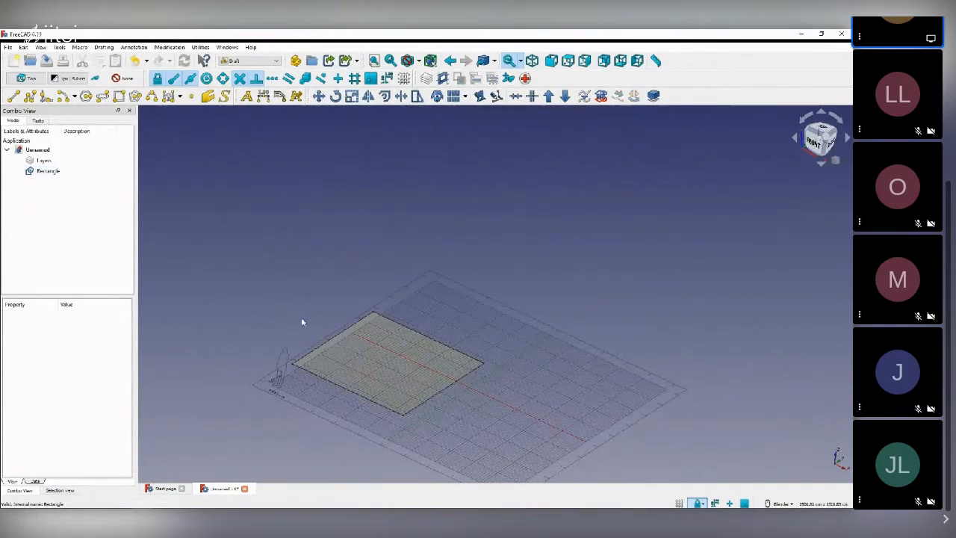
click(381, 362)
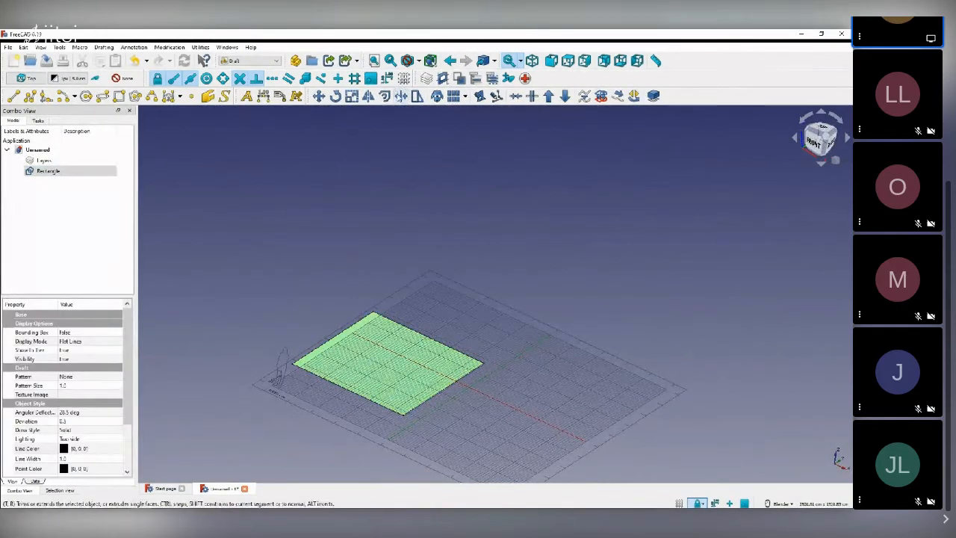
click(401, 96)
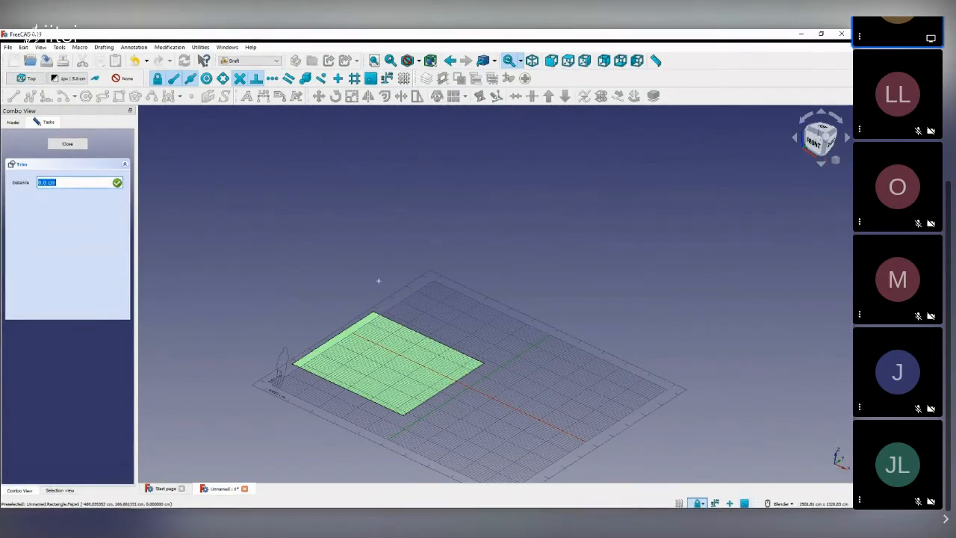
scroll(382, 333, down, 2)
scroll(411, 359, up, 2)
scroll(387, 351, up, 2)
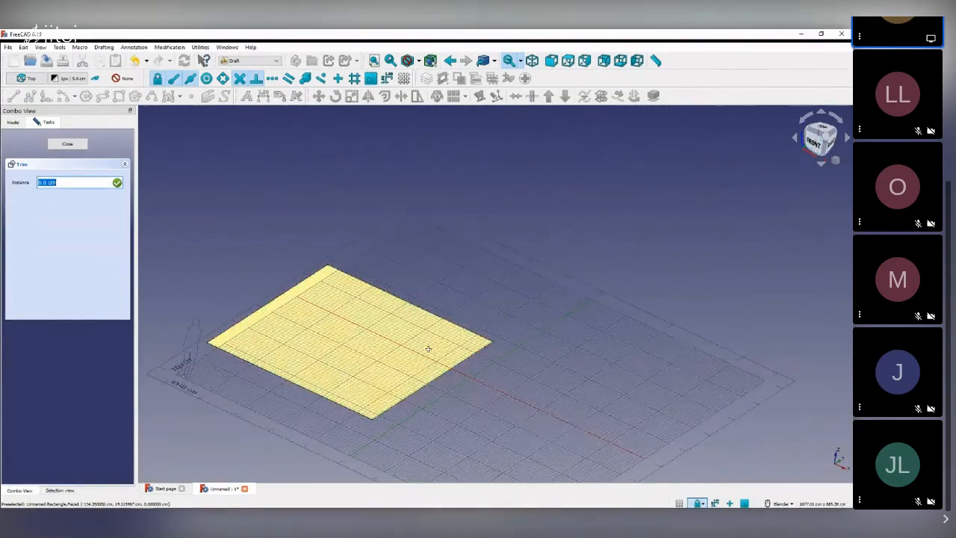
key(Escape)
- Align the working plane to the rectangle's face, then deselect the rectangle
middle_drag(514, 401, 487, 378)
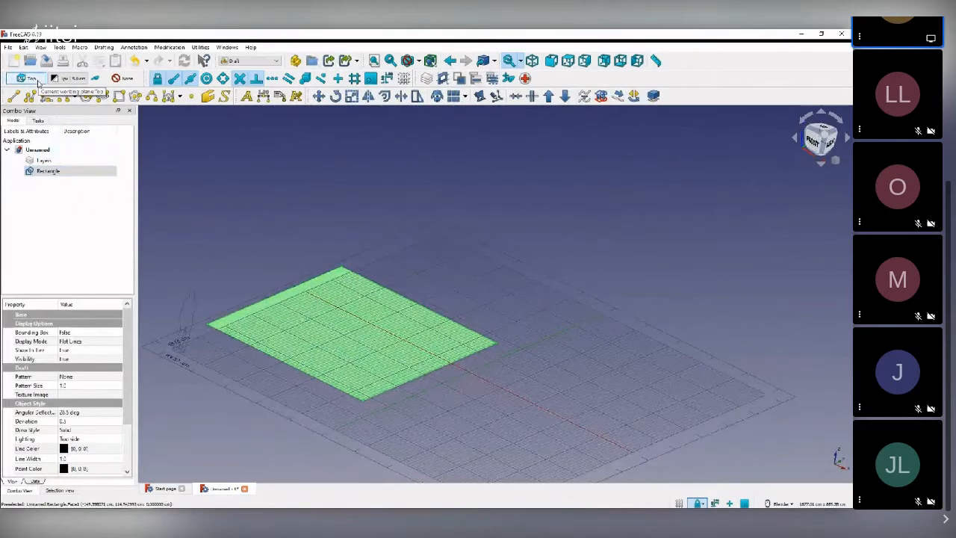
click(32, 79)
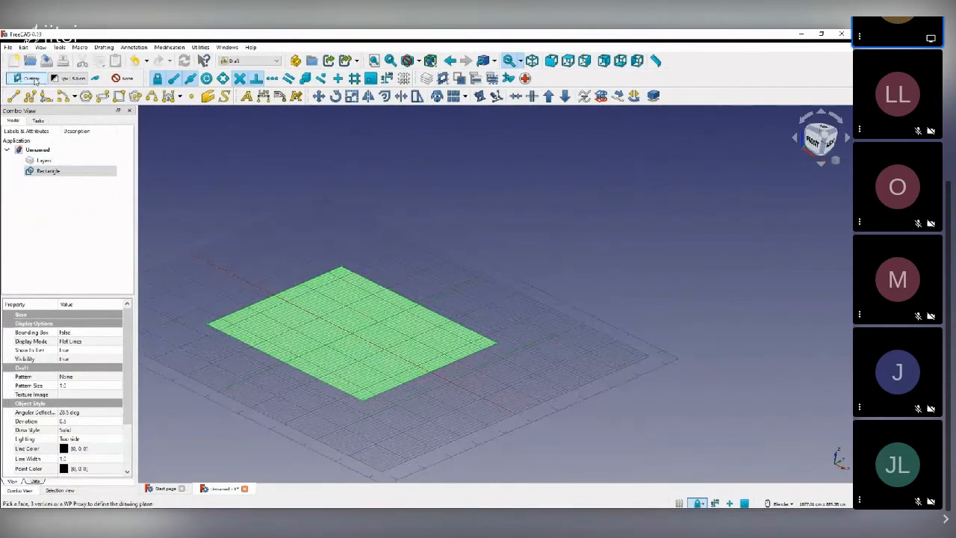
click(262, 181)
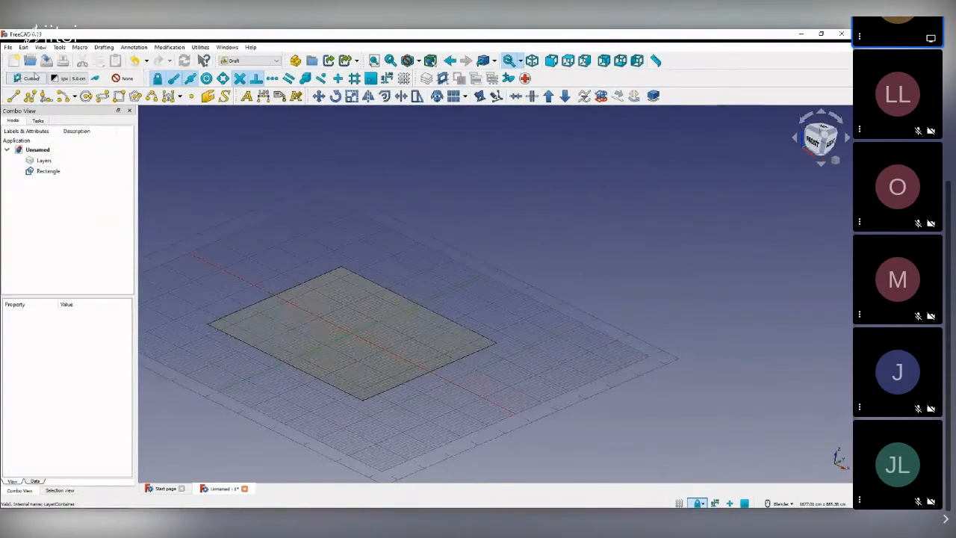
- Set the working plane to Automatic
click(32, 79)
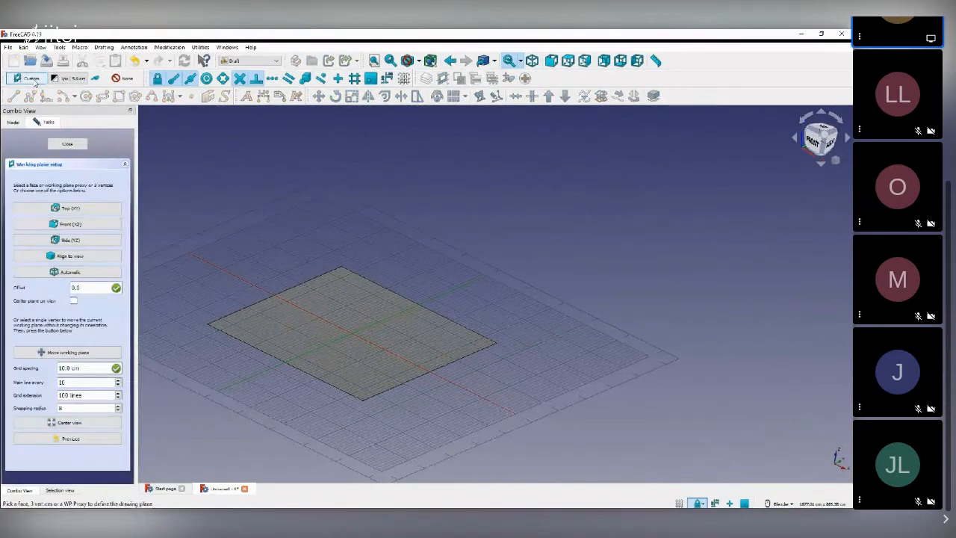
click(82, 273)
middle_drag(635, 276, 628, 269)
middle_drag(447, 379, 385, 423)
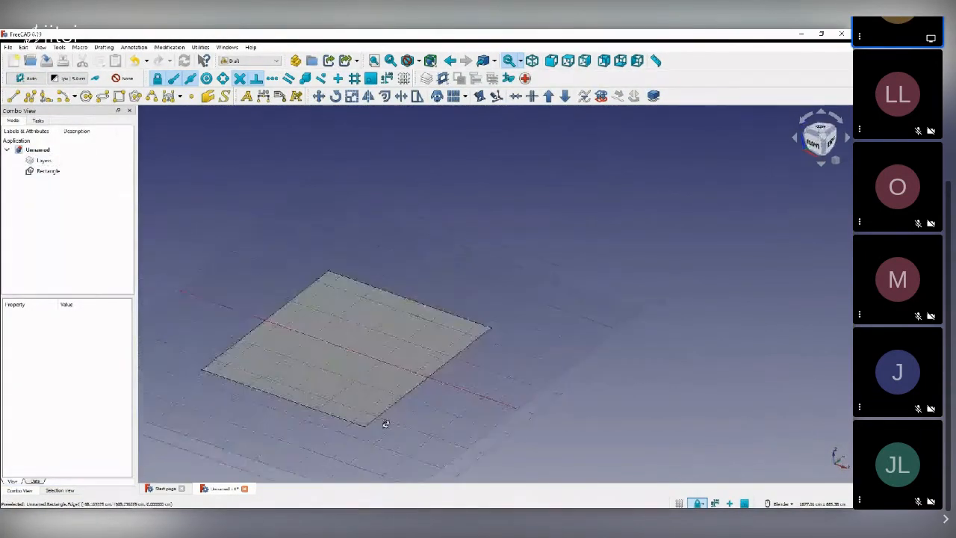
- Extrude the rectangle's face upward by about 415 cm with the Trimex tool to make a box
click(351, 346)
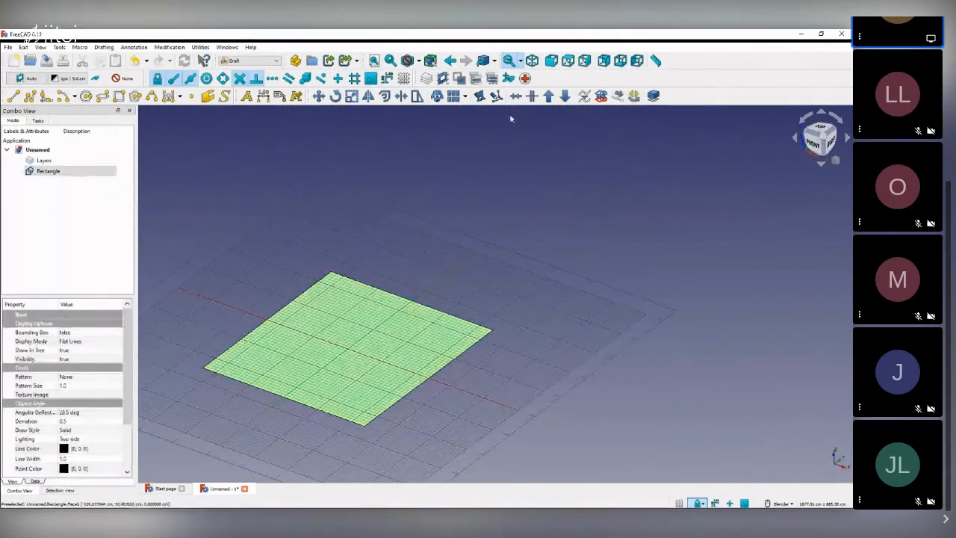
click(401, 97)
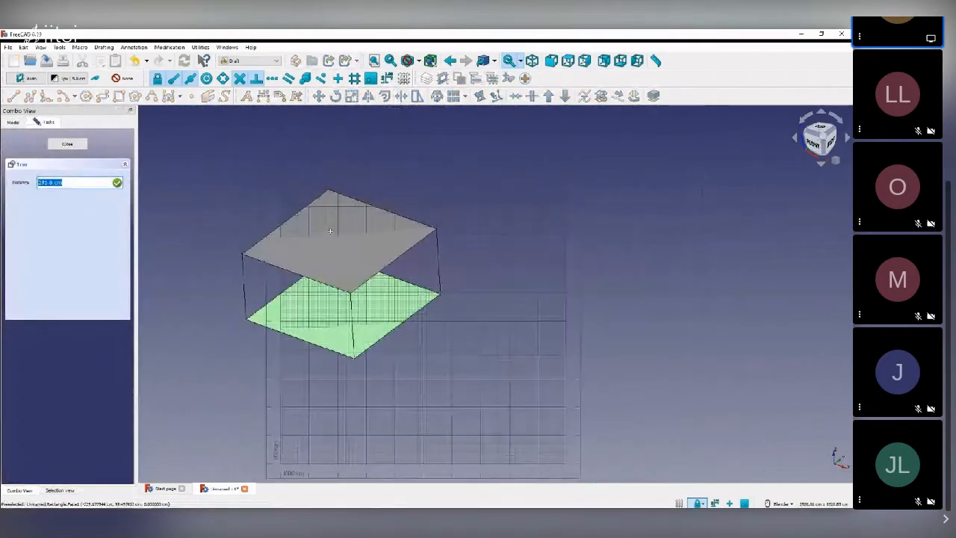
scroll(330, 231, up, 2)
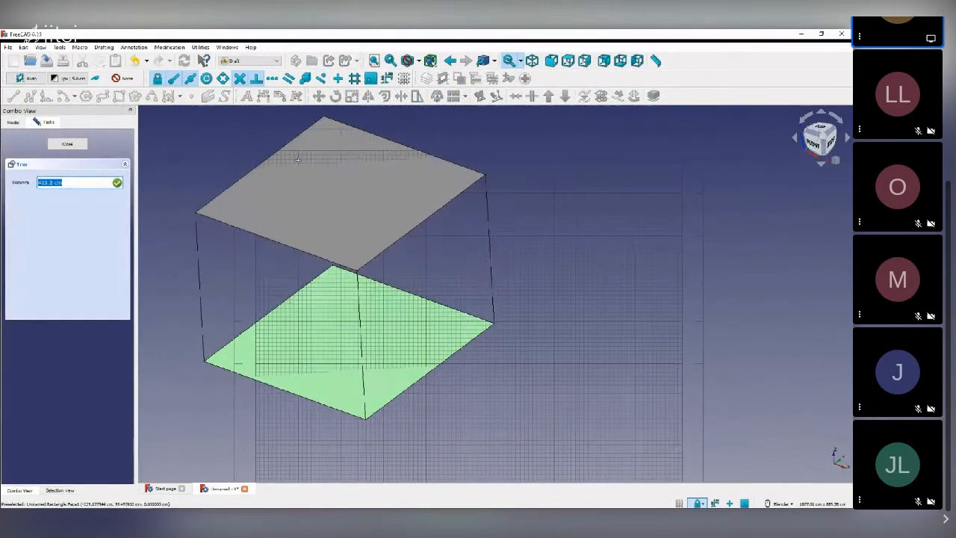
click(298, 159)
middle_drag(286, 218, 466, 267)
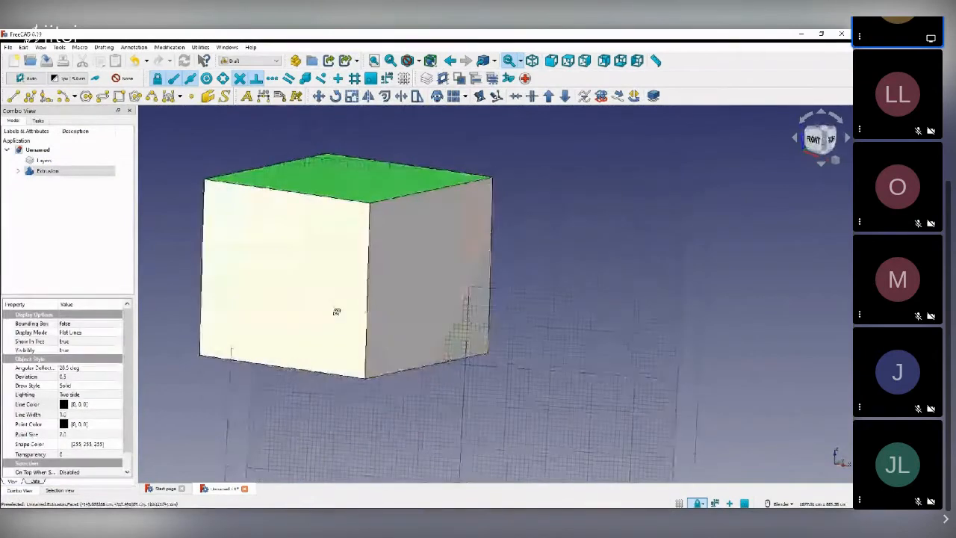
middle_drag(336, 311, 657, 232)
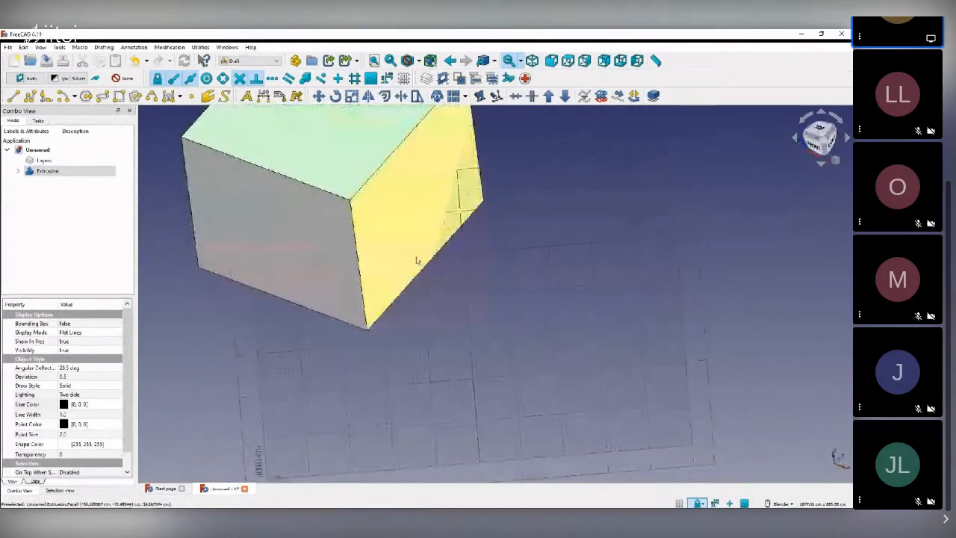
middle_drag(417, 260, 459, 184)
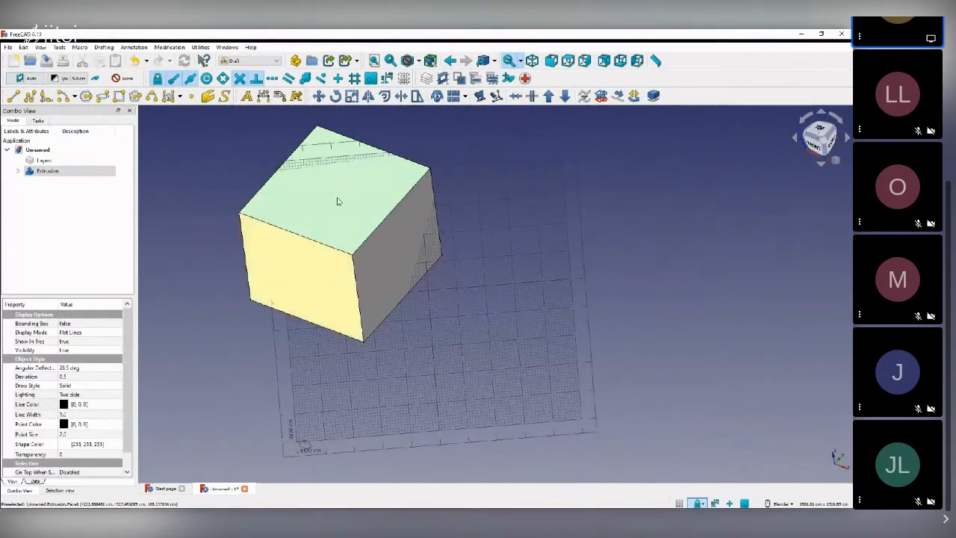
- Align the working plane to the box's upper face, then set it to Top (XY)
click(29, 78)
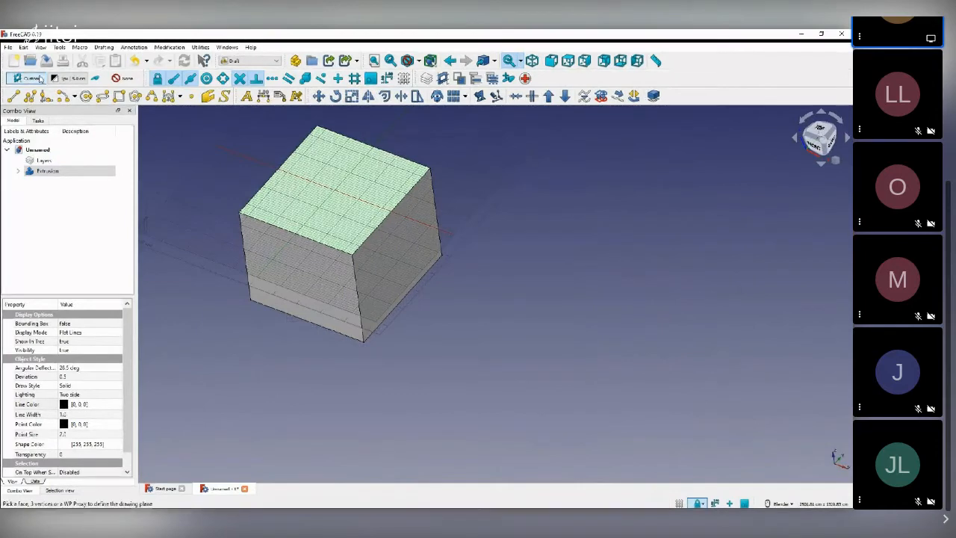
click(39, 78)
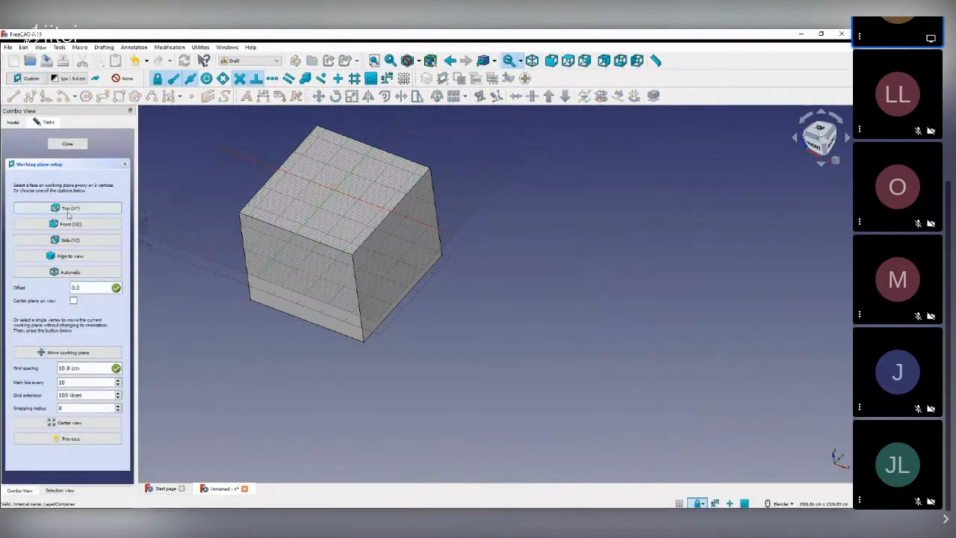
click(72, 209)
scroll(475, 289, down, 4)
scroll(448, 314, up, 2)
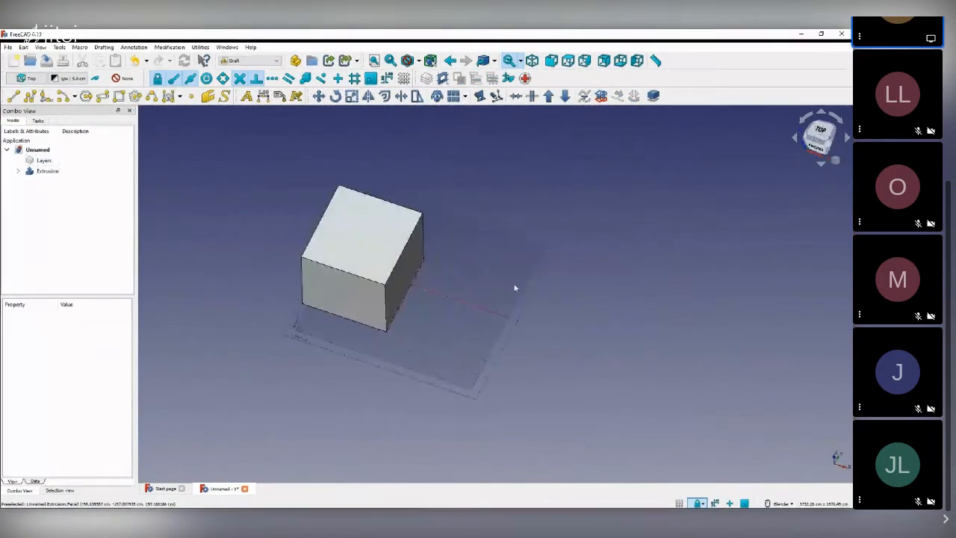
- From the top view, draw a closed, filled irregular polyline beside the box, with a notch in its lower edge
click(820, 132)
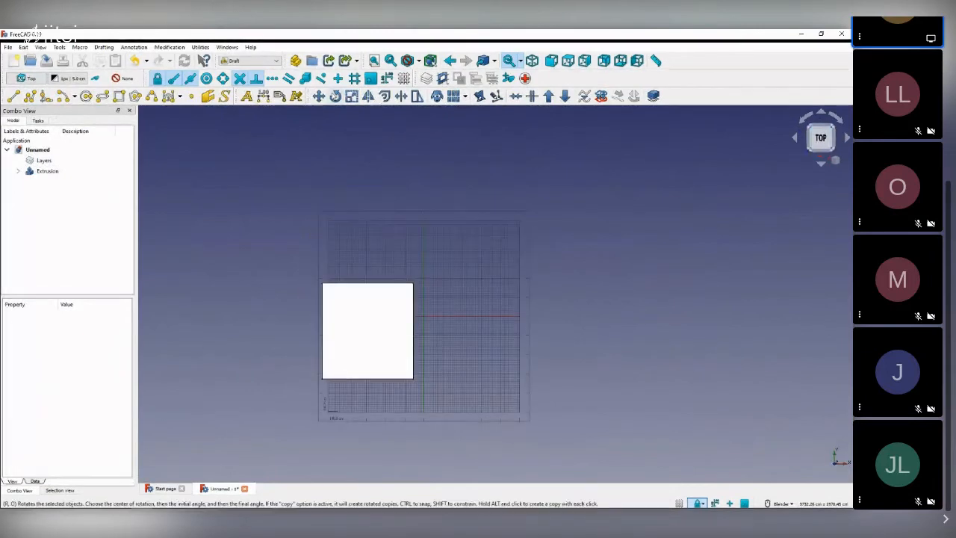
click(30, 96)
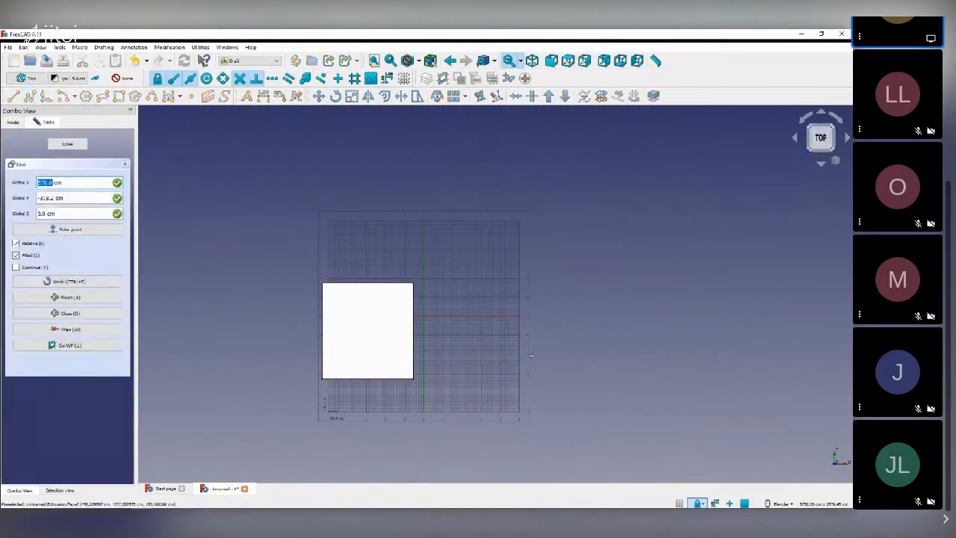
click(574, 377)
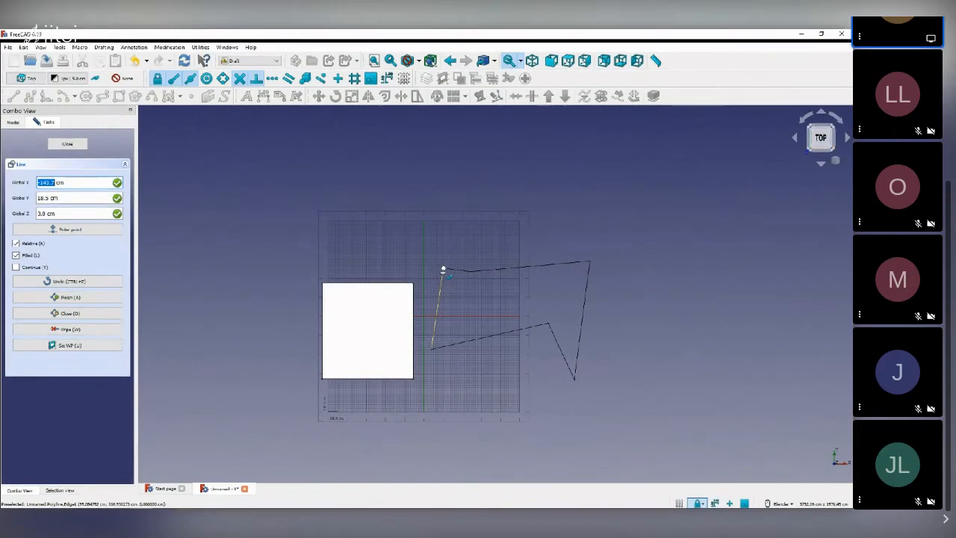
click(443, 274)
middle_drag(470, 357, 455, 273)
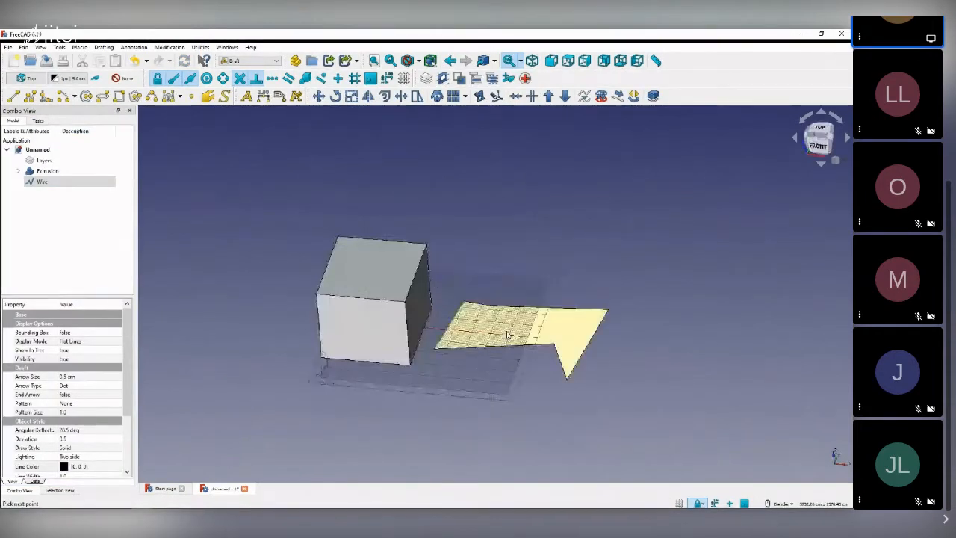
scroll(536, 331, up, 6)
scroll(501, 302, down, 5)
middle_drag(485, 380, 431, 371)
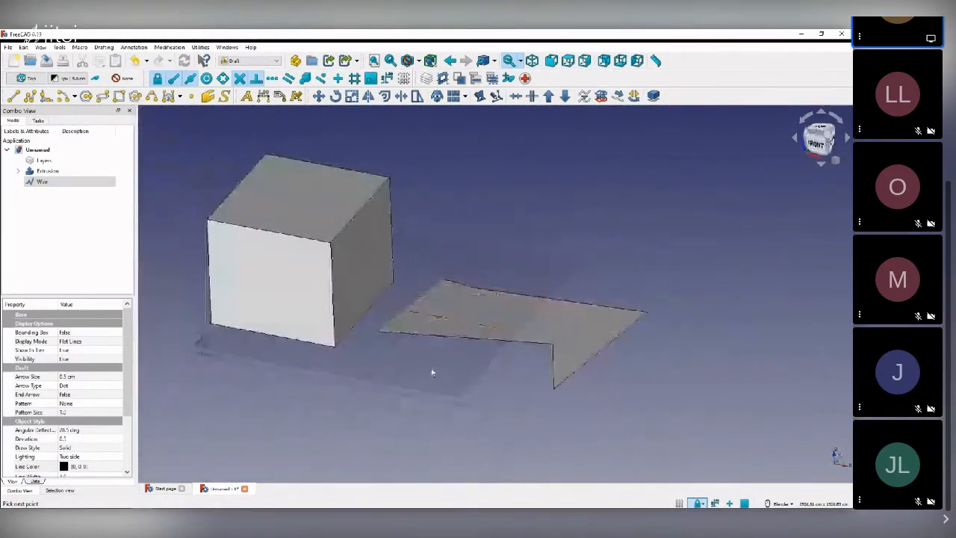
- Align the working plane to the polyline's face, then set the working plane to Automatic
click(593, 329)
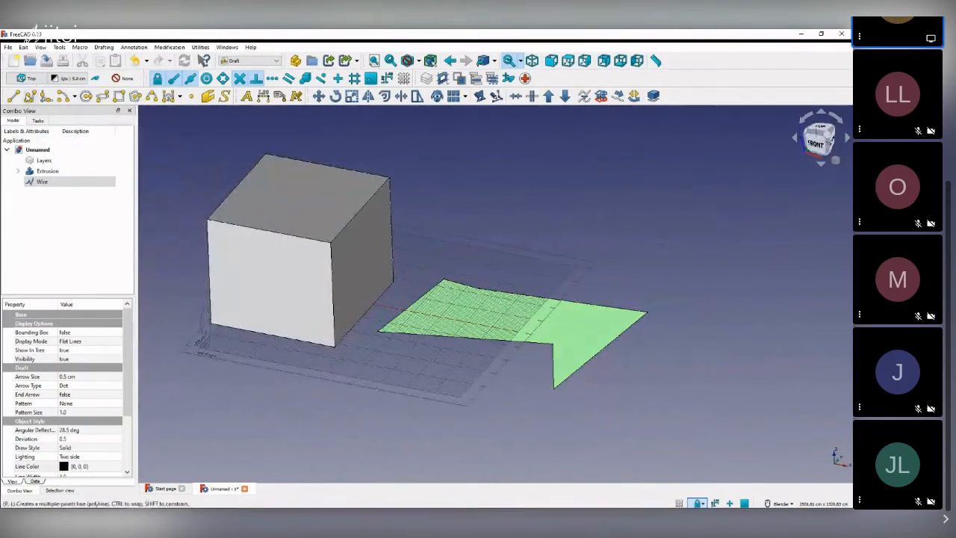
click(30, 79)
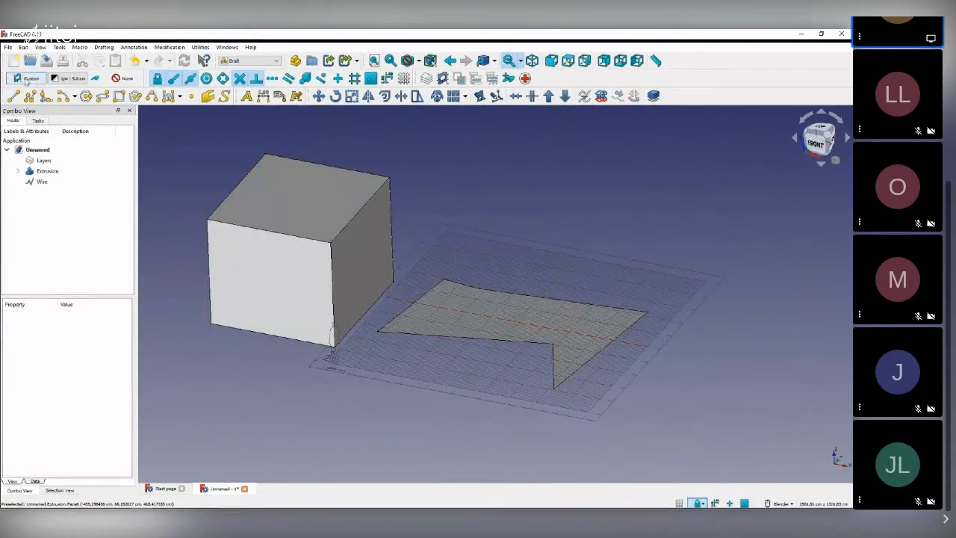
click(22, 79)
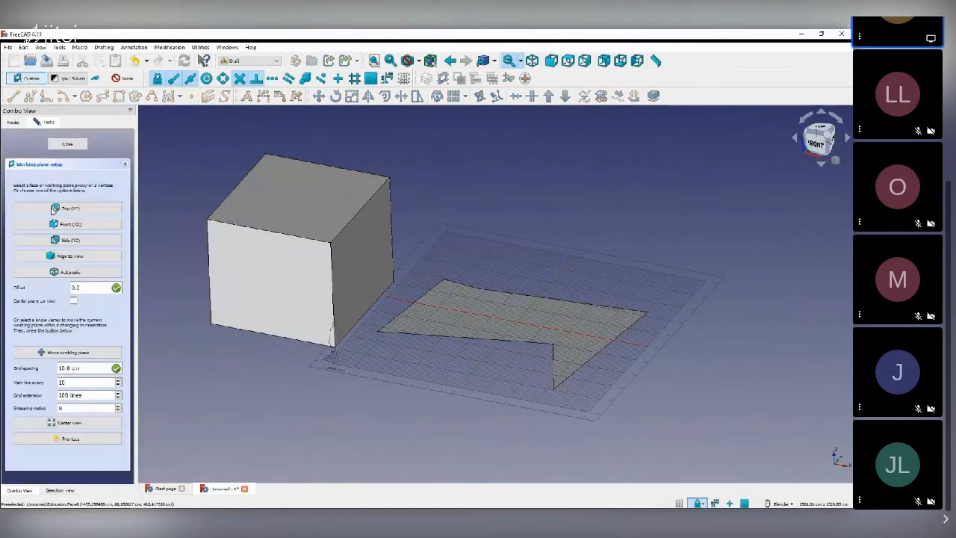
click(67, 271)
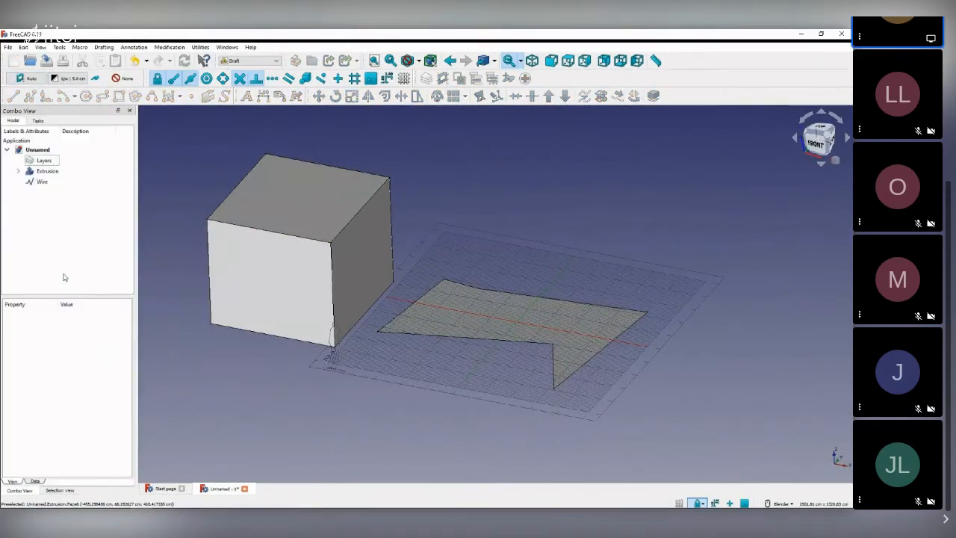
- Extrude the closed polyline's face upward by about 192 cm with the Trimex tool
click(531, 326)
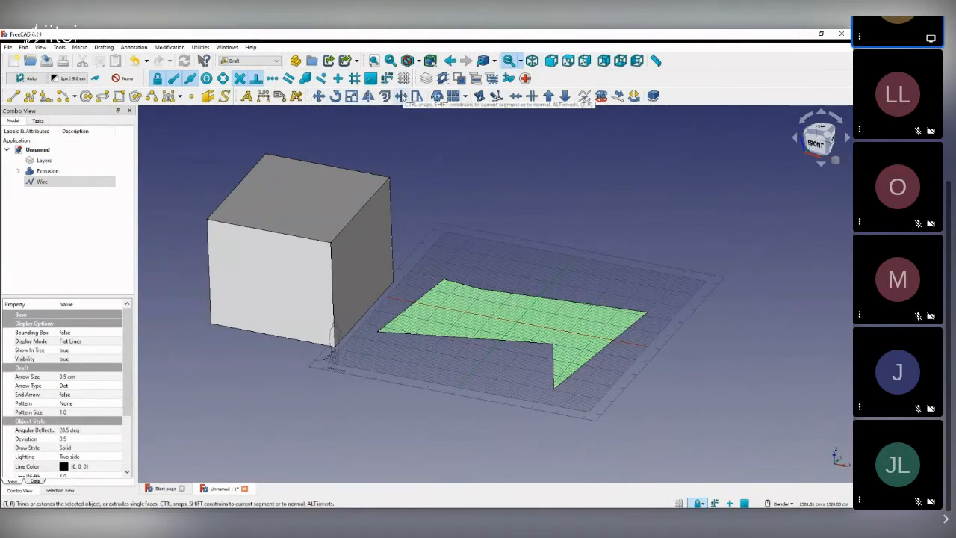
click(401, 96)
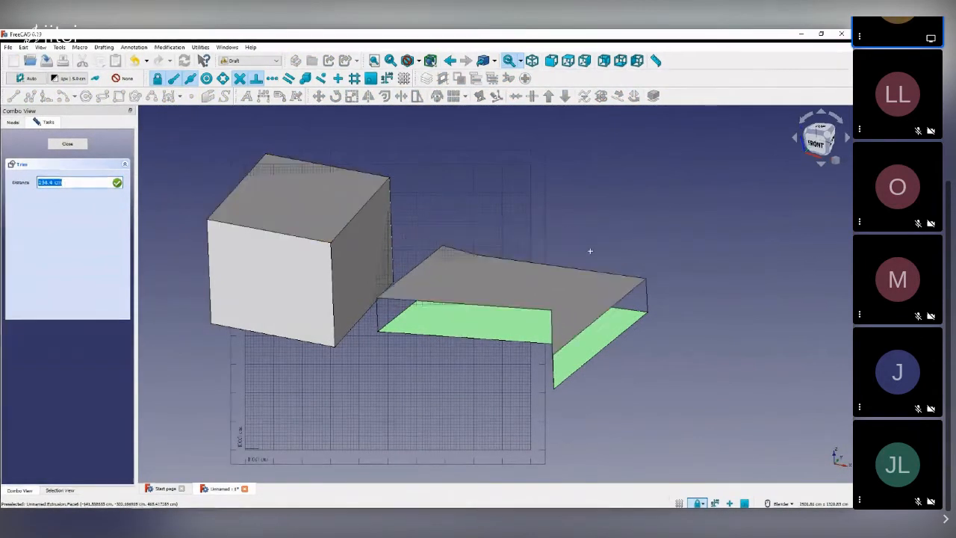
click(636, 235)
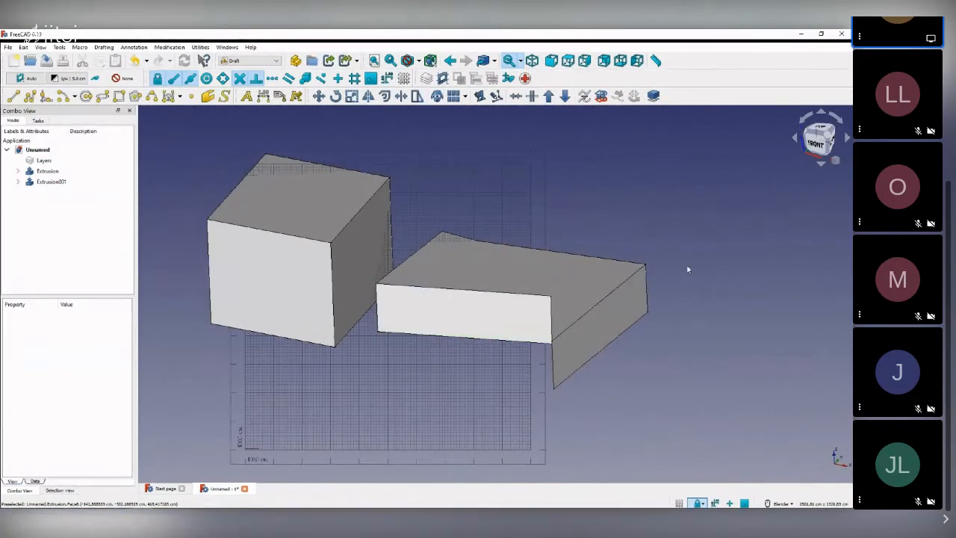
middle_drag(687, 269, 446, 250)
scroll(433, 229, up, 3)
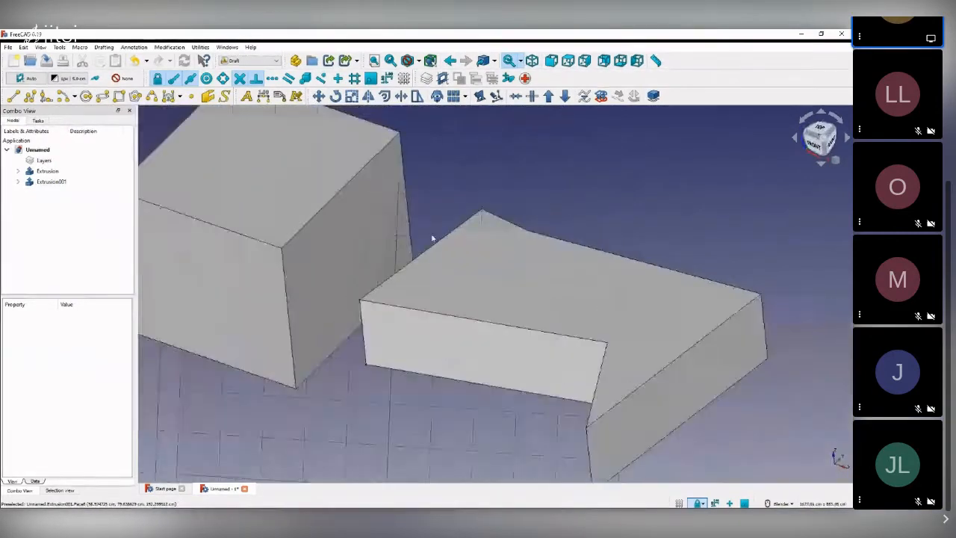
scroll(529, 271, down, 4)
middle_drag(530, 271, 486, 218)
scroll(475, 209, up, 2)
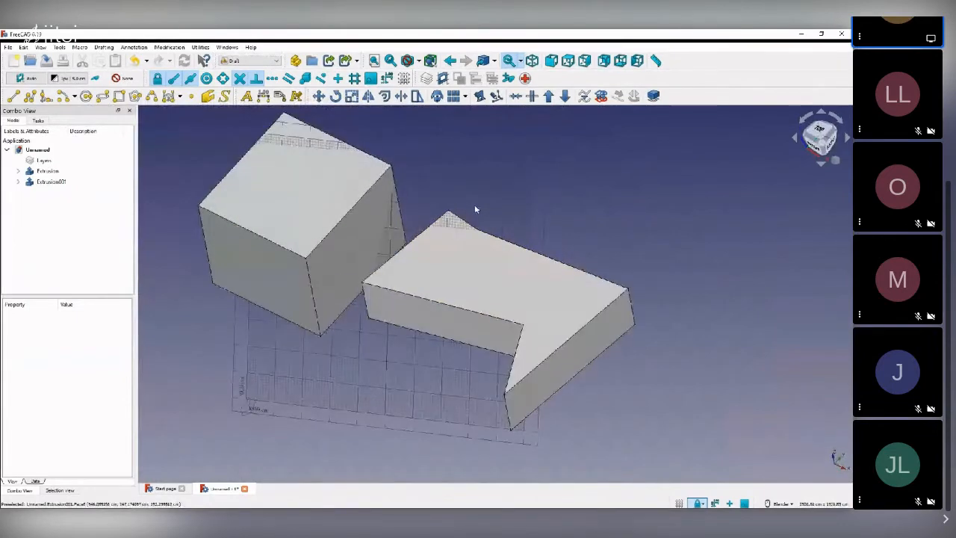
- Set the working plane back to Top (XY) and view both solids from the right side
click(27, 78)
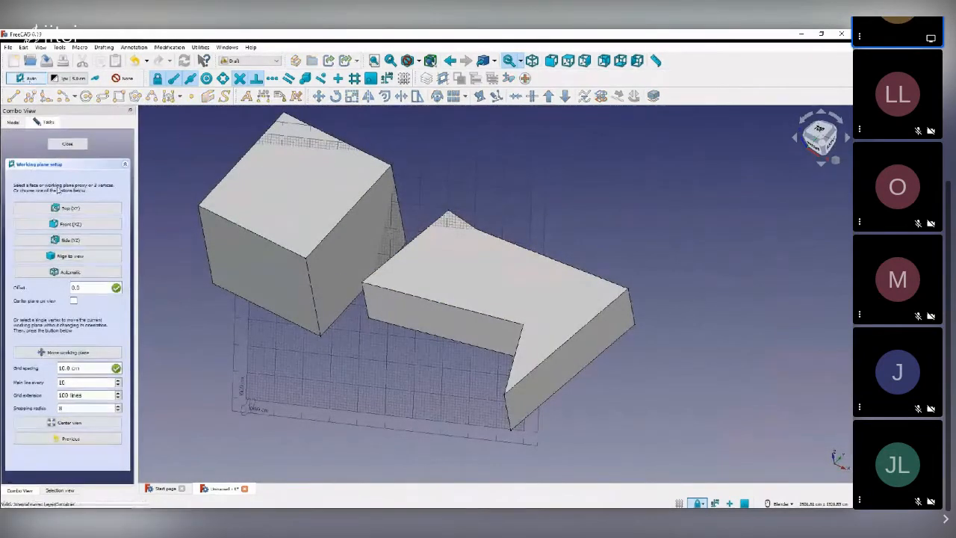
click(83, 209)
scroll(425, 256, down, 6)
middle_drag(376, 279, 472, 212)
mouse_move(402, 238)
middle_down()
mouse_move(422, 224)
mouse_move(489, 234)
mouse_move(431, 230)
mouse_move(410, 243)
middle_up()
scroll(465, 254, up, 6)
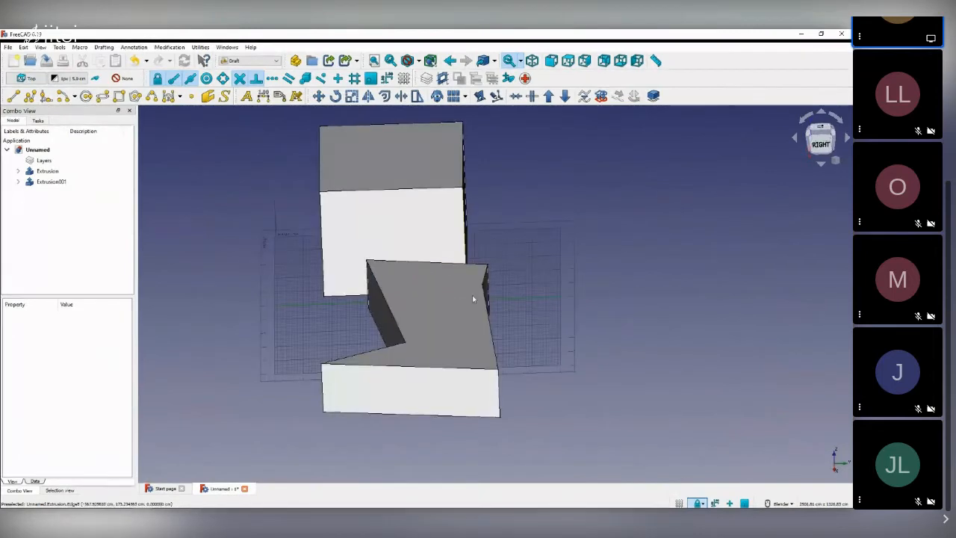
middle_drag(472, 297, 357, 277)
middle_drag(537, 270, 560, 254)
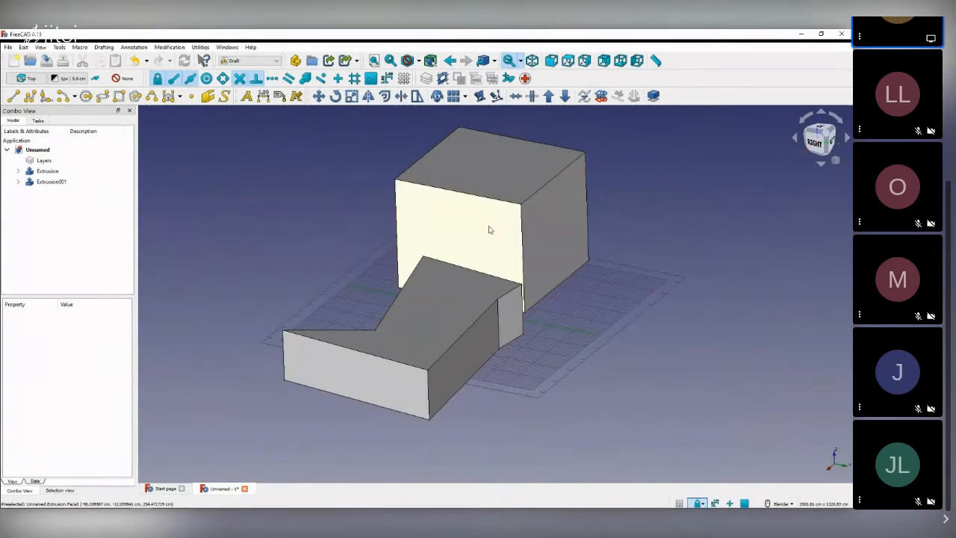
- Create a working plane proxy with the irregular solid's narrow side face selected, then delete the proxy
click(512, 313)
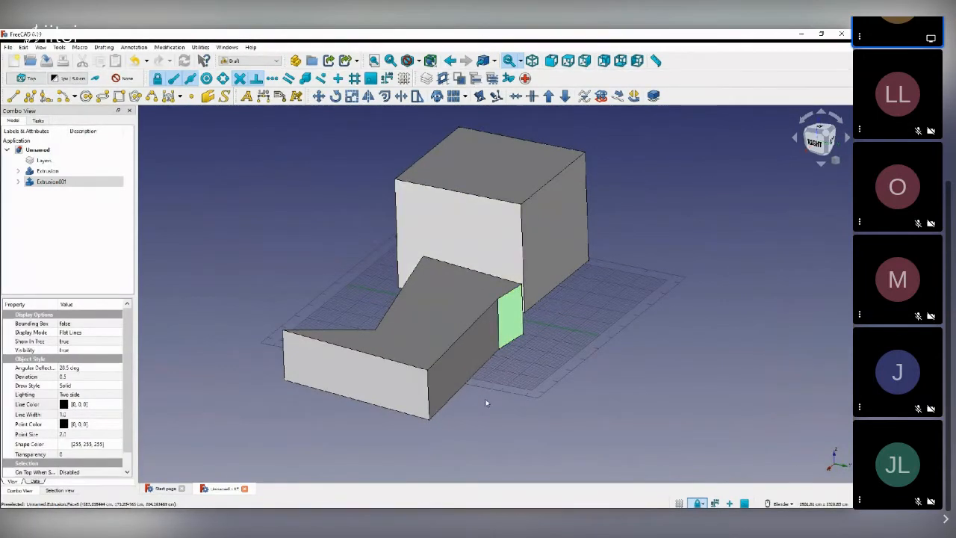
click(442, 79)
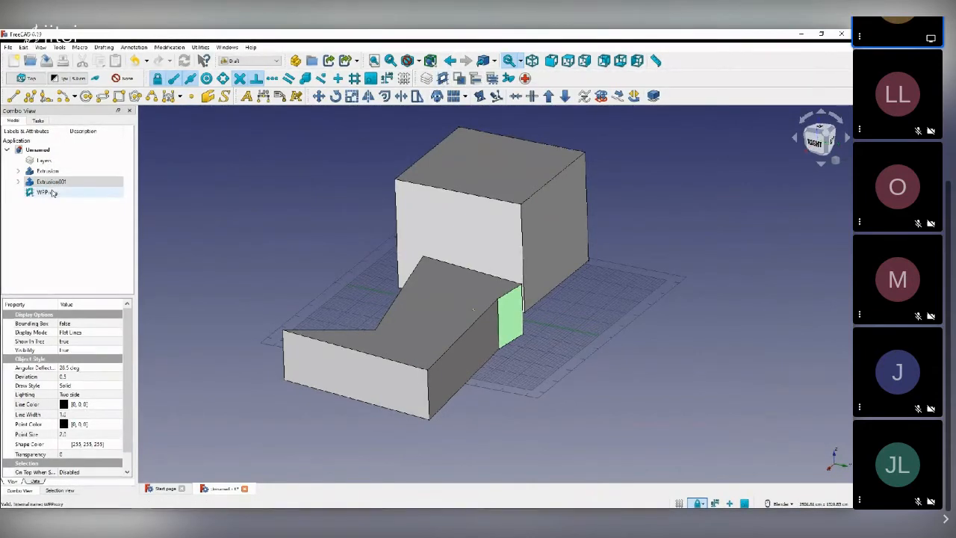
scroll(578, 308, up, 3)
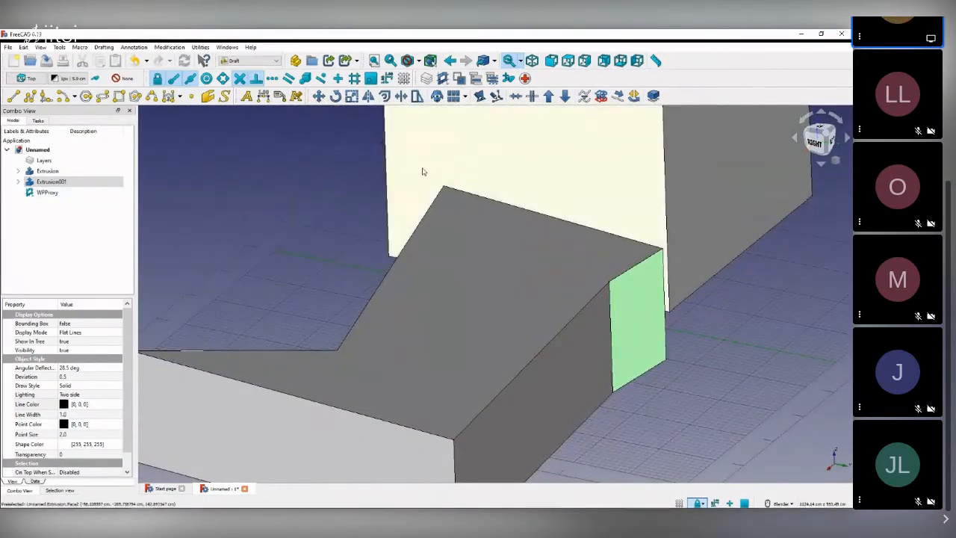
click(46, 193)
key(Delete)
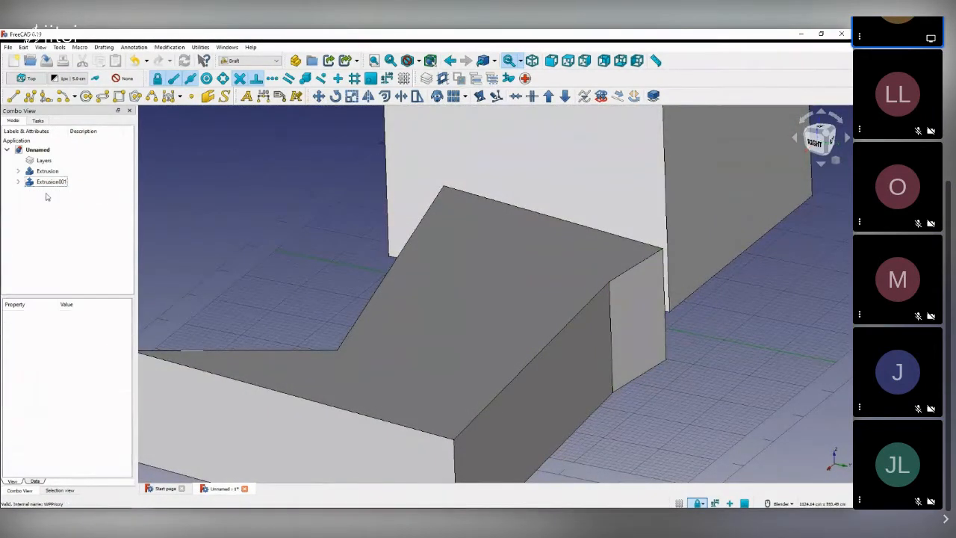
- Align the working plane to the irregular solid's narrow side face and create a working plane proxy from it
shift+middle_drag(684, 370, 501, 329)
click(446, 257)
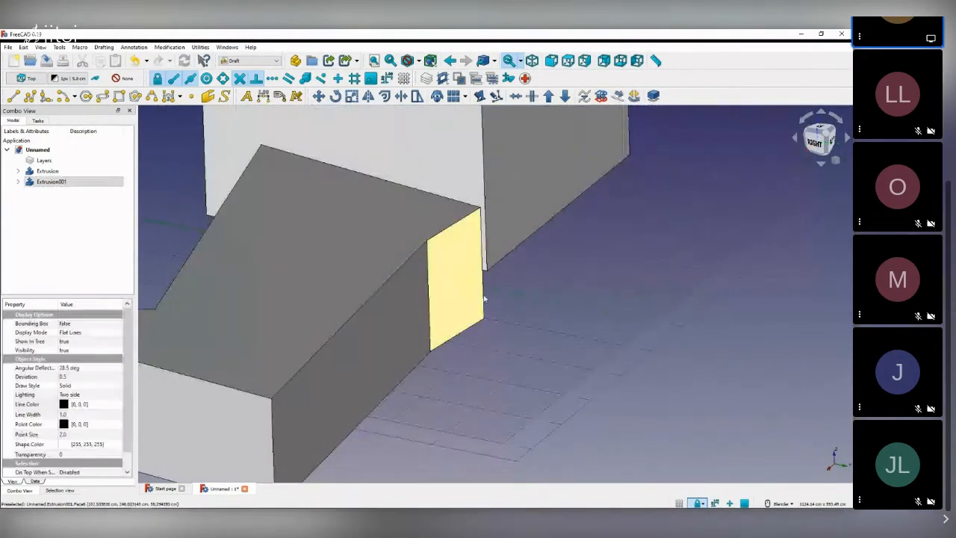
click(30, 79)
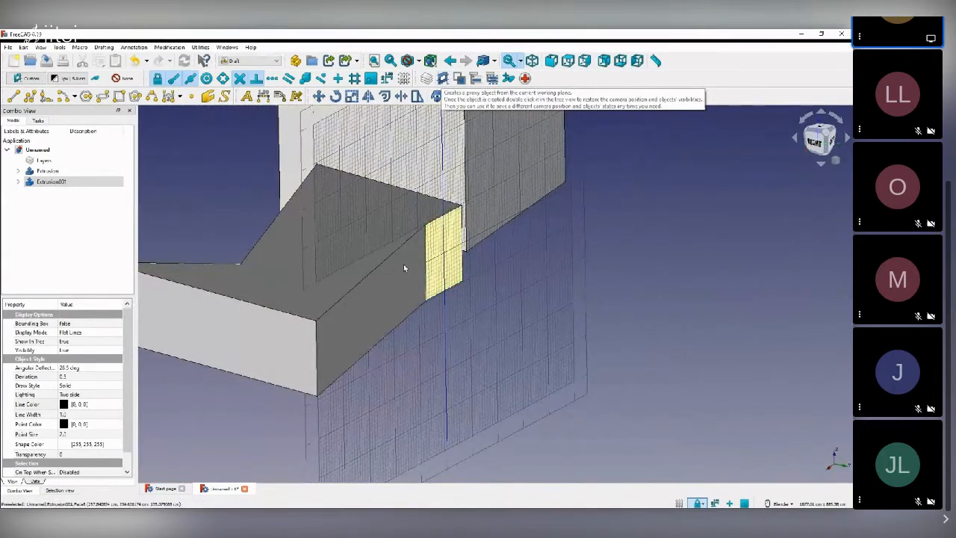
scroll(437, 247, down, 3)
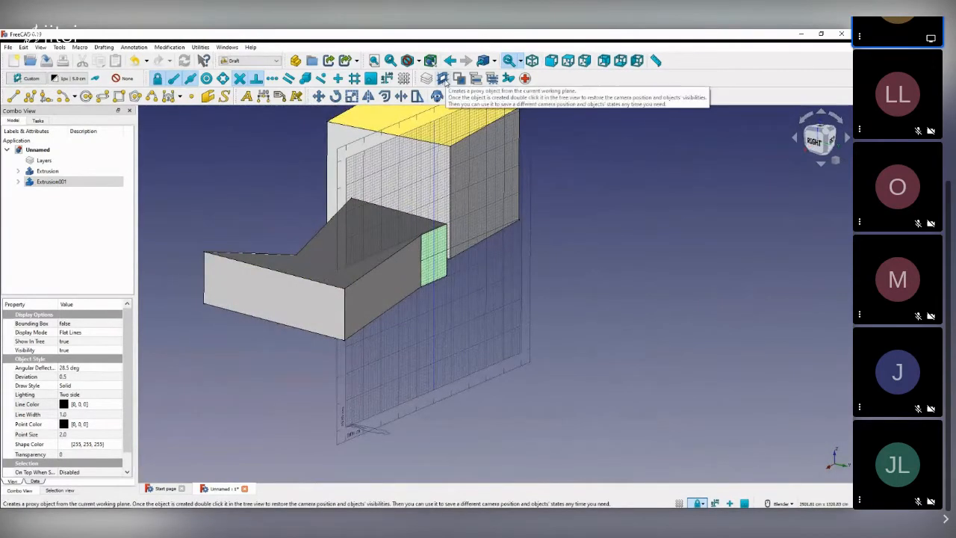
click(442, 78)
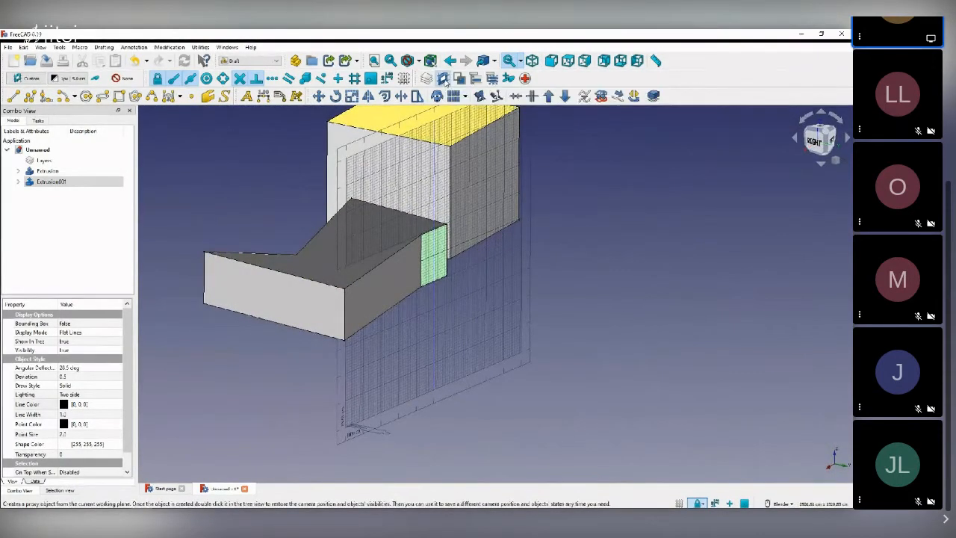
click(55, 194)
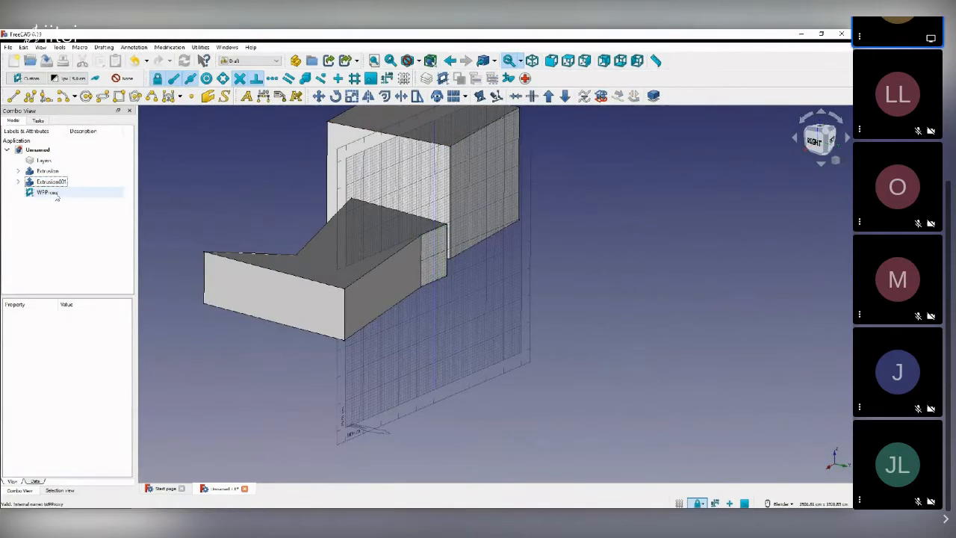
- Set the working plane from the selected working plane proxy and clear the selection
middle_drag(433, 408, 480, 317)
click(38, 77)
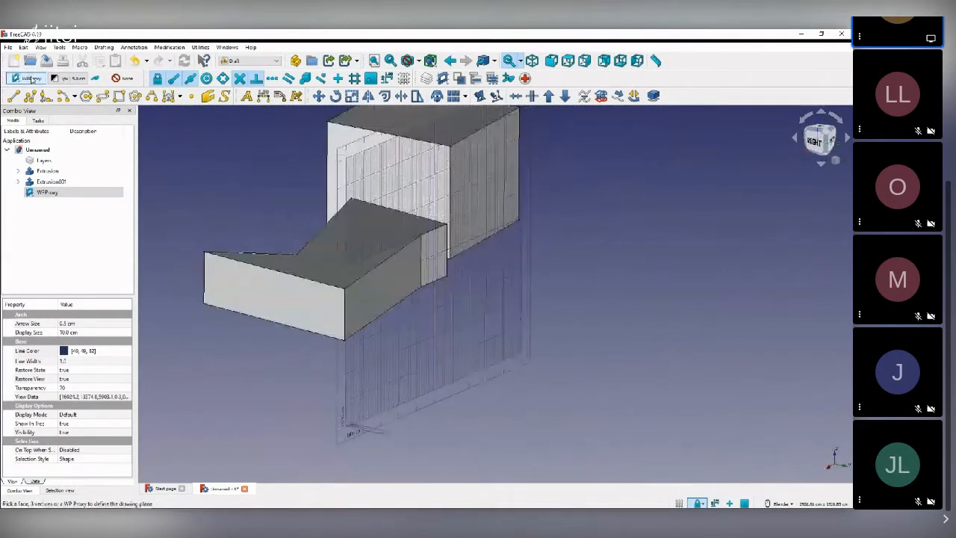
click(253, 230)
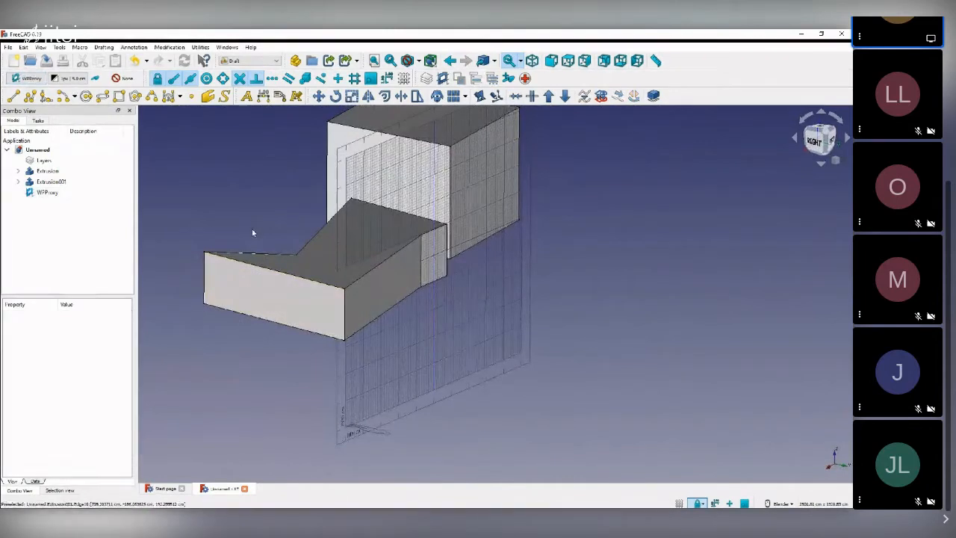
- Set the working plane to Top (XY)
click(30, 78)
click(90, 207)
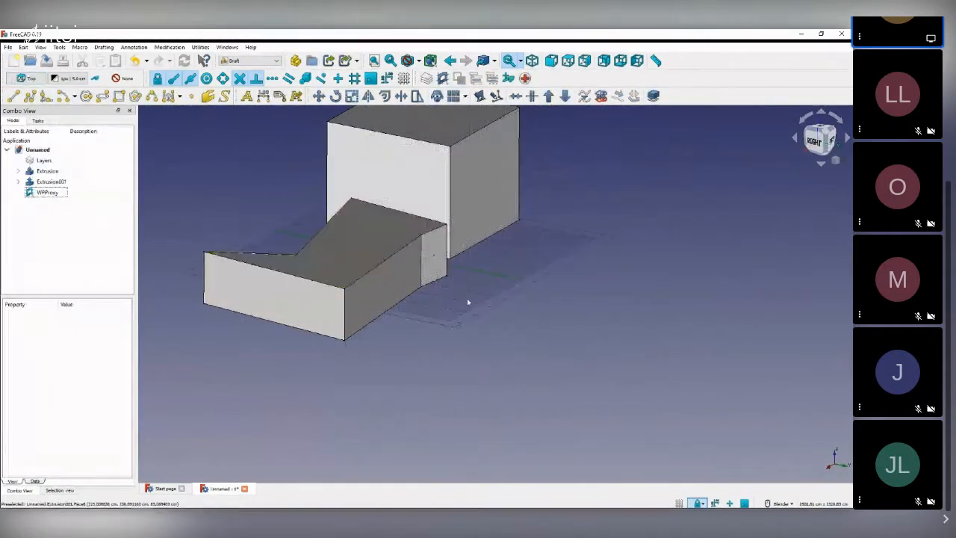
middle_drag(468, 302, 439, 337)
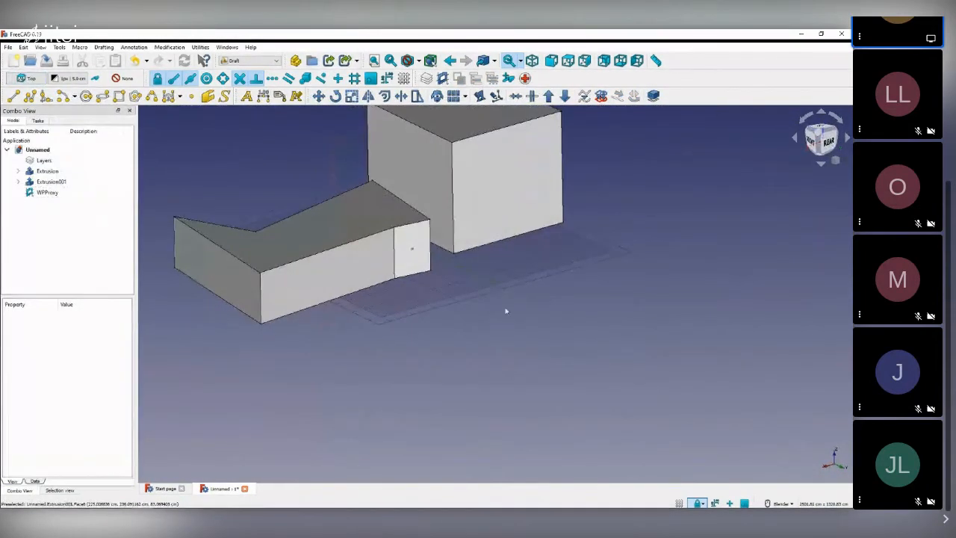
- Restore the working plane and saved camera view from WPProxy, and inspect the plane from the rear side of the solids
double_click(48, 192)
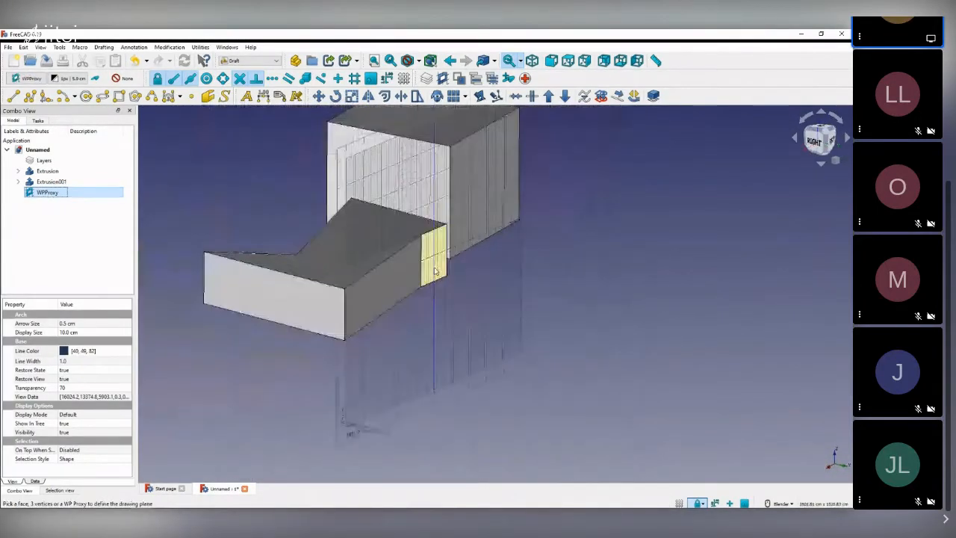
middle_drag(436, 271, 453, 319)
middle_drag(695, 322, 461, 325)
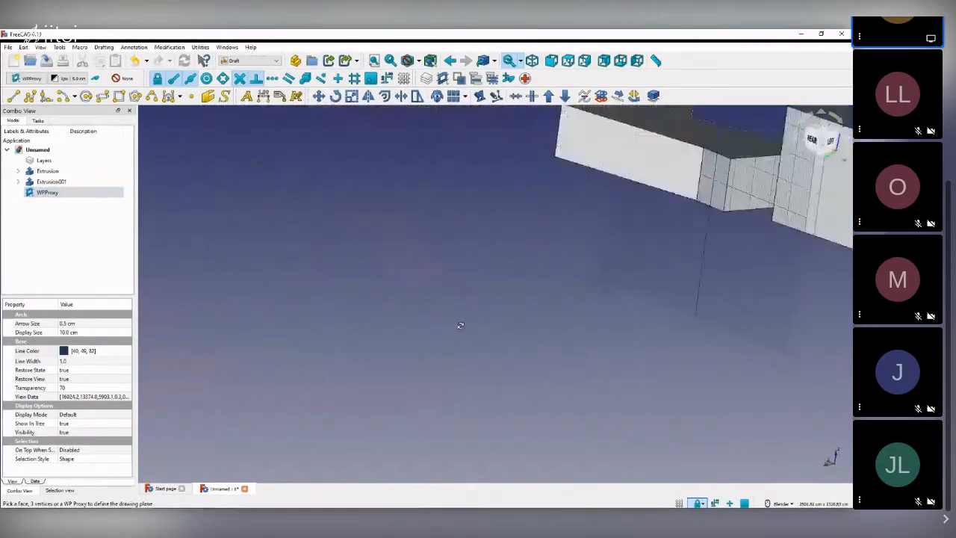
scroll(518, 239, down, 5)
scroll(500, 239, up, 3)
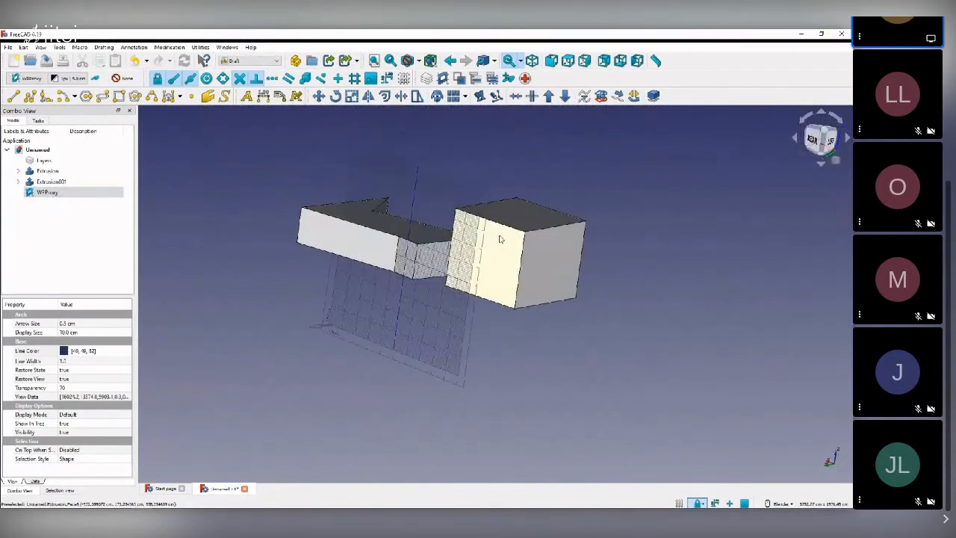
scroll(500, 239, up, 4)
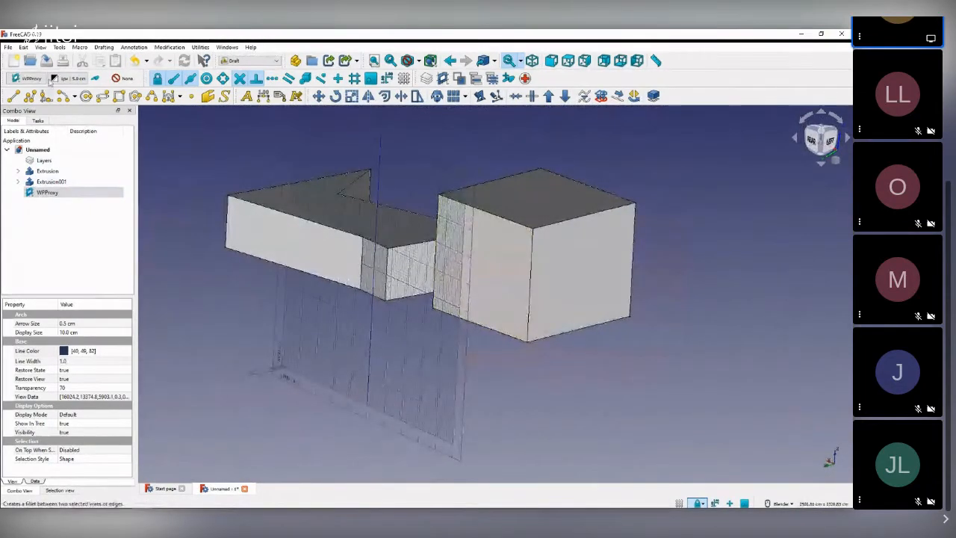
- Set the working plane to Front (XZ) and look at the solids from the left side
click(32, 78)
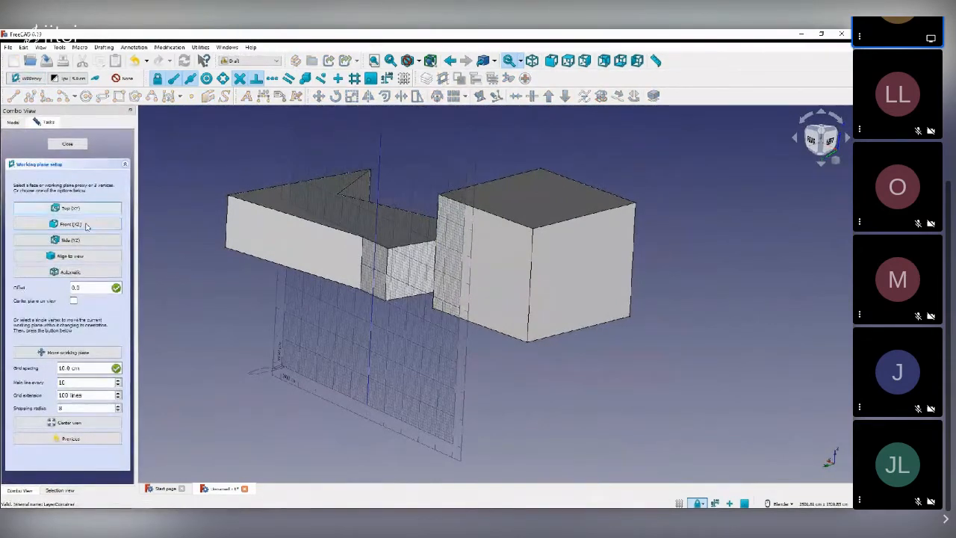
click(93, 224)
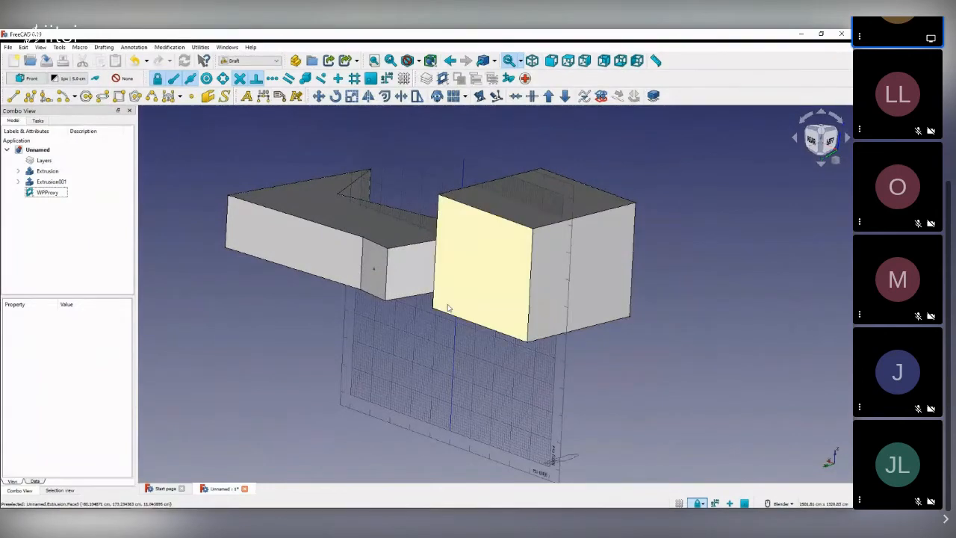
middle_drag(450, 308, 408, 232)
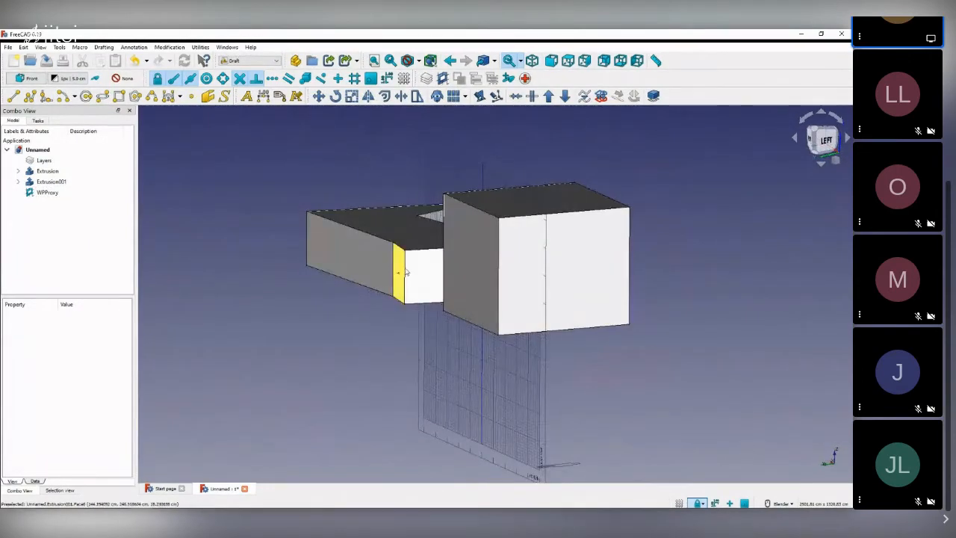
scroll(406, 273, up, 5)
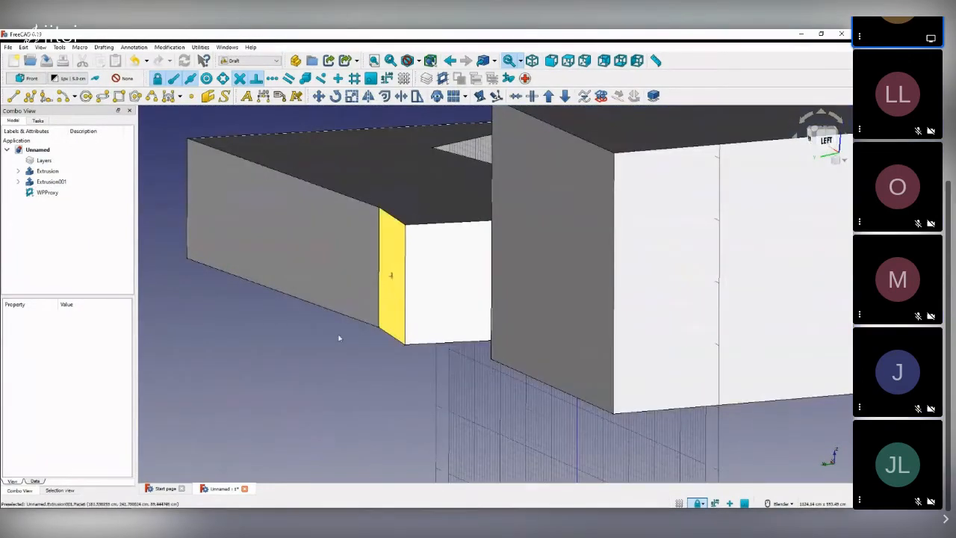
- Return from the Front plane to the working plane and camera view stored in WPProxy
click(44, 196)
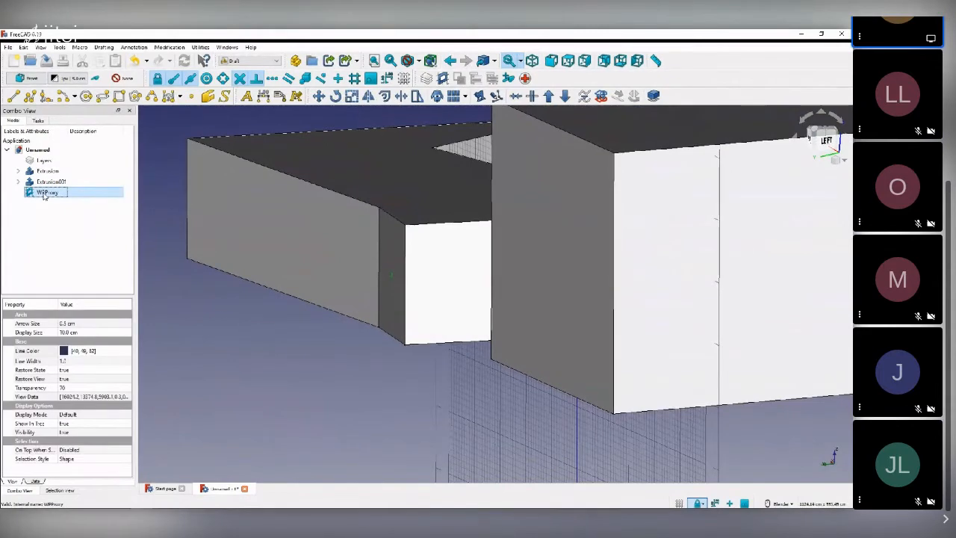
double_click(44, 196)
scroll(419, 278, up, 4)
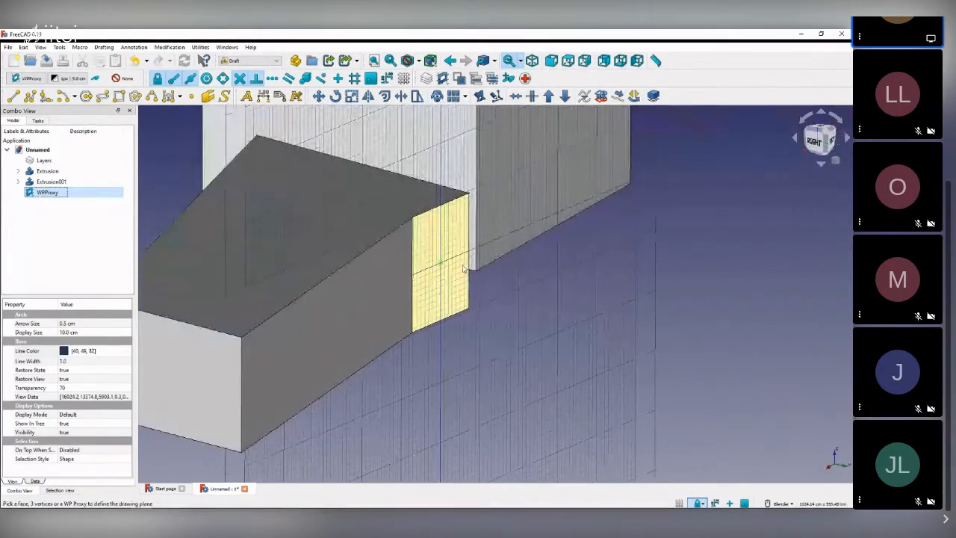
scroll(483, 304, up, 2)
scroll(479, 303, down, 4)
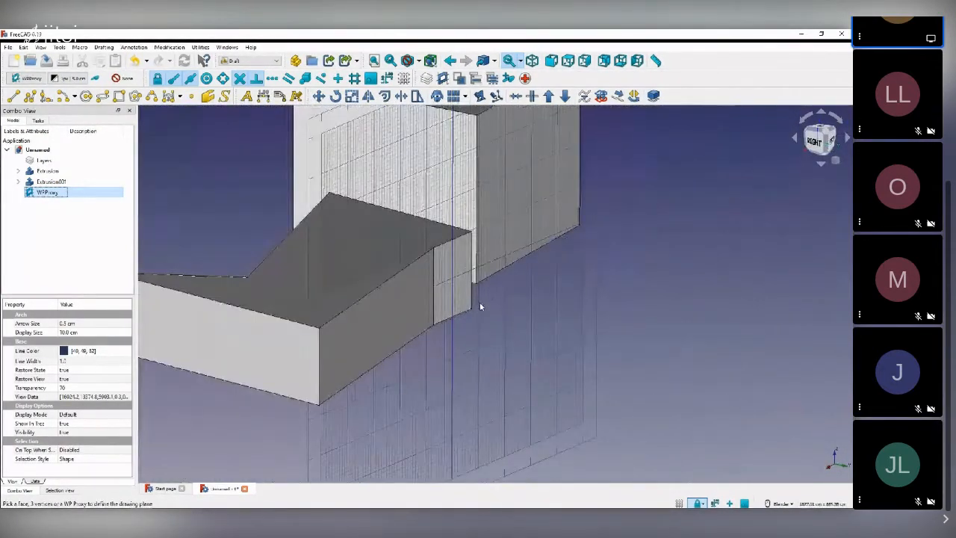
scroll(469, 323, down, 2)
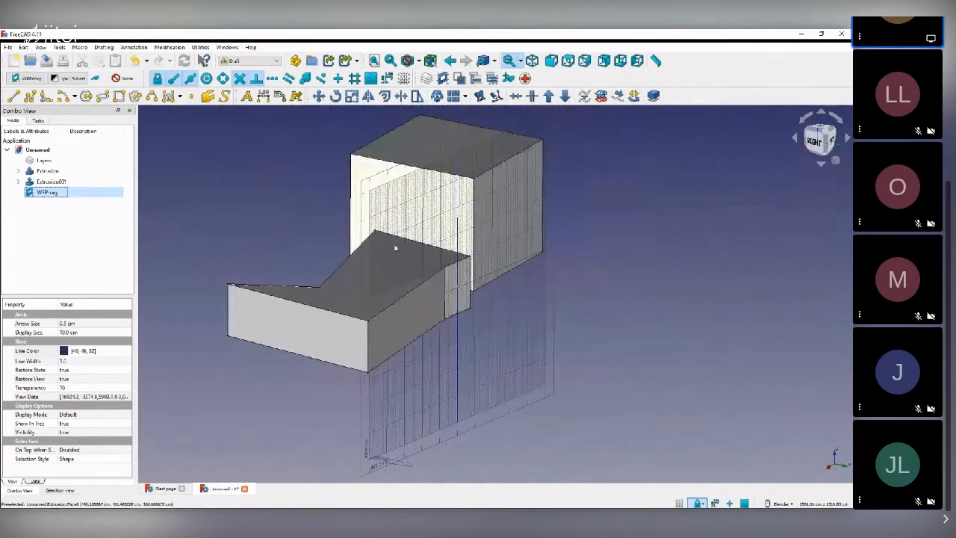
middle_drag(438, 341, 533, 329)
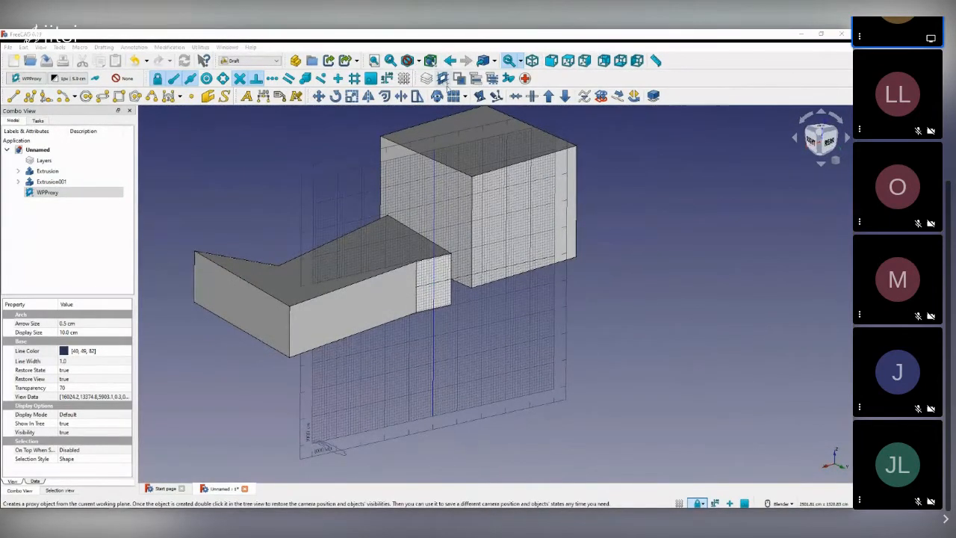
middle_drag(612, 354, 448, 328)
click(46, 193)
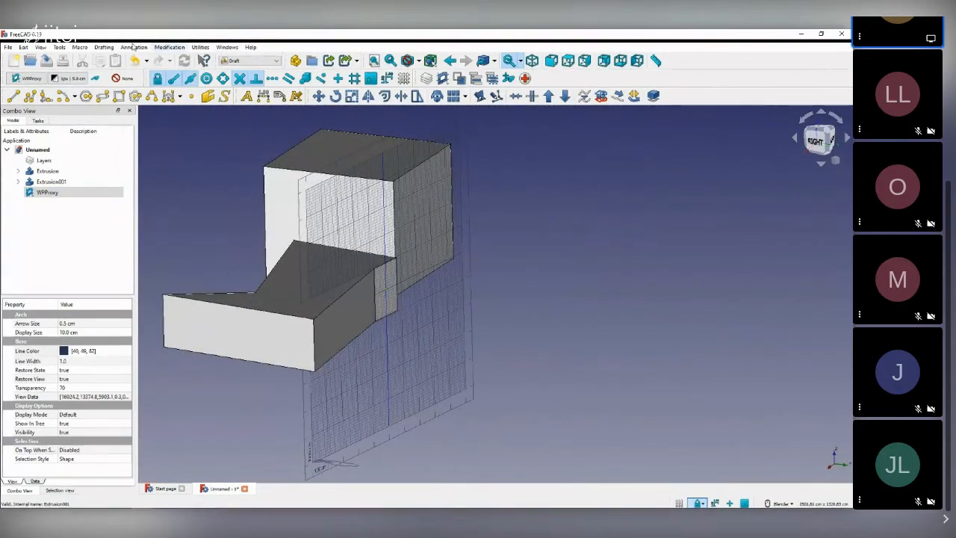
click(236, 166)
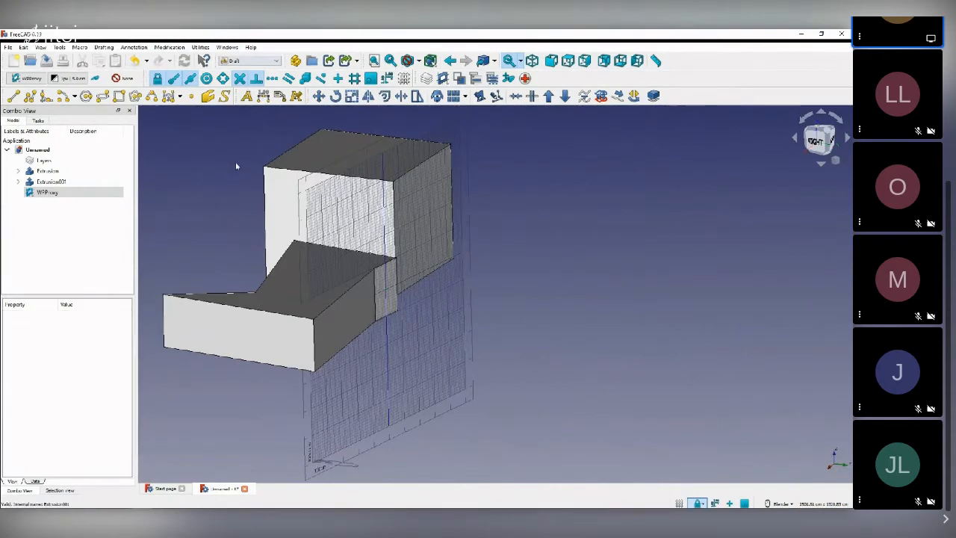
- Switch to the Part workbench and back to the Draft workbench
click(255, 62)
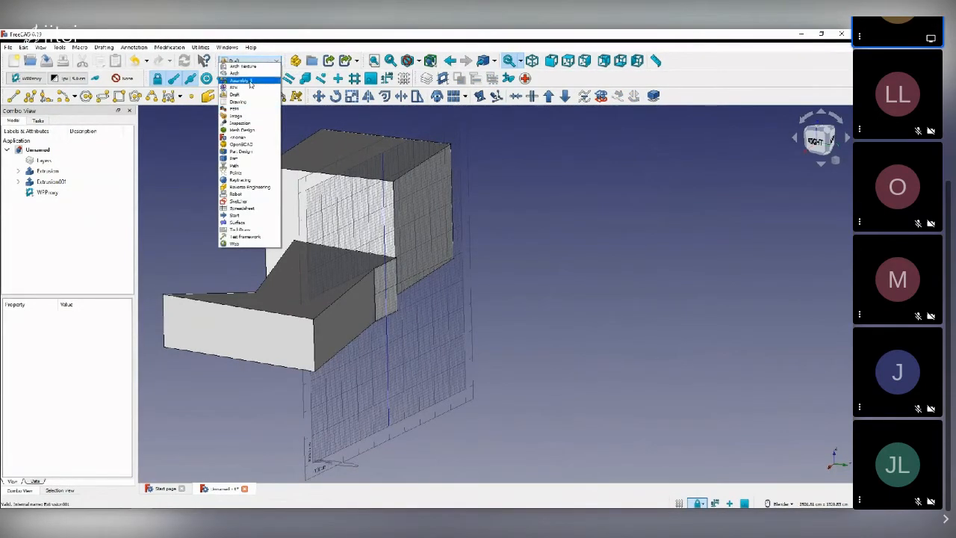
click(240, 158)
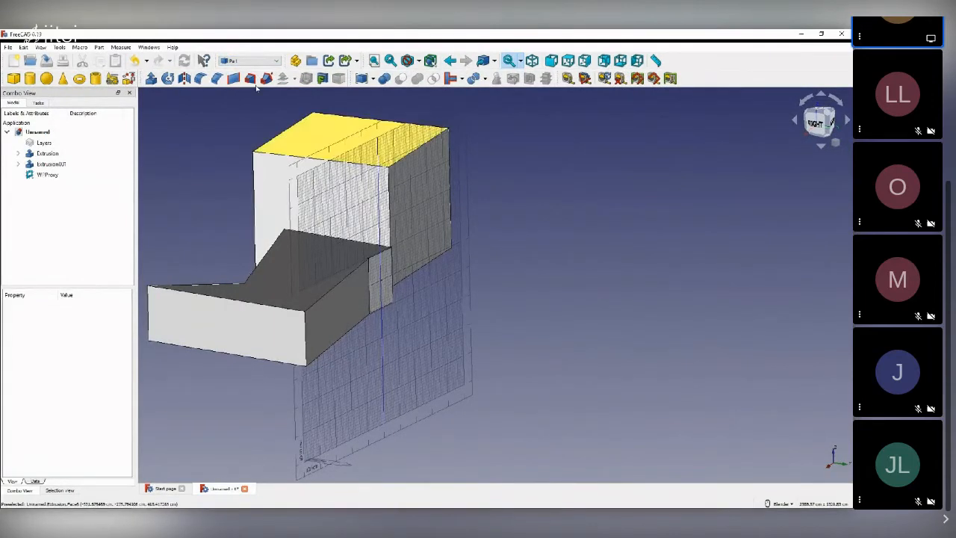
click(256, 61)
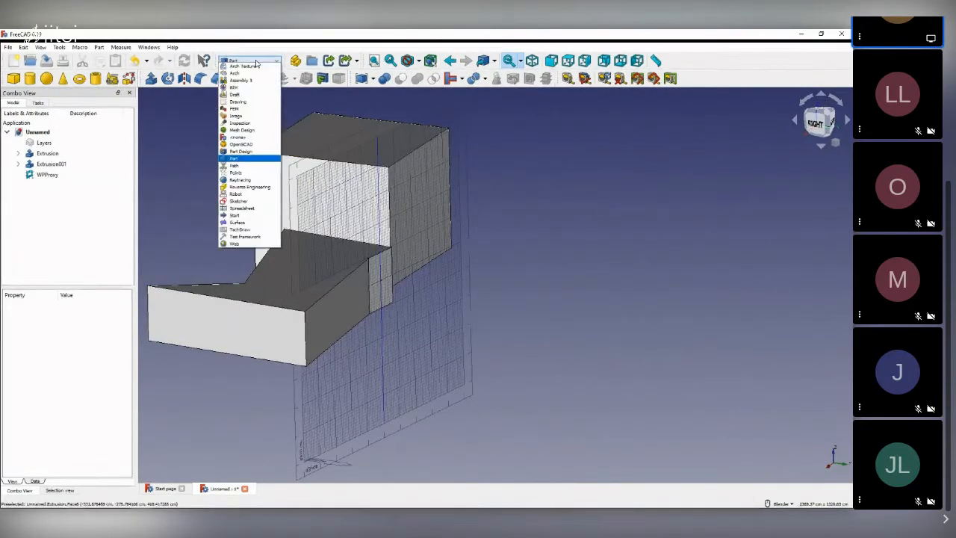
click(237, 94)
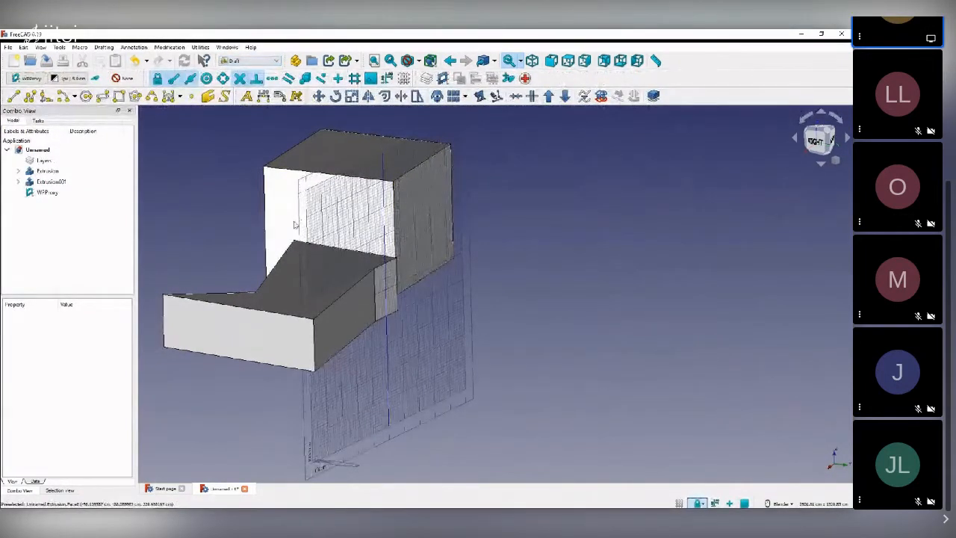
- Open the Part workbench with both solids in view
click(232, 62)
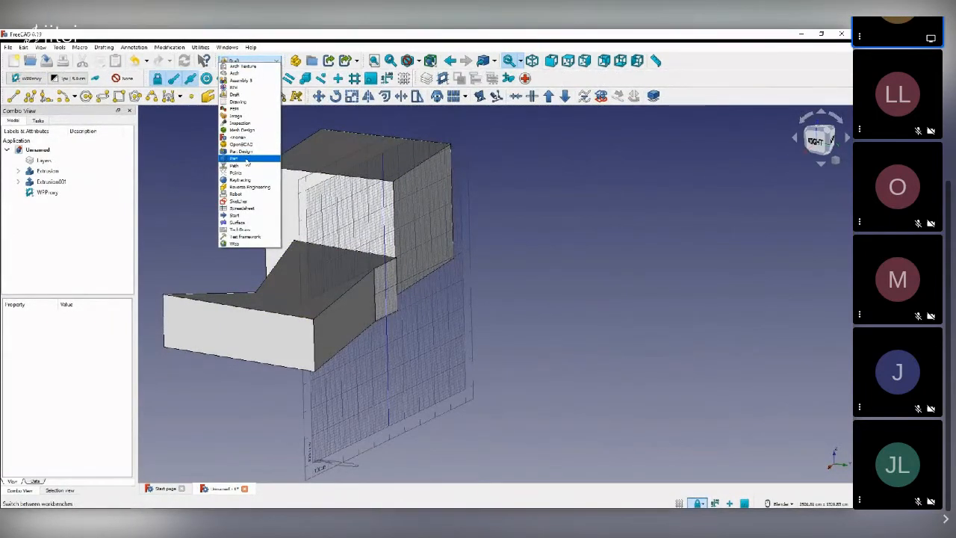
click(246, 160)
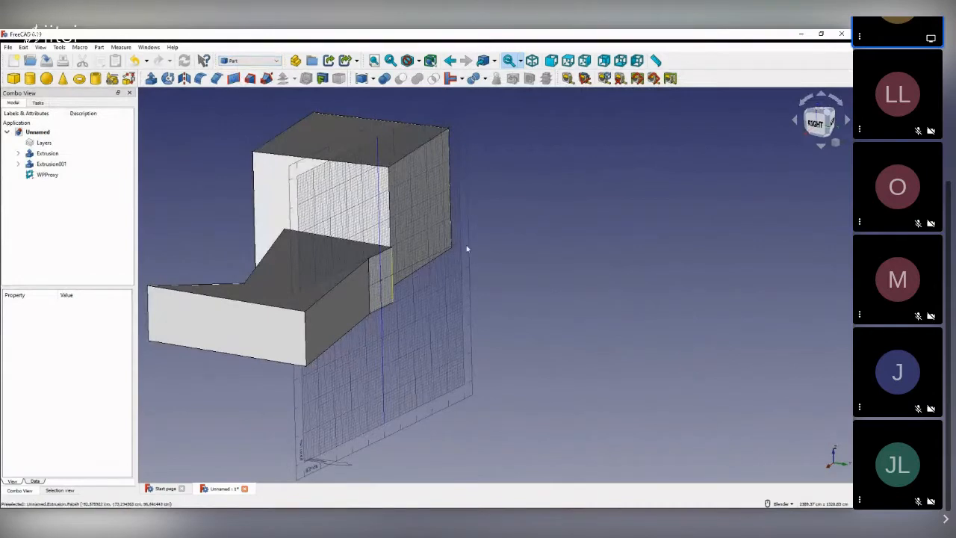
middle_drag(467, 249, 495, 378)
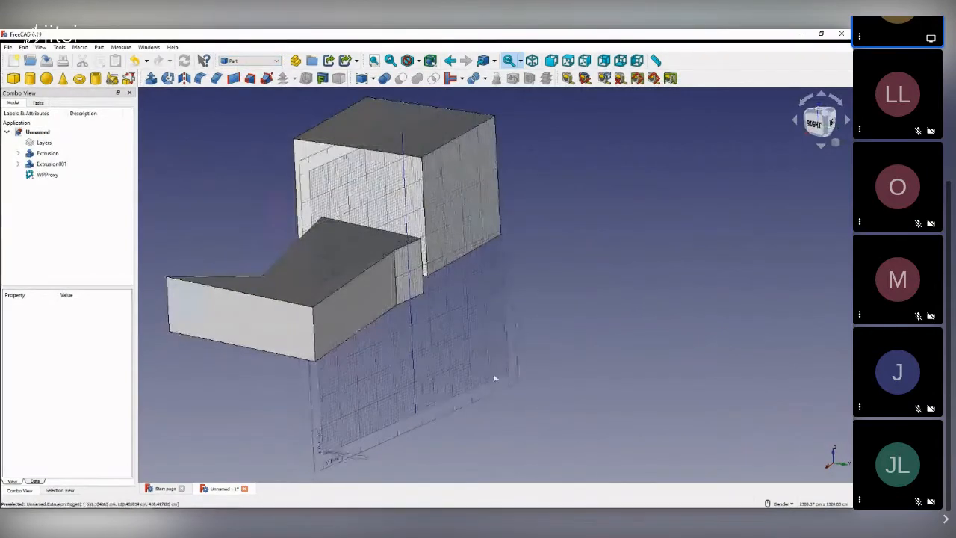
- Orbit the solids to a rear view in the Part workbench, then restore the camera view stored in WPProxy
click(48, 174)
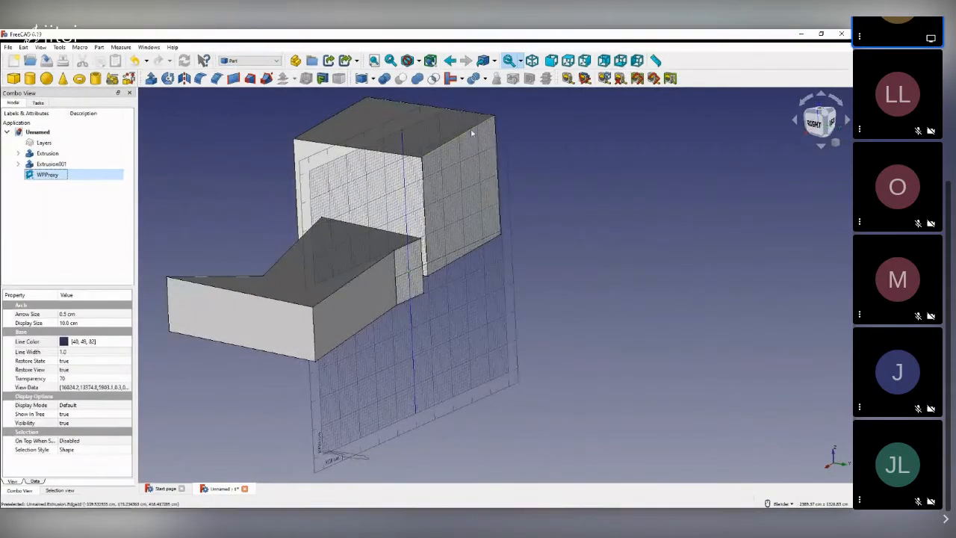
middle_drag(504, 272, 526, 279)
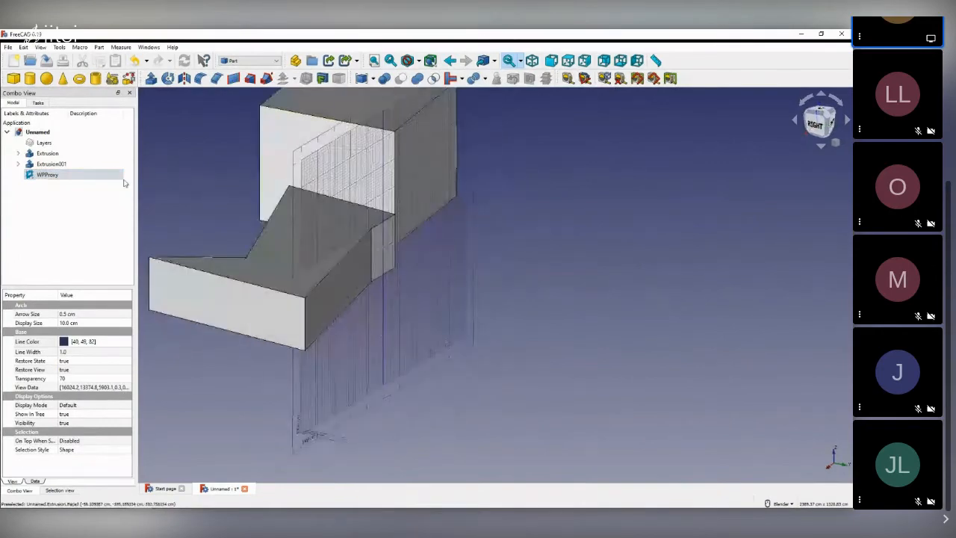
middle_drag(352, 336, 462, 265)
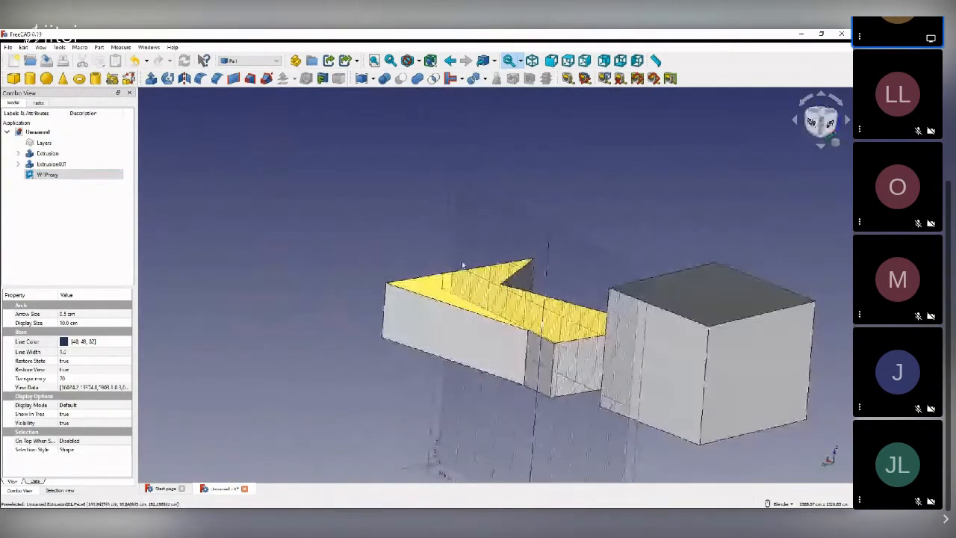
scroll(430, 262, down, 4)
scroll(574, 294, up, 4)
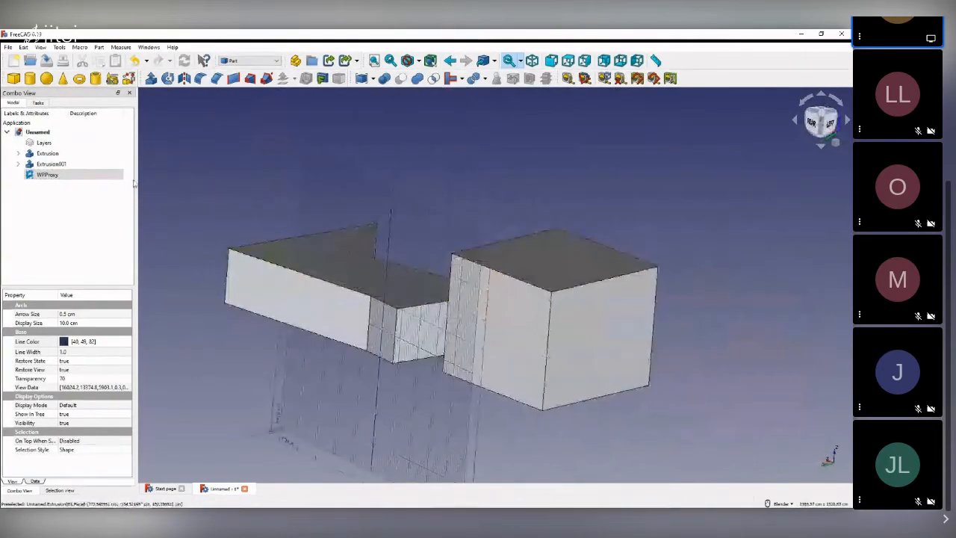
double_click(53, 178)
scroll(416, 263, down, 4)
scroll(418, 222, up, 5)
scroll(417, 233, down, 4)
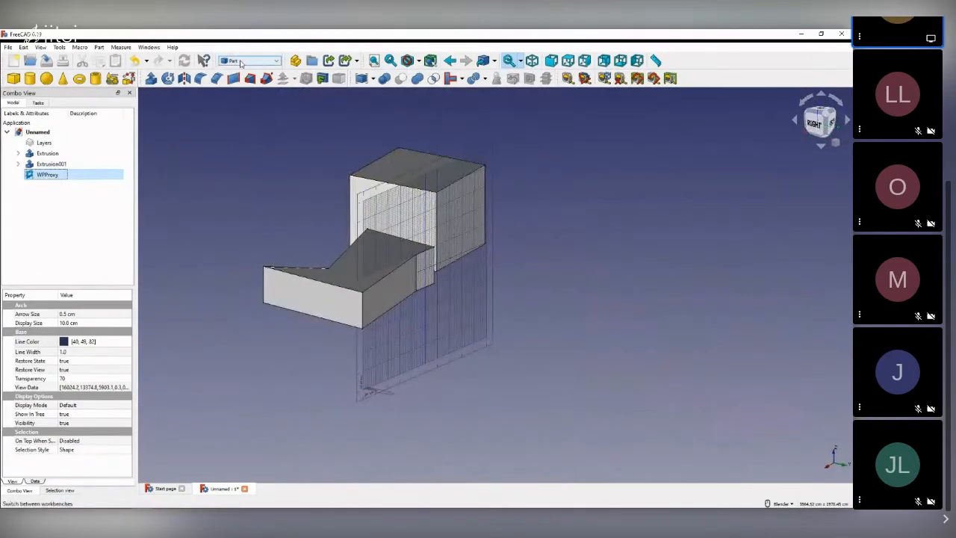
scroll(466, 196, up, 3)
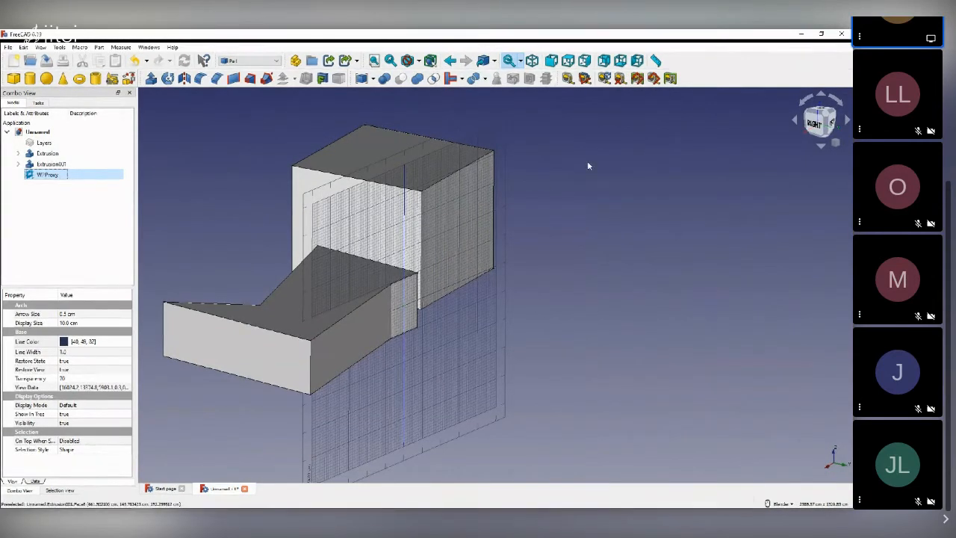
- Switch from the Part workbench to the Draft workbench and check the list of available workbenches
click(250, 60)
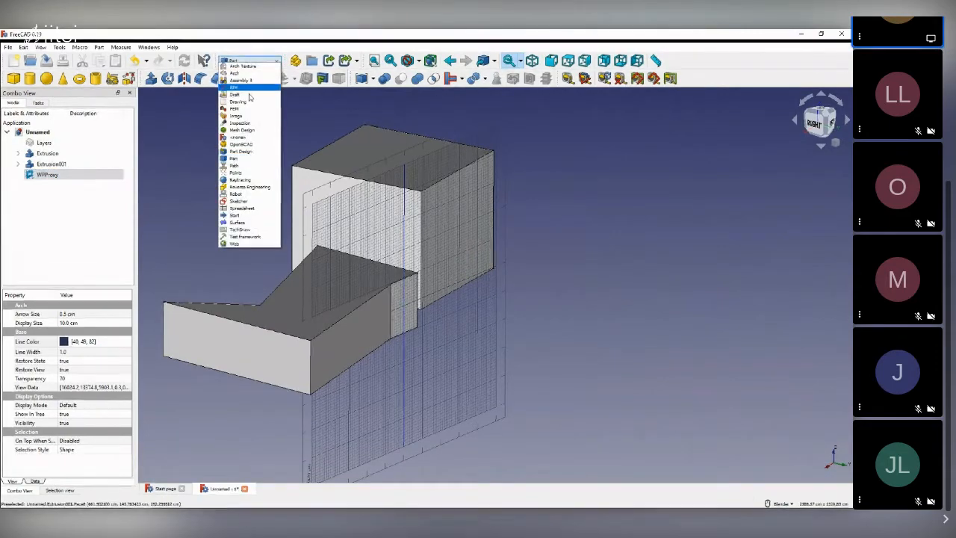
click(238, 94)
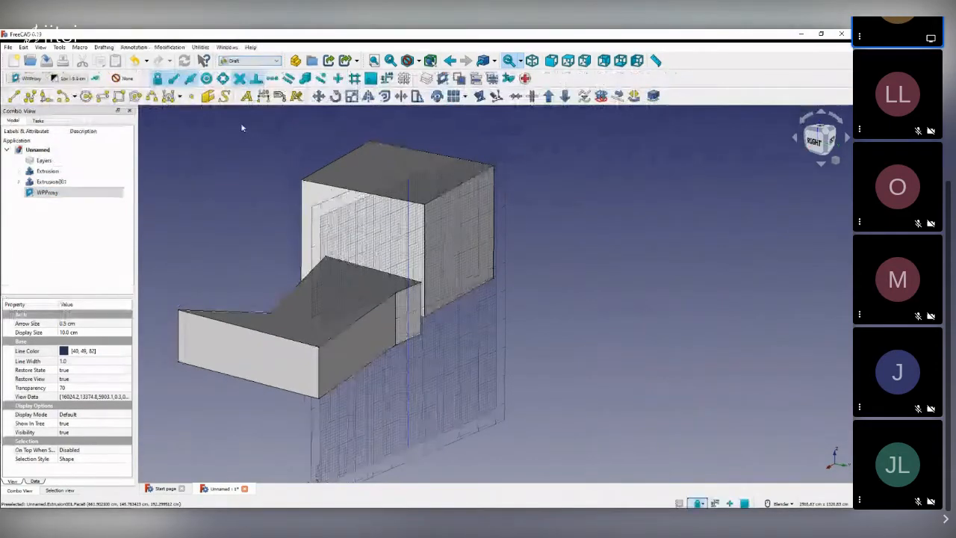
click(253, 62)
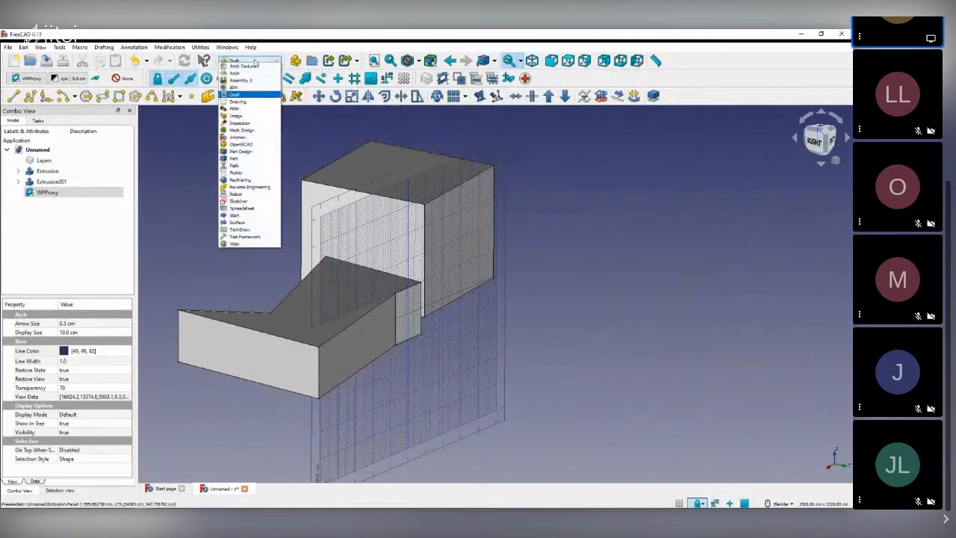
click(601, 147)
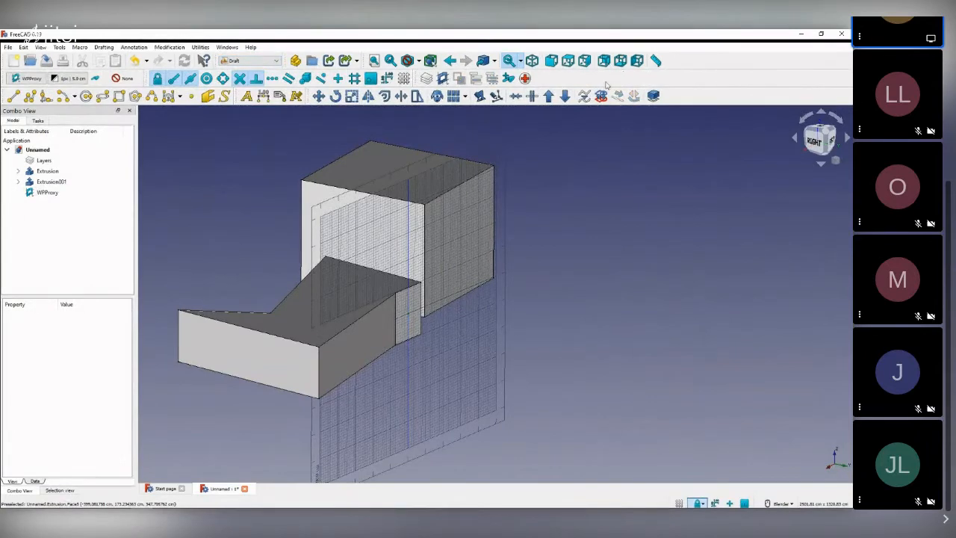
- Open the Part workbench and review which toolbars are enabled there, with the Draft working plane grid in view
click(251, 61)
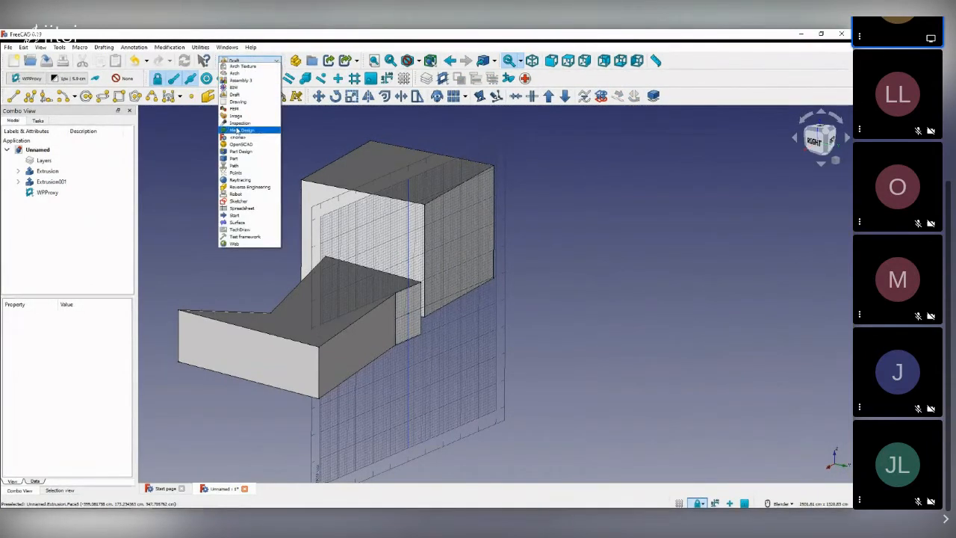
click(237, 159)
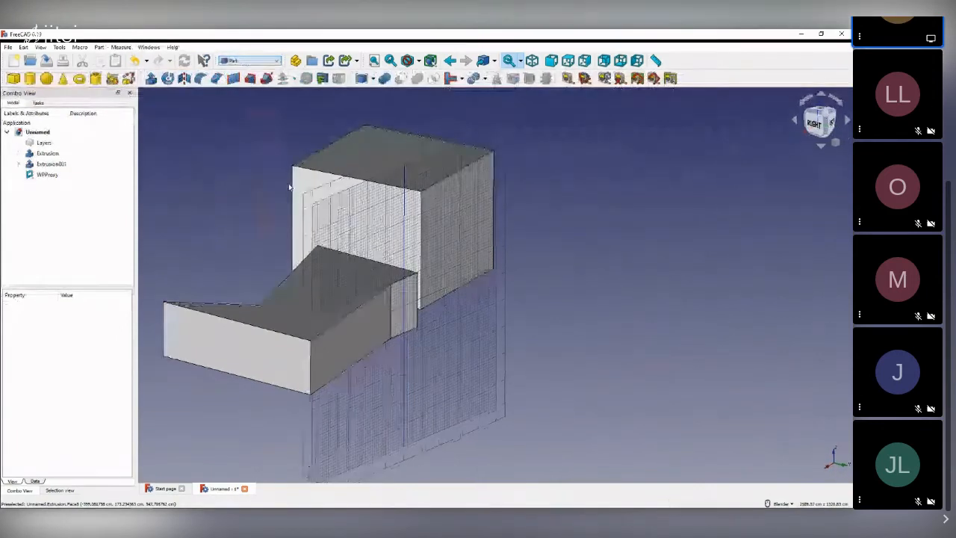
right_click(708, 79)
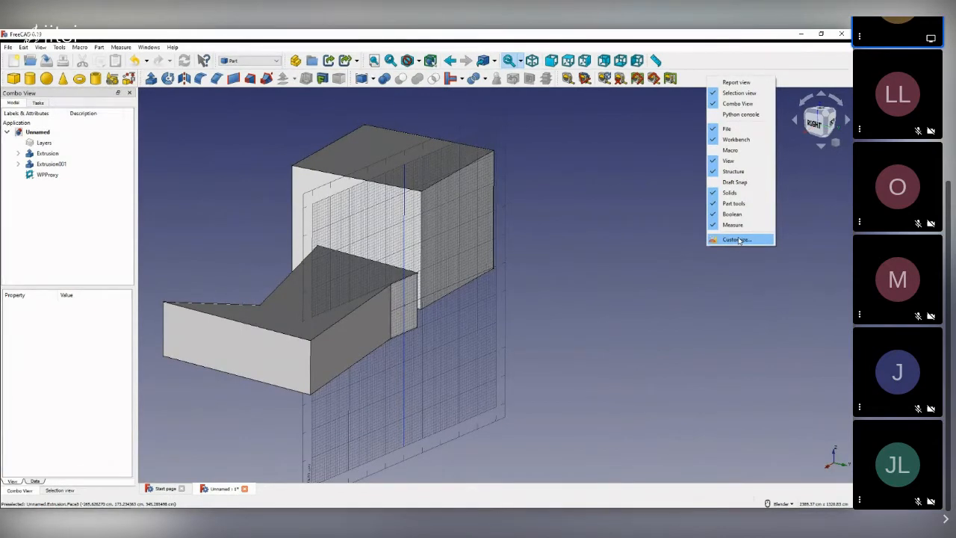
click(613, 181)
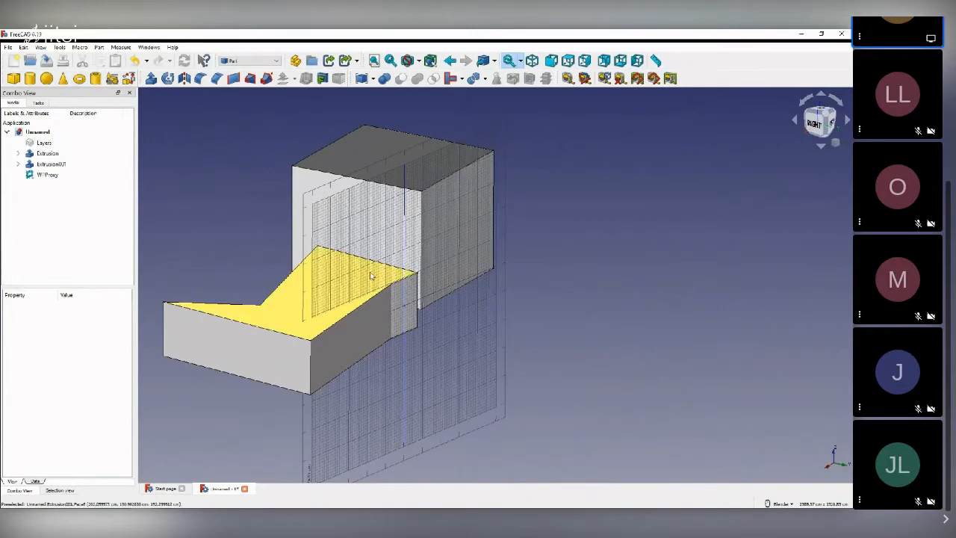
scroll(418, 284, down, 3)
scroll(408, 295, up, 3)
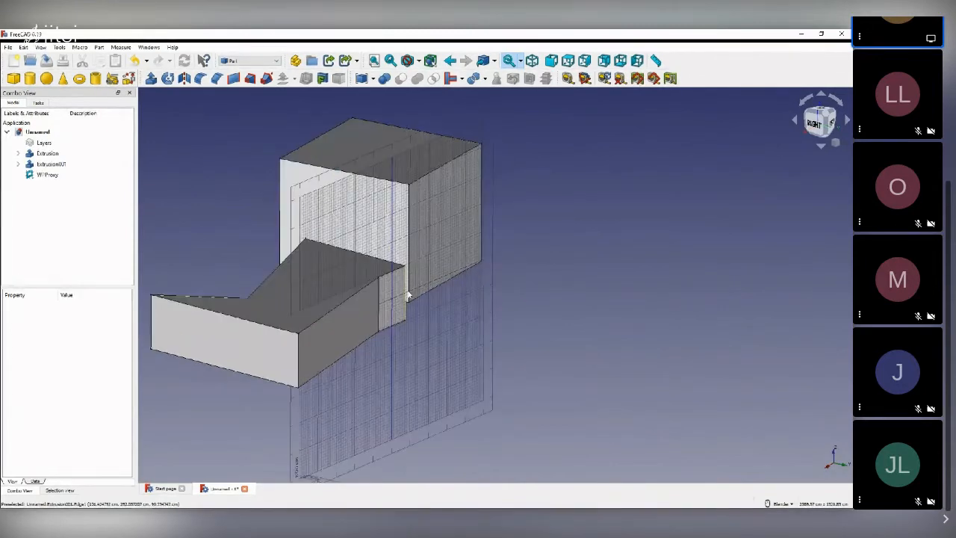
- Return to the Draft workbench and browse its utility, modification and annotation commands
click(254, 63)
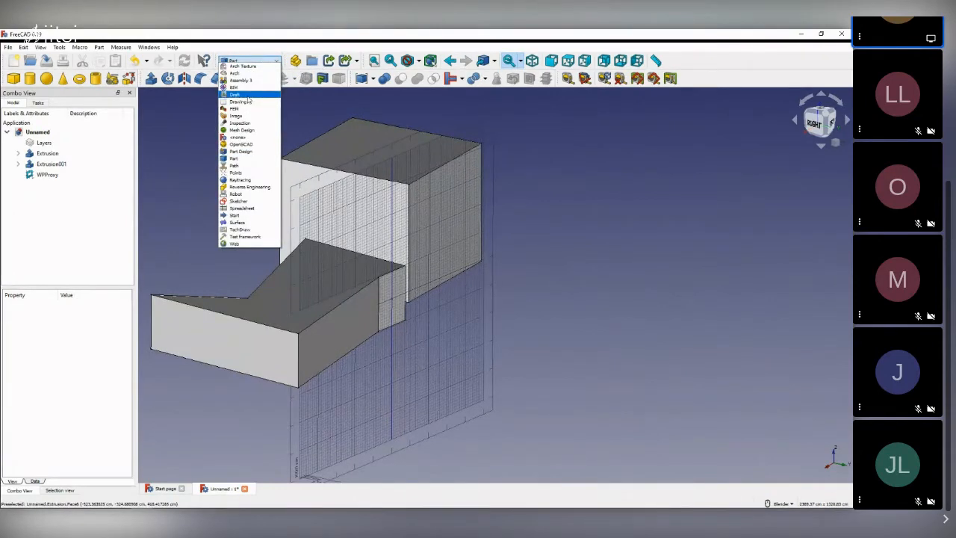
click(246, 95)
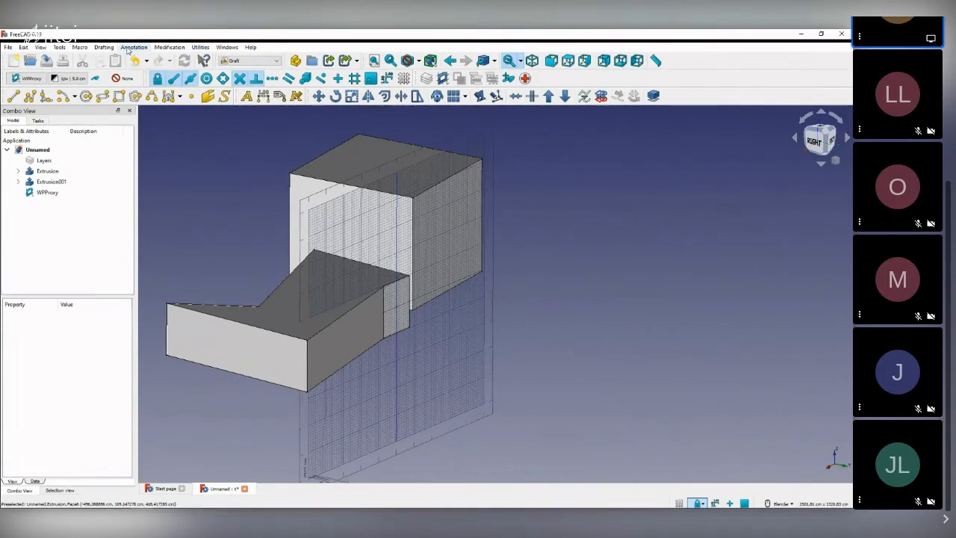
click(200, 47)
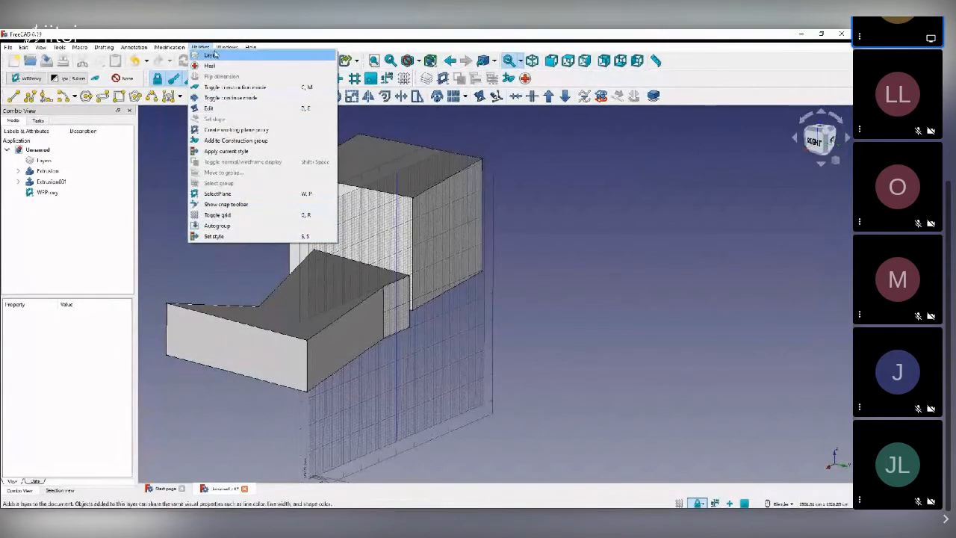
mouse_move(172, 49)
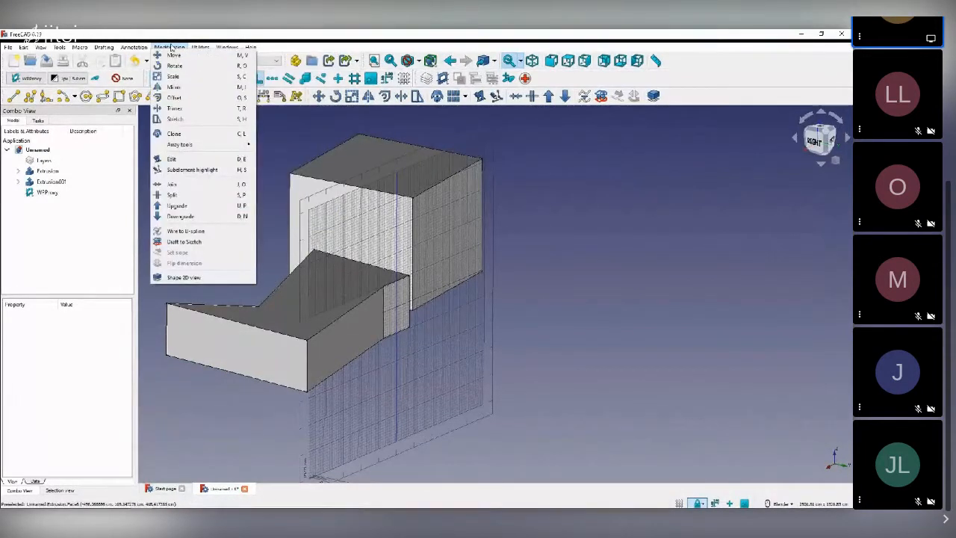
mouse_move(141, 48)
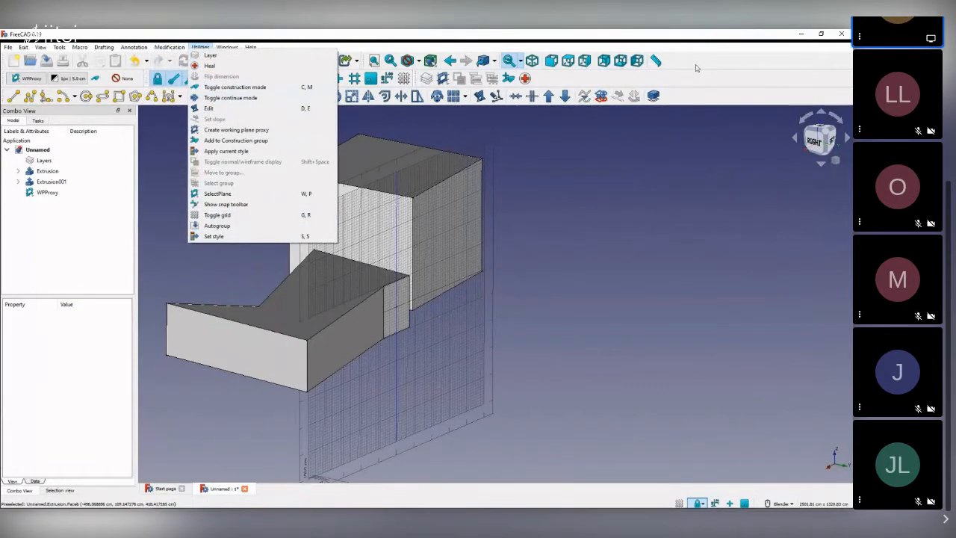
click(679, 82)
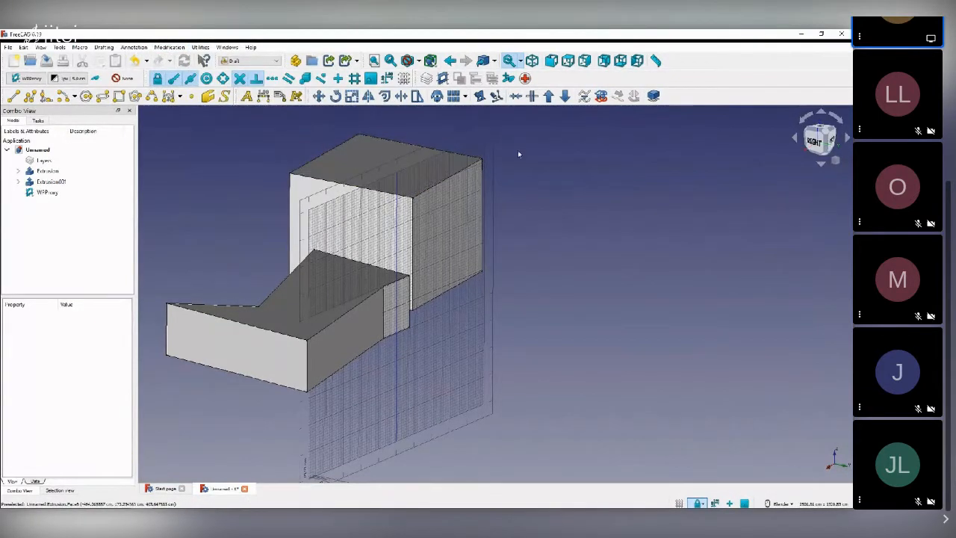
- Delete the WPProxy object and set the working plane to Top (XY)
middle_drag(475, 291, 496, 300)
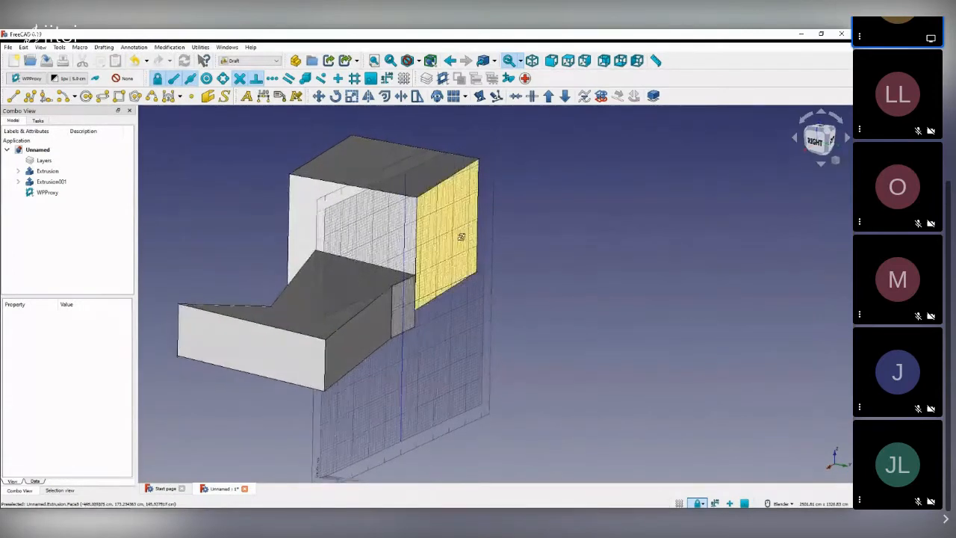
middle_drag(463, 236, 460, 238)
click(88, 193)
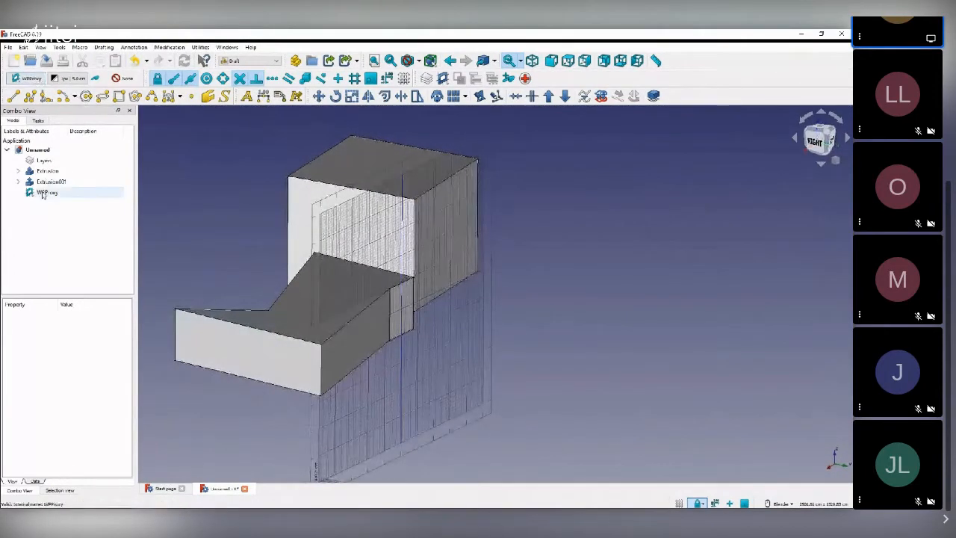
key(Delete)
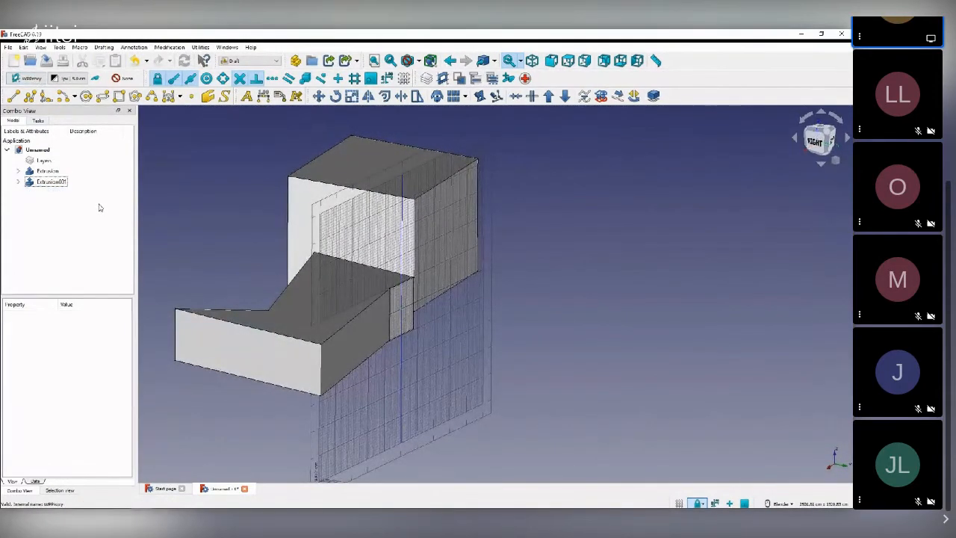
click(27, 79)
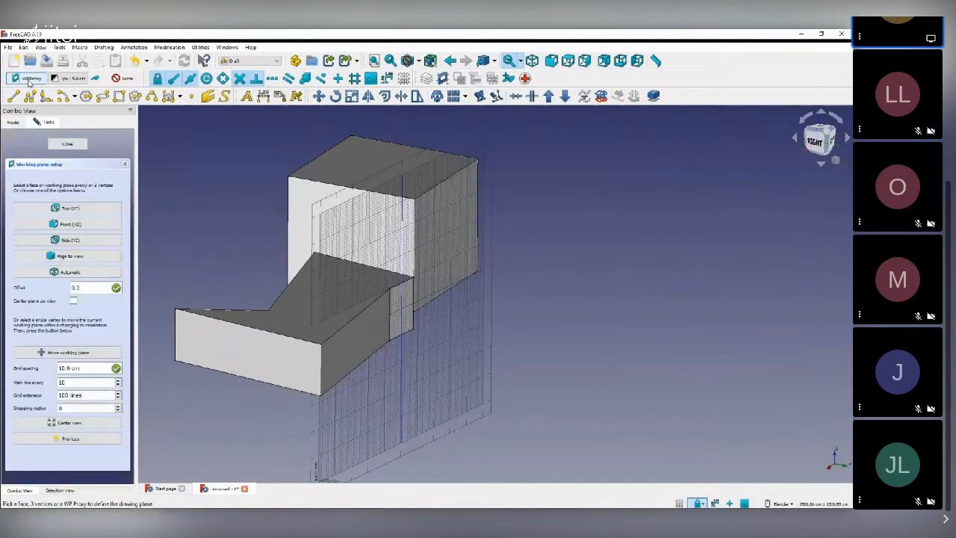
click(64, 209)
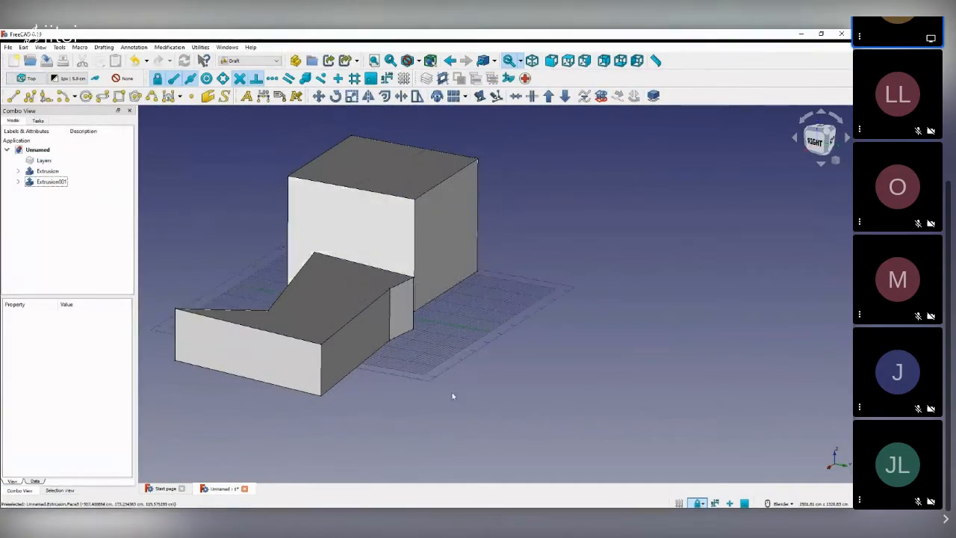
- Examine the two solids and the Top working plane grid from the front-right side, near and far
middle_drag(452, 392, 436, 404)
middle_drag(213, 281, 358, 322)
scroll(582, 144, down, 2)
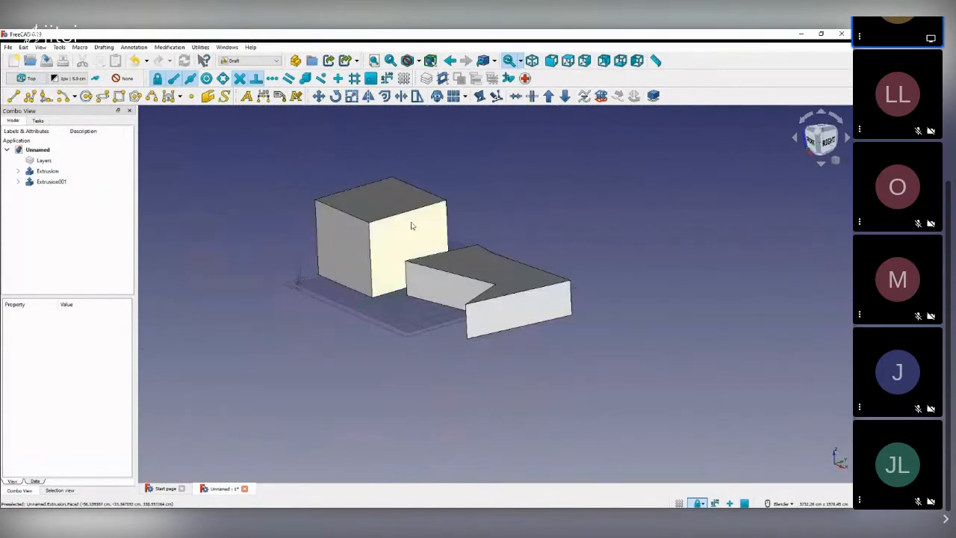
scroll(409, 233, up, 6)
scroll(440, 248, down, 2)
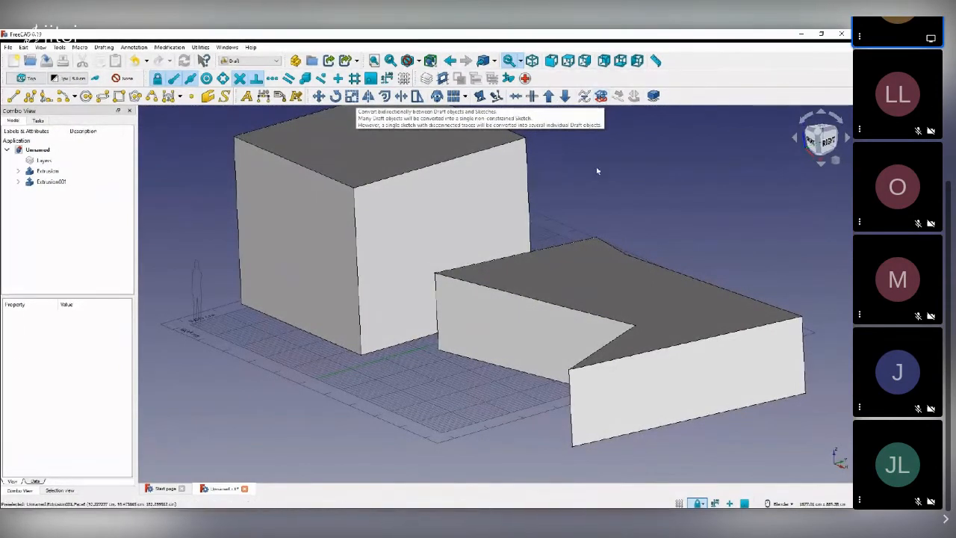
scroll(498, 205, down, 4)
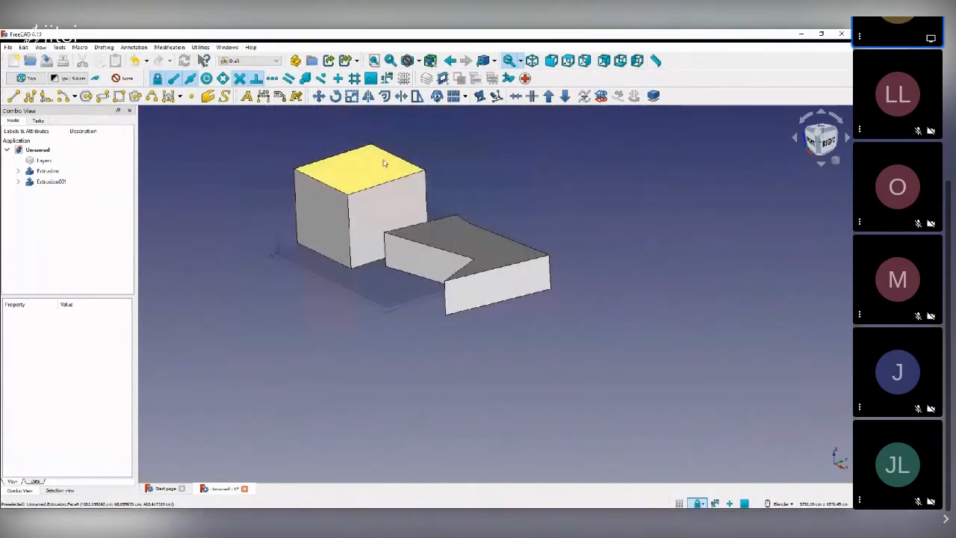
scroll(377, 158, up, 2)
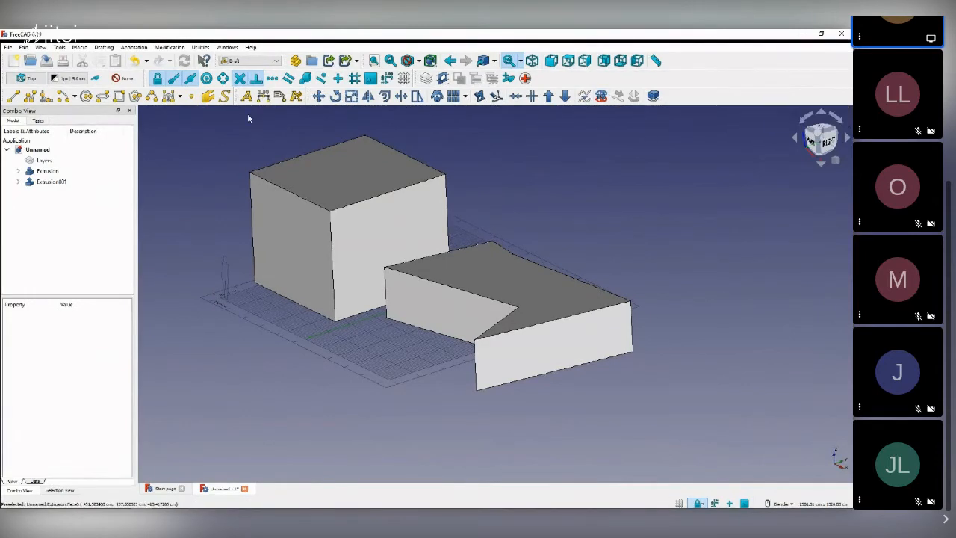
- Switch to the Sketcher workbench and create a new sketch on the XY-Plane, seen from the top
click(250, 61)
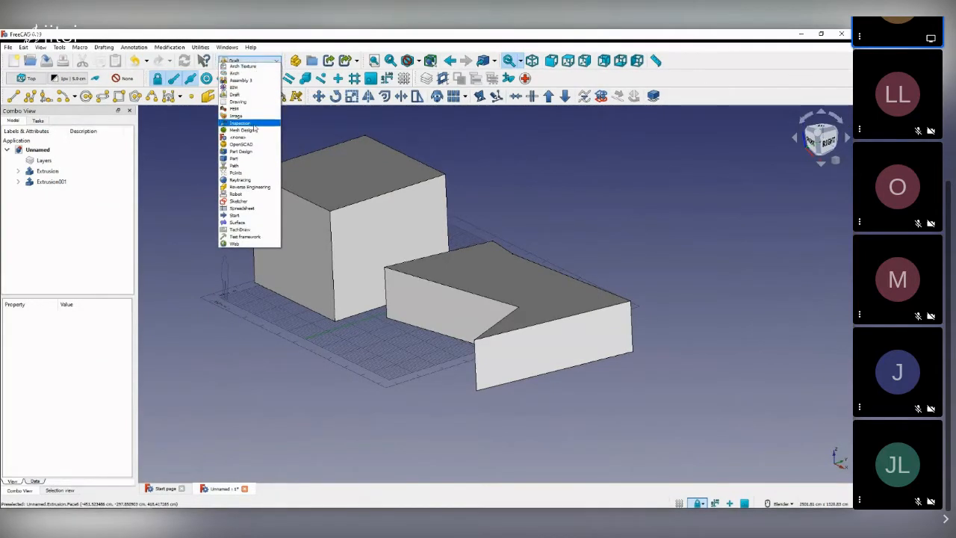
click(250, 203)
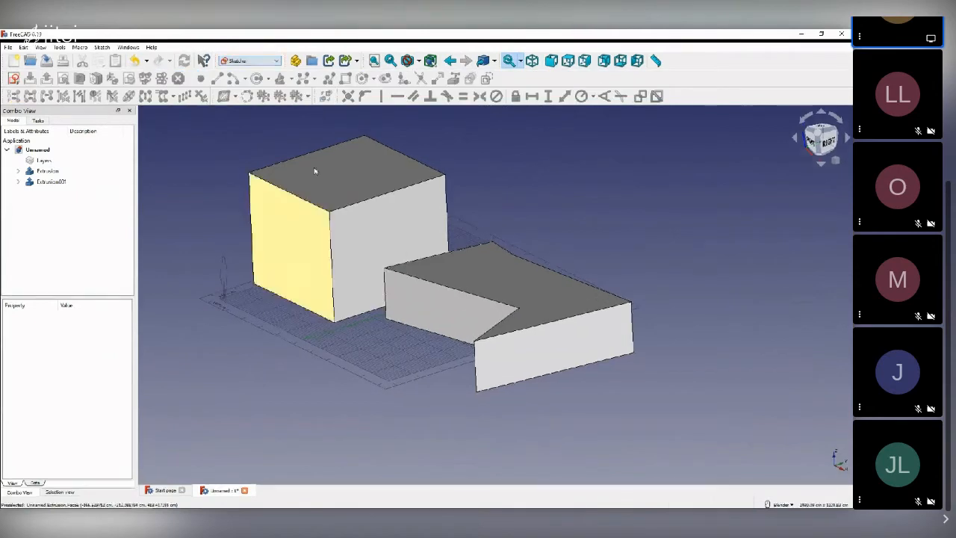
click(824, 127)
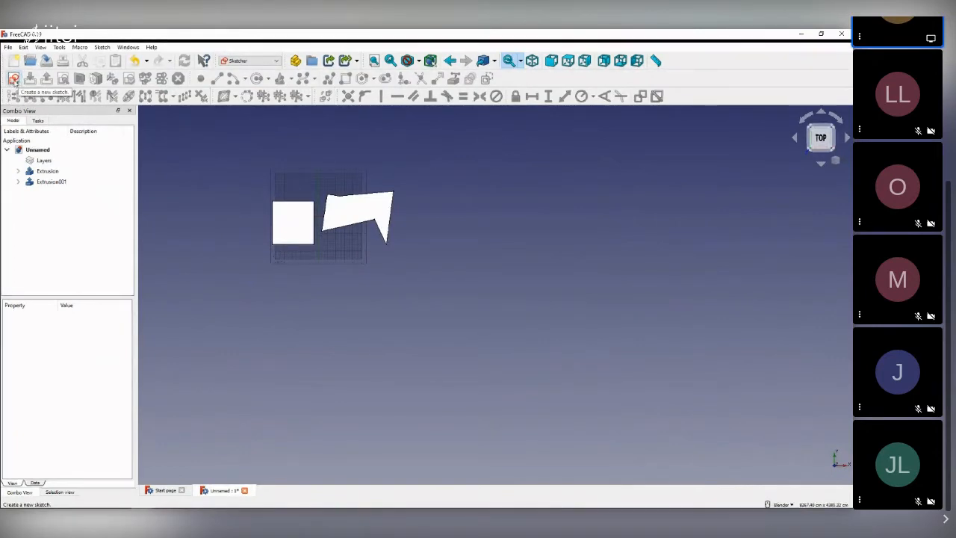
click(13, 79)
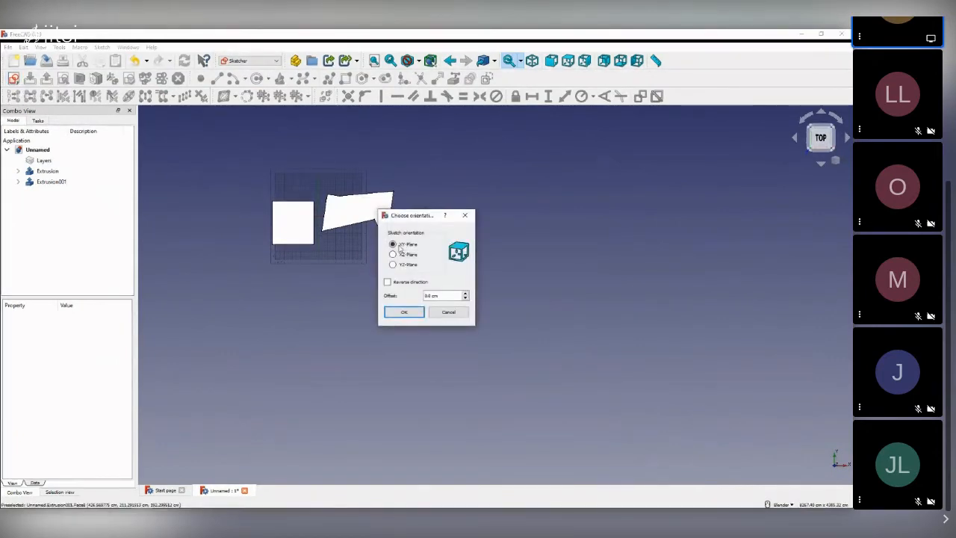
click(407, 310)
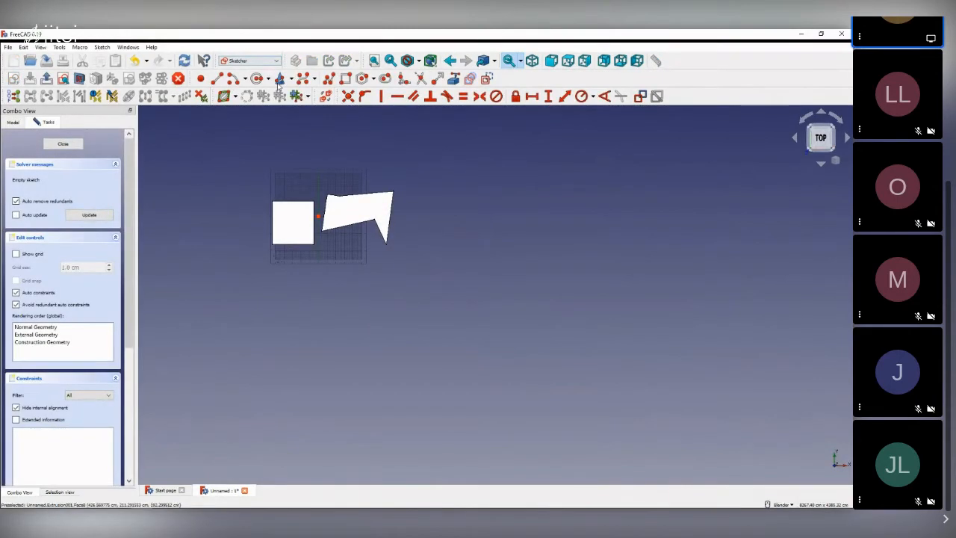
- Start a polyline in the sketch beside the angular solid, with a steep first segment running downward across the horizontal axis
click(332, 82)
click(419, 176)
click(398, 286)
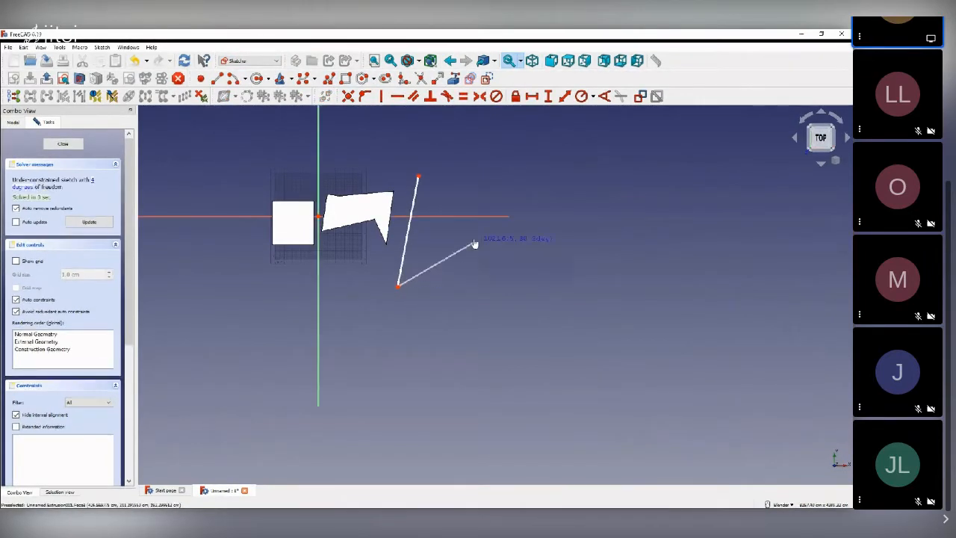
- Finish the polyline as a closed, irregular six-point outline beside the notched extrusion, ending on its starting point
click(474, 244)
click(513, 306)
click(549, 194)
click(458, 179)
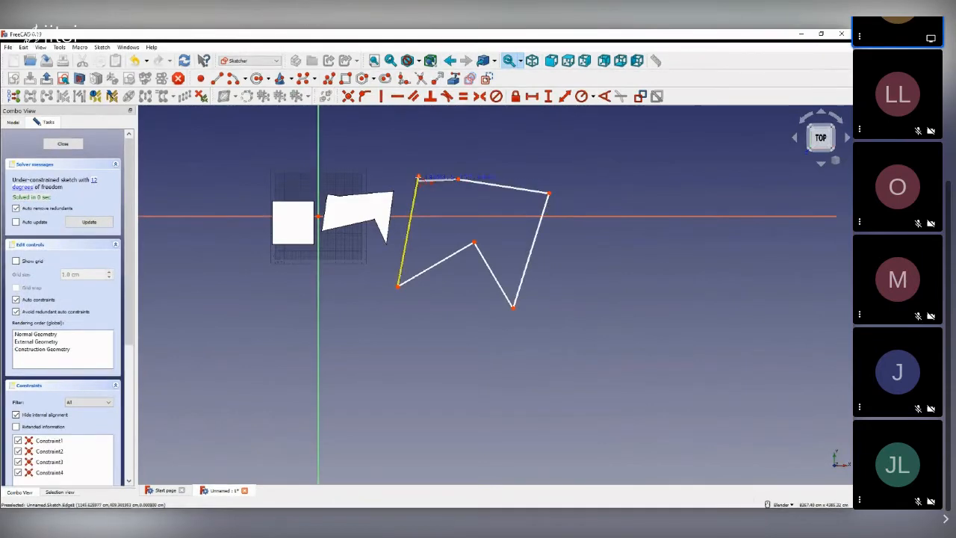
click(419, 175)
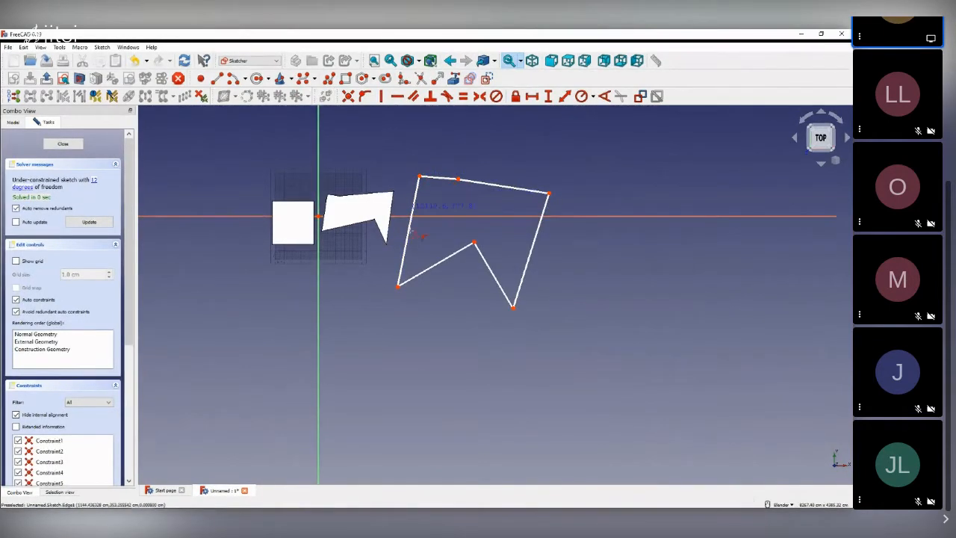
scroll(504, 222, up, 2)
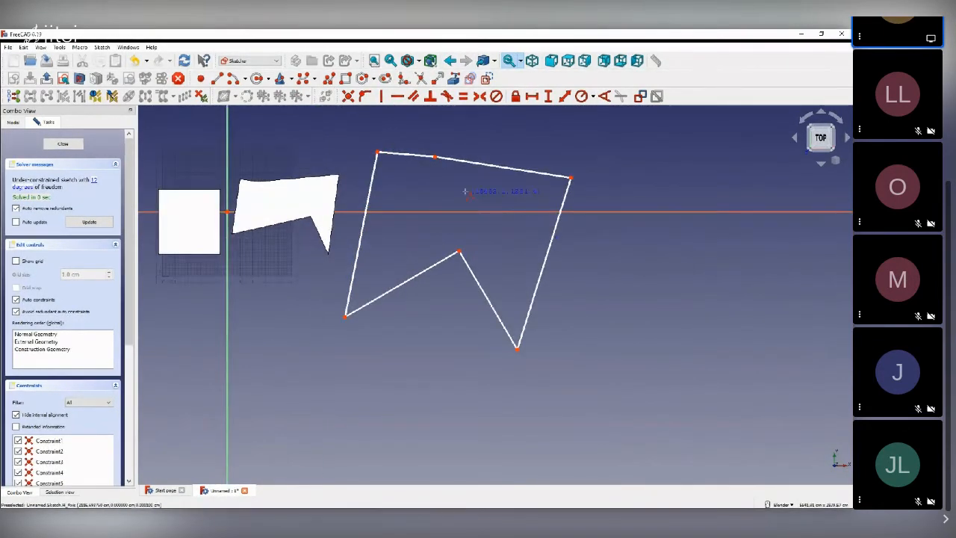
scroll(465, 192, up, 1)
scroll(452, 186, down, 1)
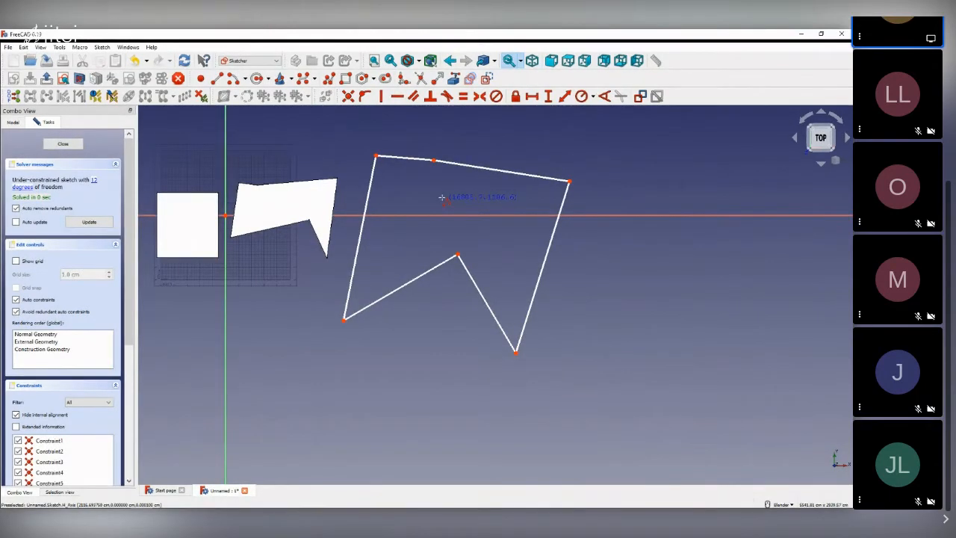
- Leave the drawing tool and close the sketch with the six-point outline
click(268, 79)
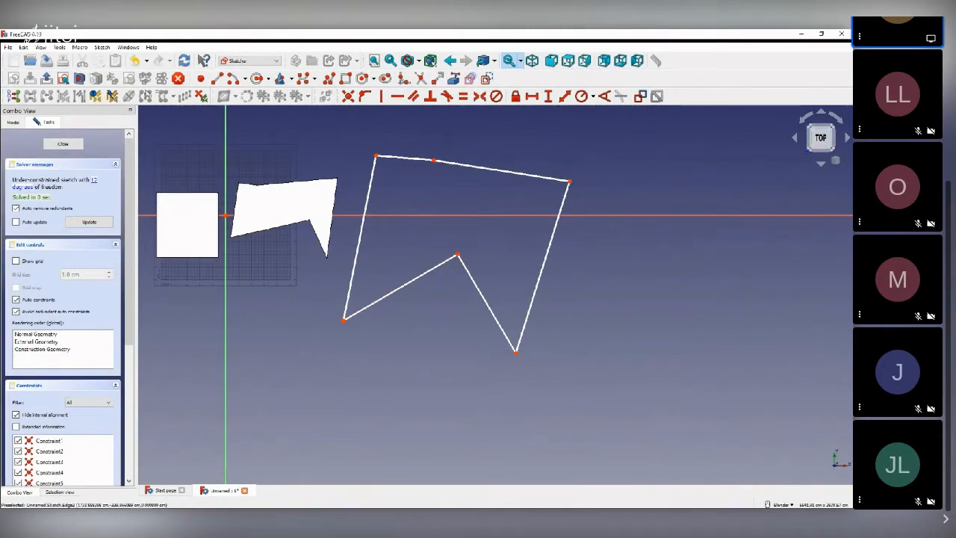
click(63, 144)
key(0)
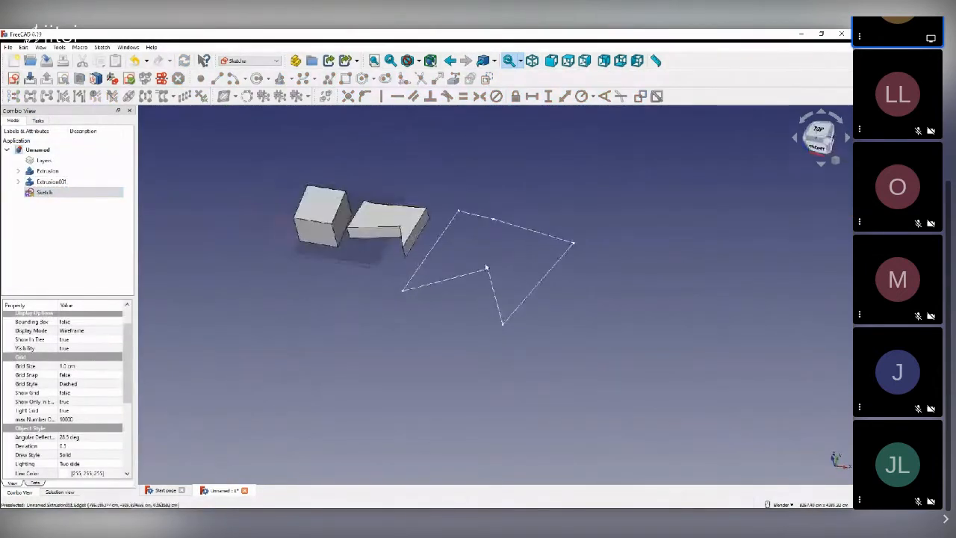
scroll(486, 268, up, 5)
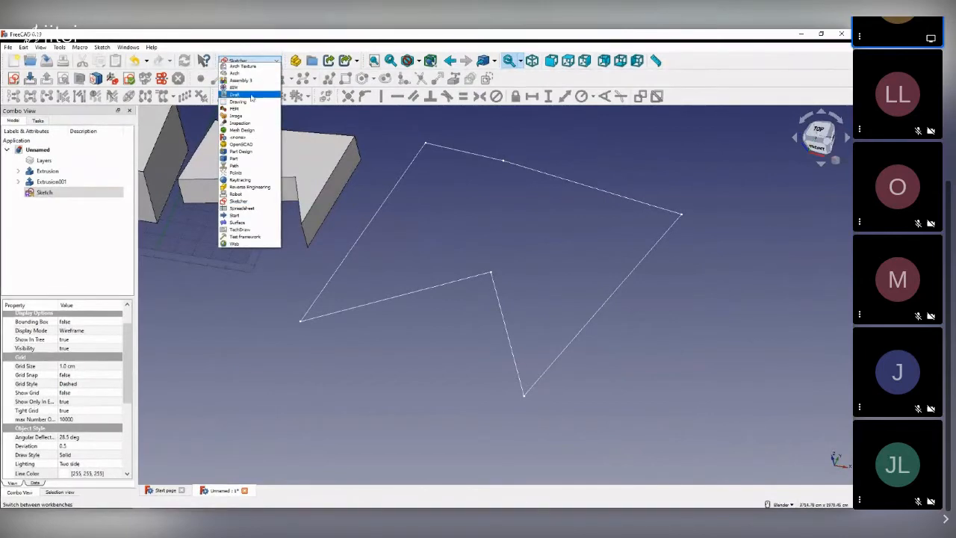
- Switch to the Draft workbench and draw a closed, filled five-point wire in the top plane, partly overlapping the sketched outline
click(251, 96)
scroll(418, 183, down, 3)
scroll(517, 251, up, 3)
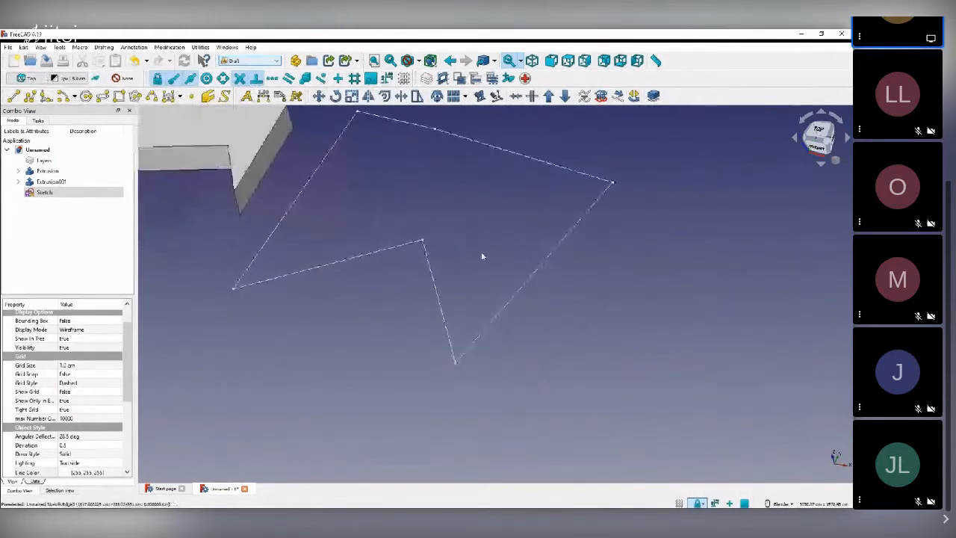
scroll(482, 257, down, 2)
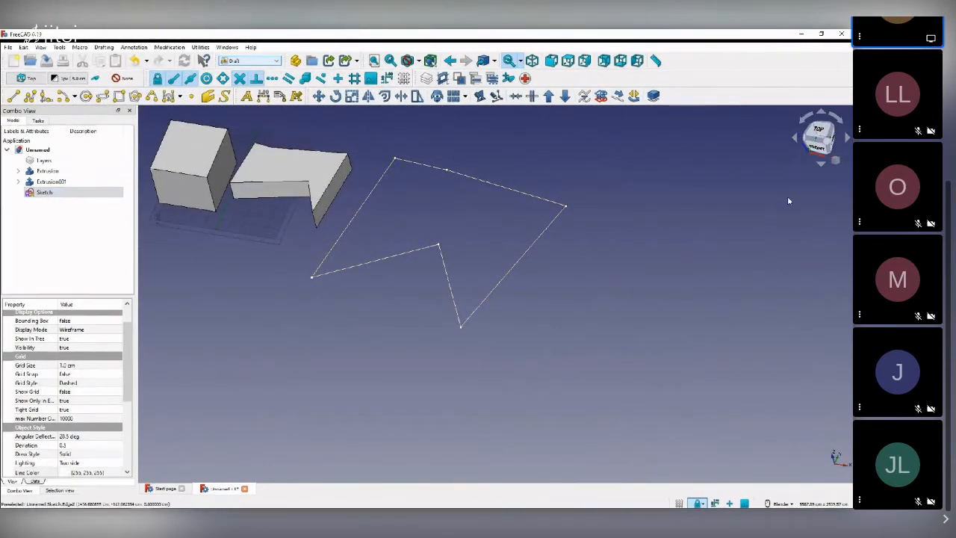
click(818, 129)
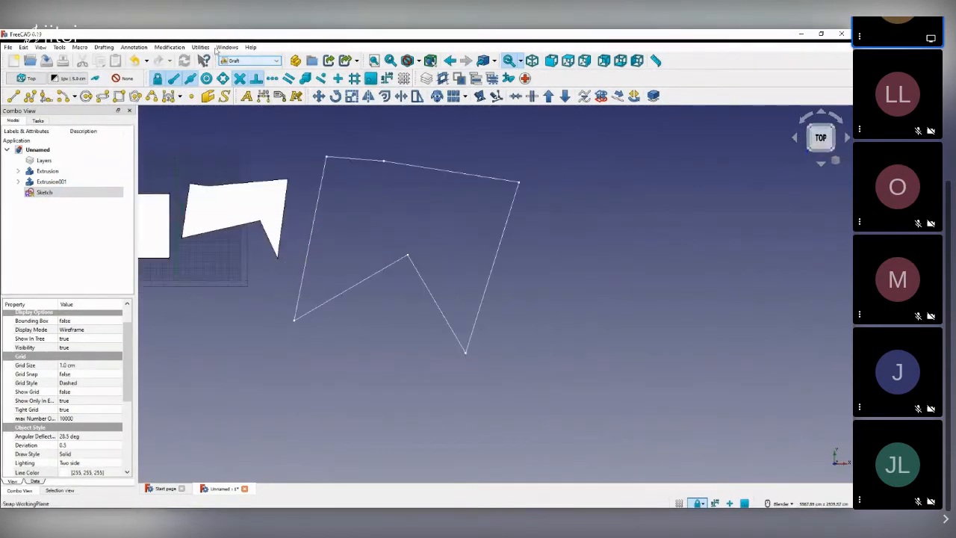
click(30, 96)
click(445, 228)
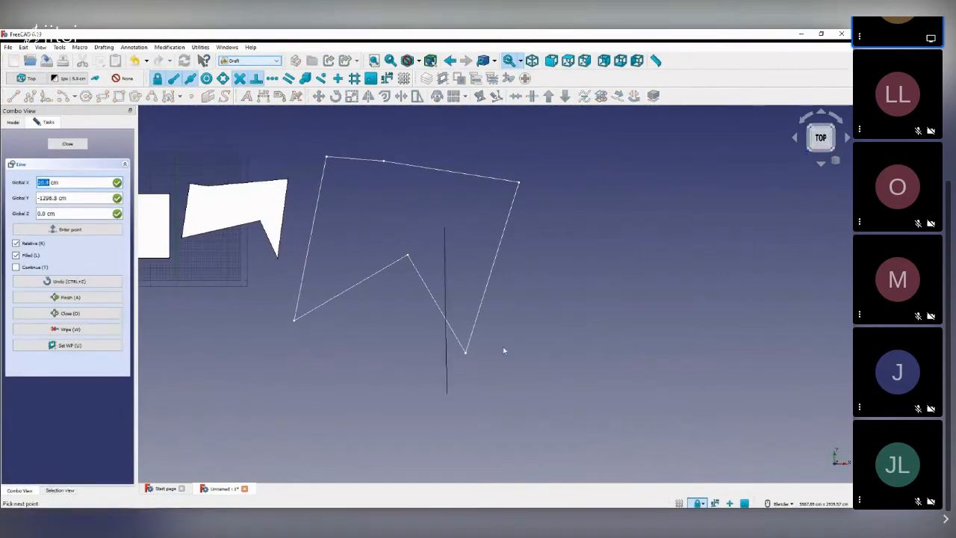
click(450, 390)
click(572, 282)
click(700, 255)
click(573, 181)
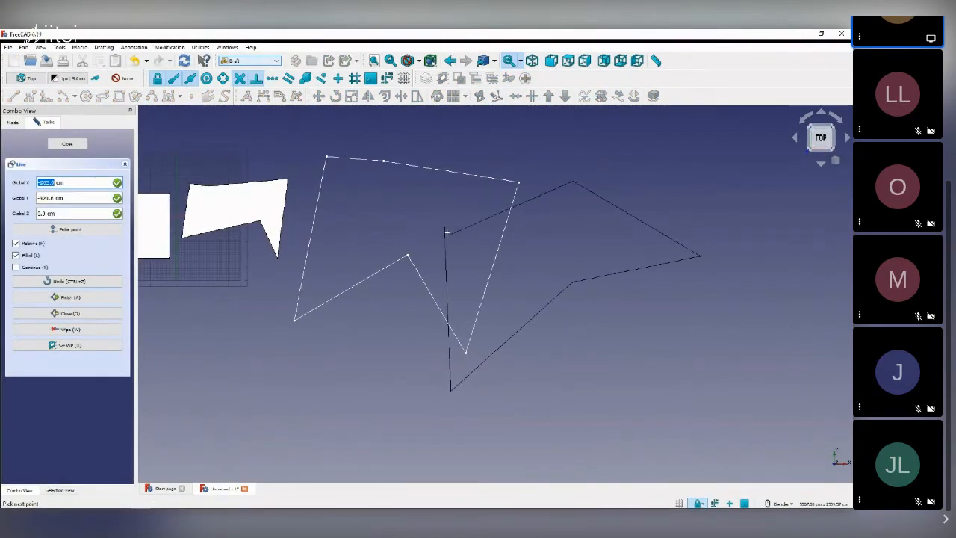
click(445, 230)
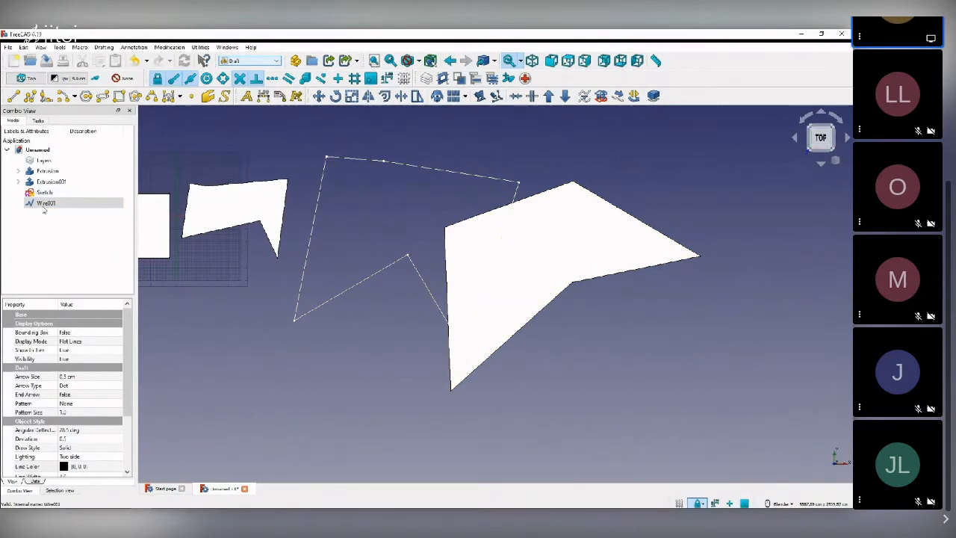
- Convert the new filled five-point wire into a sketch with the Draft/Sketch conversion
click(45, 206)
middle_drag(356, 380, 341, 340)
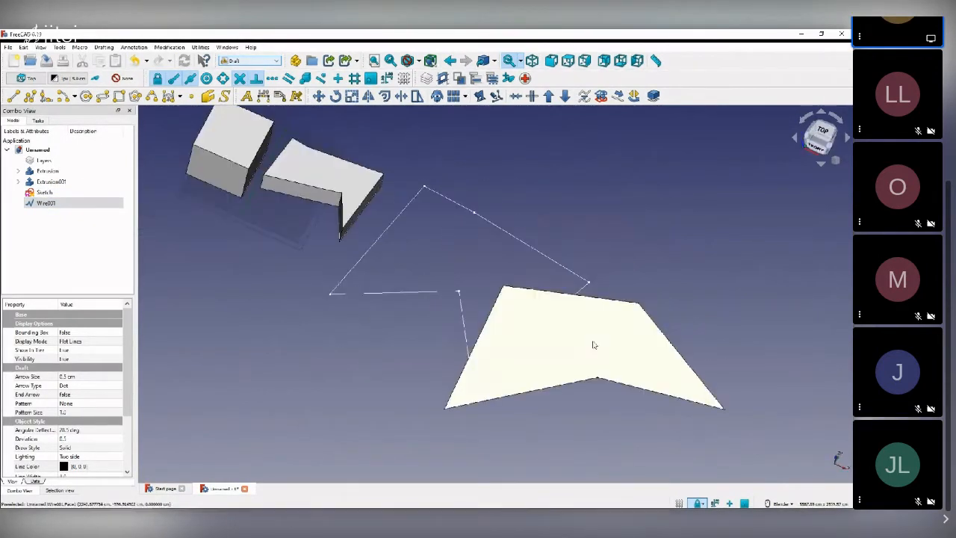
scroll(575, 374, up, 6)
scroll(523, 327, down, 6)
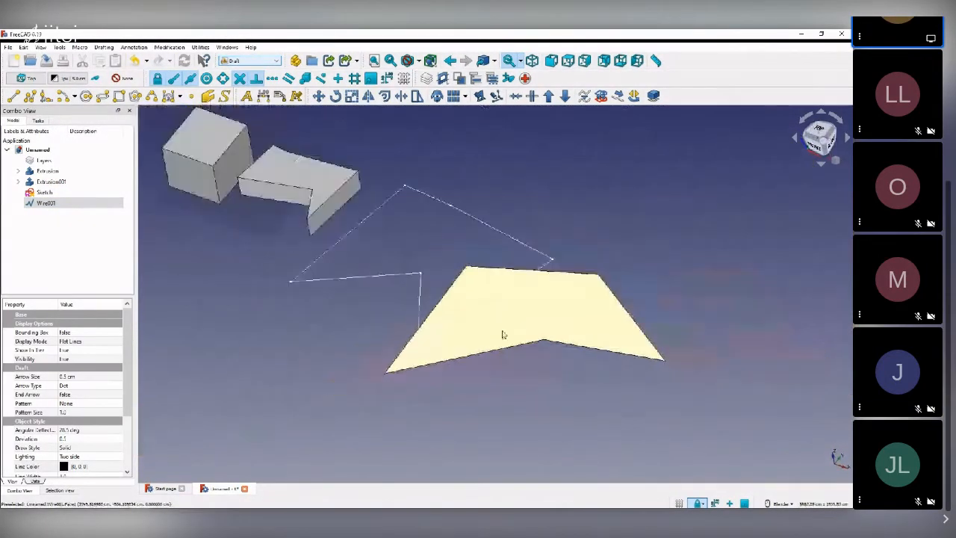
scroll(503, 334, up, 2)
click(56, 229)
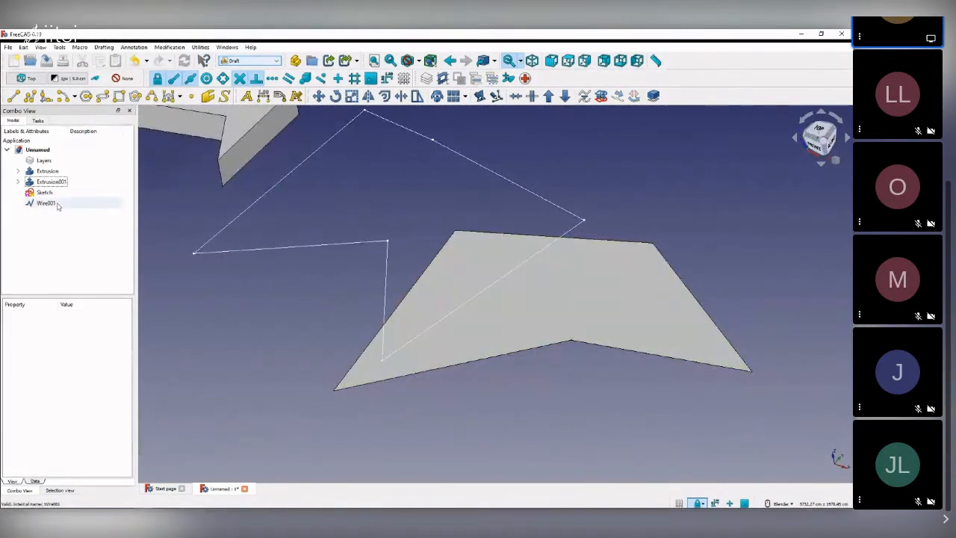
click(54, 204)
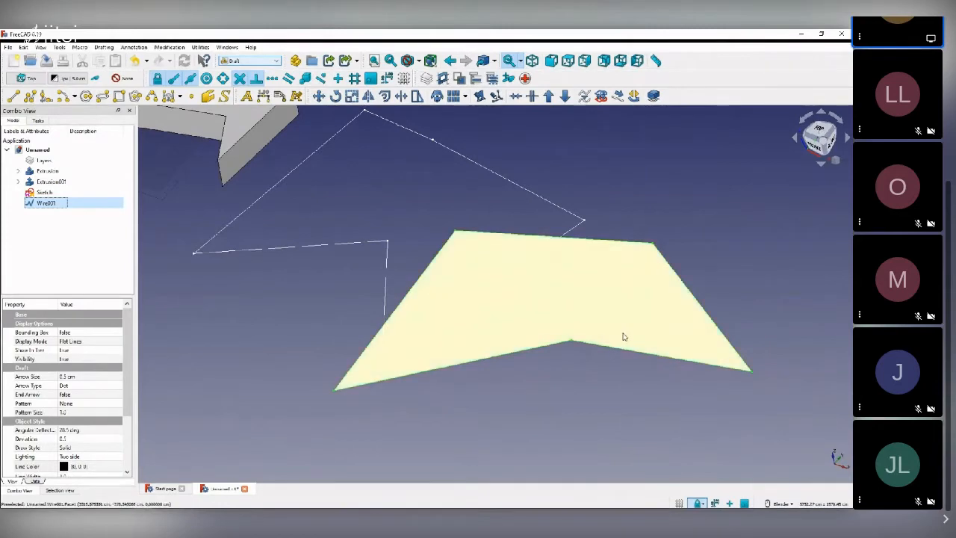
click(601, 98)
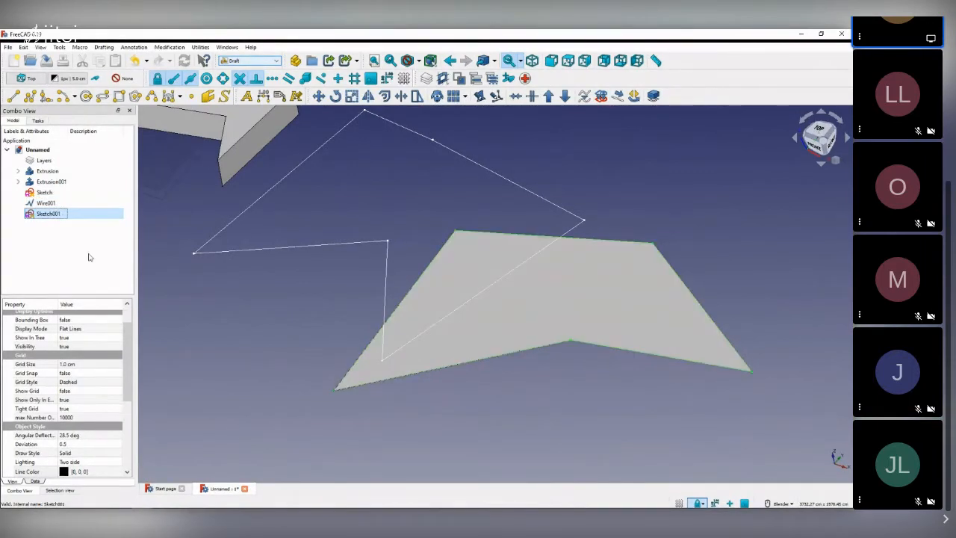
- Hide the original wire Wire001 and check the converted sketch Sketch001 on its own
click(47, 204)
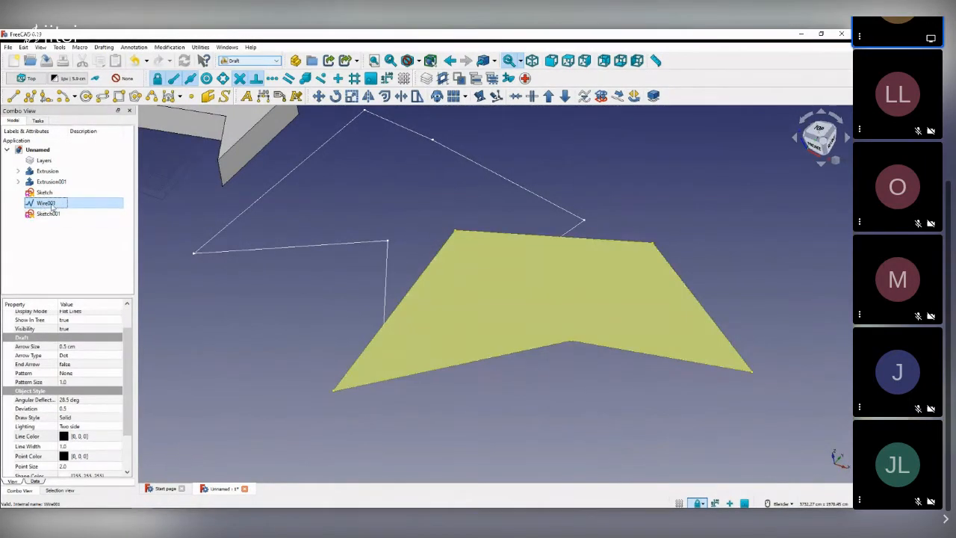
key(space)
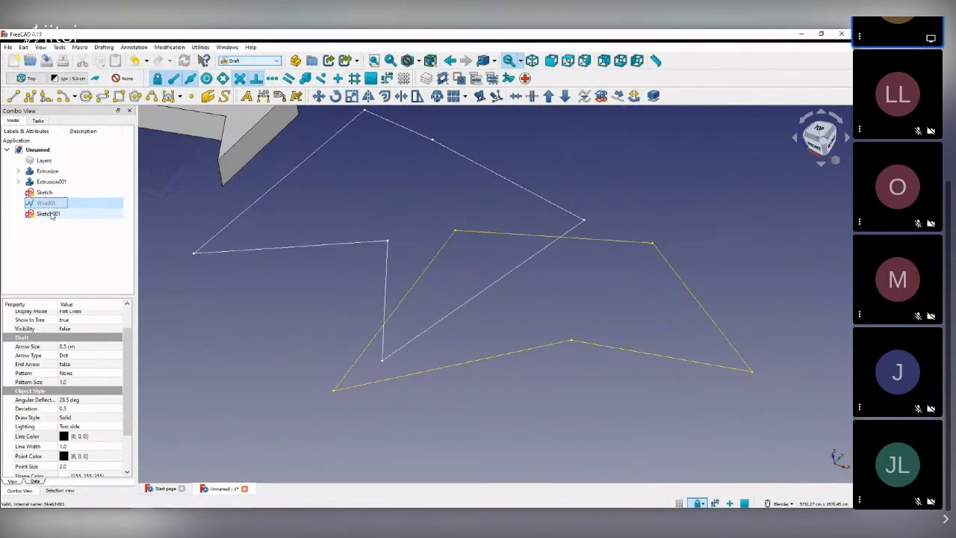
click(50, 236)
click(47, 214)
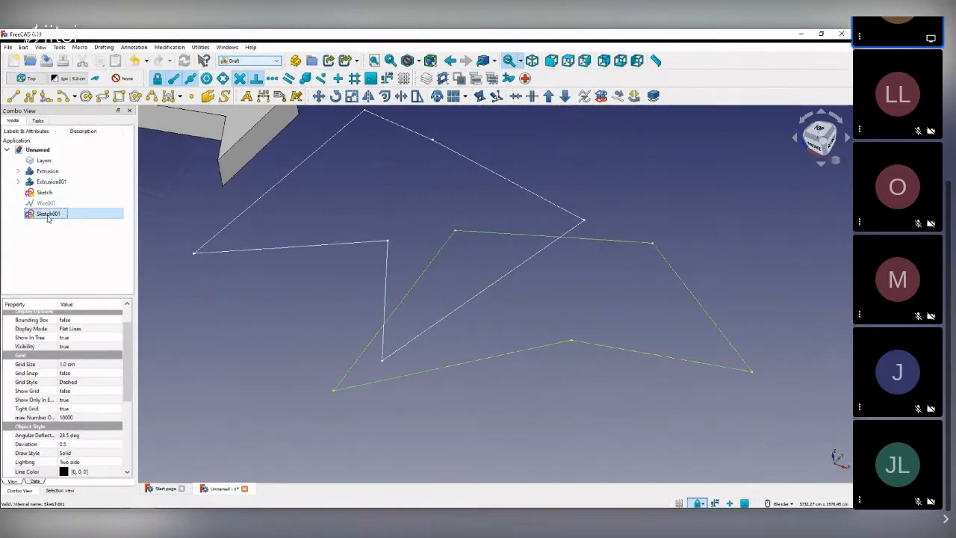
click(75, 248)
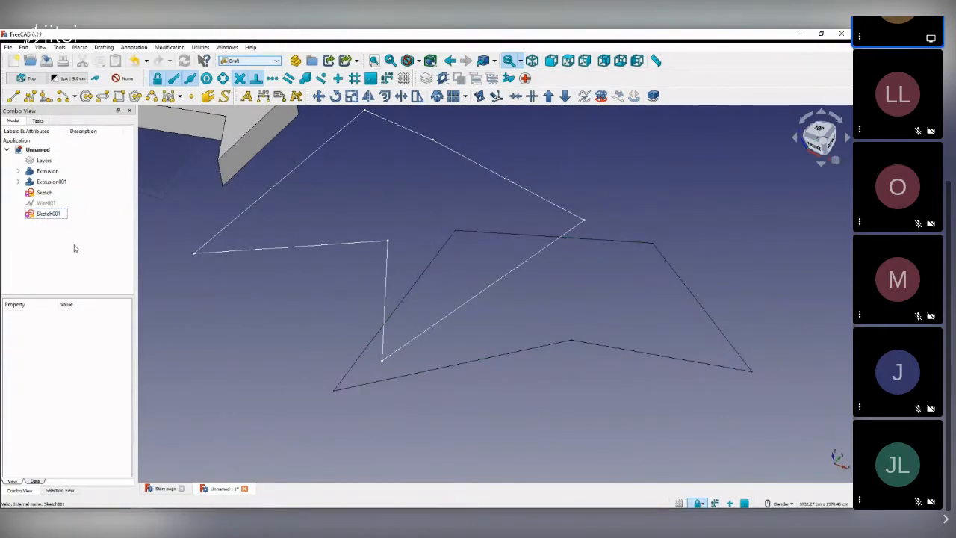
- Open Sketch001 for editing, examine its converted lines, points and constraints, and close it again
double_click(48, 214)
scroll(403, 249, up, 5)
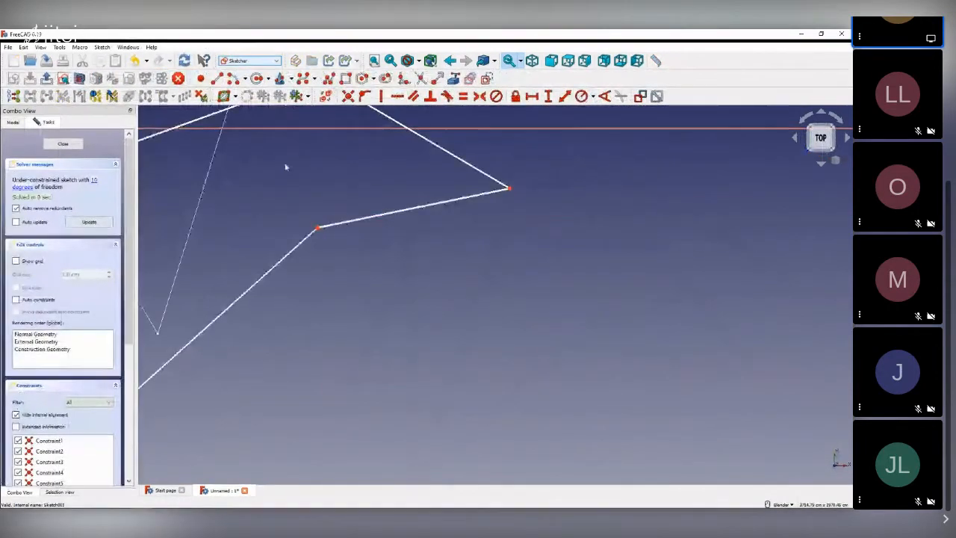
scroll(286, 168, down, 4)
scroll(278, 205, up, 4)
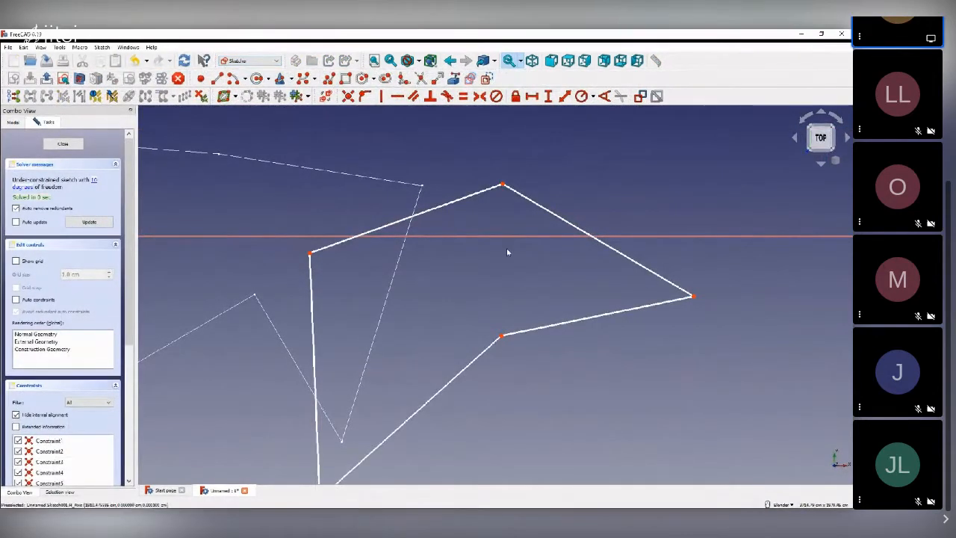
scroll(418, 299, down, 3)
scroll(411, 318, up, 3)
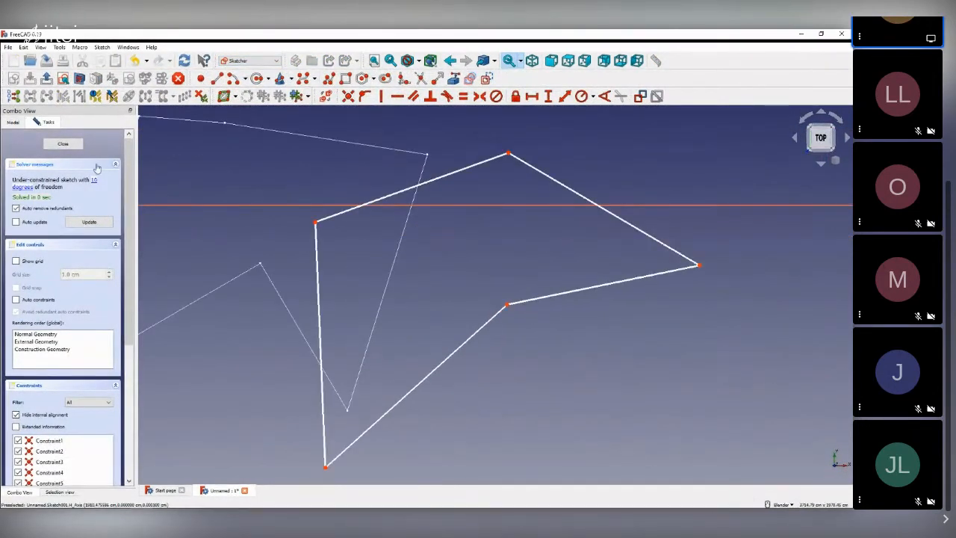
scroll(428, 261, down, 2)
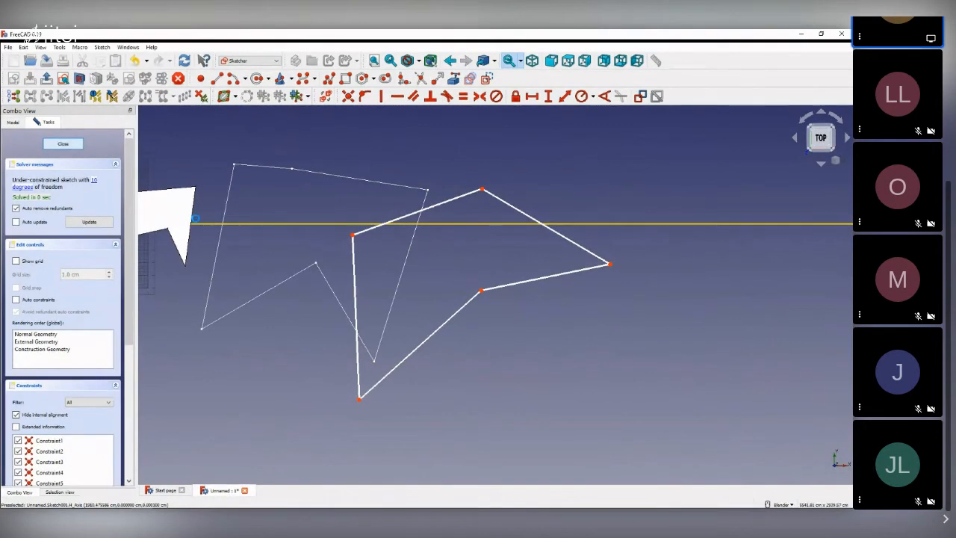
click(63, 144)
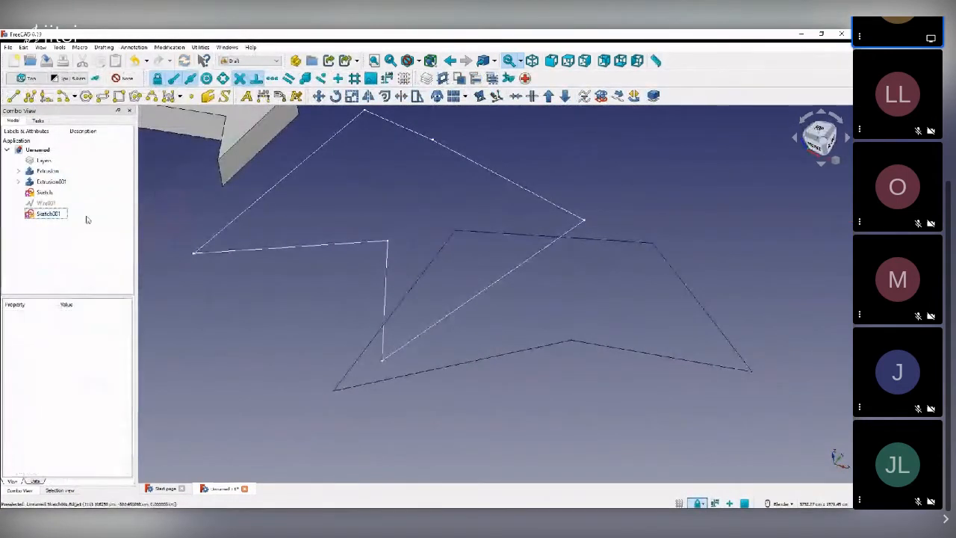
- Convert the hand-drawn six-point sketch into a Draft wire with the Draft/Sketch conversion
click(51, 193)
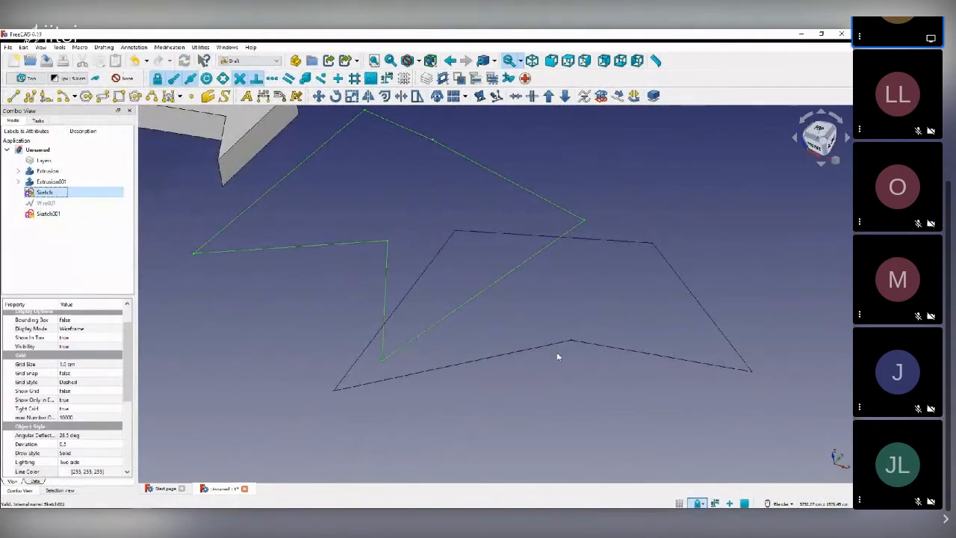
scroll(557, 357, down, 2)
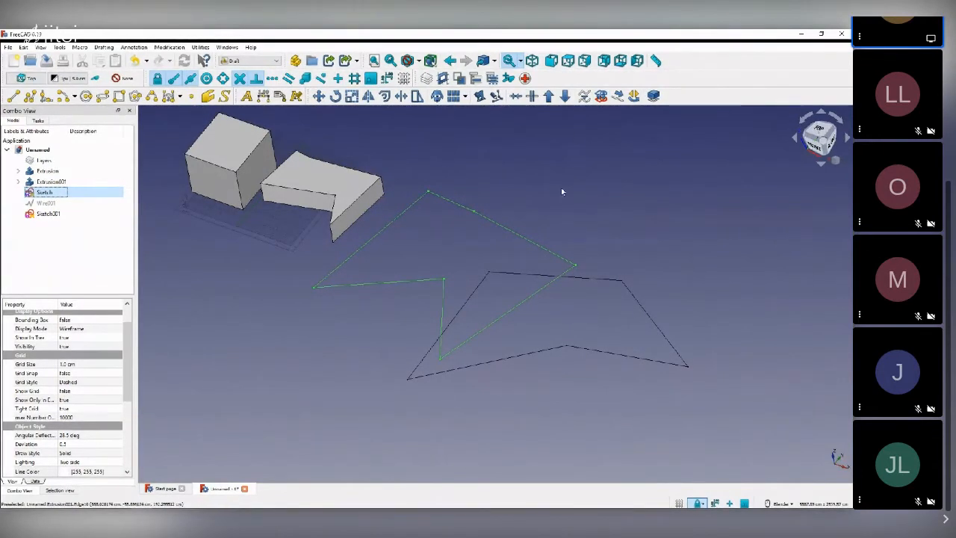
click(601, 97)
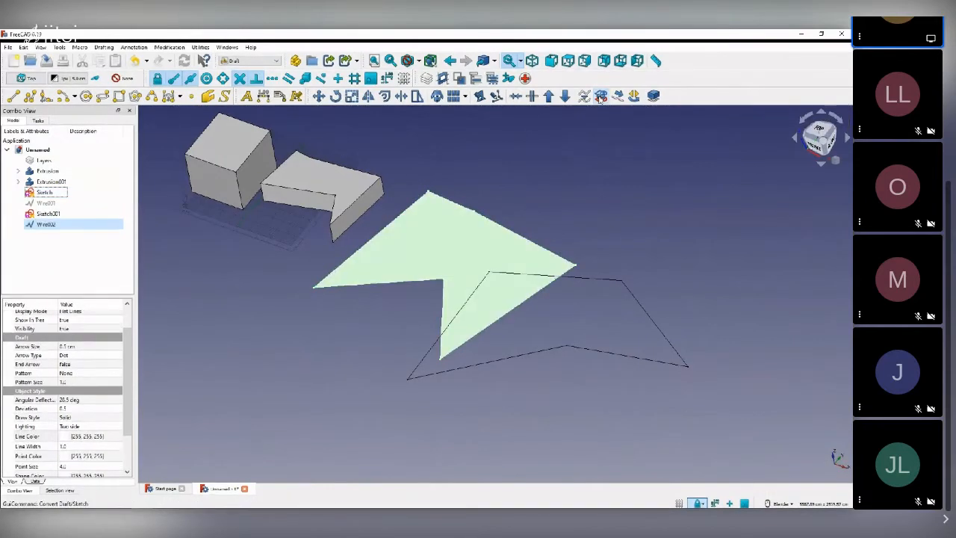
- Hide the original six-point sketch behind its converted wire
click(67, 233)
click(54, 225)
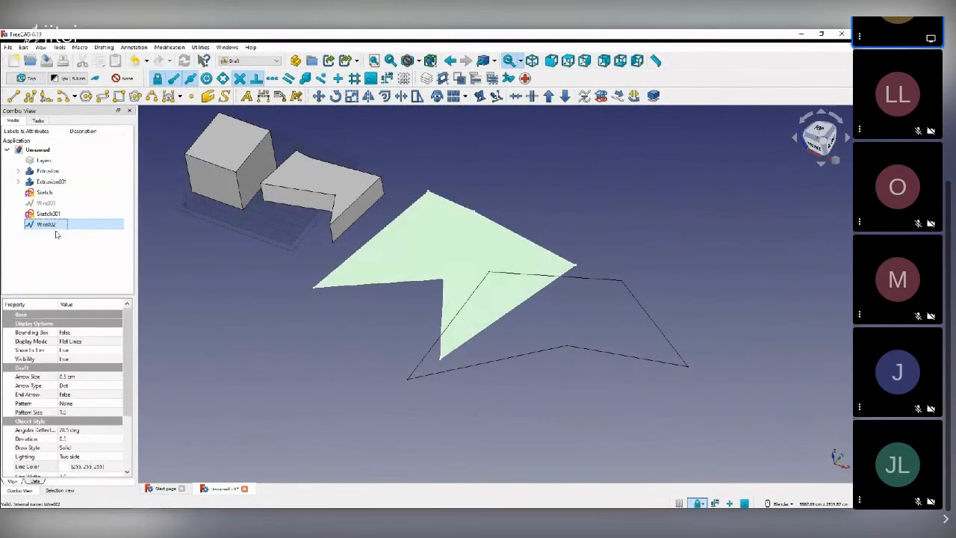
click(52, 194)
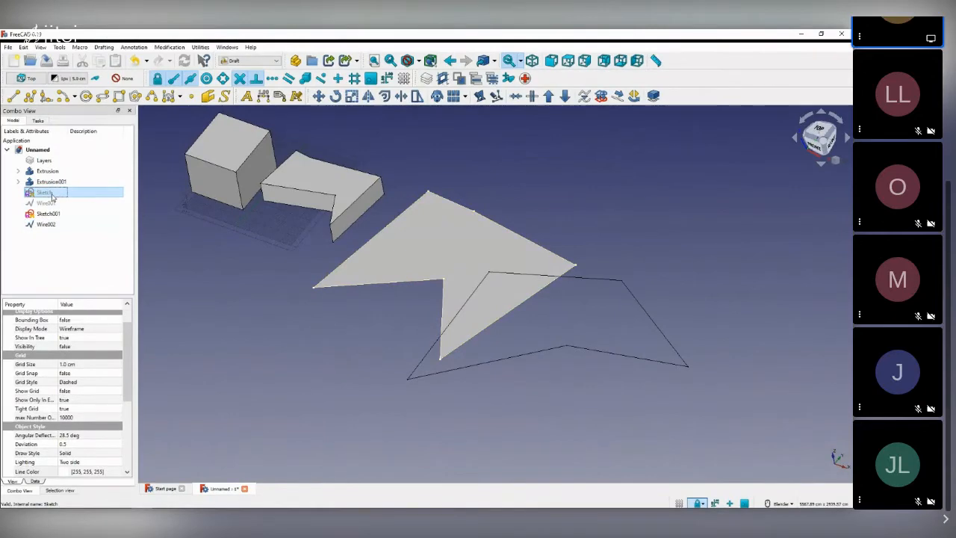
click(45, 251)
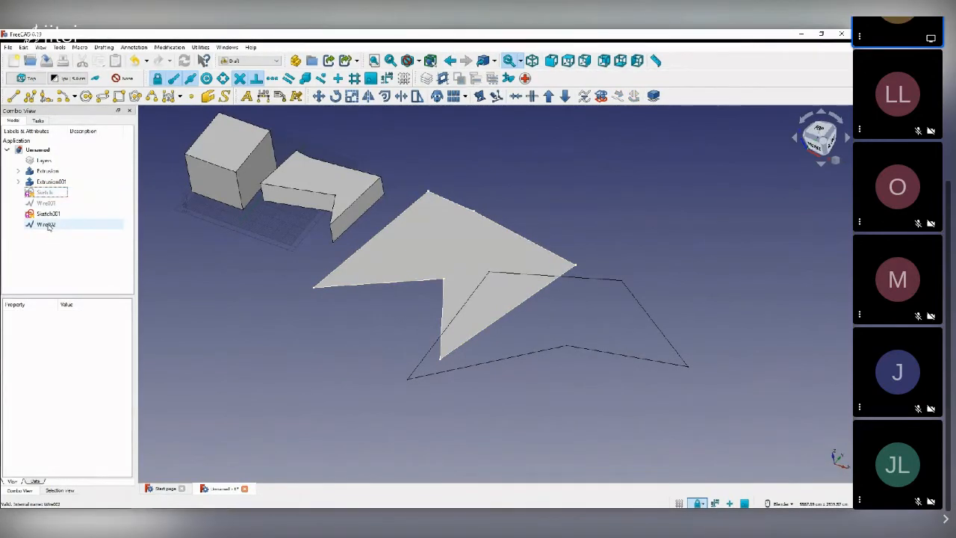
- Select the converted wire Wire002 and examine its filled face from several angles and distances
click(48, 225)
middle_drag(406, 356, 388, 331)
scroll(504, 306, up, 3)
scroll(504, 306, down, 4)
middle_drag(496, 282, 510, 264)
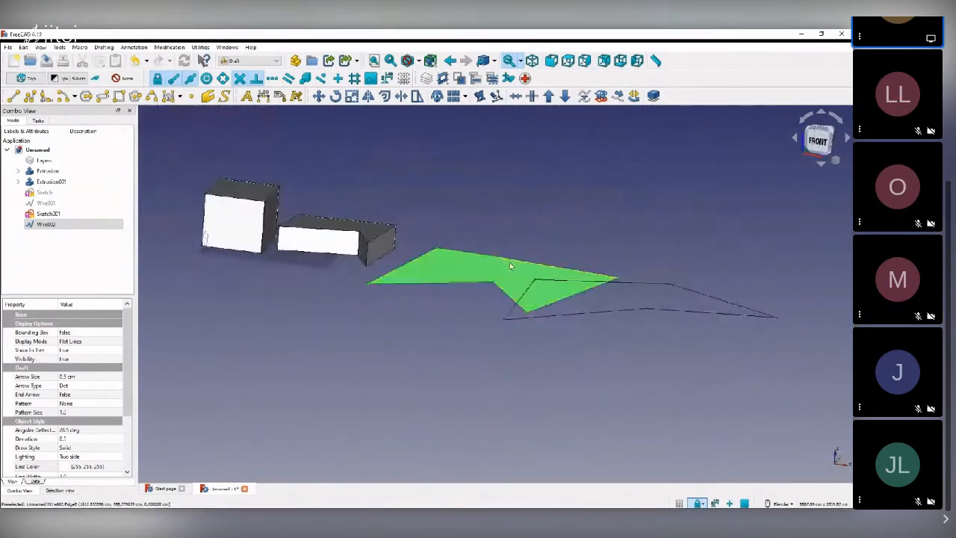
scroll(502, 279, up, 6)
scroll(501, 280, down, 6)
middle_drag(480, 314, 472, 363)
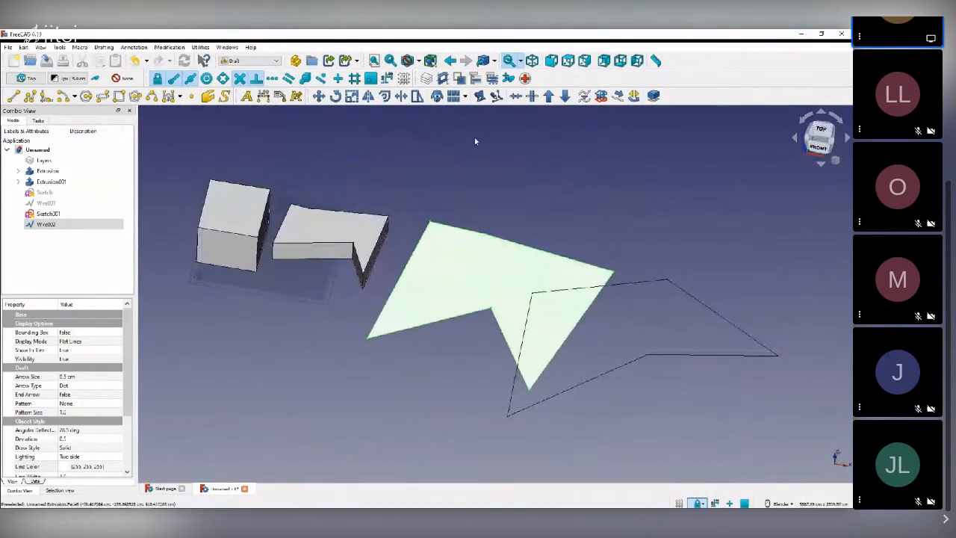
- Open the converted wire Wire002 for editing to inspect its nodes, and close the edit mode again
click(49, 225)
double_click(50, 225)
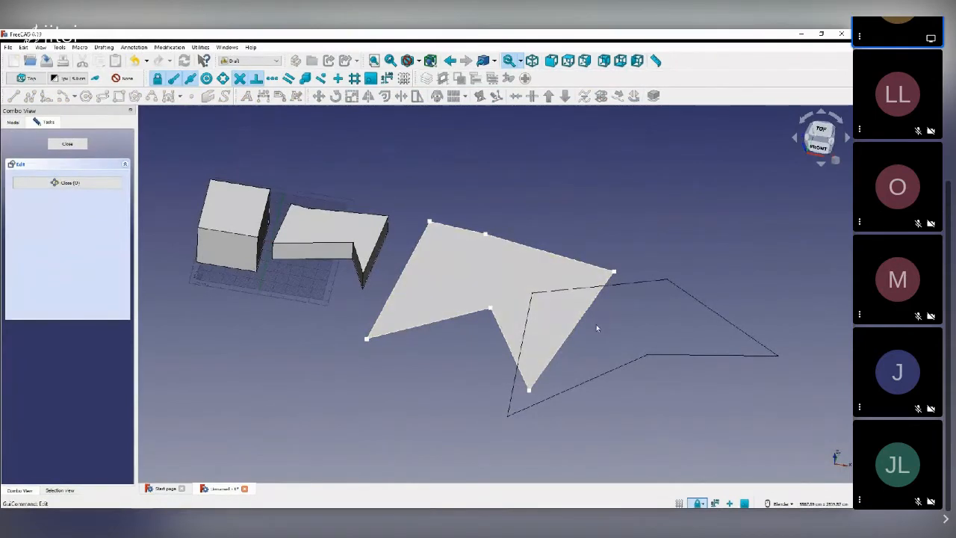
click(68, 144)
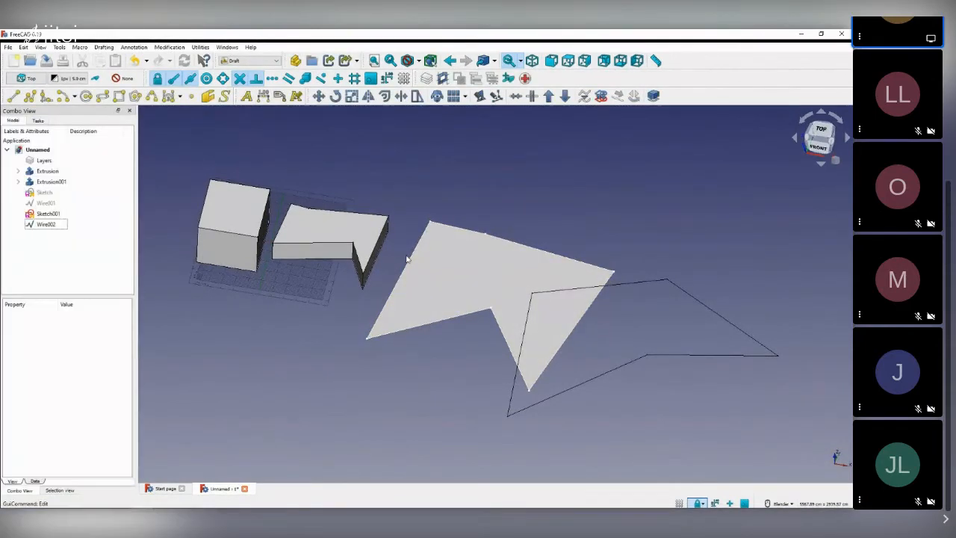
- Examine the cube, the extruded six-point solid and the converted wire from several angles and distances
scroll(433, 315, up, 4)
scroll(433, 316, down, 4)
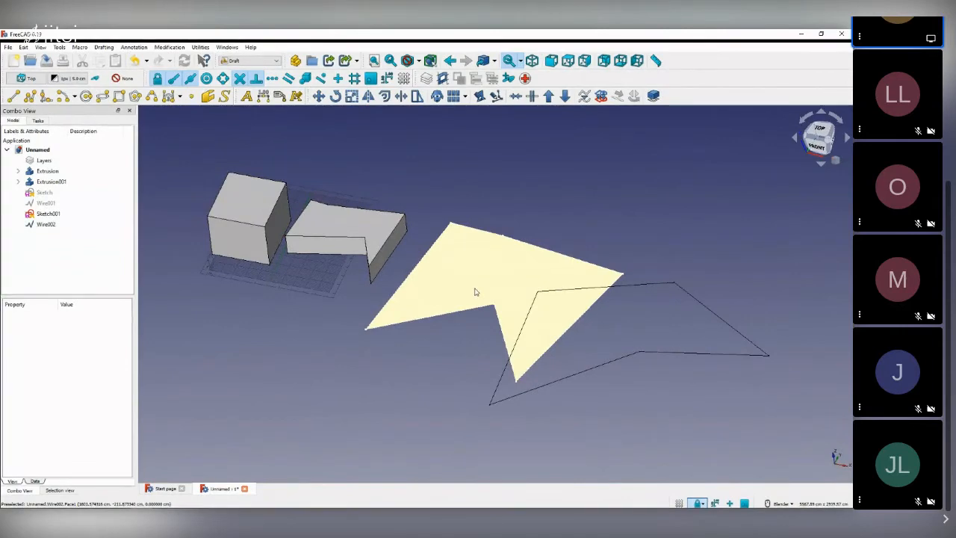
middle_drag(440, 284, 401, 345)
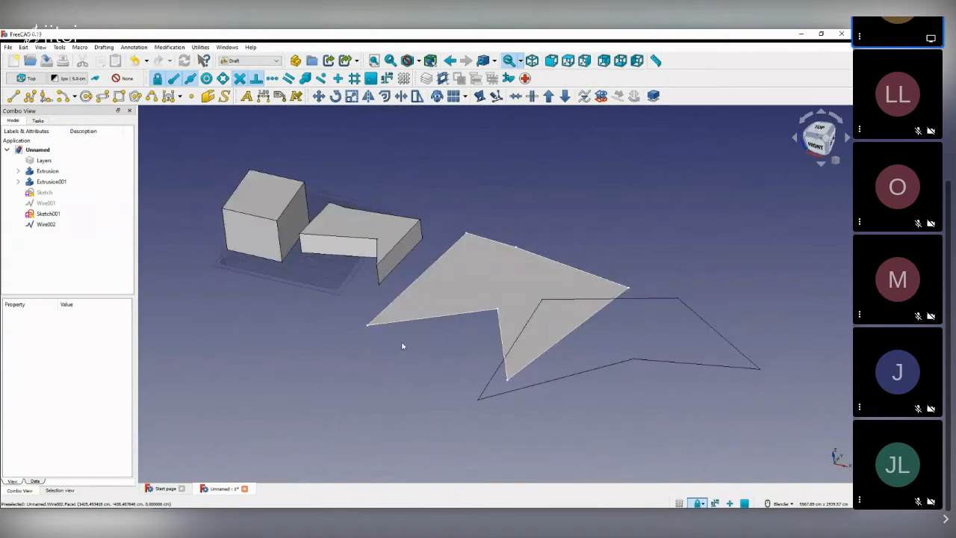
scroll(362, 261, up, 4)
scroll(493, 306, down, 2)
middle_drag(278, 316, 274, 302)
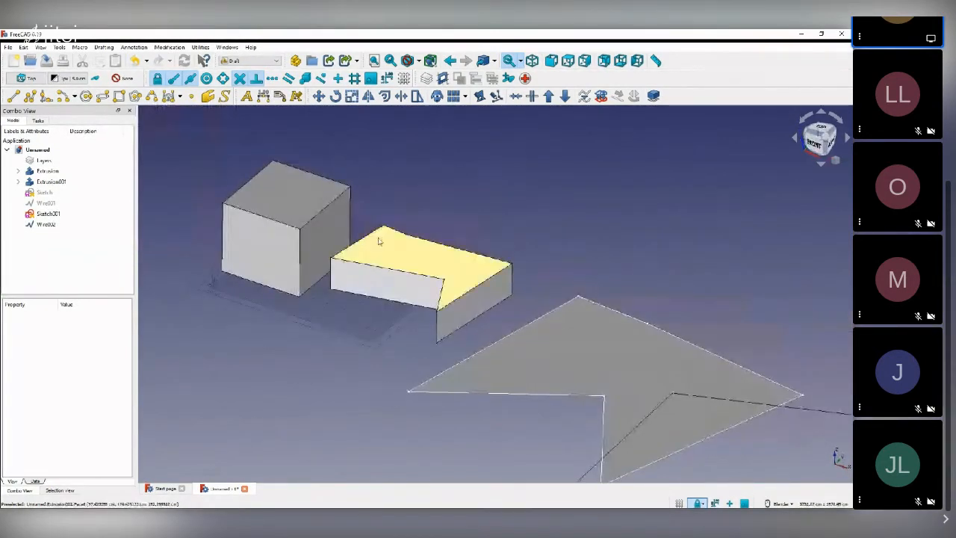
middle_drag(377, 241, 369, 341)
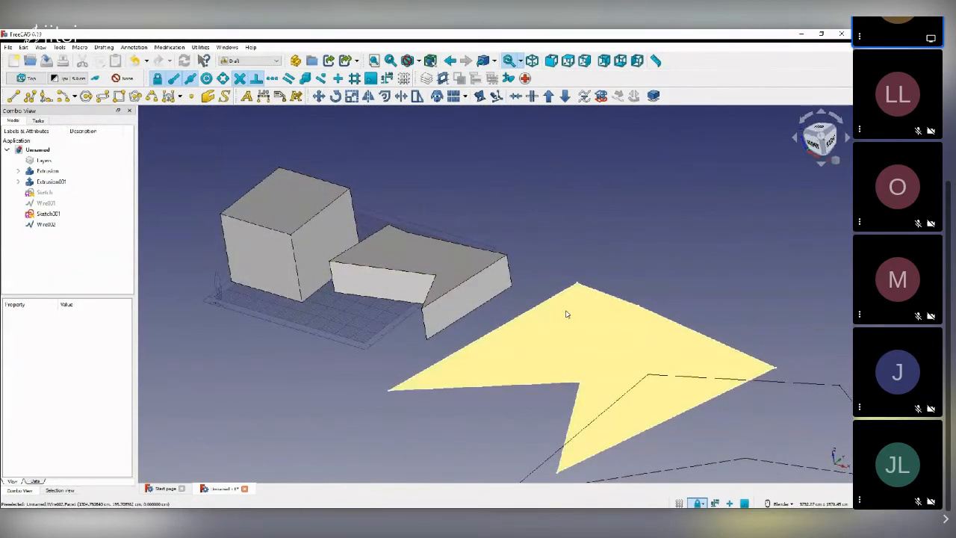
middle_drag(523, 269, 439, 330)
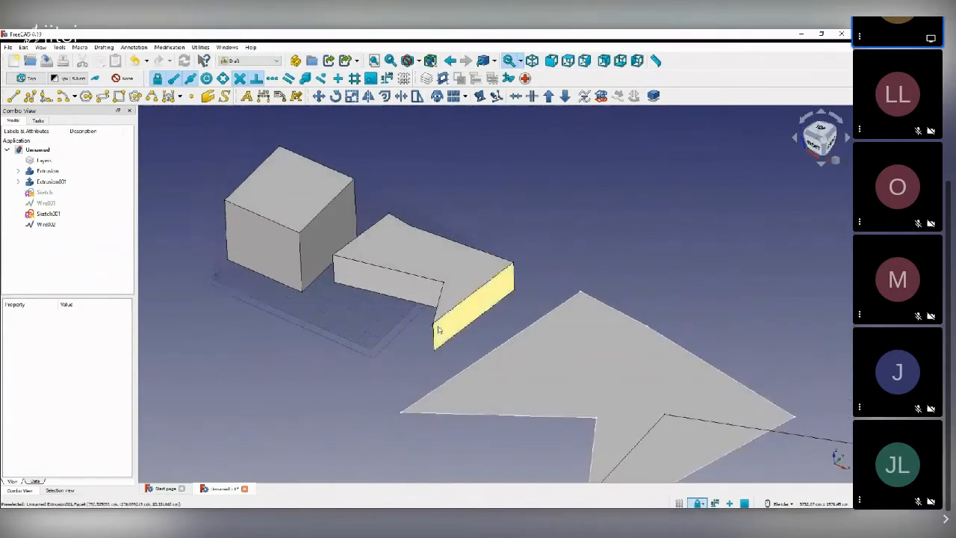
- Select the top face of Extrusion001 and create a Shape 2D View of it from the current oblique view direction
click(439, 330)
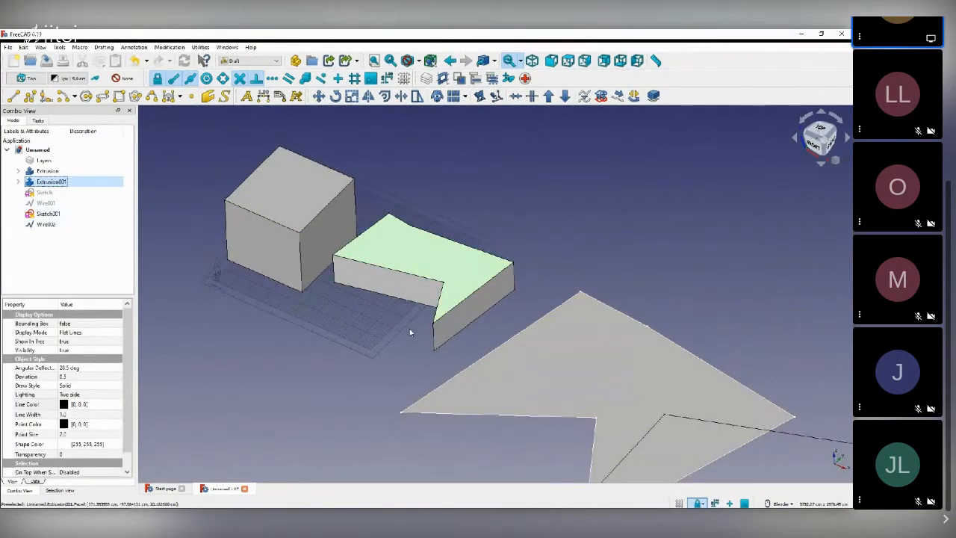
scroll(410, 330, up, 2)
middle_drag(477, 348, 496, 333)
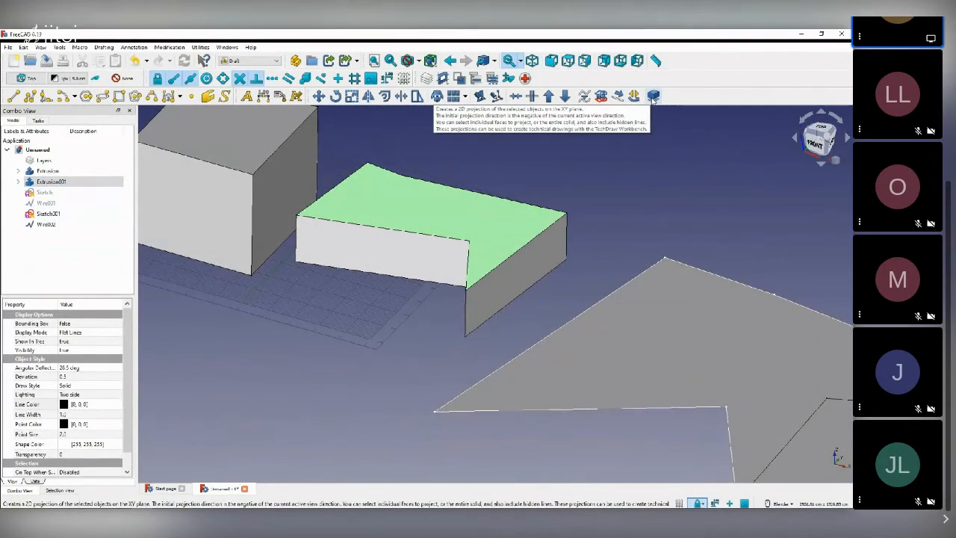
click(654, 97)
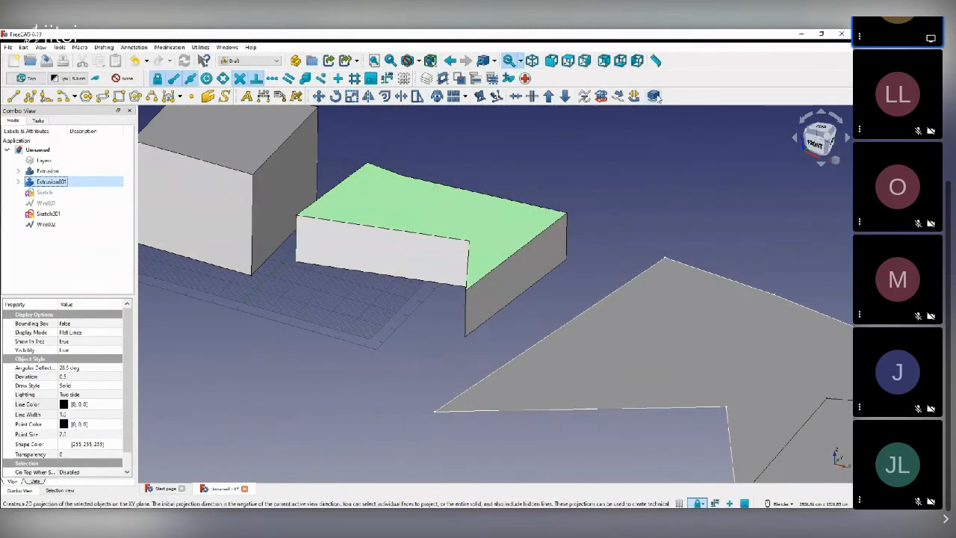
click(653, 96)
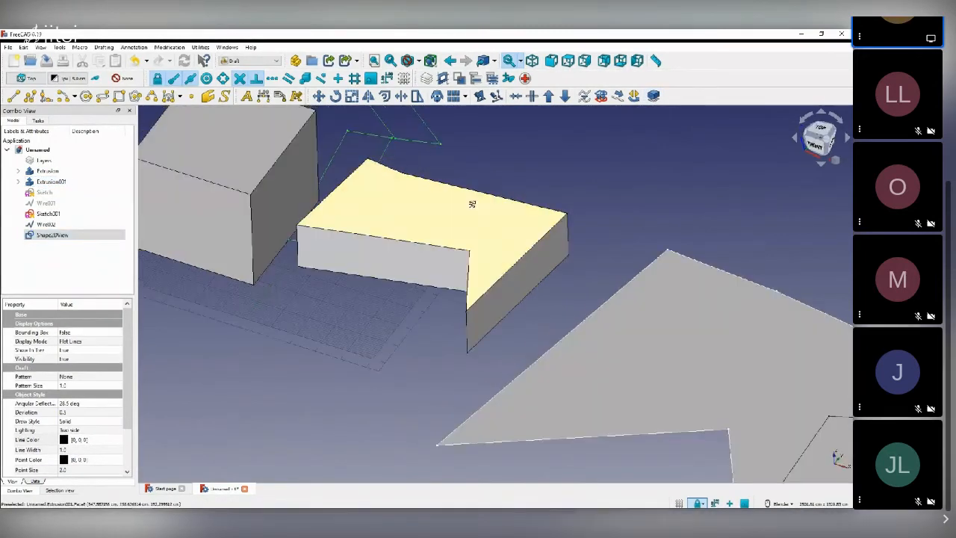
- Select the oblique projection Shape2DView and examine its outline beside the two solids from several angles
scroll(472, 204, down, 5)
scroll(473, 204, up, 6)
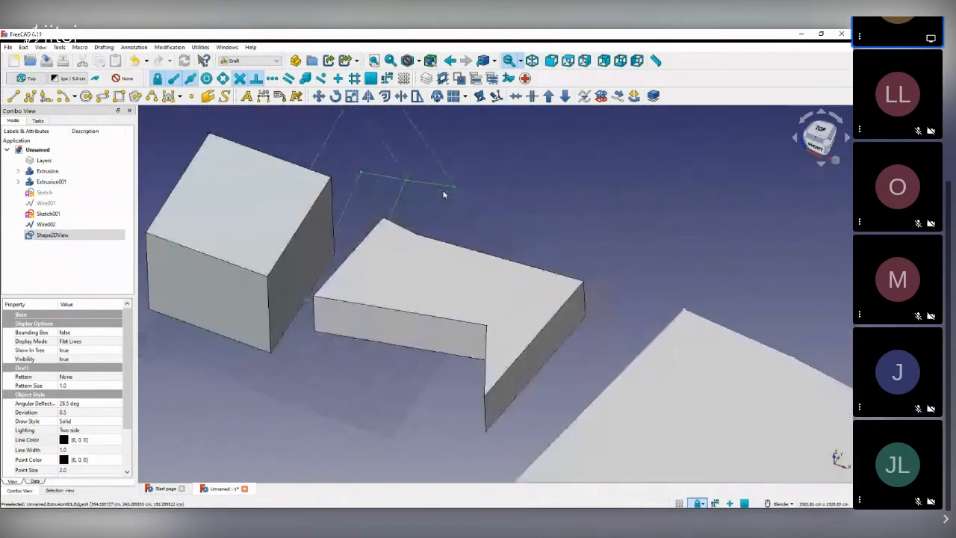
click(53, 261)
click(52, 235)
scroll(476, 295, down, 2)
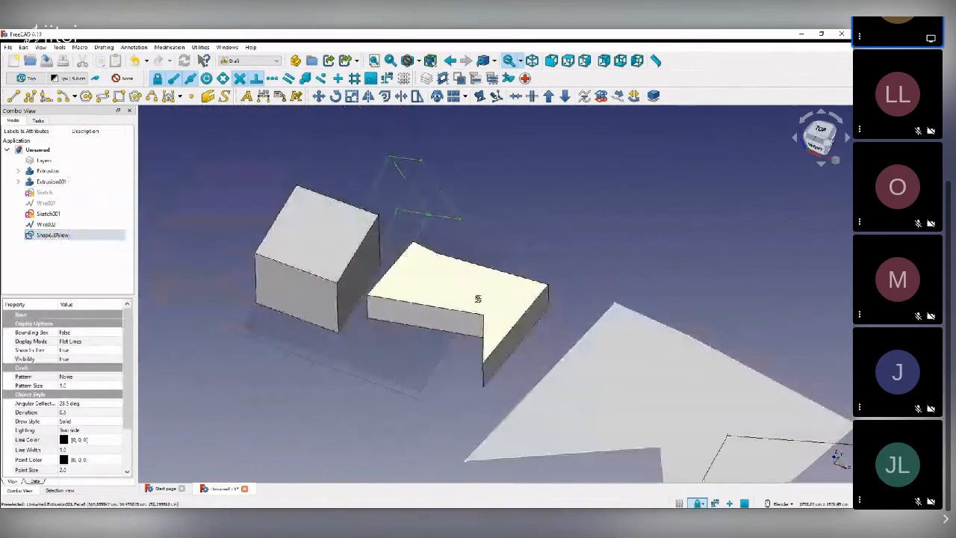
middle_drag(478, 299, 484, 267)
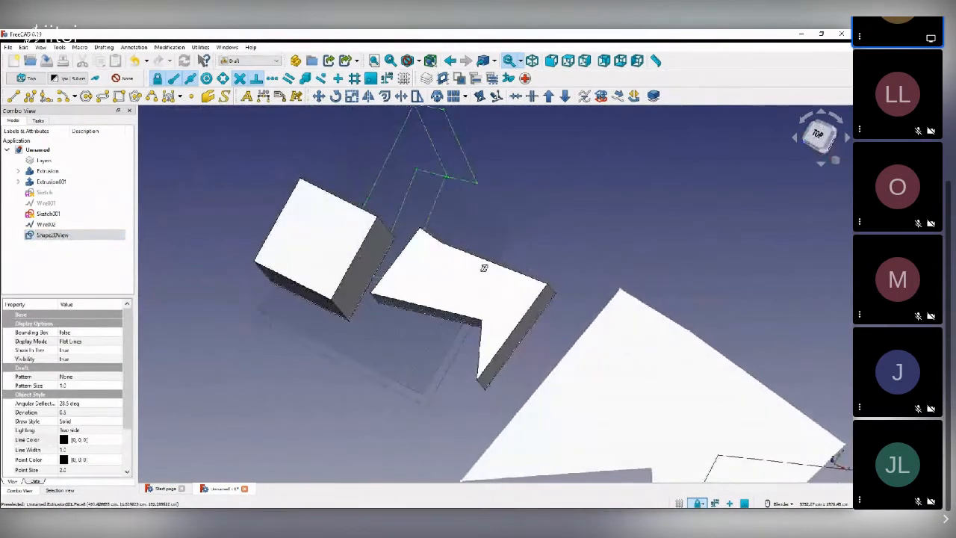
middle_drag(305, 272, 568, 285)
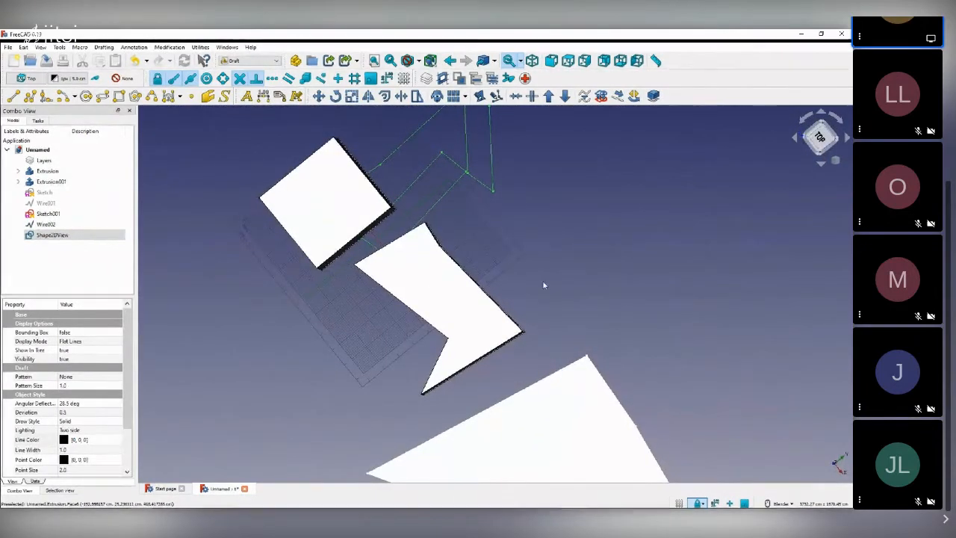
scroll(413, 237, down, 4)
middle_drag(524, 270, 525, 228)
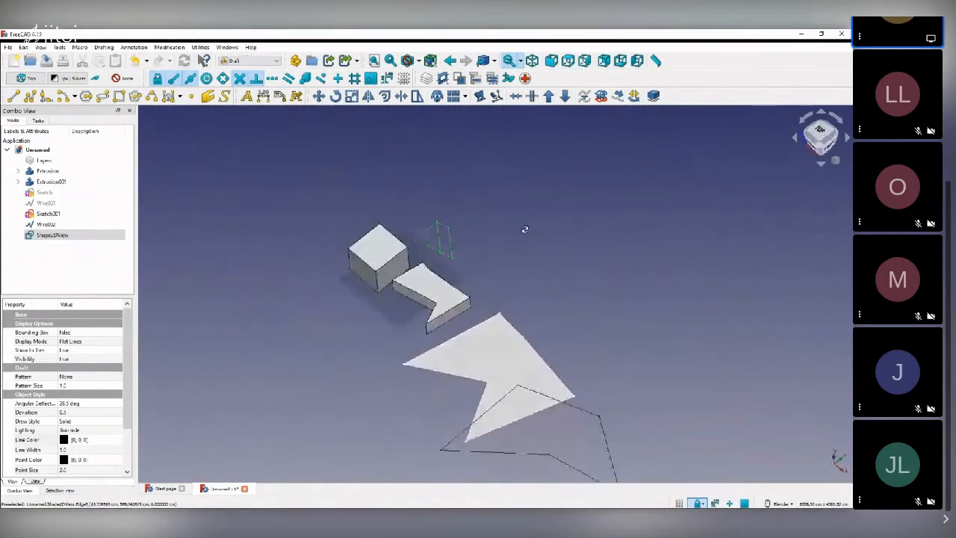
middle_drag(517, 345, 530, 325)
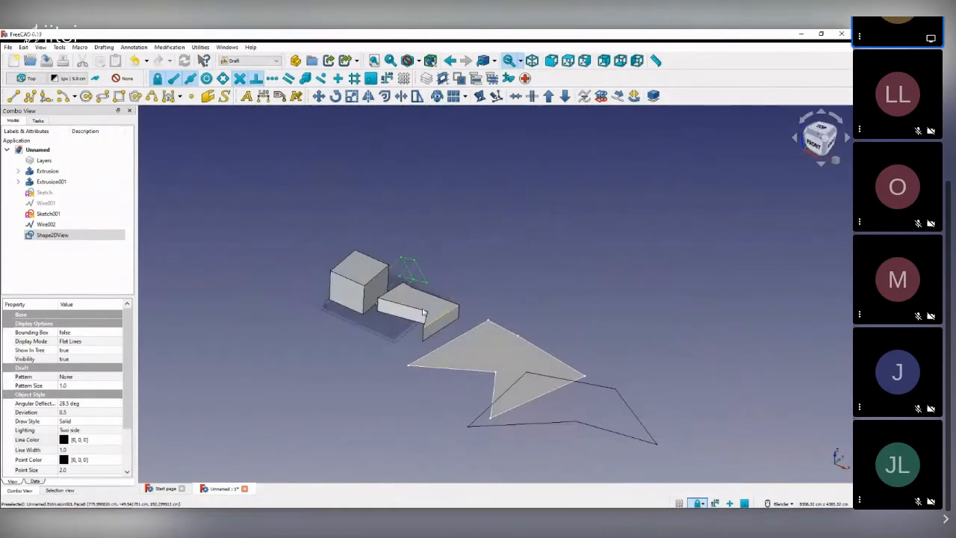
scroll(404, 308, up, 6)
middle_drag(541, 282, 518, 278)
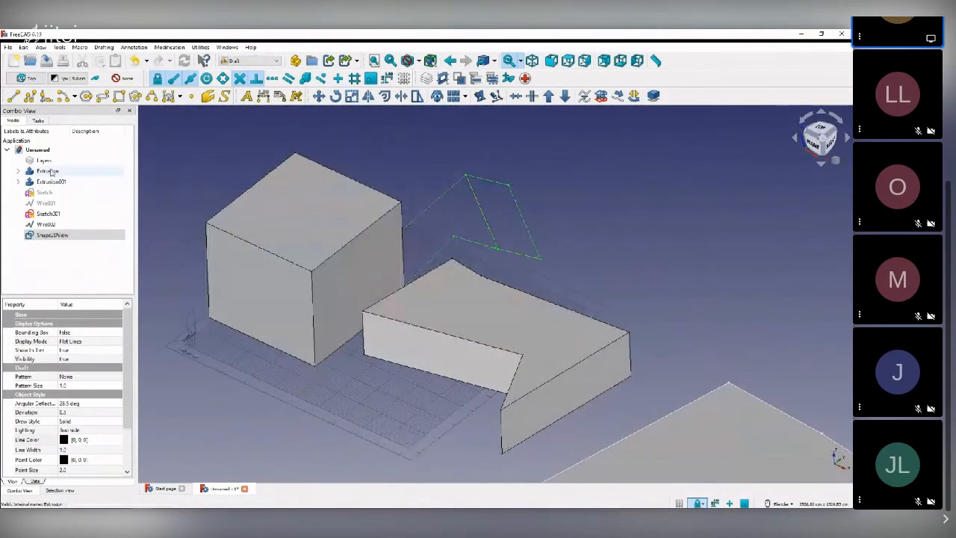
- Switch to the top view and delete the oblique projection Shape2DView, the wire Wire002 and the sketch Sketch001
click(821, 131)
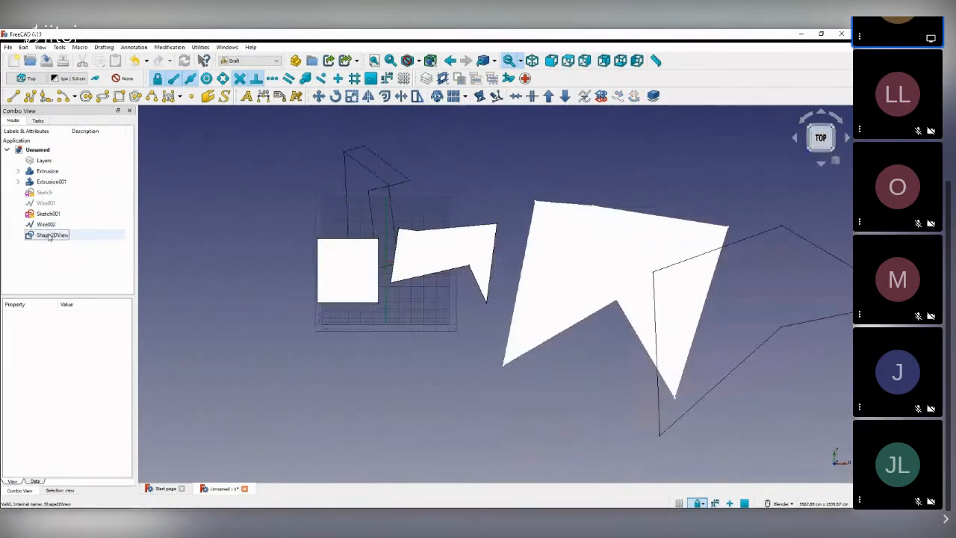
key(Delete)
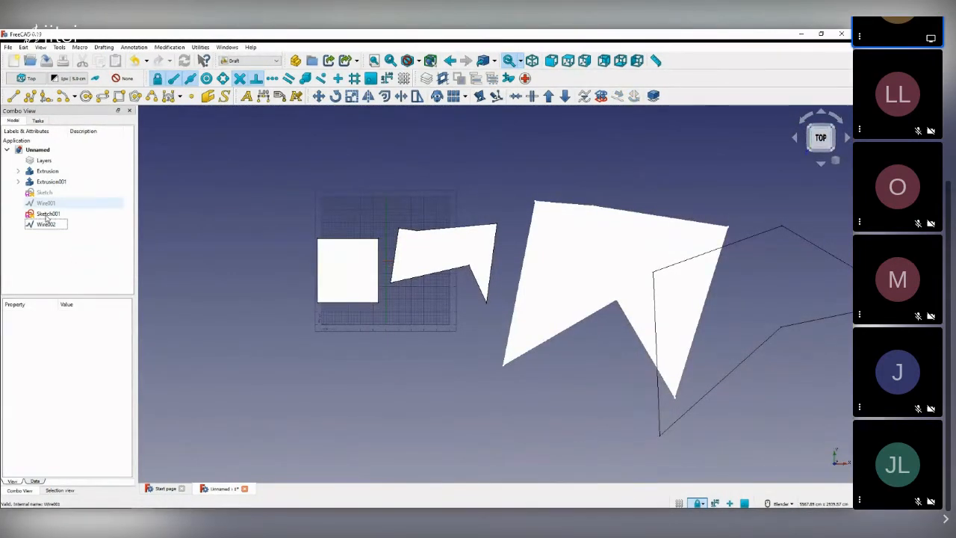
click(451, 256)
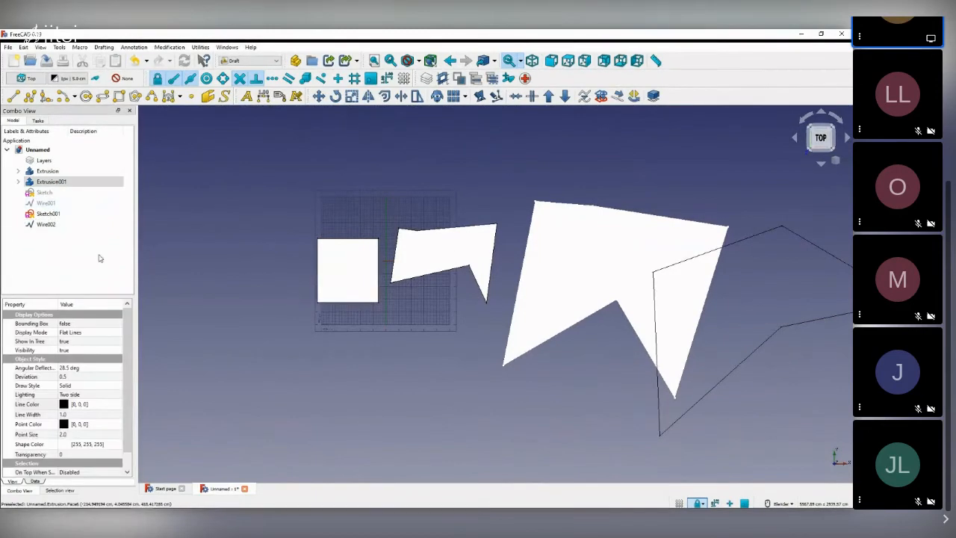
click(47, 224)
key(Delete)
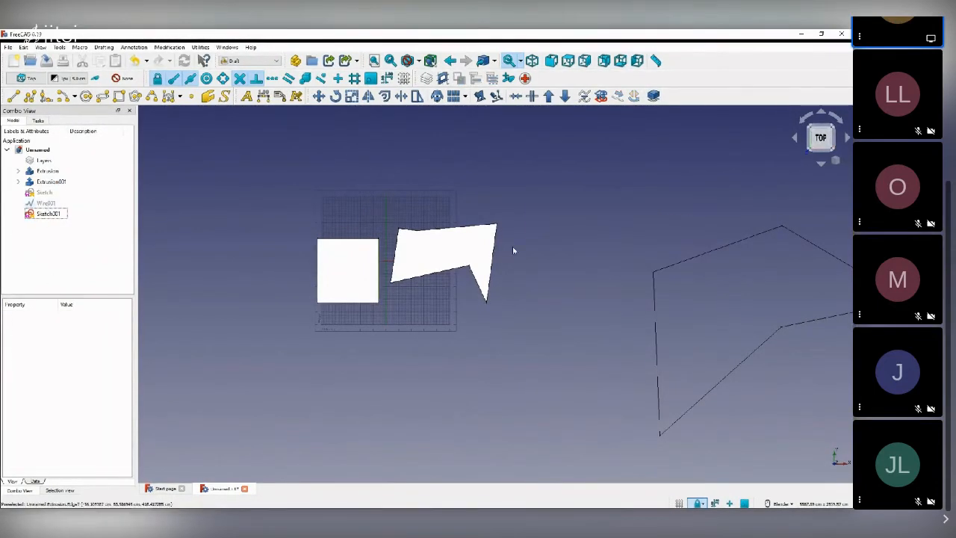
click(624, 279)
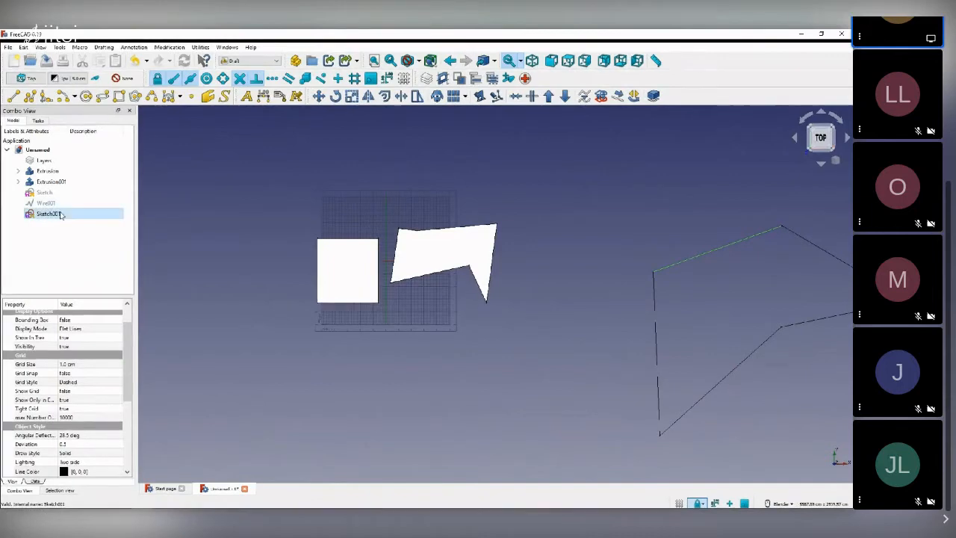
key(Delete)
- Select the top face of Extrusion001 and create its Shape 2D View projection from the top view direction
click(458, 253)
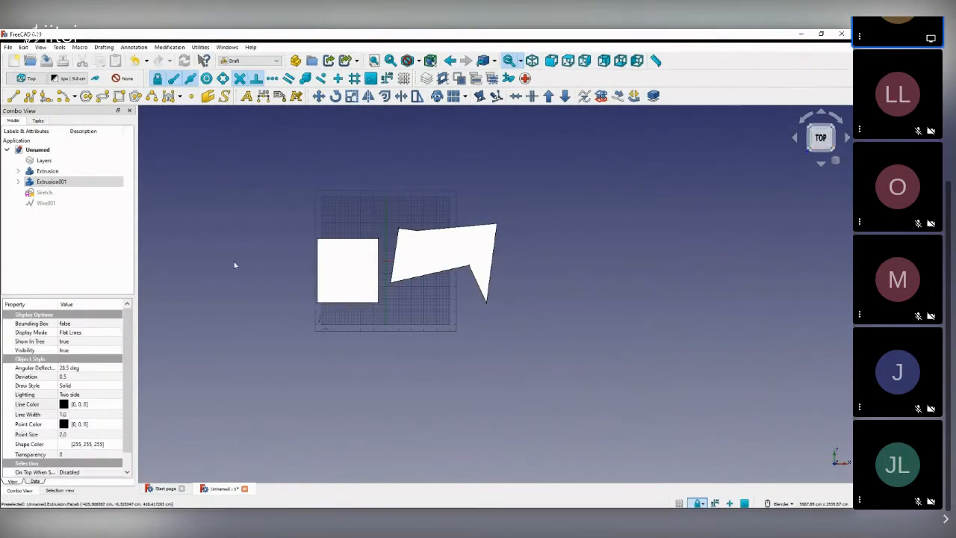
click(654, 96)
scroll(488, 242, up, 6)
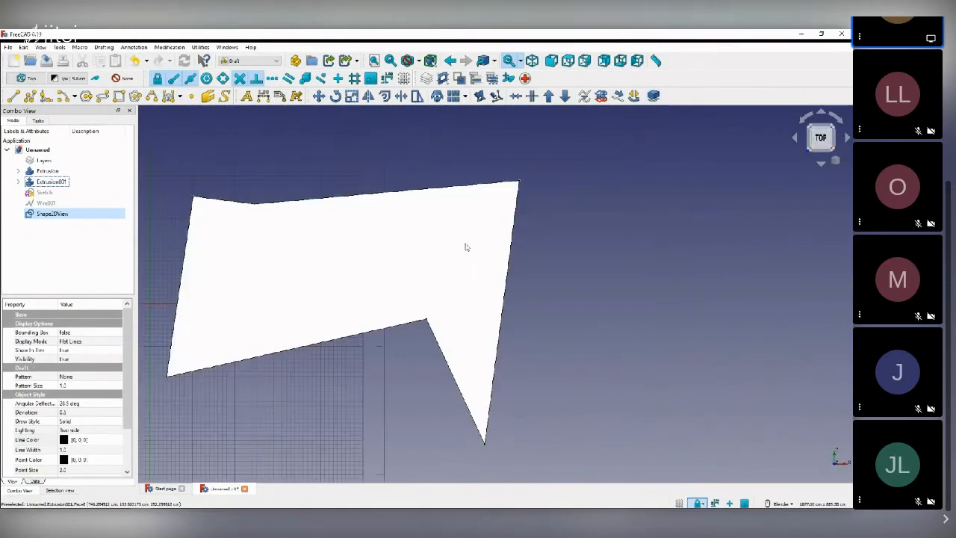
- Examine where the top-view projection Shape2DView lies relative to the base of the extruded six-point solid
scroll(407, 249, down, 6)
scroll(332, 254, up, 6)
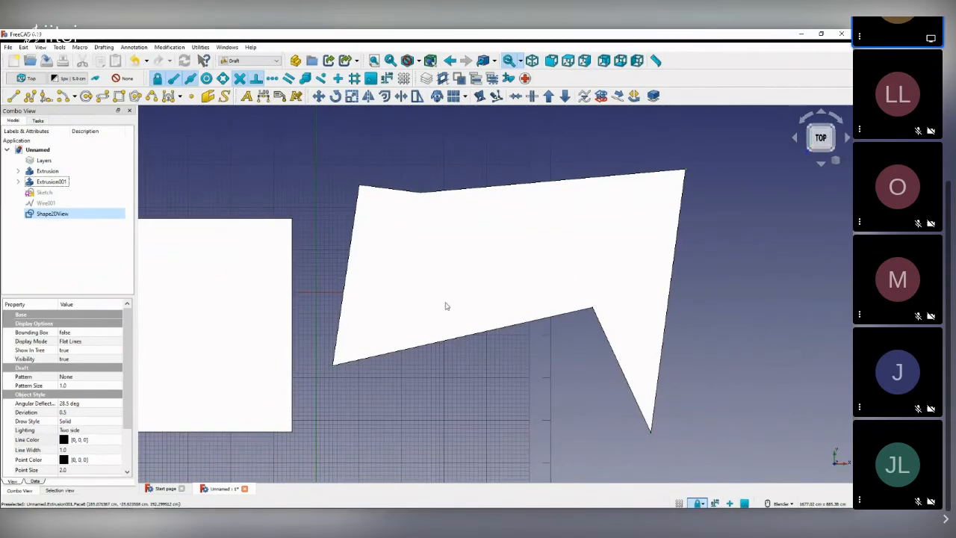
middle_drag(434, 352, 359, 275)
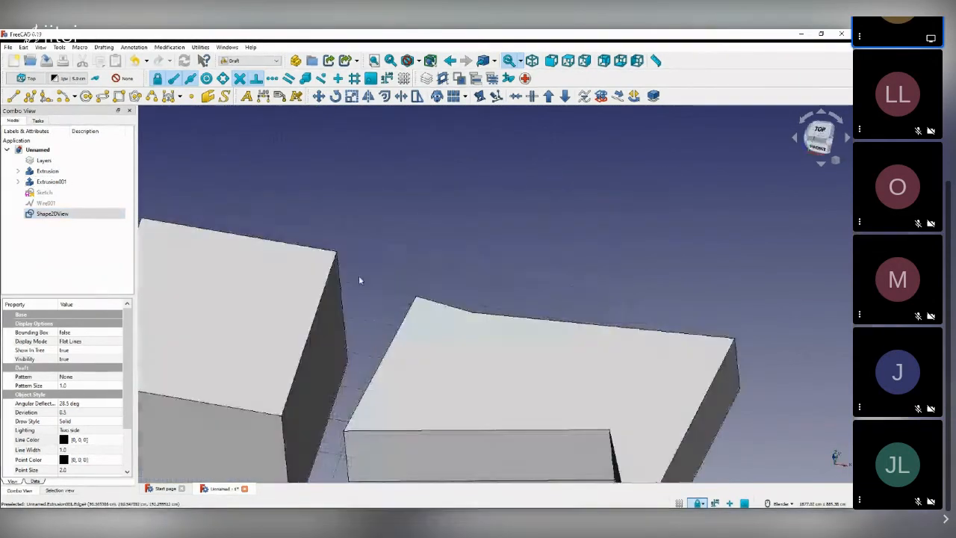
scroll(359, 275, down, 4)
scroll(433, 336, down, 2)
middle_drag(439, 353, 363, 342)
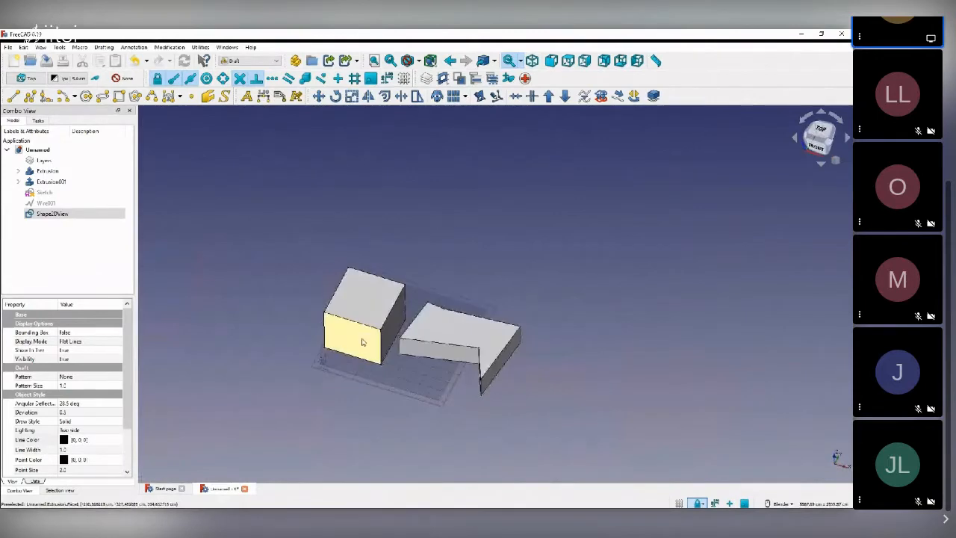
click(52, 214)
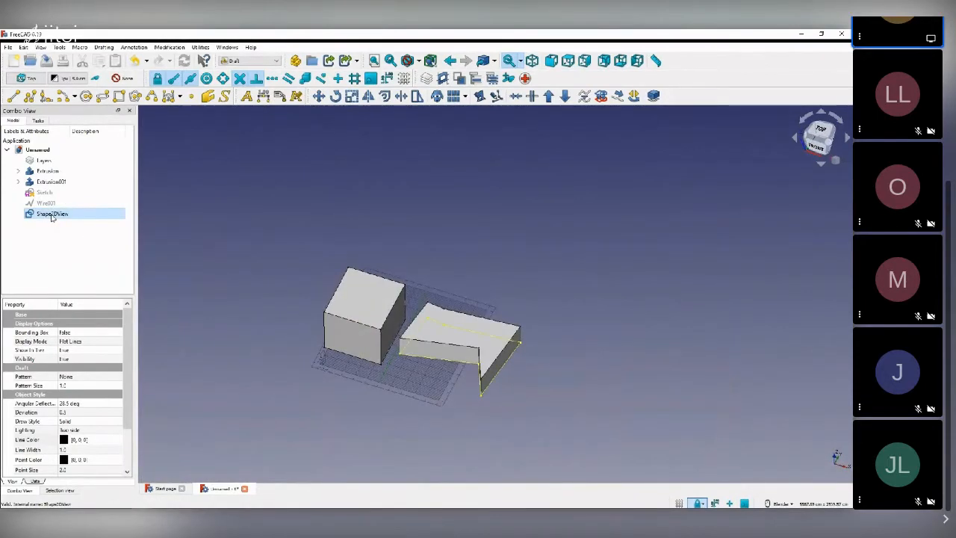
scroll(464, 335, up, 4)
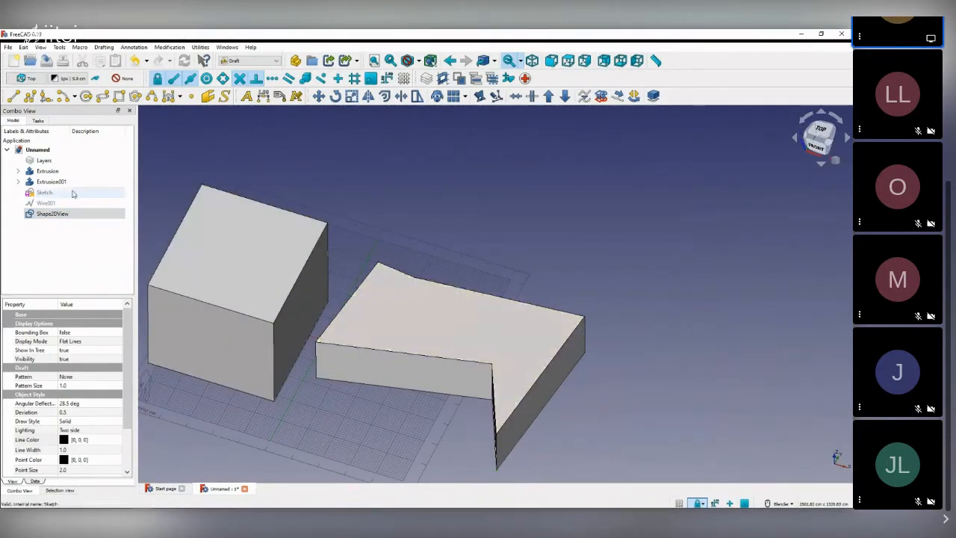
- Move Extrusion001 away from the cube and the grid with Draft Move, and select its projection Shape2DView
click(446, 328)
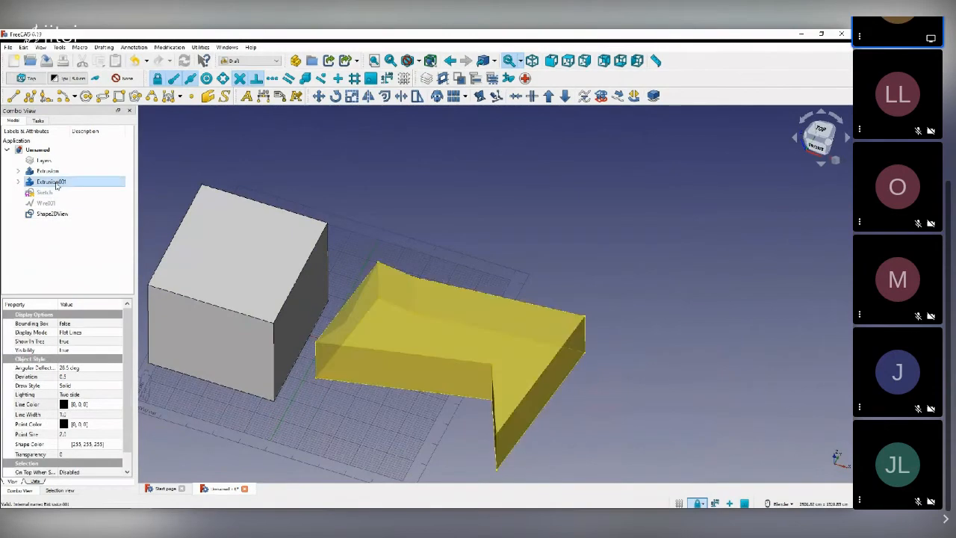
click(320, 100)
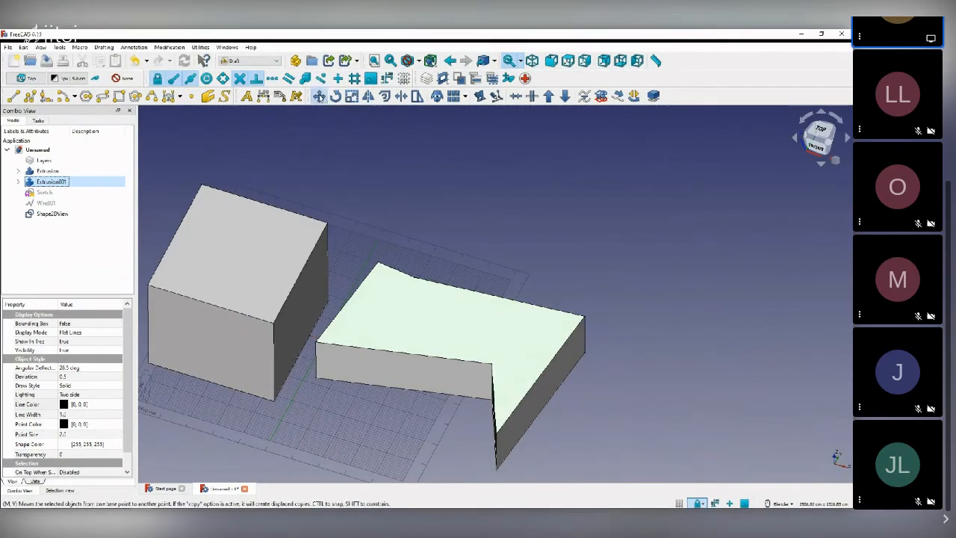
click(587, 412)
click(706, 273)
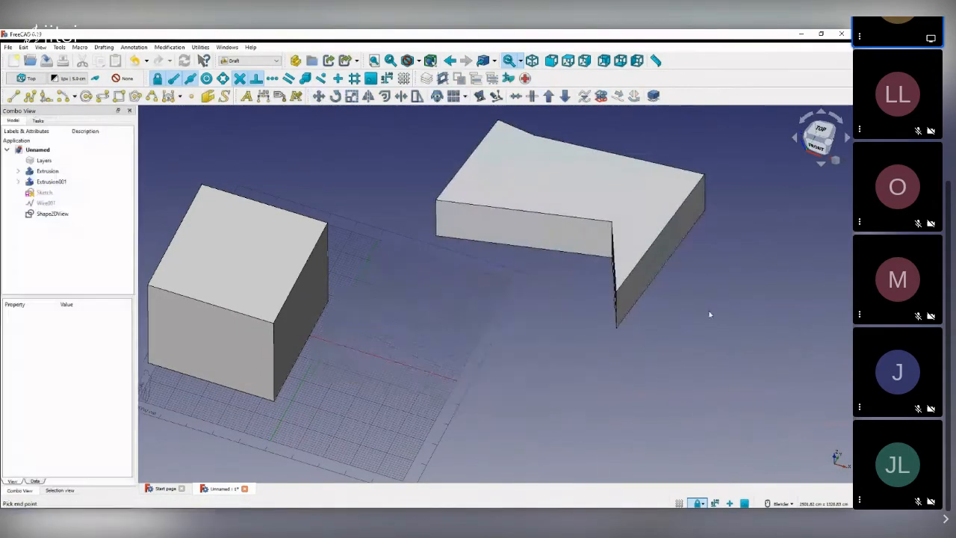
middle_drag(281, 312, 272, 334)
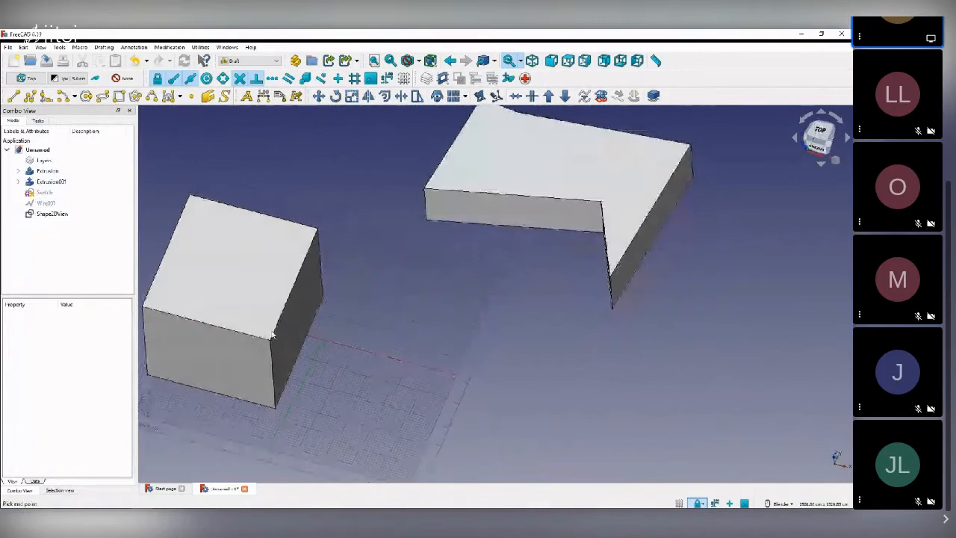
click(35, 215)
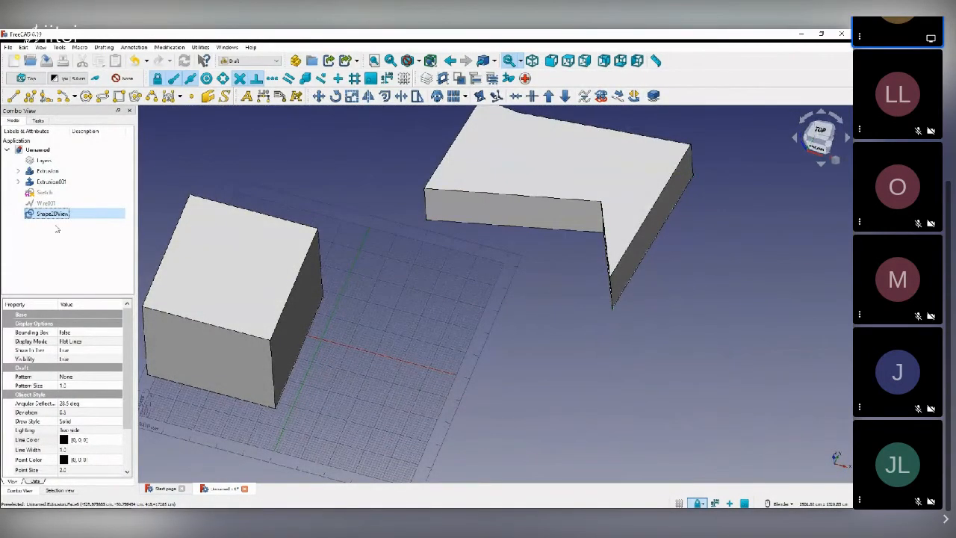
- Hide Extrusion001 to inspect its projection Shape2DView on its own, and show the solid again
click(548, 181)
key(space)
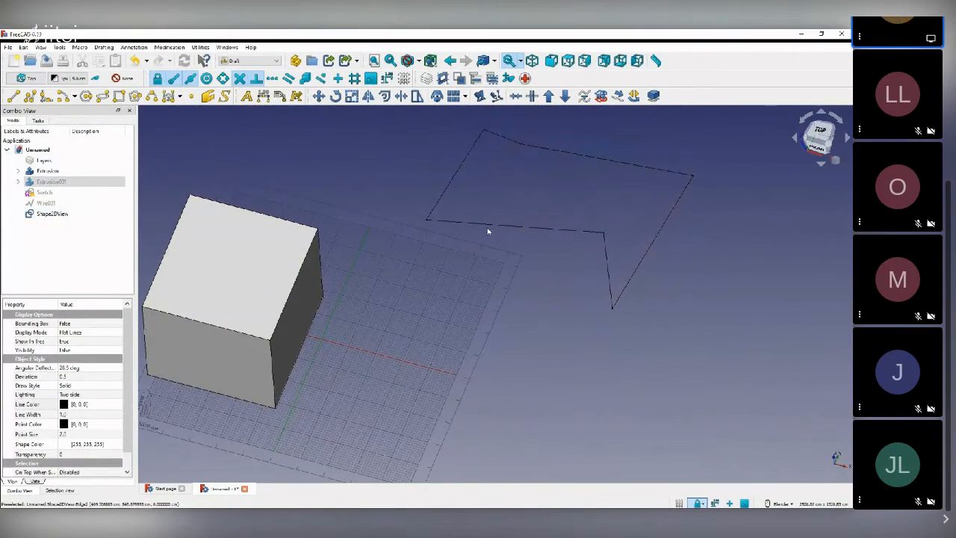
click(66, 216)
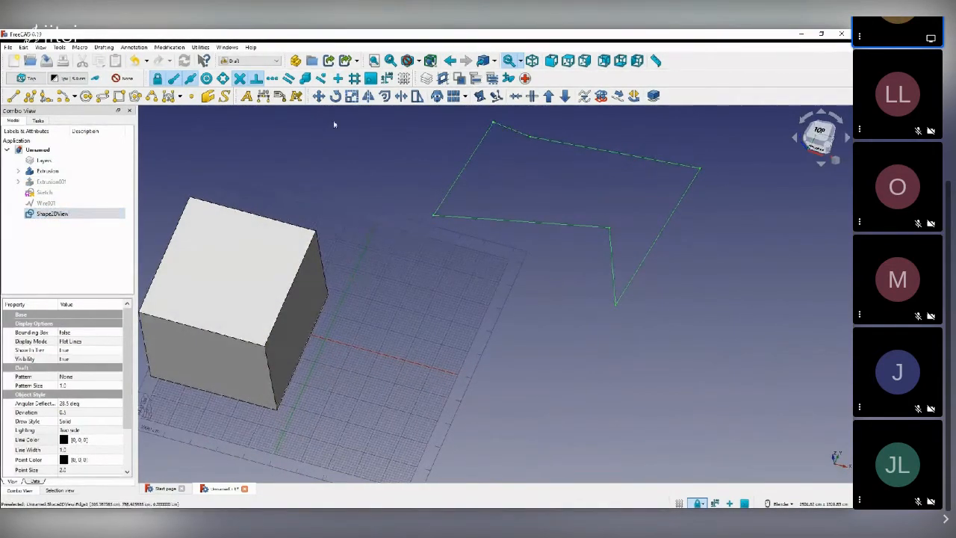
click(27, 239)
click(61, 215)
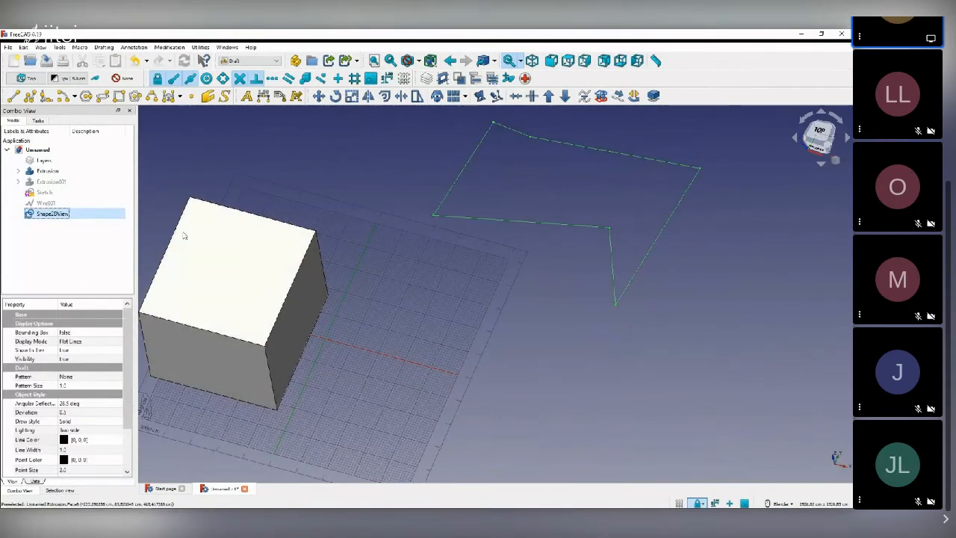
click(55, 183)
key(space)
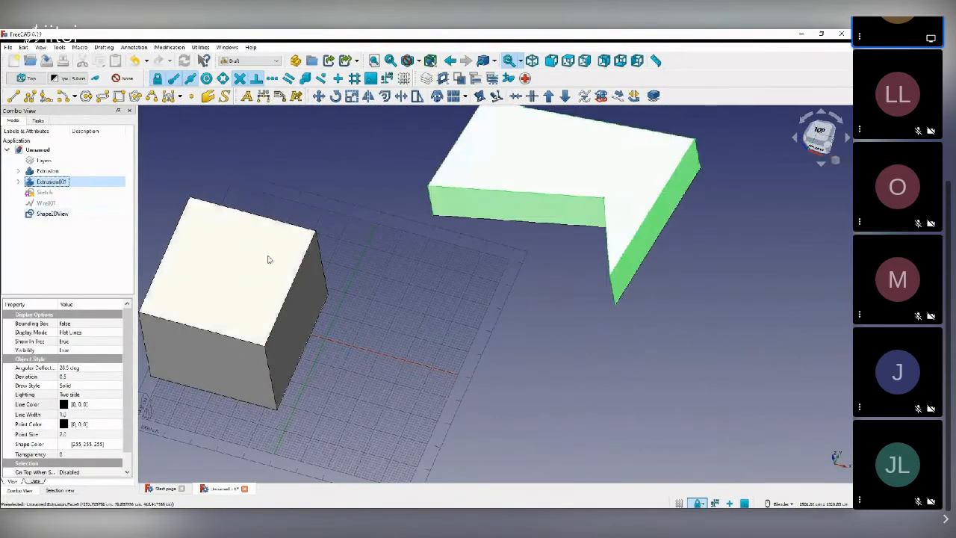
- Move the projection Shape2DView with Draft Move from beneath Extrusion001 to the free area beside the cube, overlapping the grid
click(45, 215)
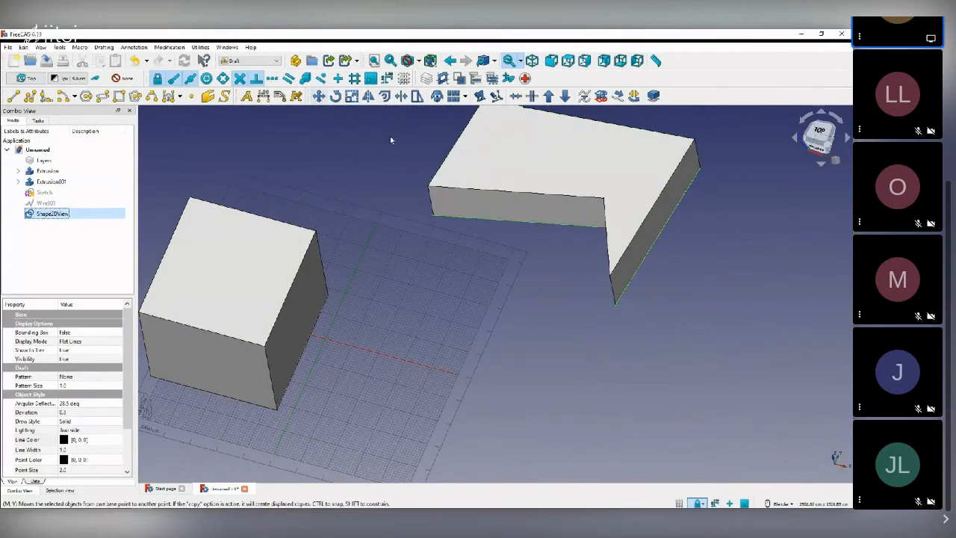
click(731, 218)
click(609, 389)
scroll(539, 342, down, 4)
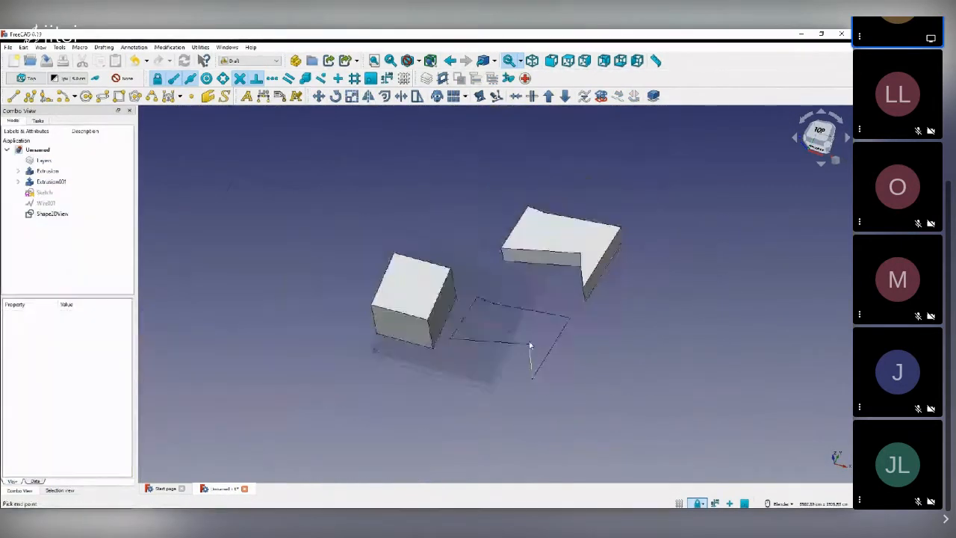
scroll(521, 342, up, 6)
scroll(478, 329, down, 3)
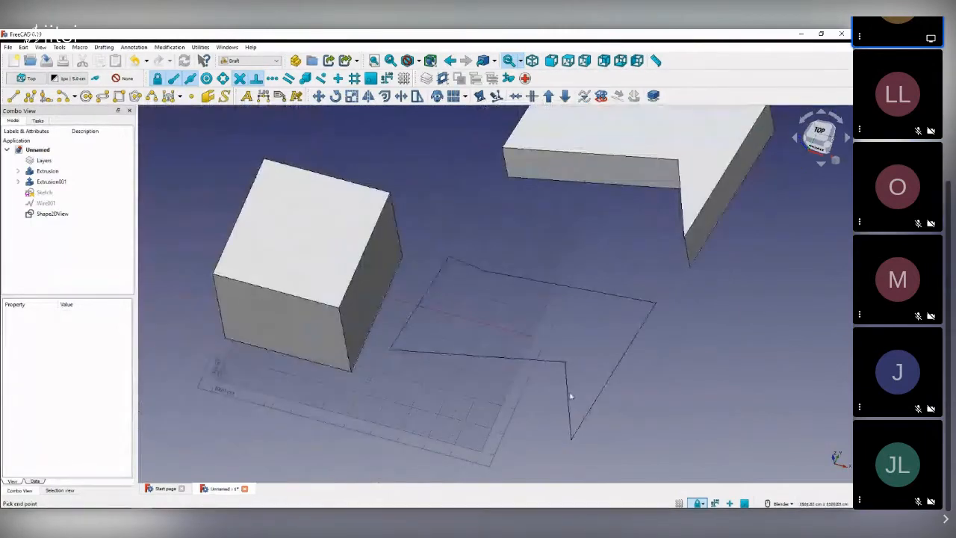
scroll(569, 394, down, 1)
middle_drag(423, 358, 604, 371)
scroll(540, 323, up, 3)
scroll(541, 322, down, 3)
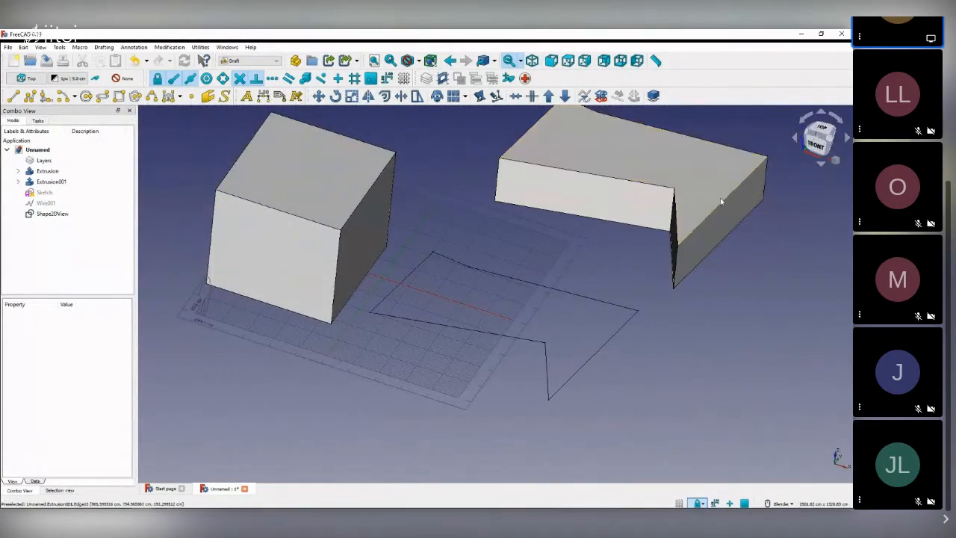
middle_drag(720, 200, 711, 195)
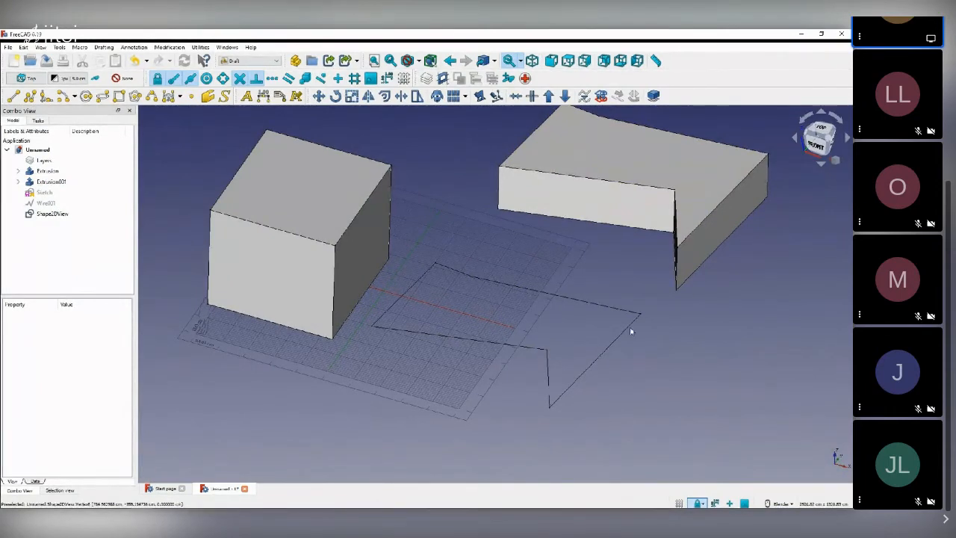
- Convert the projection Shape2DView into a sketch with Draft to Sketch, inspect Sketch001 in edit mode and close it
click(82, 214)
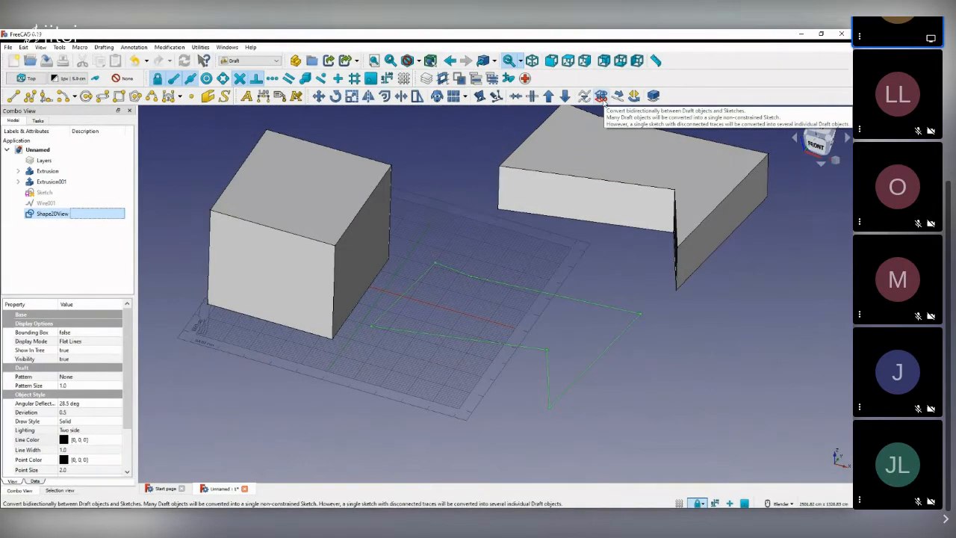
click(601, 96)
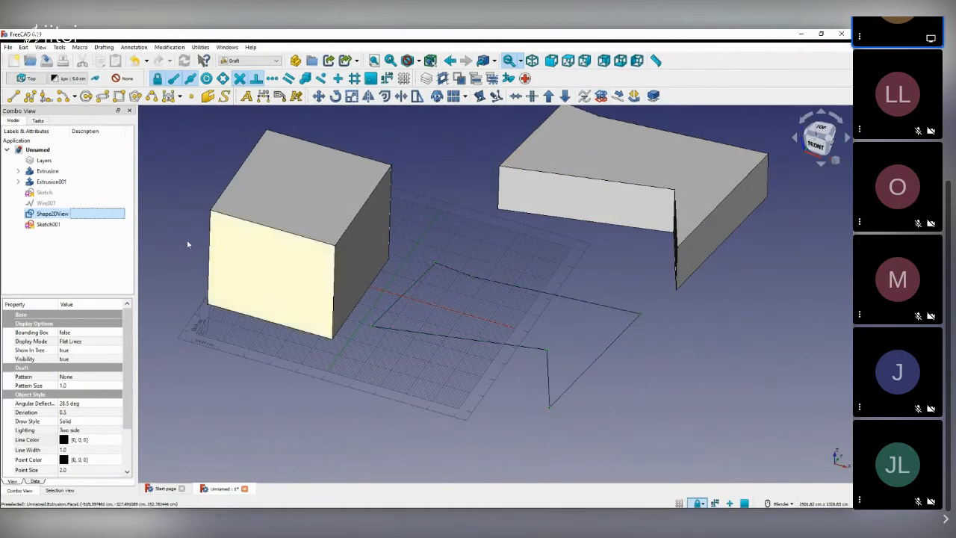
double_click(48, 225)
scroll(689, 438, up, 2)
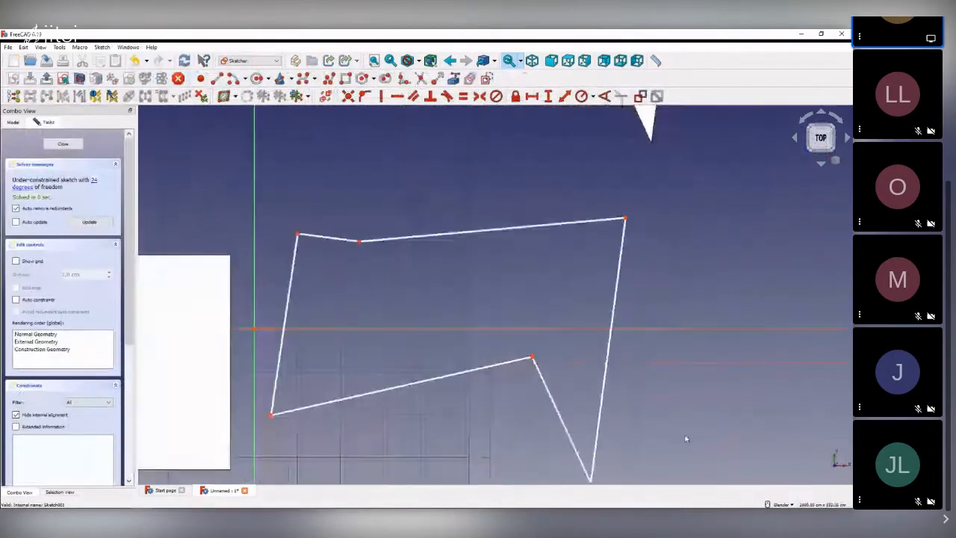
scroll(448, 266, down, 2)
scroll(460, 349, up, 4)
scroll(460, 351, down, 2)
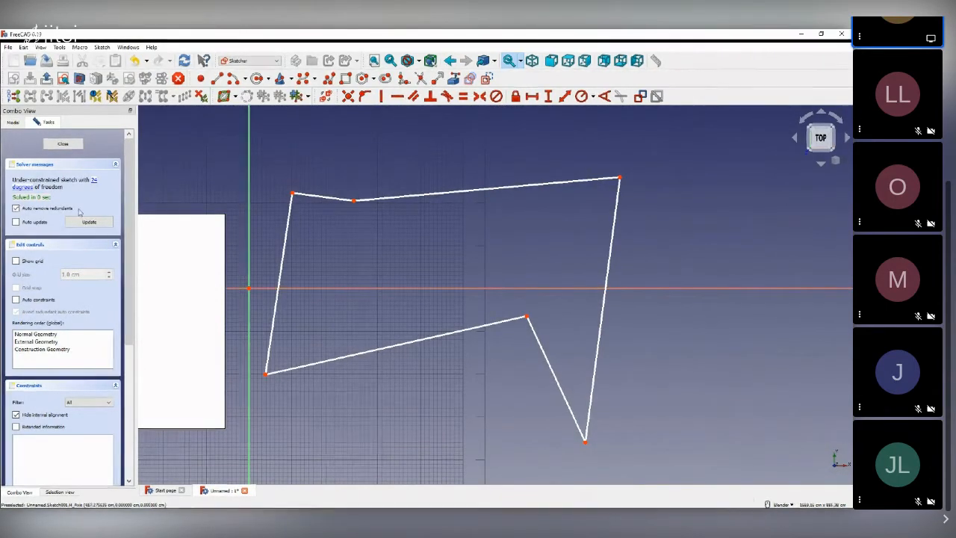
click(454, 80)
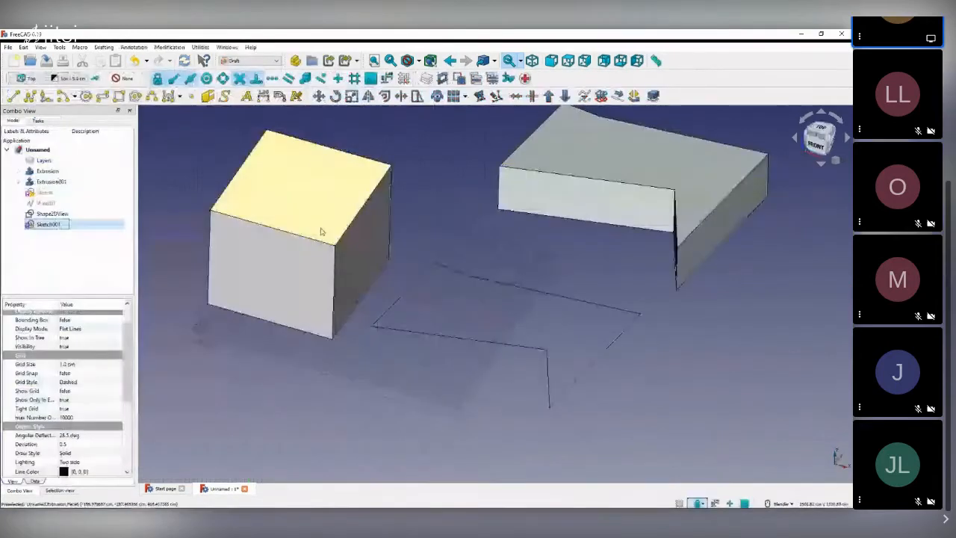
- Examine the flat outline of Sketch001 against Extrusion001 and the cube from several viewing angles
scroll(403, 183, down, 2)
middle_drag(426, 352, 337, 313)
scroll(584, 236, up, 2)
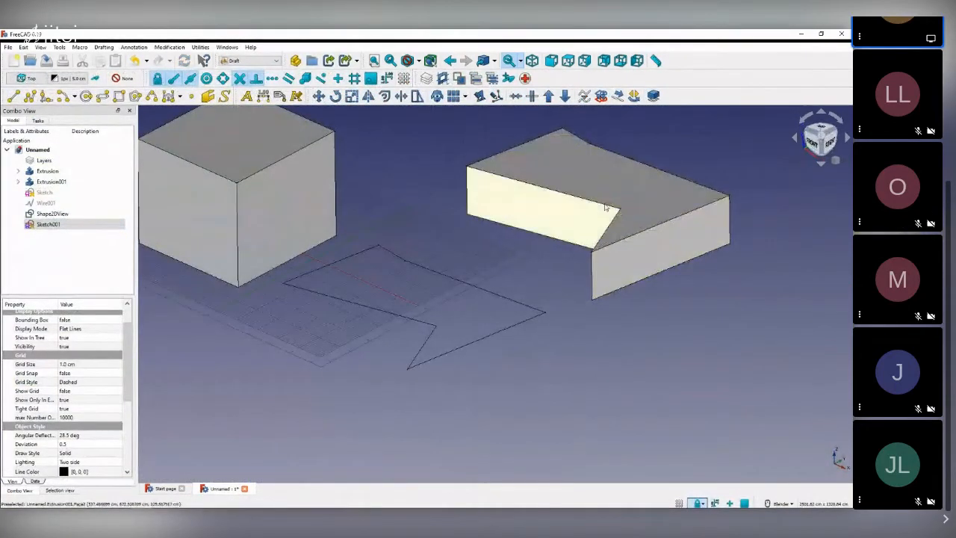
scroll(605, 207, down, 2)
scroll(388, 247, up, 2)
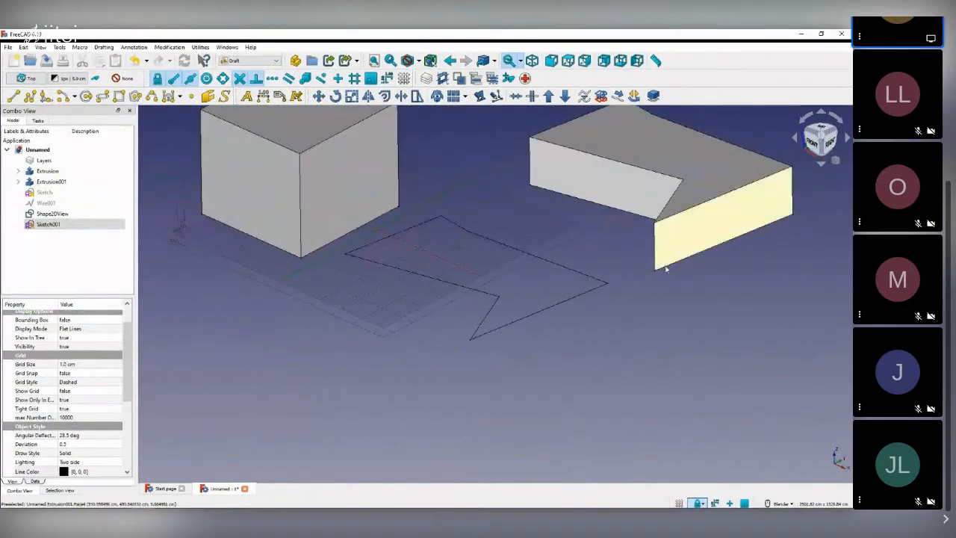
scroll(481, 271, up, 2)
scroll(453, 293, down, 2)
middle_drag(453, 293, 430, 334)
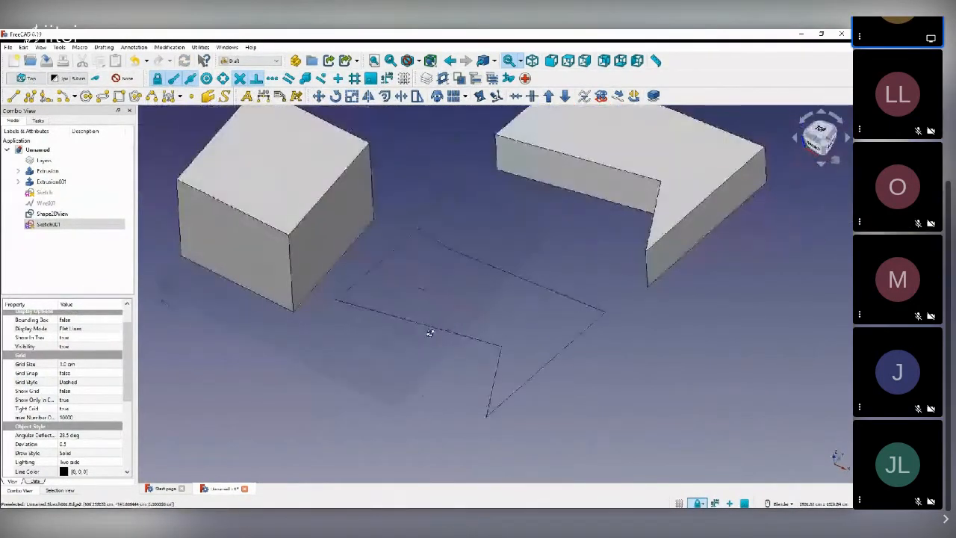
scroll(505, 340, up, 2)
scroll(758, 362, down, 3)
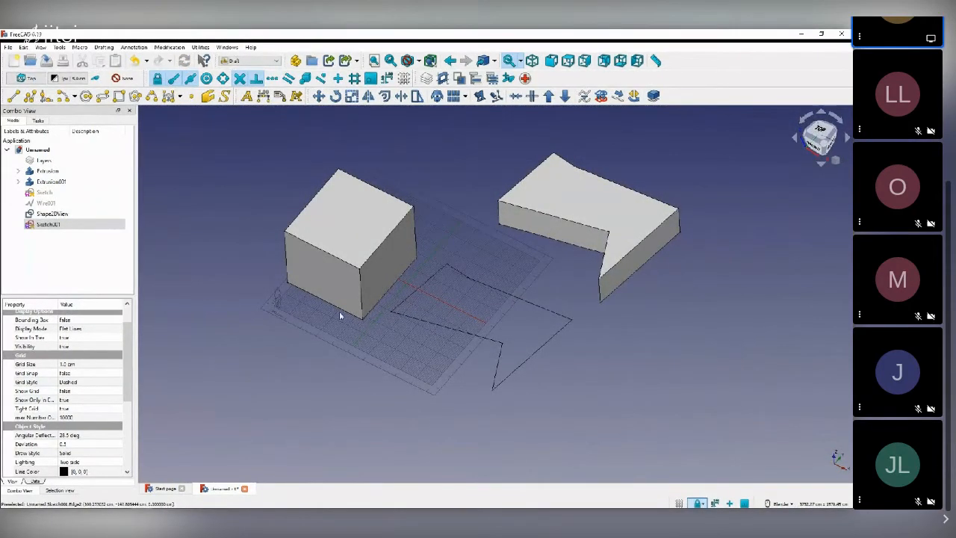
middle_drag(445, 329, 524, 301)
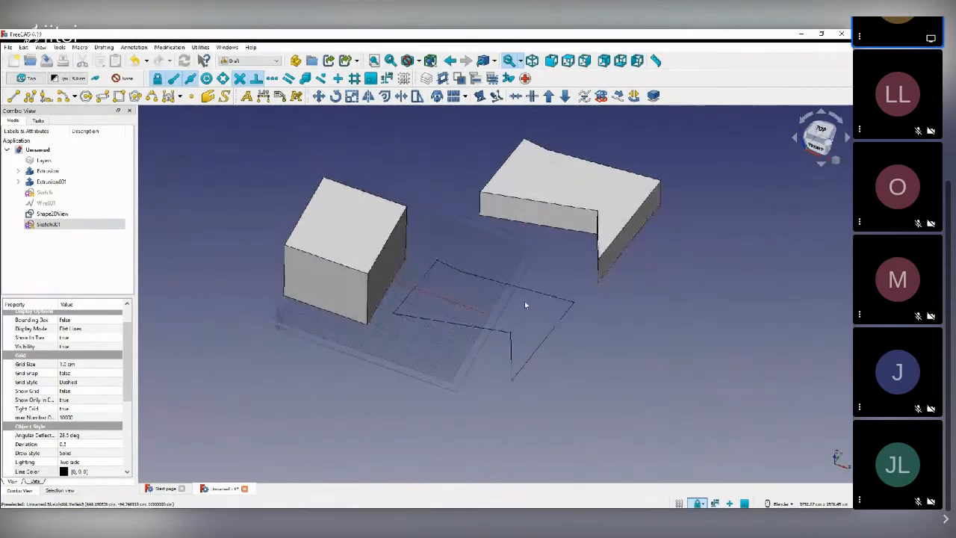
scroll(446, 284, up, 2)
mouse_move(445, 284)
middle_down()
mouse_move(470, 299)
mouse_move(463, 279)
middle_up()
scroll(466, 292, down, 2)
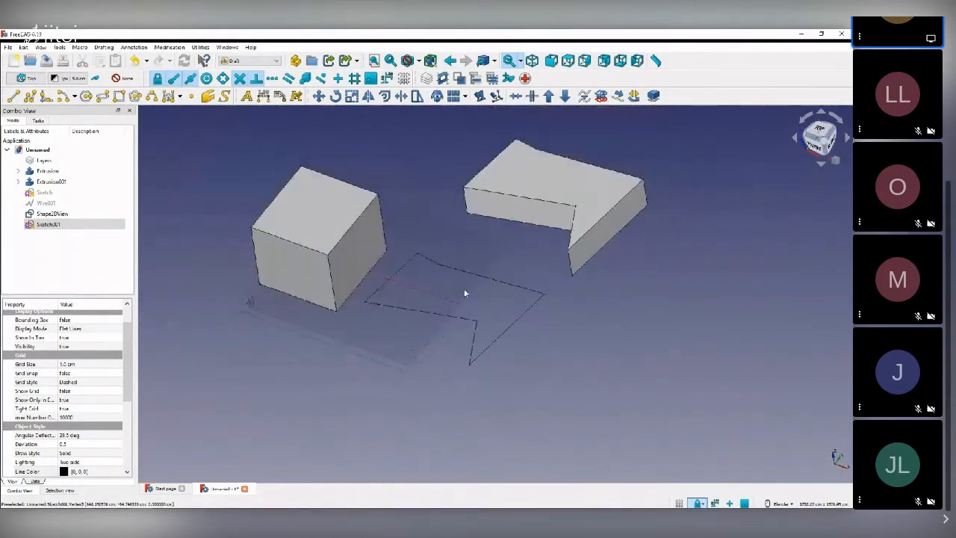
scroll(465, 192, up, 2)
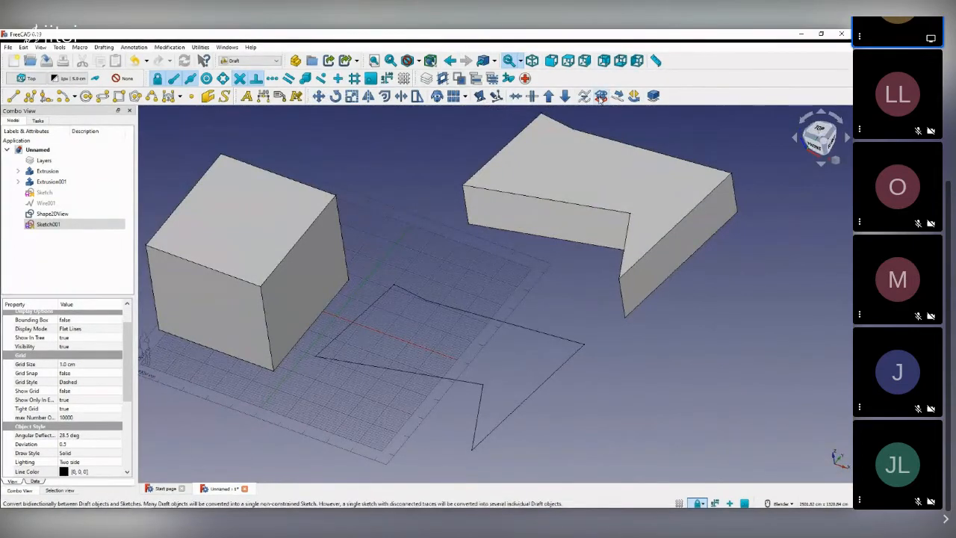
scroll(162, 208, down, 3)
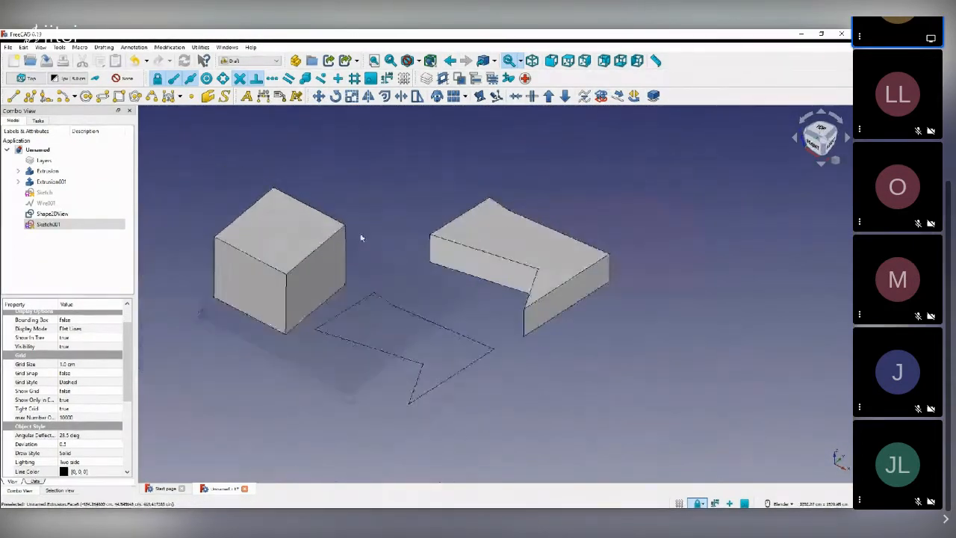
scroll(298, 258, up, 3)
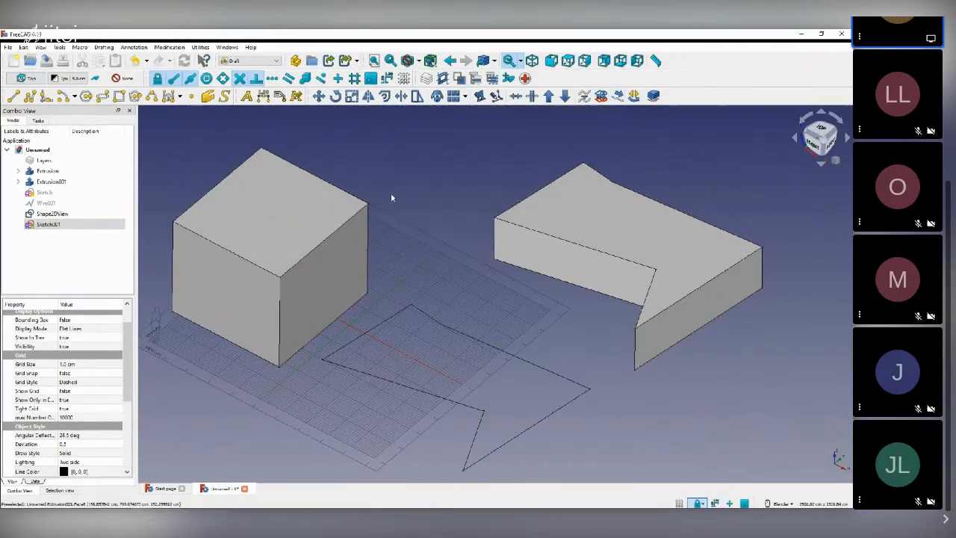
click(34, 249)
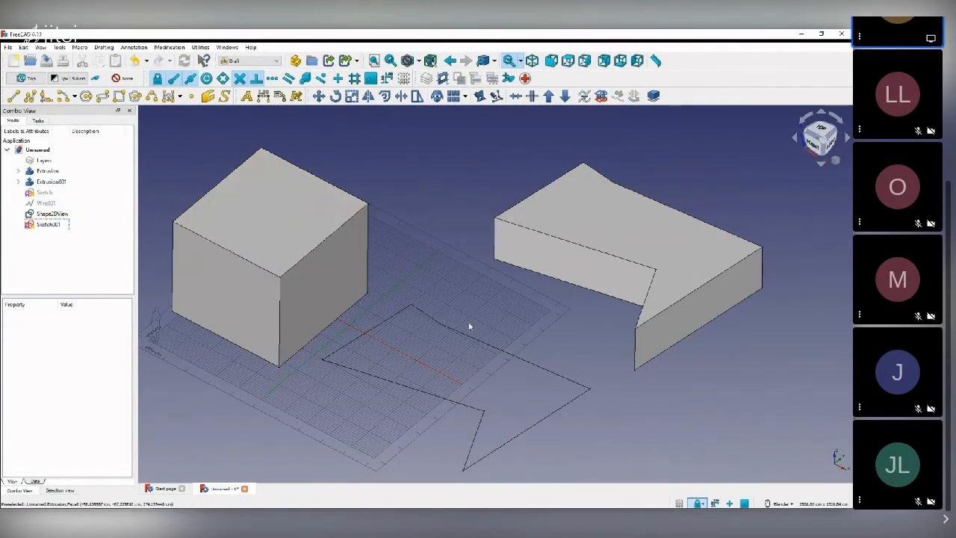
scroll(465, 373, down, 3)
scroll(454, 435, up, 6)
scroll(497, 400, down, 5)
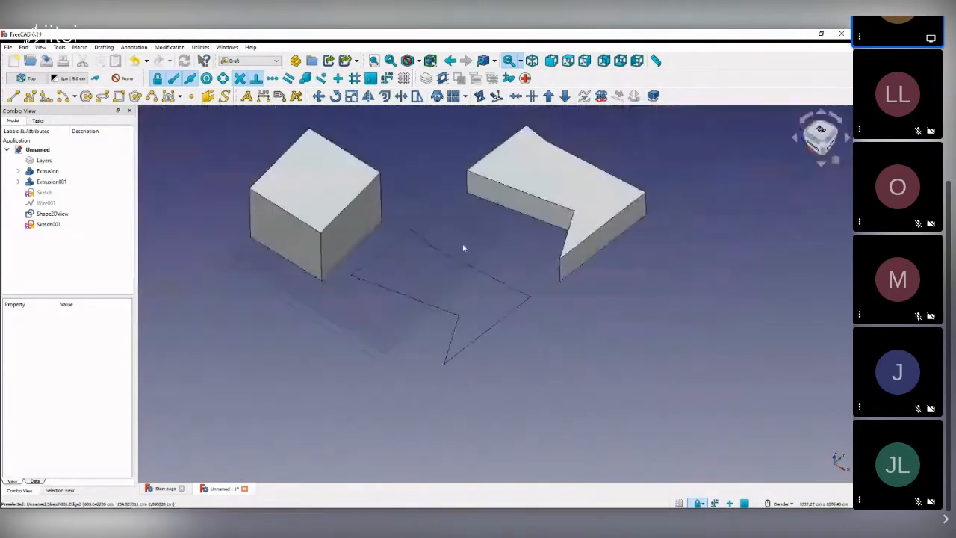
- Switch to the top view and delete Sketch001, keeping the projection Shape2DView
click(820, 132)
scroll(445, 270, down, 3)
scroll(433, 313, up, 6)
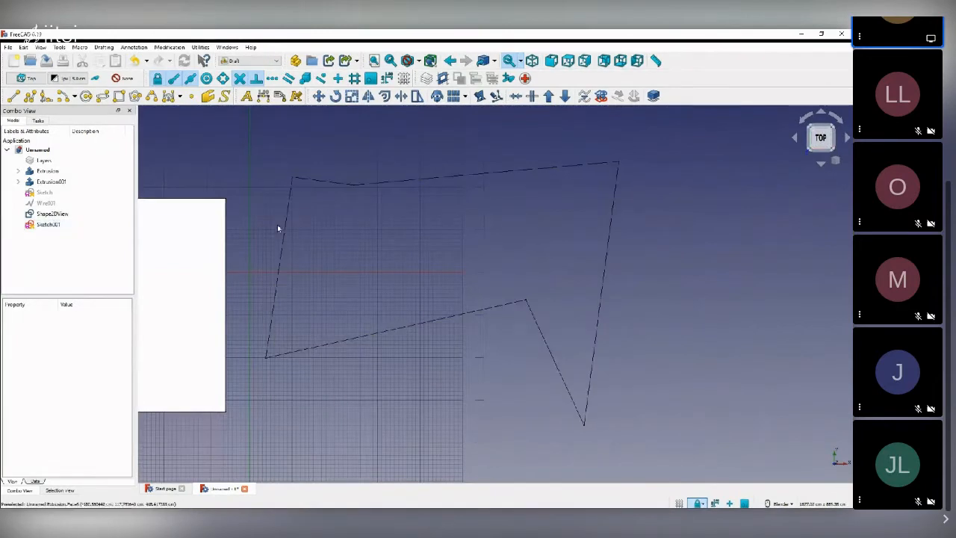
click(49, 224)
key(Delete)
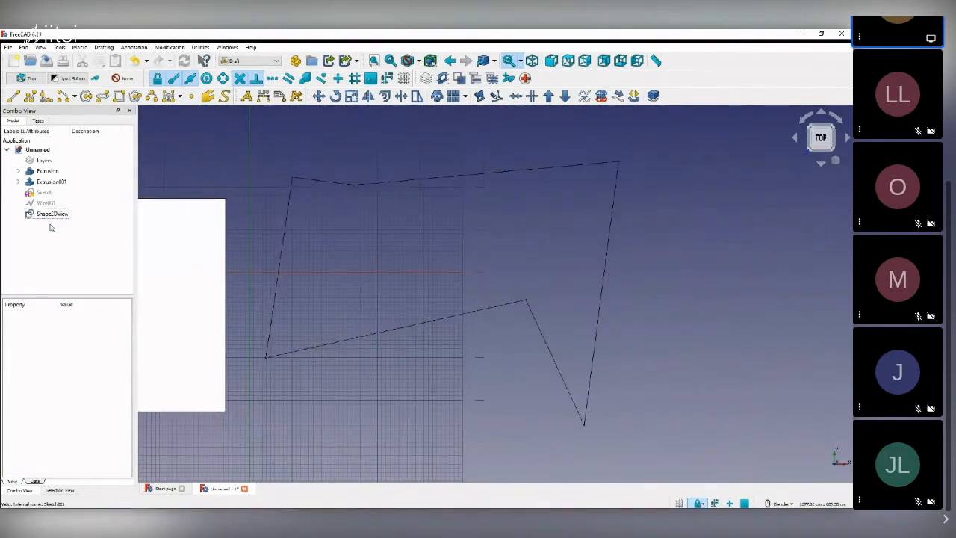
click(49, 213)
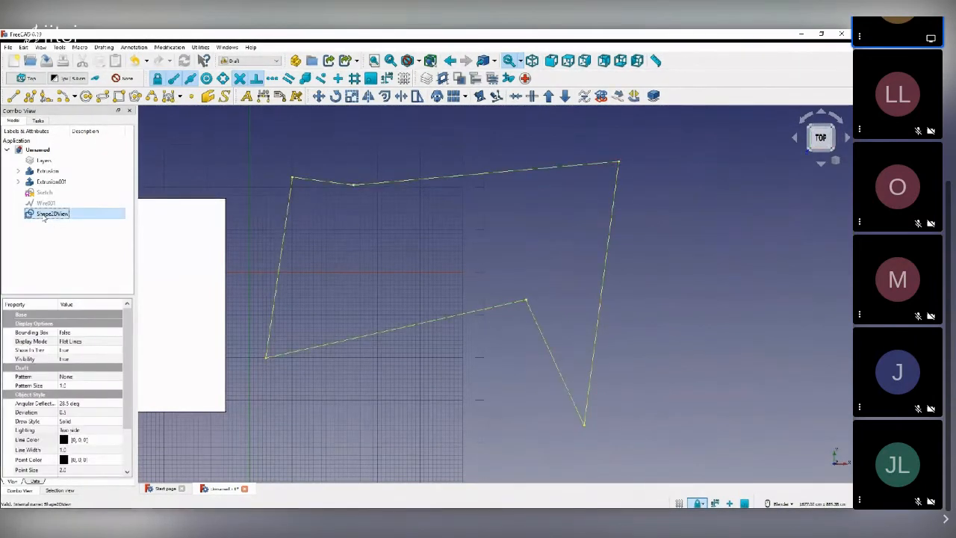
click(56, 248)
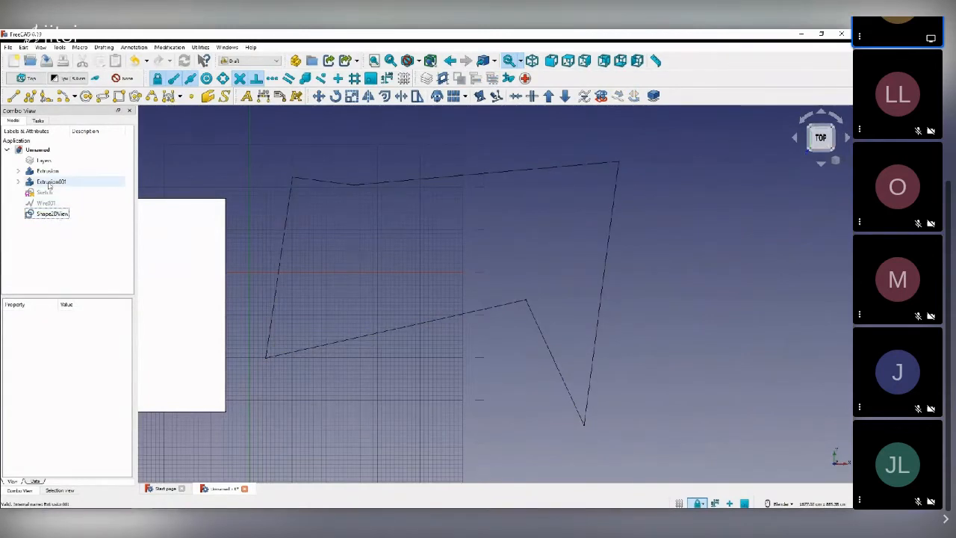
- Make the hidden wire Wire001 visible and select it
click(47, 203)
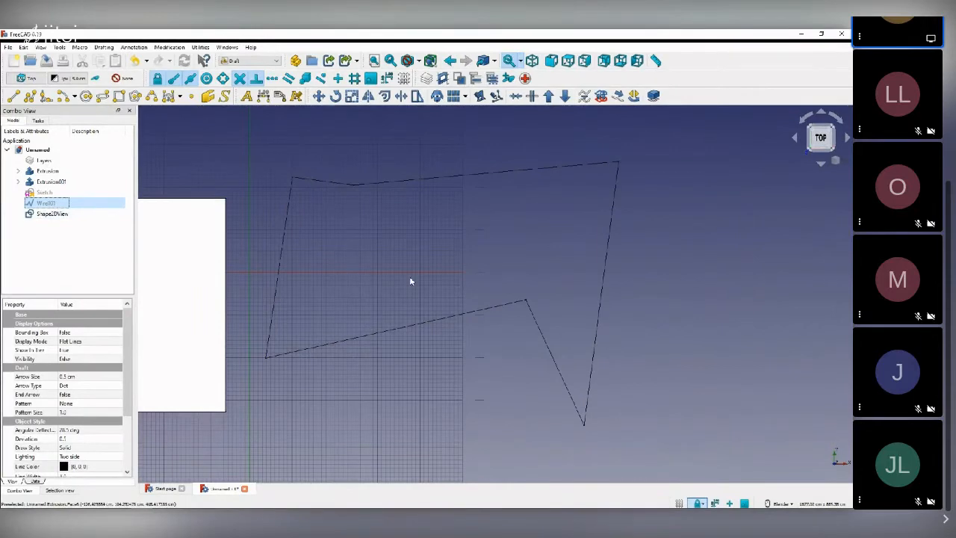
scroll(426, 278, down, 6)
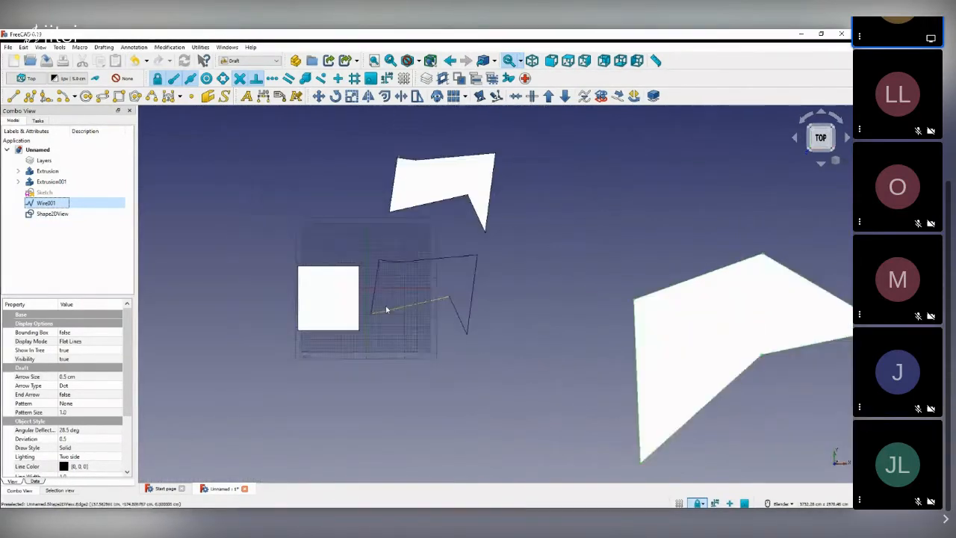
scroll(431, 290, down, 4)
scroll(546, 307, up, 4)
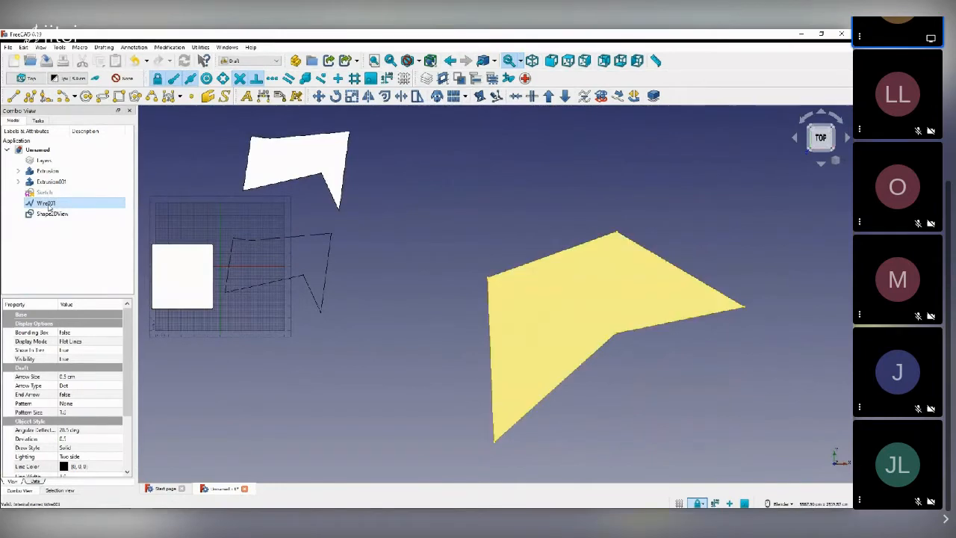
click(590, 286)
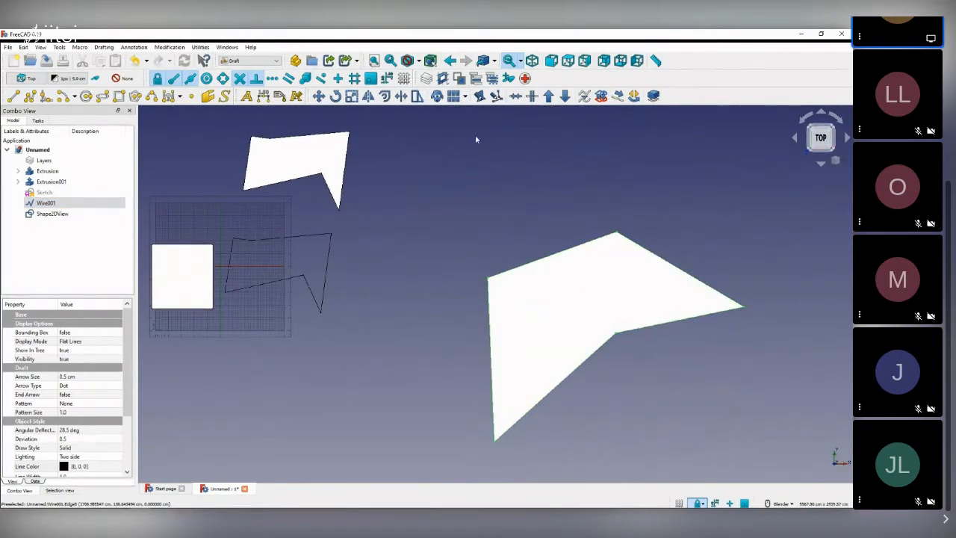
- Open Wire001 for point editing and move its top node up and to the right
double_click(48, 203)
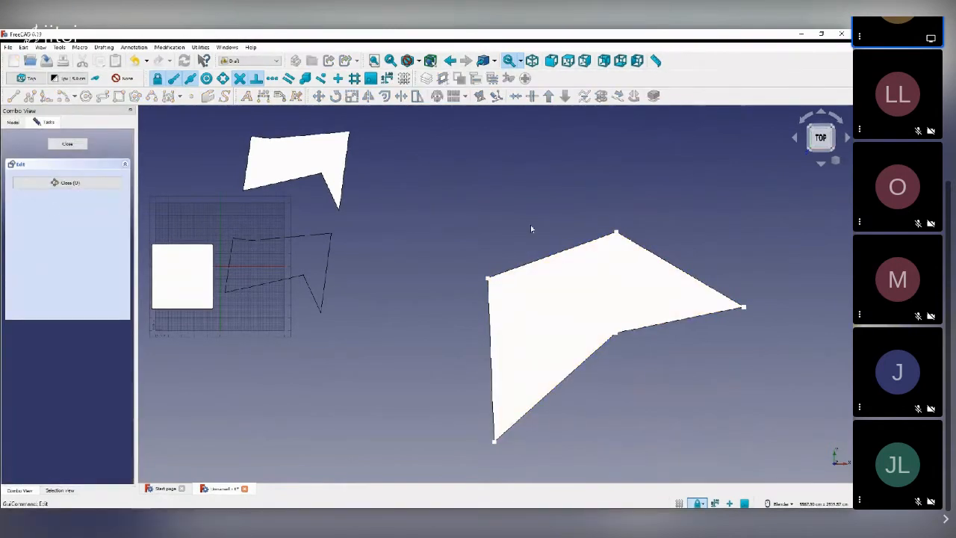
scroll(715, 346, up, 2)
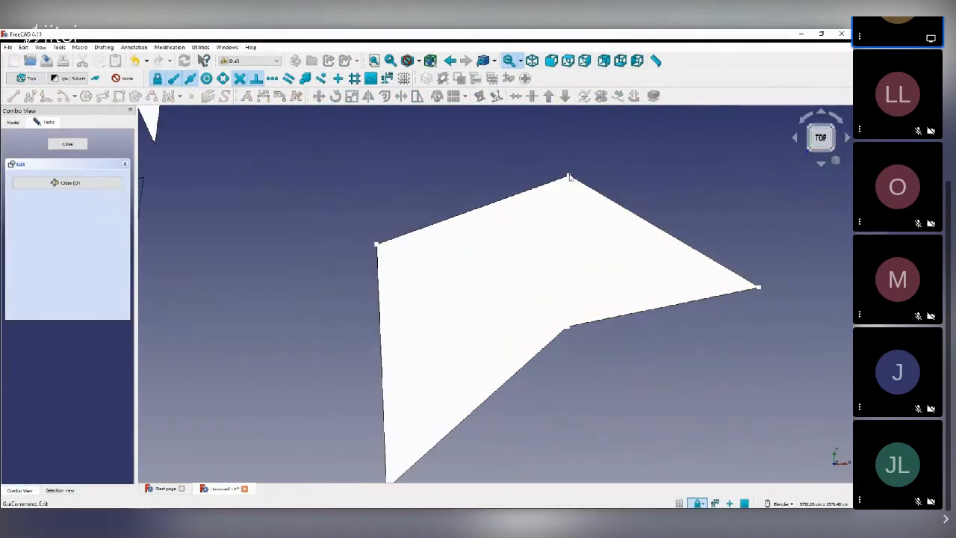
scroll(568, 178, up, 3)
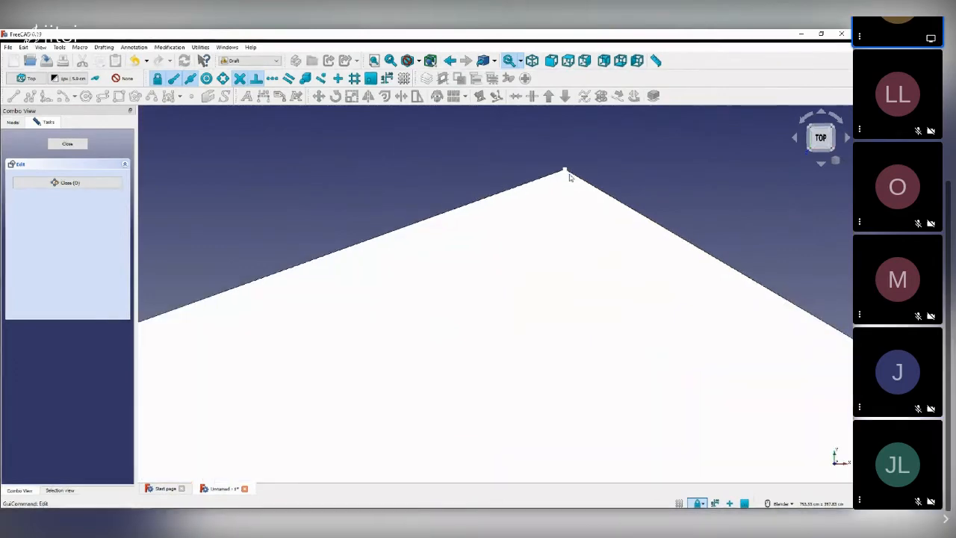
scroll(568, 172, down, 2)
scroll(567, 172, down, 2)
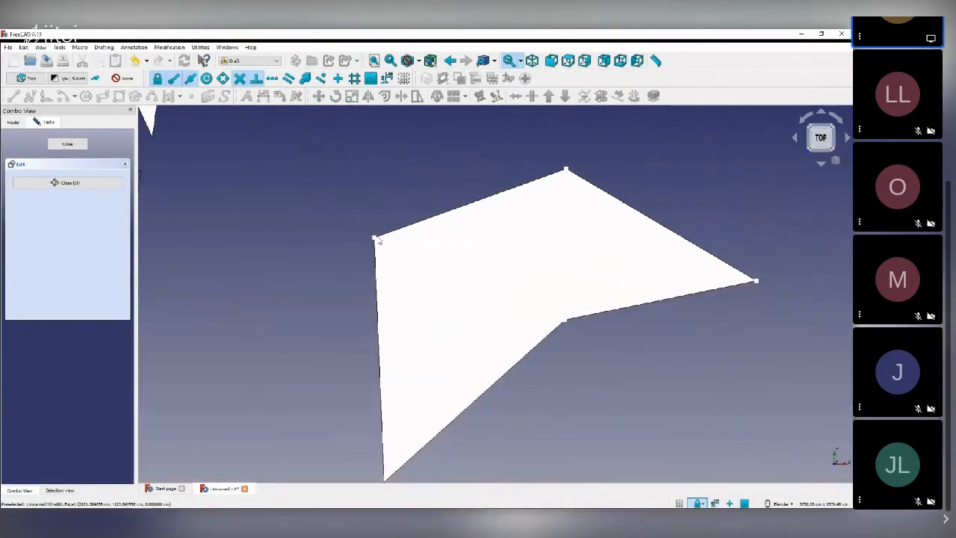
scroll(379, 241, down, 3)
scroll(386, 256, up, 2)
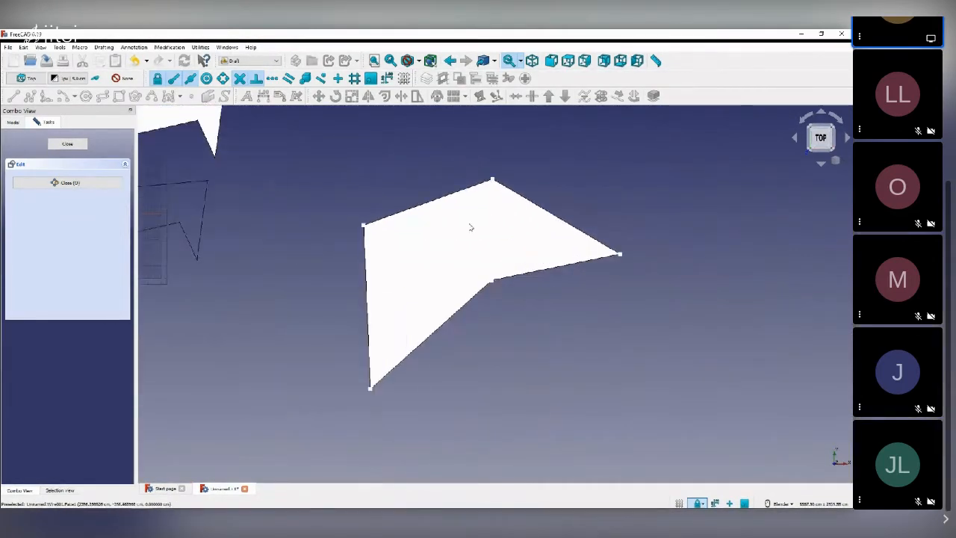
click(492, 180)
click(521, 143)
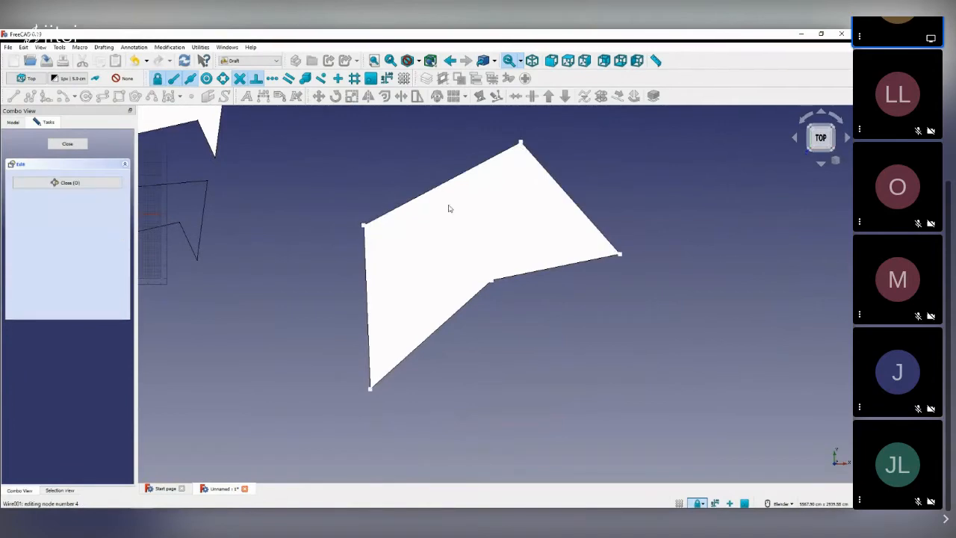
- Move Wire001's left node up and outward, its lowest node up and its inner node down, and finish point editing
click(364, 226)
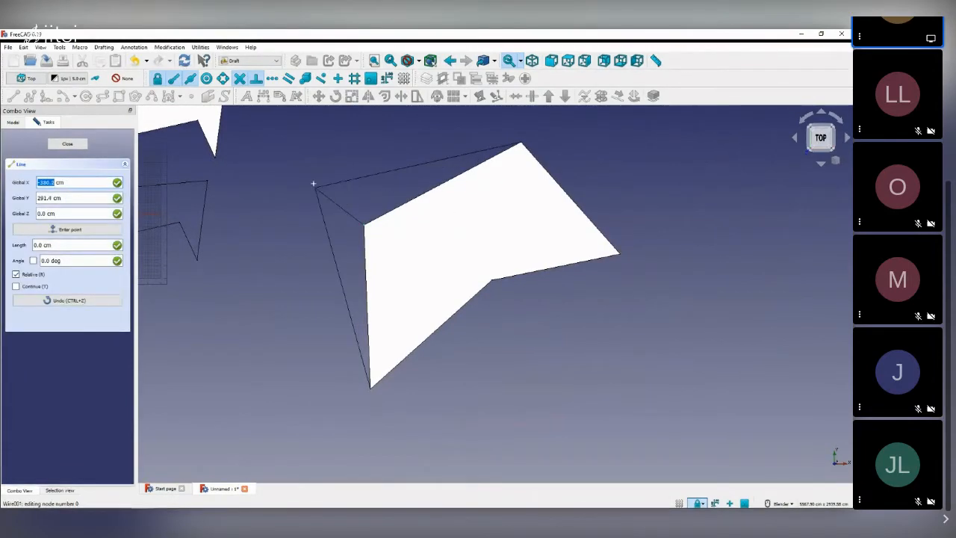
click(315, 188)
click(370, 388)
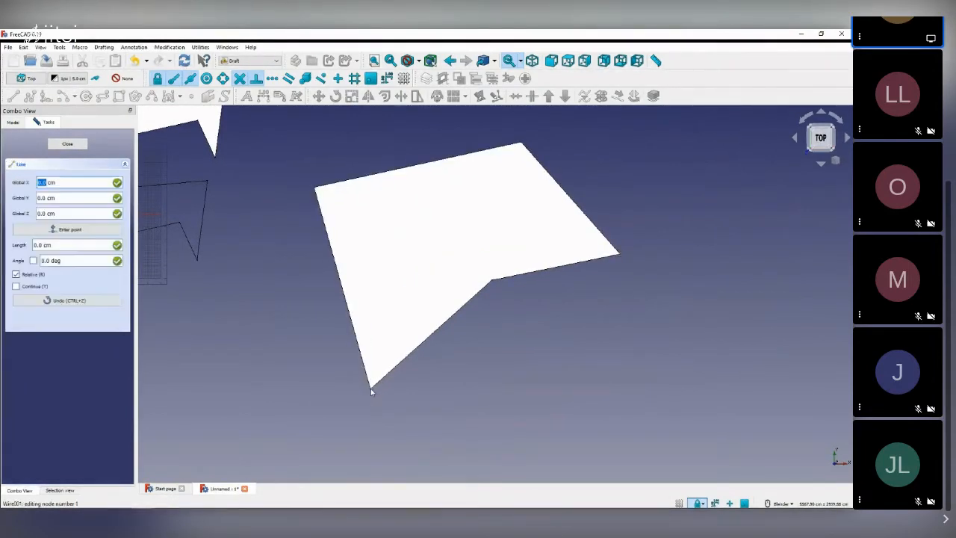
click(381, 258)
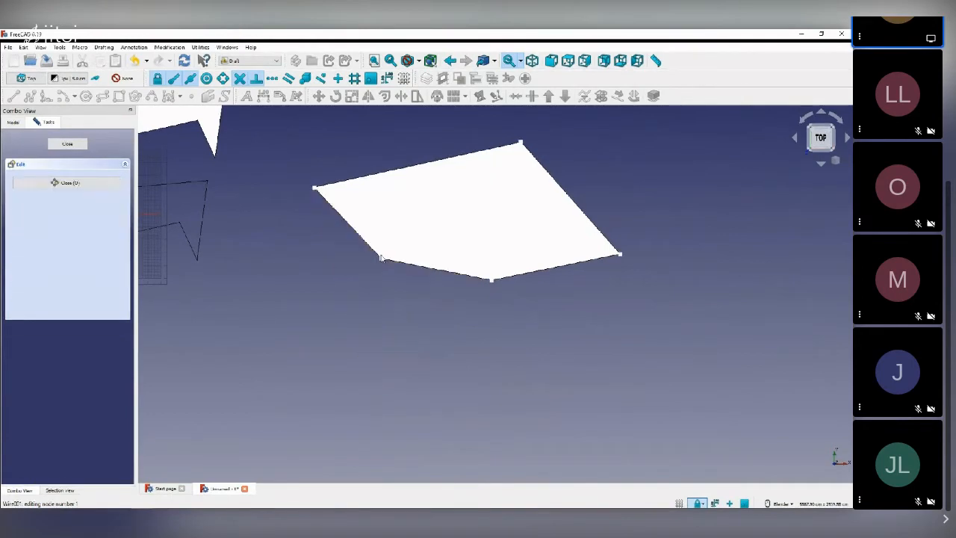
click(491, 280)
click(508, 340)
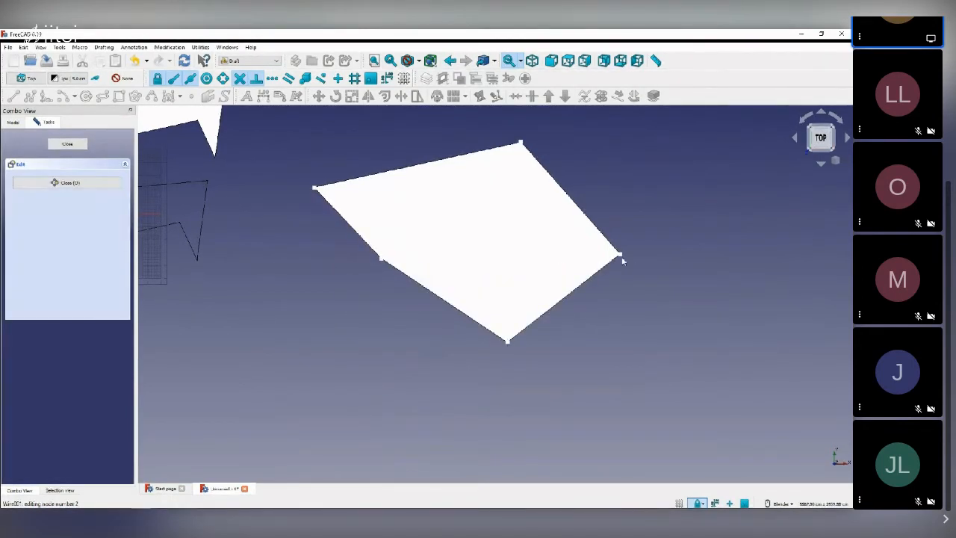
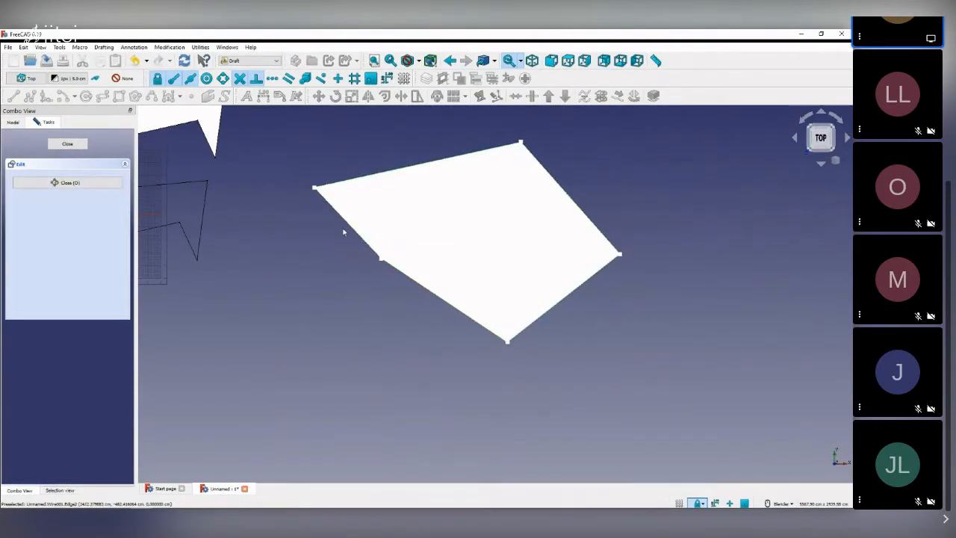
click(78, 145)
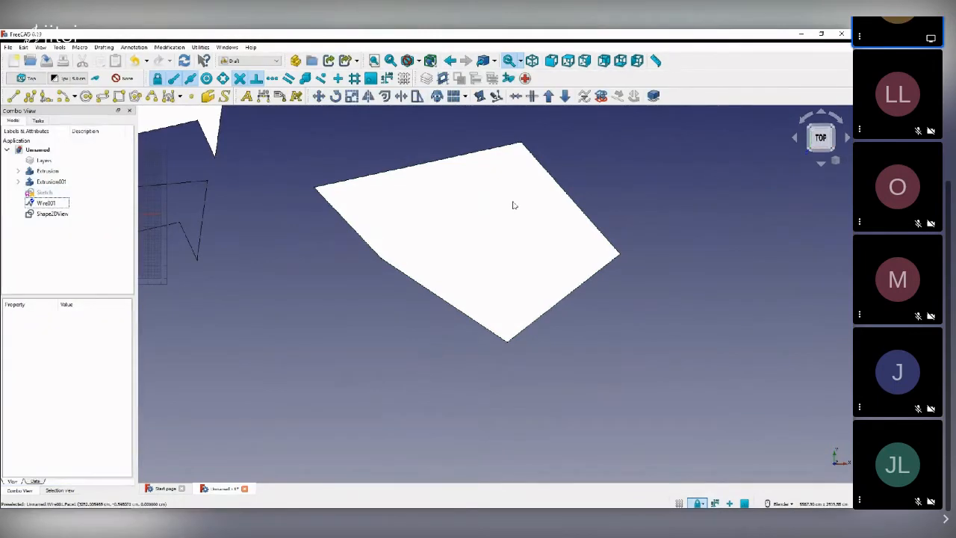
- Examine the reshaped Wire001 beside the extrusions in tilted and top views
scroll(497, 235, up, 2)
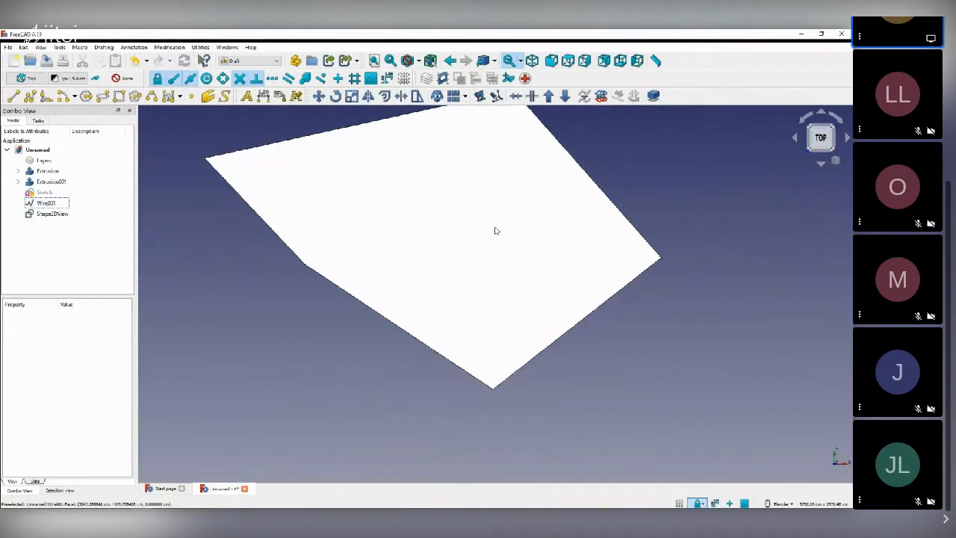
scroll(444, 228, down, 4)
scroll(461, 253, up, 5)
scroll(455, 284, down, 5)
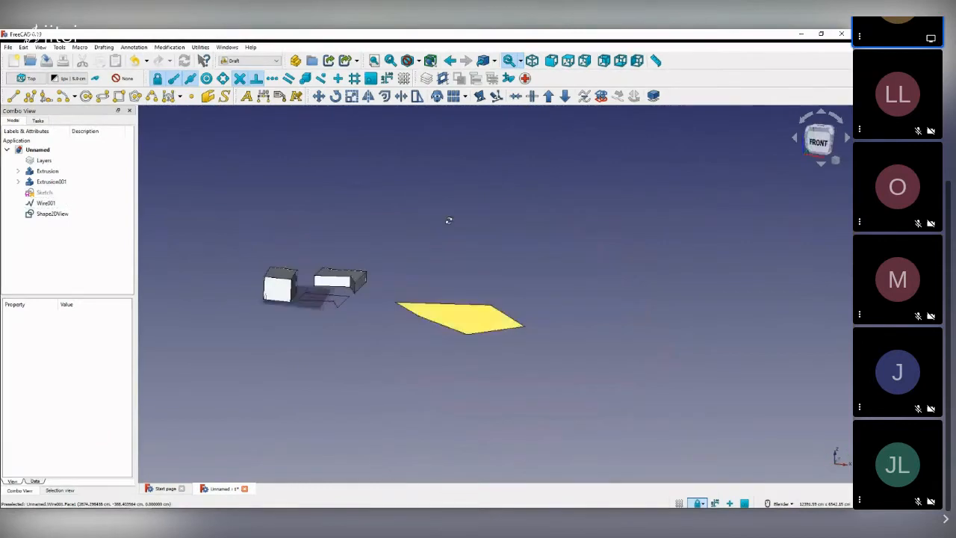
scroll(446, 331, up, 3)
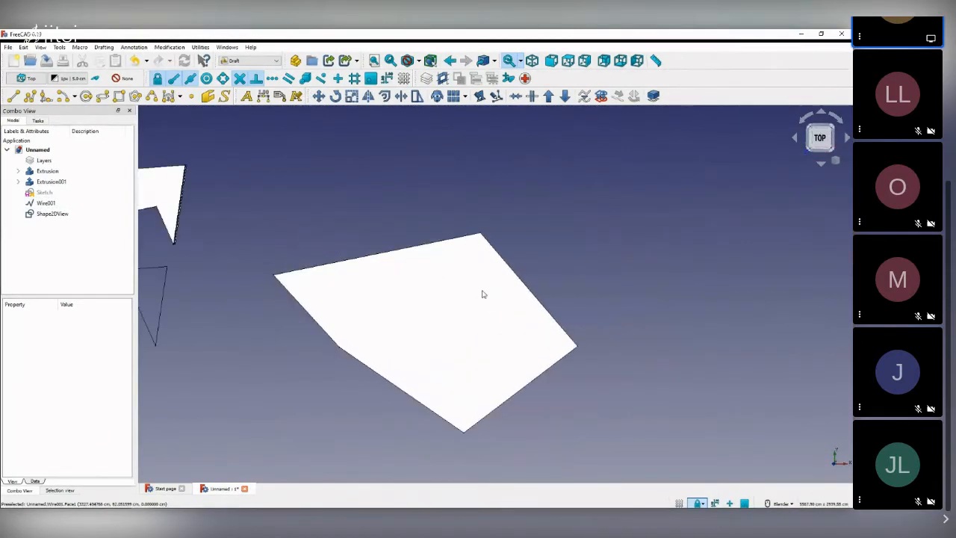
scroll(483, 292, down, 3)
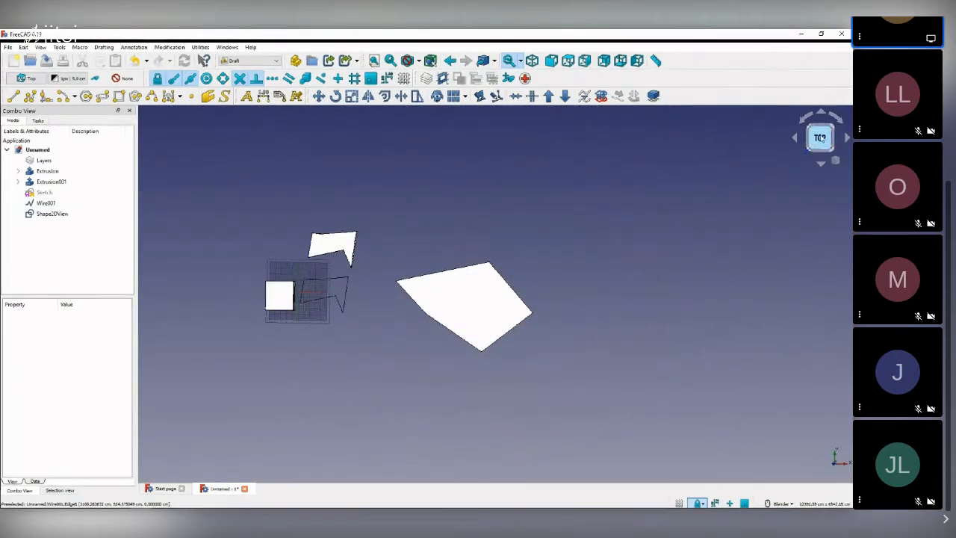
scroll(486, 294, up, 3)
scroll(358, 241, down, 3)
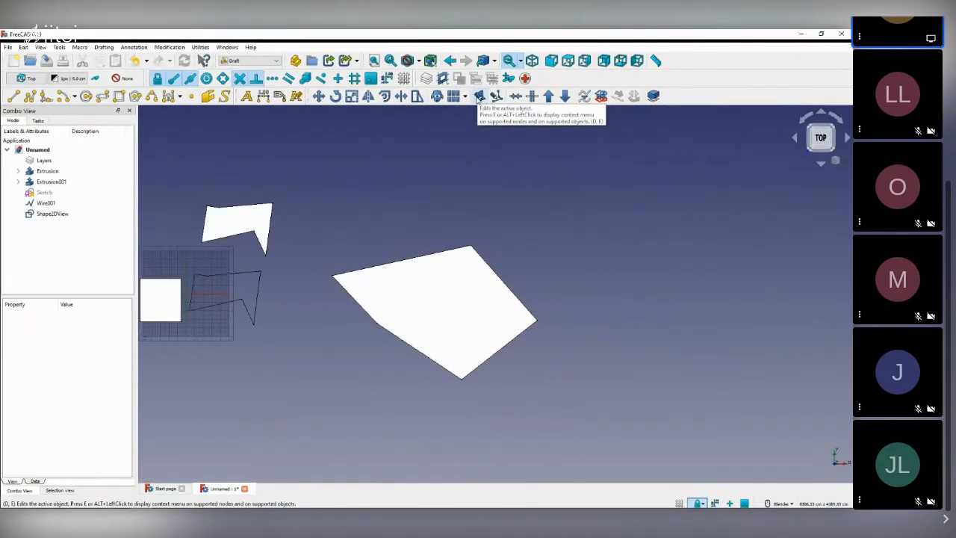
- Edit Wire001 with Draft Edit, moving the leftmost node inward and up and the top node up and to the right
click(453, 284)
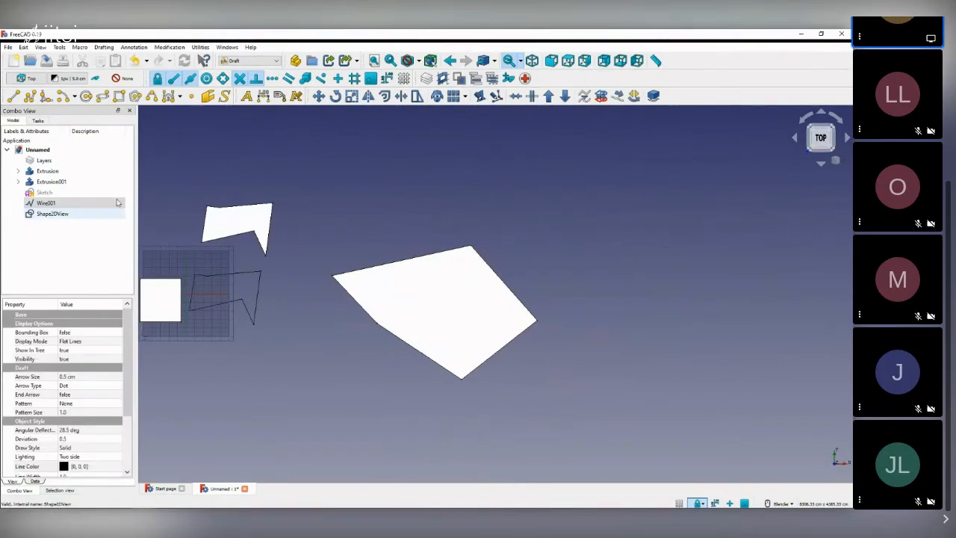
key(ctrl)
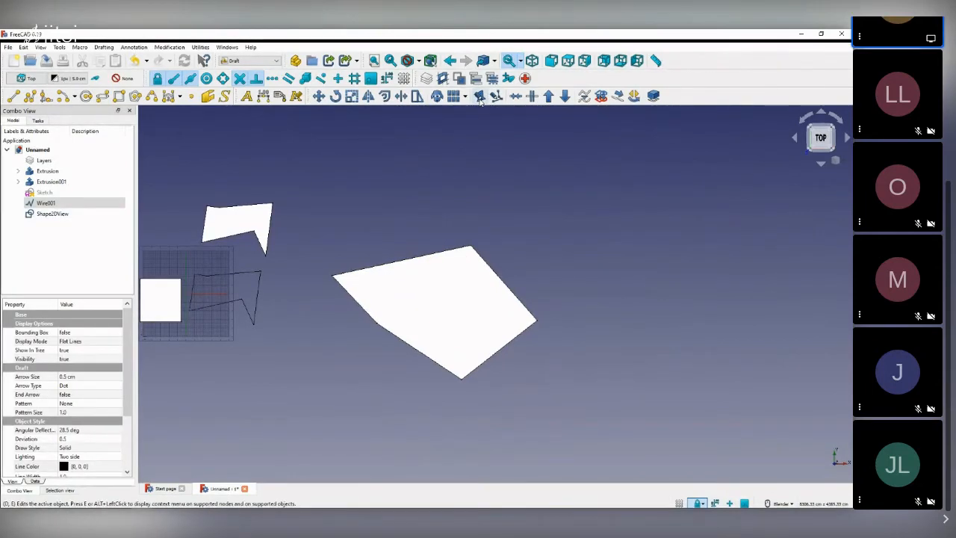
click(479, 97)
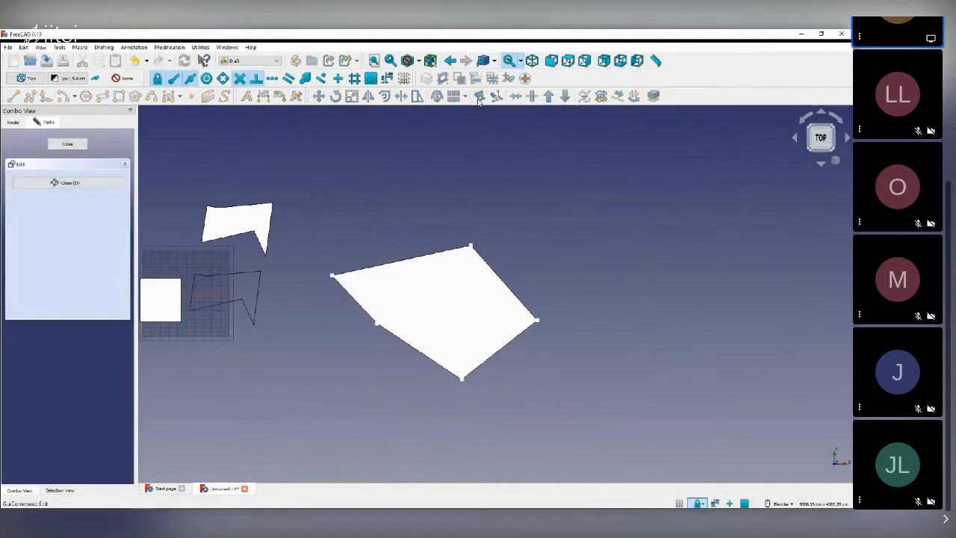
click(332, 277)
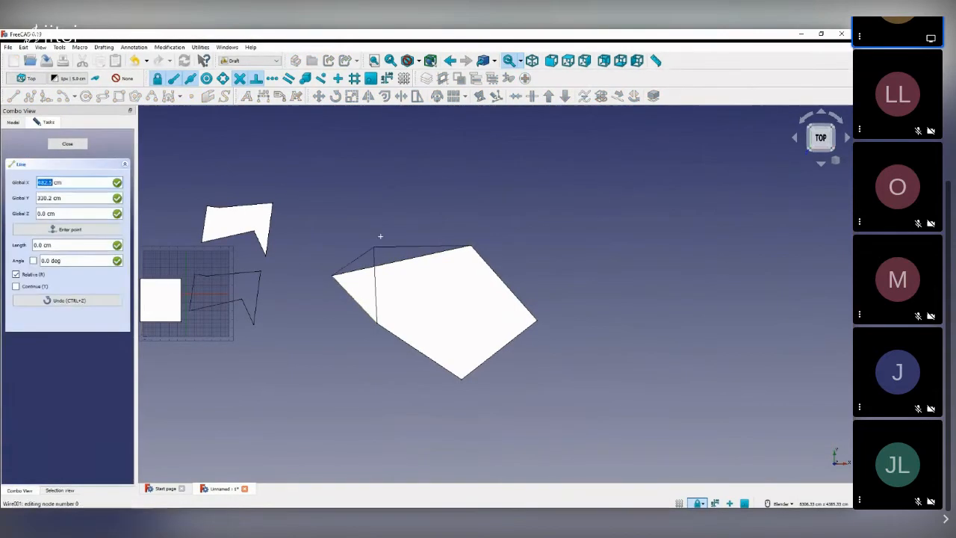
click(382, 239)
click(471, 246)
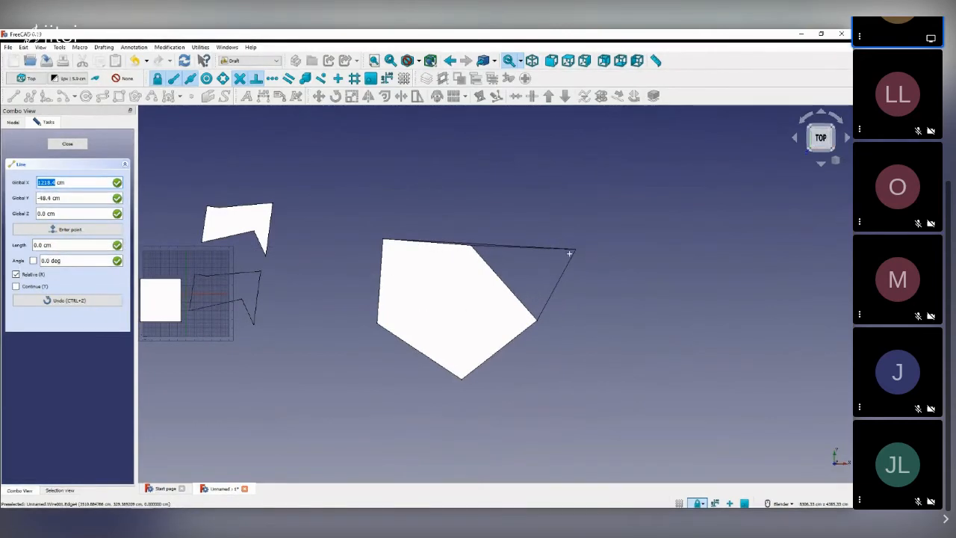
click(517, 219)
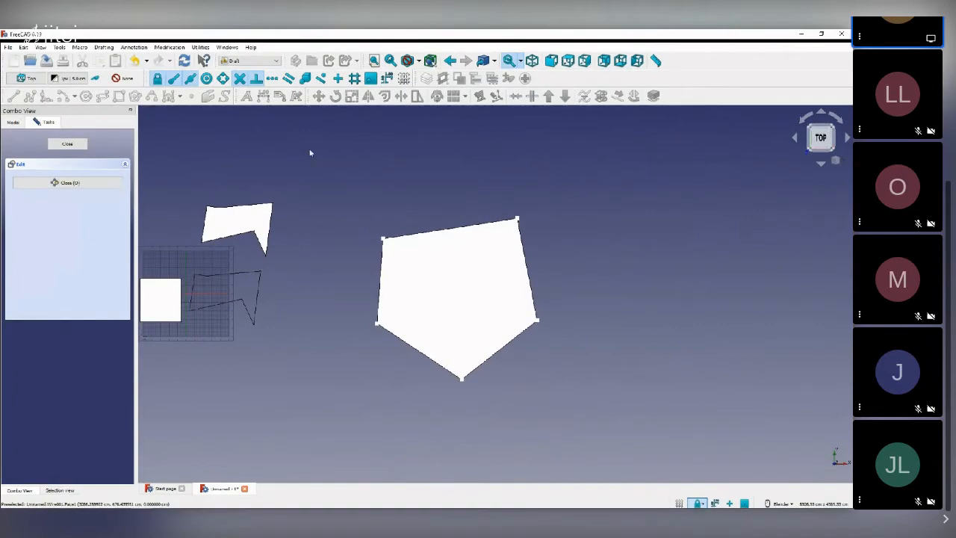
- Move Wire001's upper-right node left to above the middle of the shape, and enable grid snapping
scroll(484, 253, up, 2)
shift+middle_drag(454, 224, 421, 204)
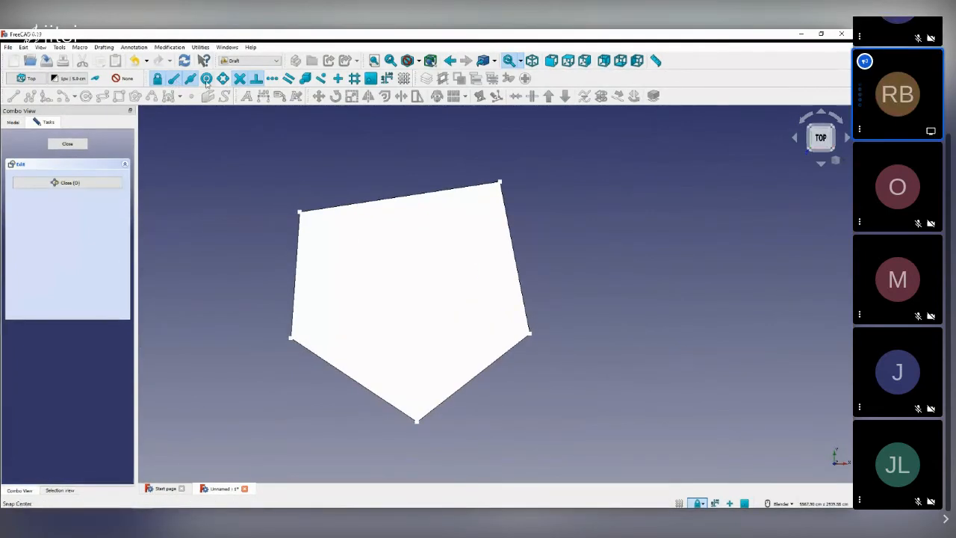
click(500, 184)
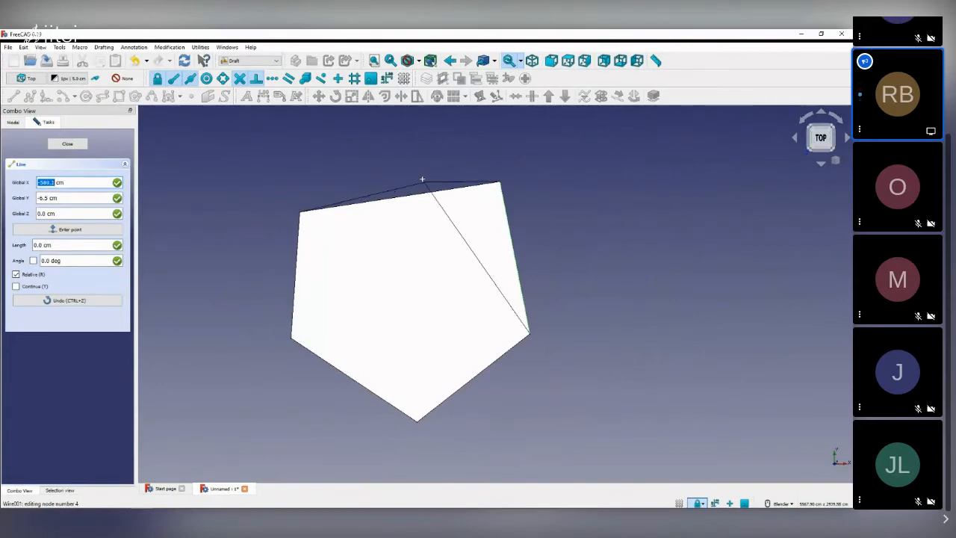
click(422, 179)
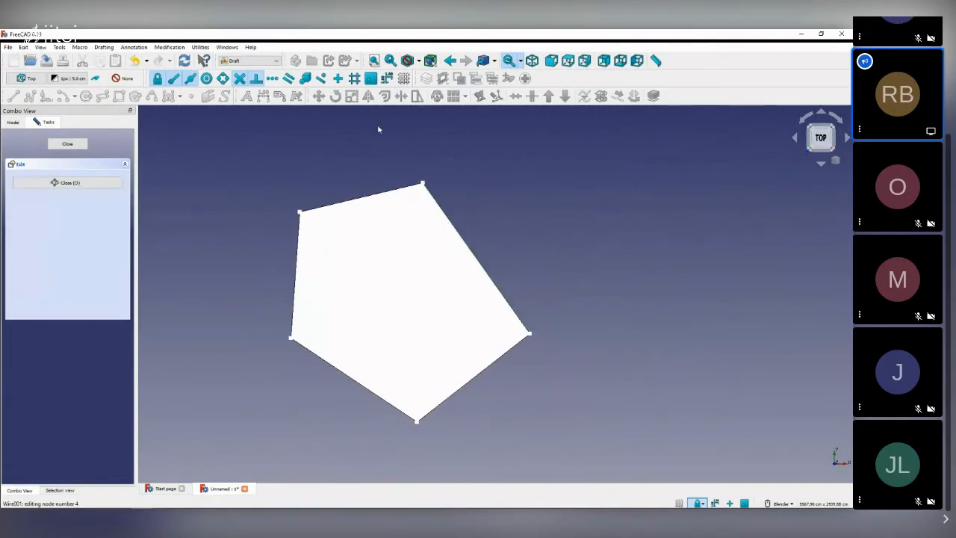
click(354, 78)
scroll(436, 197, down, 2)
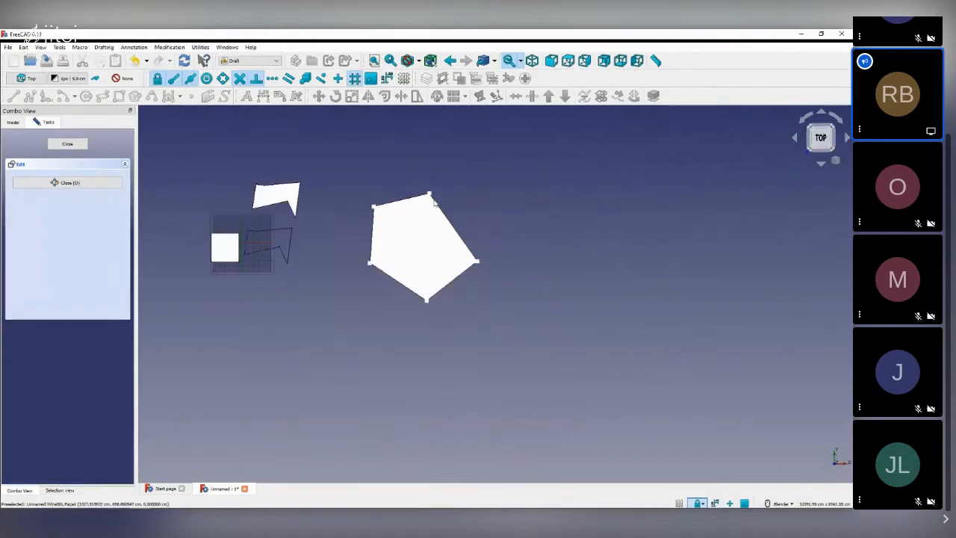
scroll(436, 204, up, 2)
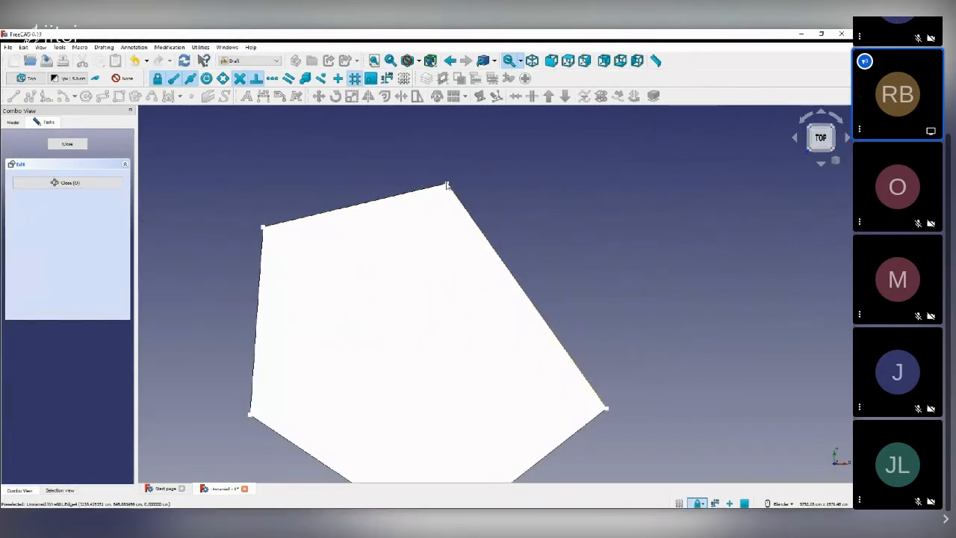
scroll(447, 183, down, 2)
scroll(443, 187, up, 2)
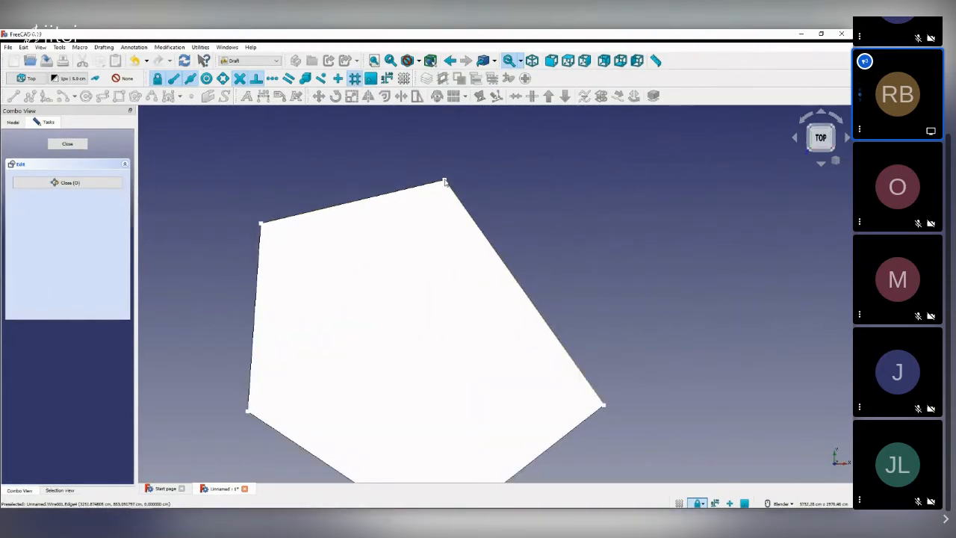
click(445, 182)
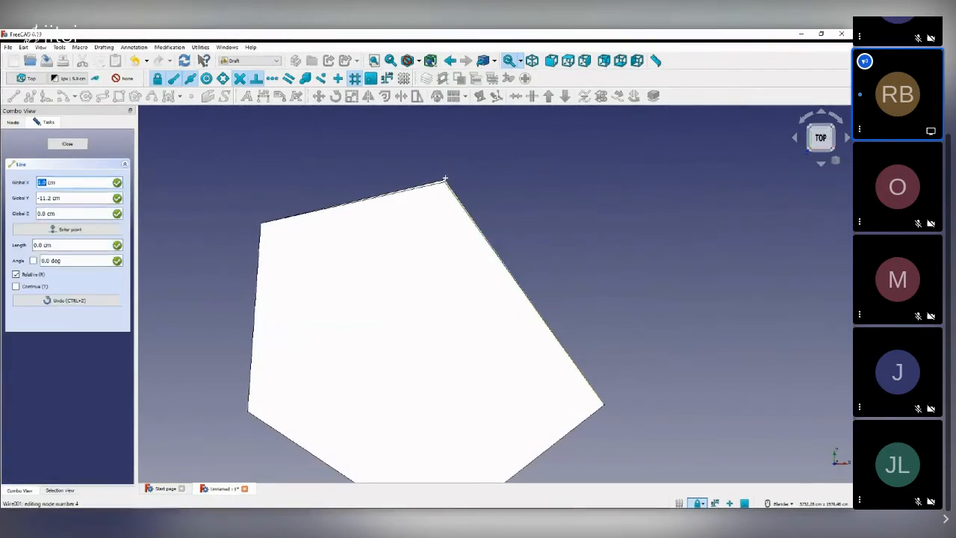
scroll(450, 166, up, 3)
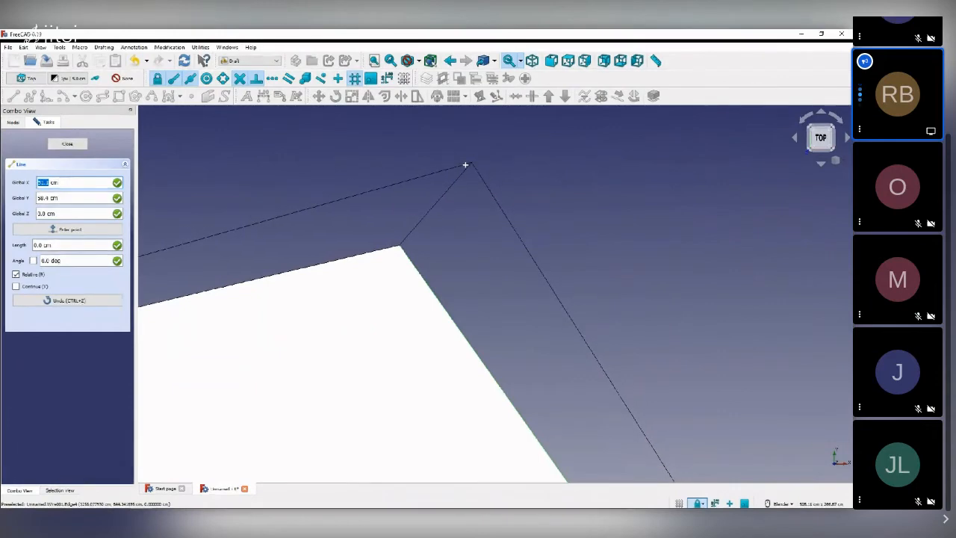
scroll(468, 165, down, 14)
scroll(268, 218, up, 6)
scroll(270, 217, down, 4)
scroll(270, 218, down, 4)
scroll(394, 196, up, 4)
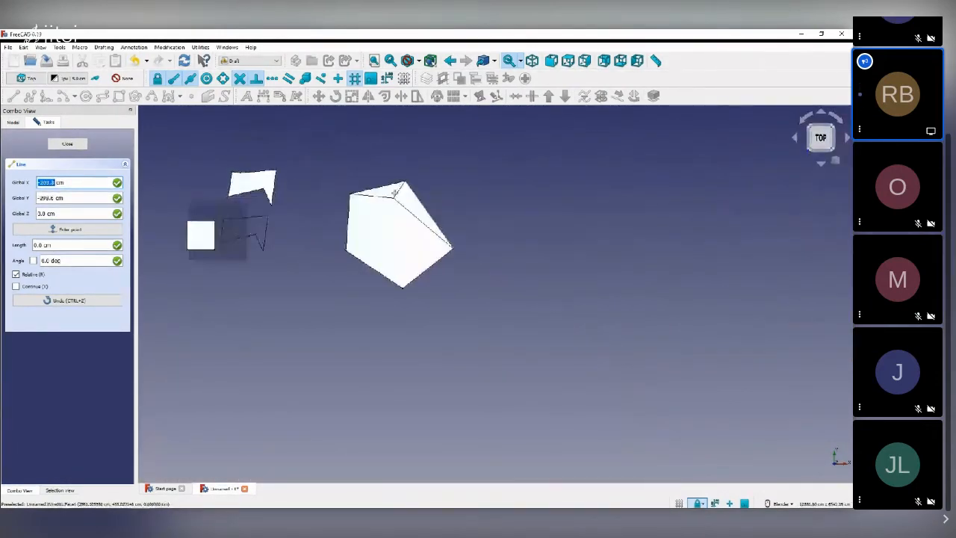
key(Escape)
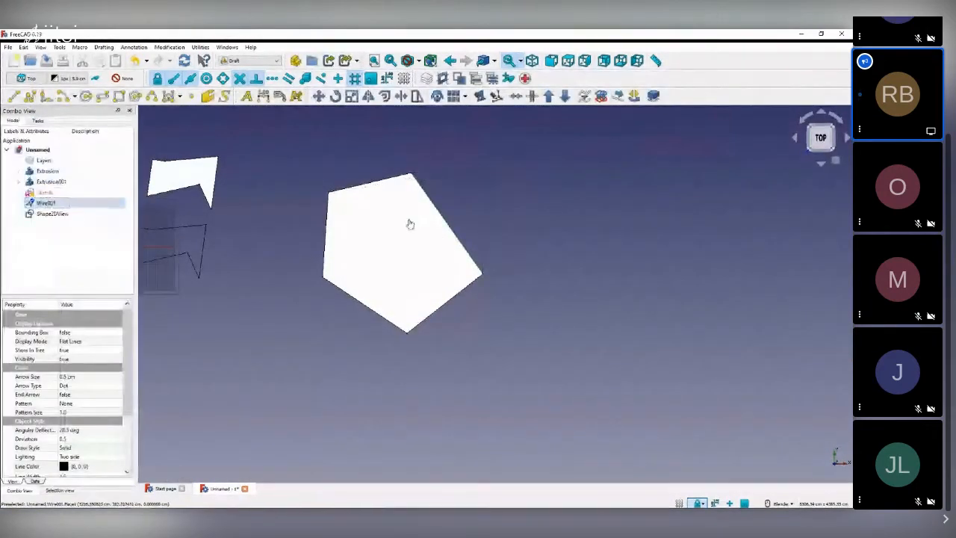
- Move Wire001 left so that it lies over the grid and the cube-shaped extrusion
scroll(410, 224, down, 3)
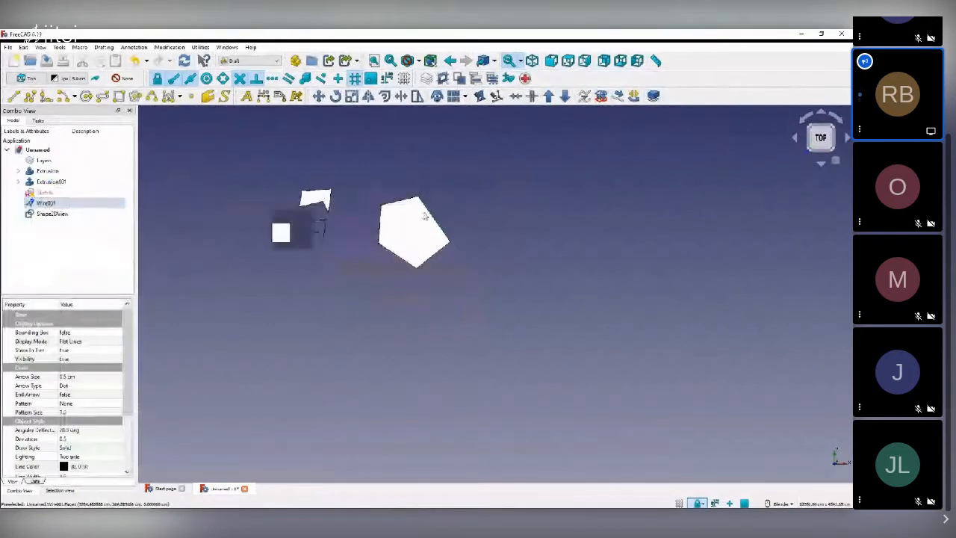
click(319, 95)
click(620, 224)
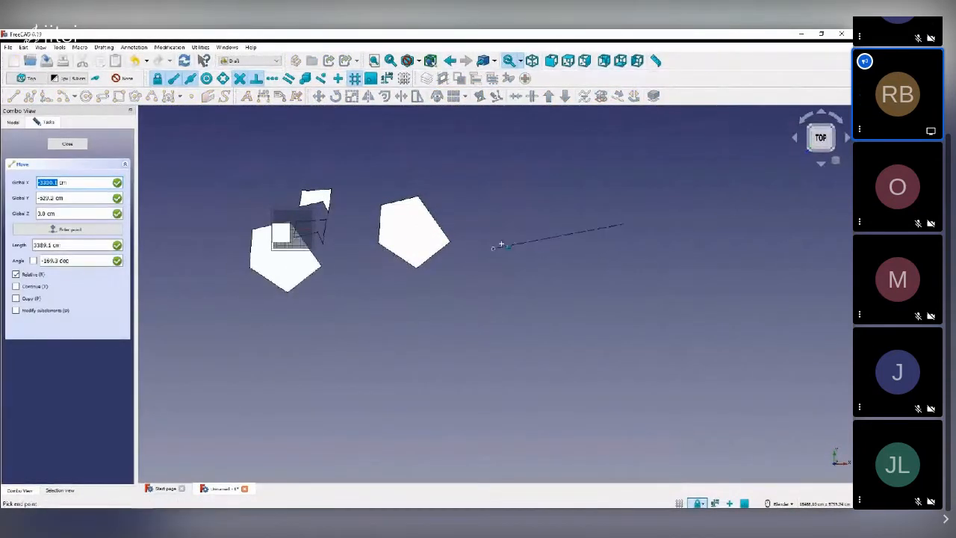
click(494, 235)
- Edit Wire001 with Draft Edit, moving its top node slightly up and to the right onto a grid point
scroll(297, 237, up, 5)
scroll(297, 236, up, 3)
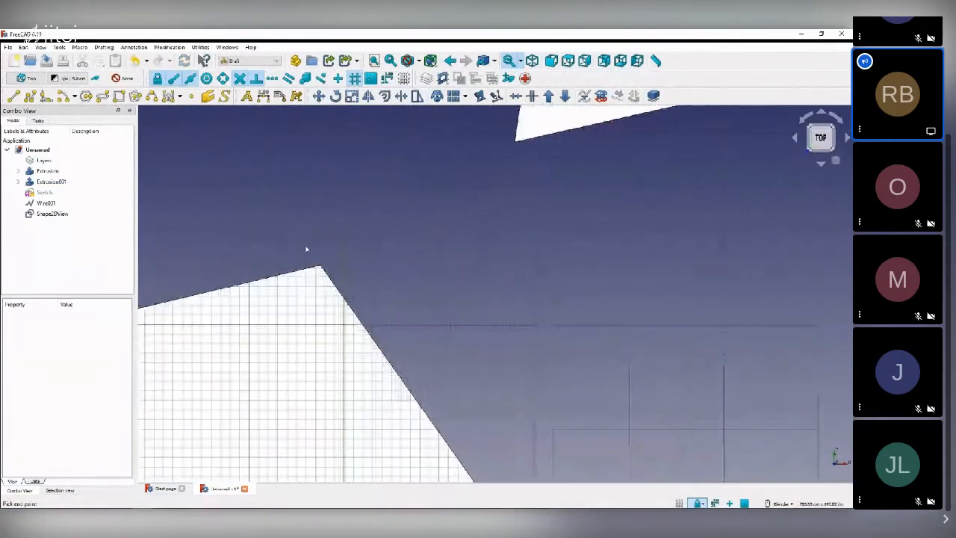
click(48, 203)
double_click(46, 203)
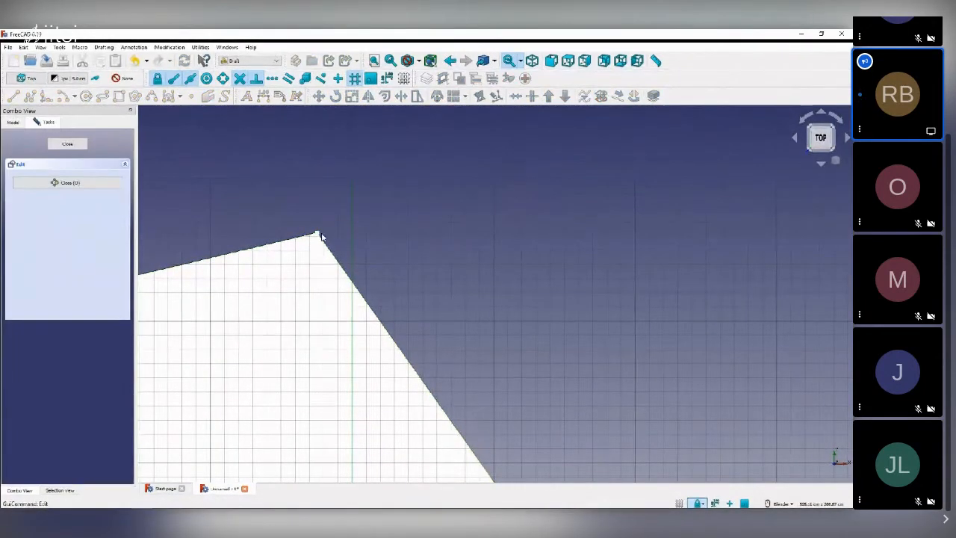
click(320, 234)
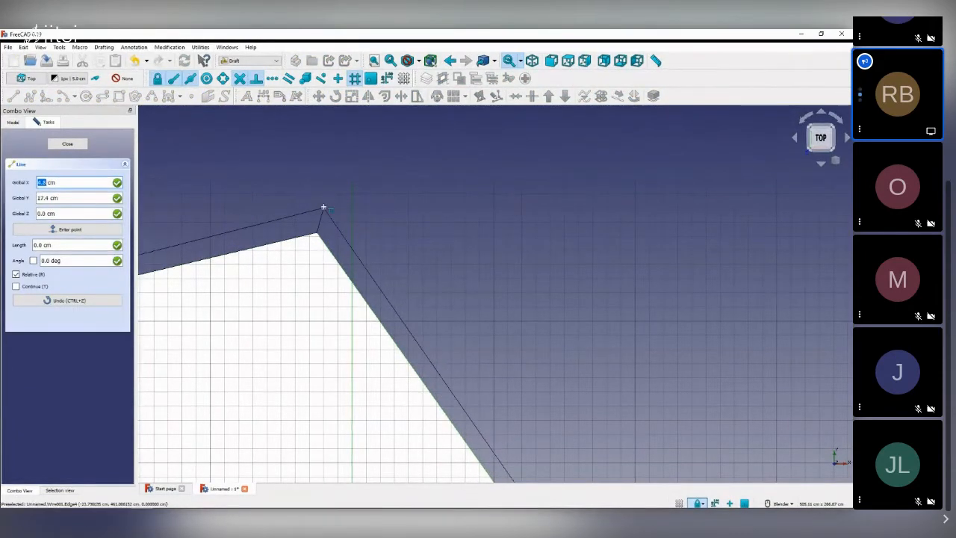
click(324, 207)
- Move Wire001's upper-left node inward and up onto the grid above the cube, and finish point editing
scroll(354, 209, down, 5)
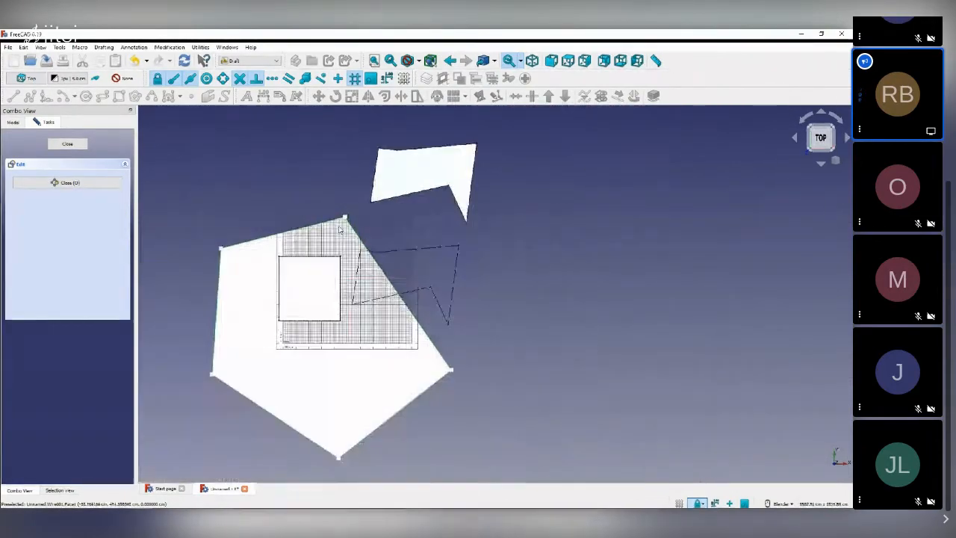
scroll(362, 217, up, 2)
scroll(361, 216, up, 4)
scroll(386, 219, down, 4)
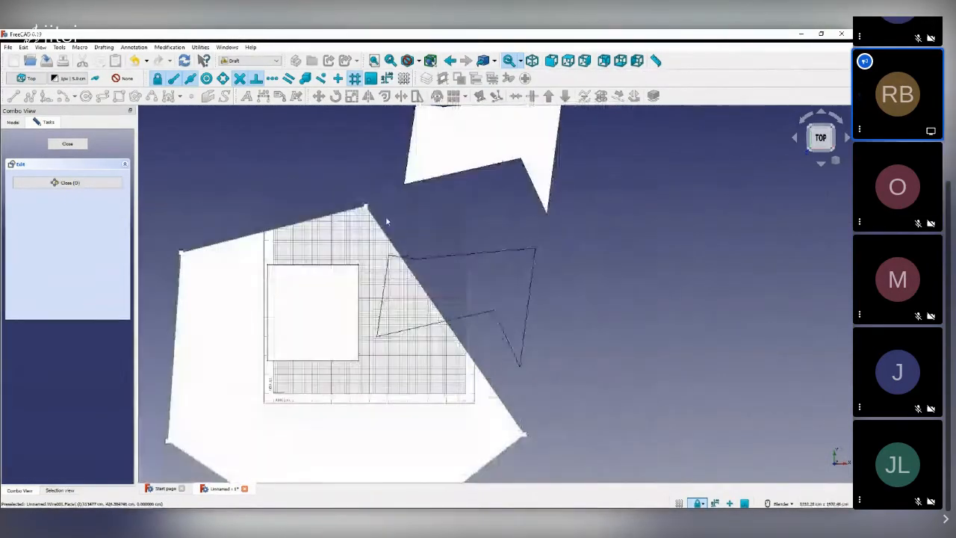
click(181, 255)
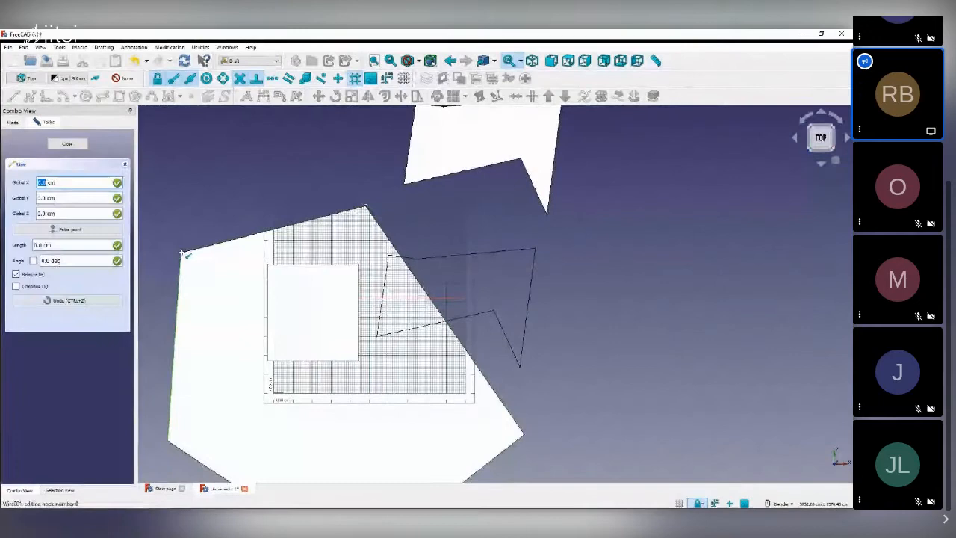
click(286, 211)
scroll(326, 219, up, 3)
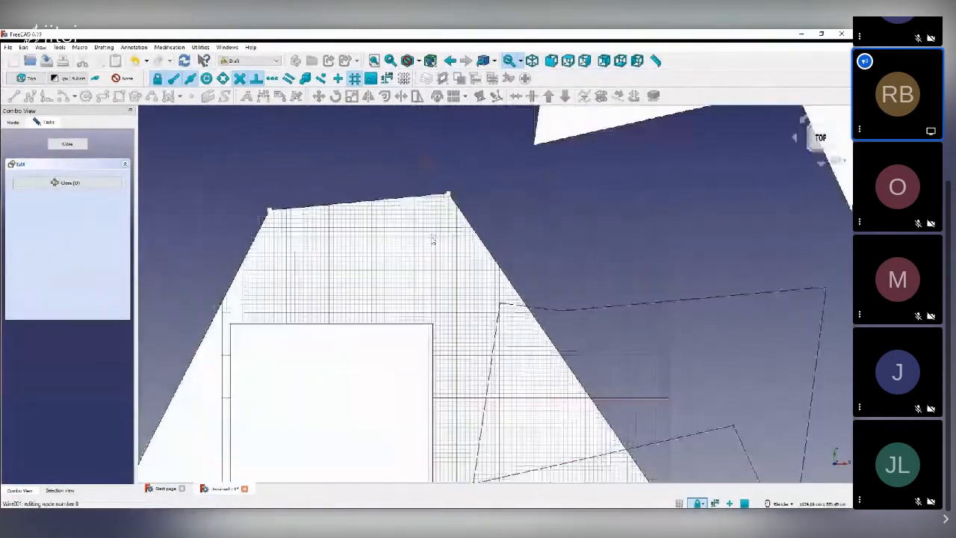
scroll(353, 210, down, 5)
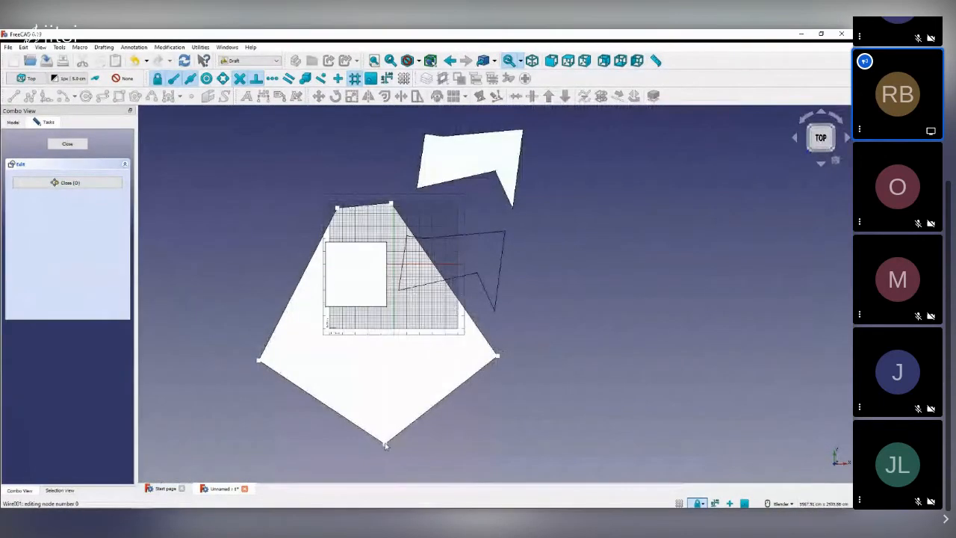
scroll(381, 302, down, 3)
scroll(384, 290, up, 5)
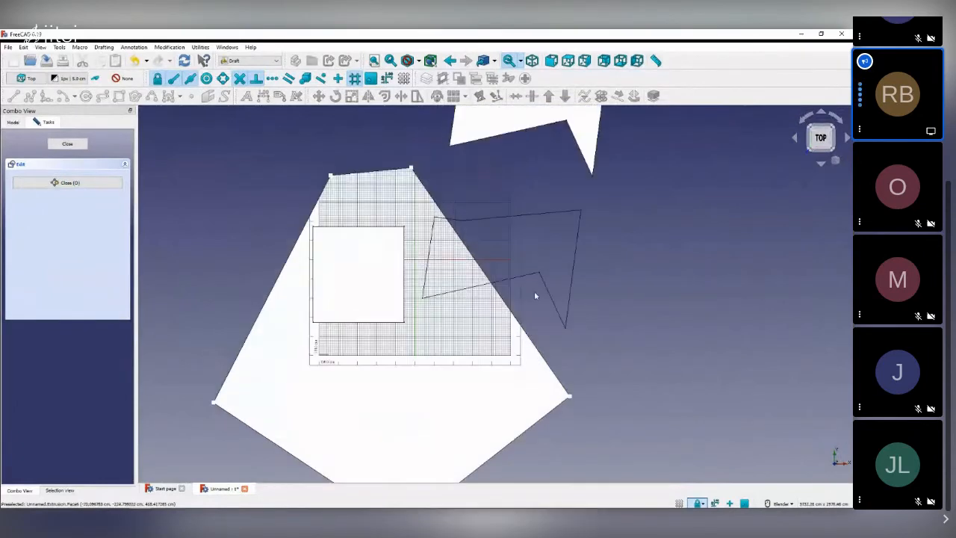
click(68, 144)
- Set Wire001's Make Face property to false
scroll(360, 286, down, 3)
scroll(360, 286, up, 2)
scroll(360, 287, down, 2)
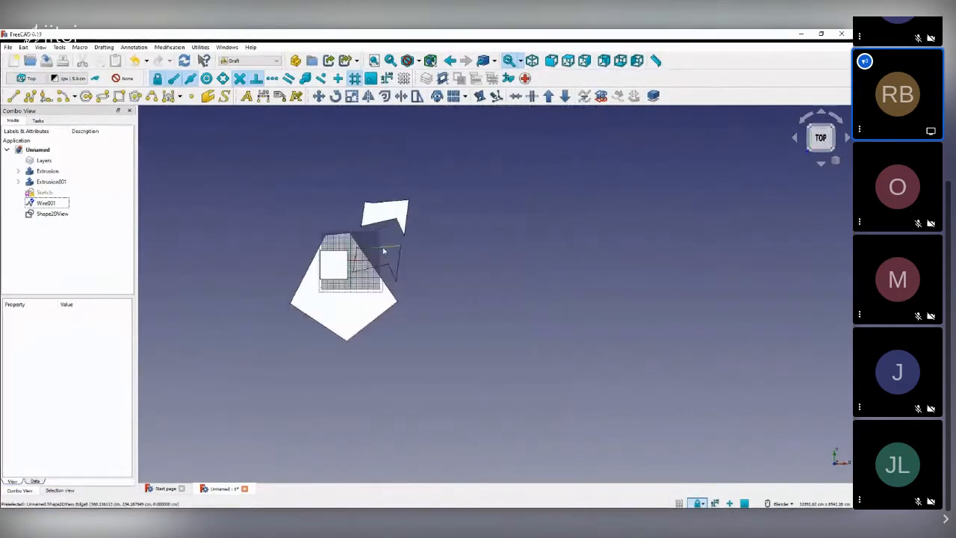
scroll(360, 286, up, 1)
scroll(360, 287, up, 2)
scroll(315, 293, down, 2)
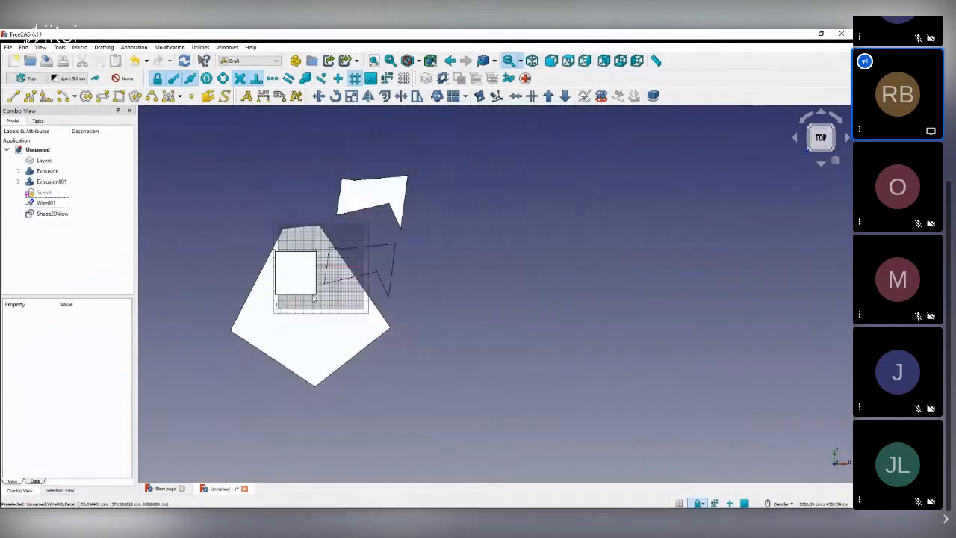
click(383, 198)
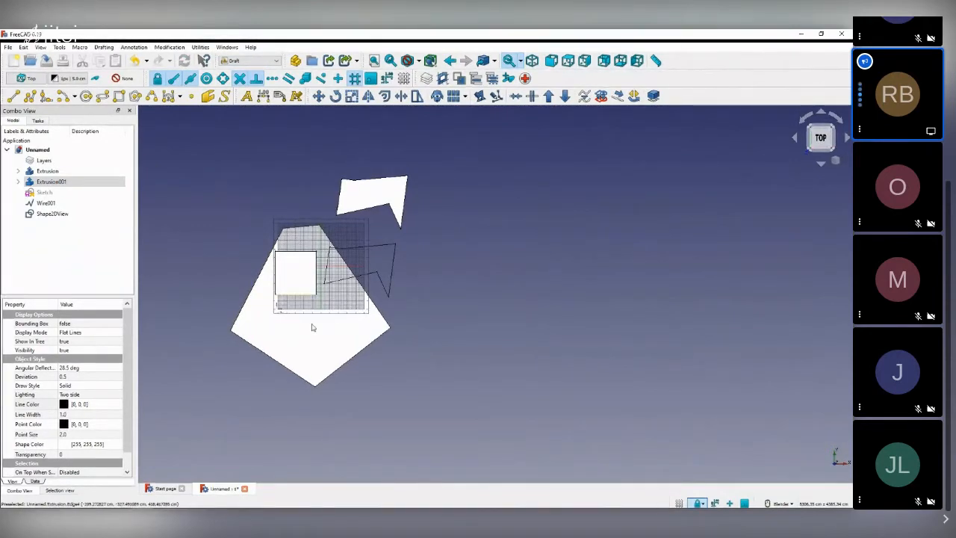
click(285, 332)
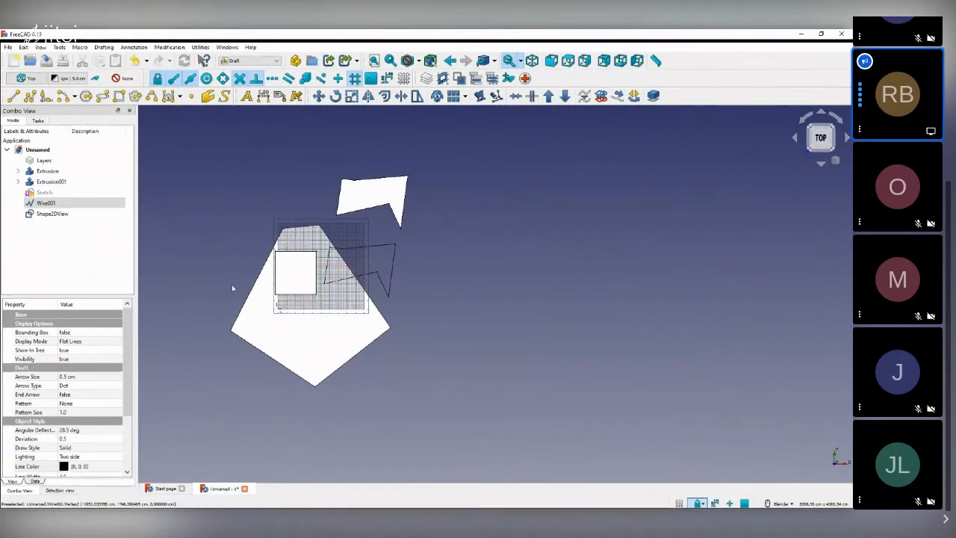
drag(129, 386, 129, 437)
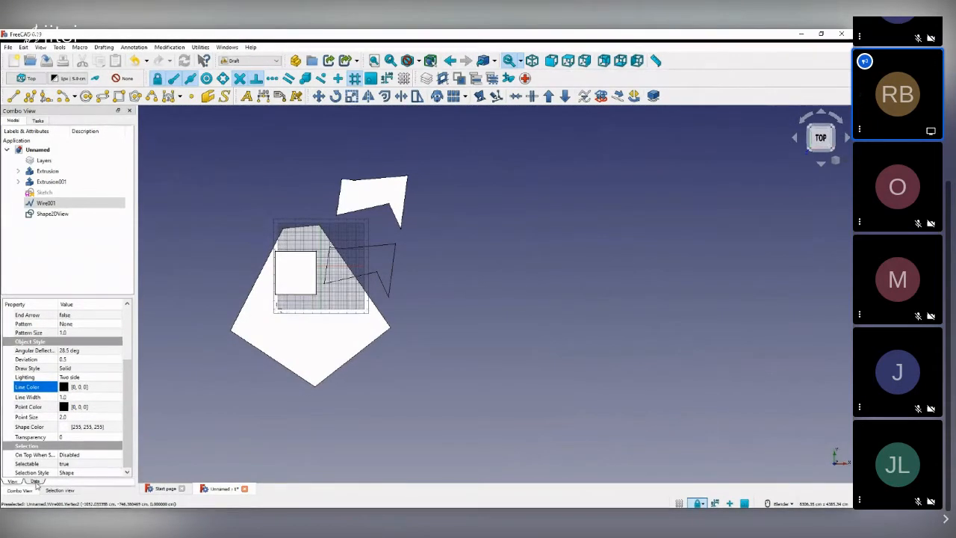
click(35, 481)
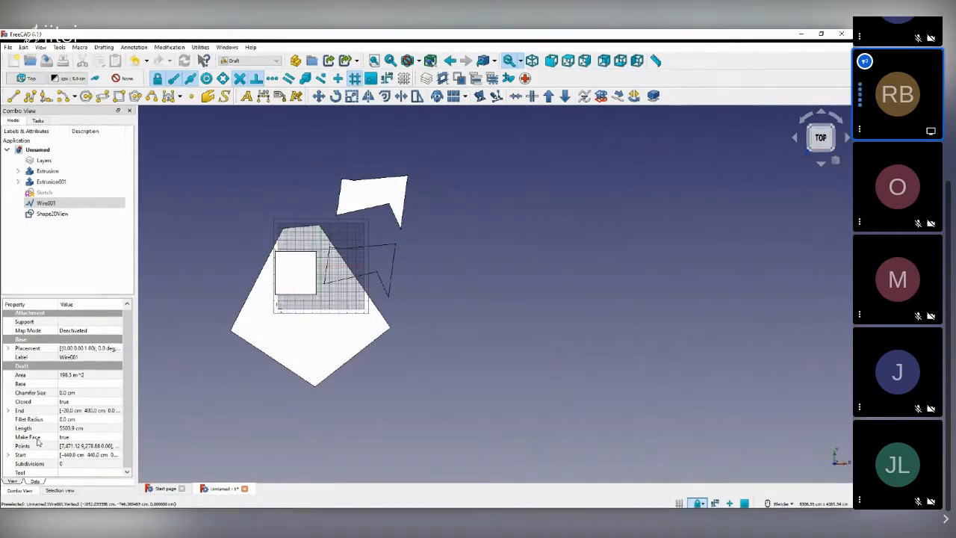
click(80, 439)
click(78, 442)
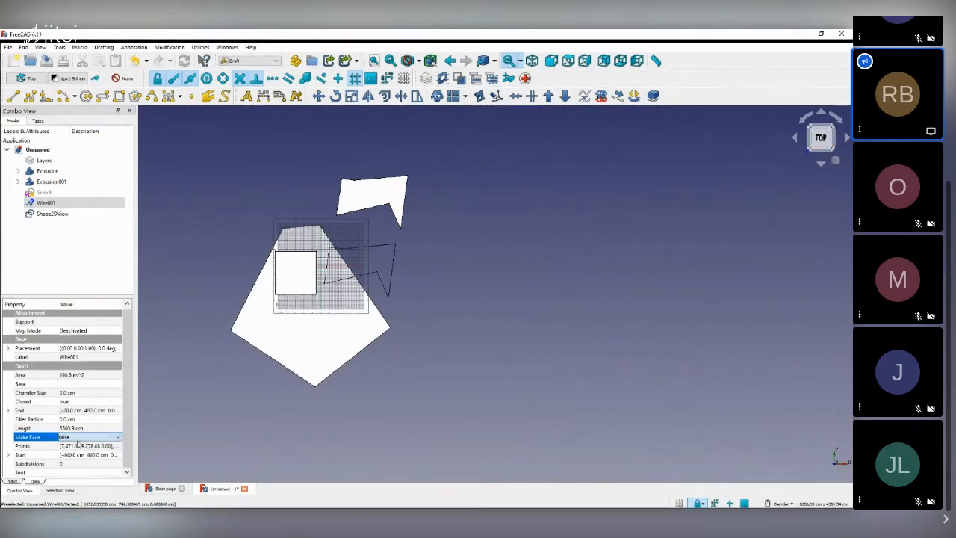
click(184, 330)
- Examine the unfilled Wire001 outline beside the two extrusions and the projected 2D shape
scroll(275, 354, up, 4)
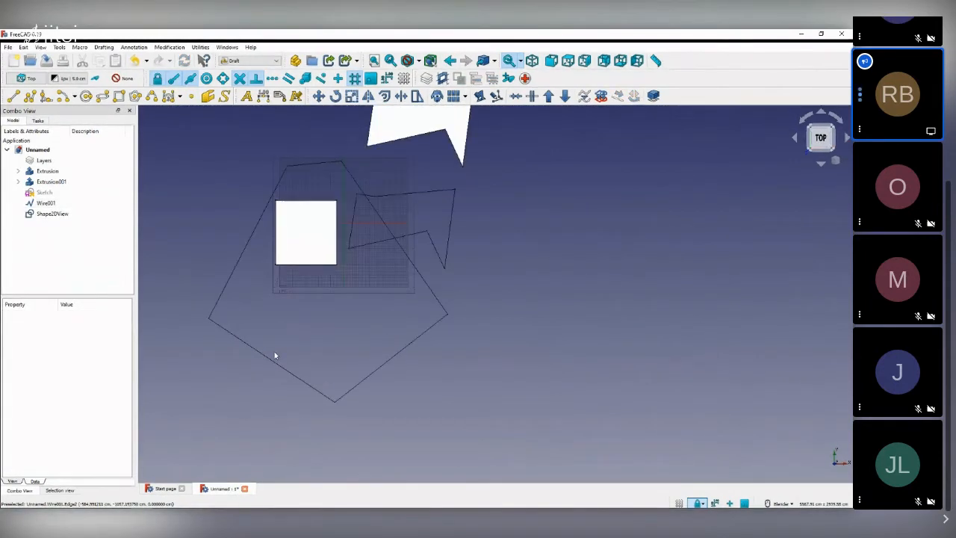
scroll(396, 351, down, 2)
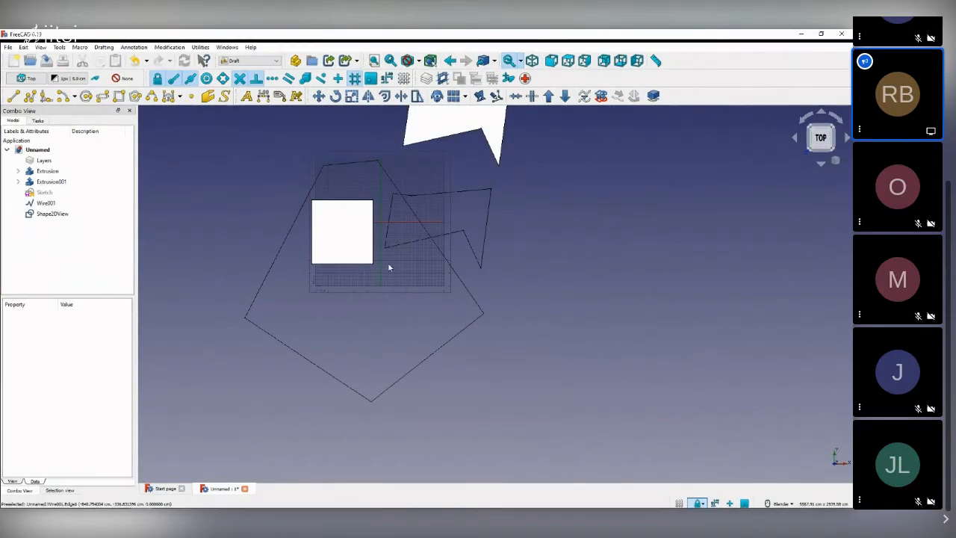
scroll(358, 205, up, 4)
scroll(335, 259, down, 5)
scroll(334, 260, up, 4)
scroll(334, 260, down, 4)
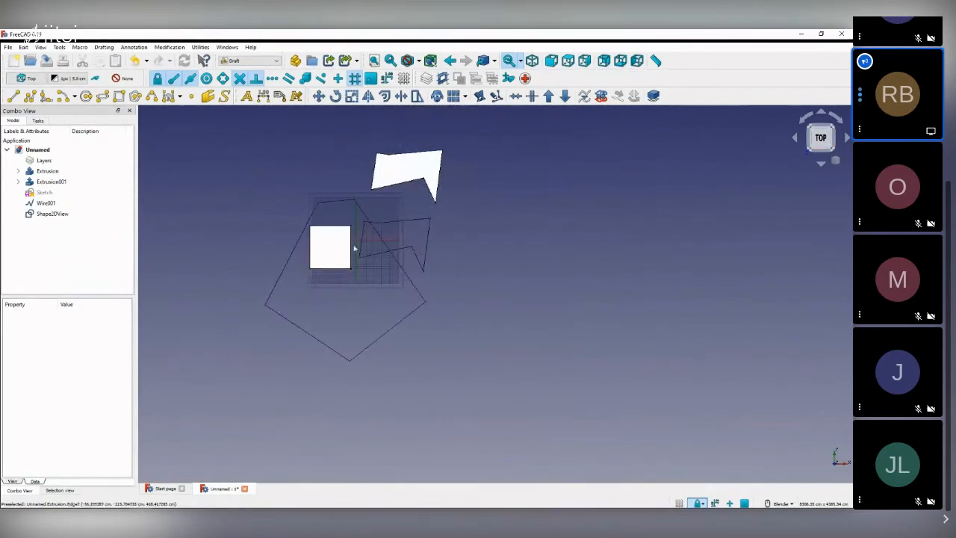
scroll(378, 237, up, 2)
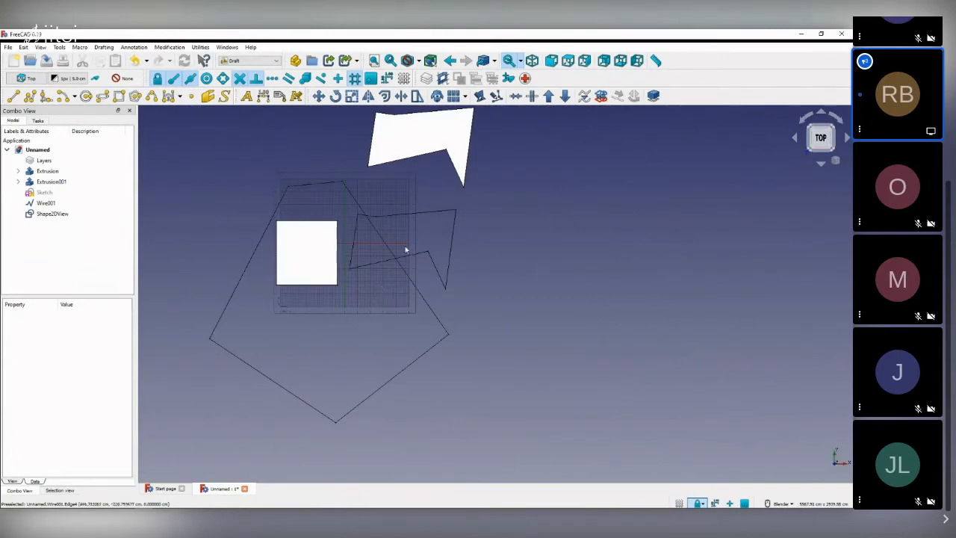
scroll(355, 303, down, 2)
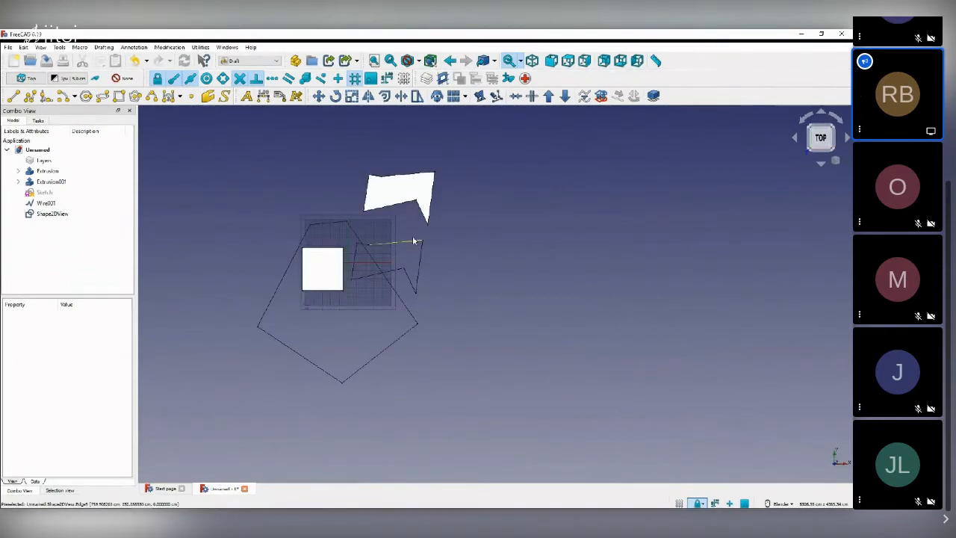
scroll(415, 240, up, 2)
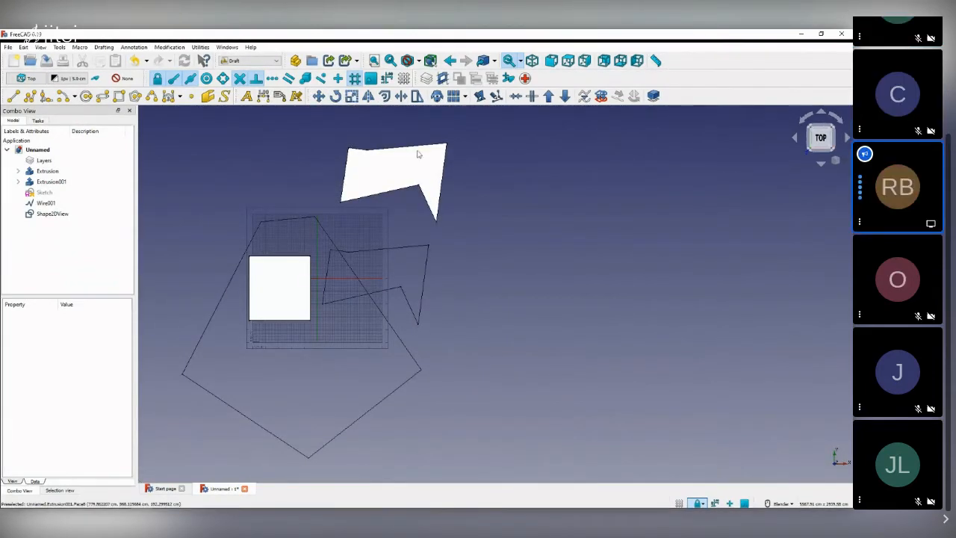
- Switch to the isometric view and delete Extrusion001, keeping its base wire
click(441, 157)
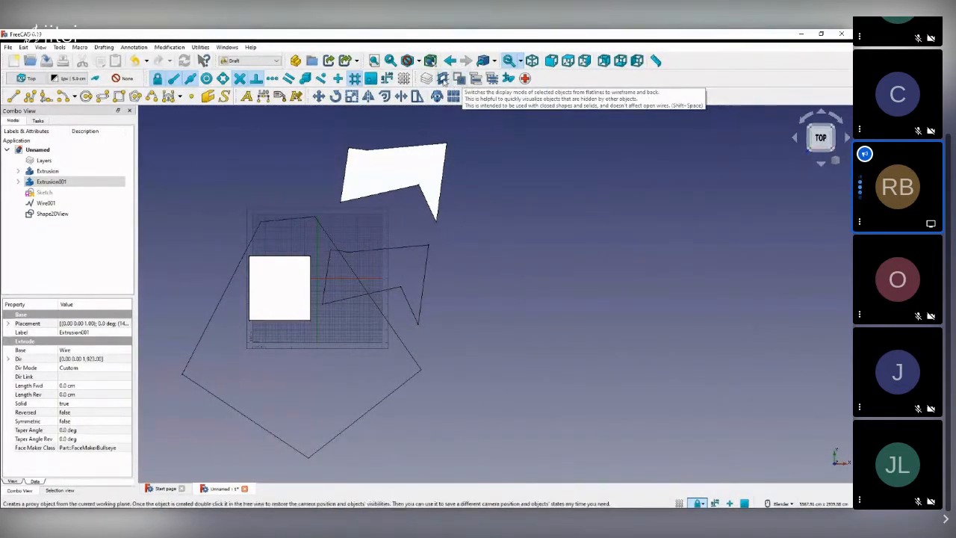
click(472, 186)
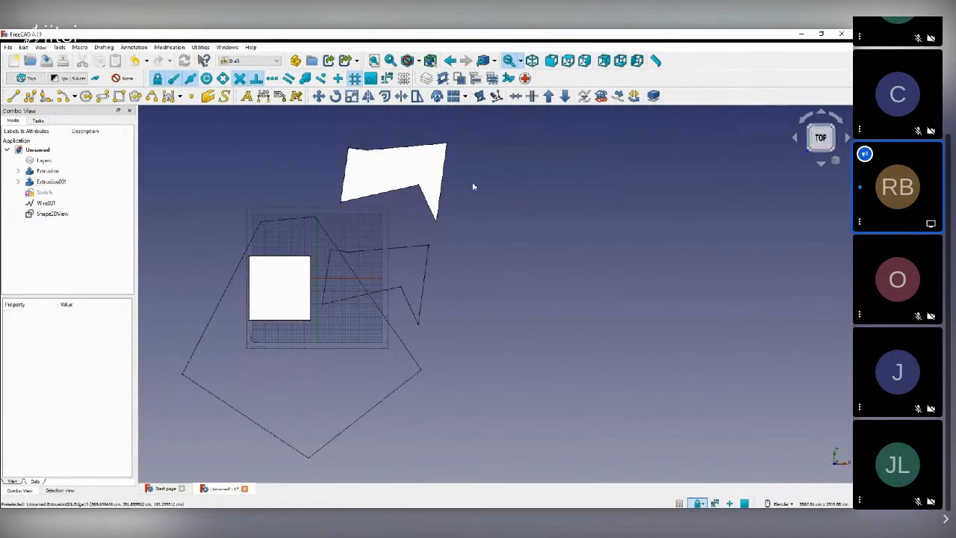
click(424, 158)
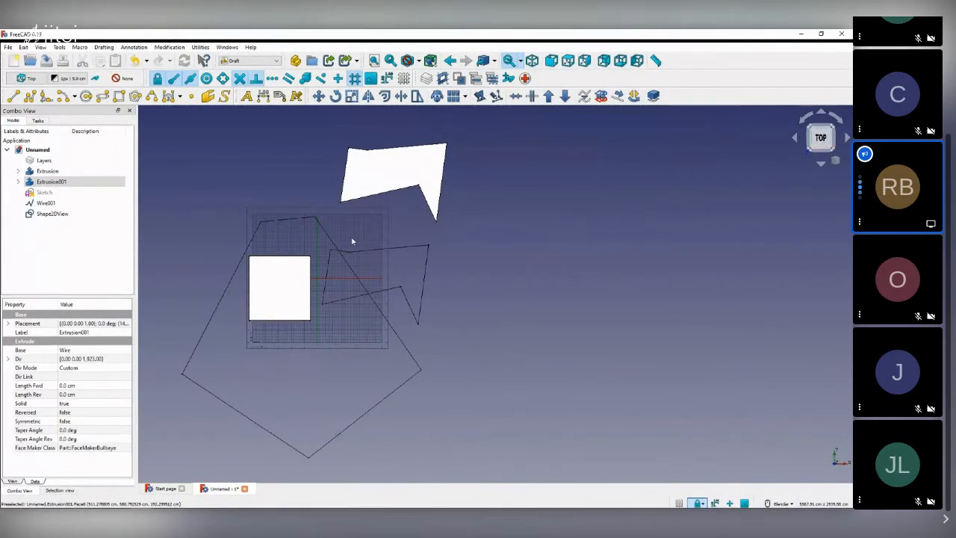
key(0)
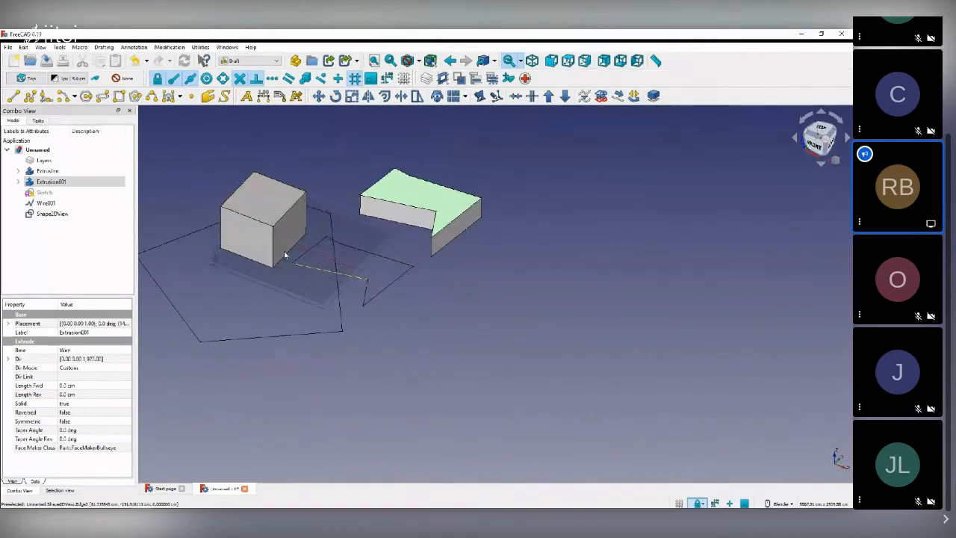
click(48, 181)
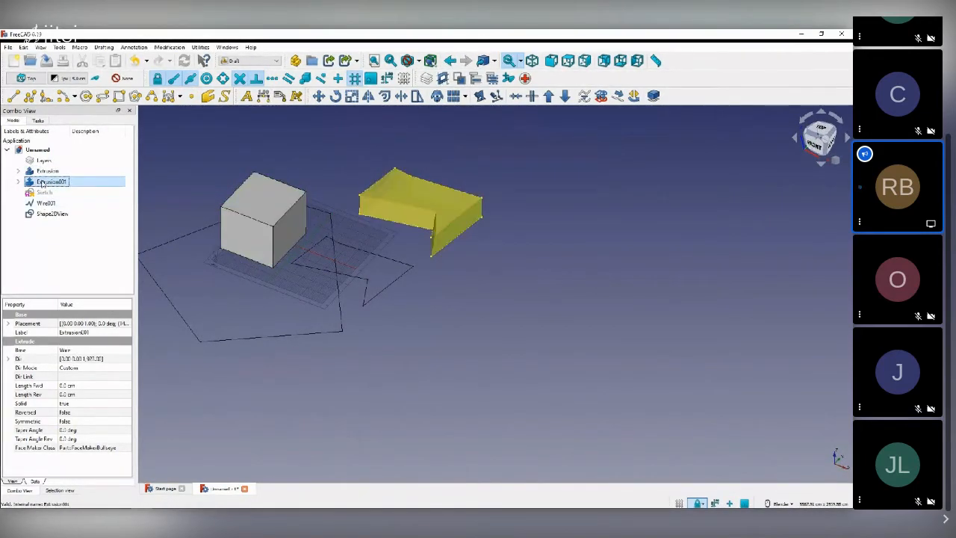
key(Delete)
click(430, 295)
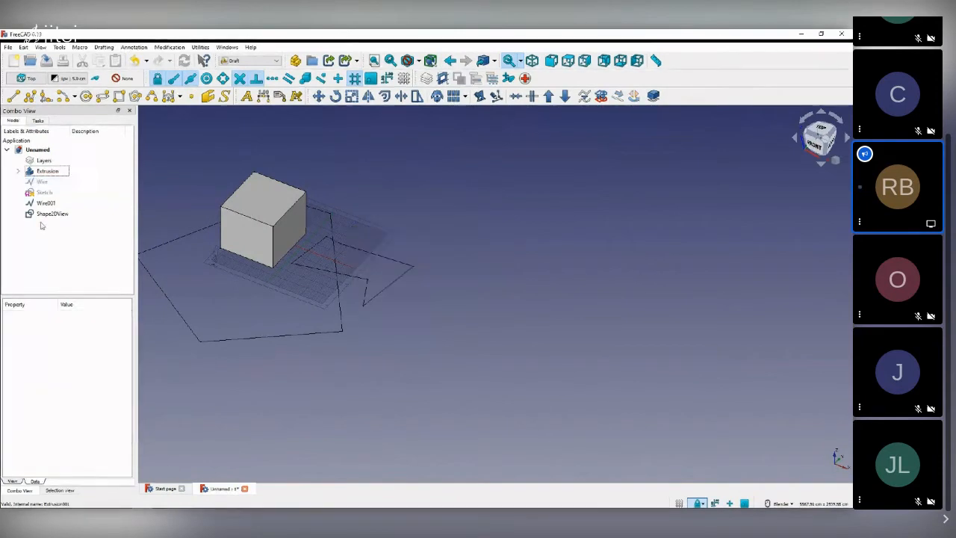
- Delete the Shape2DView projection and the cube-shaped Extrusion
click(51, 214)
key(Delete)
click(47, 171)
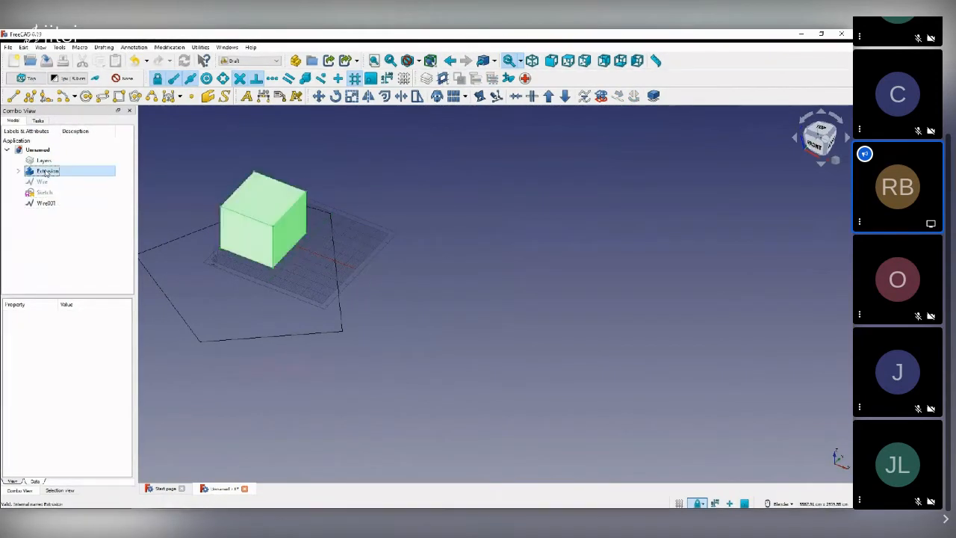
key(Delete)
- Make the hidden Rectangle and Wire visible, and show the model from the top
click(50, 172)
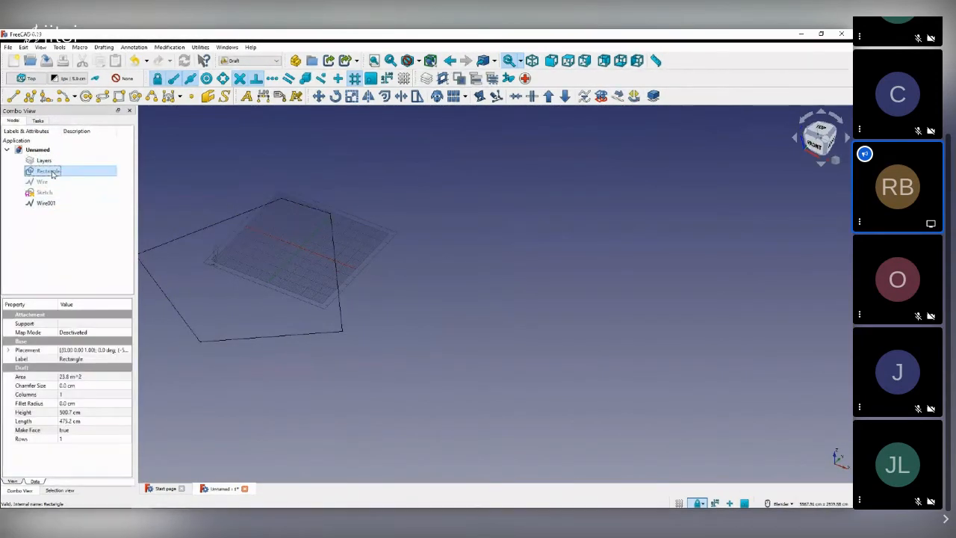
click(42, 182)
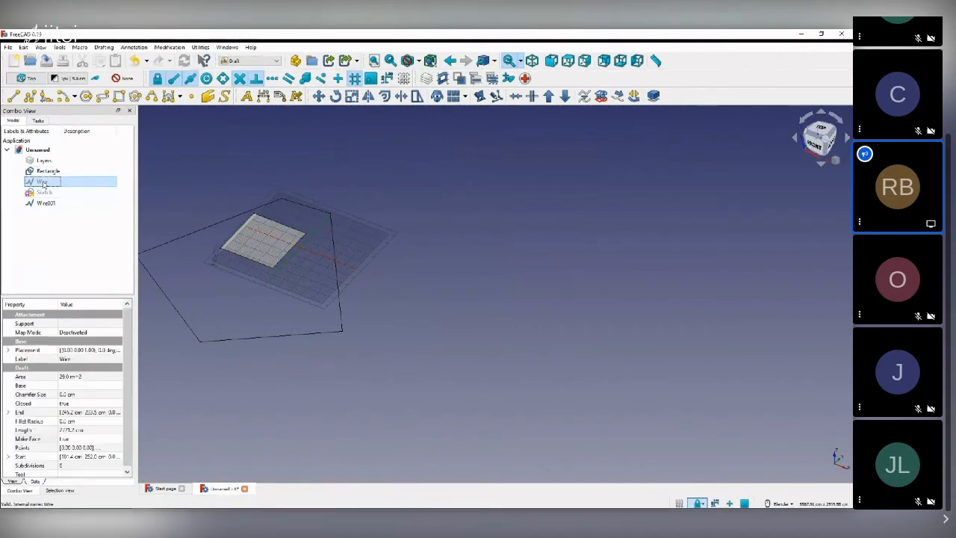
key(space)
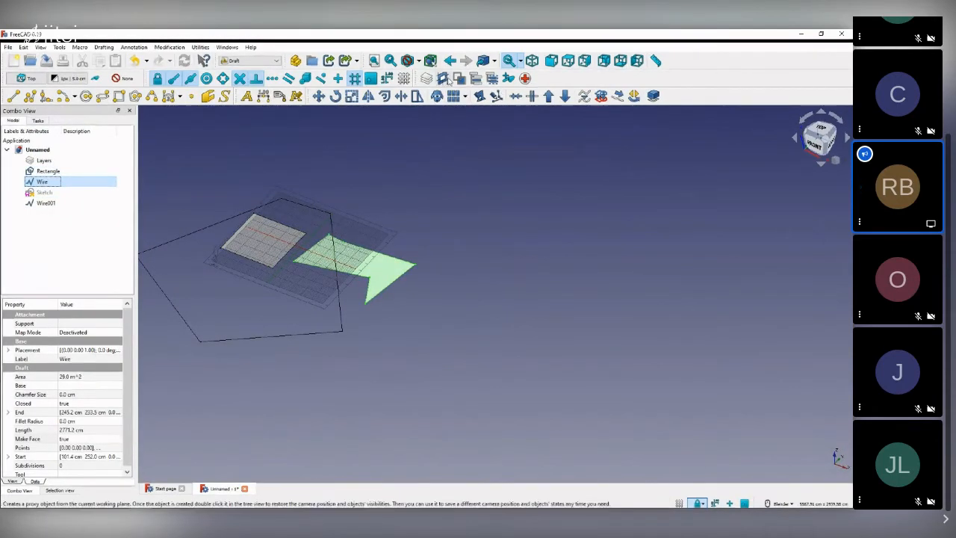
click(569, 60)
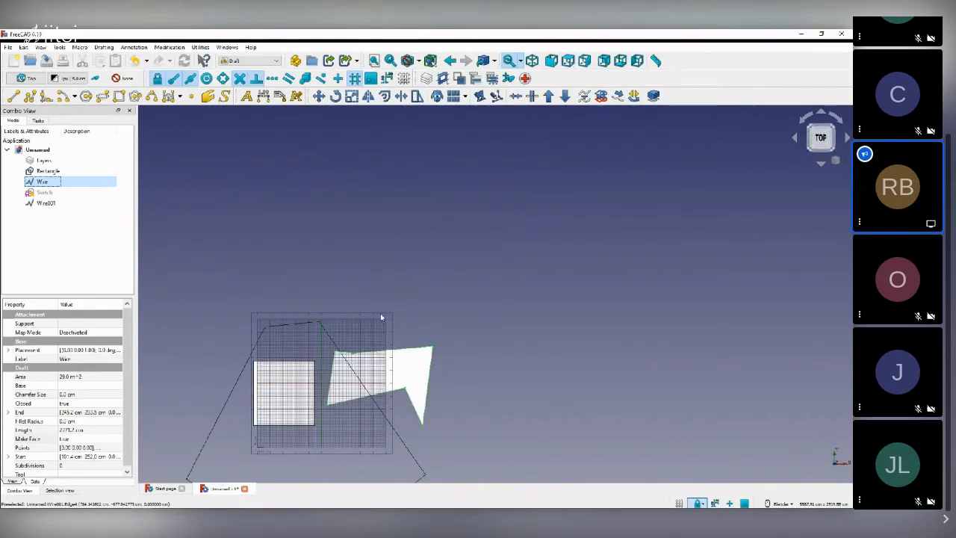
- Toggle the filled Wire shape's display mode to wireframe
scroll(354, 332, up, 4)
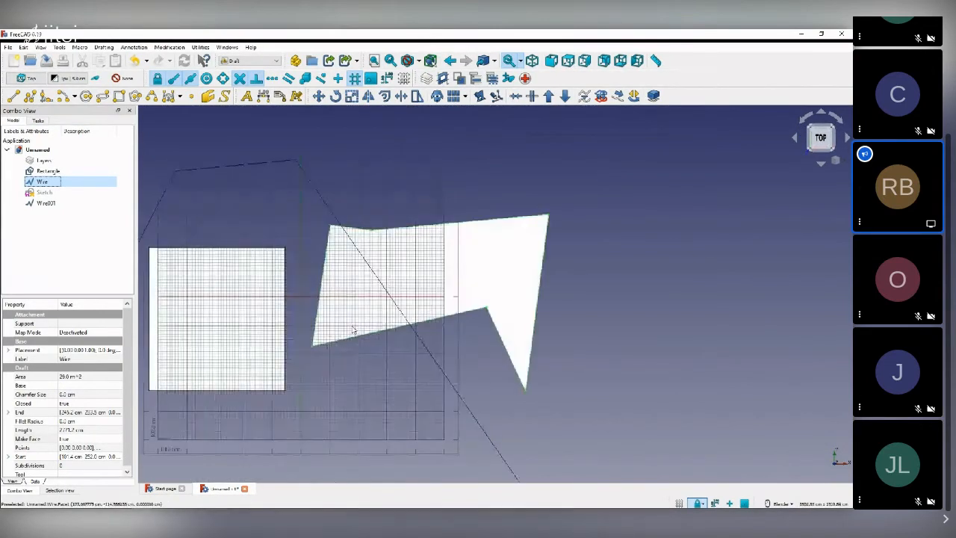
click(590, 232)
click(518, 246)
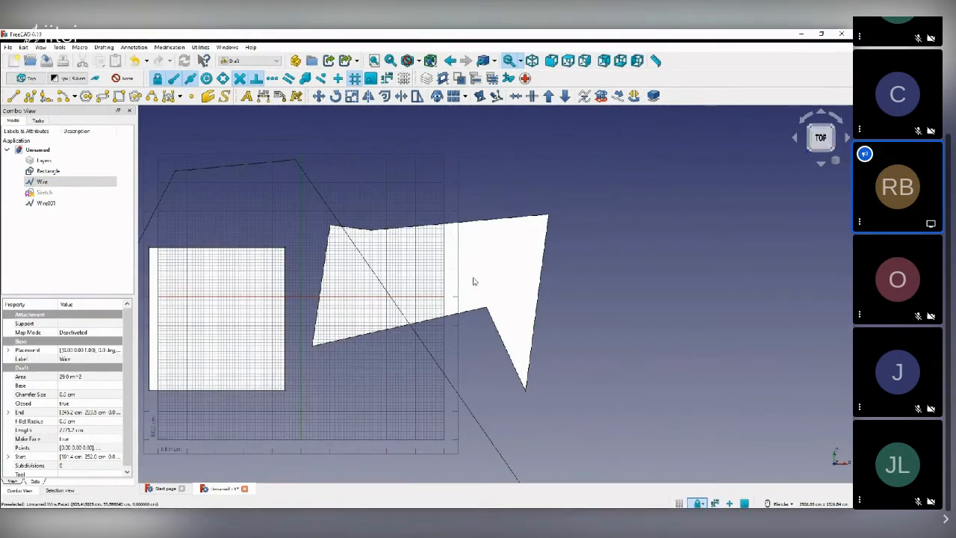
click(461, 80)
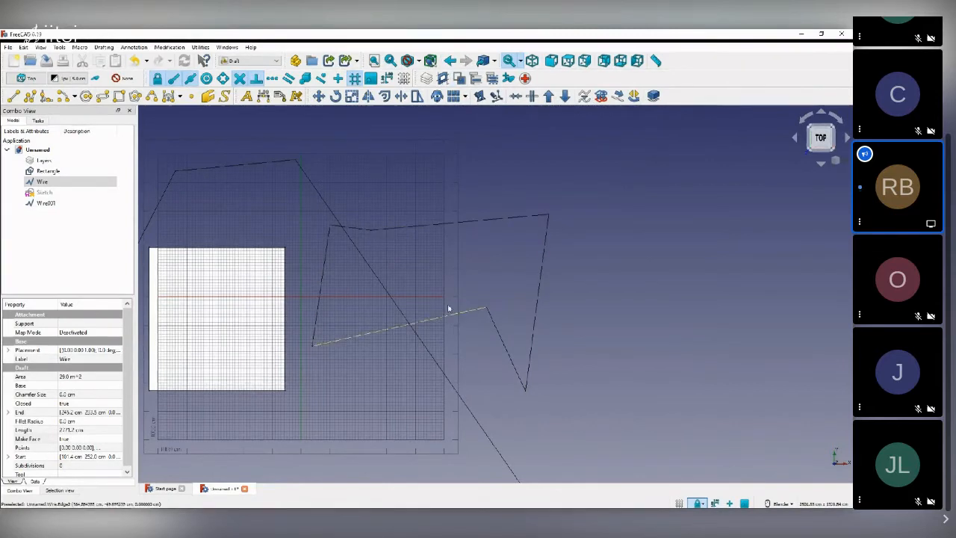
click(57, 231)
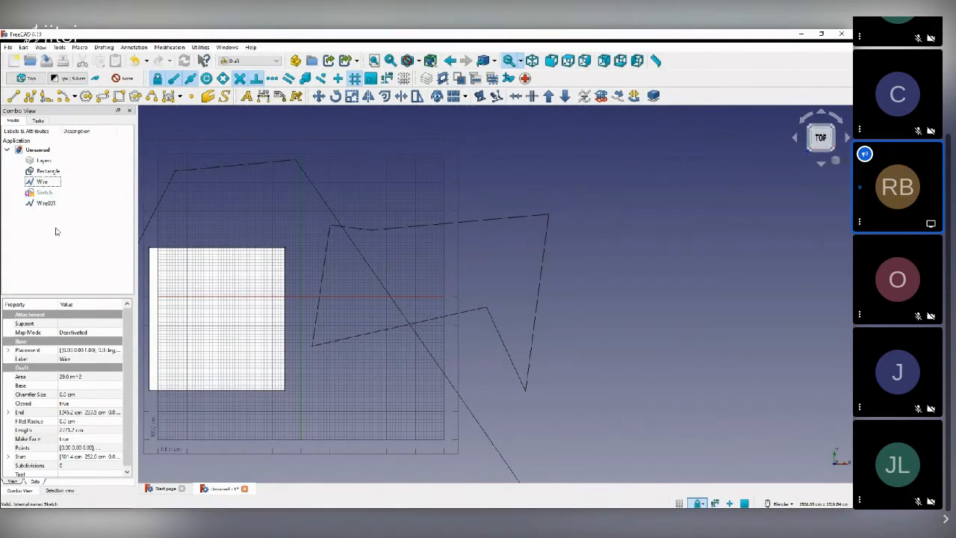
- Toggle the Wire shape's display mode back to flat lines with its filled face
click(42, 182)
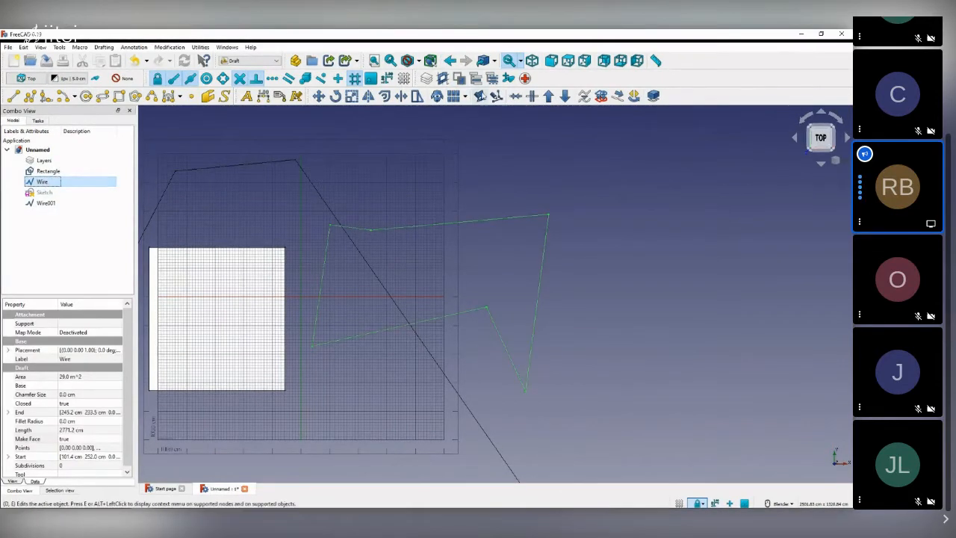
click(460, 80)
scroll(499, 208, down, 3)
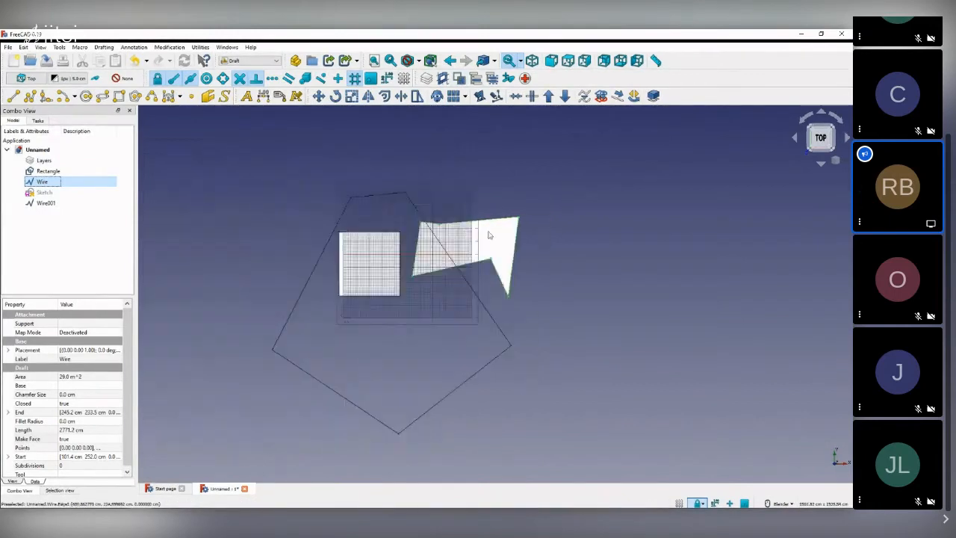
scroll(488, 231, up, 4)
scroll(516, 242, down, 2)
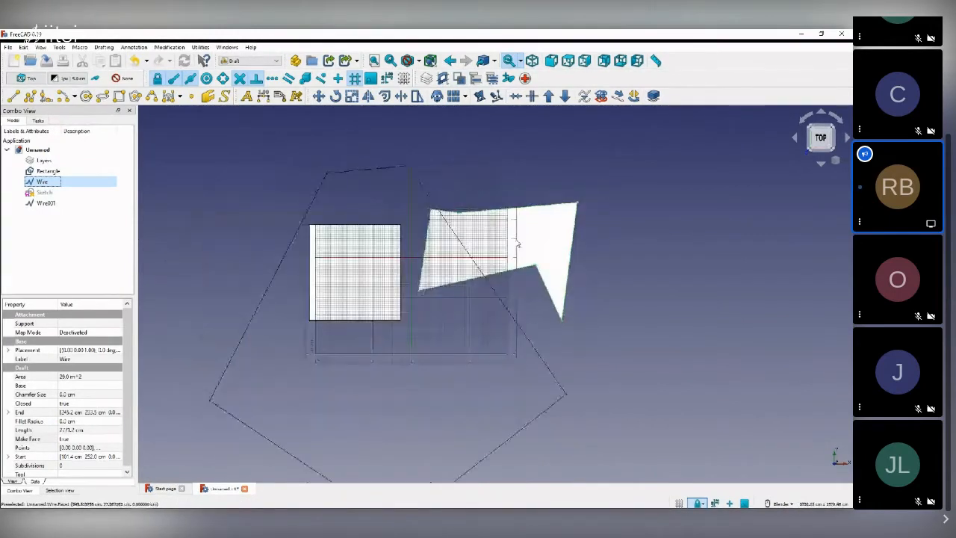
- Toggle the display mode of the large Wire001 outline to wireframe
click(502, 301)
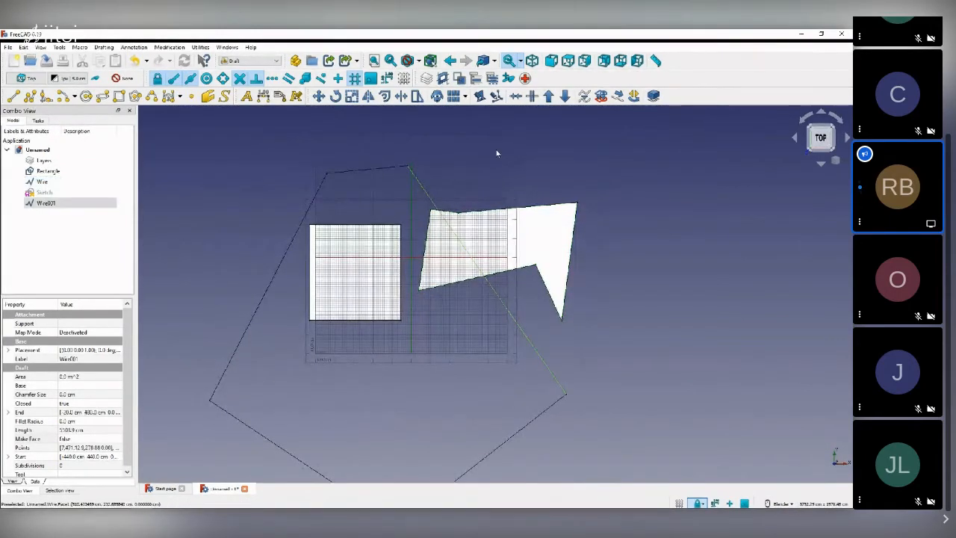
click(461, 80)
click(62, 217)
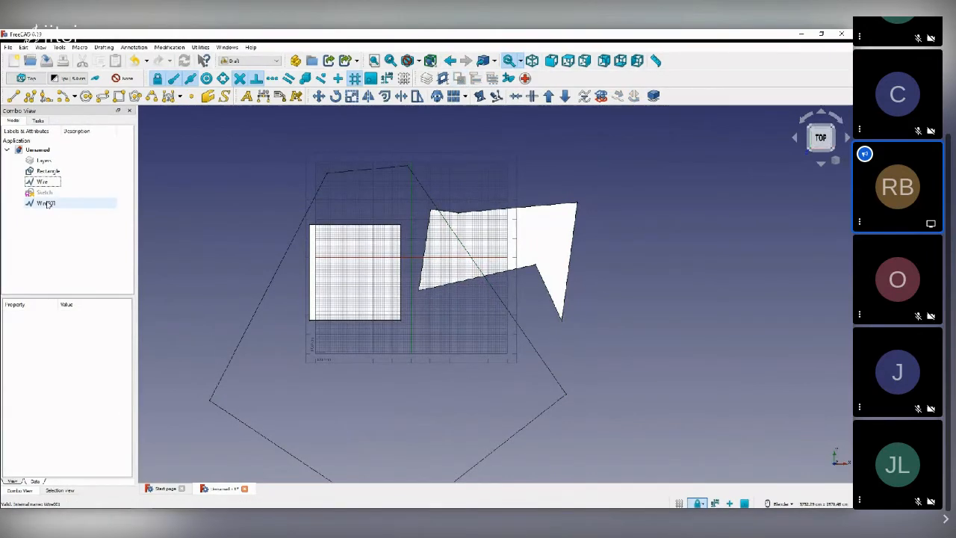
- Set Make Face to true for Wire001
click(46, 203)
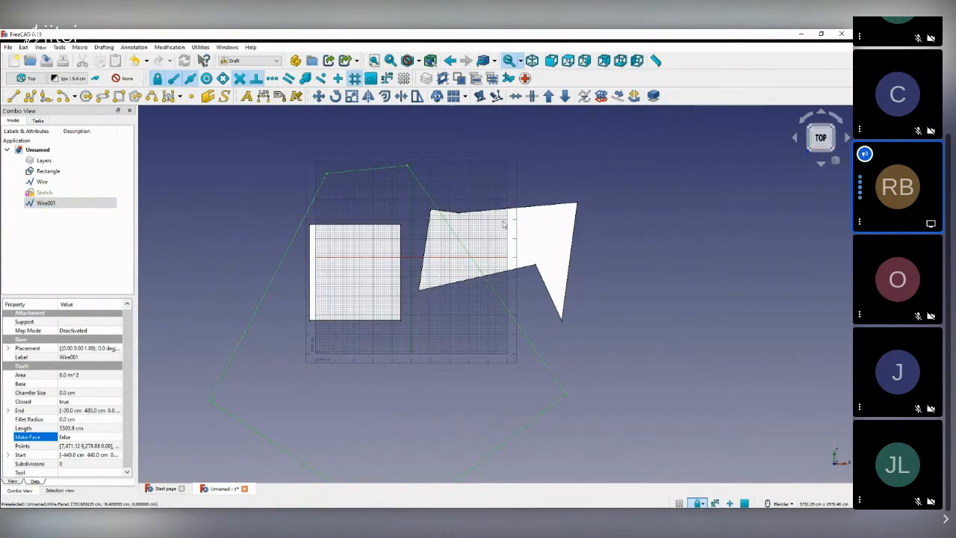
click(89, 438)
click(80, 448)
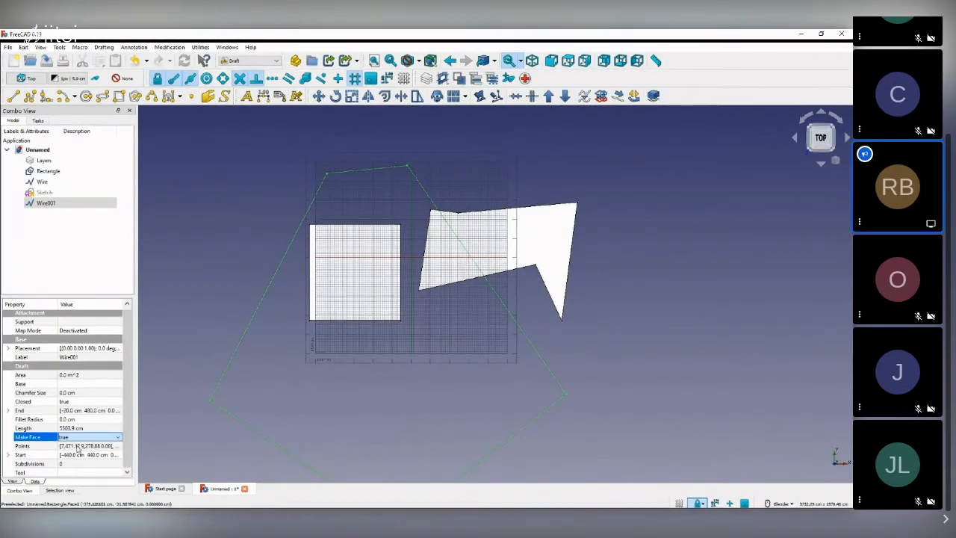
click(213, 258)
click(46, 202)
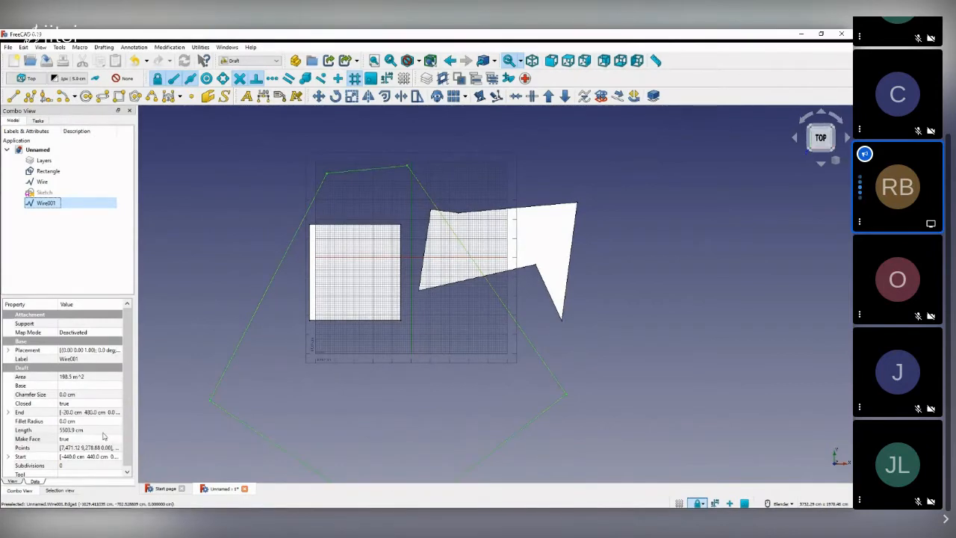
scroll(330, 213, down, 6)
scroll(374, 256, up, 6)
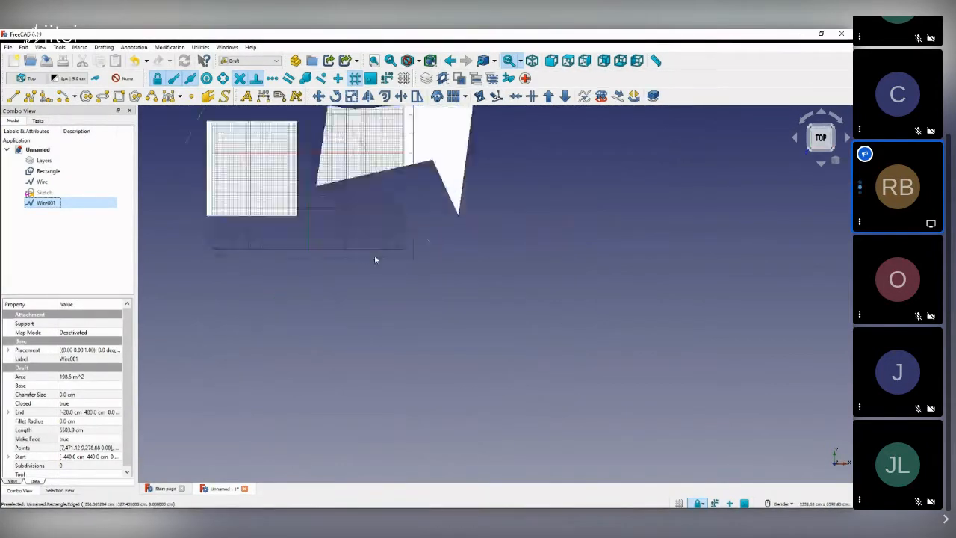
- Toggle Wire001's display mode back to flat lines to show its filled face
scroll(374, 256, down, 2)
click(463, 80)
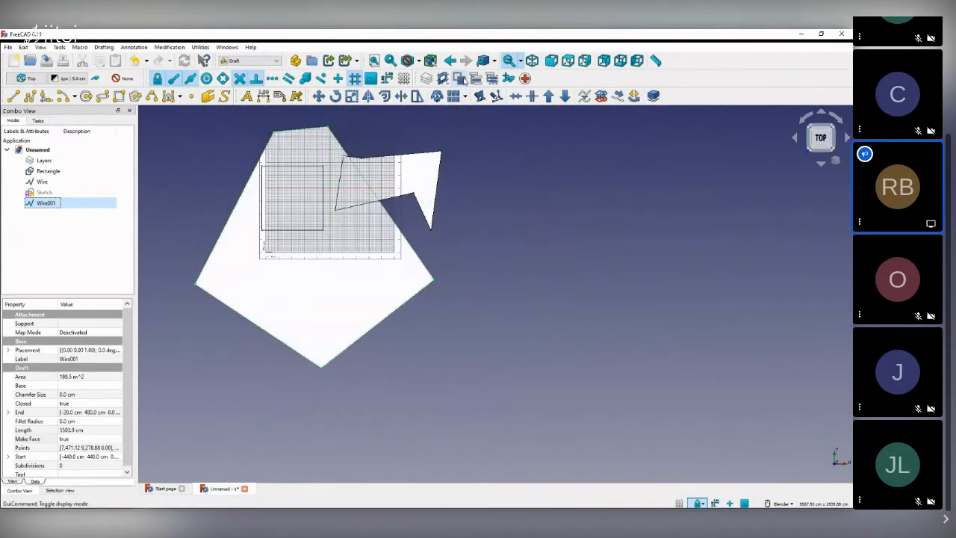
click(416, 254)
scroll(366, 264, down, 2)
scroll(274, 207, up, 4)
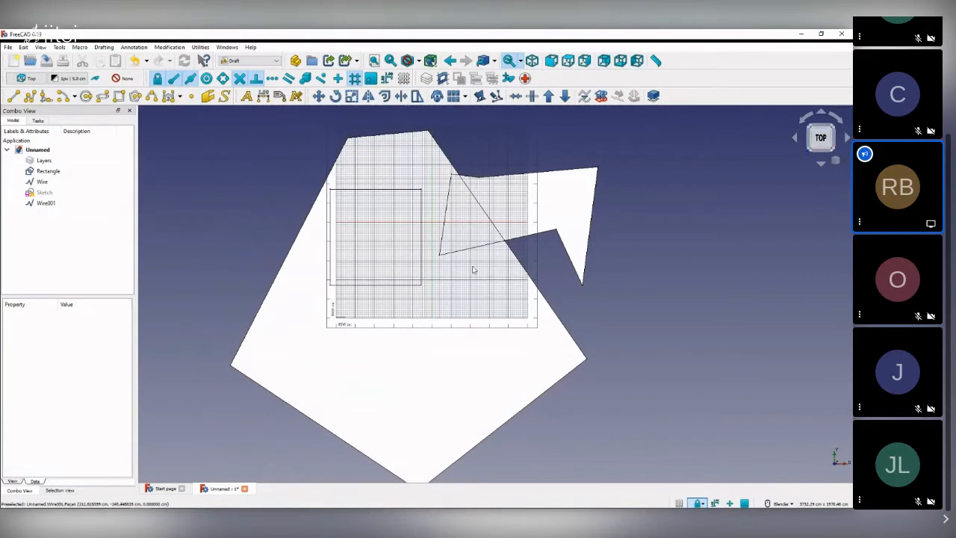
scroll(474, 269, down, 2)
scroll(501, 267, up, 2)
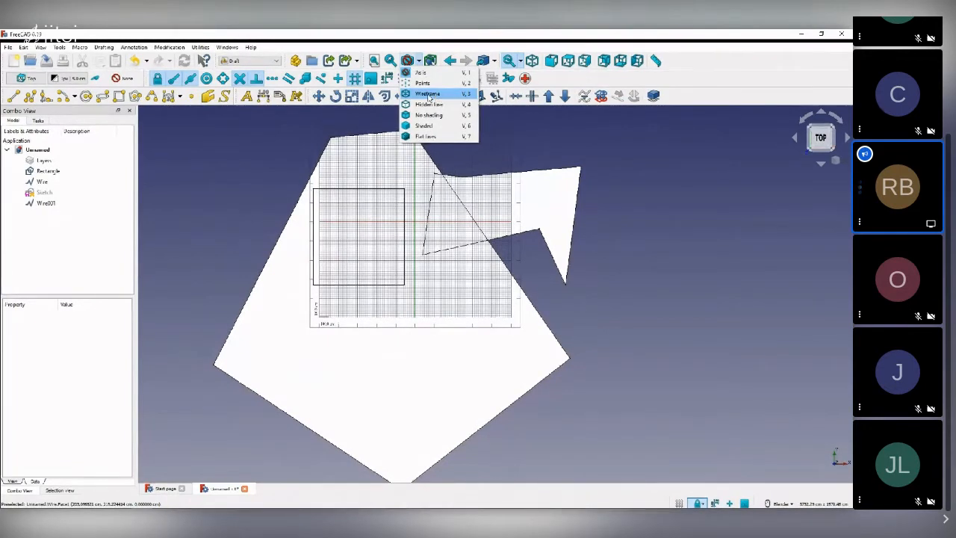
- Switch the whole view's draw style to Wireframe and back to As is
click(428, 94)
scroll(429, 205, down, 3)
scroll(430, 209, up, 4)
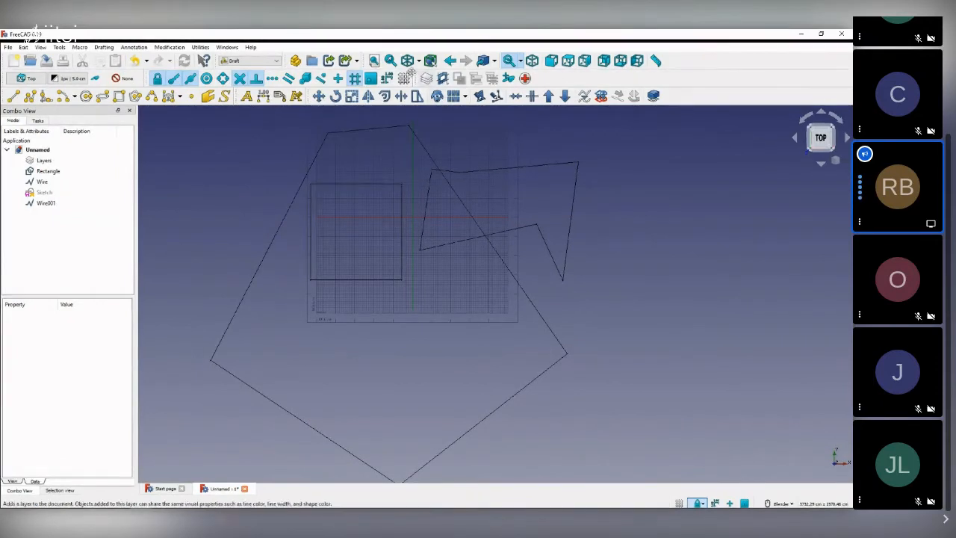
click(420, 61)
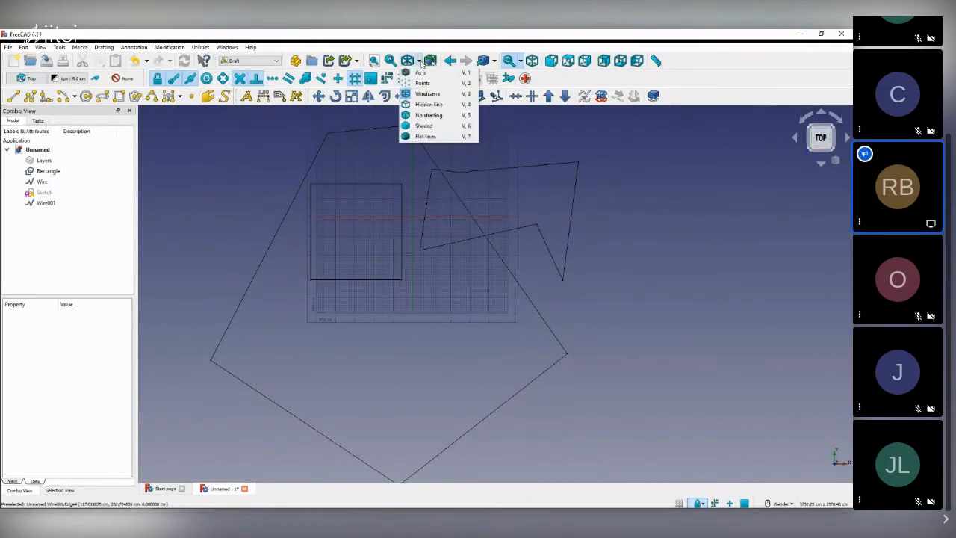
click(431, 73)
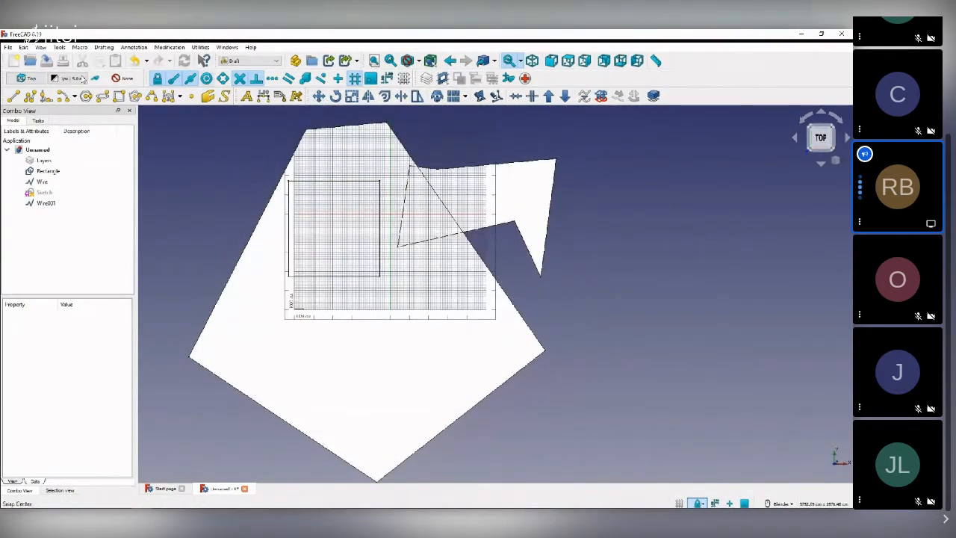
click(13, 96)
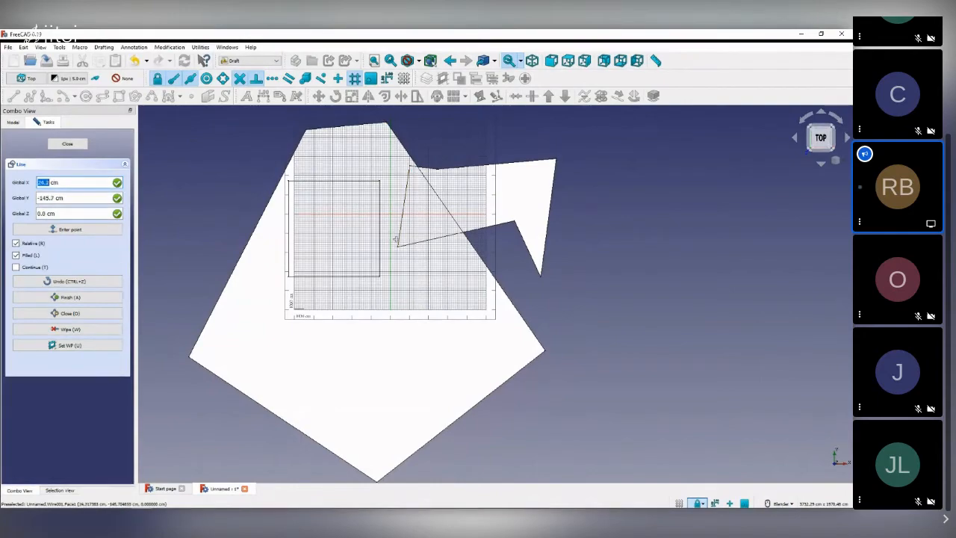
scroll(398, 242, up, 5)
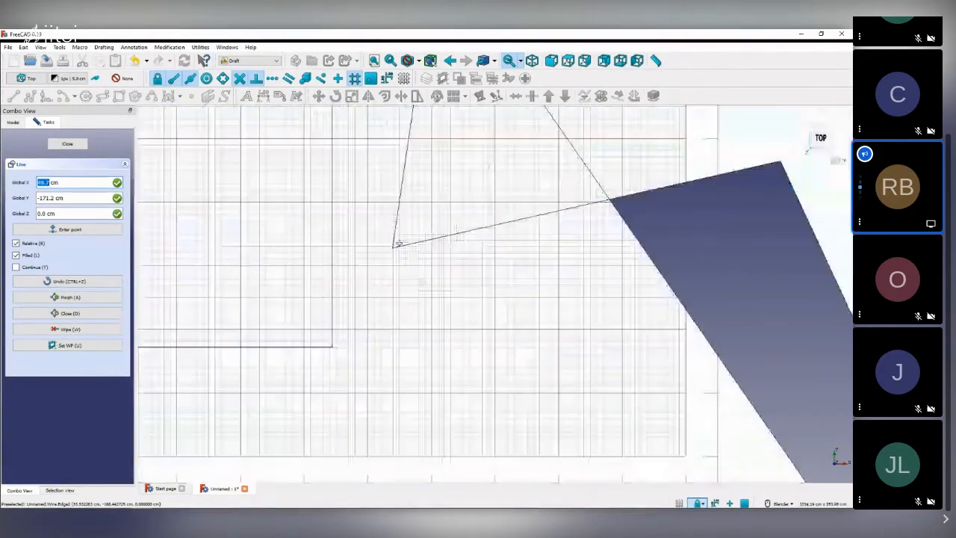
scroll(394, 236, down, 5)
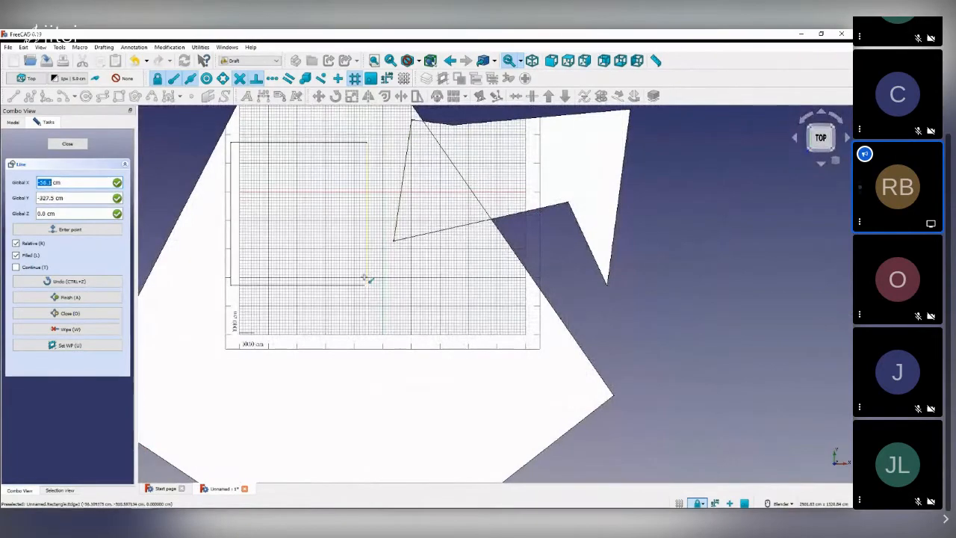
scroll(401, 223, up, 2)
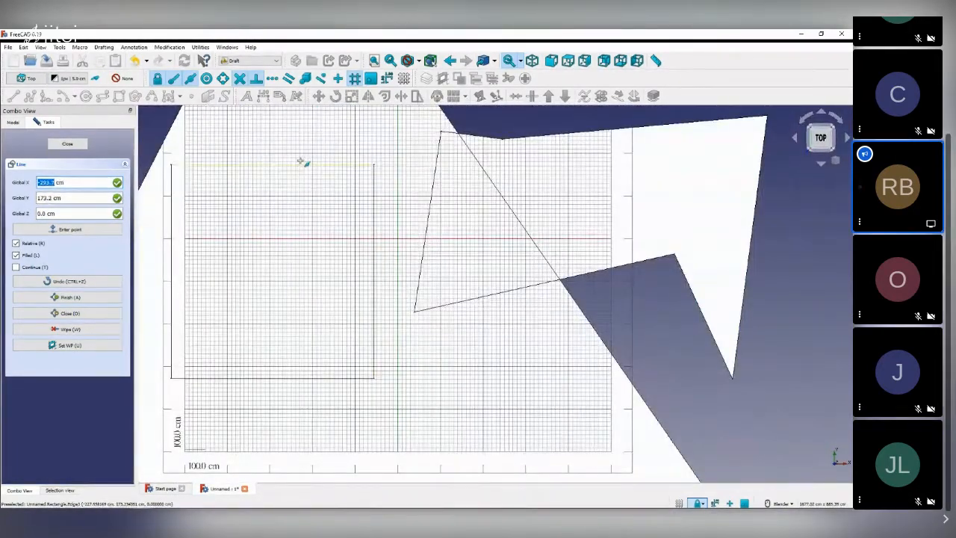
scroll(345, 181, down, 3)
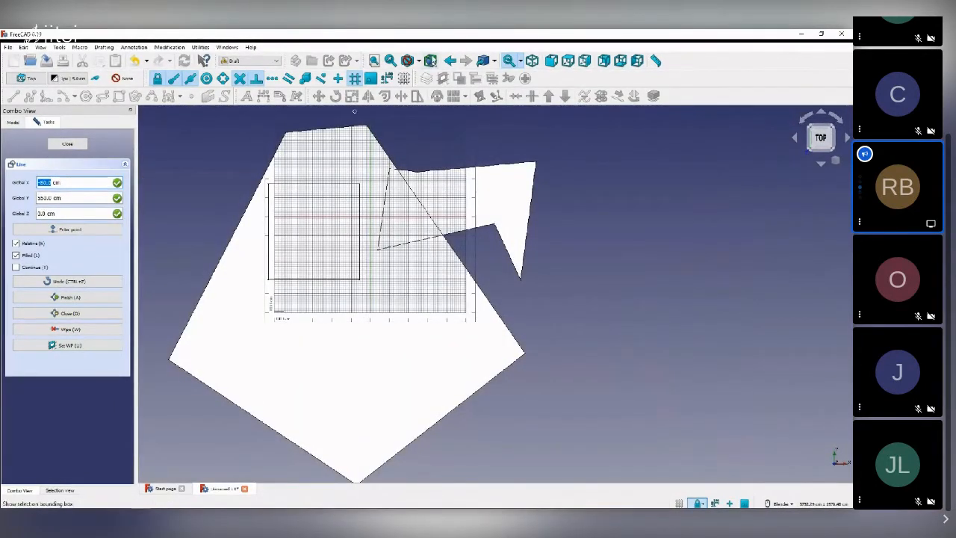
key(o)
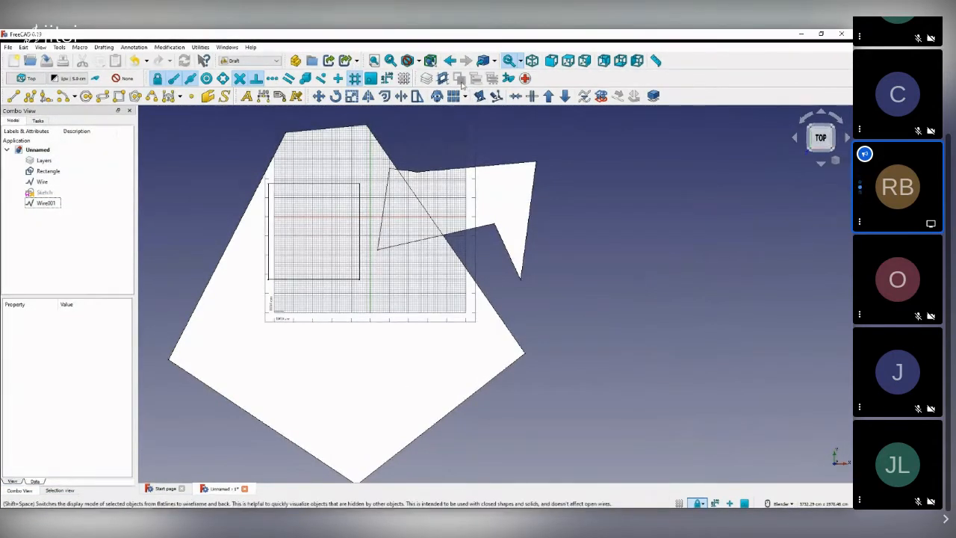
- Show all shapes in the Wireframe draw style again and restore the As is style
click(418, 62)
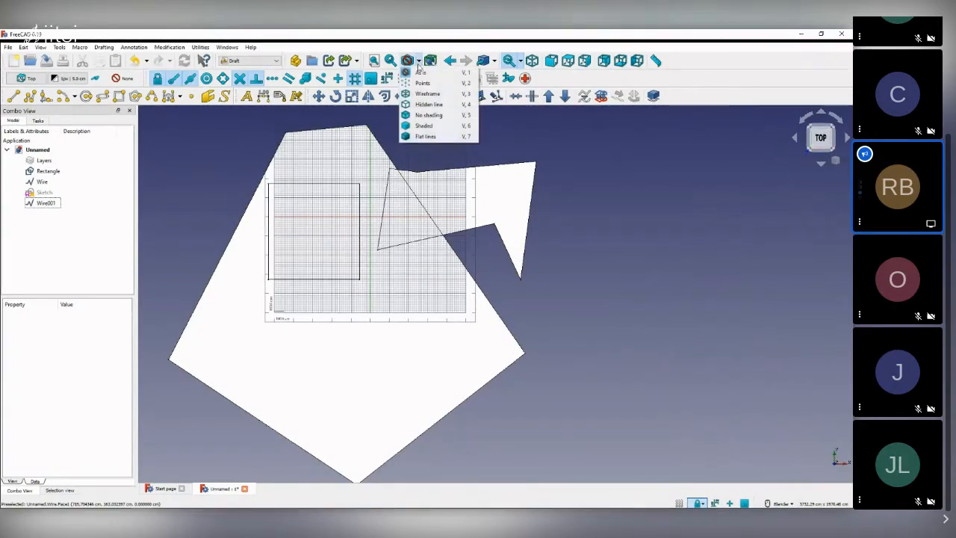
click(425, 95)
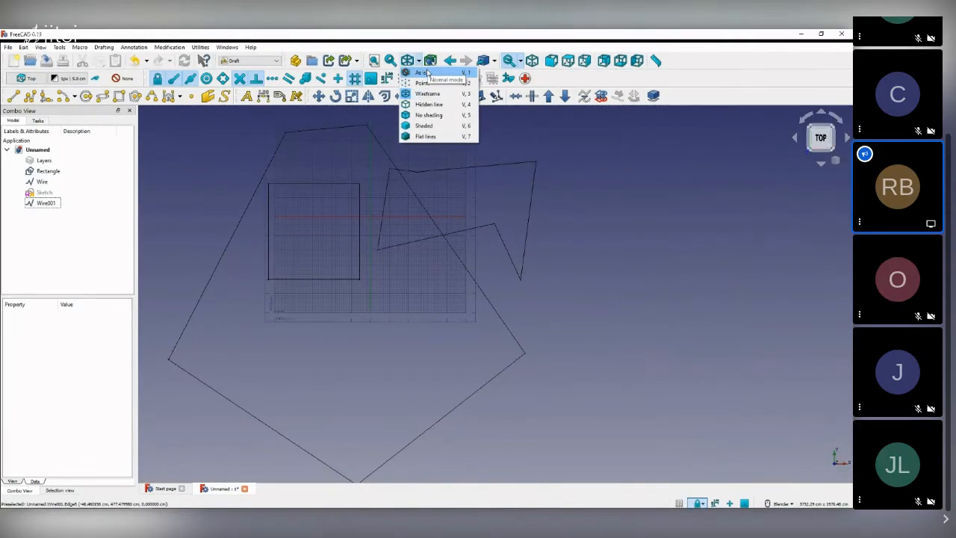
click(427, 72)
scroll(533, 265, down, 2)
scroll(523, 276, up, 2)
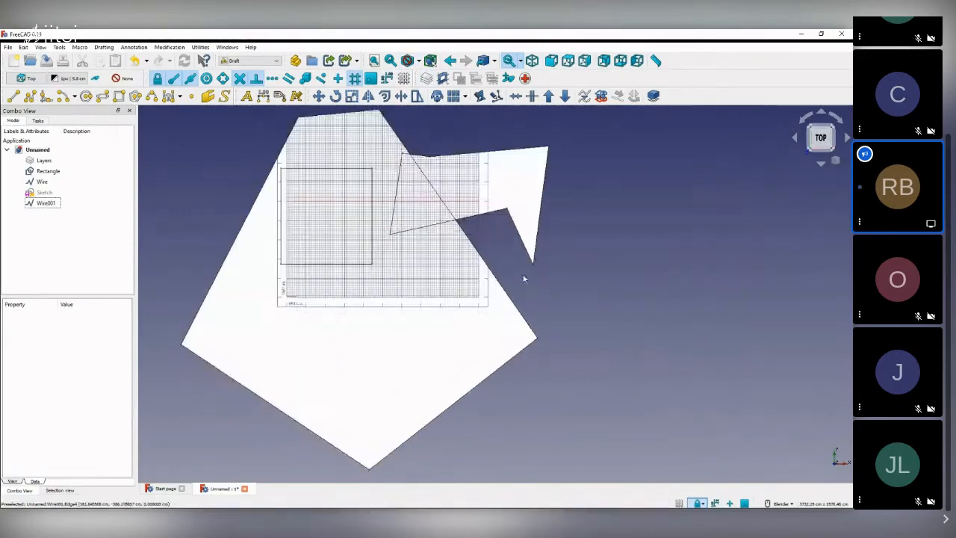
- Examine the overlapping filled wires and the rectangle from an oblique 3D angle
scroll(443, 296, down, 2)
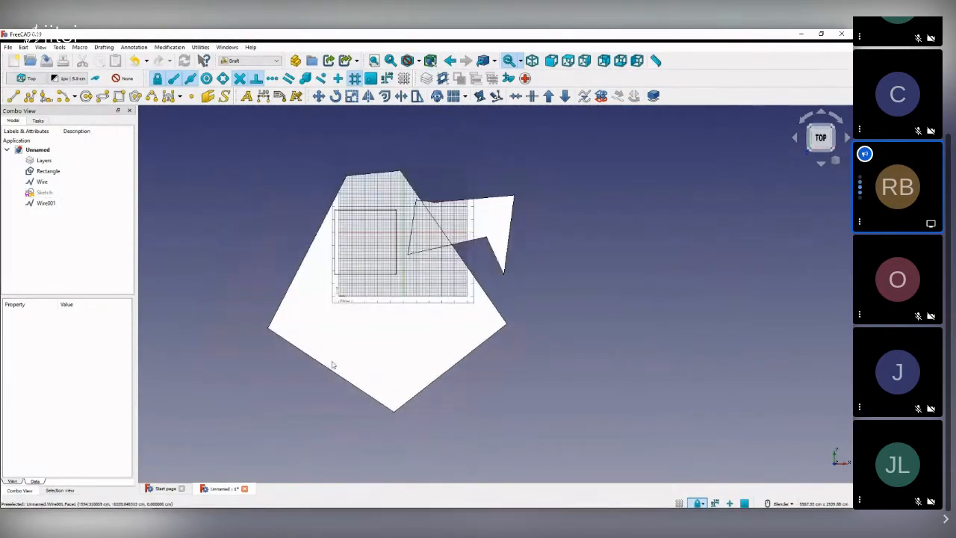
middle_drag(333, 365, 300, 208)
middle_drag(517, 382, 518, 336)
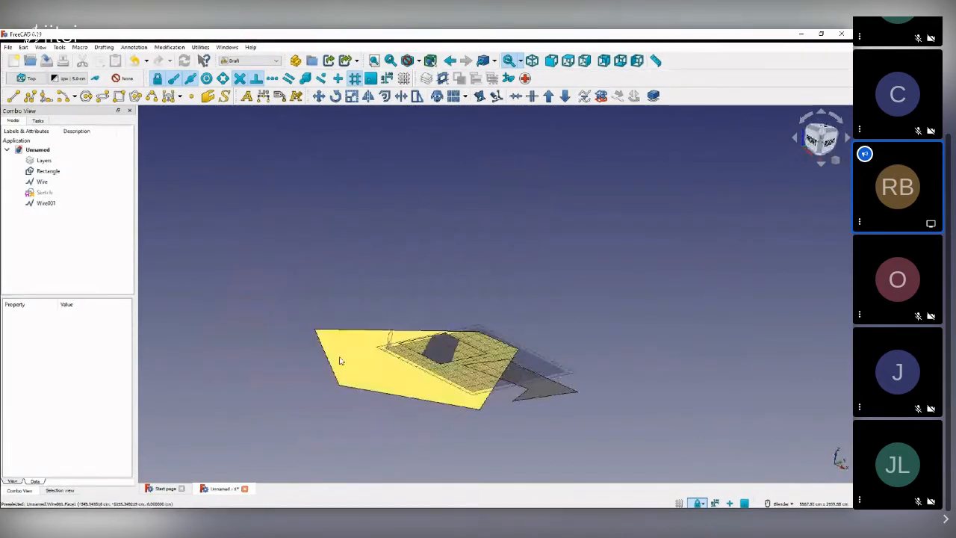
middle_drag(340, 361, 347, 391)
scroll(447, 347, down, 4)
scroll(448, 353, up, 6)
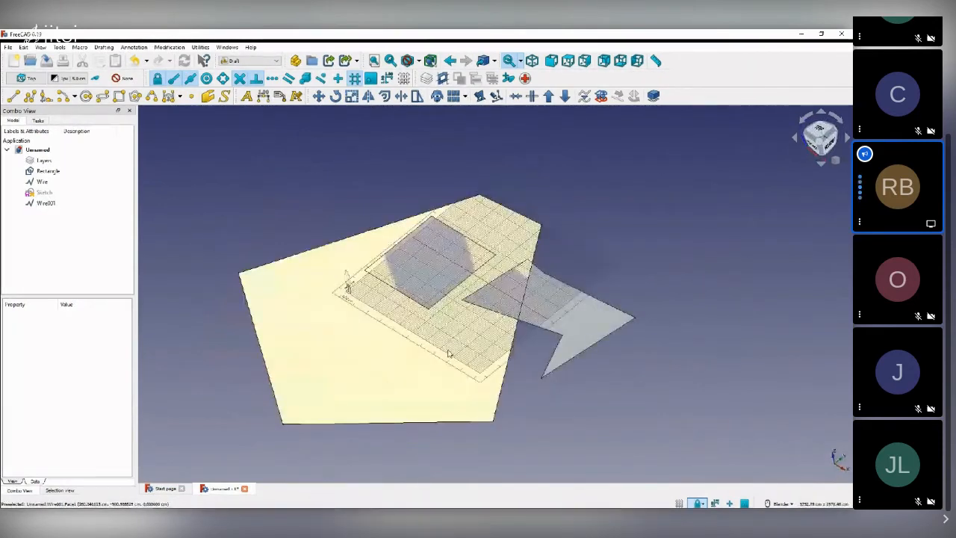
scroll(448, 354, down, 2)
middle_drag(446, 365, 447, 401)
- Set the transparency of the large pentagonal wire, Wire001, to 50
click(358, 293)
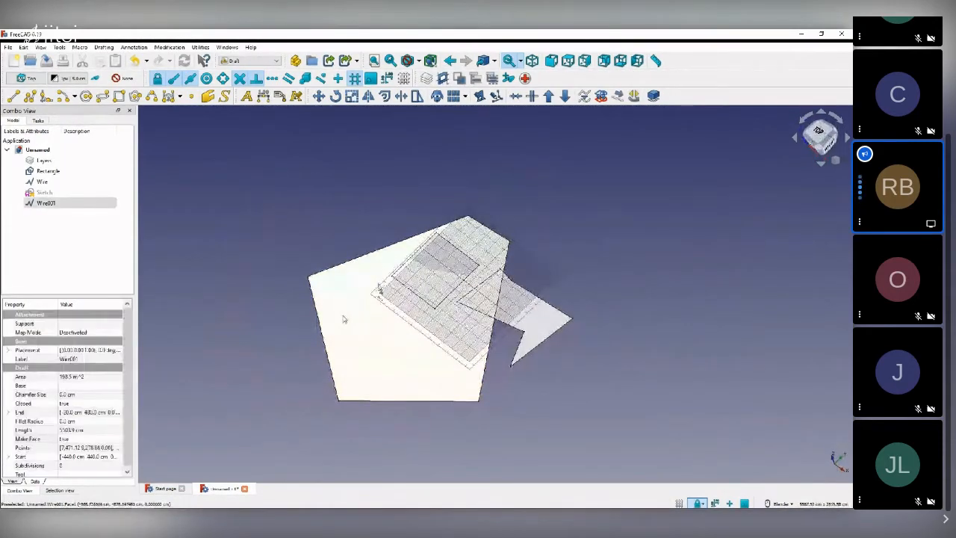
click(28, 439)
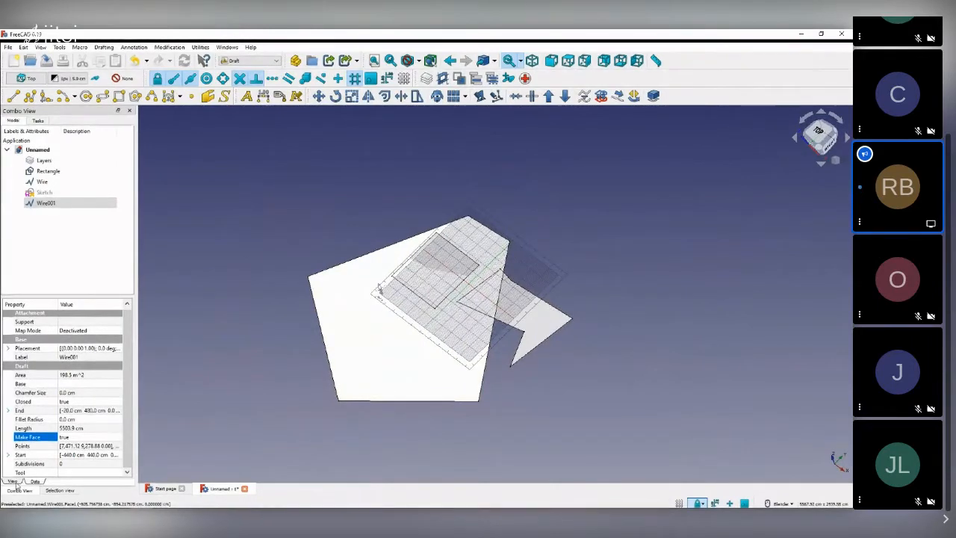
click(45, 210)
click(45, 204)
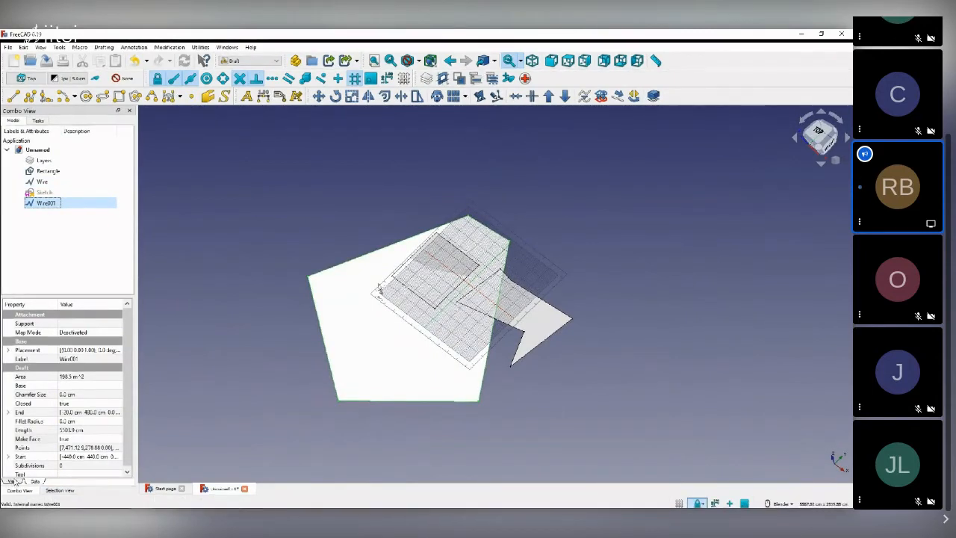
click(13, 482)
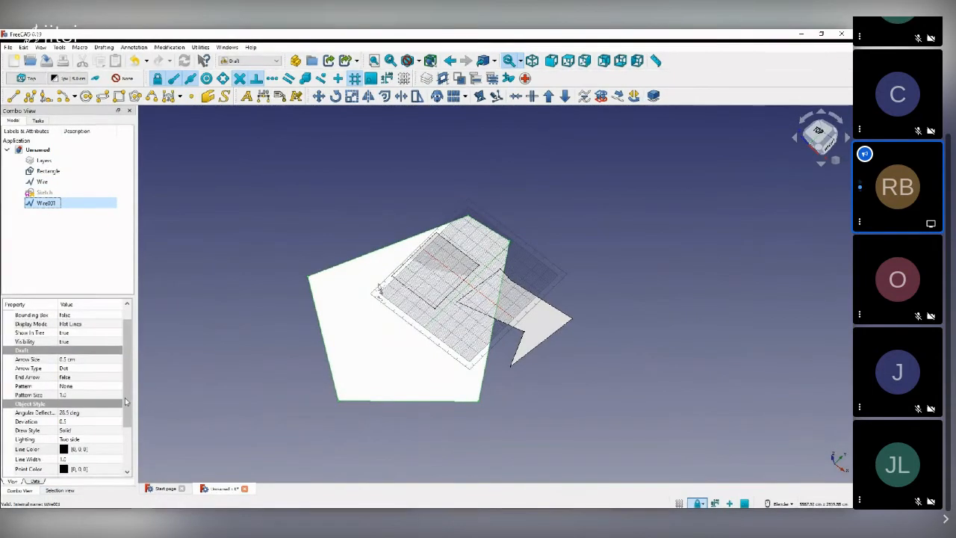
drag(126, 398, 128, 447)
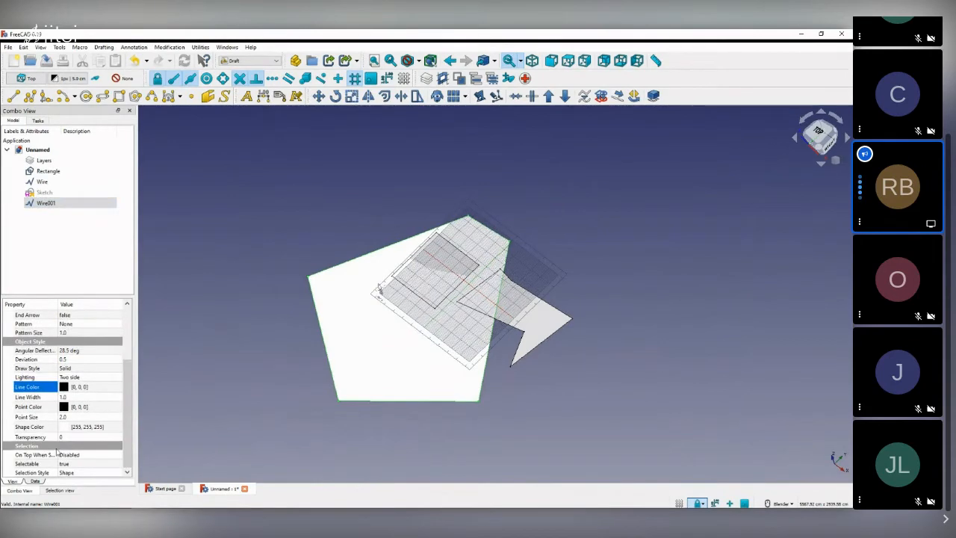
click(37, 436)
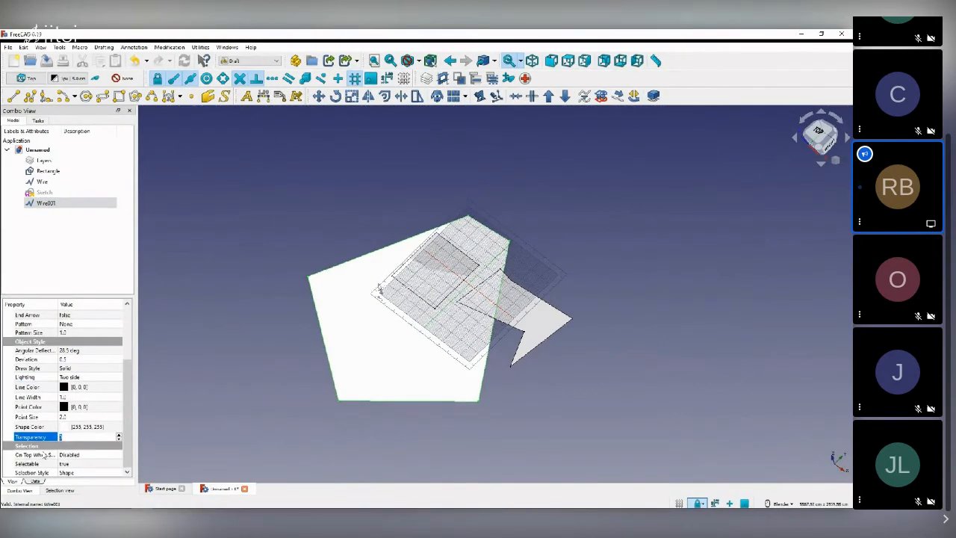
text(50)
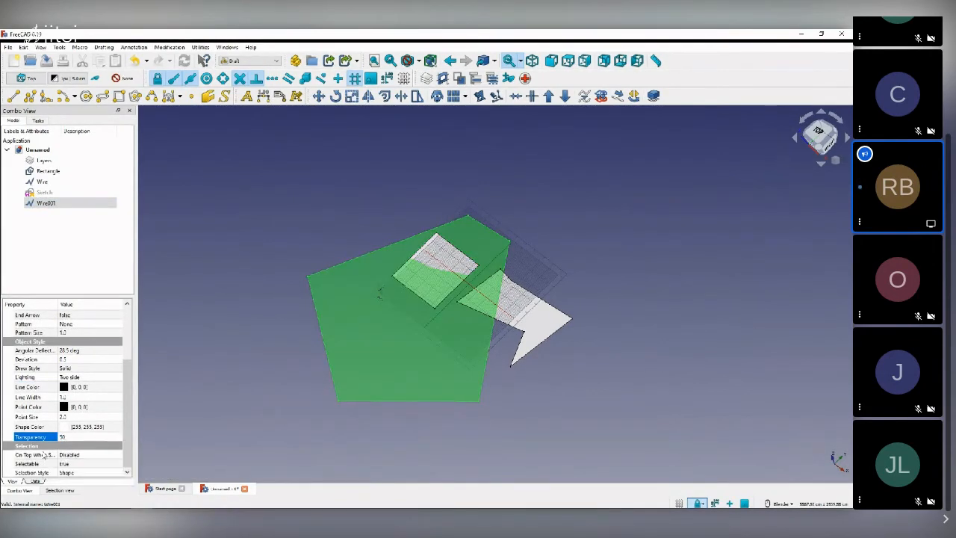
- Examine the semi-transparent pentagon and the shapes it overlaps in the top view, at several zoom levels and slight tilts
click(362, 324)
middle_drag(341, 411, 381, 476)
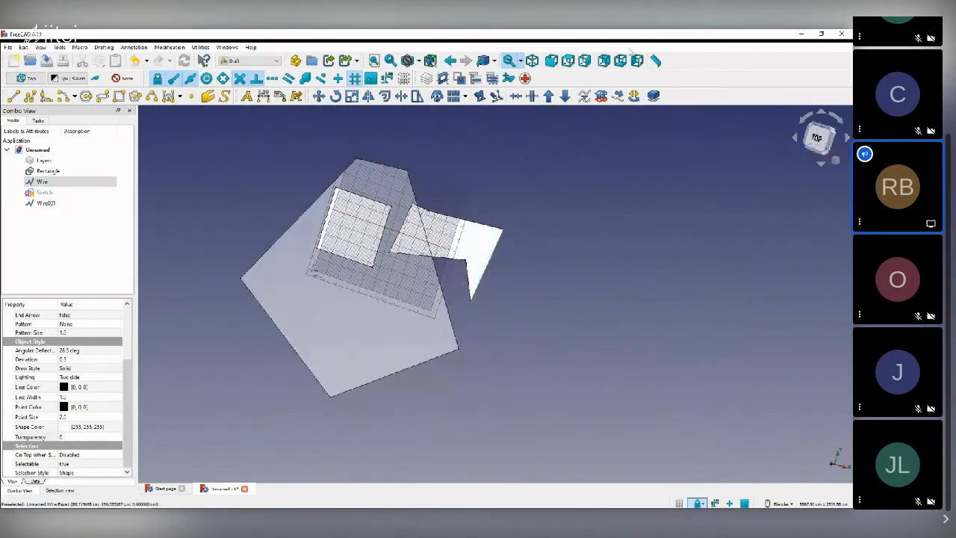
click(567, 61)
scroll(401, 303, up, 3)
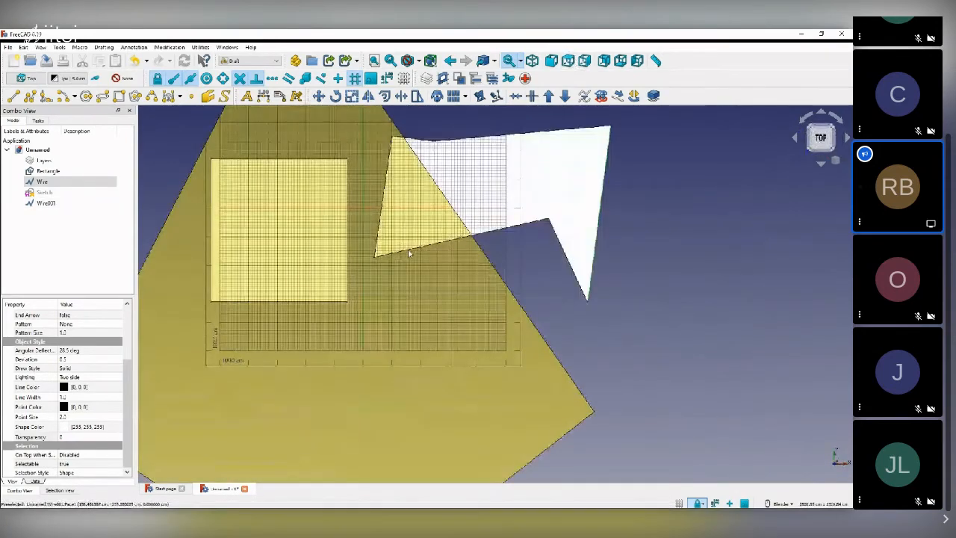
scroll(376, 299, down, 3)
middle_drag(377, 299, 363, 323)
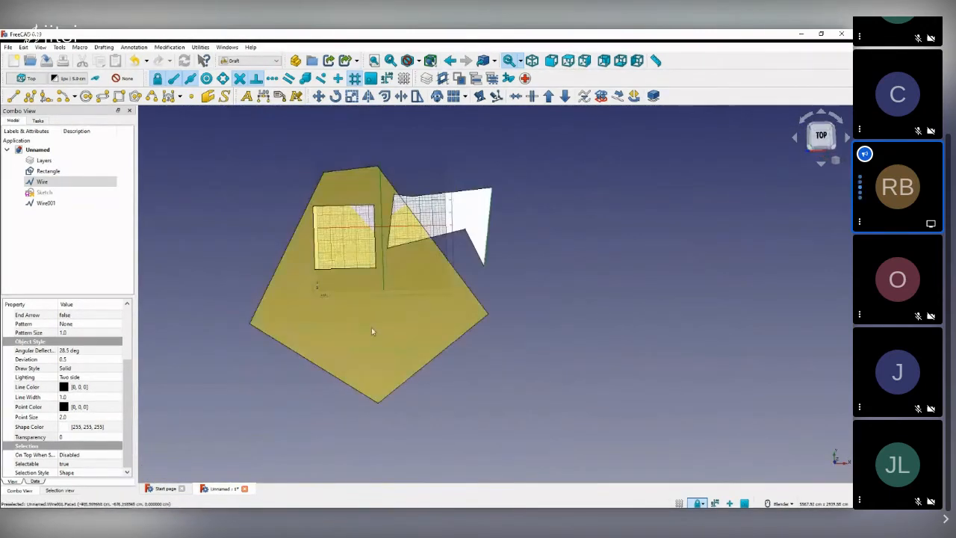
scroll(378, 280, up, 2)
scroll(419, 306, down, 3)
scroll(490, 337, up, 1)
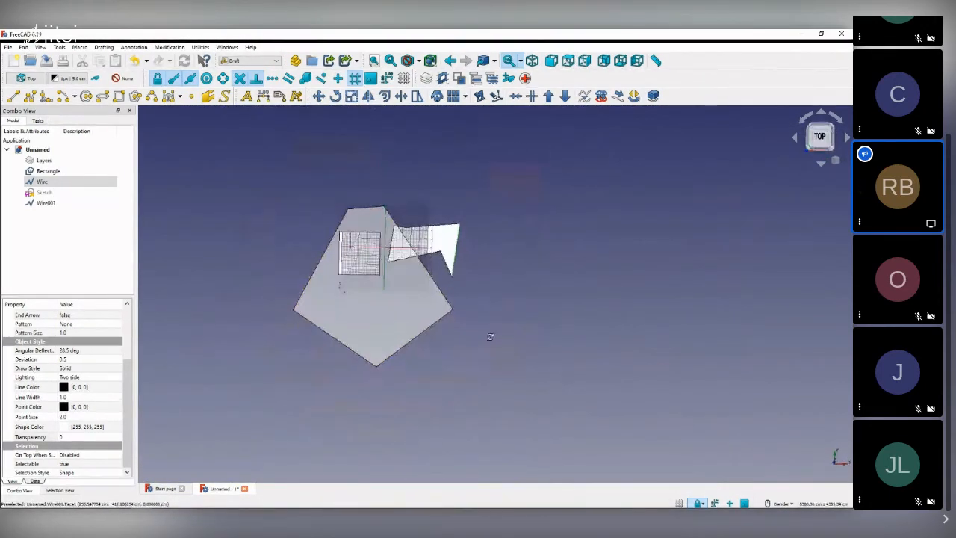
scroll(356, 246, up, 2)
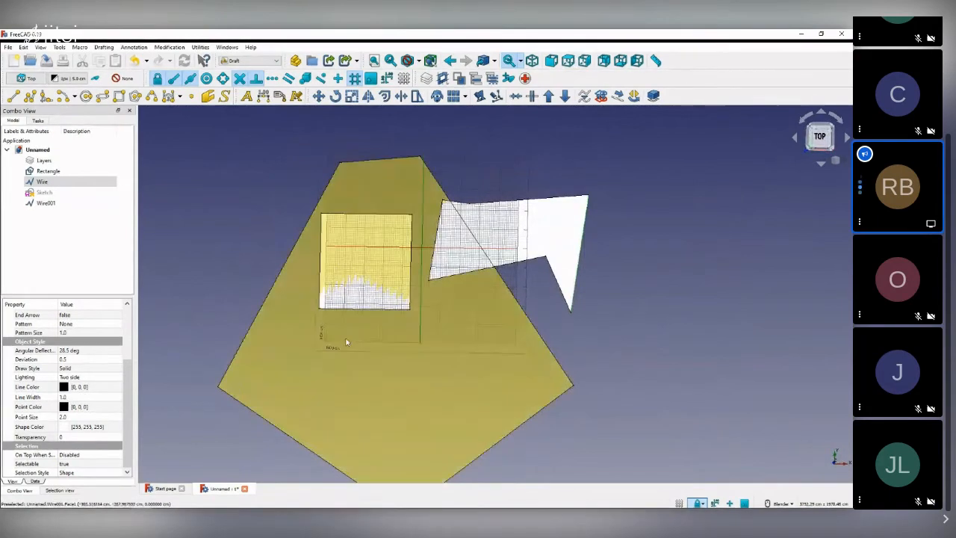
scroll(320, 351, down, 2)
scroll(329, 357, up, 4)
click(335, 352)
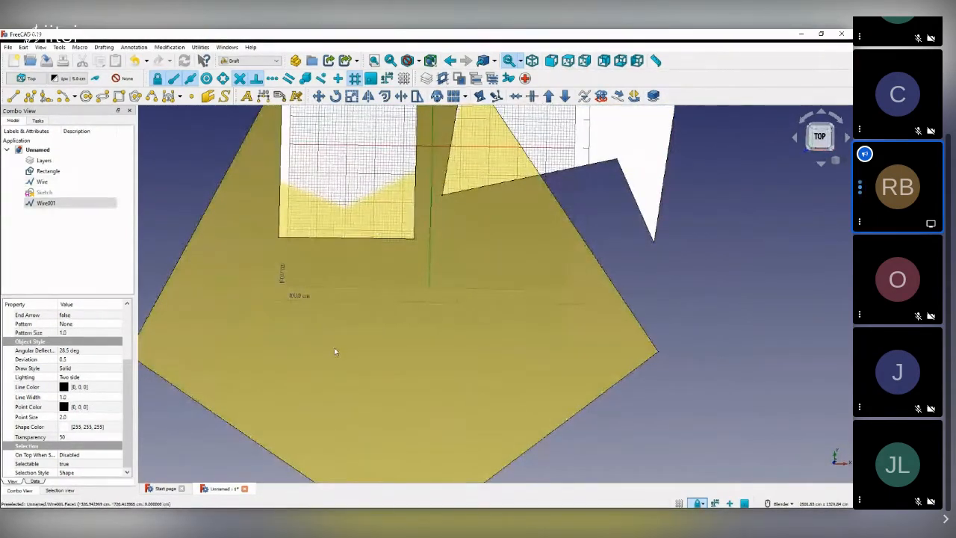
scroll(335, 351, down, 2)
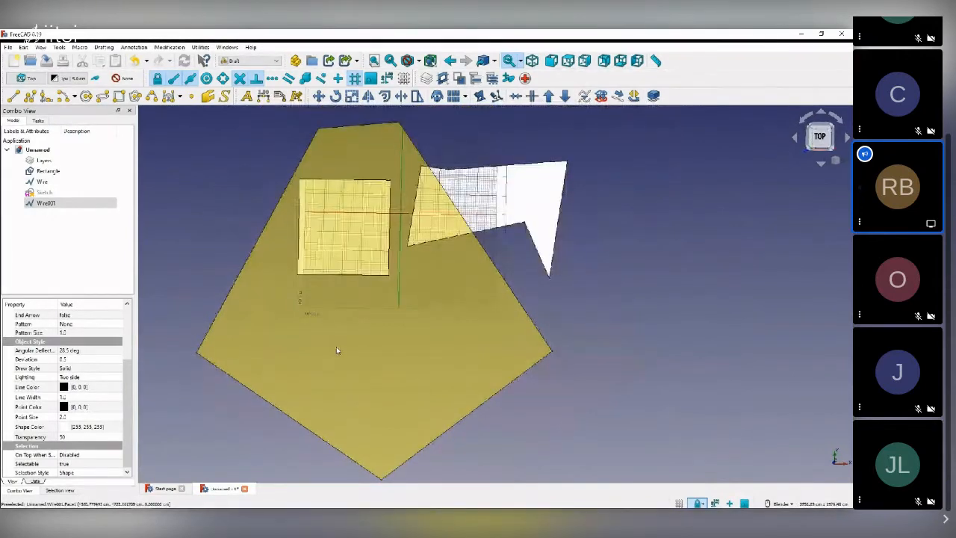
- Review the hatch pattern options in Wire001's view properties without choosing one, and clear the selection
click(380, 335)
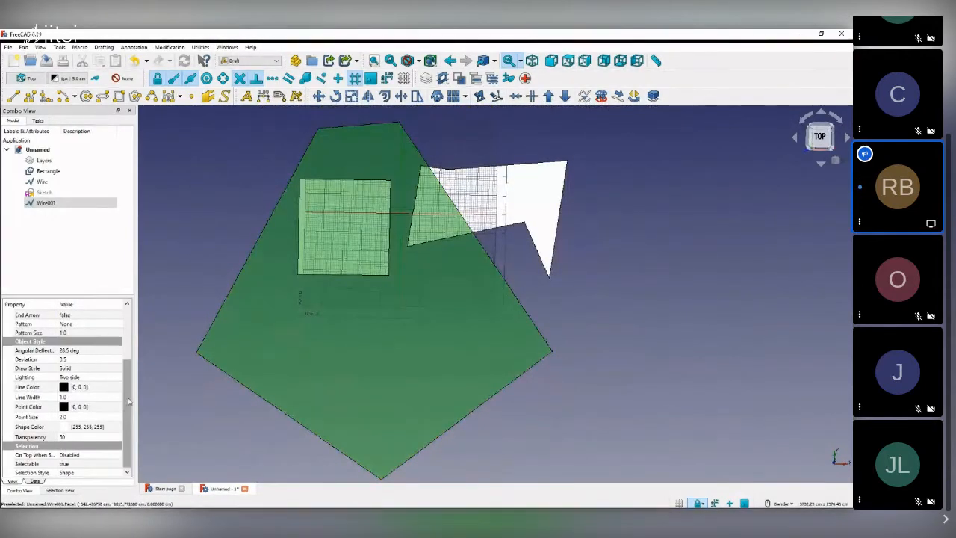
mouse_move(129, 399)
mouse_down()
mouse_move(135, 383)
mouse_move(137, 398)
mouse_up()
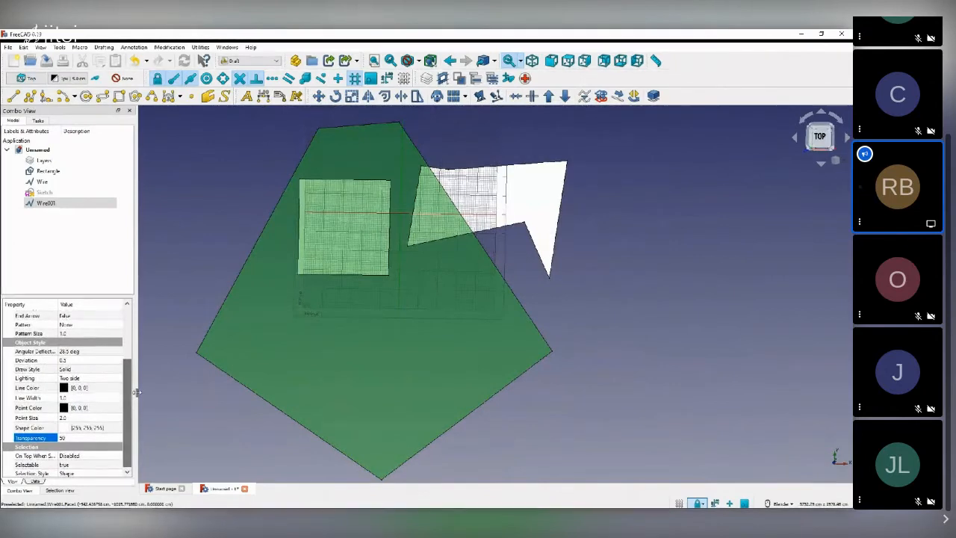
click(89, 210)
click(46, 203)
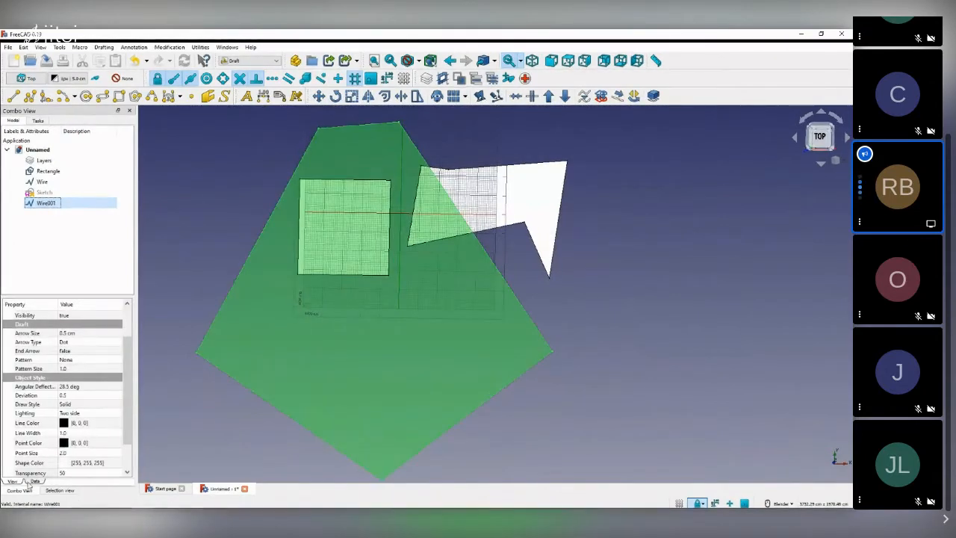
drag(123, 389, 127, 351)
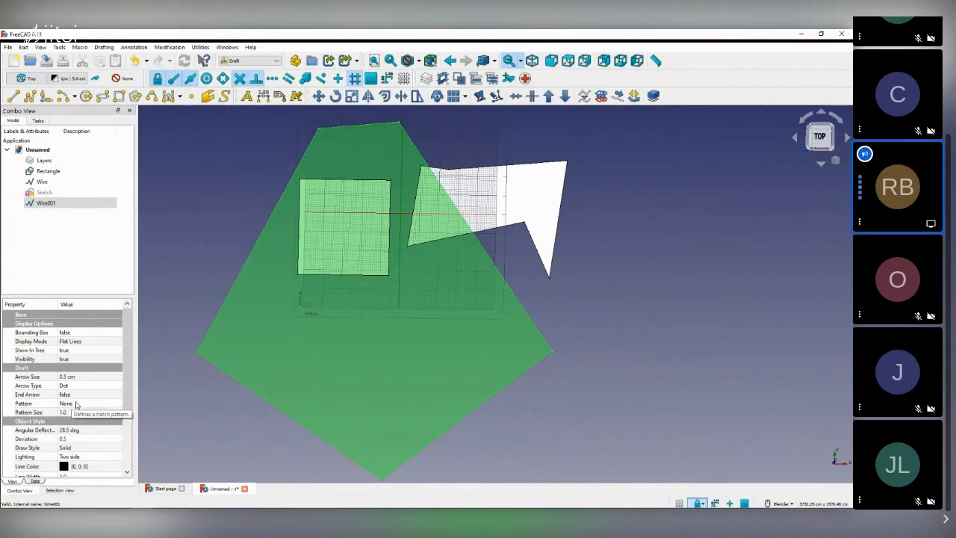
click(71, 404)
click(67, 405)
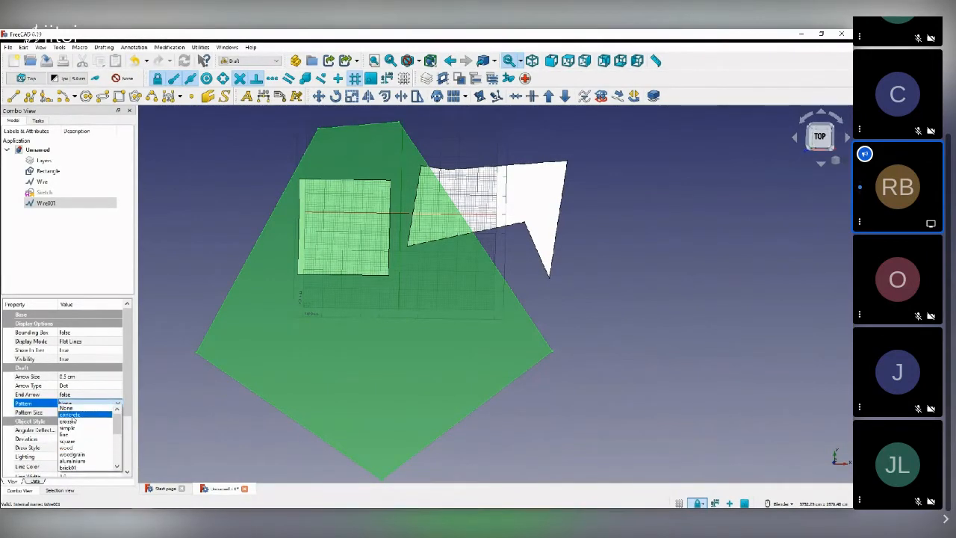
click(191, 227)
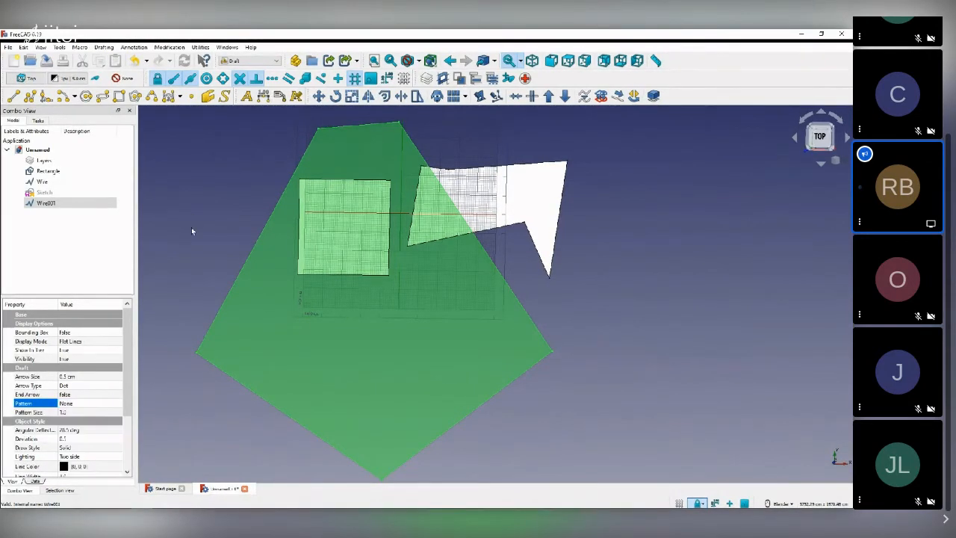
click(191, 227)
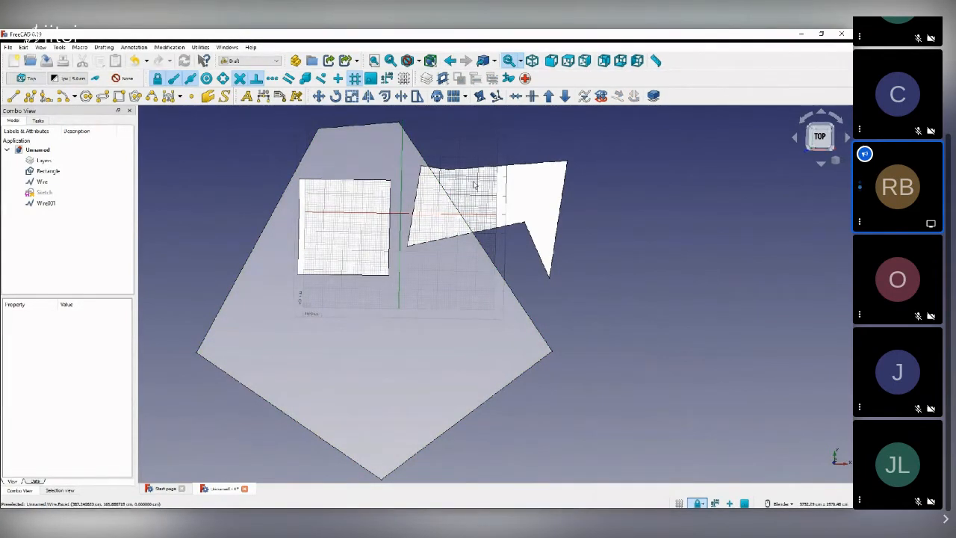
scroll(472, 185, down, 3)
scroll(463, 181, up, 3)
scroll(448, 175, down, 3)
scroll(418, 134, up, 3)
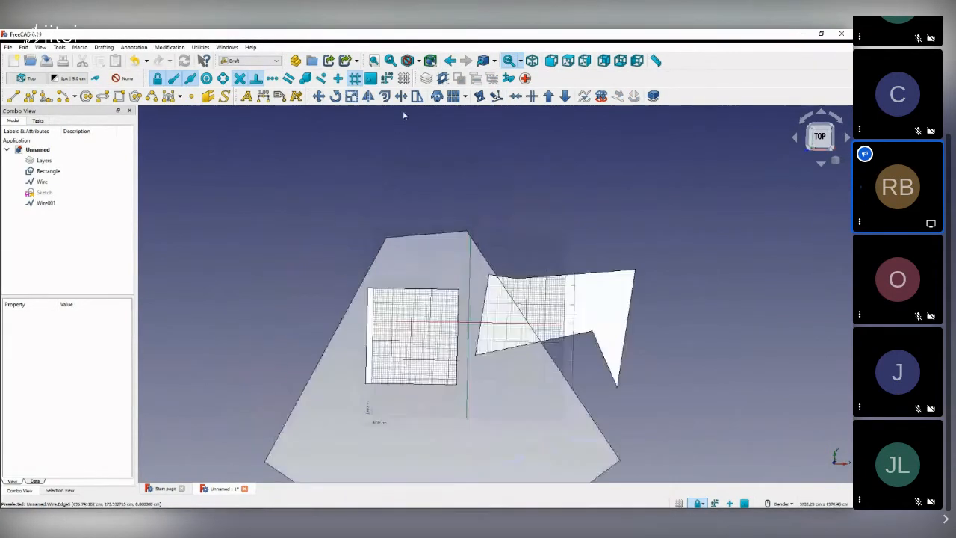
scroll(583, 196, up, 2)
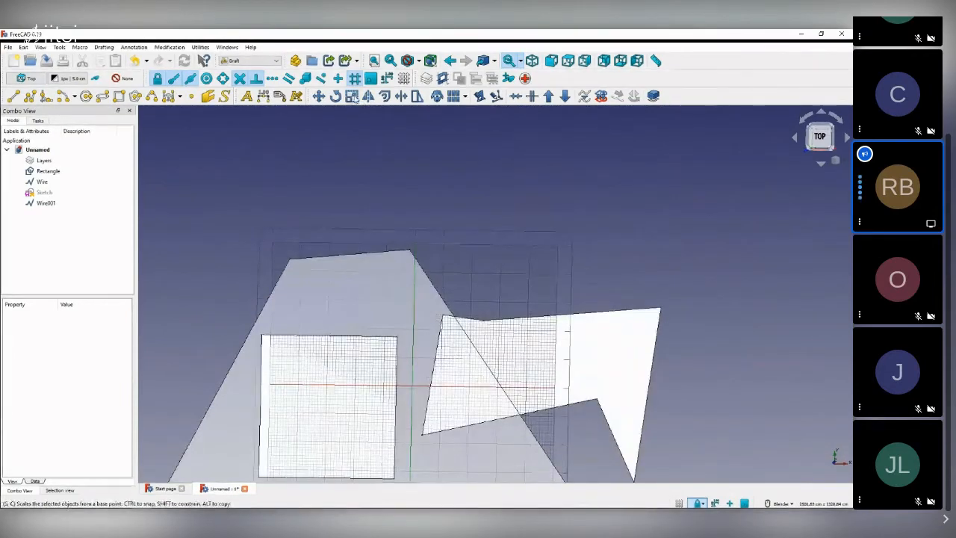
scroll(354, 153, down, 3)
scroll(478, 205, up, 2)
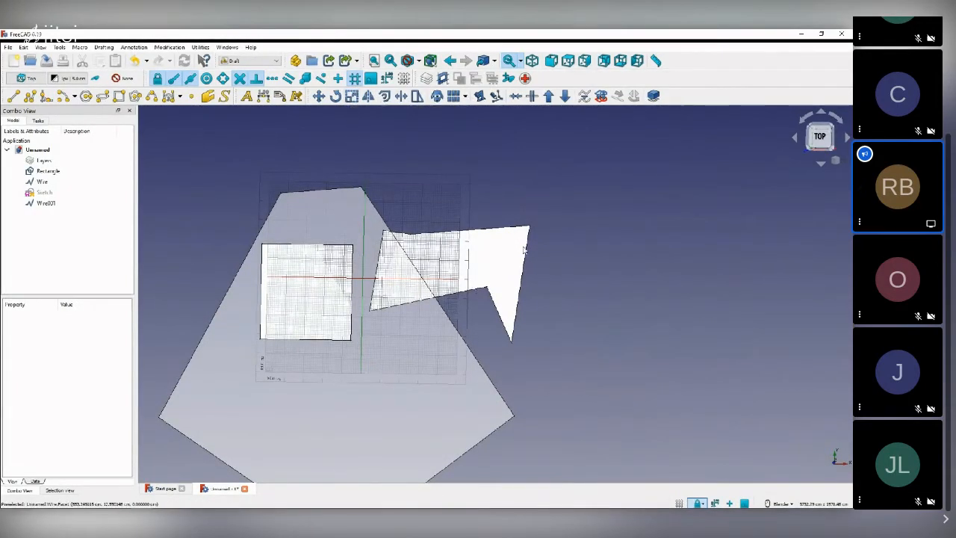
- Scale the arrow-shaped Wire uniformly by a factor of 3, using its lower-left corner as the base point
click(382, 214)
click(41, 183)
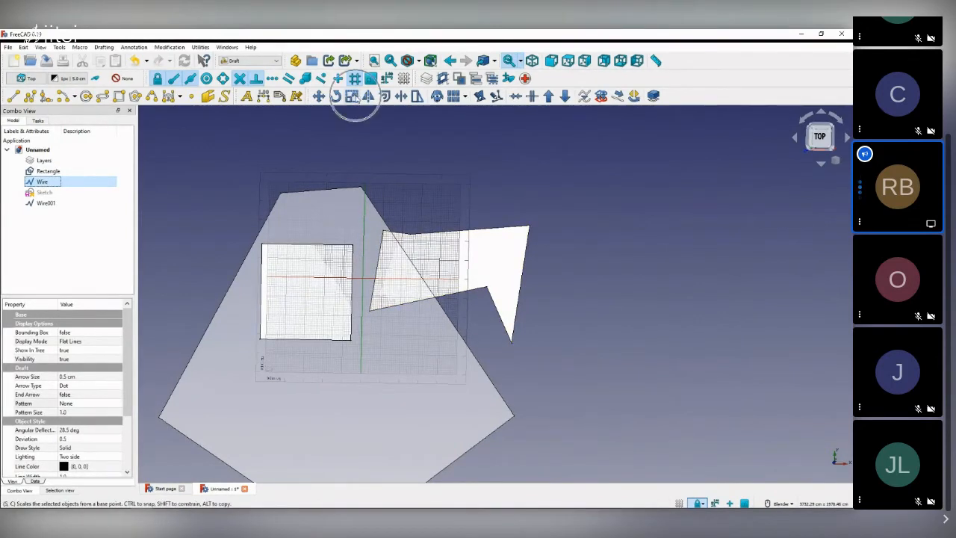
click(352, 96)
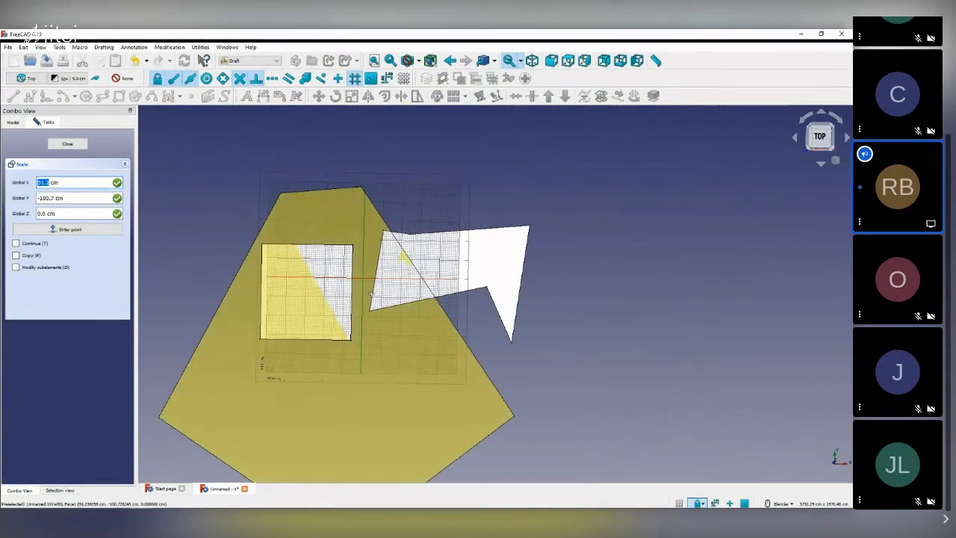
click(369, 302)
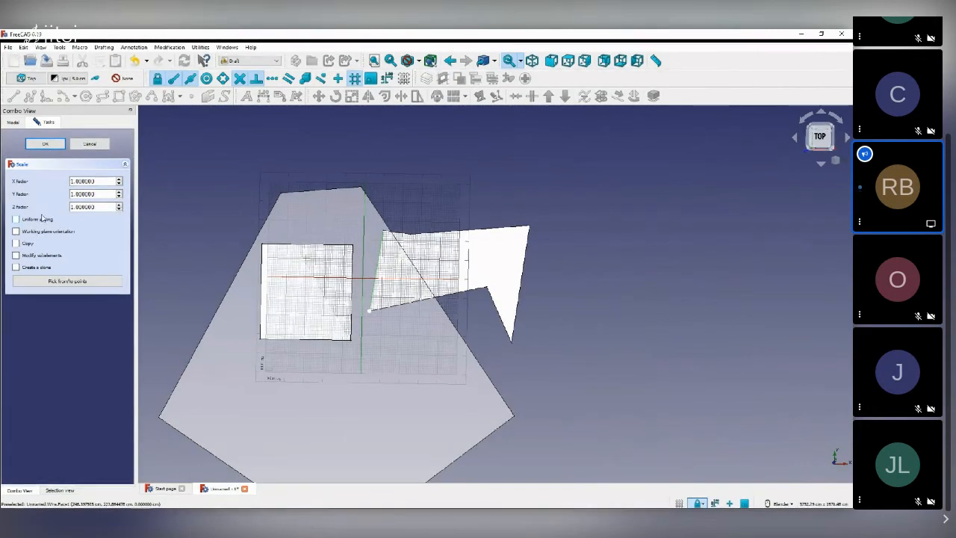
click(16, 219)
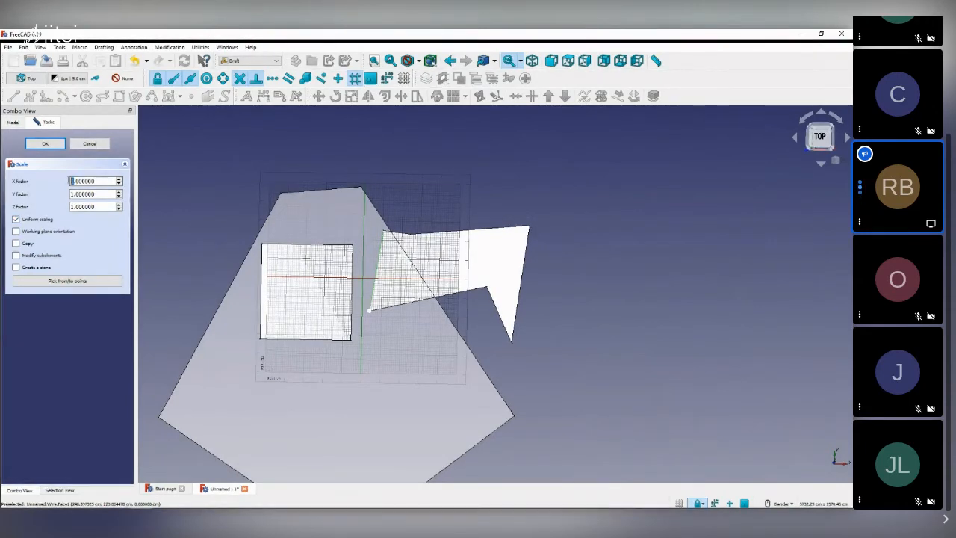
text(3)
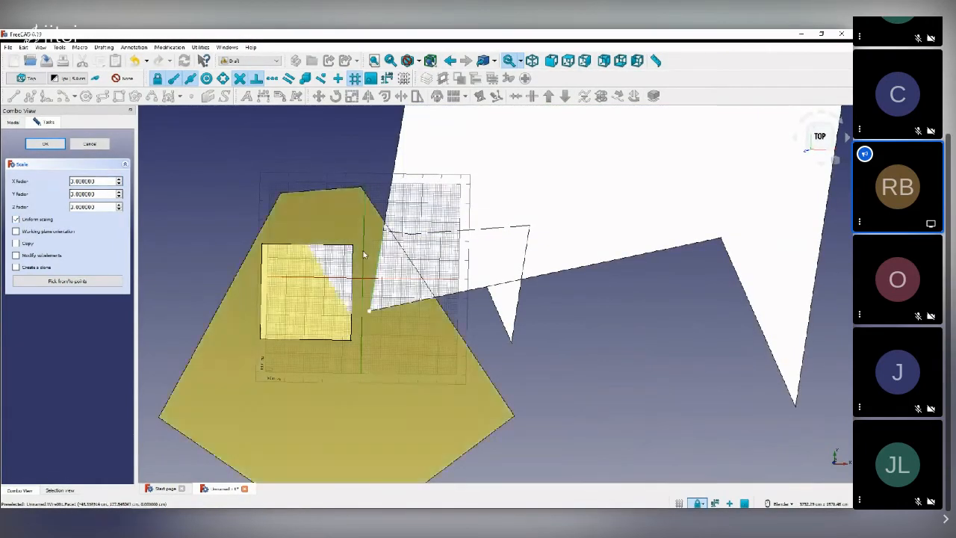
click(44, 144)
- Examine the scaled wire beside the pentagon from the top and from an oblique 3D angle, and clear the selection
scroll(408, 215, down, 5)
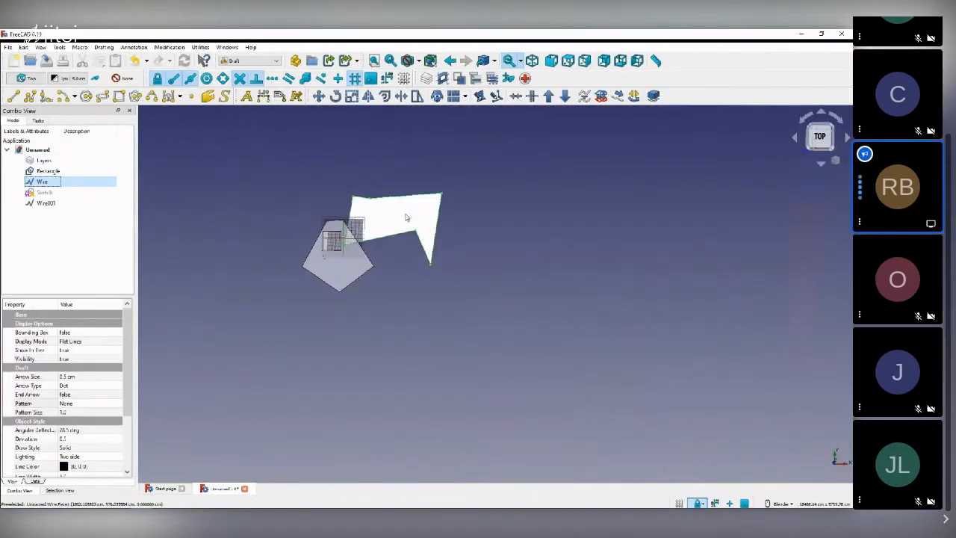
scroll(343, 209, up, 4)
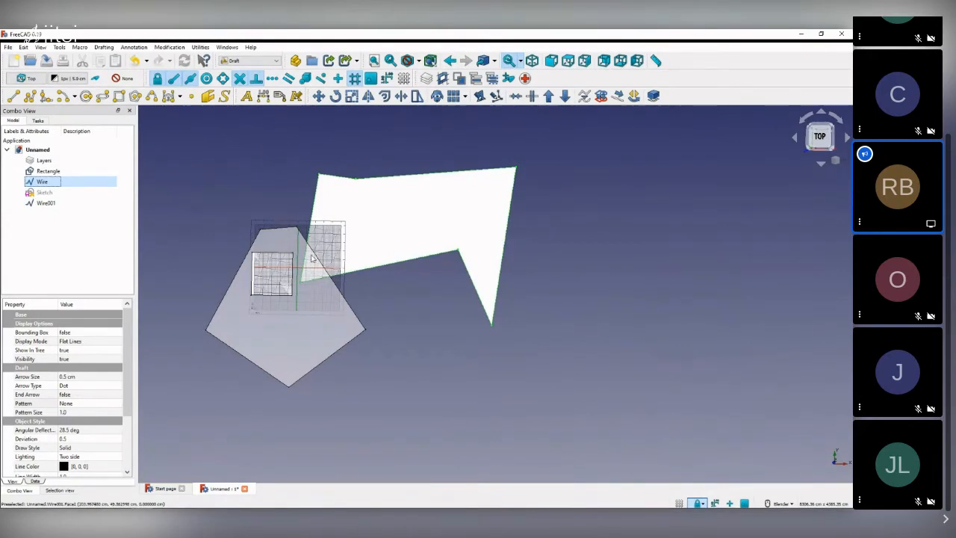
middle_drag(314, 258, 311, 188)
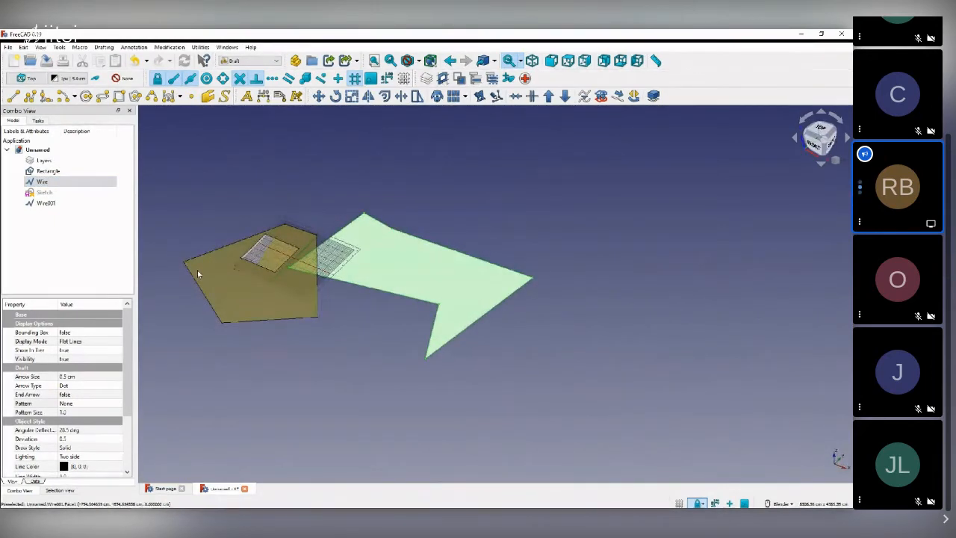
scroll(198, 274, up, 2)
scroll(377, 290, up, 2)
scroll(396, 297, down, 2)
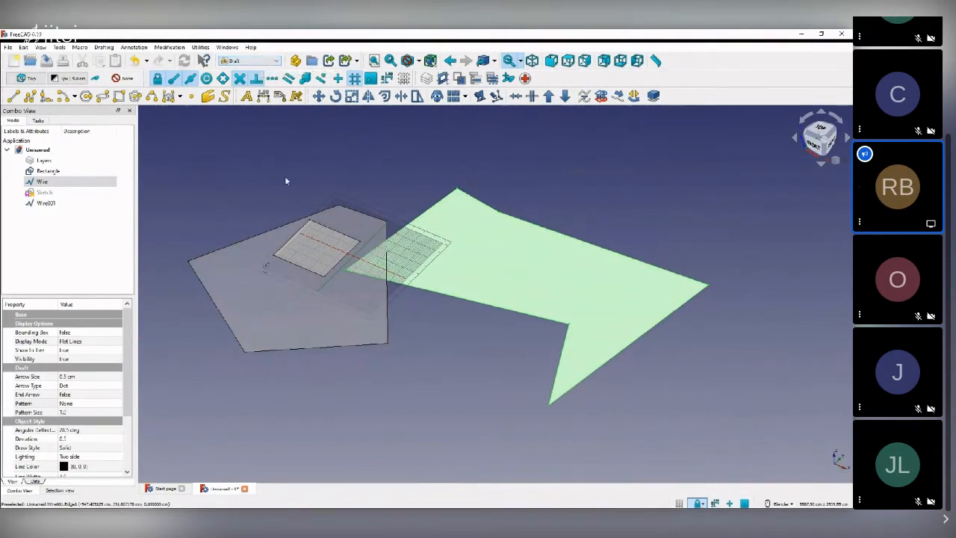
click(380, 184)
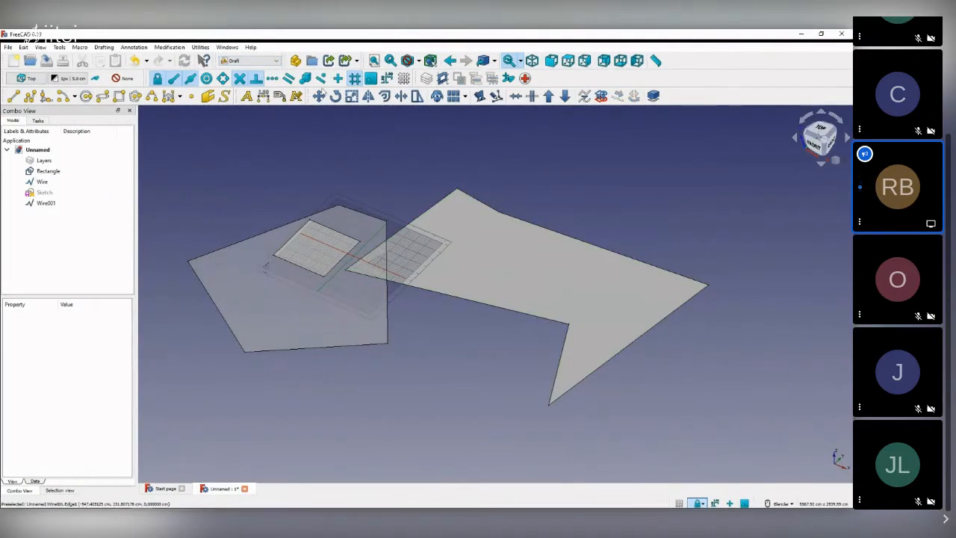
- Compare the tools of the Arch and BIM workbenches, ending with the Arch workbench active
click(253, 64)
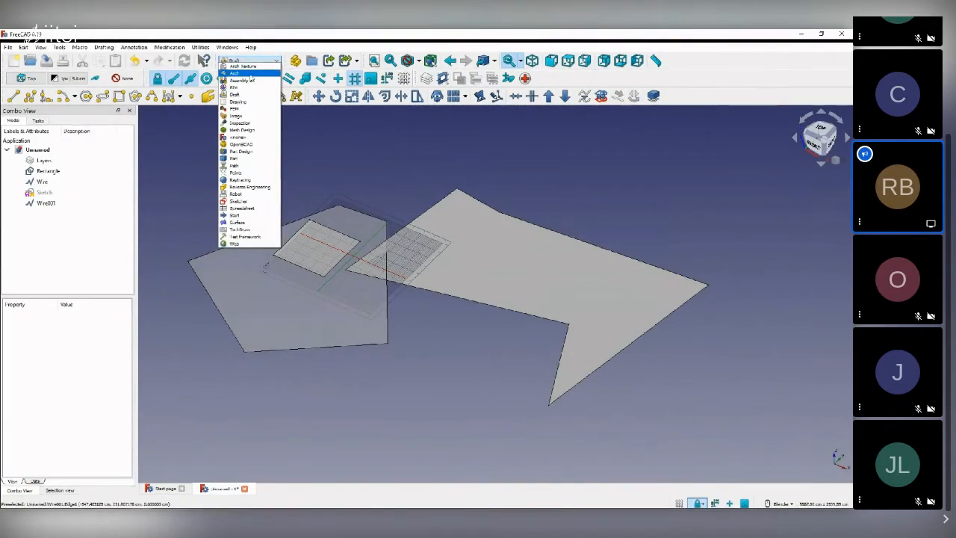
click(250, 73)
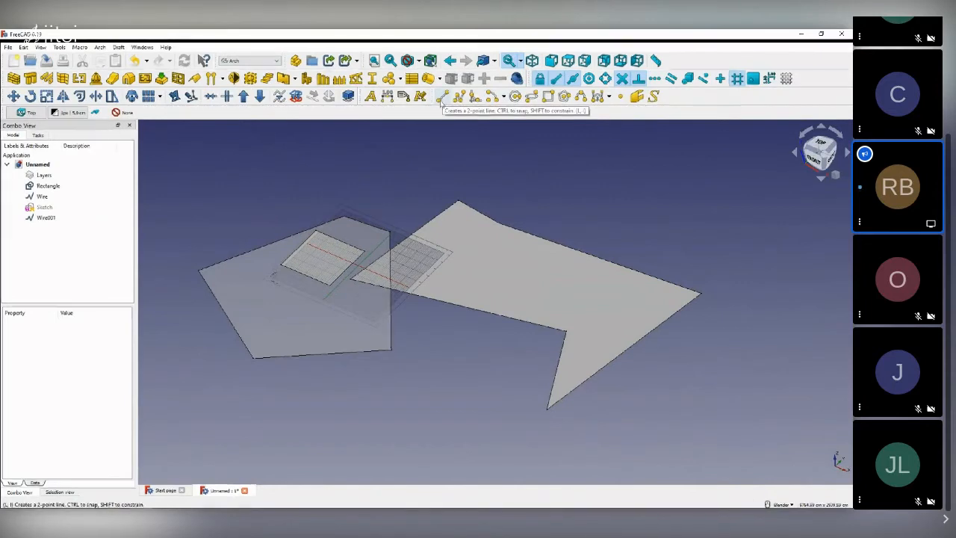
click(250, 60)
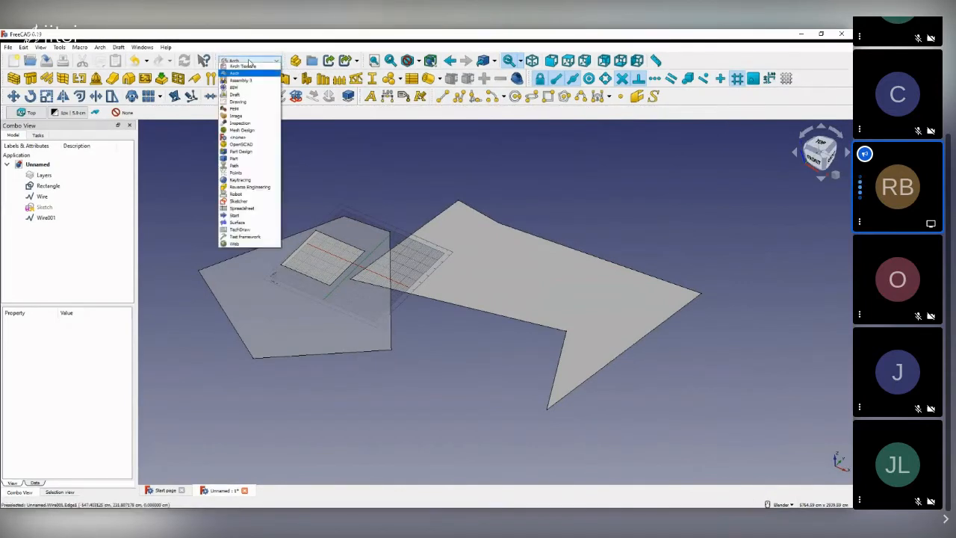
click(243, 89)
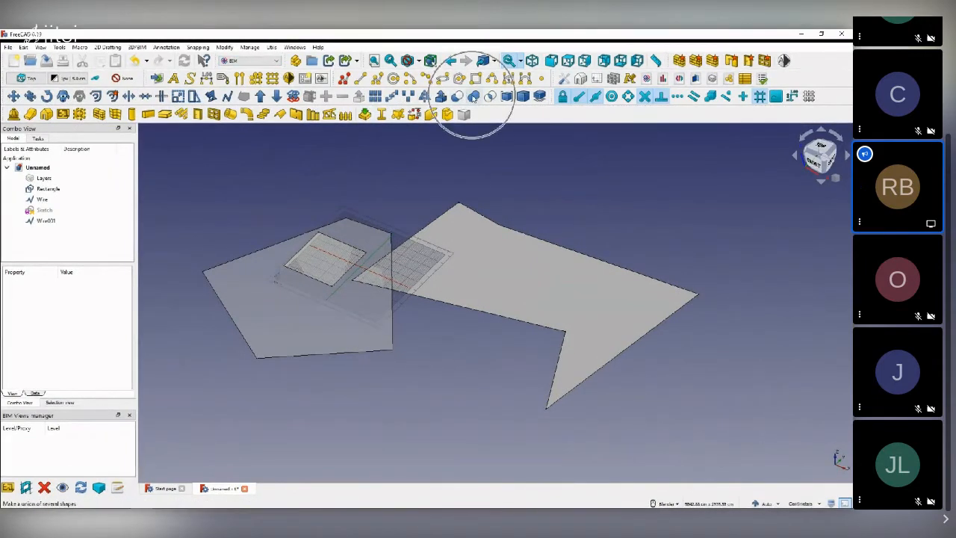
click(248, 59)
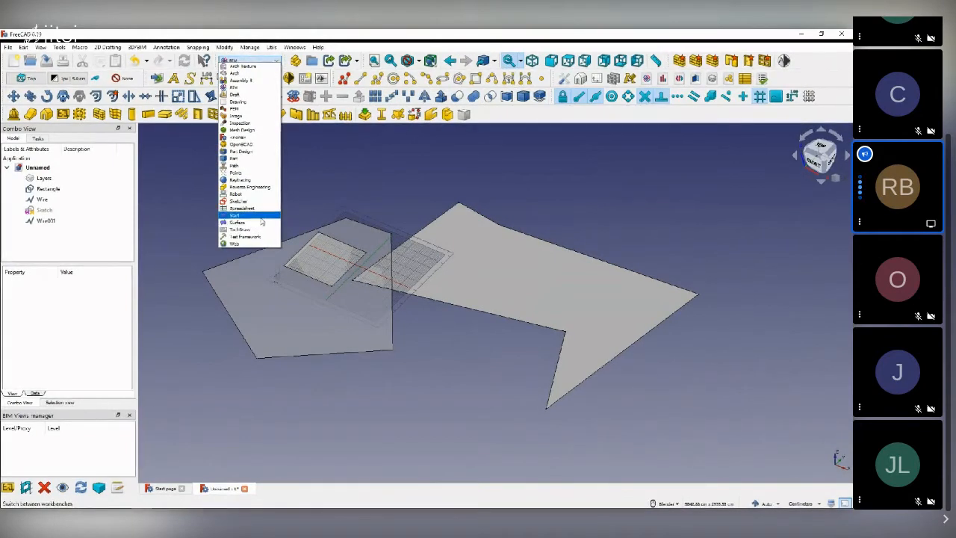
click(239, 73)
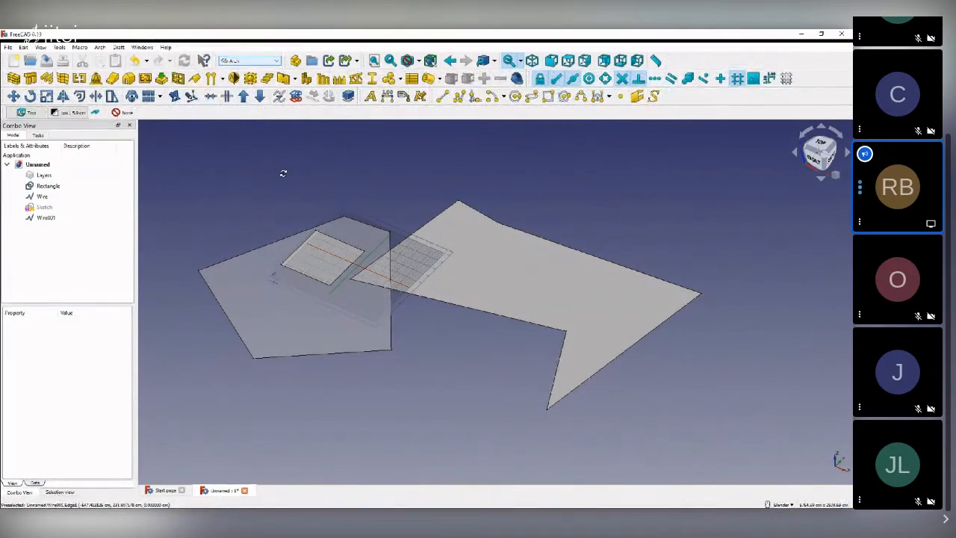
- In the top view, downgrade the large arrow-shaped Wire into a simple face
middle_drag(283, 173, 277, 194)
middle_drag(406, 190, 407, 234)
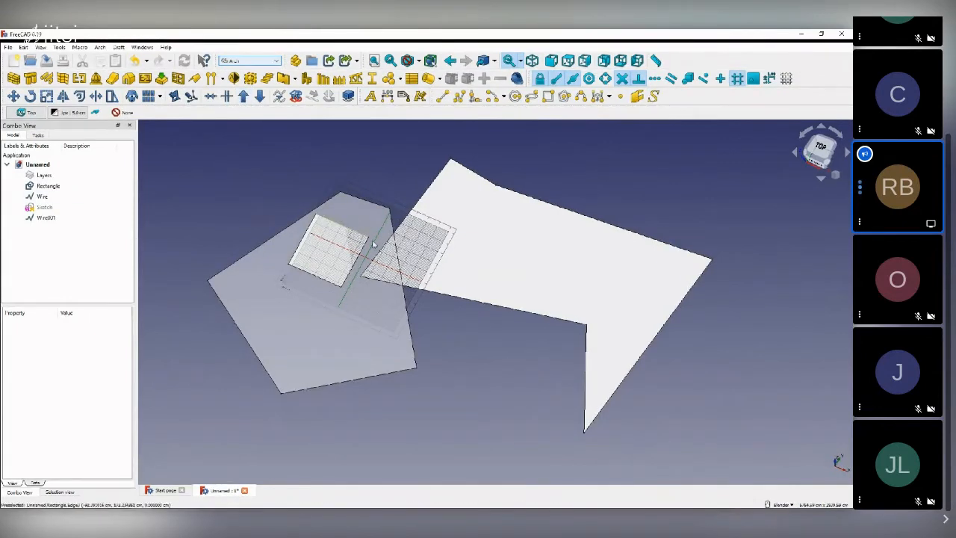
click(824, 151)
click(53, 197)
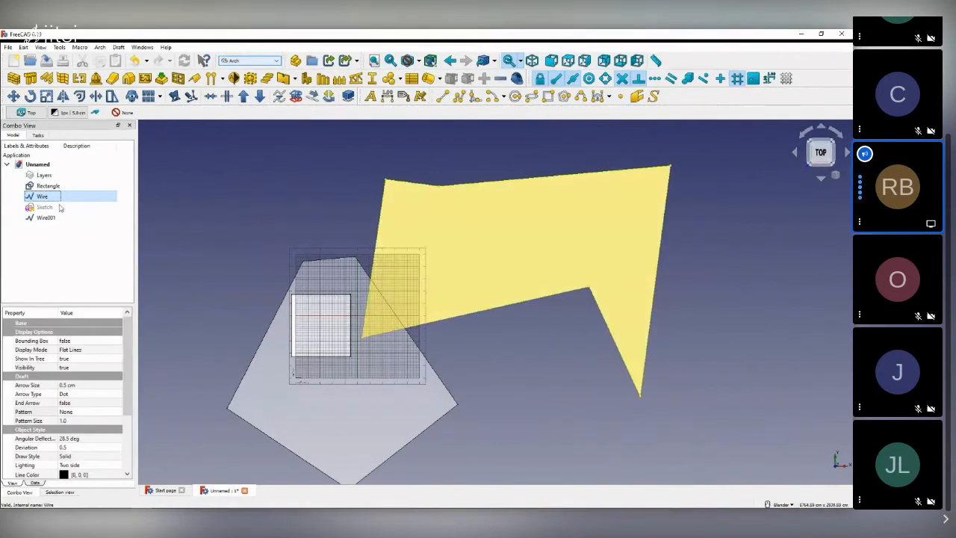
click(263, 102)
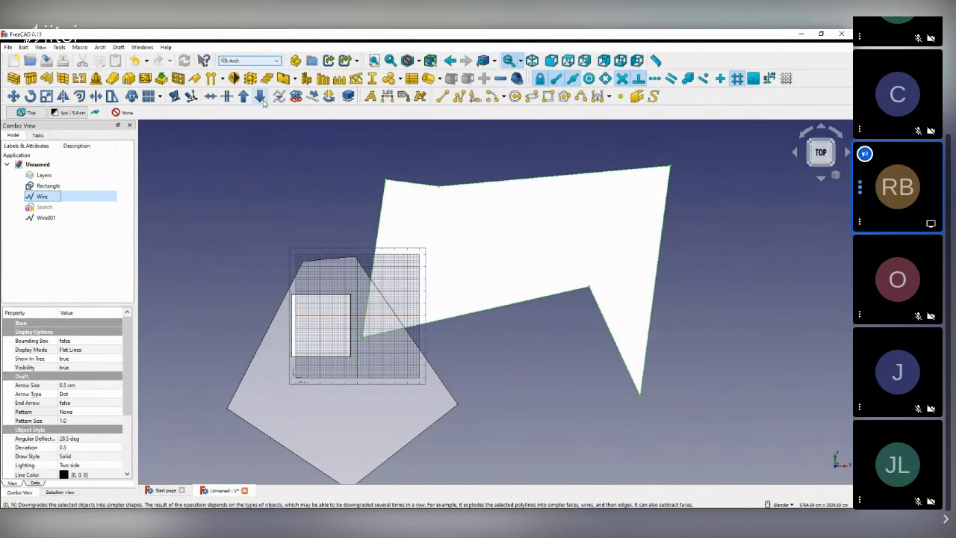
click(261, 99)
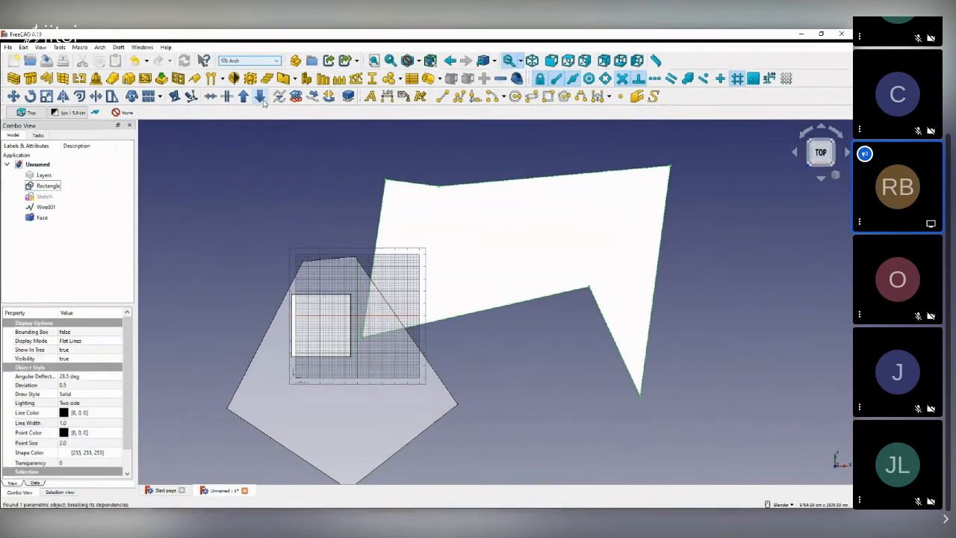
- Downgrade the arrow-shaped Face into a plain closed wire without a filled surface
click(44, 218)
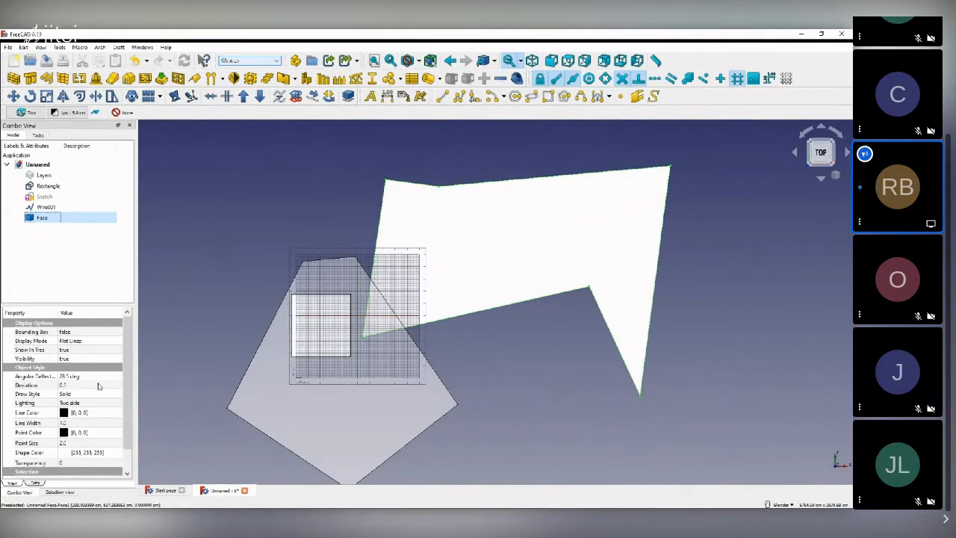
drag(127, 381, 132, 357)
click(44, 218)
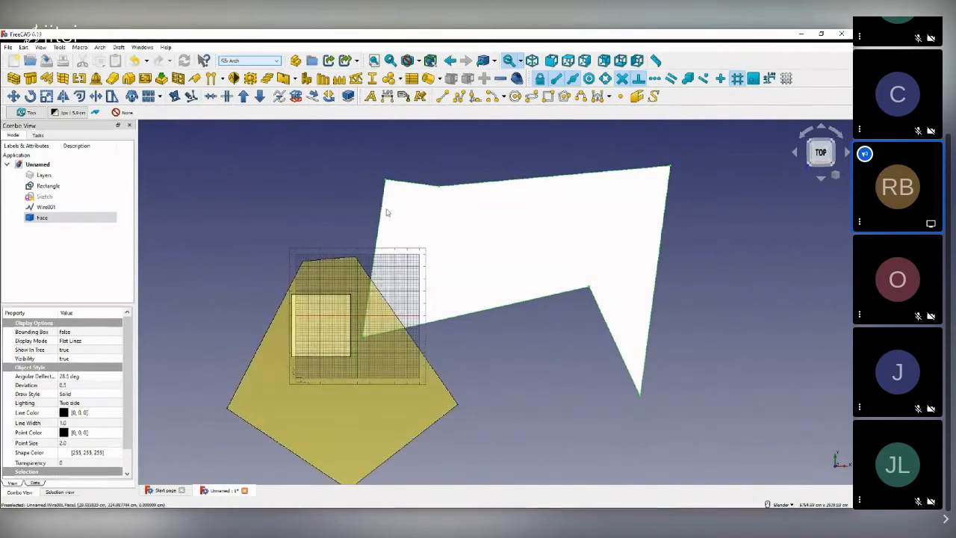
click(260, 96)
- Downgrade the unfilled arrow-shaped wire into its separate edges
click(60, 218)
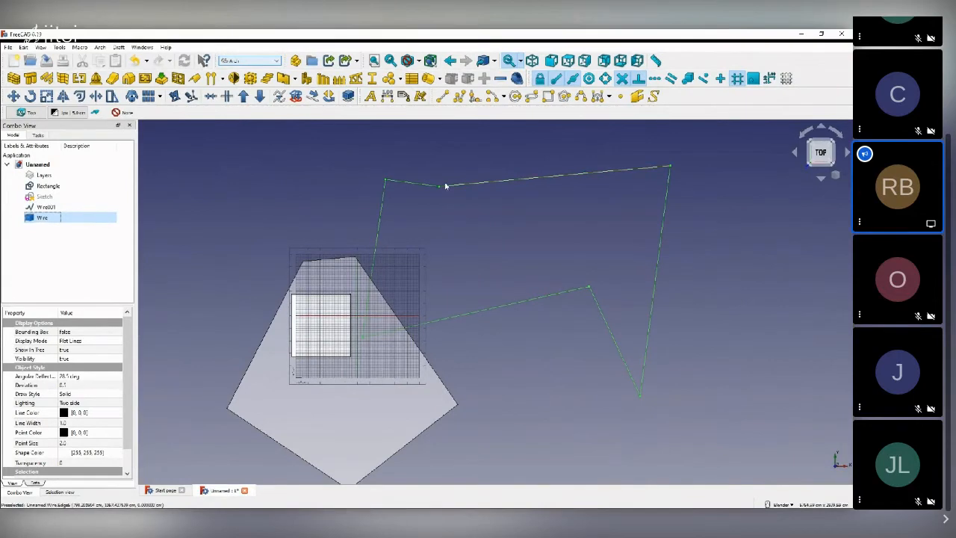
click(92, 263)
click(31, 218)
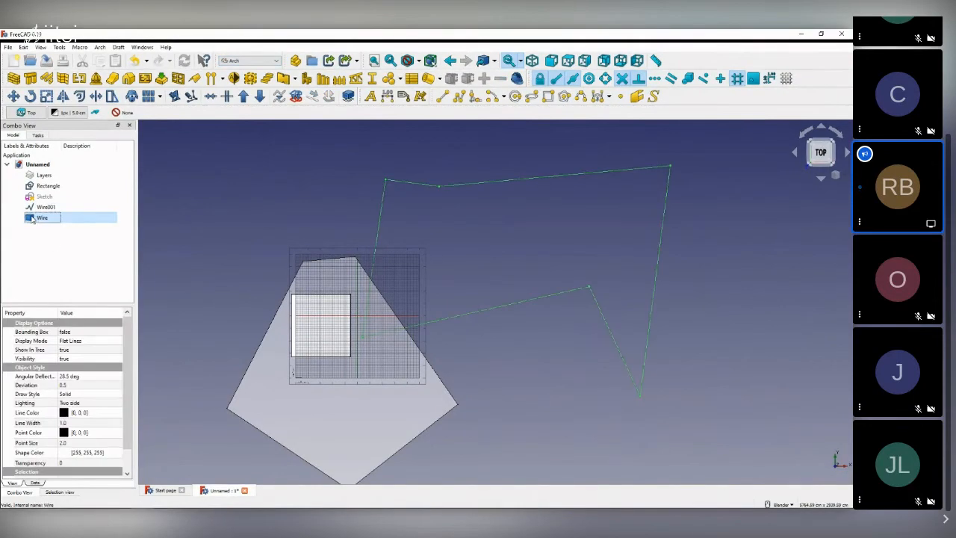
click(260, 97)
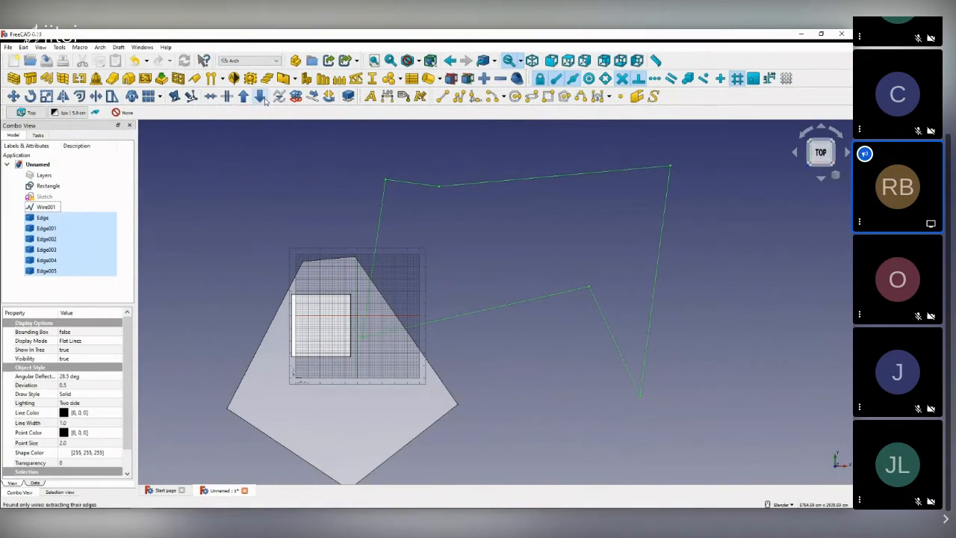
- Examine which segment of the outline each object from Edge to Edge005 represents, and clear the selection
click(48, 216)
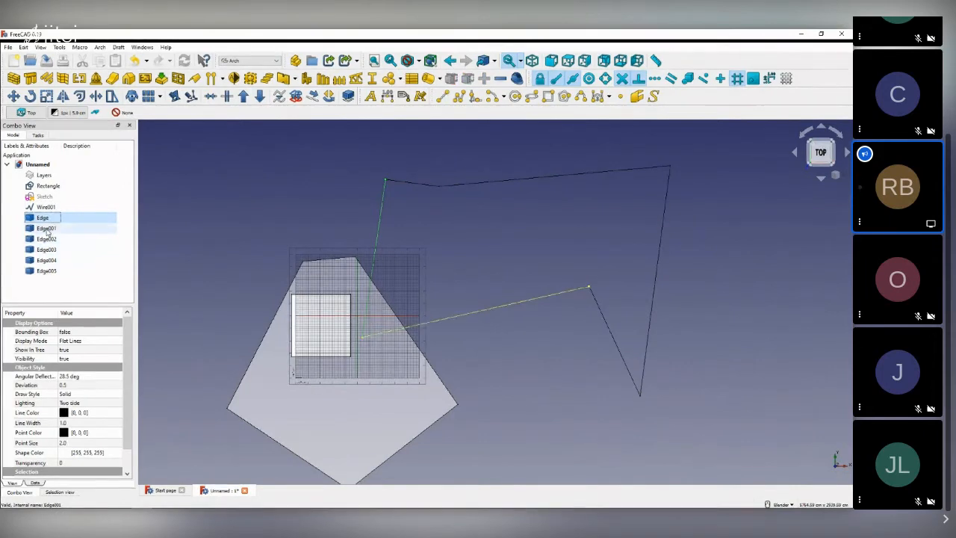
click(46, 227)
click(47, 238)
click(46, 249)
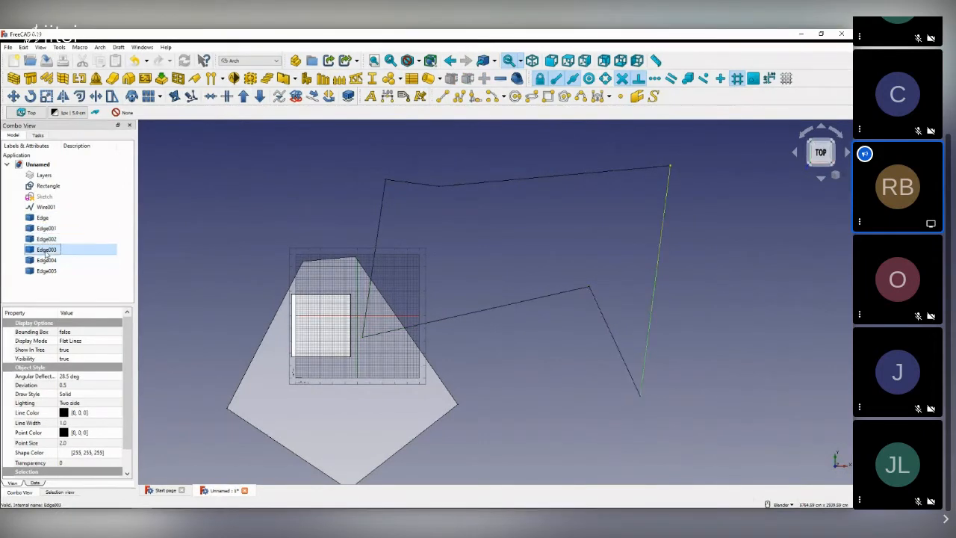
click(46, 260)
click(46, 270)
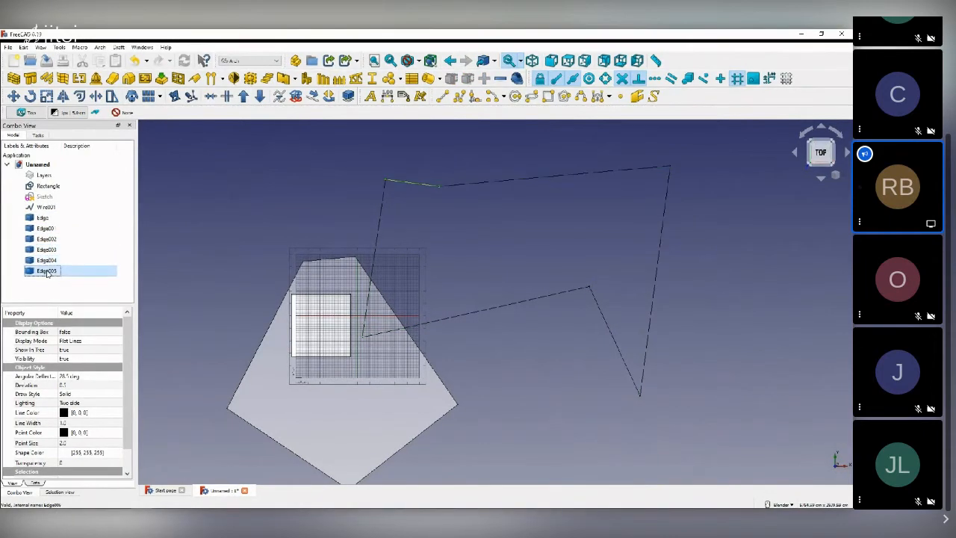
click(58, 295)
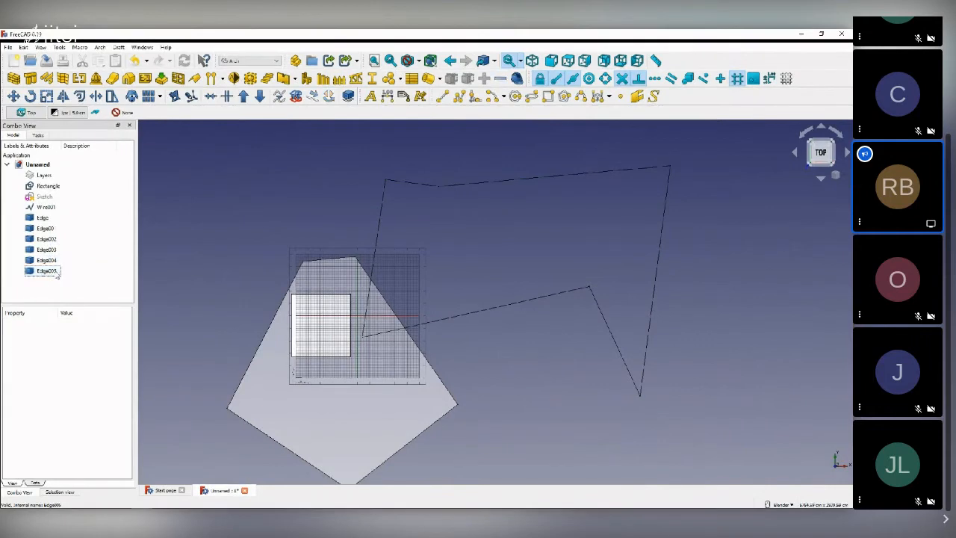
- Upgrade all six edges, Edge to Edge005, together into one joined wire
click(43, 218)
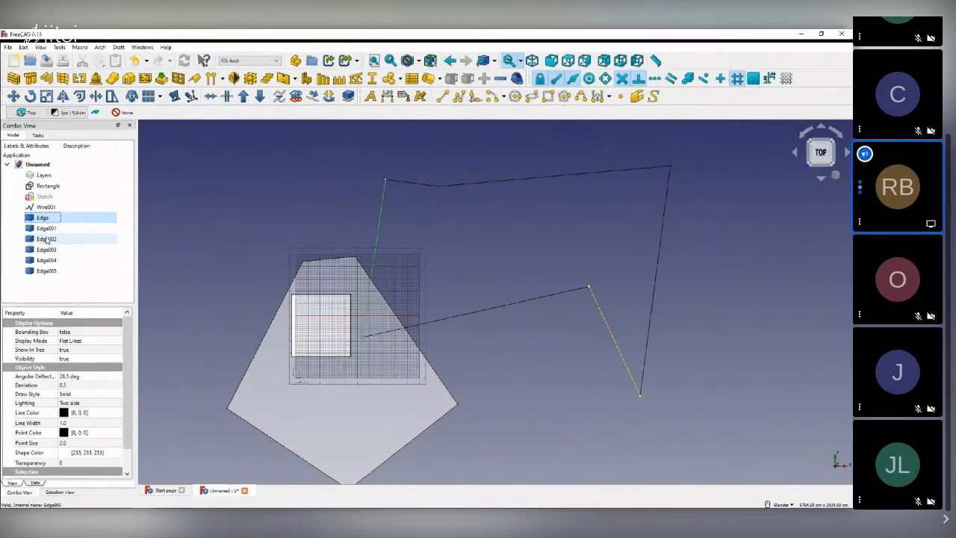
click(127, 414)
drag(127, 414, 131, 390)
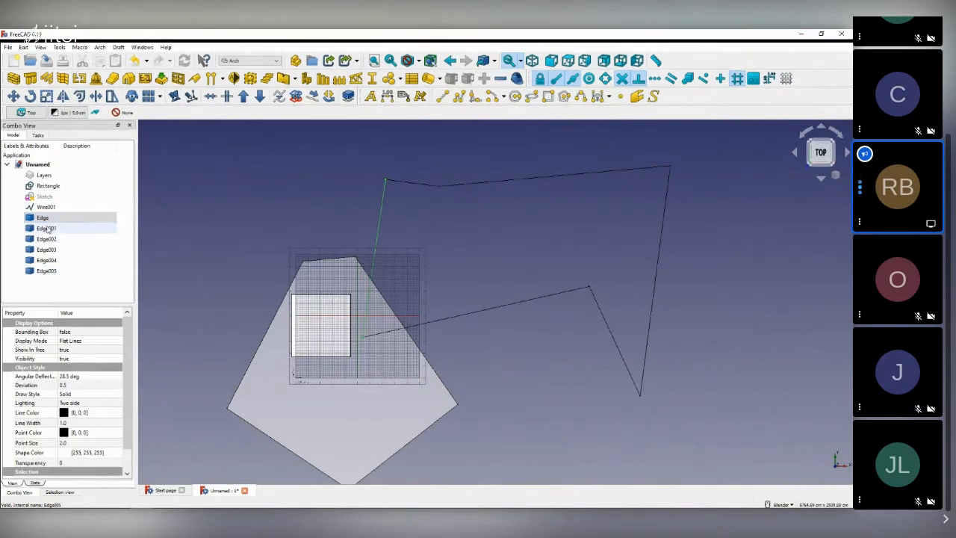
shift+click(47, 270)
ctrl+click(60, 210)
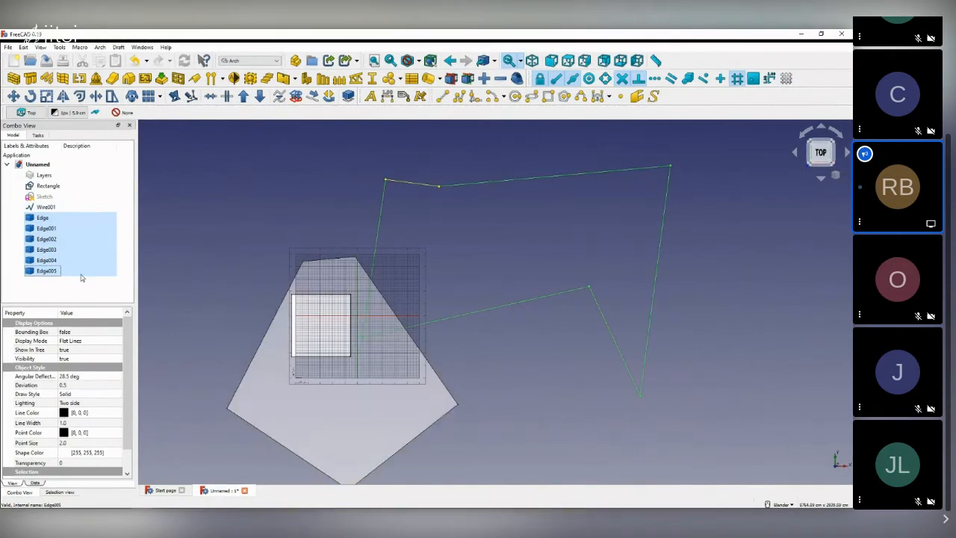
click(243, 96)
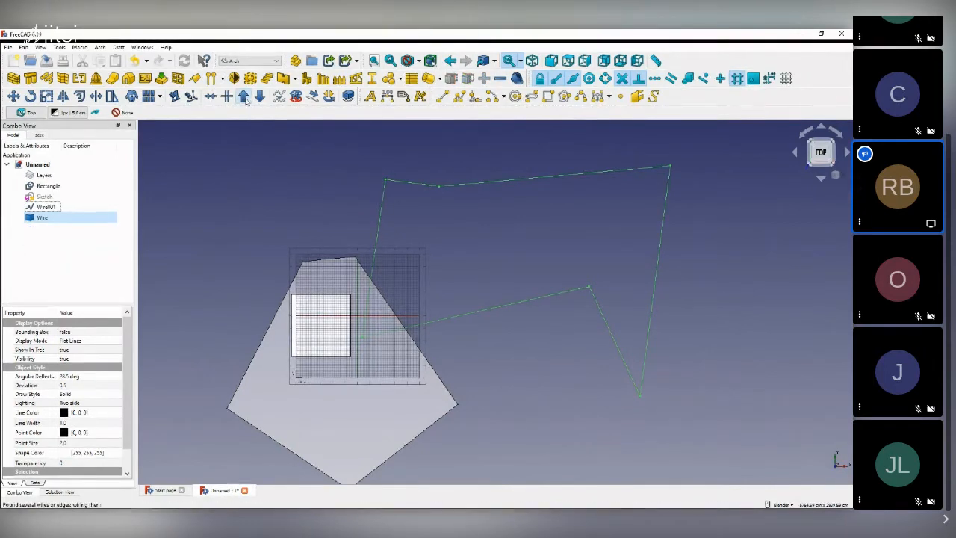
- Upgrade the joined wire into a filled face and again into an editable parametric Draft wire
click(41, 221)
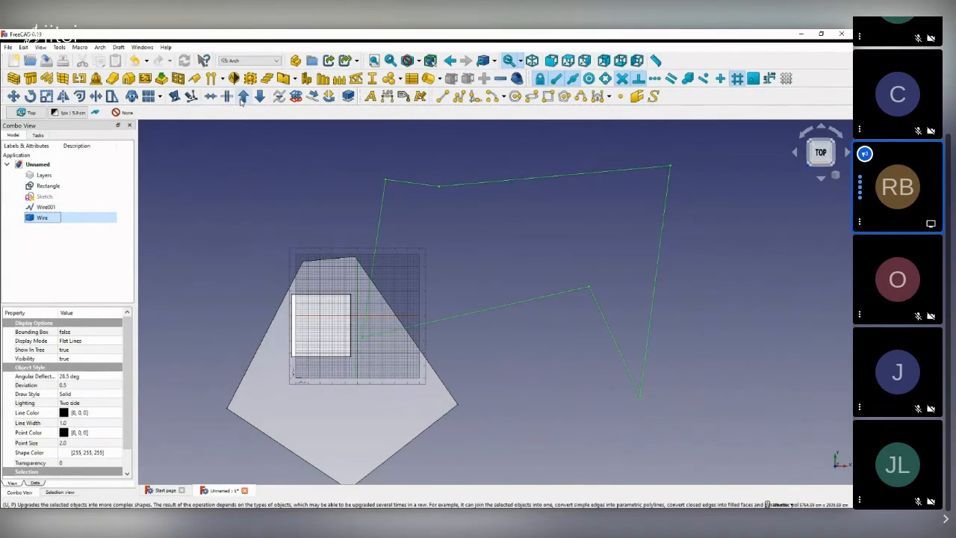
click(243, 97)
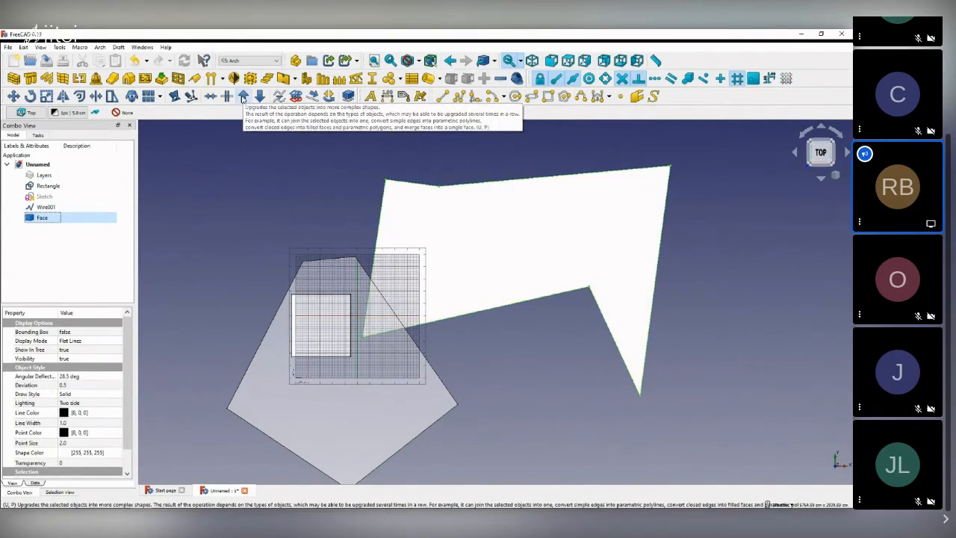
click(243, 99)
- Edit the rebuilt Wire by moving its upper-left vertex outward to the left, and finish editing
double_click(45, 216)
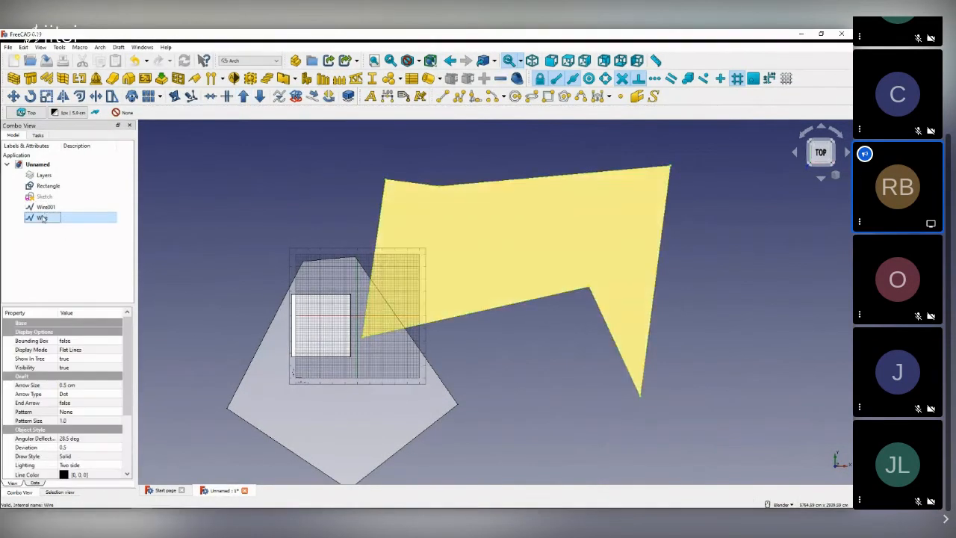
click(384, 180)
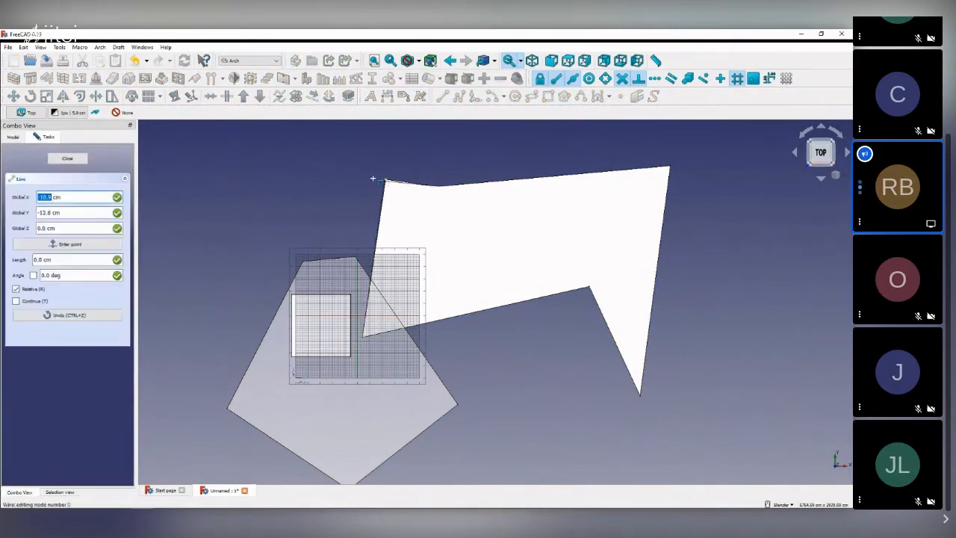
click(337, 186)
scroll(458, 179, down, 4)
scroll(542, 208, up, 4)
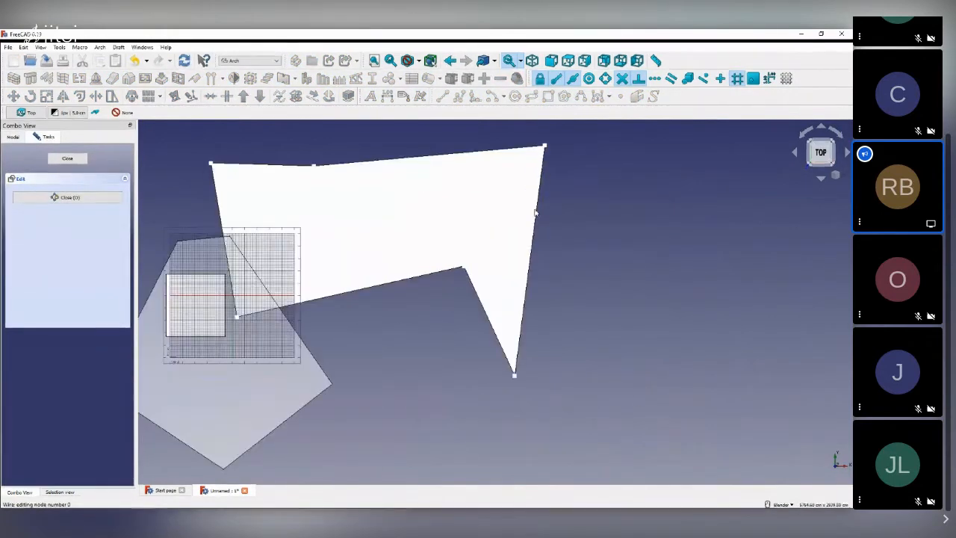
click(52, 156)
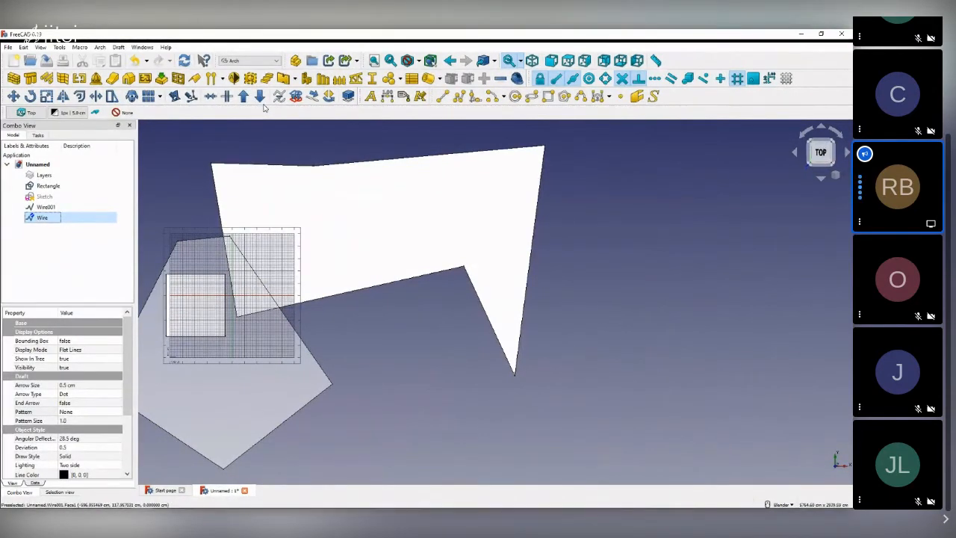
- Create a clone of the edited arrow-shaped Wire
scroll(449, 272, down, 2)
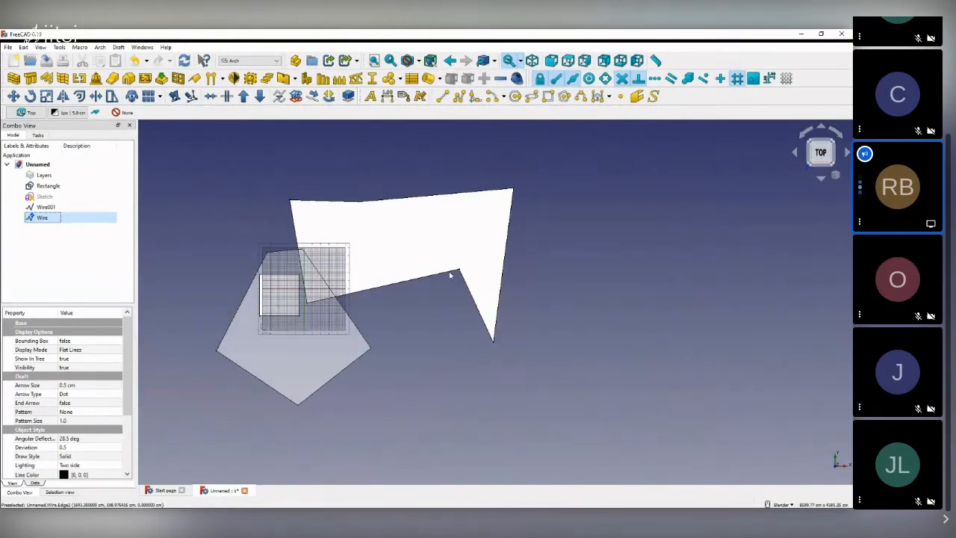
scroll(442, 266, up, 2)
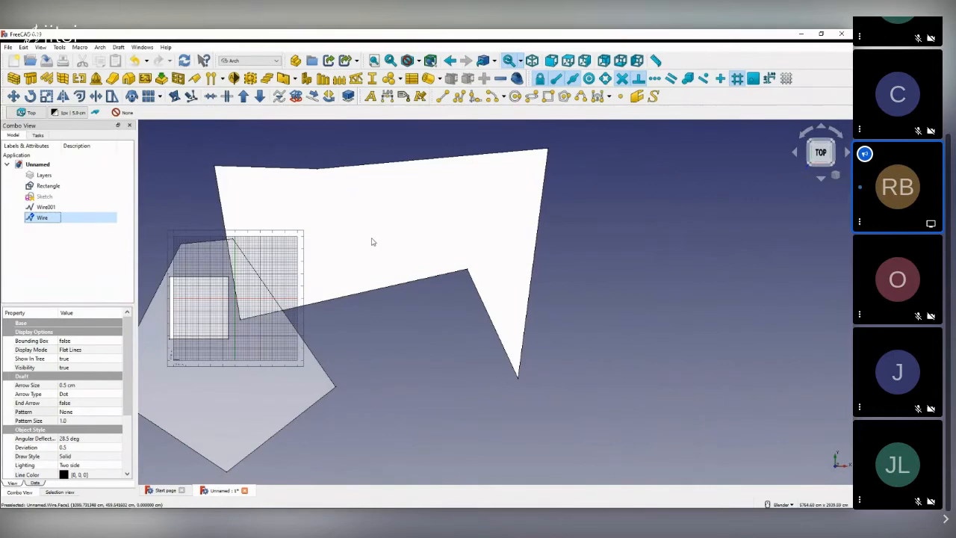
scroll(546, 312, down, 2)
scroll(440, 201, up, 2)
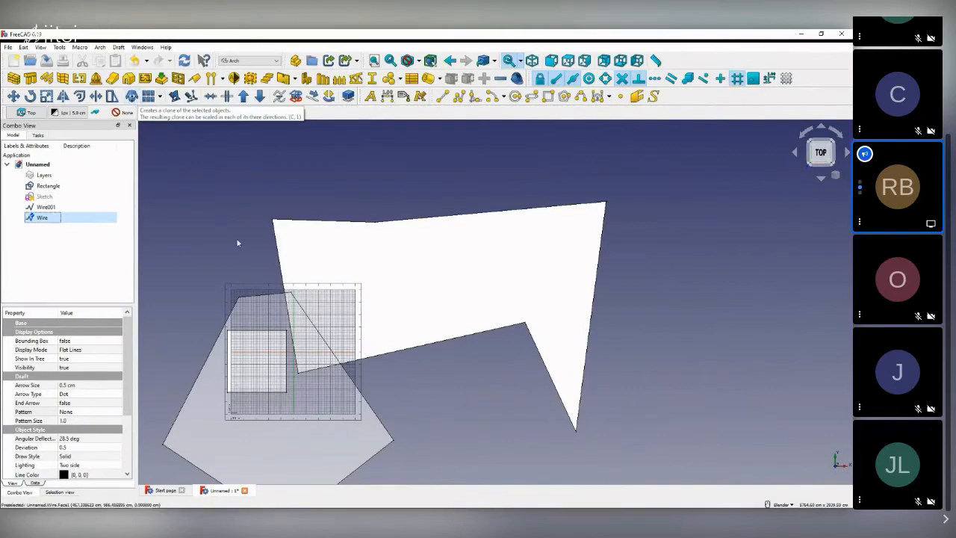
ctrl+click(50, 219)
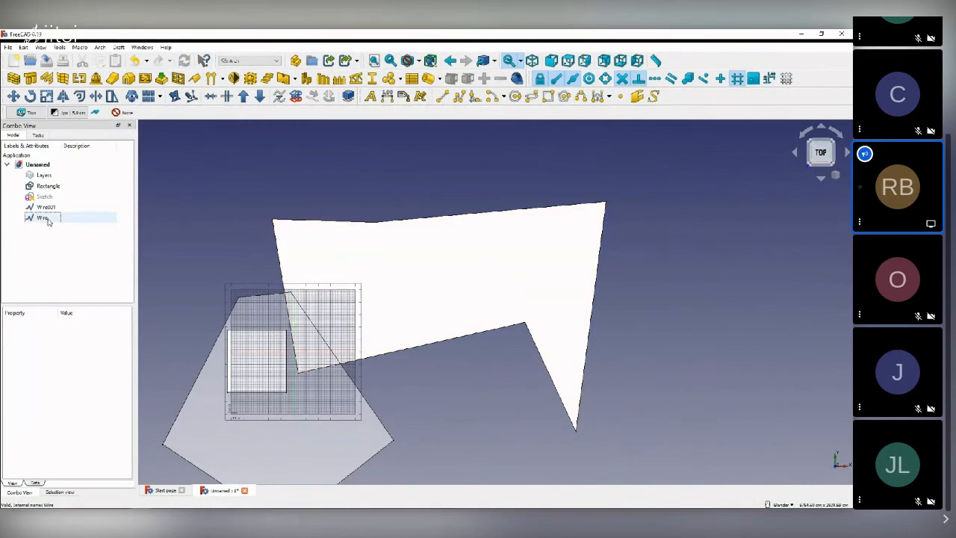
click(52, 219)
click(131, 98)
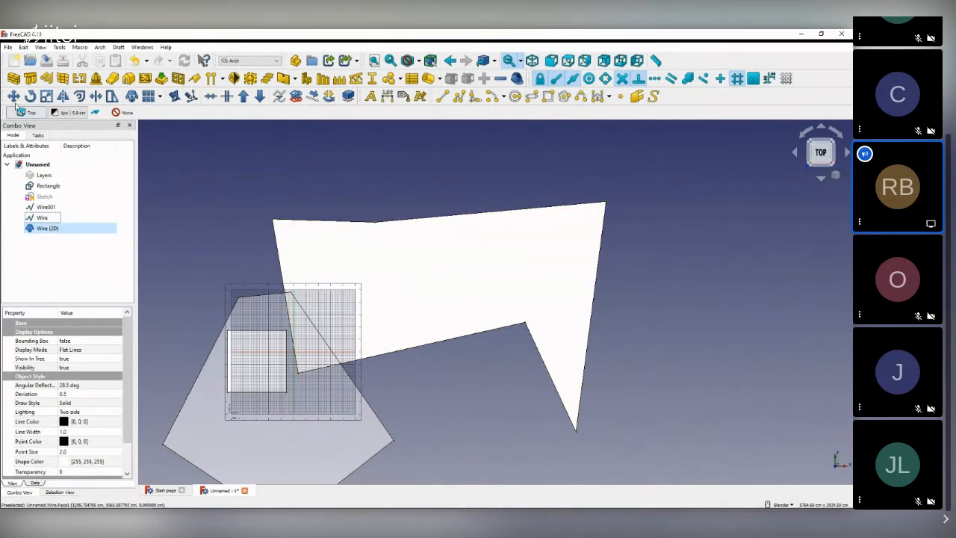
- Move the cloned Wire (2D) horizontally so it sits clear of the original shape on its right
click(16, 99)
click(259, 203)
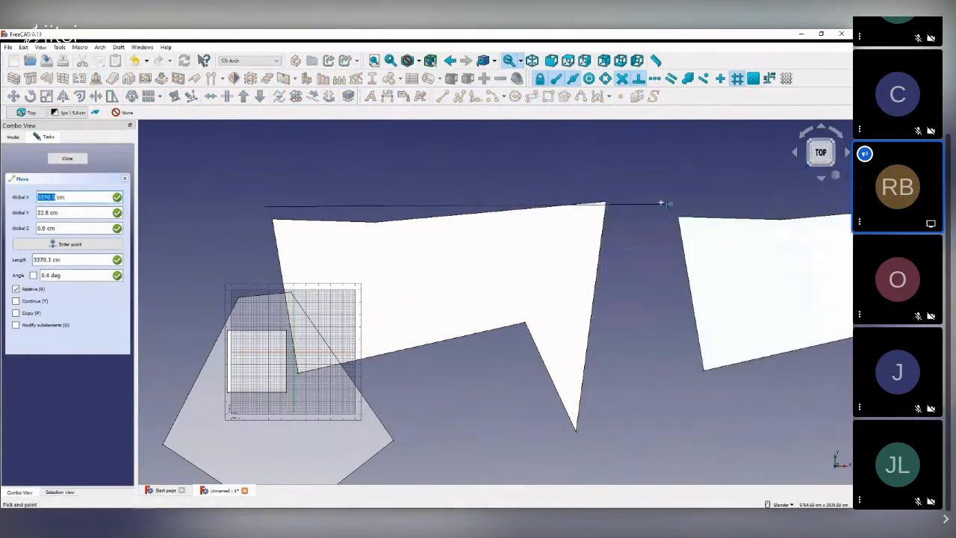
click(654, 202)
scroll(440, 202, down, 5)
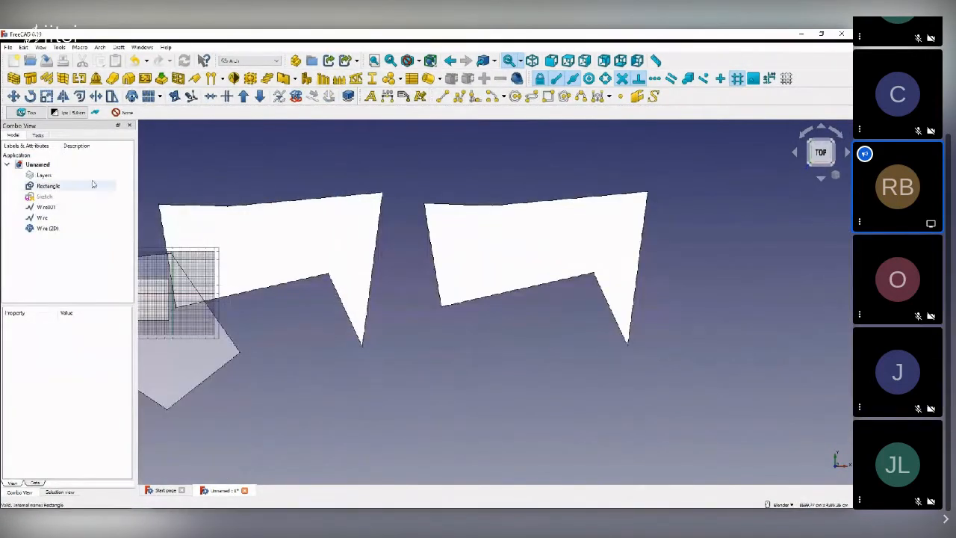
- Edit the original Wire by moving its upper-left vertex up and to the right into a tall spike, and finish editing
click(50, 227)
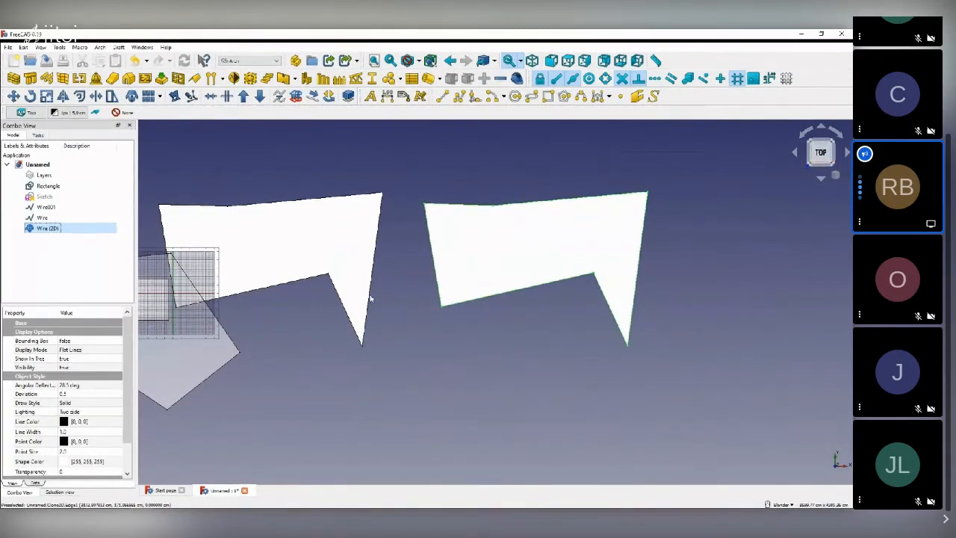
click(286, 219)
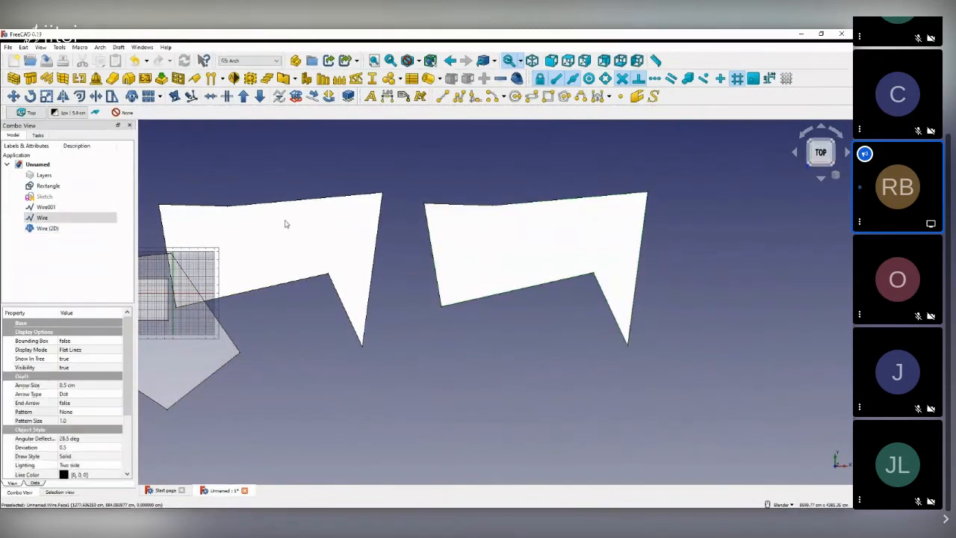
double_click(47, 218)
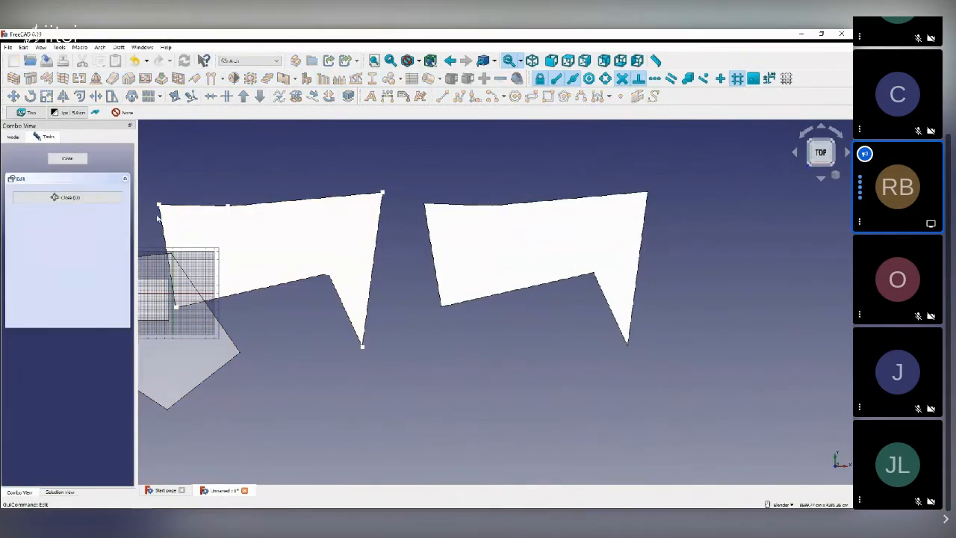
click(159, 207)
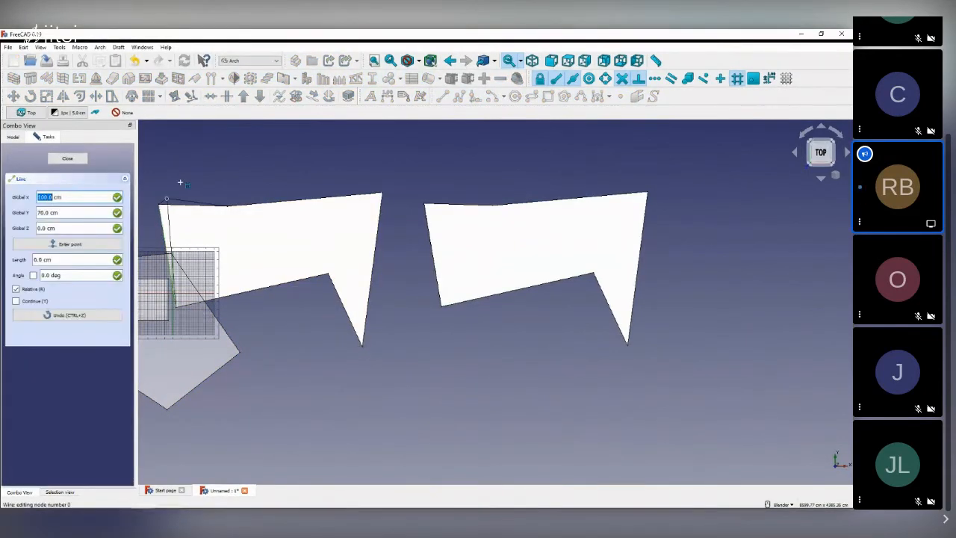
click(200, 151)
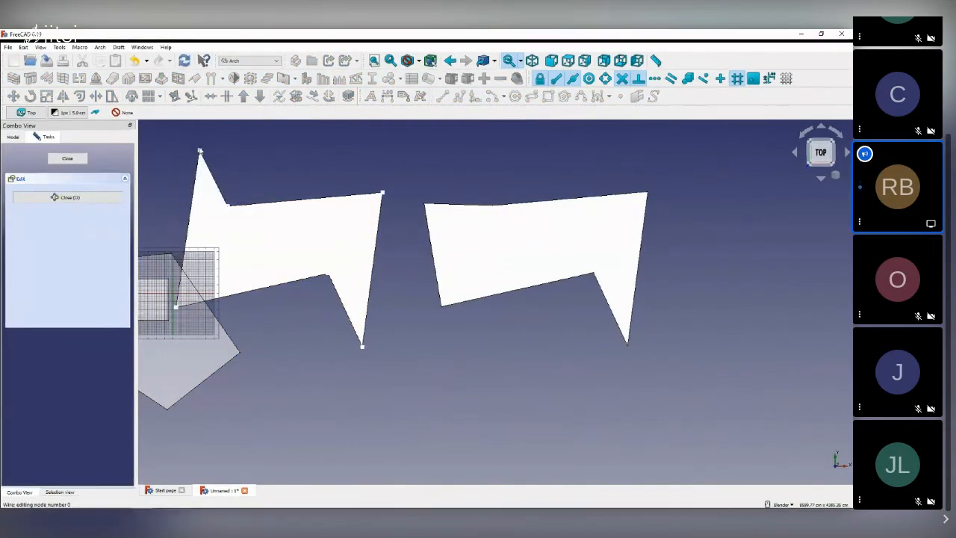
click(67, 159)
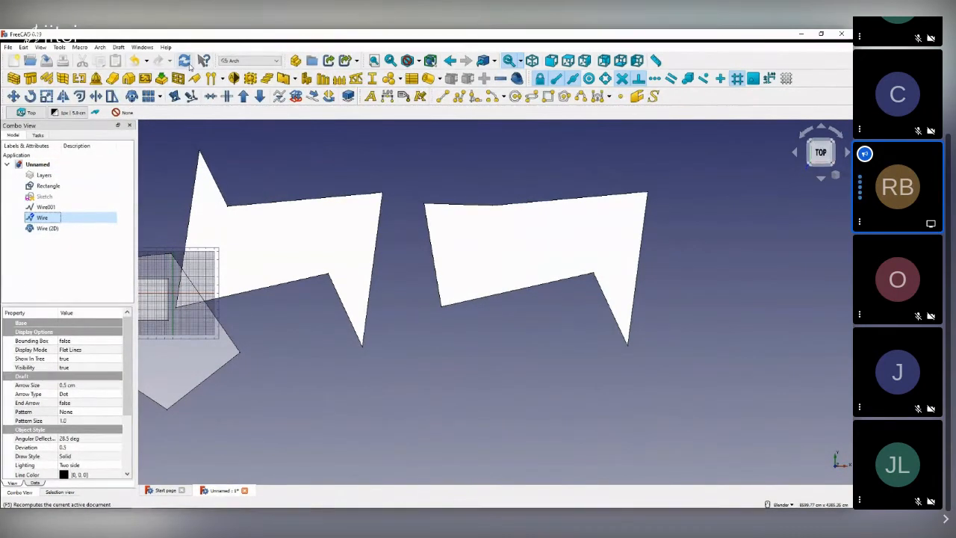
- Recompute the document to update the clone with the original Wire's new shape
click(184, 60)
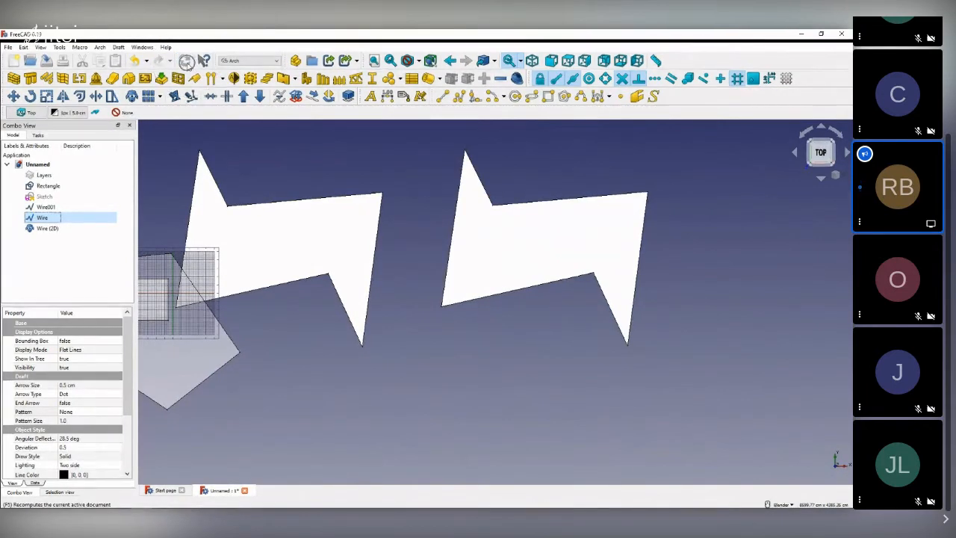
scroll(416, 231, down, 2)
scroll(336, 199, up, 5)
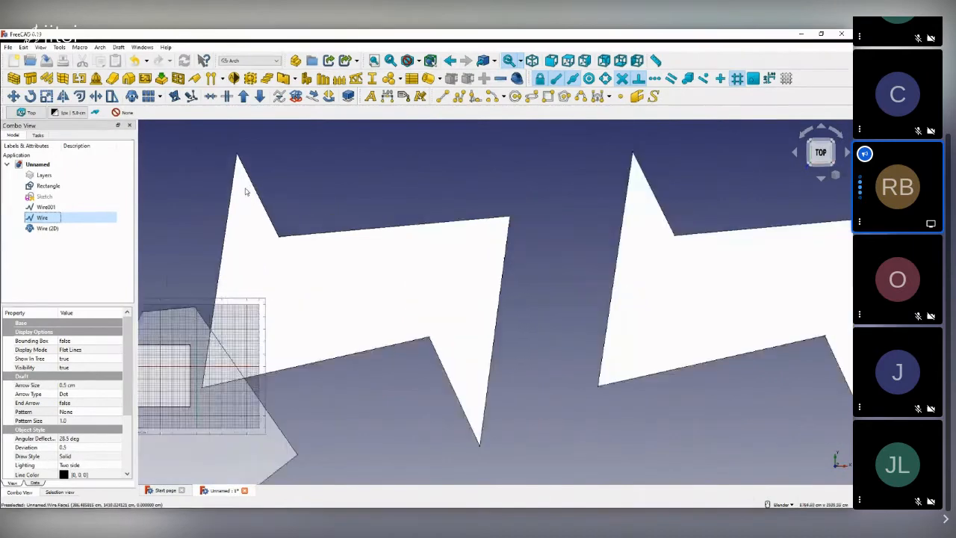
scroll(245, 194, down, 3)
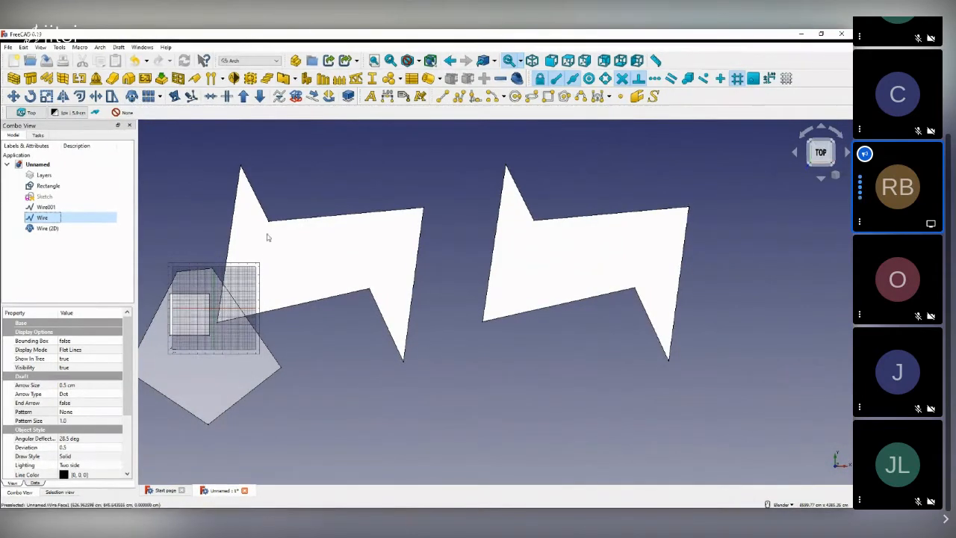
scroll(431, 212, down, 3)
scroll(431, 213, up, 2)
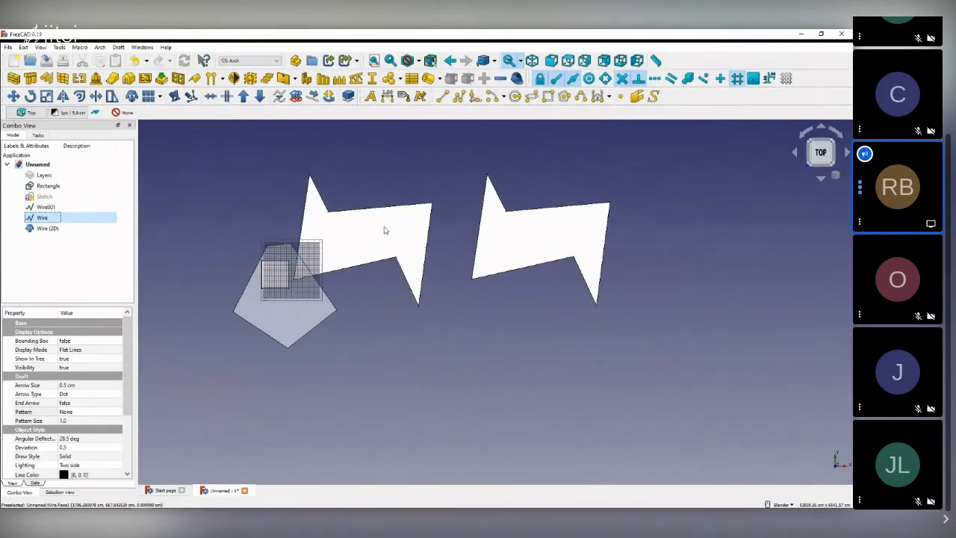
- Copy the original Wire and paste one duplicate of it into the document
click(76, 217)
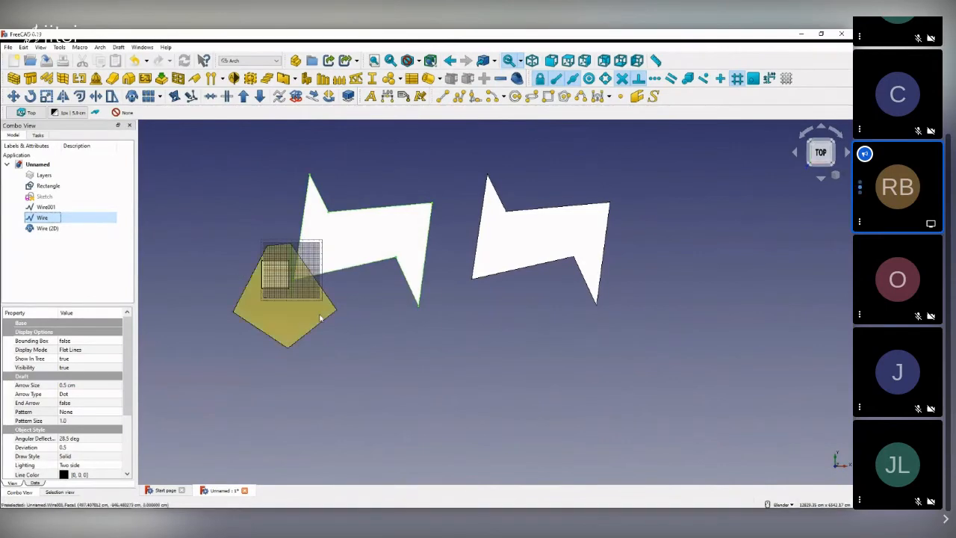
click(43, 208)
click(42, 217)
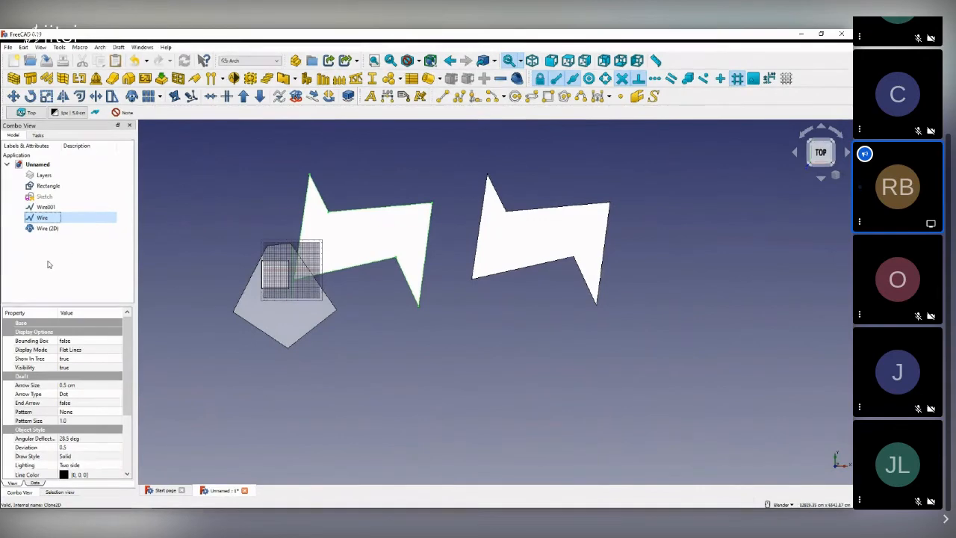
click(55, 258)
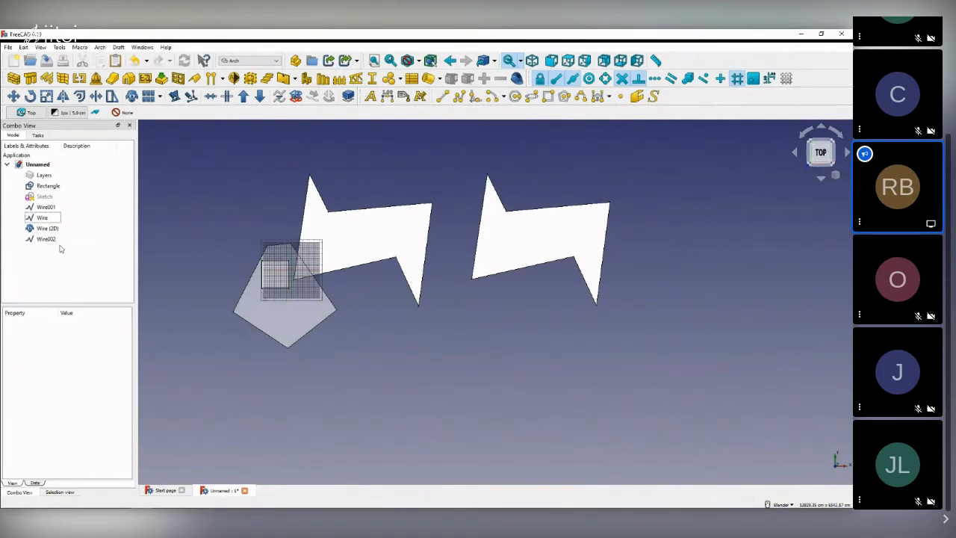
- Move the pasted duplicate Wire002 down and slightly right, into the empty area below the original Wire
click(46, 239)
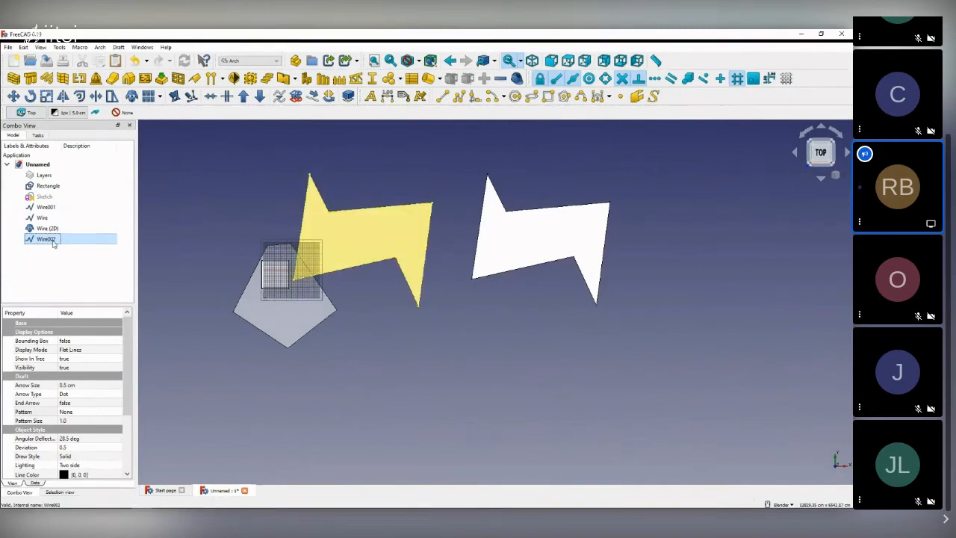
click(13, 97)
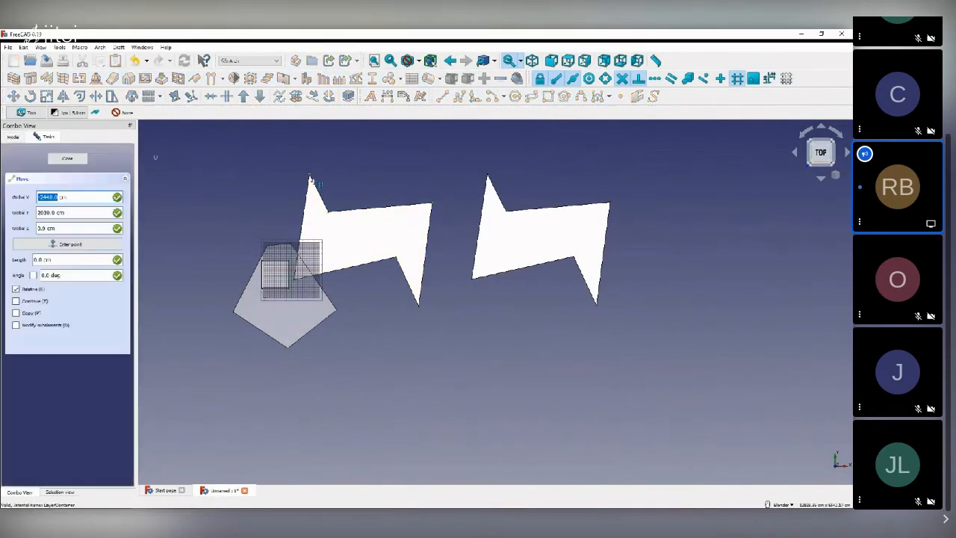
click(326, 168)
click(379, 297)
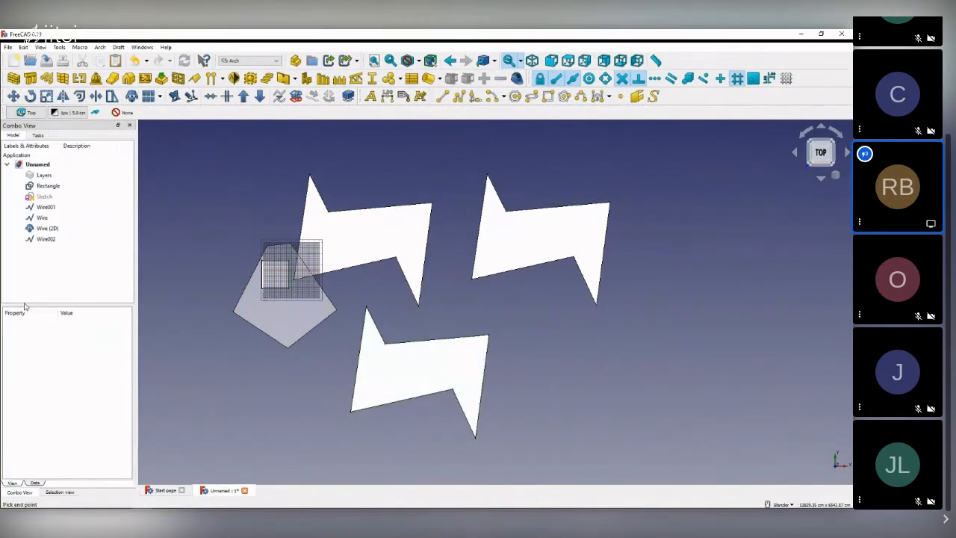
- Edit Wire002 by moving its top spike vertex down and to the left, flattening the spike, and finish editing
click(44, 207)
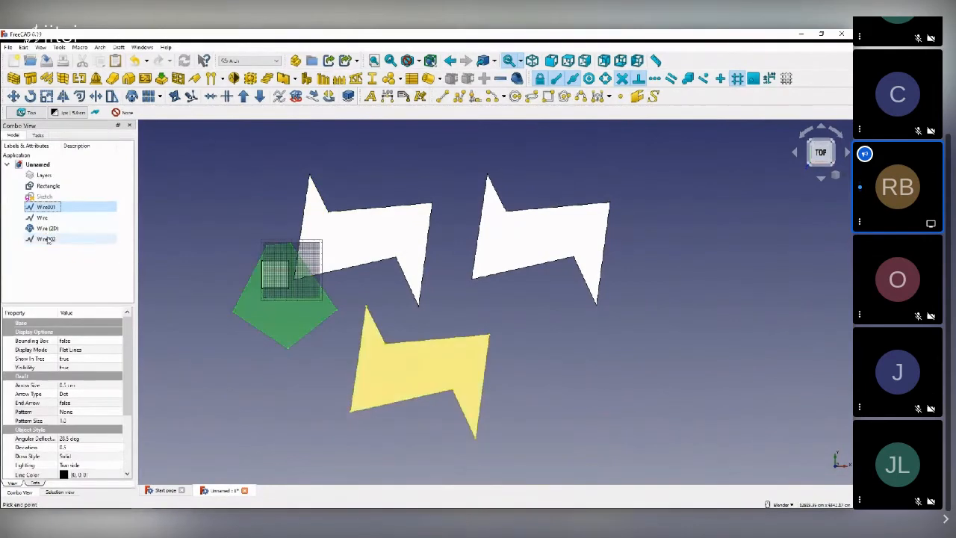
double_click(45, 239)
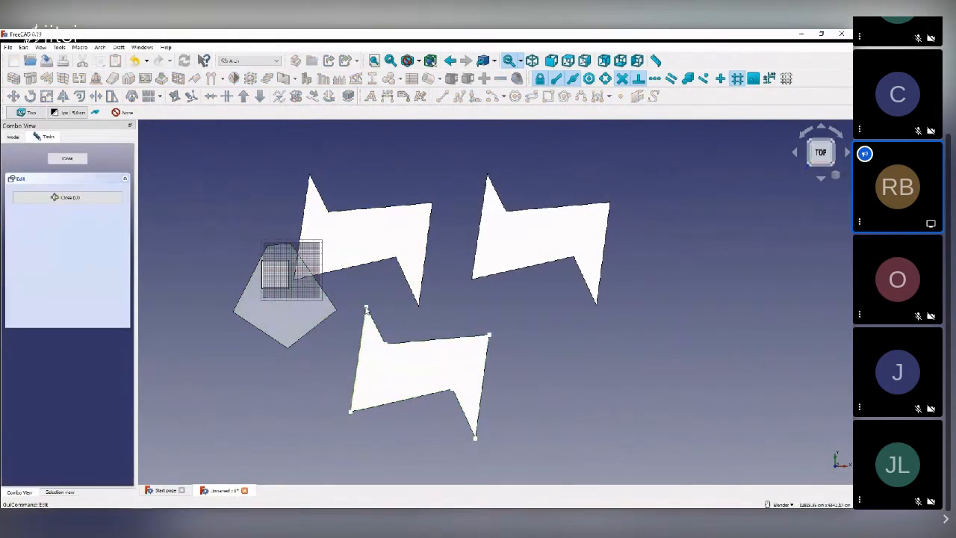
click(366, 309)
click(347, 346)
click(88, 198)
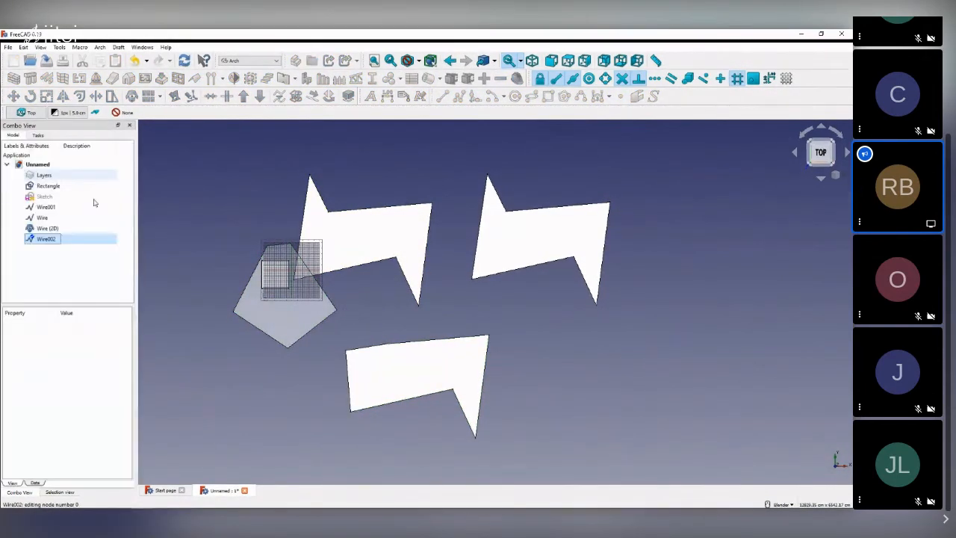
scroll(410, 342, up, 3)
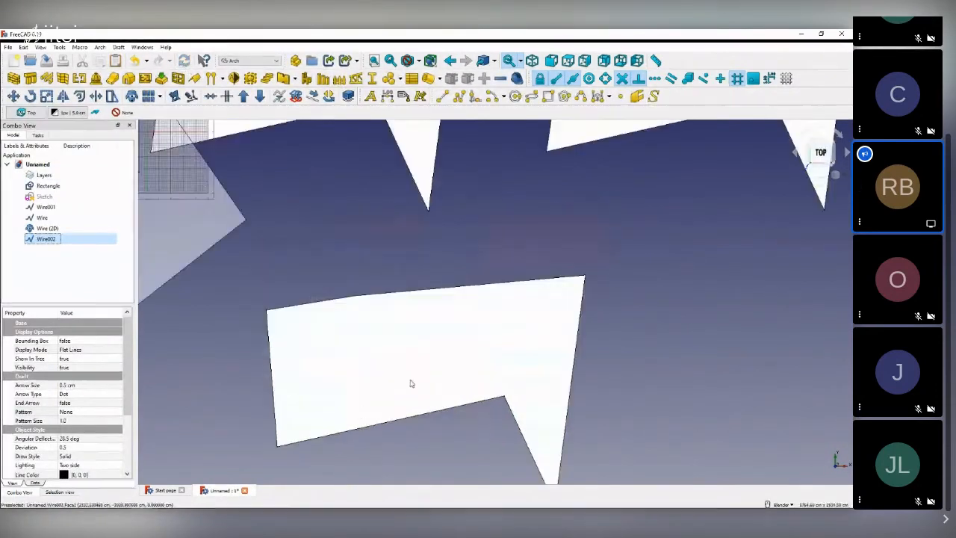
scroll(410, 384, down, 3)
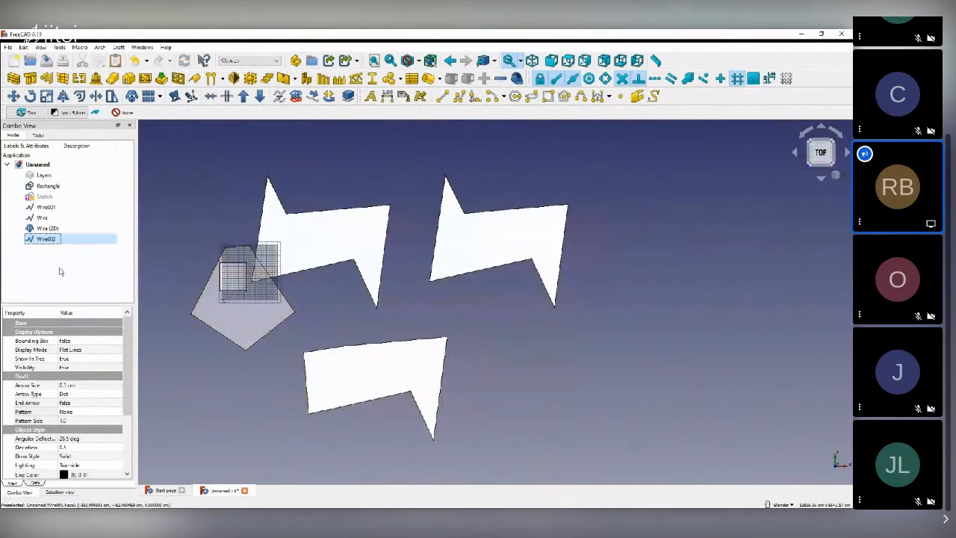
- Paste five more duplicates of the copied Wire into the document
click(397, 307)
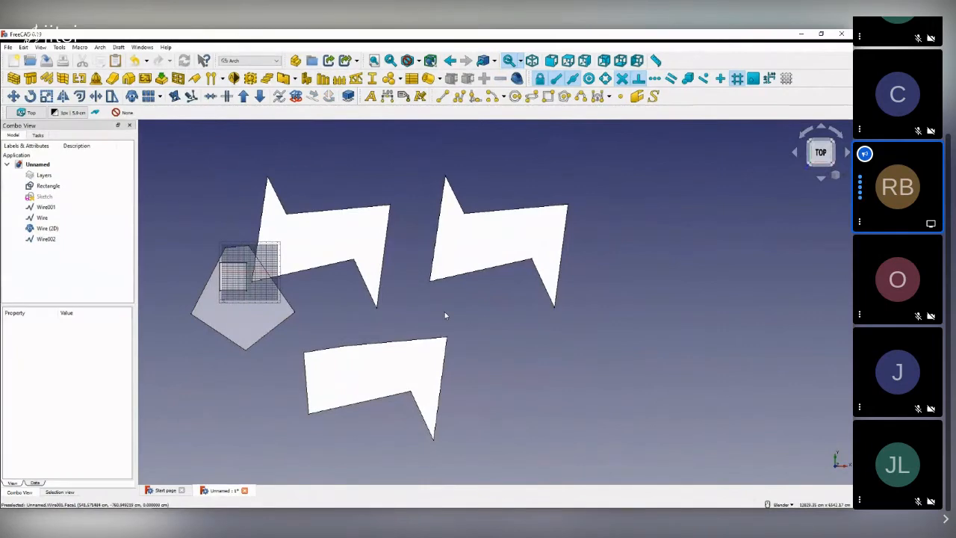
key(ctrl+v)
key(ctrl+v)
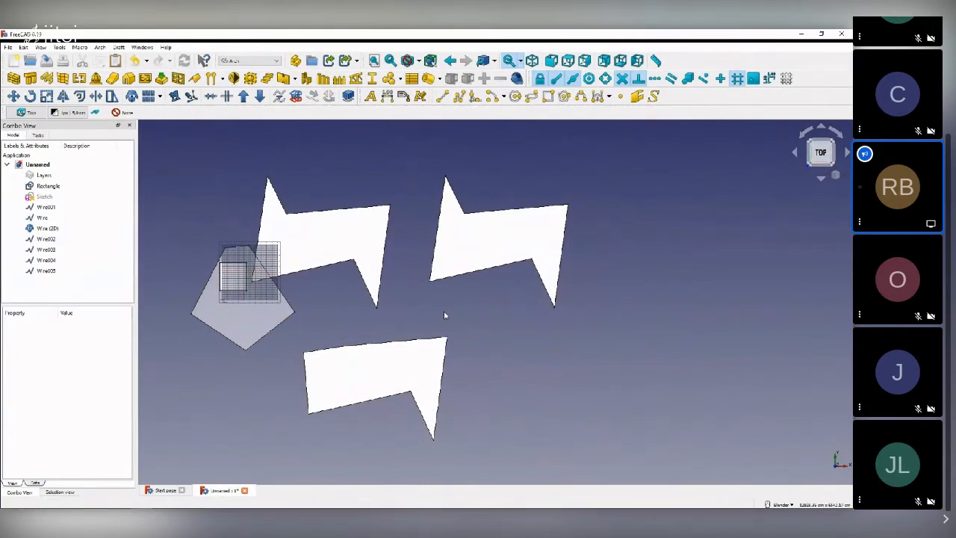
key(ctrl+v)
- Move the edited Wire002 to the right, placing it below and beyond the clone
click(78, 238)
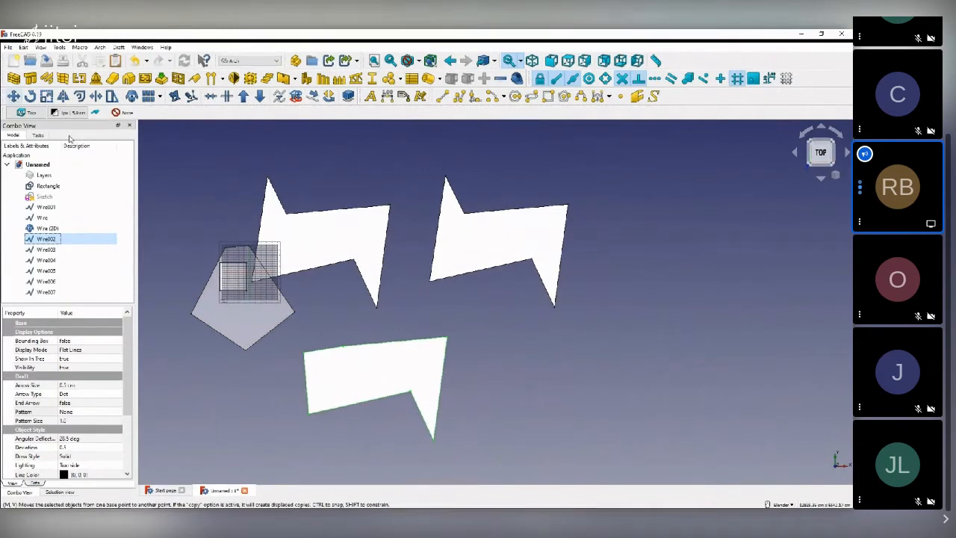
click(389, 205)
click(642, 171)
scroll(359, 323, down, 2)
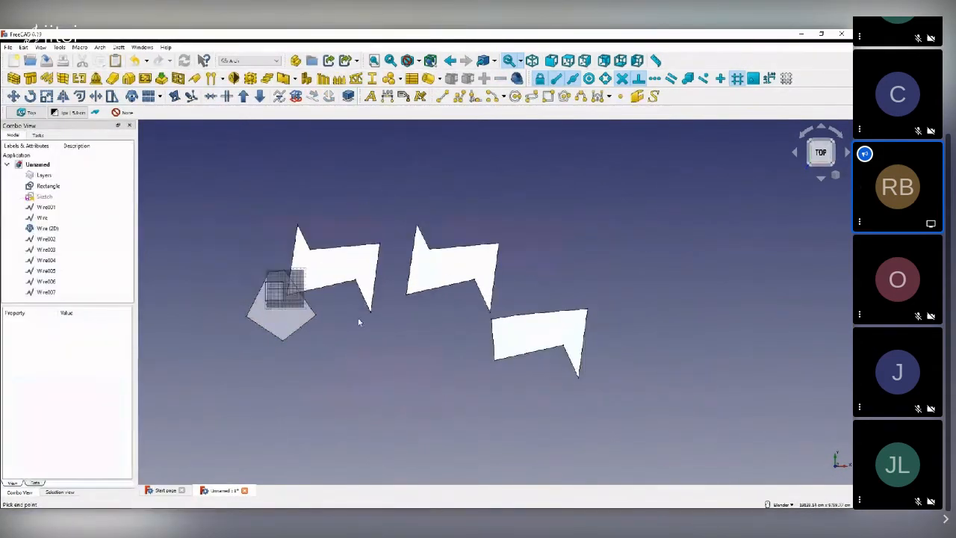
scroll(242, 317, up, 2)
- Move the pasted copy Wire003 down and slightly right, into the space below the original Wire
click(63, 249)
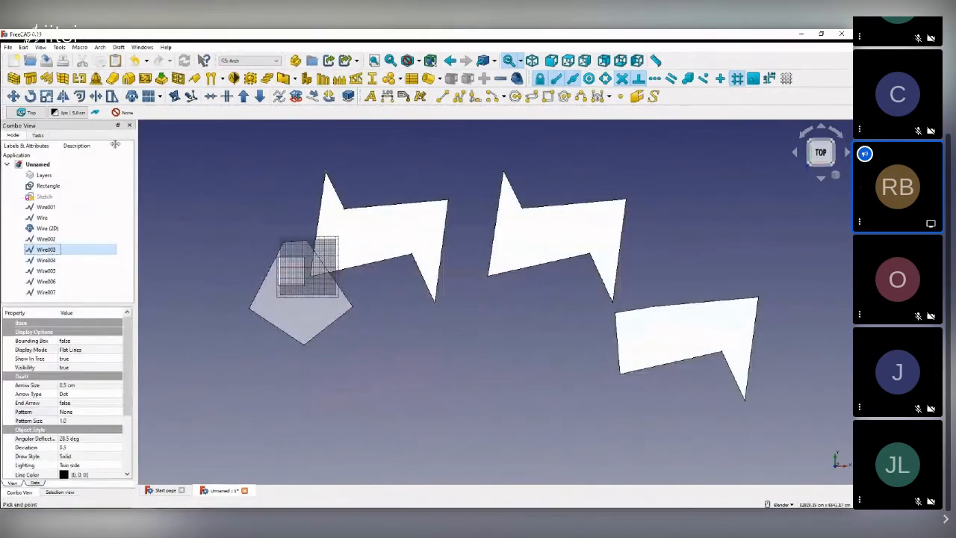
key(m)
key(v)
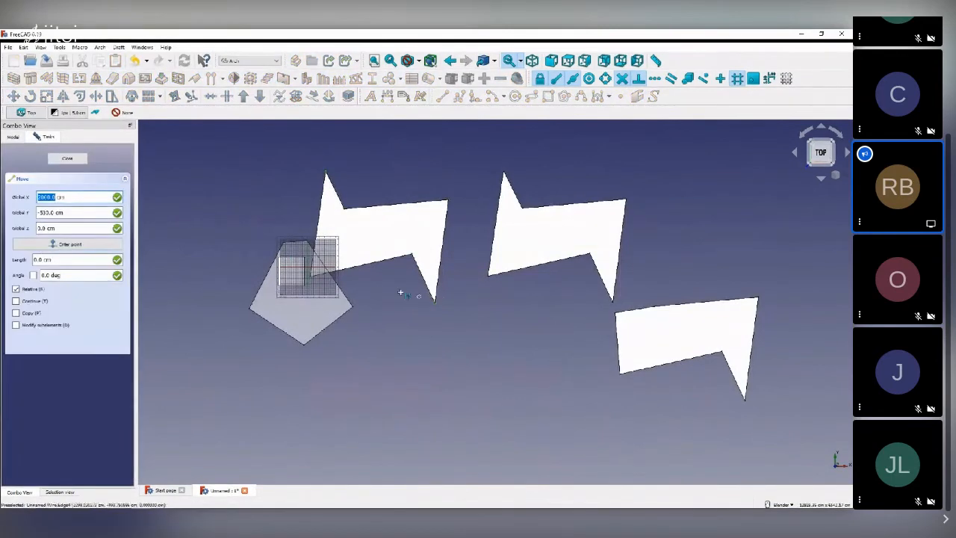
click(381, 286)
click(442, 418)
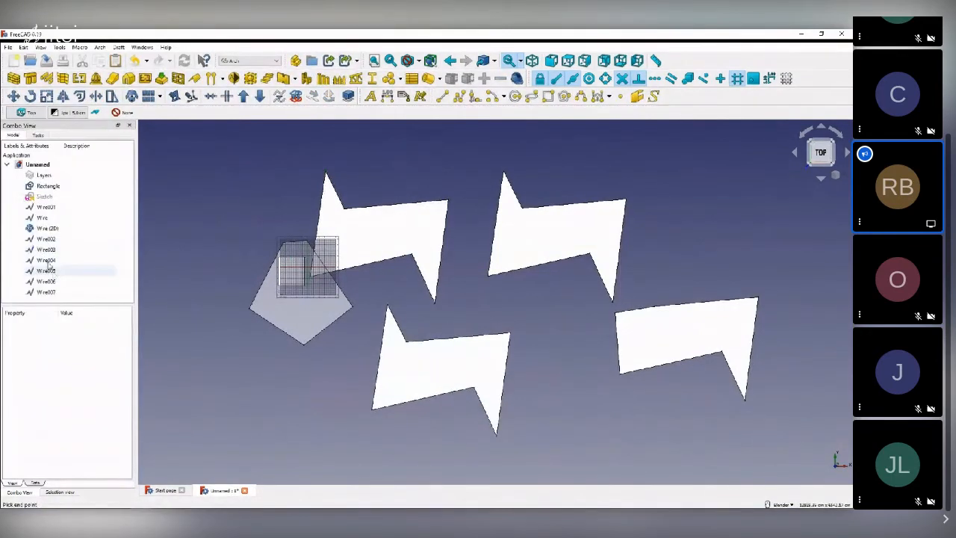
- Move the pasted copy Wire004 about 5110 cm at -38.5 degrees, placing it to the lower right of Wire003
click(47, 261)
key(m)
key(v)
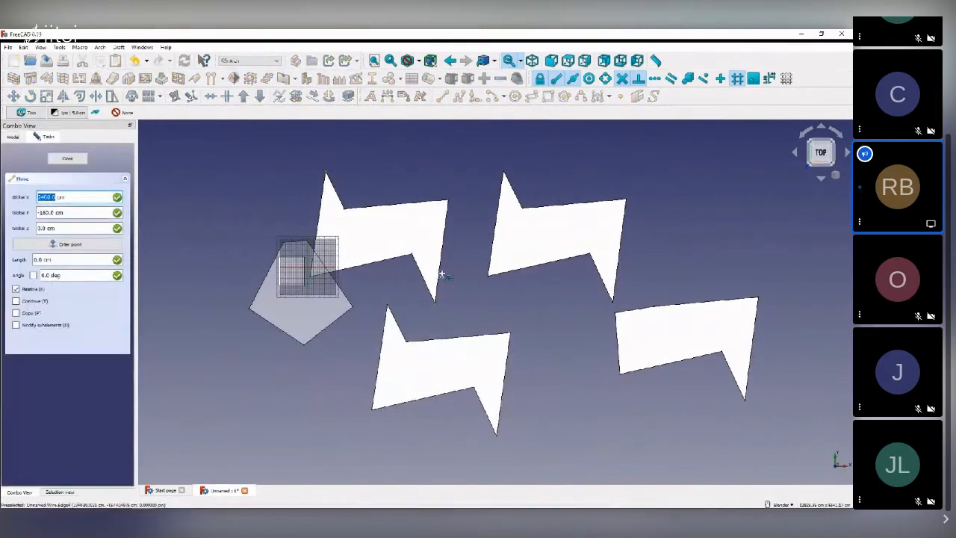
click(463, 274)
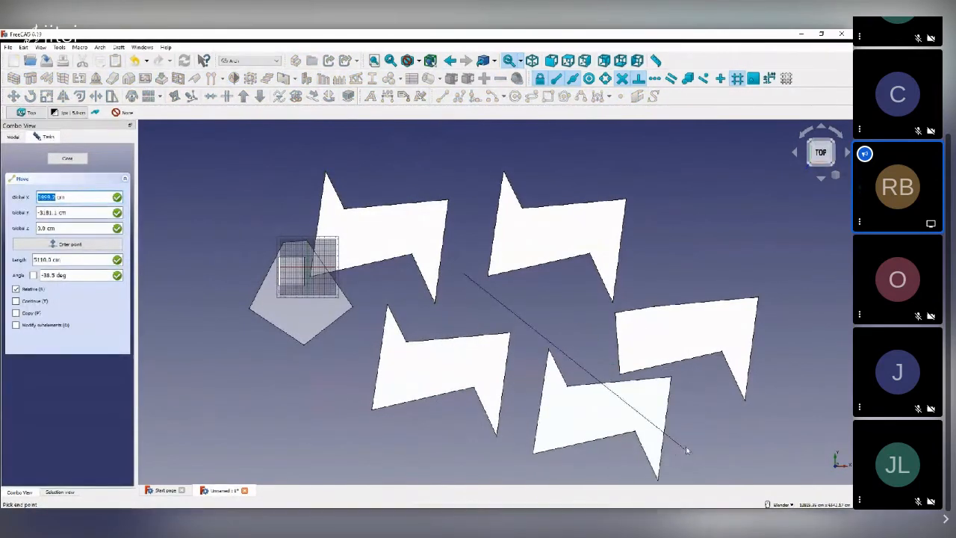
click(679, 448)
- Move the pasted copy Wire006 down and to the left, placing it below the pentagon beside Wire003
click(47, 271)
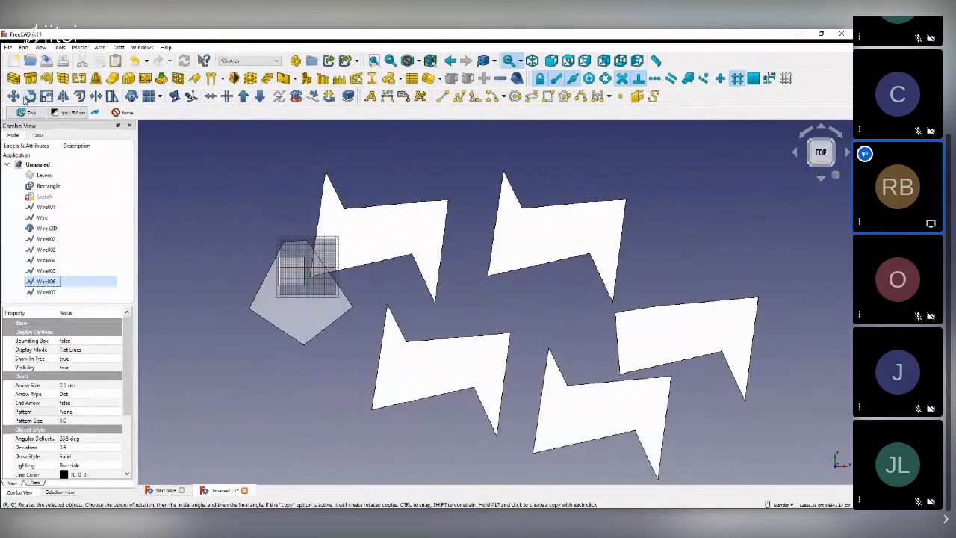
key(m)
key(v)
click(199, 228)
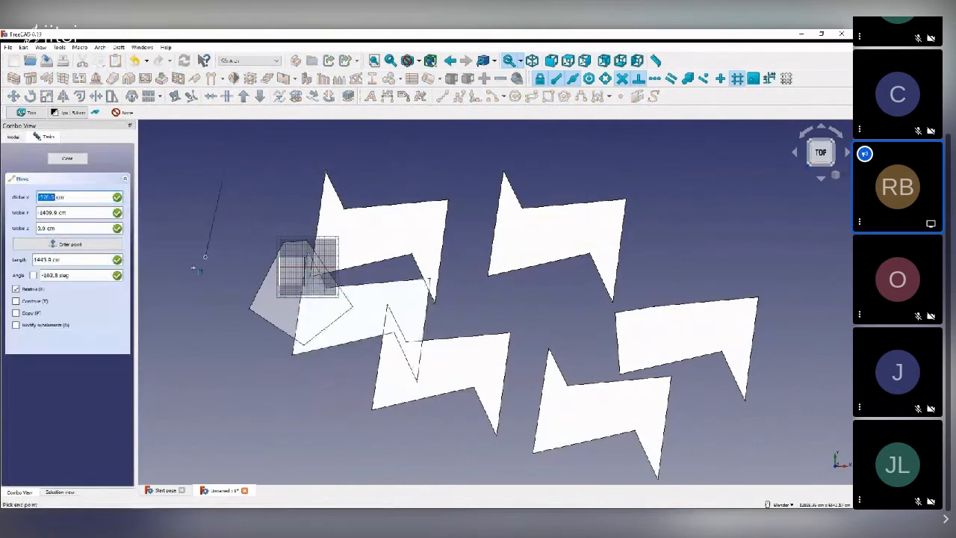
click(157, 351)
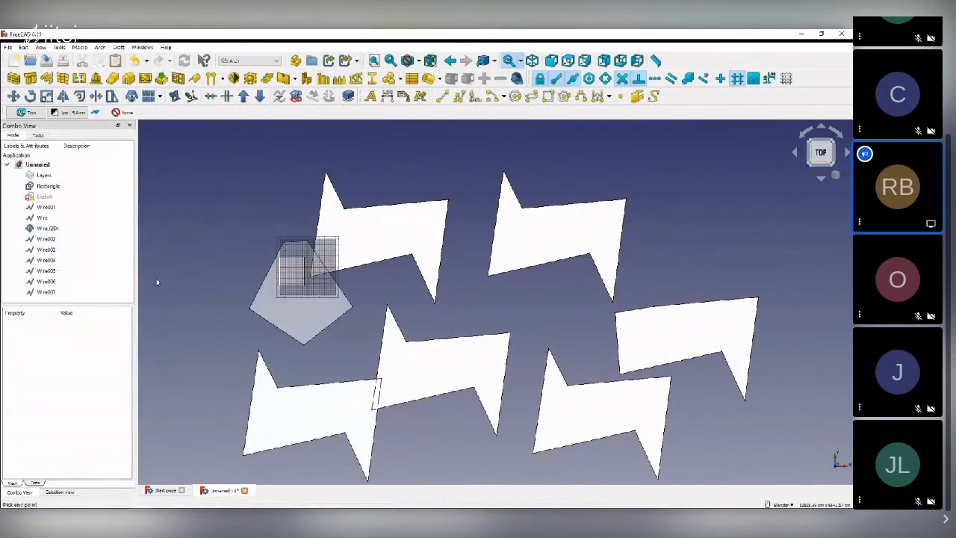
- Move the pasted copy Wire007 horizontally to the left, placing it beside the original Wire in the upper row
click(46, 292)
key(m)
key(v)
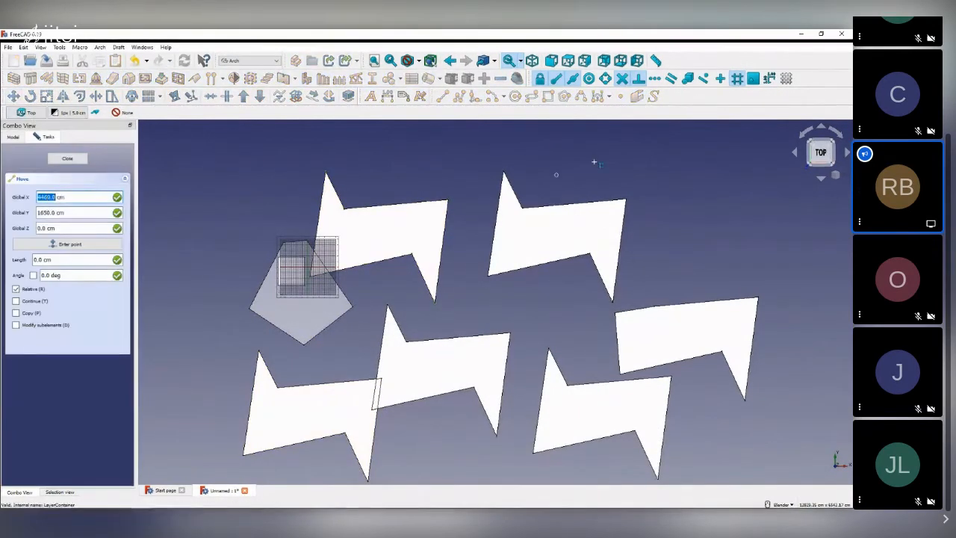
click(531, 155)
click(373, 157)
scroll(422, 168, down, 4)
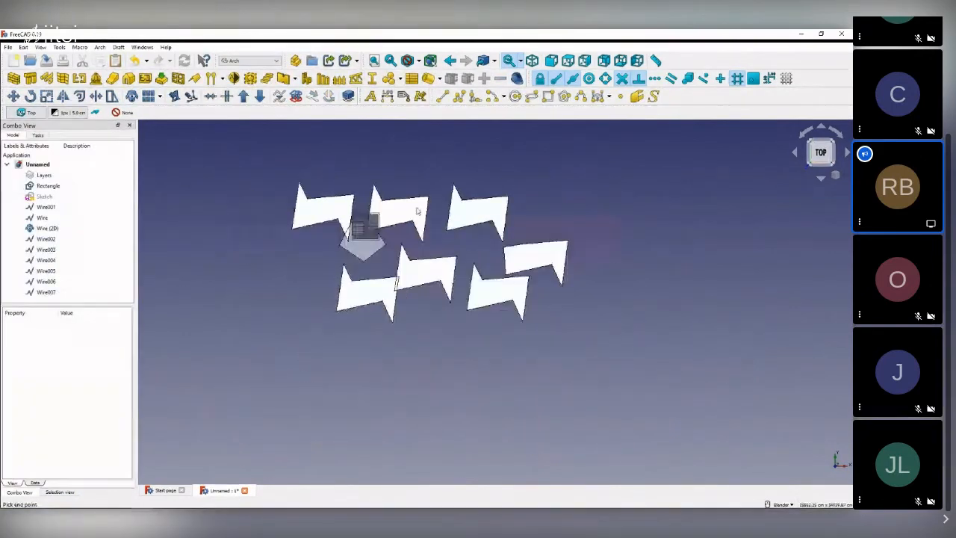
- Create a copy of Wire007 with the Move tool's Copy option, placing it to the lower left of Wire007
scroll(422, 168, up, 2)
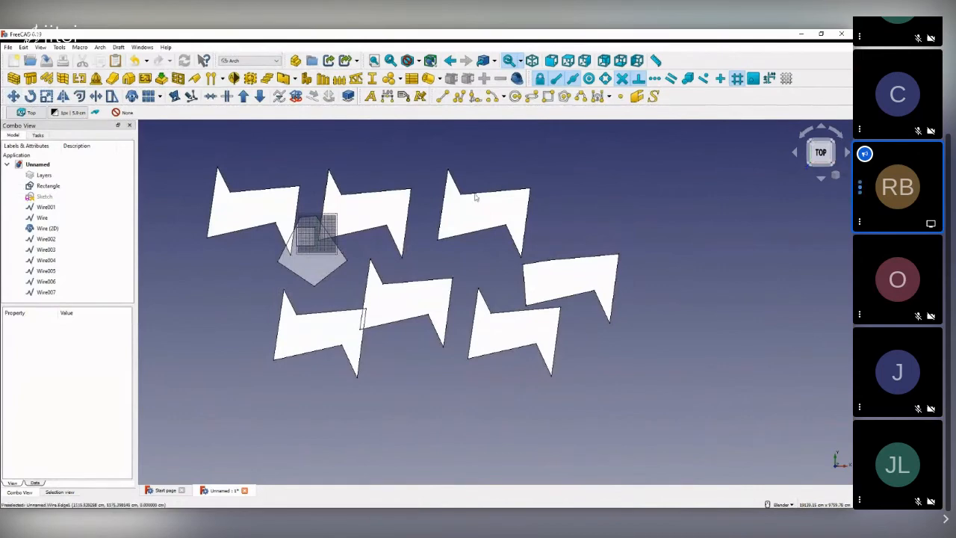
scroll(419, 202, up, 2)
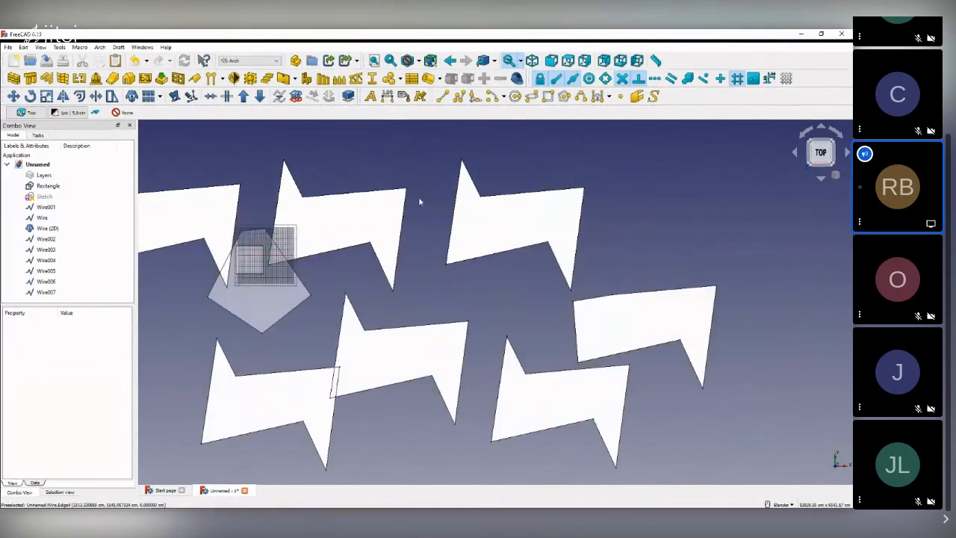
scroll(420, 202, down, 2)
scroll(383, 220, up, 2)
scroll(427, 229, down, 2)
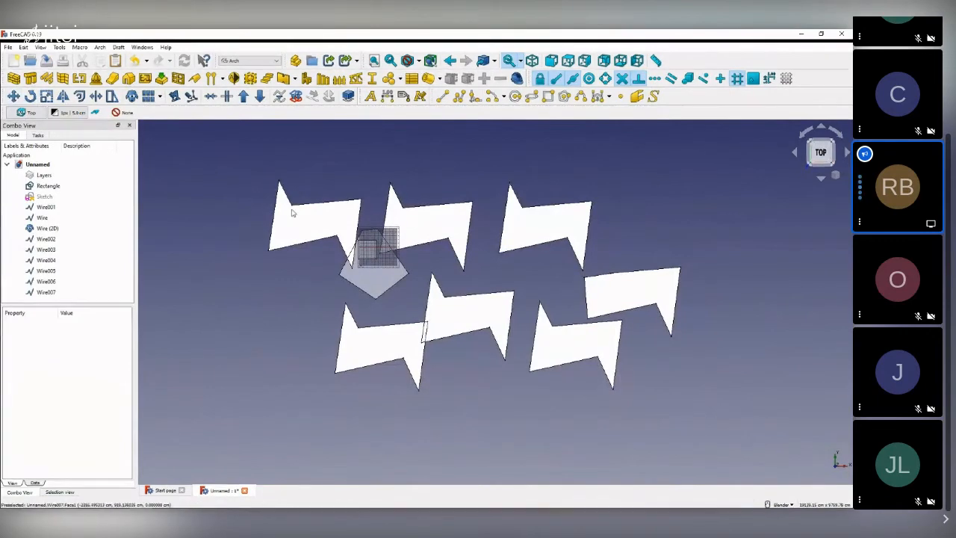
click(326, 215)
click(88, 292)
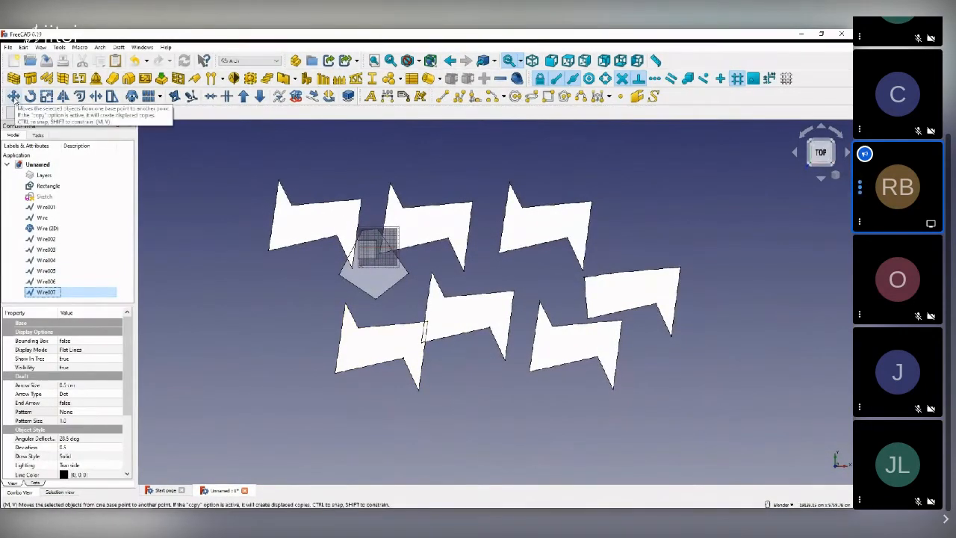
click(13, 96)
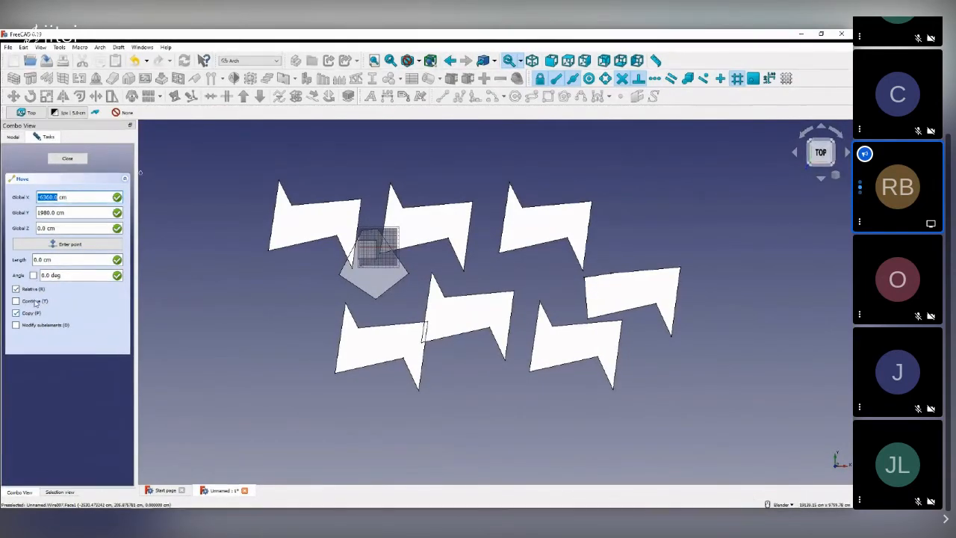
click(269, 243)
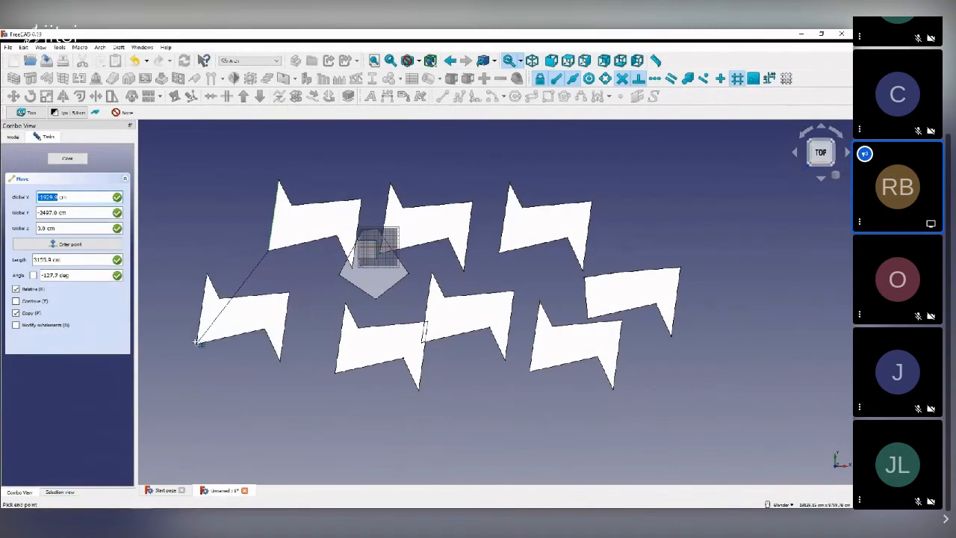
click(210, 326)
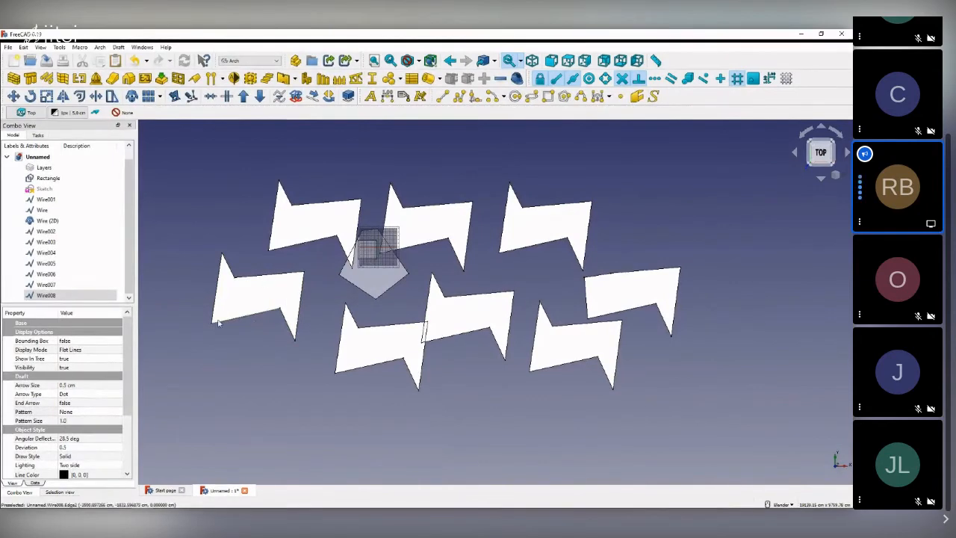
- Move Wire007 itself, without copying, about 2839 cm at 158.9 degrees to the upper left
click(302, 228)
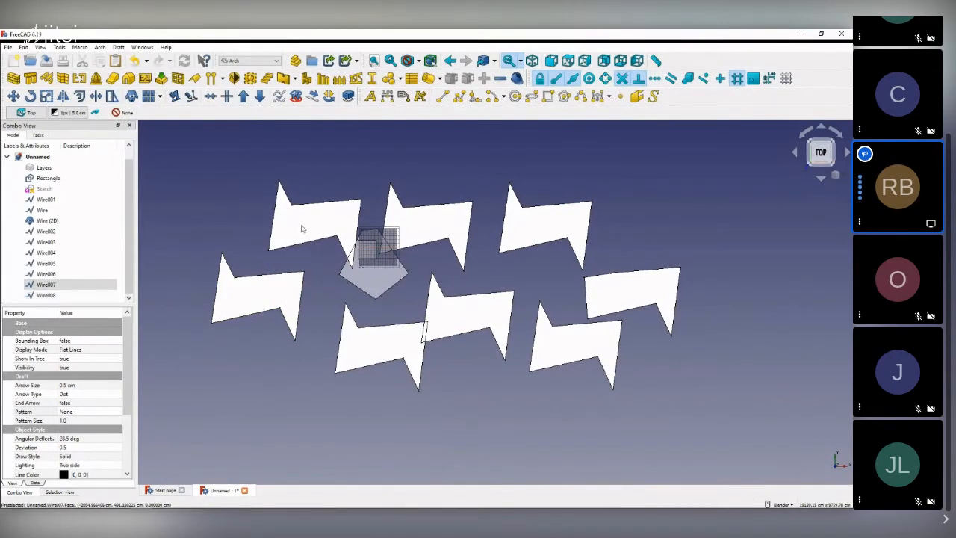
click(14, 95)
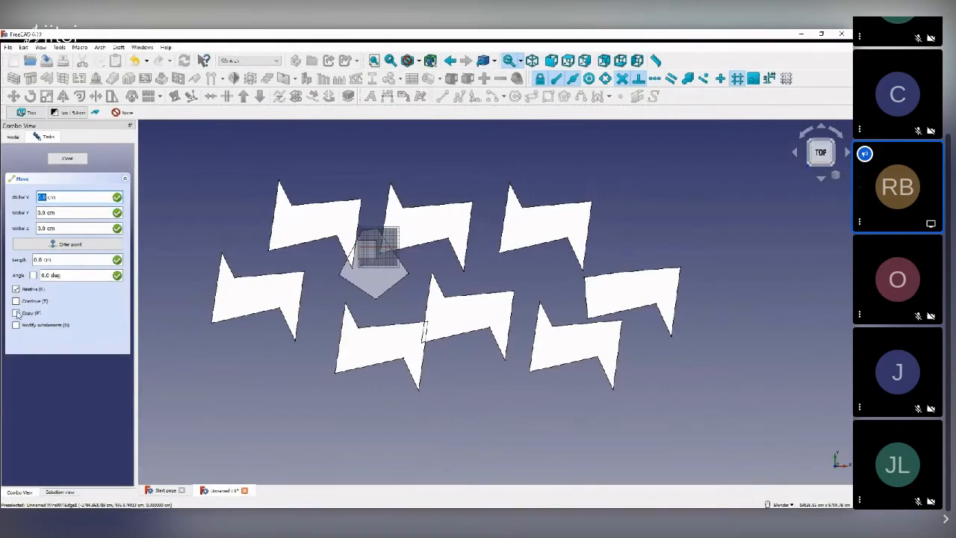
click(270, 247)
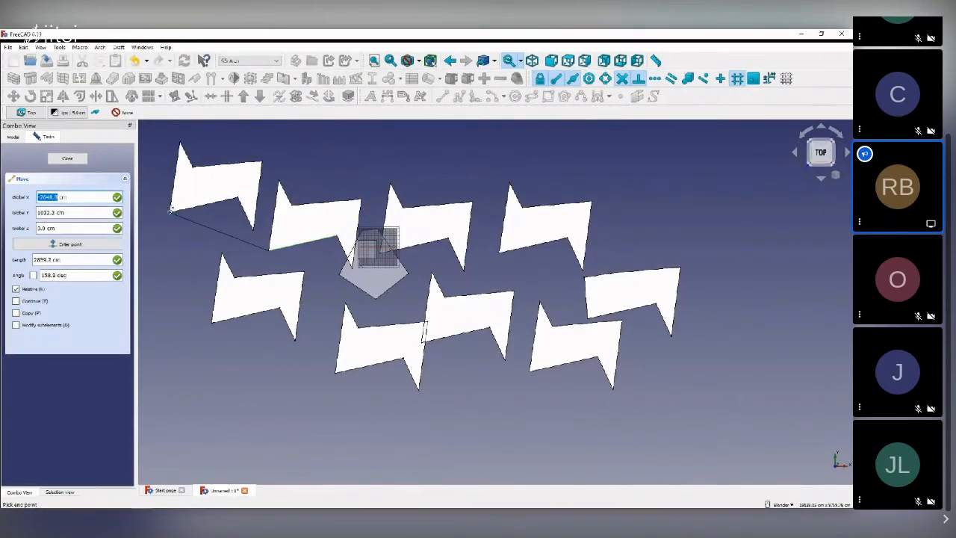
click(171, 212)
scroll(330, 215, down, 4)
middle_drag(328, 229, 325, 199)
scroll(339, 217, up, 6)
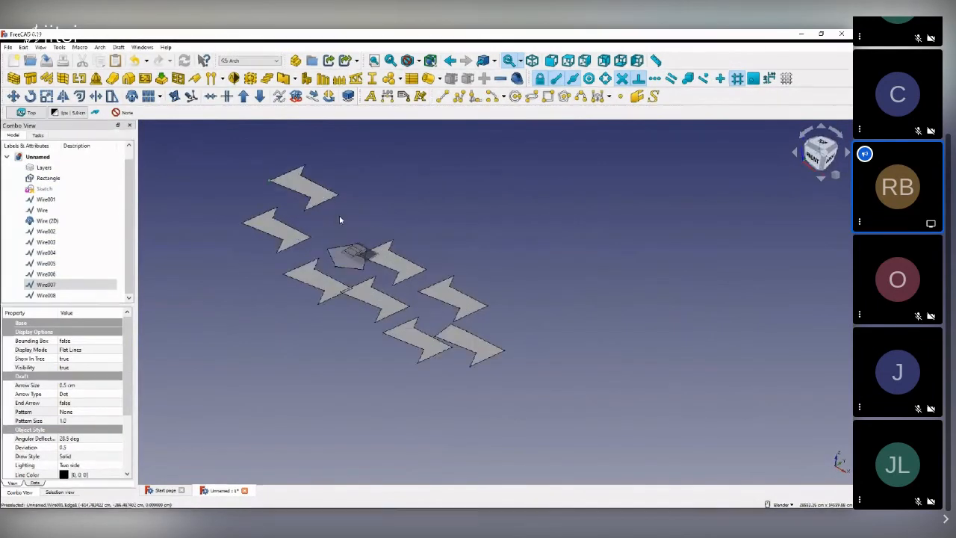
scroll(339, 216, down, 6)
middle_drag(329, 264, 355, 284)
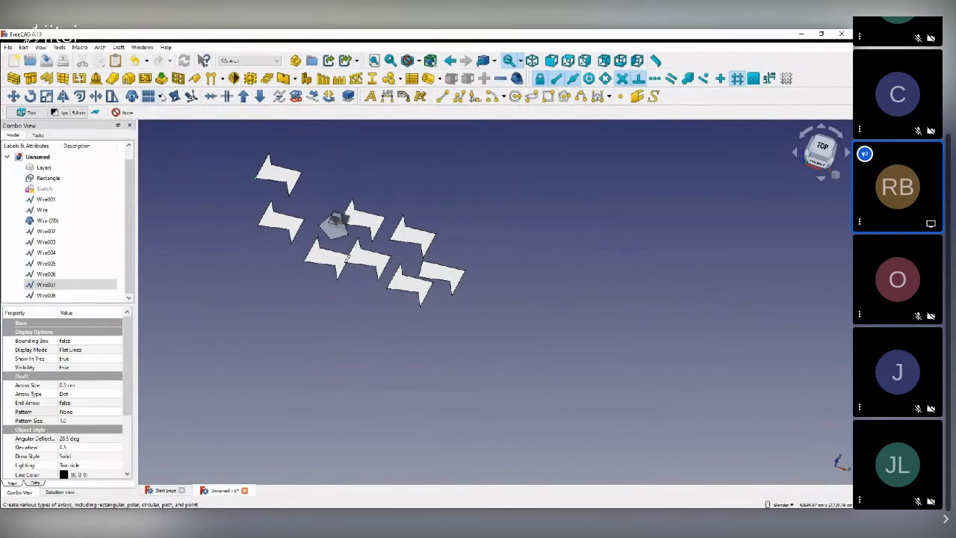
click(160, 97)
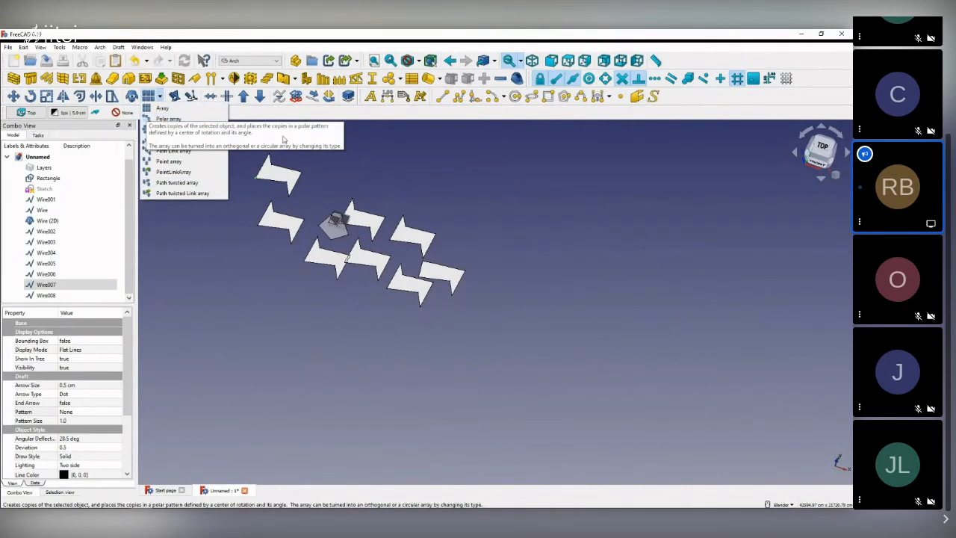
click(316, 187)
click(821, 147)
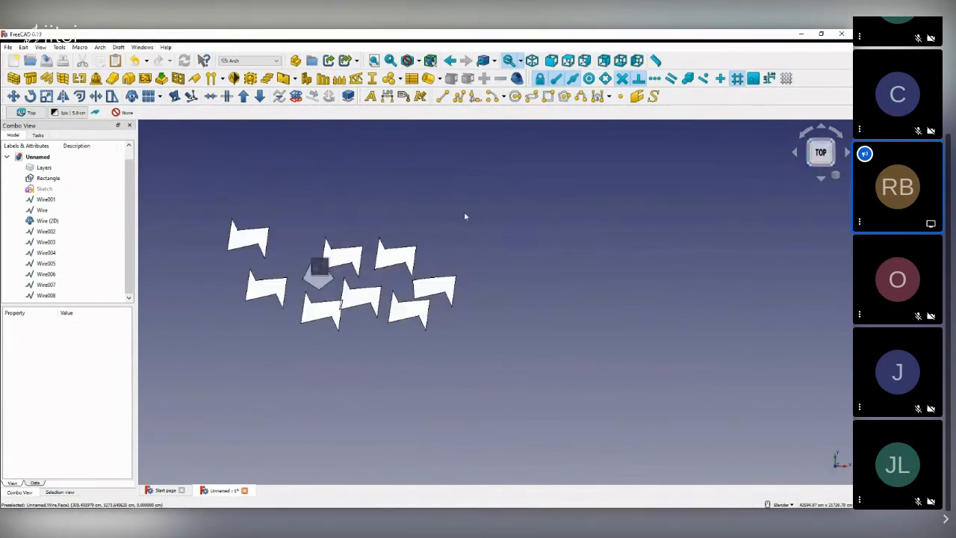
- Set up an orthogonal array of Wire007 with 3 X and 3 Y elements, and X intervals of 1000 cm in X and 1 cm in Z
scroll(222, 251, up, 4)
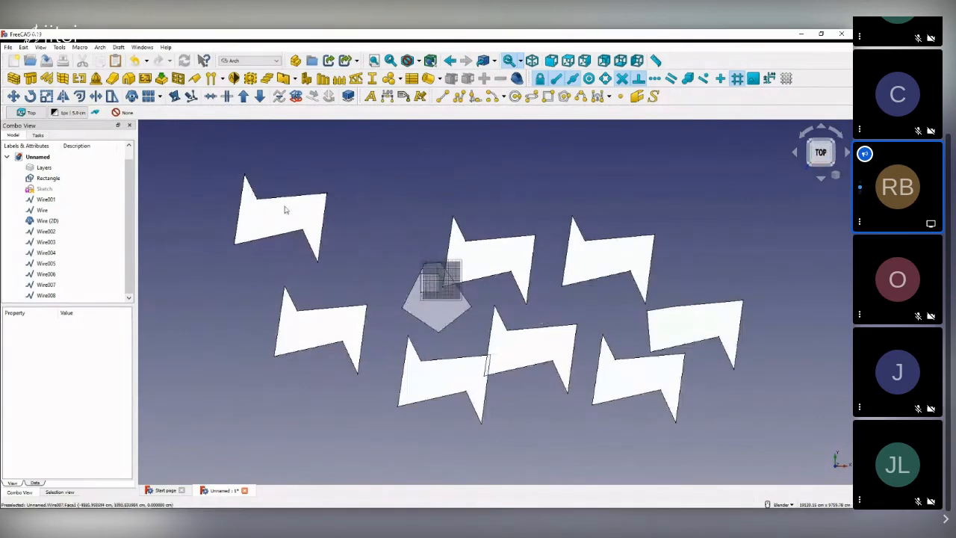
click(285, 210)
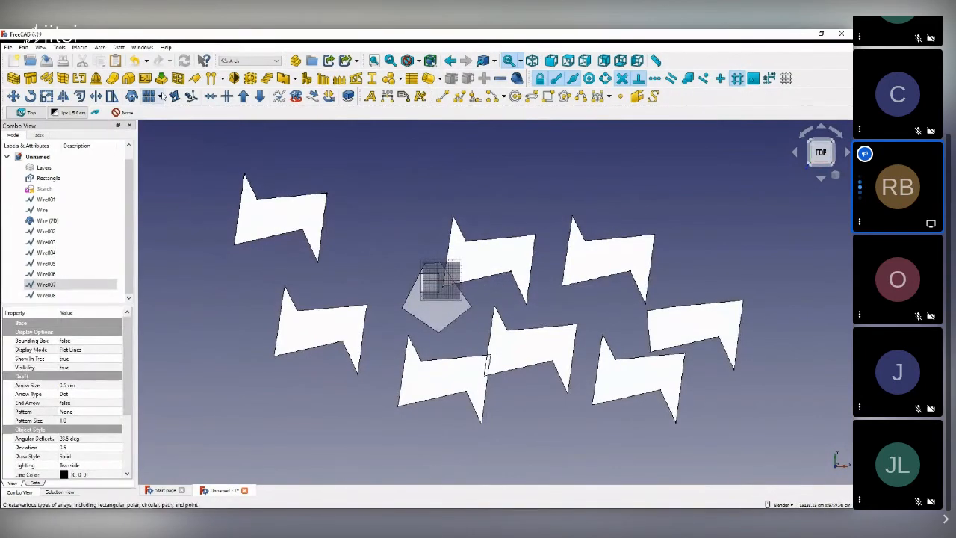
click(158, 97)
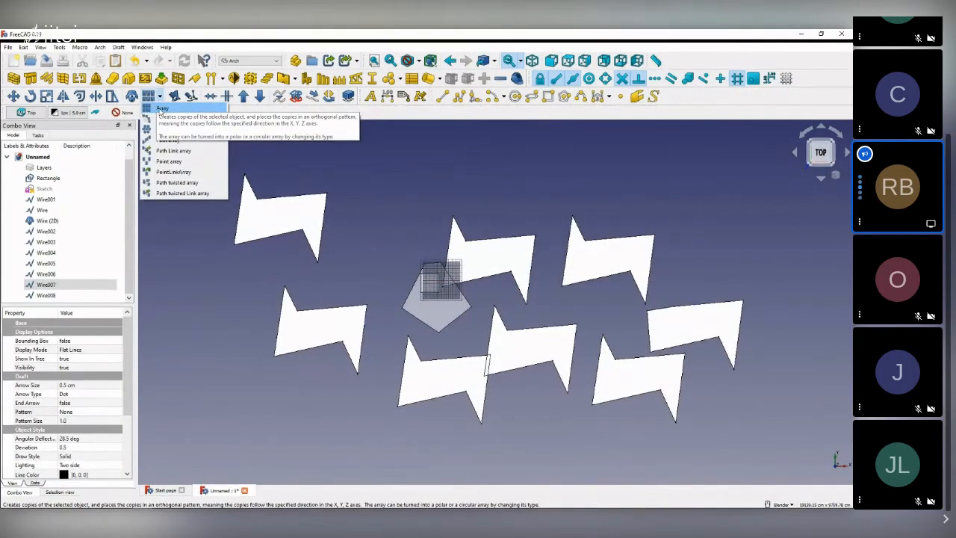
click(392, 200)
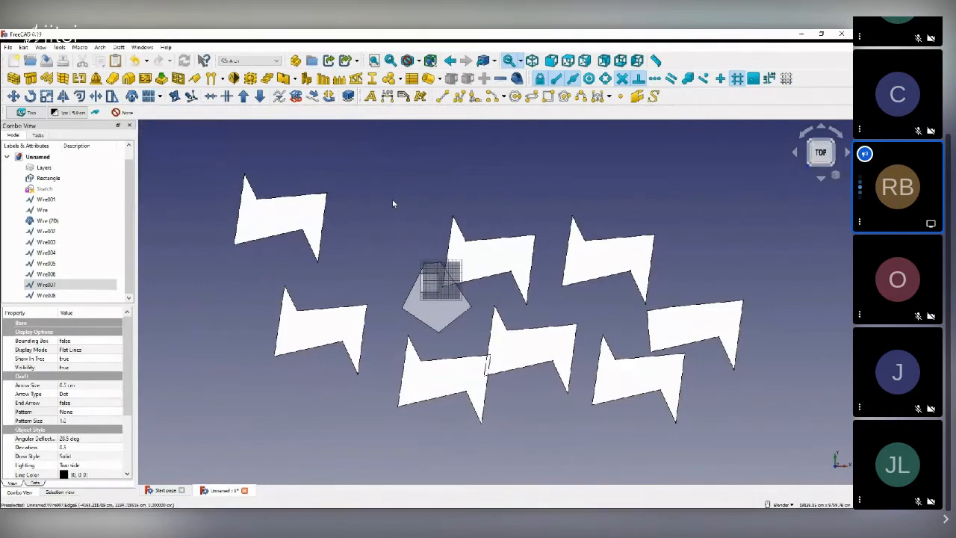
click(276, 203)
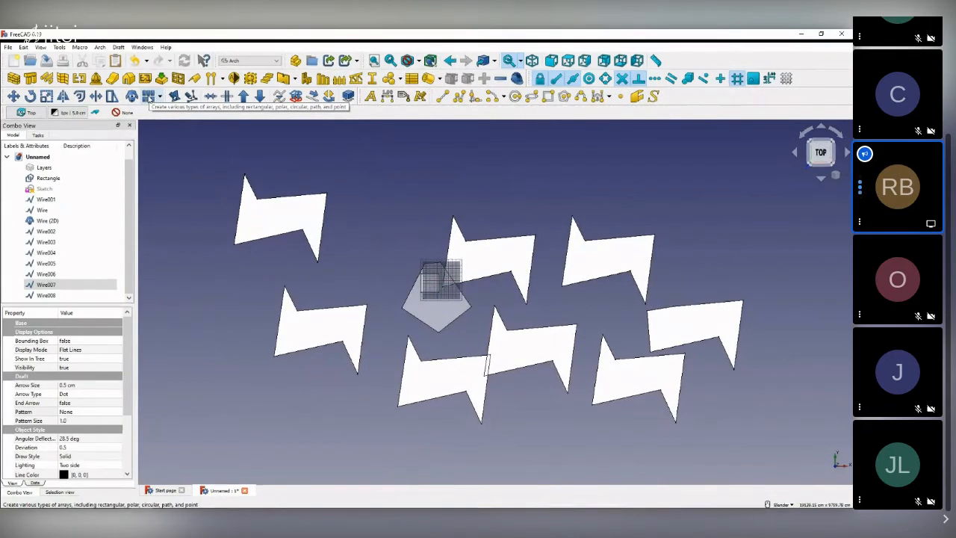
click(149, 97)
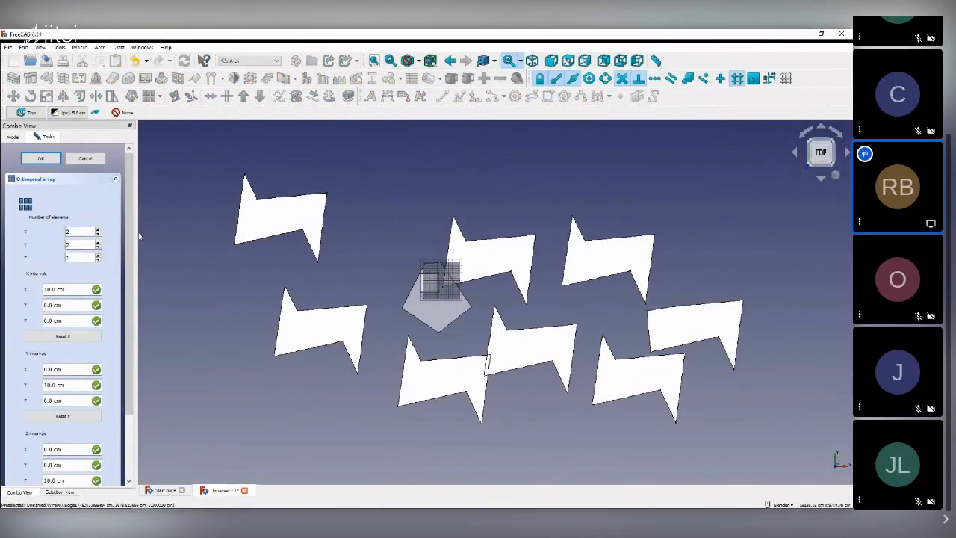
drag(146, 235, 185, 235)
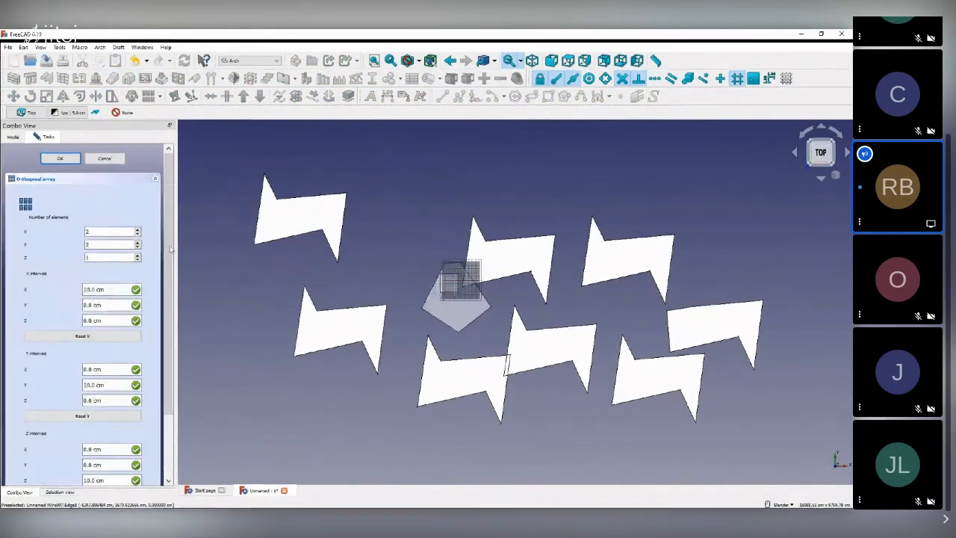
scroll(112, 313, down, 3)
scroll(112, 299, up, 1)
click(112, 266)
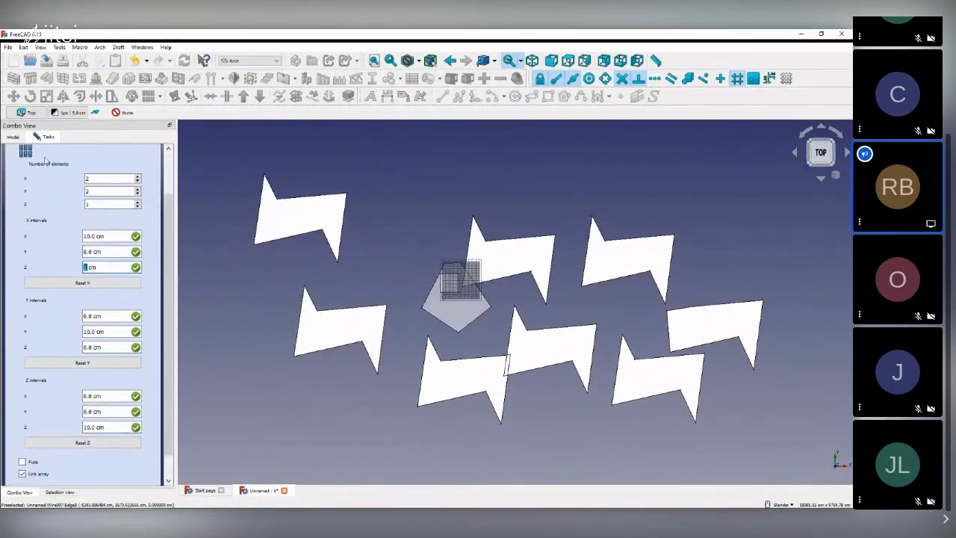
scroll(105, 247, up, 1)
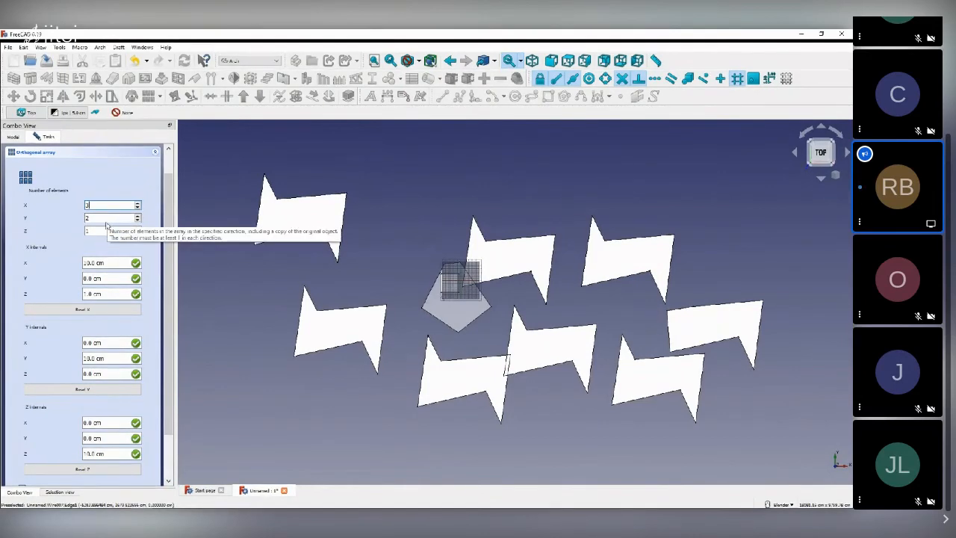
double_click(98, 218)
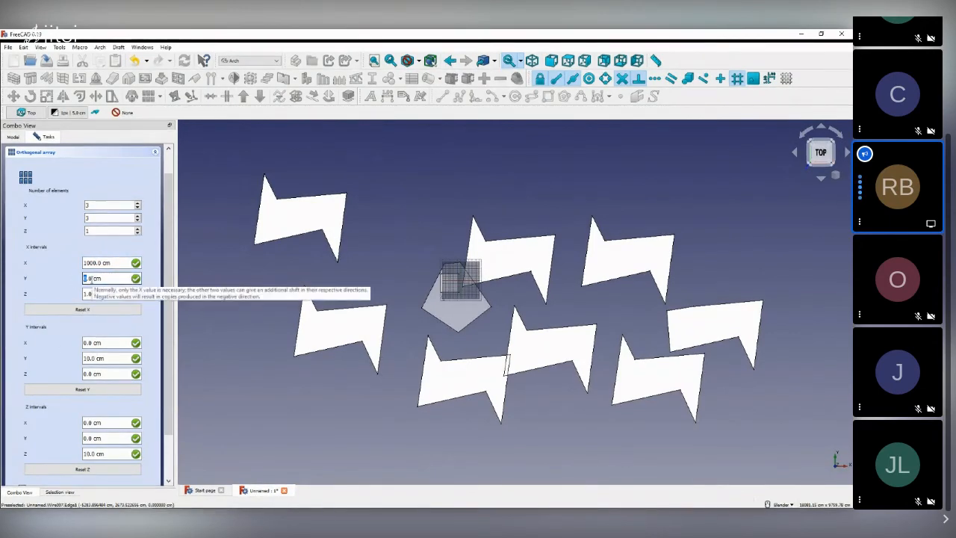
- Try a 1000 cm Y shift in the array's X intervals and reset it to 0 cm
text(1000)
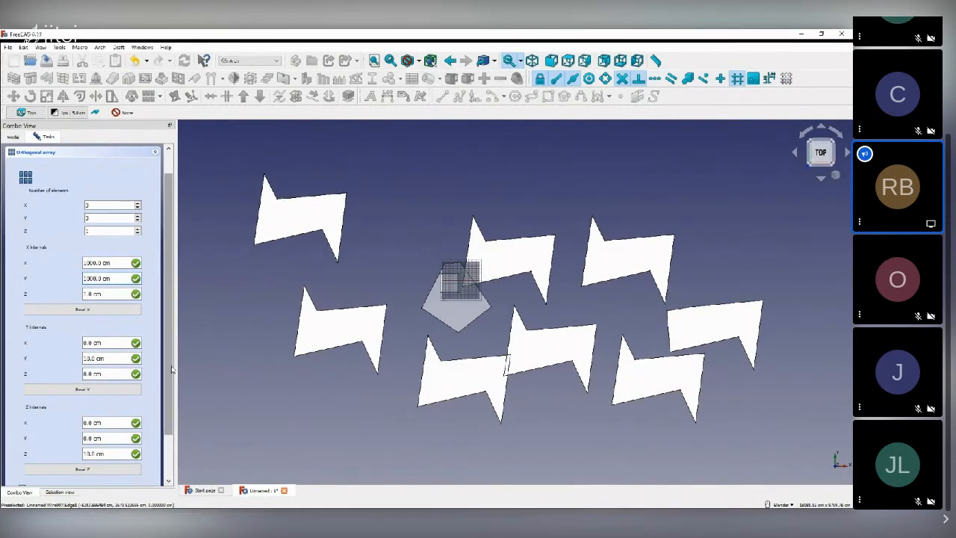
scroll(173, 377, down, 1)
scroll(173, 374, up, 2)
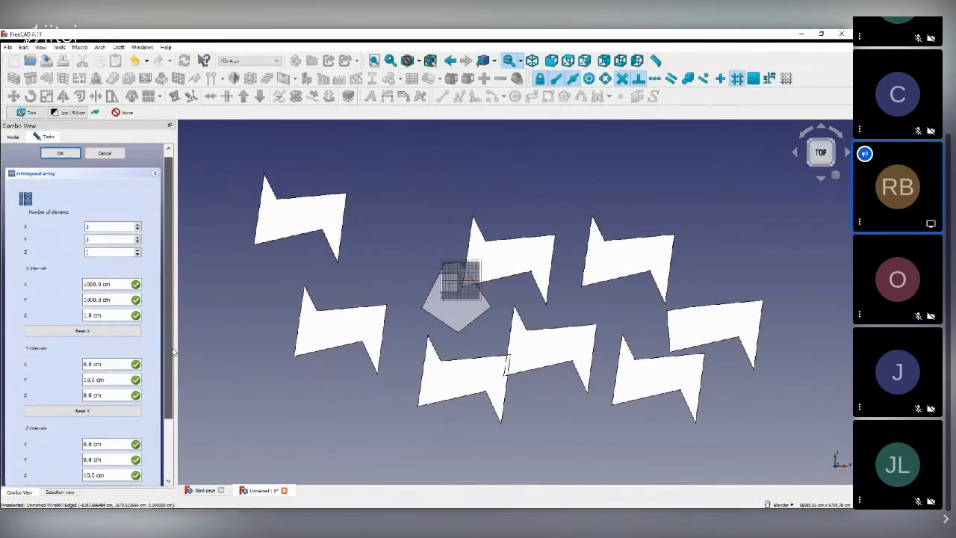
scroll(75, 279, down, 1)
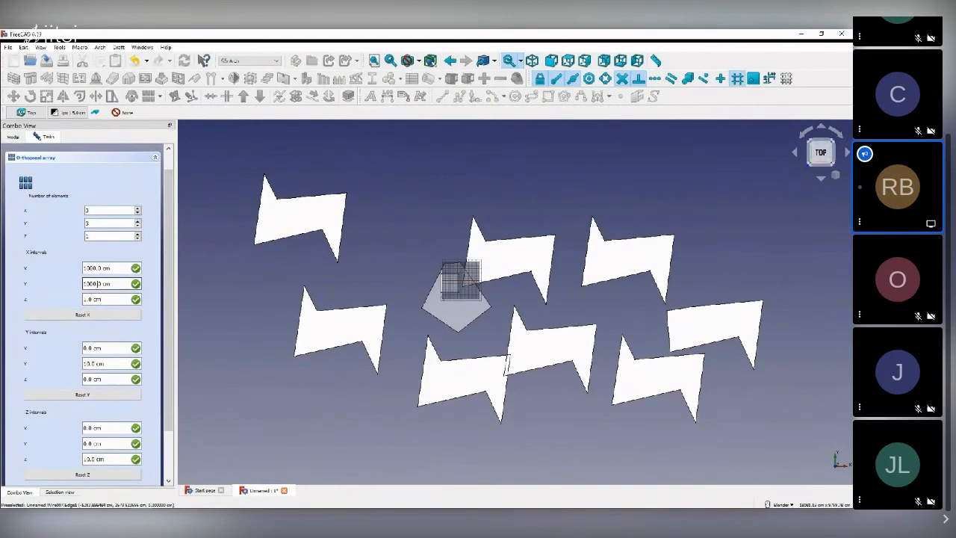
drag(98, 283, 79, 286)
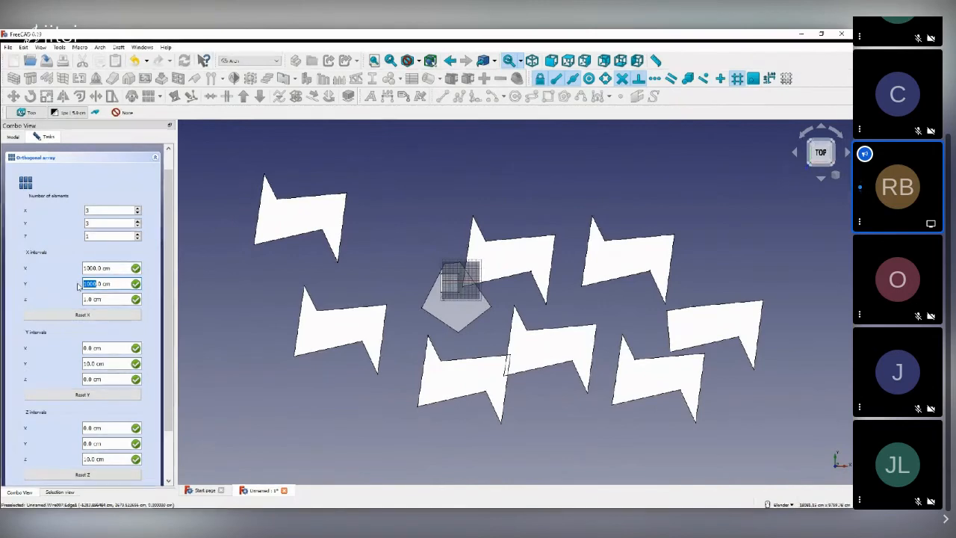
text(0)
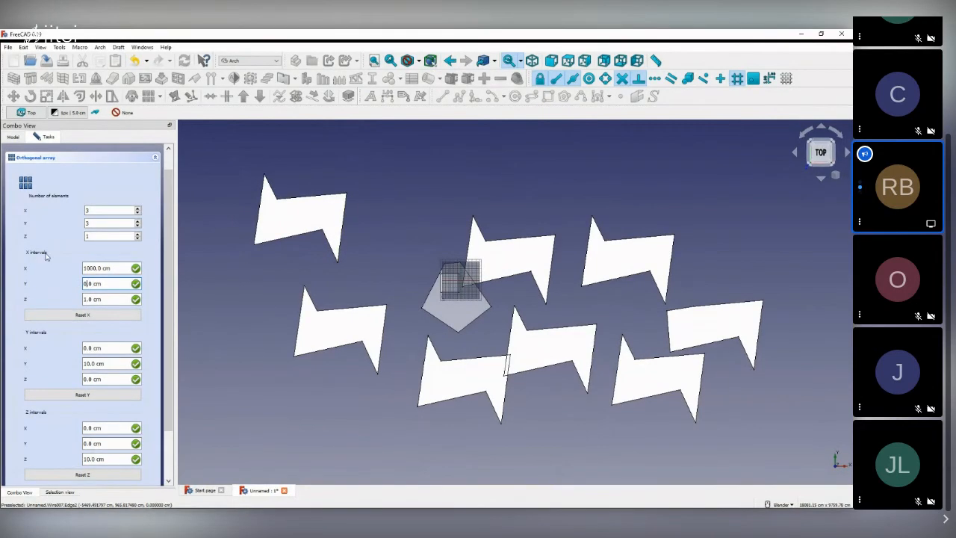
click(90, 267)
text(0)
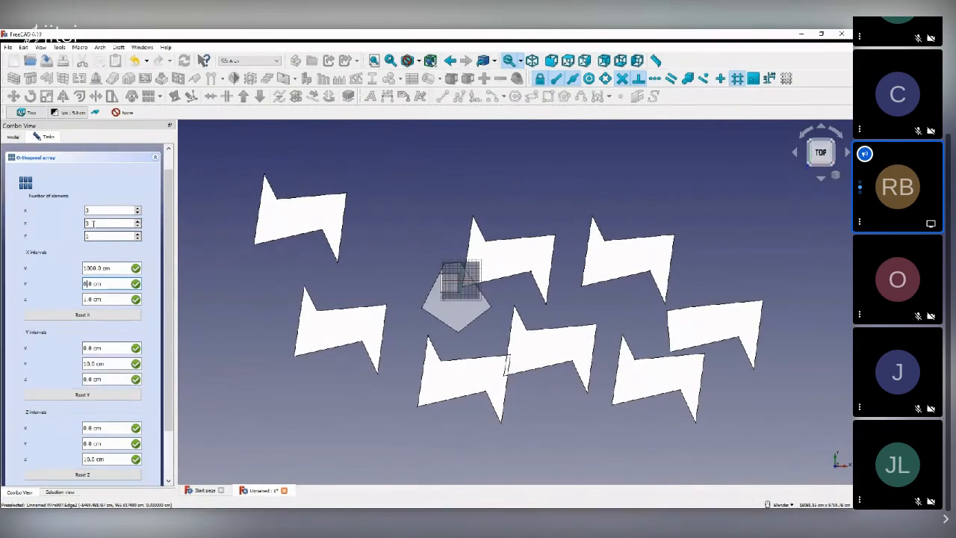
- Set the Y value of the array's Y intervals to 1000 cm
click(88, 364)
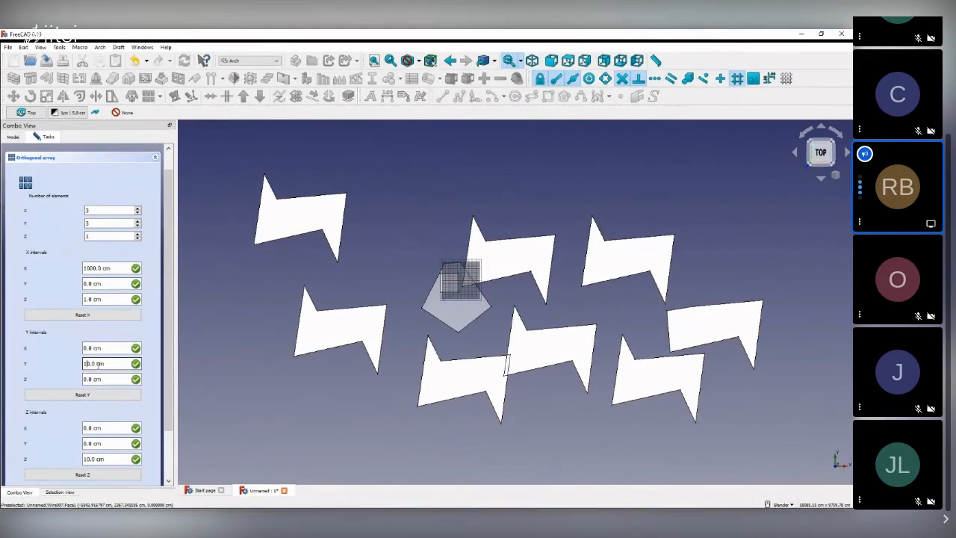
text(00)
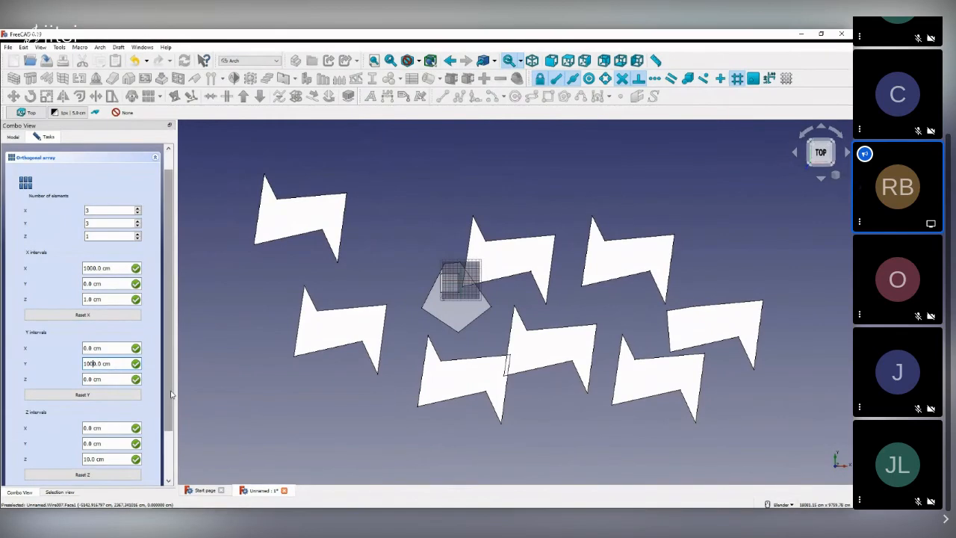
drag(172, 394, 170, 367)
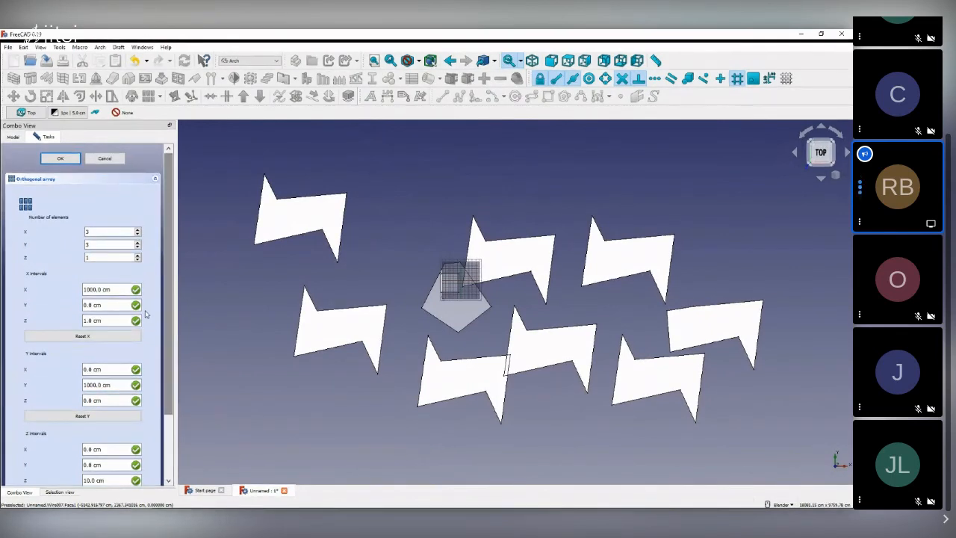
- Create the orthogonal array of Wire007 with the configured settings and clear the selection
click(61, 158)
scroll(377, 343, down, 3)
scroll(378, 344, up, 3)
scroll(377, 343, up, 4)
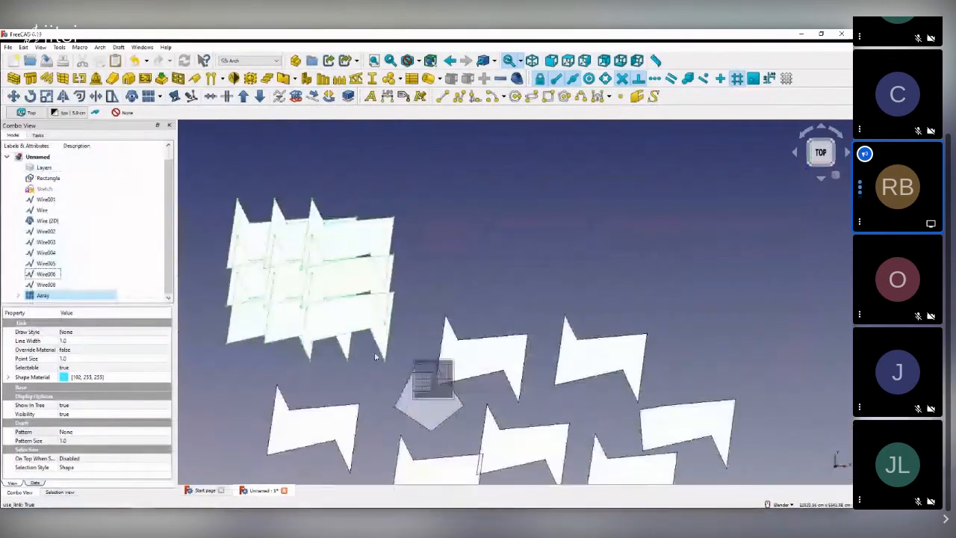
click(540, 232)
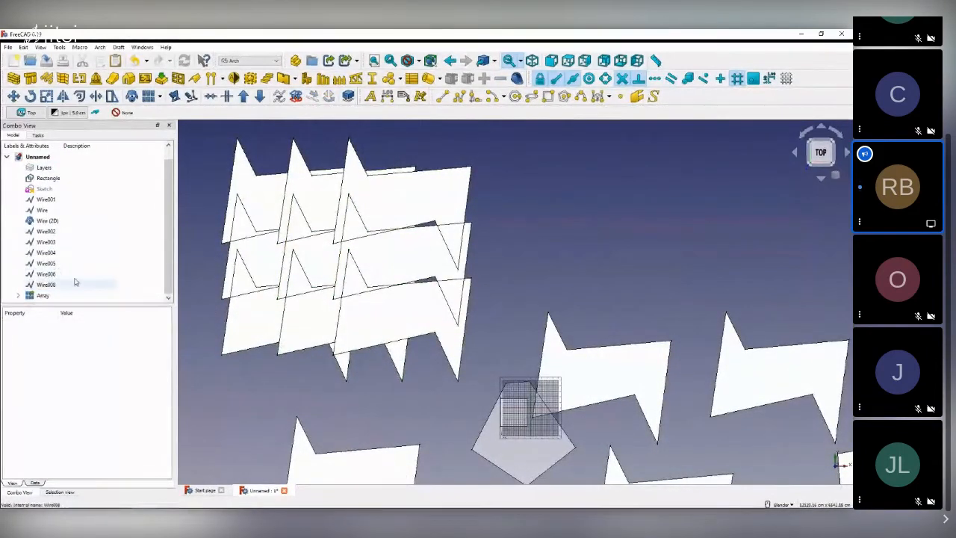
scroll(342, 227, down, 2)
scroll(312, 238, up, 2)
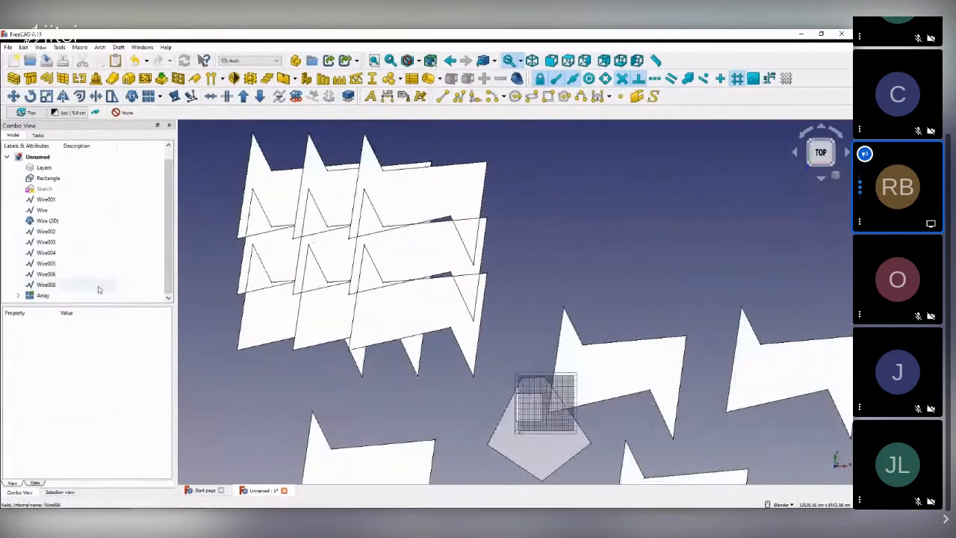
- Set the x component of the array's Interval X property to 3000 cm
click(42, 296)
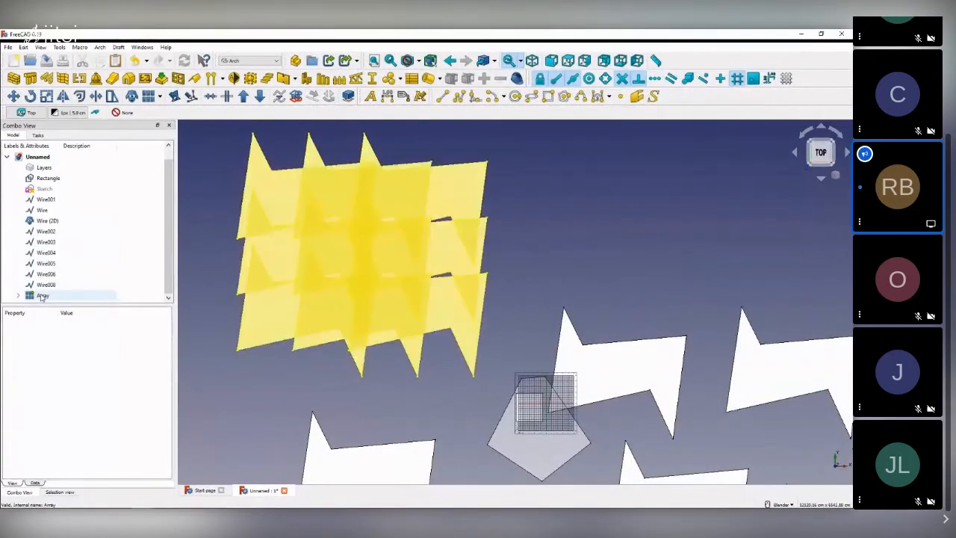
click(43, 295)
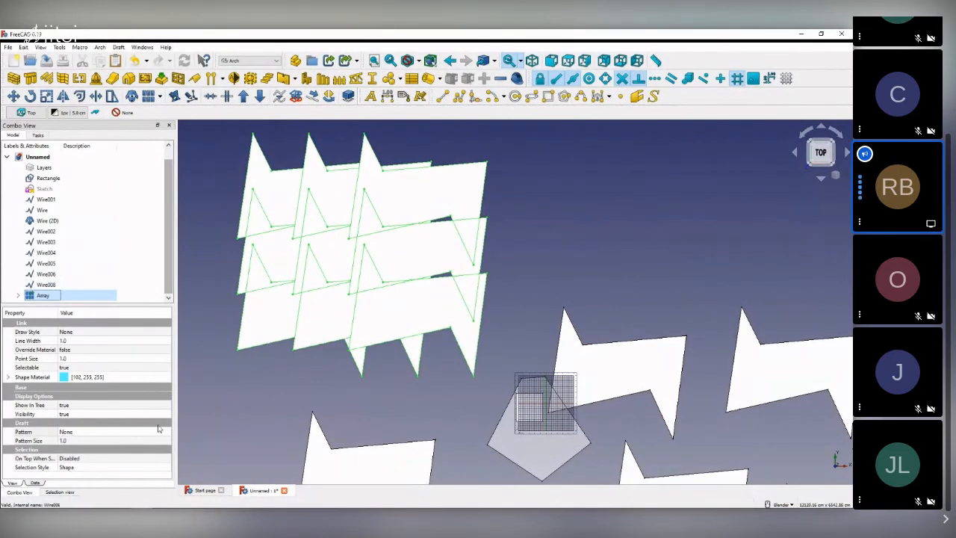
click(35, 483)
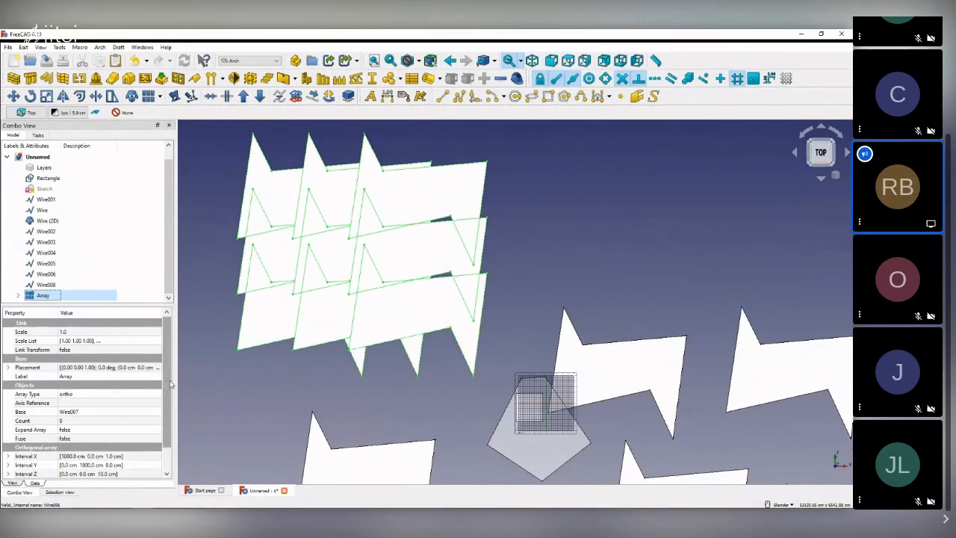
scroll(166, 385, down, 1)
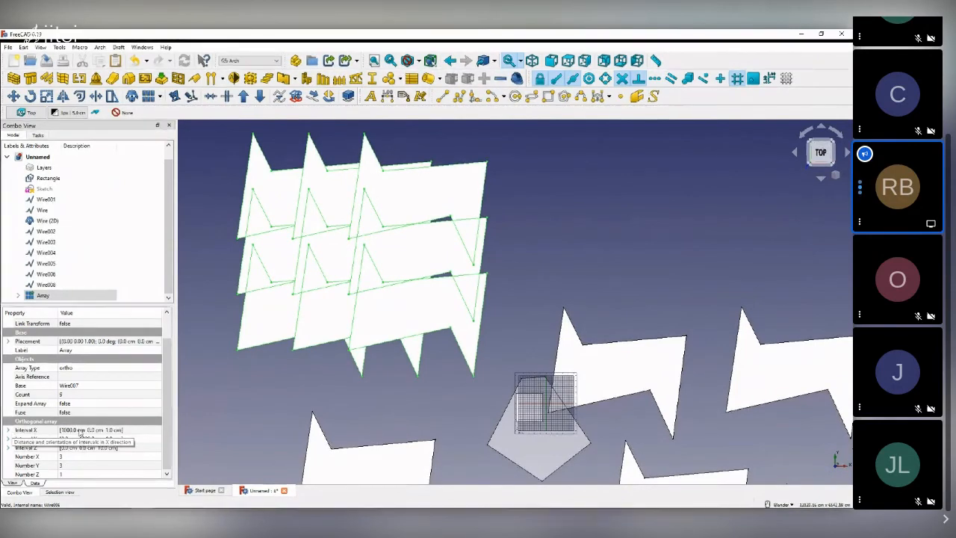
click(8, 430)
click(63, 439)
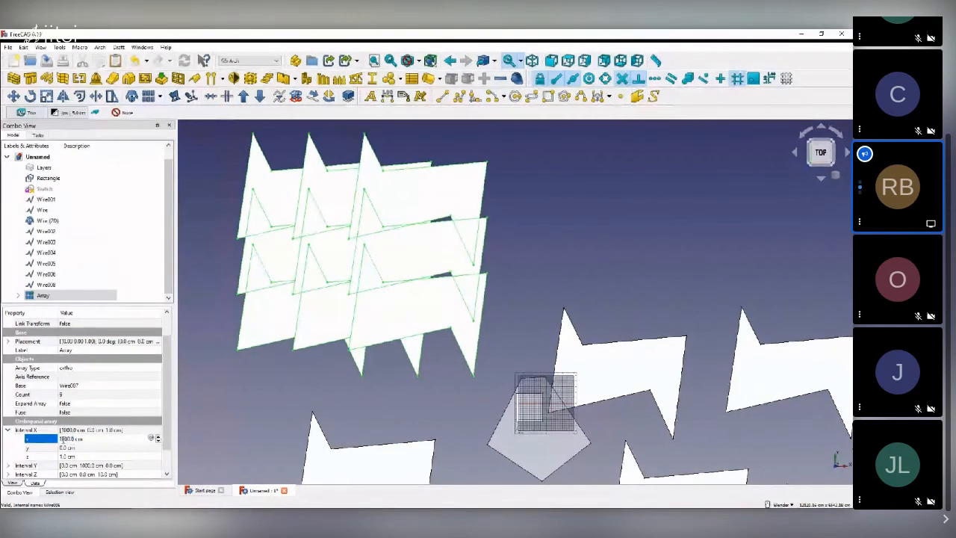
key(BackSpace)
text(2)
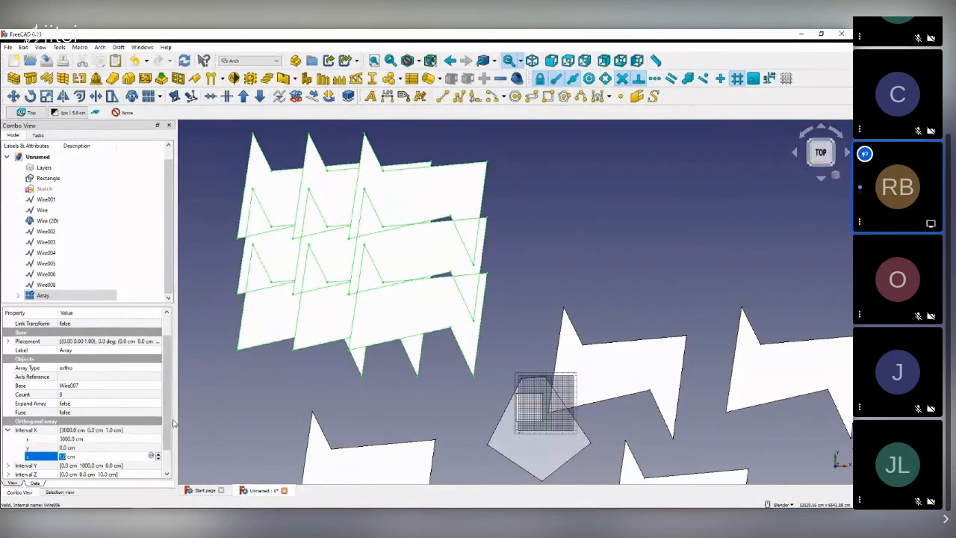
click(31, 431)
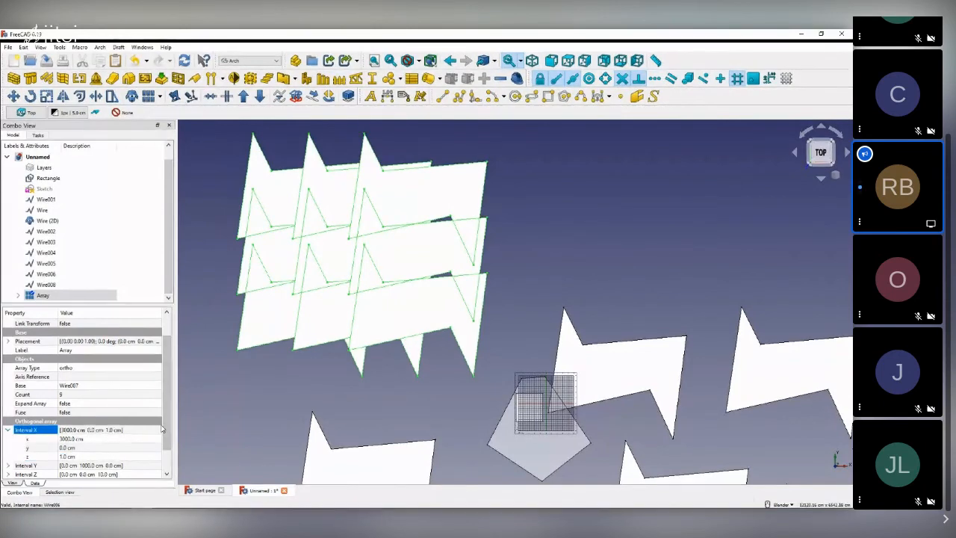
- Set the y component of the array's Interval Y property to 3000 cm and recompute the document
click(9, 466)
scroll(166, 448, down, 1)
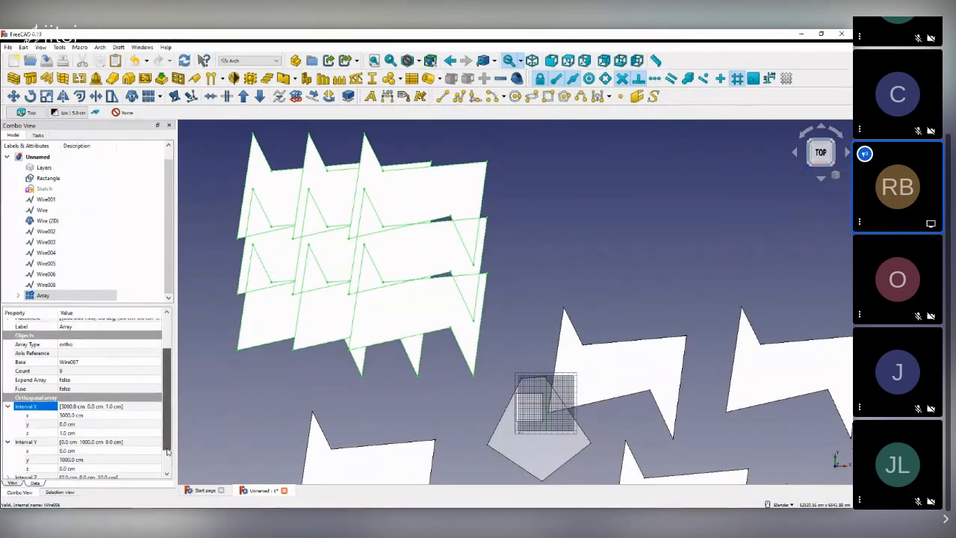
scroll(167, 451, down, 1)
click(90, 428)
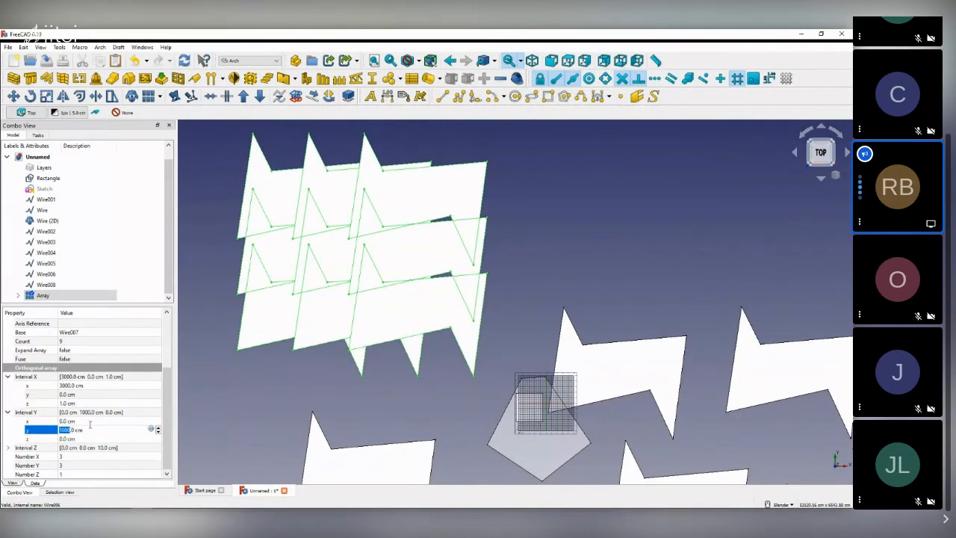
click(63, 430)
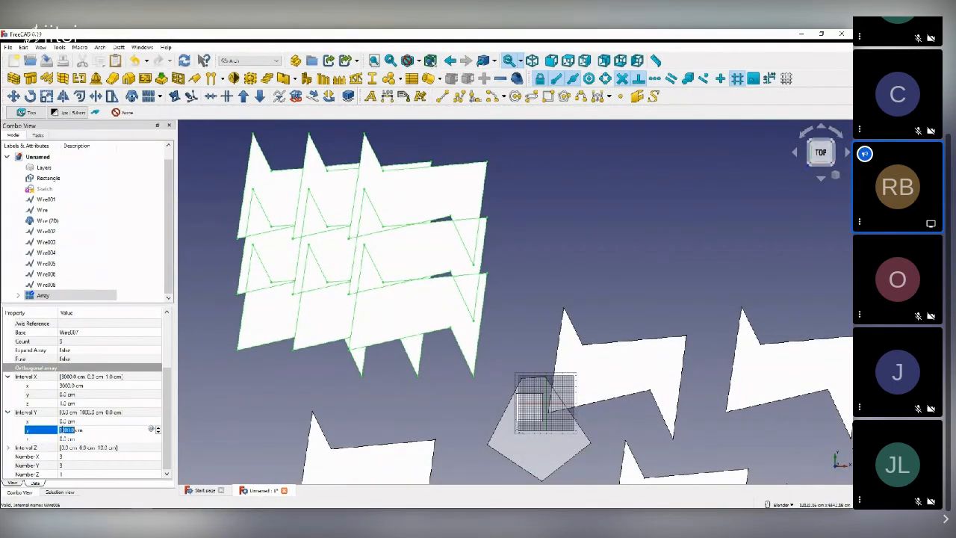
key(BackSpace)
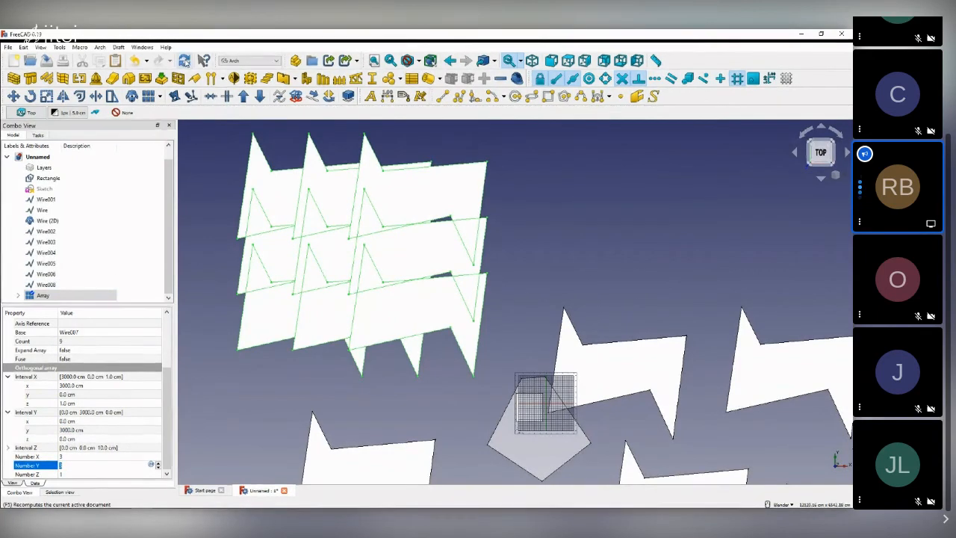
click(187, 62)
scroll(314, 209, down, 5)
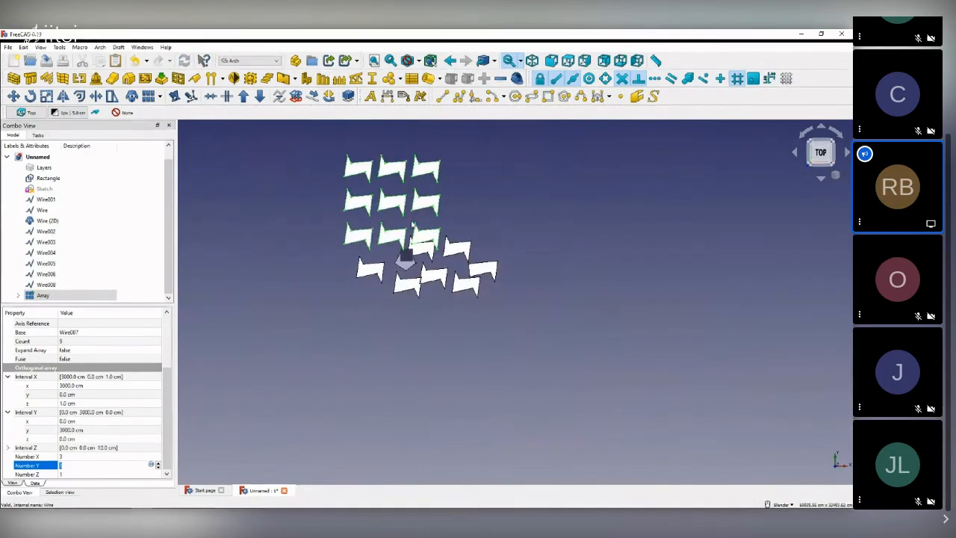
scroll(404, 190, up, 5)
scroll(304, 196, down, 2)
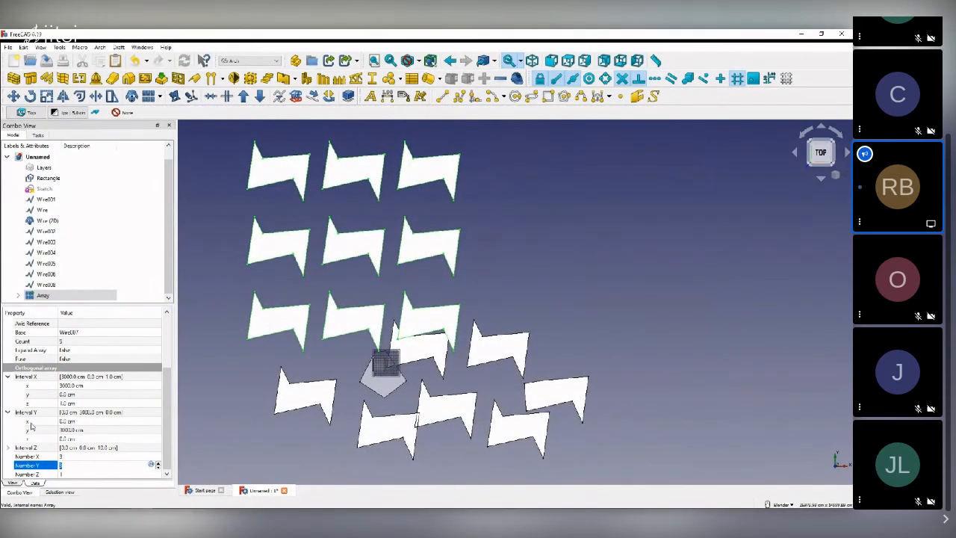
- Set the array's Number X to 5, recompute the document, and clear the selection
scroll(169, 382, up, 2)
scroll(170, 382, down, 2)
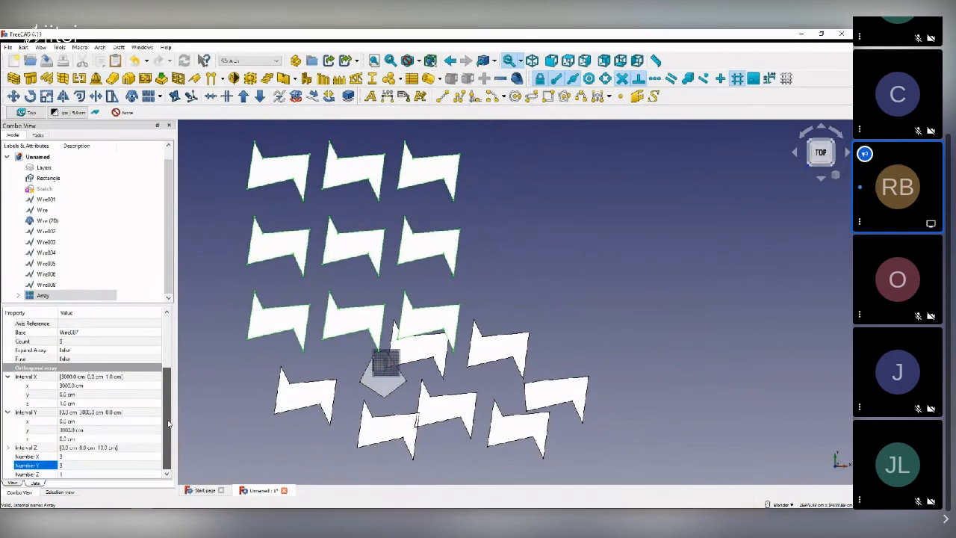
click(65, 464)
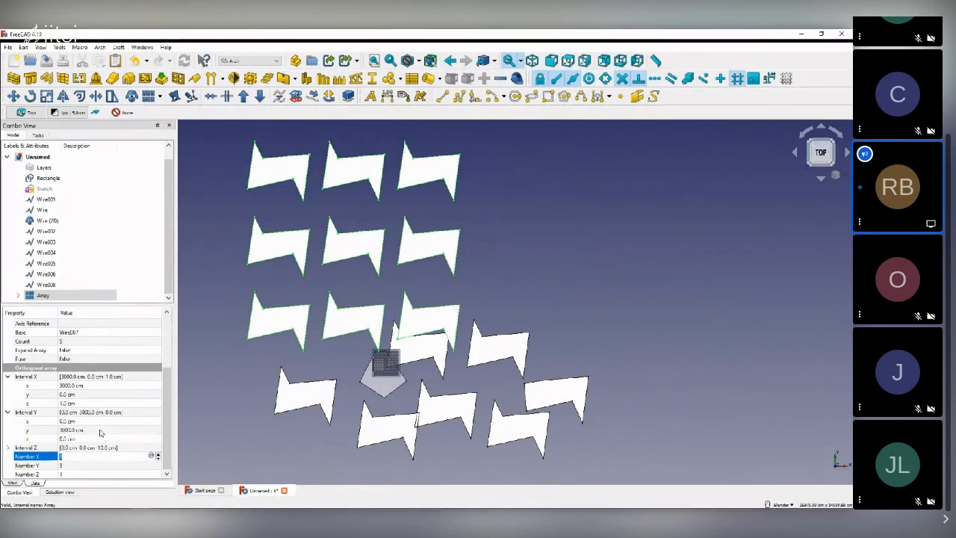
key(Tab)
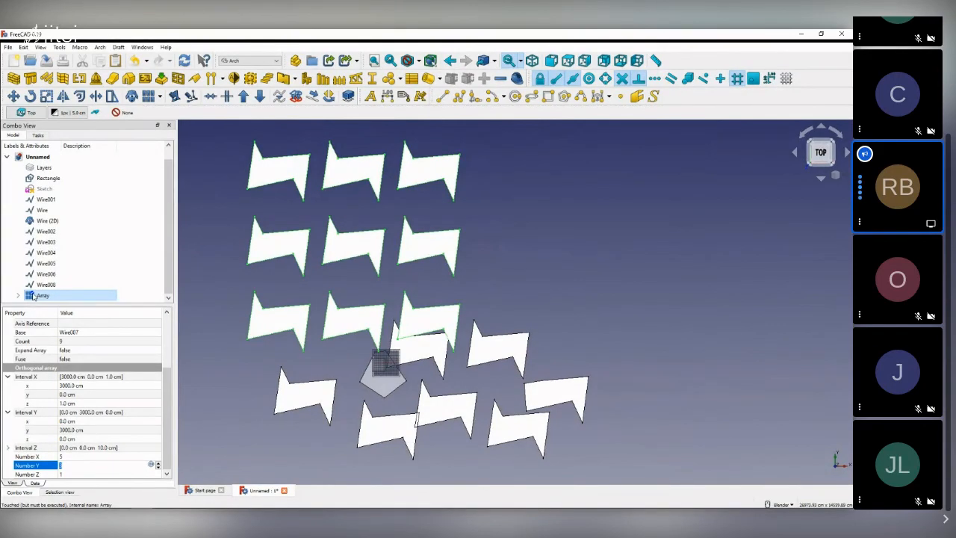
click(33, 295)
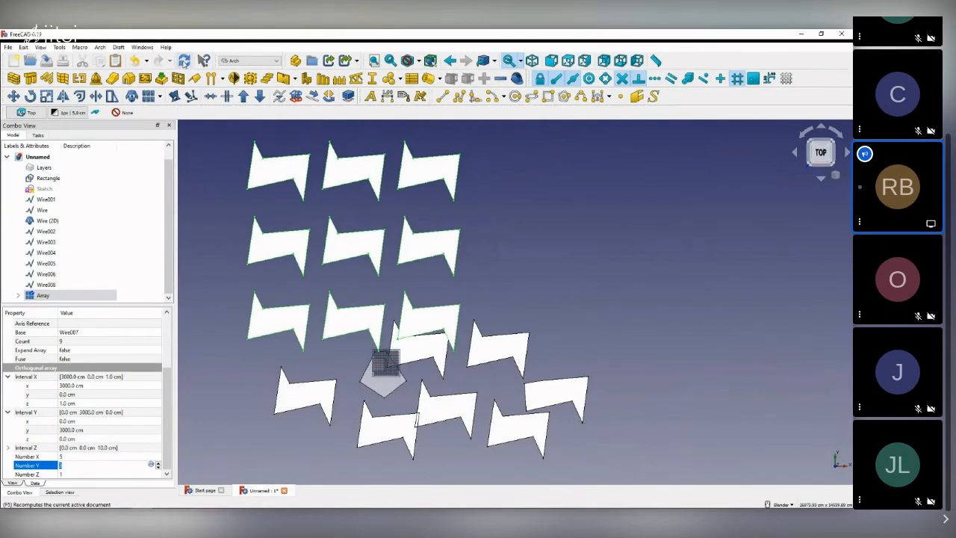
click(184, 60)
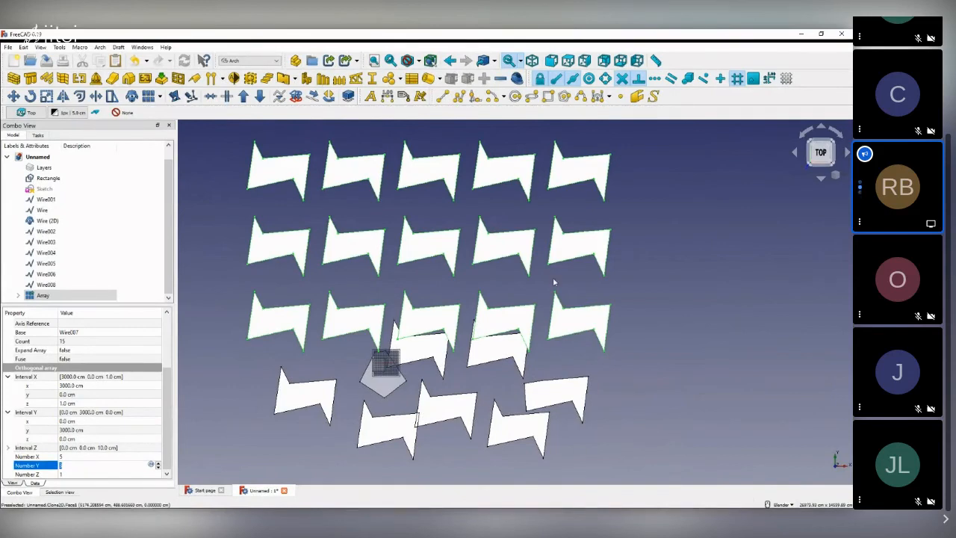
scroll(554, 282, down, 3)
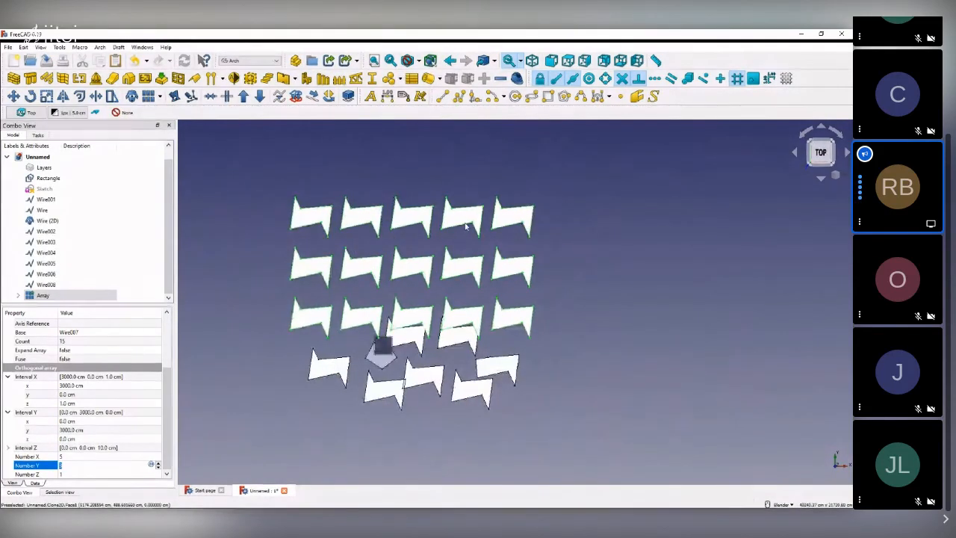
click(268, 230)
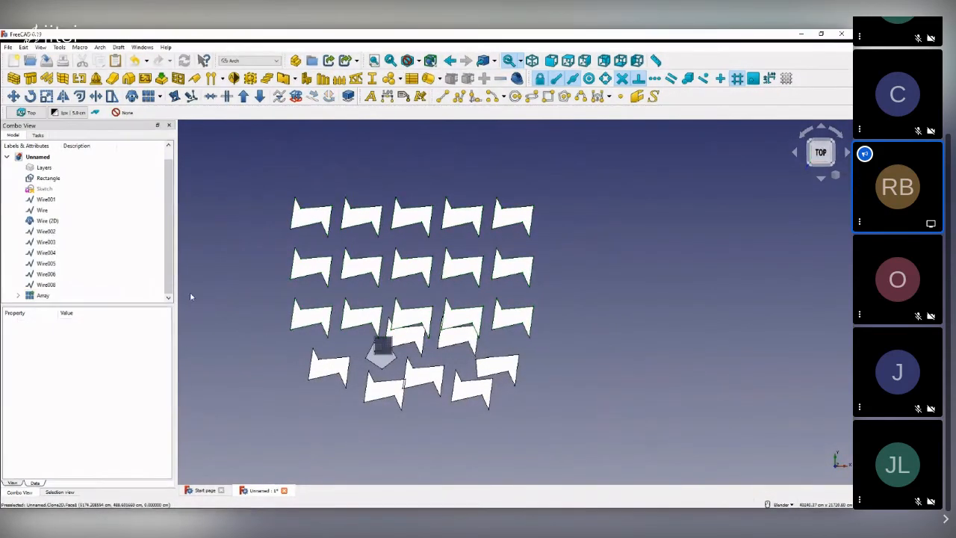
- Downgrade the array twice, first to a shell and then to separate faces
click(42, 295)
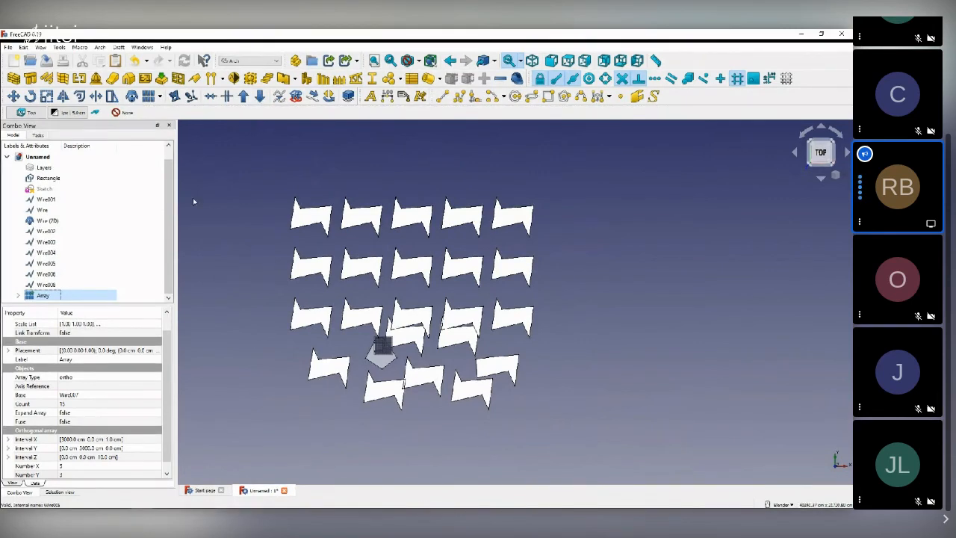
click(261, 98)
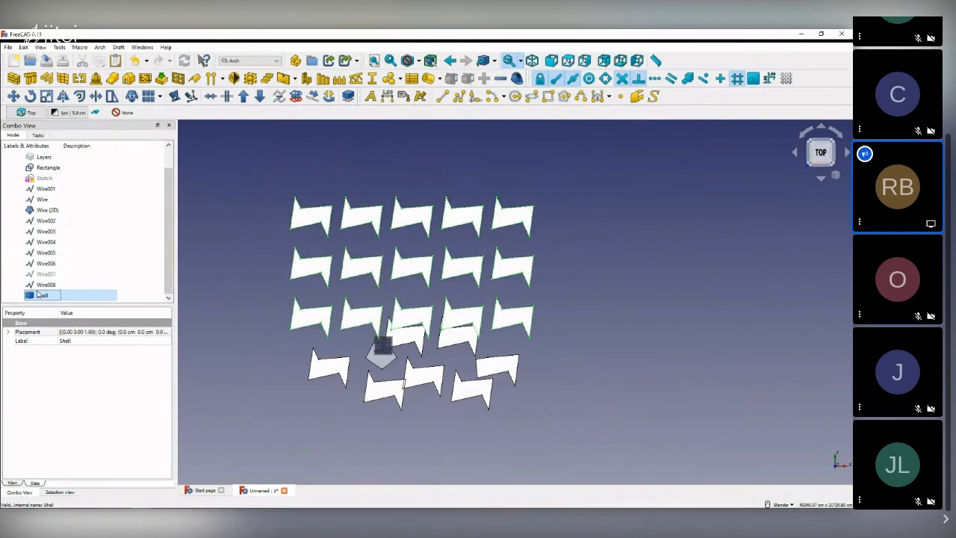
click(260, 97)
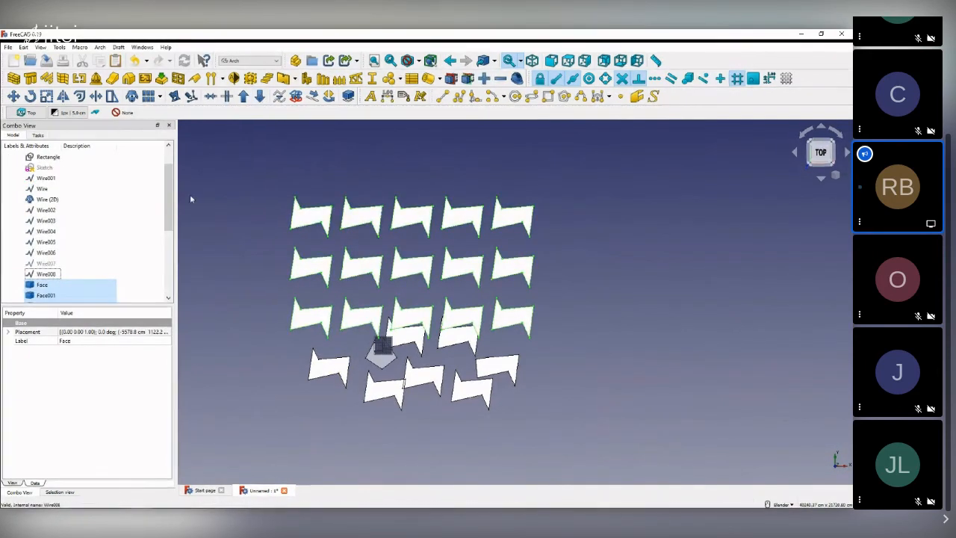
- Examine which shape in the grid each of the separated faces corresponds to by selecting them individually
scroll(168, 227, down, 4)
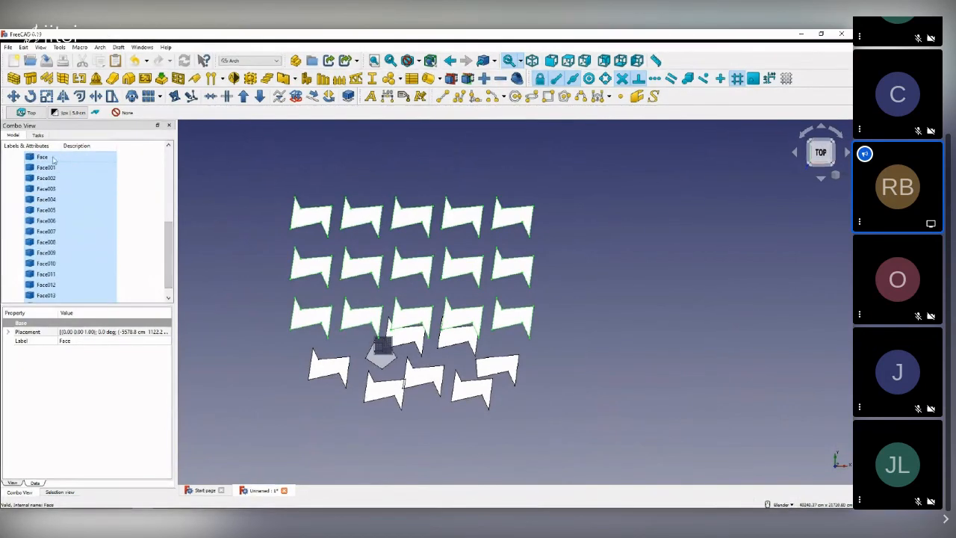
click(47, 157)
click(44, 167)
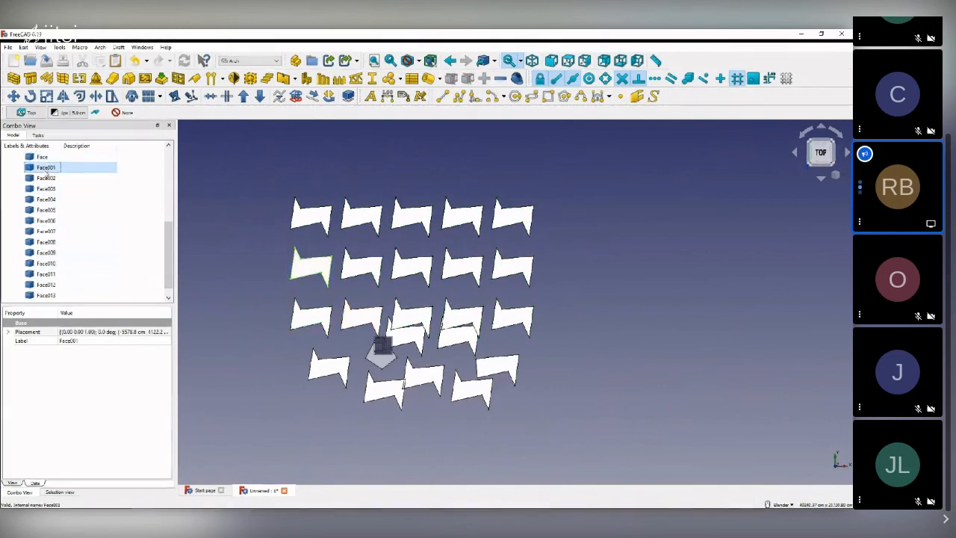
click(45, 180)
click(45, 190)
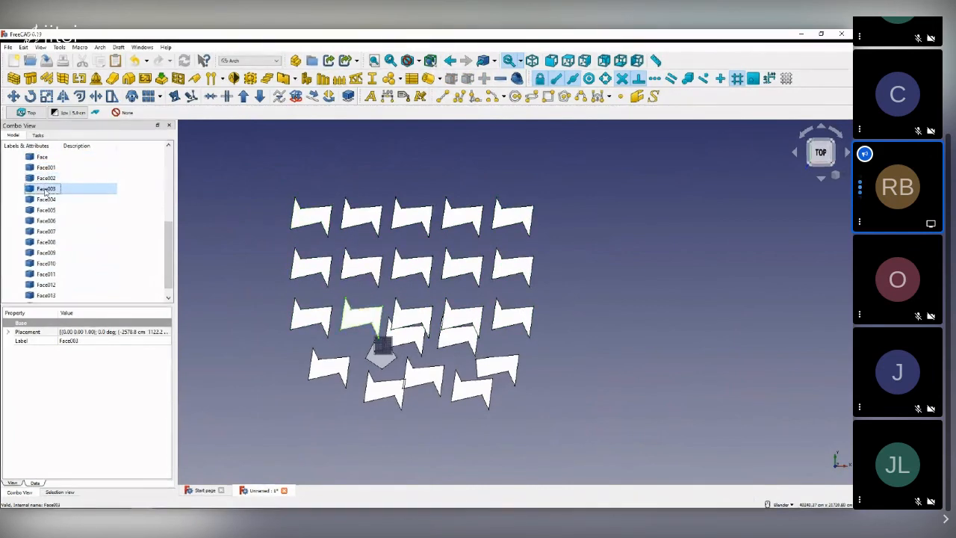
click(45, 200)
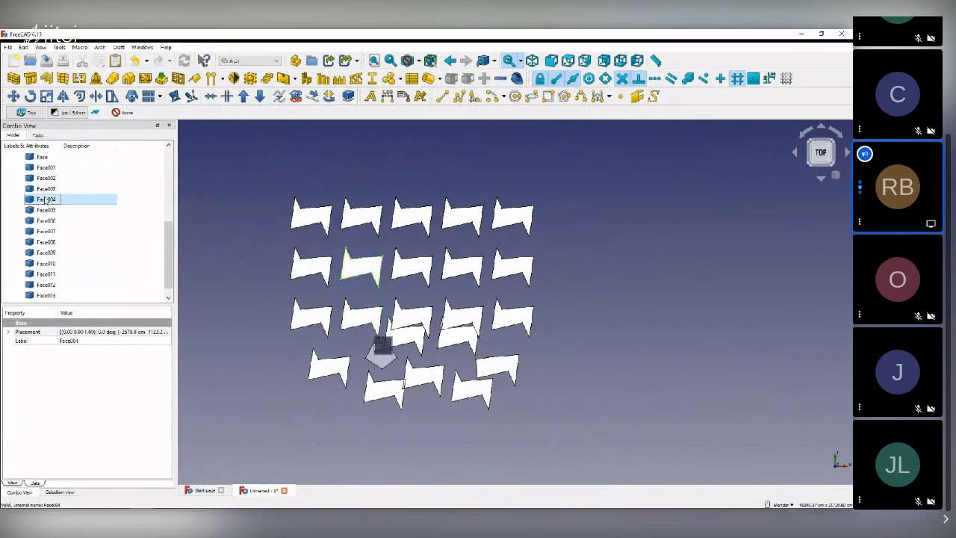
click(46, 241)
click(45, 263)
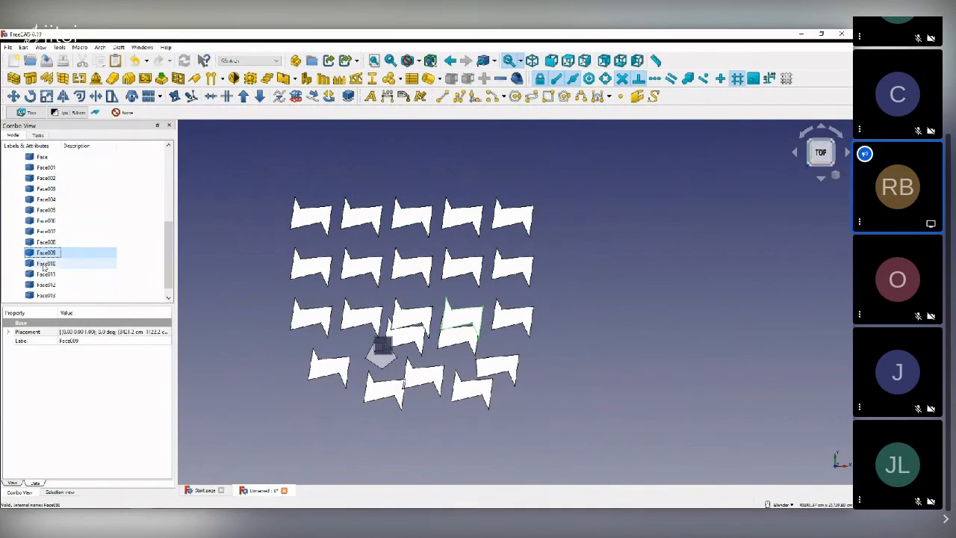
click(45, 273)
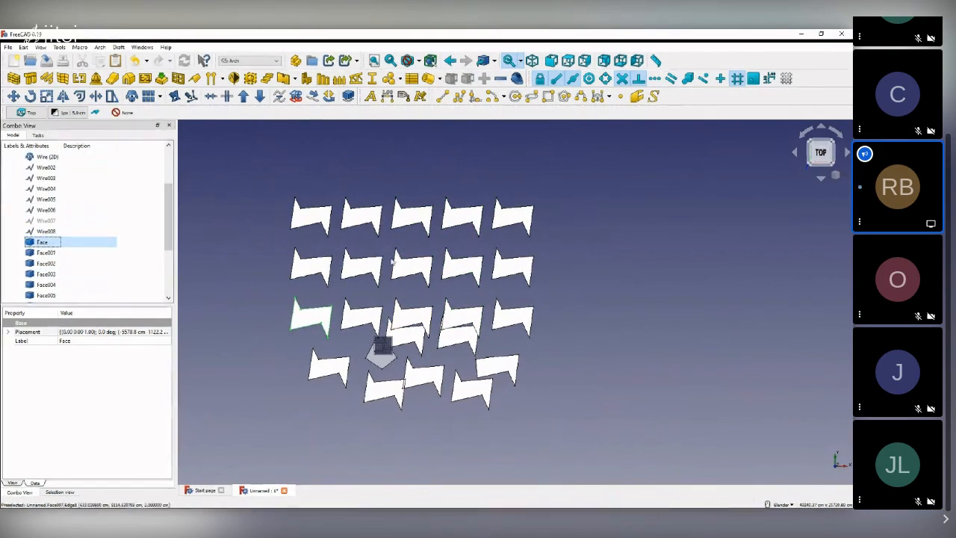
key(F2)
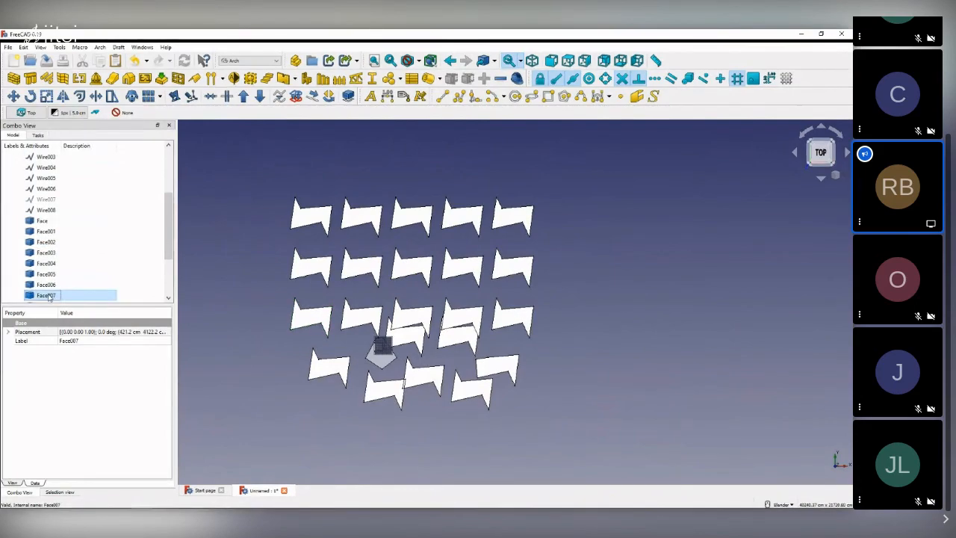